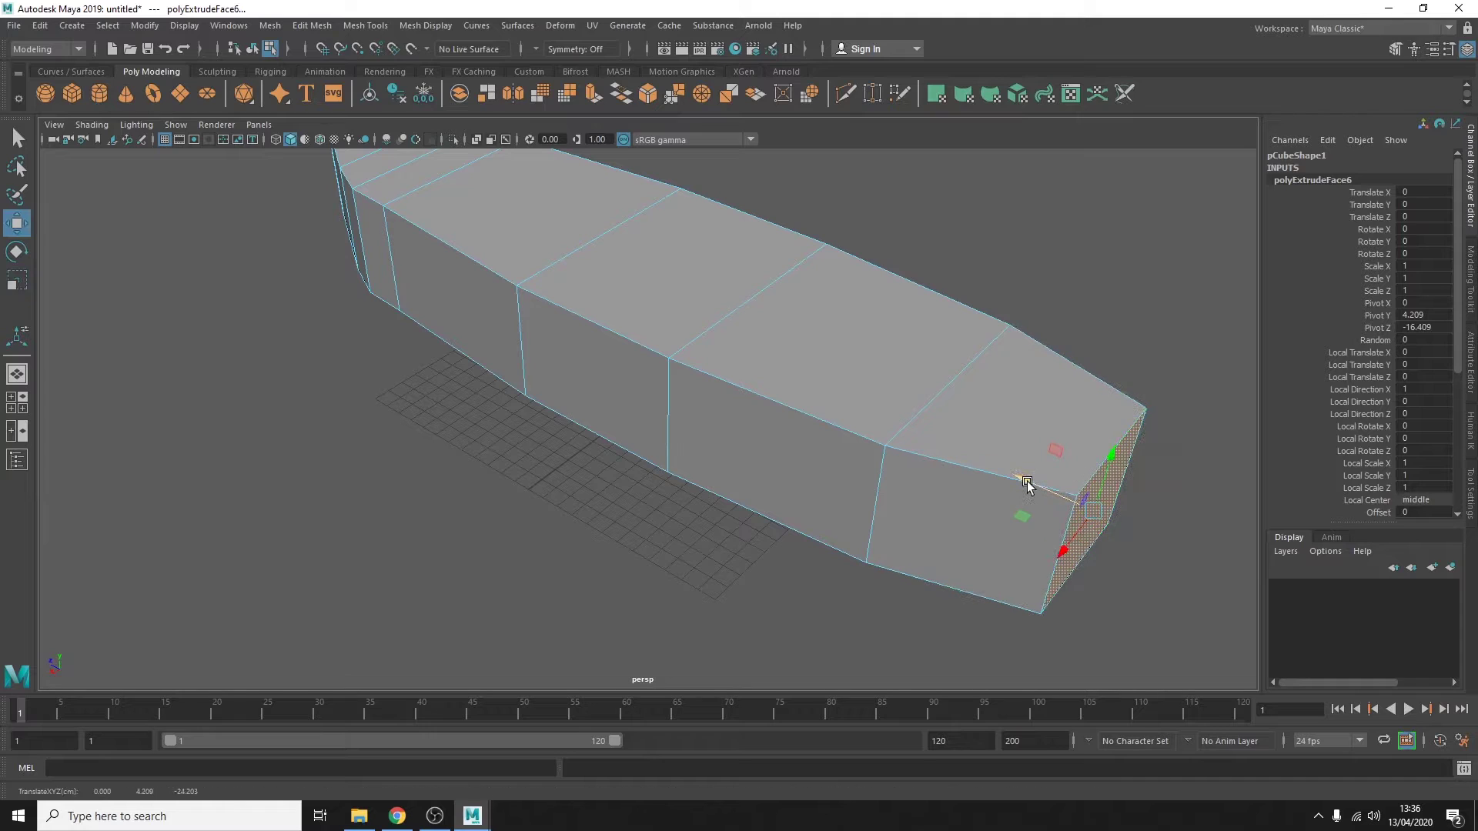
Scale the selected front hull face and orbit to check the lengthened boat.
left_click_drag(1027, 484, 859, 419, "alt")
key("r")
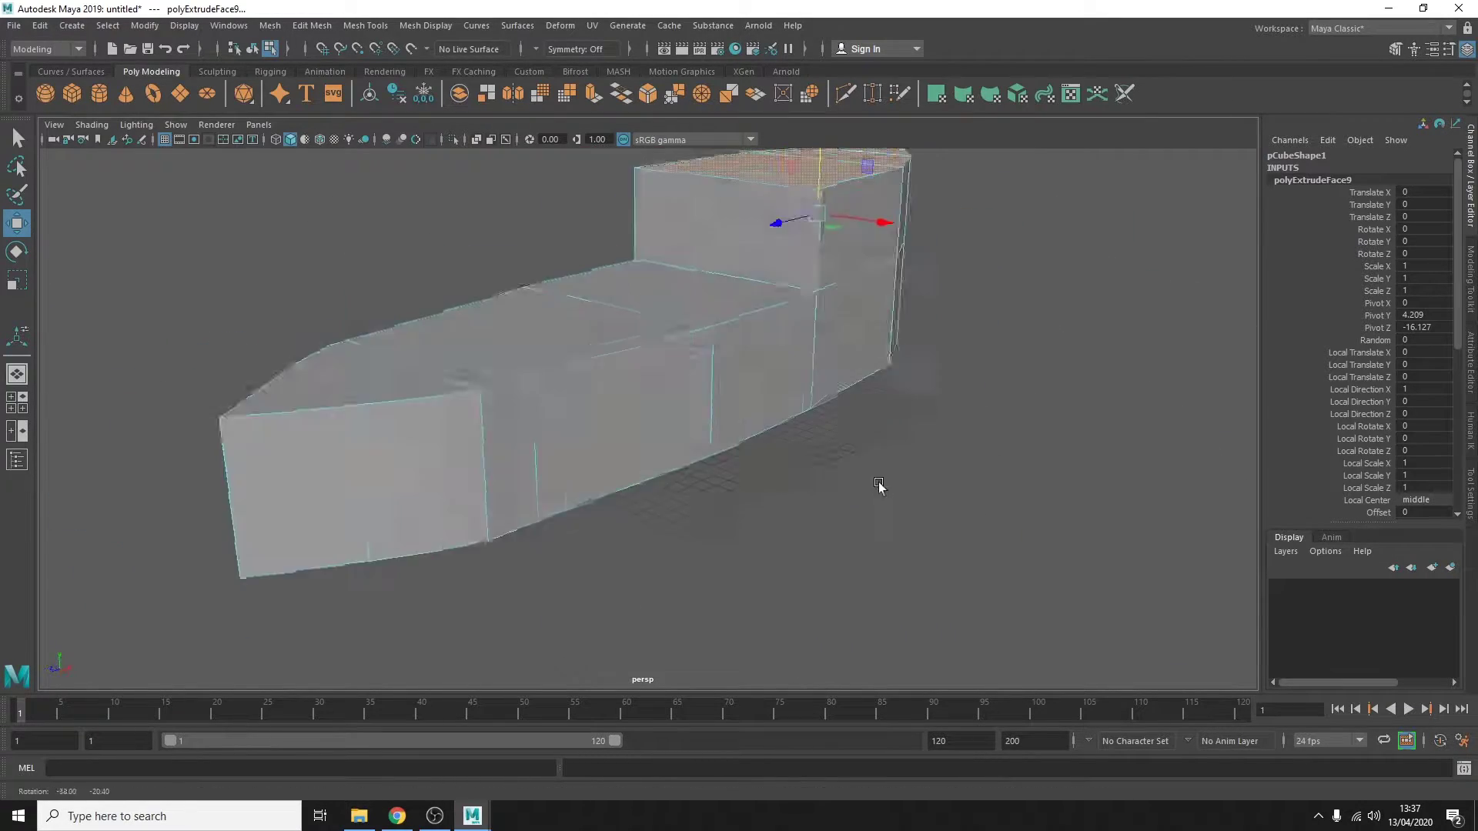
left_click_drag(1034, 338, 833, 473, "alt")
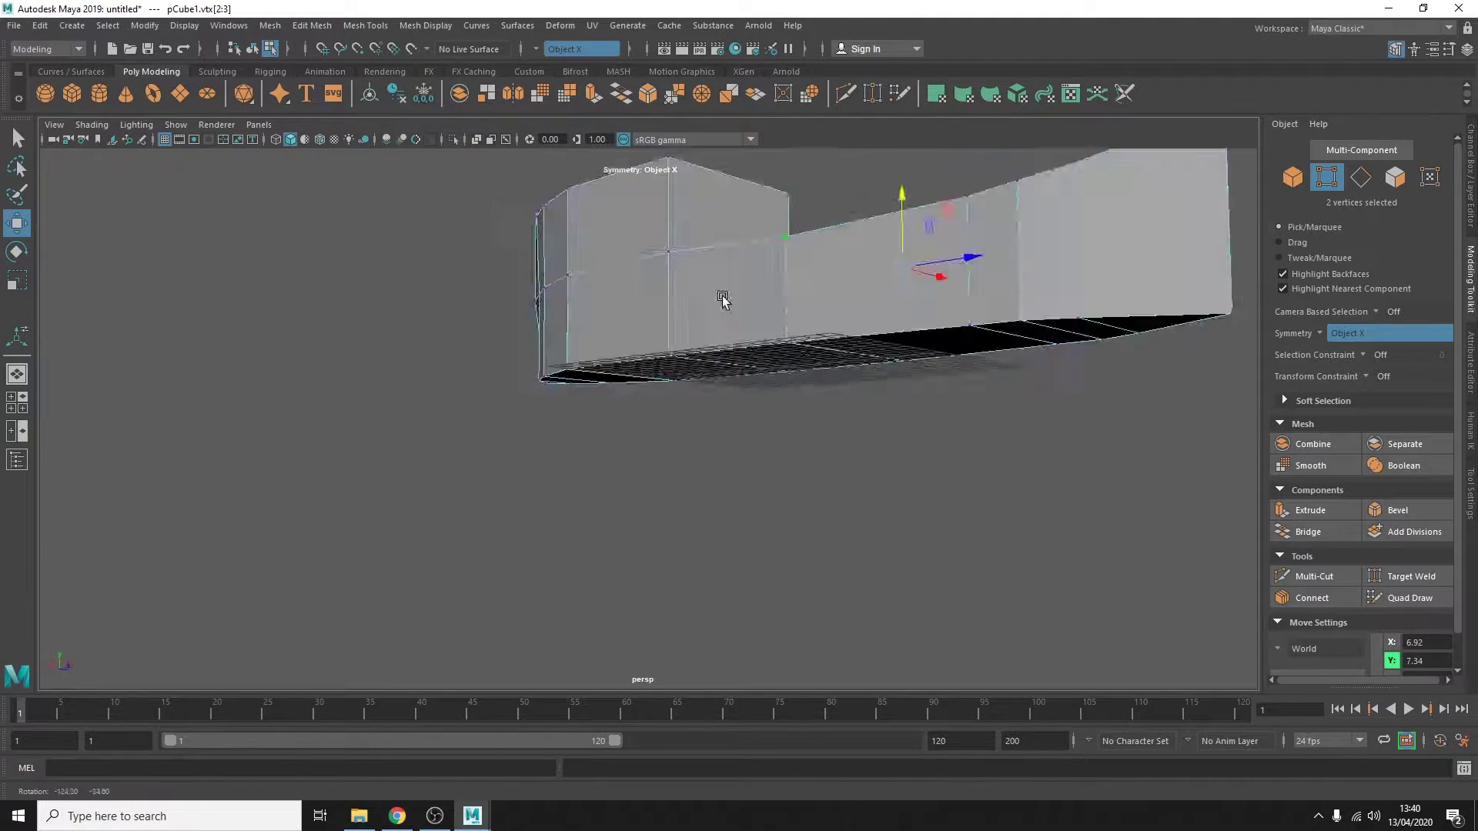
Orbit in toward the stern cabin and switch to component selection on the hull.
right_click_drag(839, 392, 841, 439)
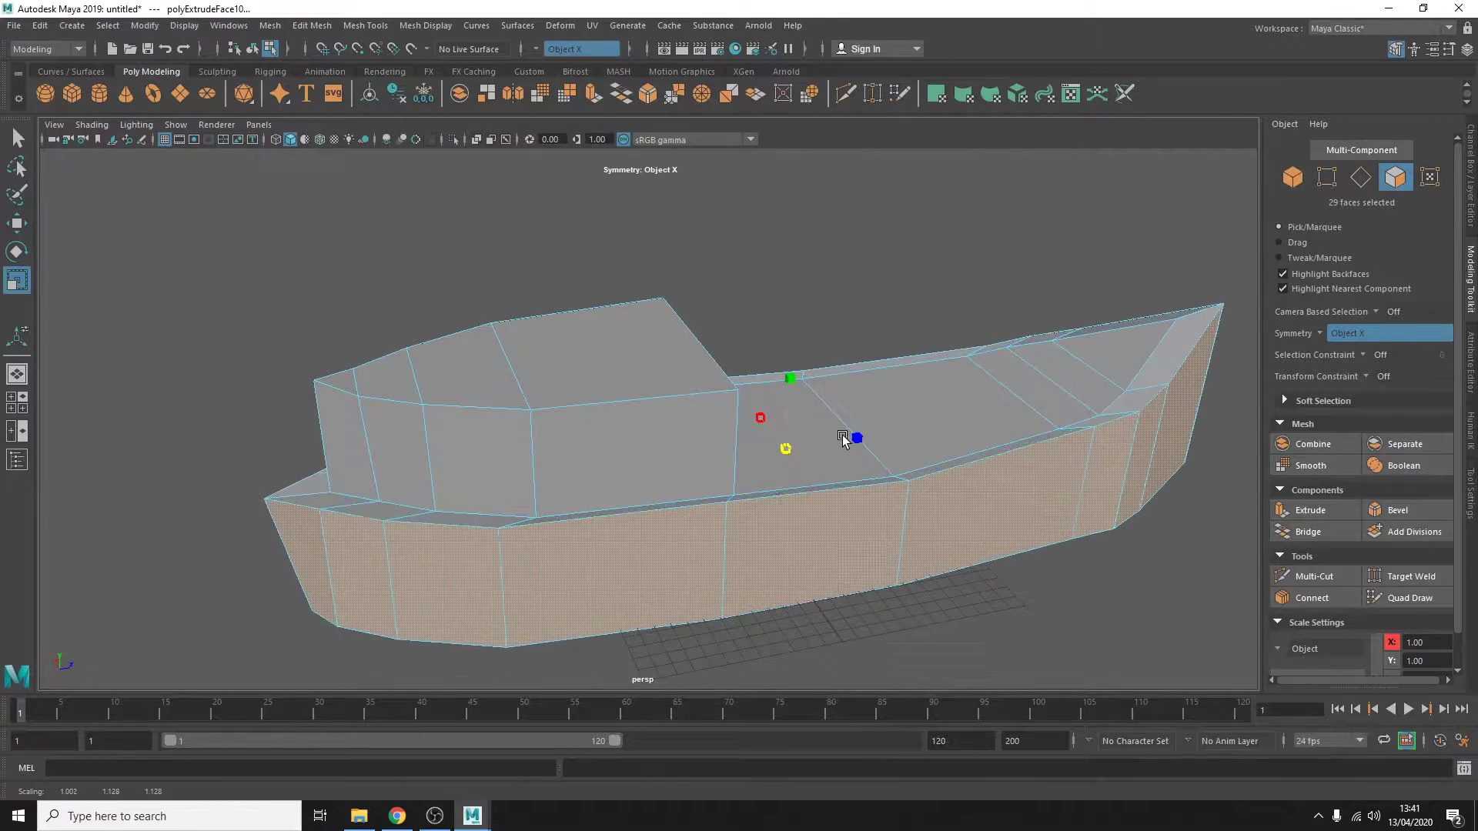
left_click_drag(843, 439, 679, 537, "alt")
mouse_move(493, 414)
left_mouse_down("alt")
mouse_move(739, 512)
mouse_move(1181, 442)
left_mouse_up("alt")
key("w")
scroll(795, 394, "up", 3)
right_click(794, 394)
mouse_move(794, 394)
left_mouse_down("alt")
mouse_move(770, 539)
mouse_move(670, 610)
mouse_move(795, 475)
left_mouse_up("alt")
Select the hull rim edge loop plus nearby hull edges and a vertex.
double_click(462, 460)
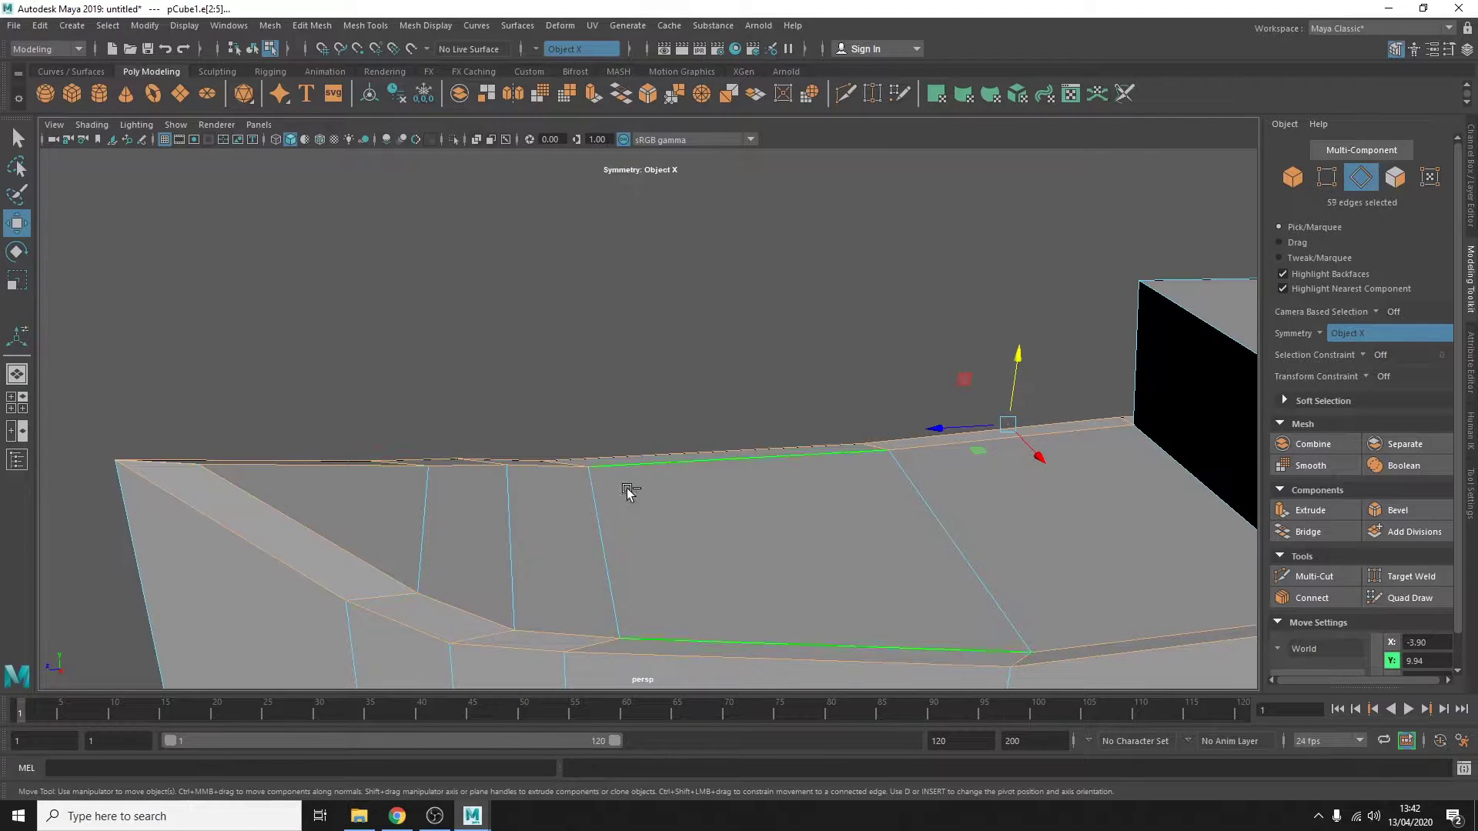
left_click(797, 647)
mouse_move(796, 651)
left_mouse_down("alt")
mouse_move(773, 488)
mouse_move(787, 447)
left_mouse_up("alt")
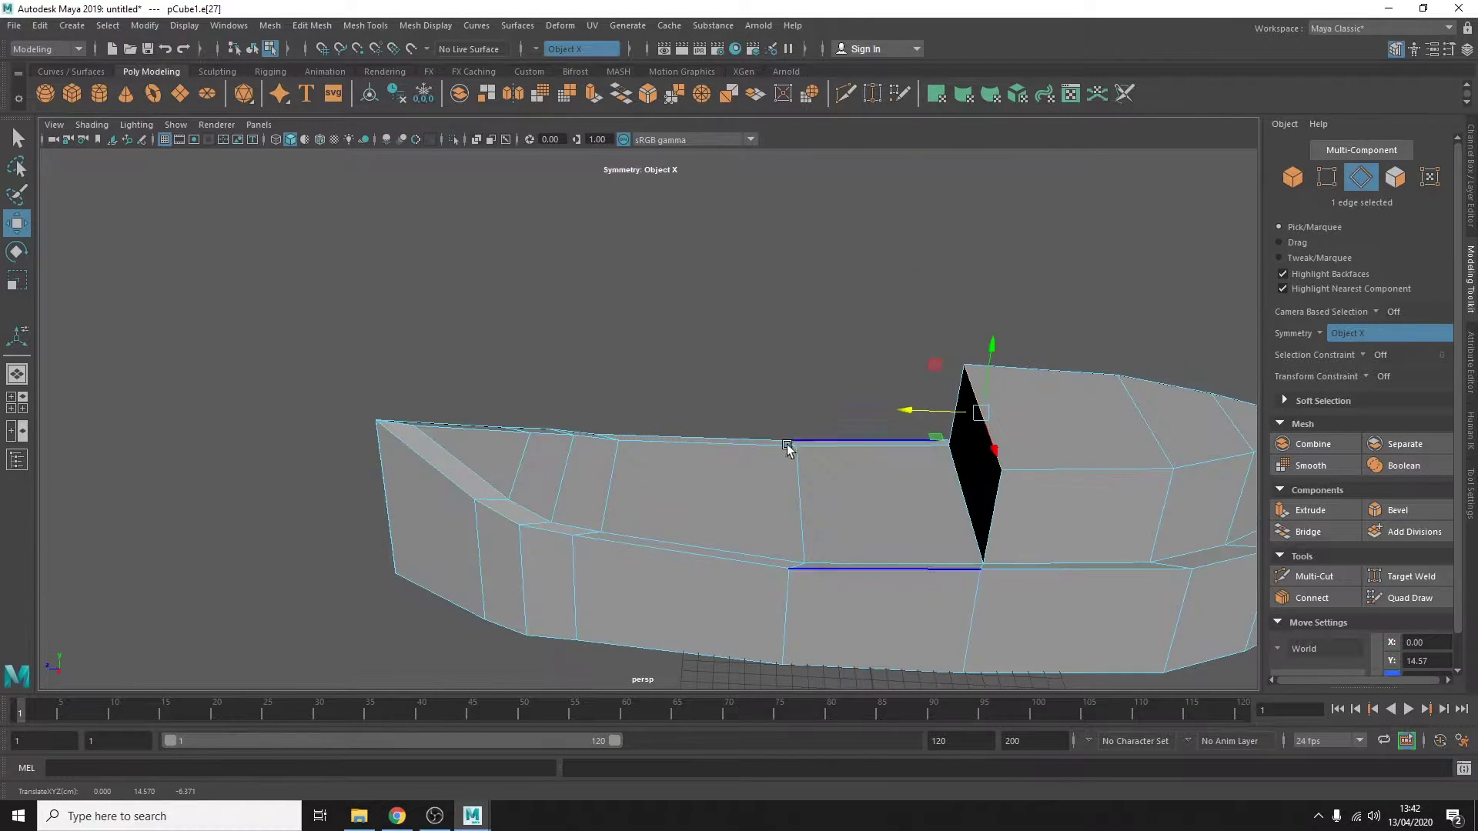
left_click(697, 485)
mouse_move(501, 472)
left_mouse_down("alt")
mouse_move(698, 485)
mouse_move(665, 680)
mouse_move(696, 509)
left_mouse_up("alt")
left_click(640, 638)
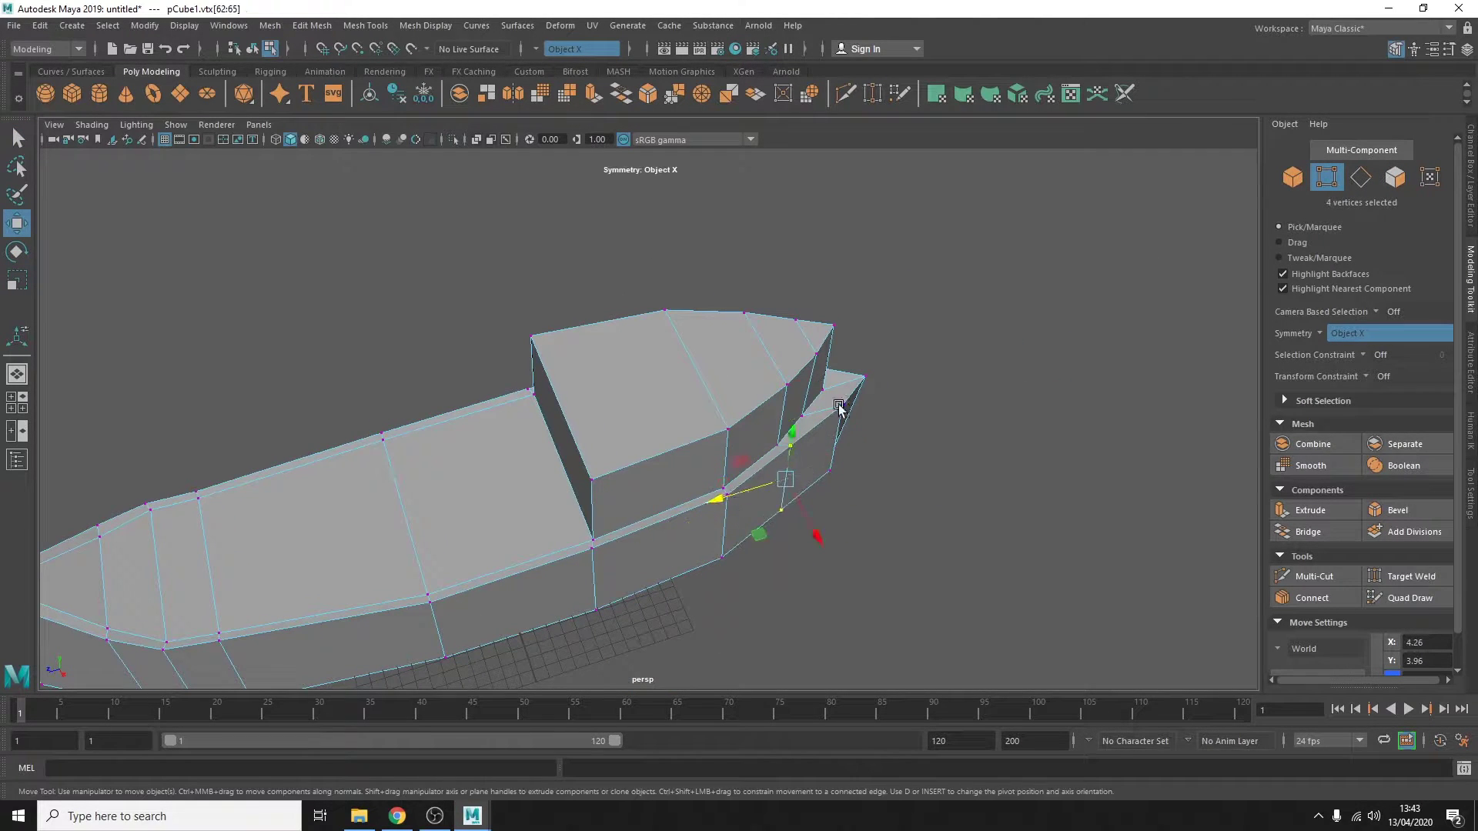
left_click_drag(769, 471, 475, 538, "alt")
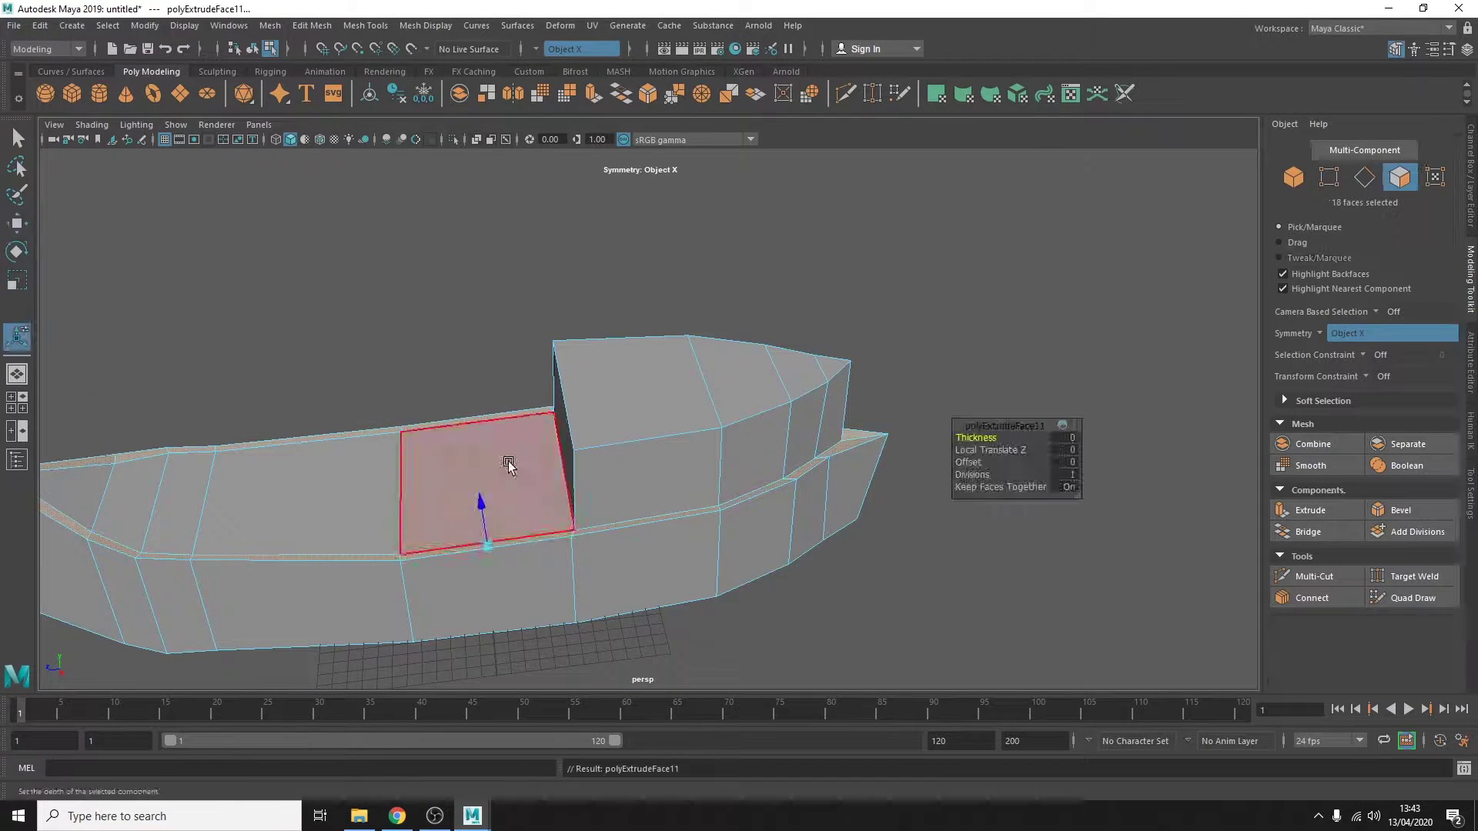
Raise the extruded rim faces upward to heighten the hull side and bow walls.
key("w")
left_click_drag(456, 422, 459, 336)
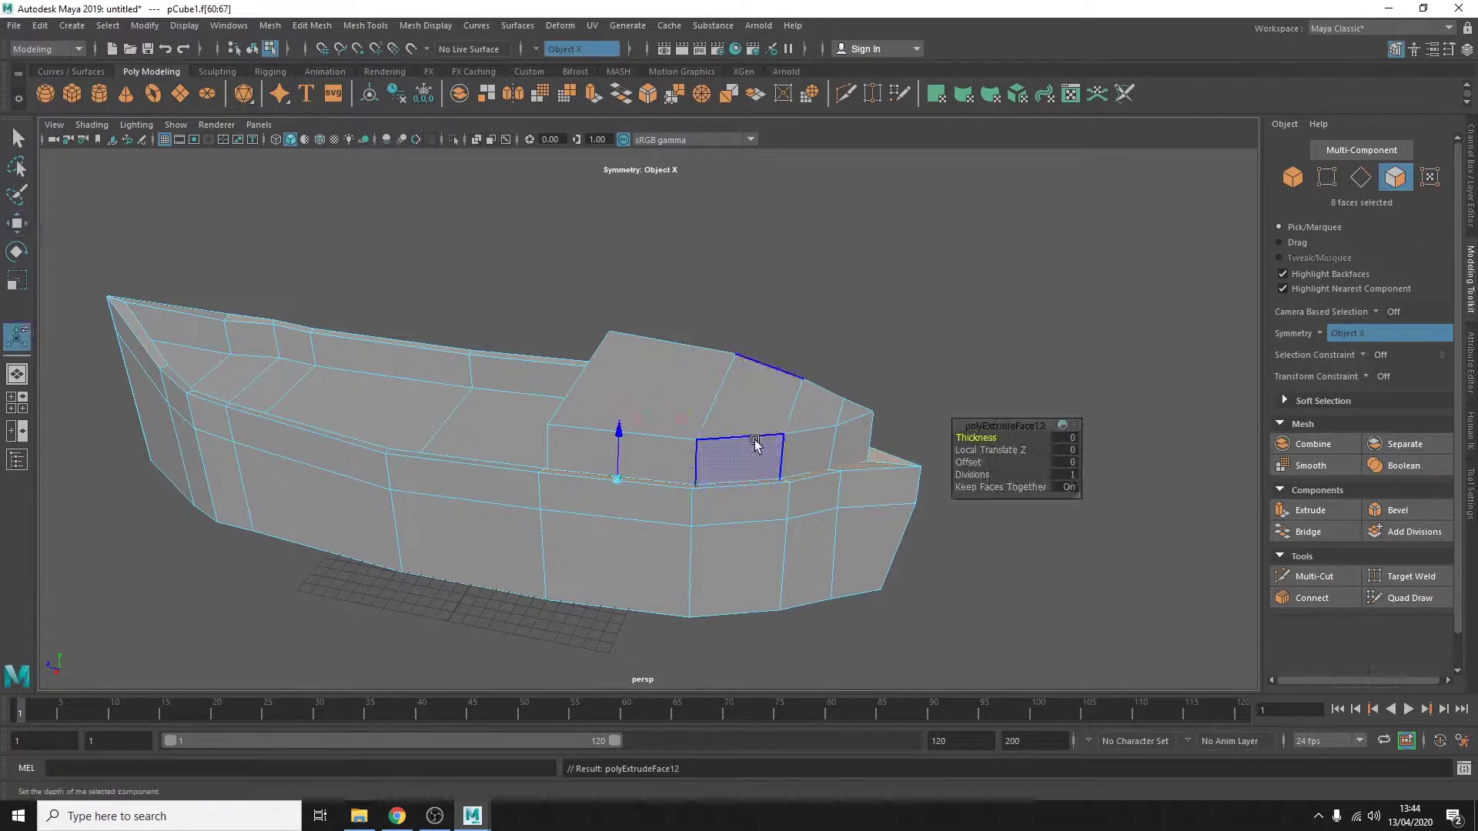
left_click_drag(754, 362, 756, 331)
mouse_move(762, 331)
left_mouse_down("alt")
mouse_move(873, 299)
mouse_move(862, 564)
mouse_move(576, 561)
mouse_move(632, 555)
left_mouse_up("alt")
Insert an edge loop across the wall, undoing a mistaken deletion.
key("F10")
left_click(654, 551)
left_click(508, 531)
mouse_move(508, 531)
left_mouse_down("alt")
mouse_move(523, 592)
mouse_move(625, 580)
mouse_move(598, 589)
left_mouse_up("alt")
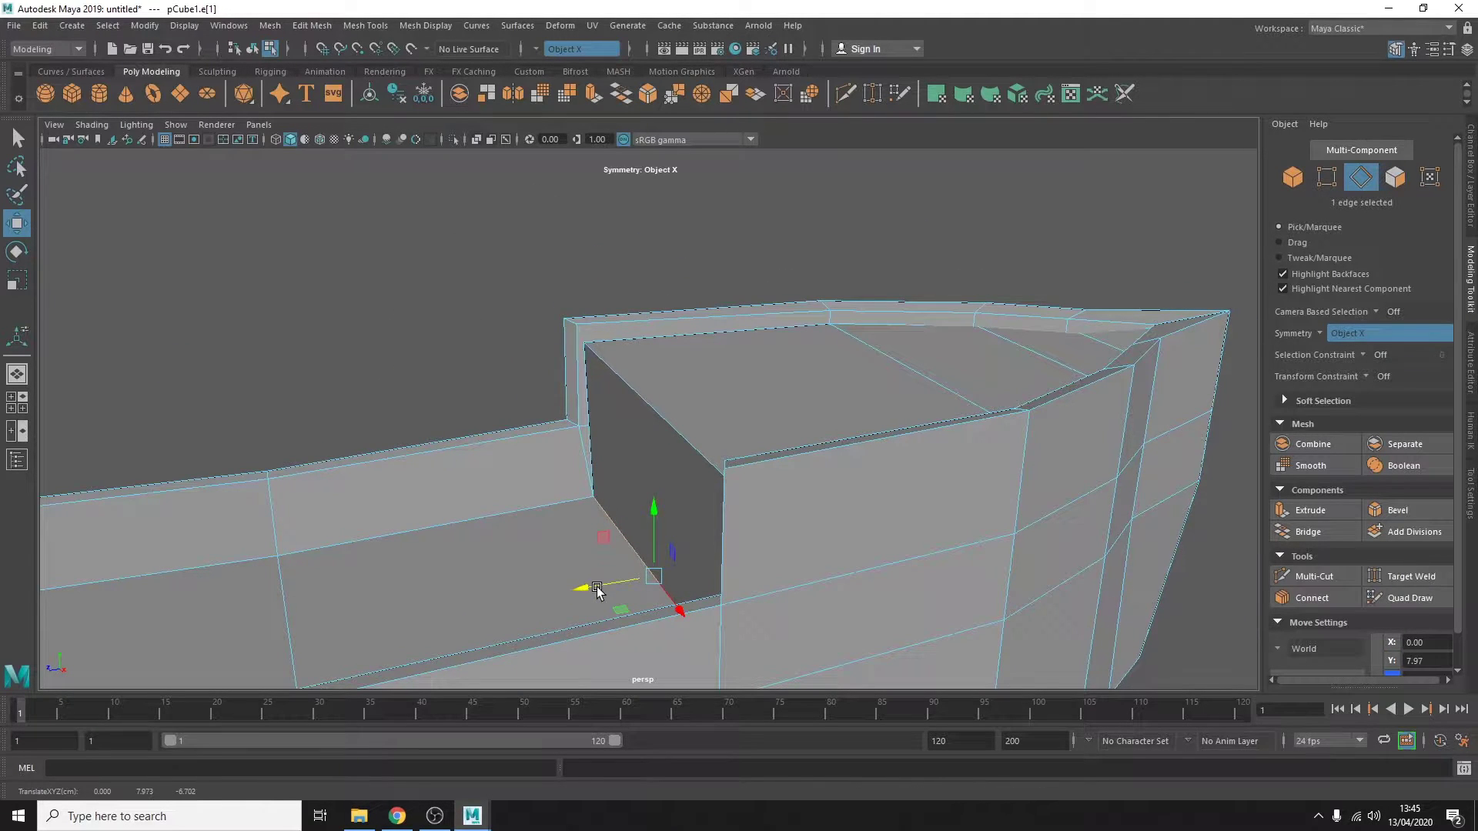
left_click(583, 499)
key("q")
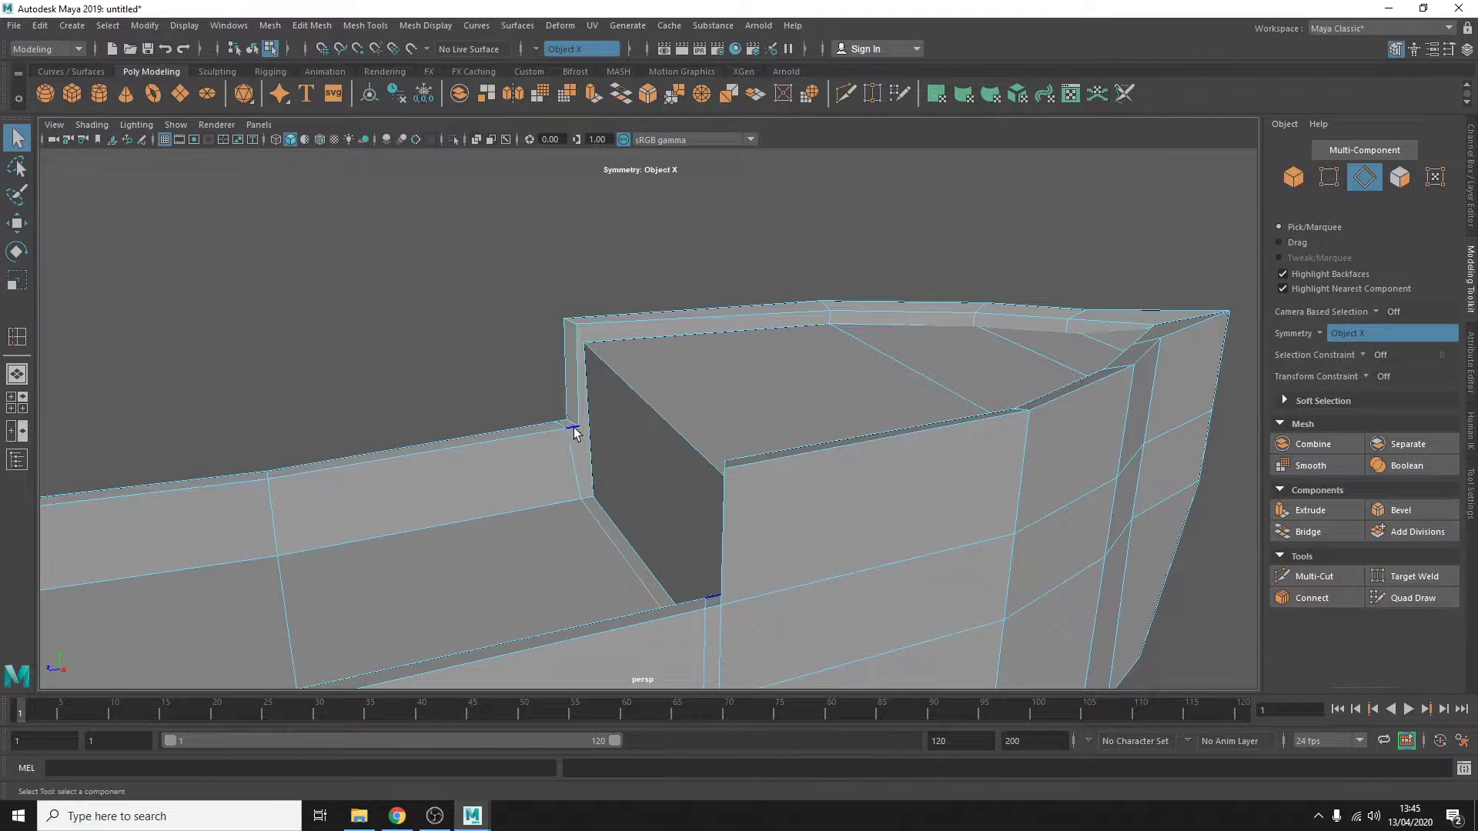
left_click(573, 433)
mouse_move(574, 434)
left_mouse_down("alt")
mouse_move(851, 402)
mouse_move(554, 439)
mouse_move(520, 423)
mouse_move(600, 432)
mouse_move(535, 405)
mouse_move(580, 428)
mouse_move(650, 508)
left_mouse_up("alt")
key("ctrl+z")
Cut new edges at the wall corner where it meets the cabin with Multi-Cut.
right_click(519, 424)
left_click(518, 419)
left_click(631, 533)
right_click(631, 532, "shift")
right_click_drag(631, 533, 484, 405, "shift")
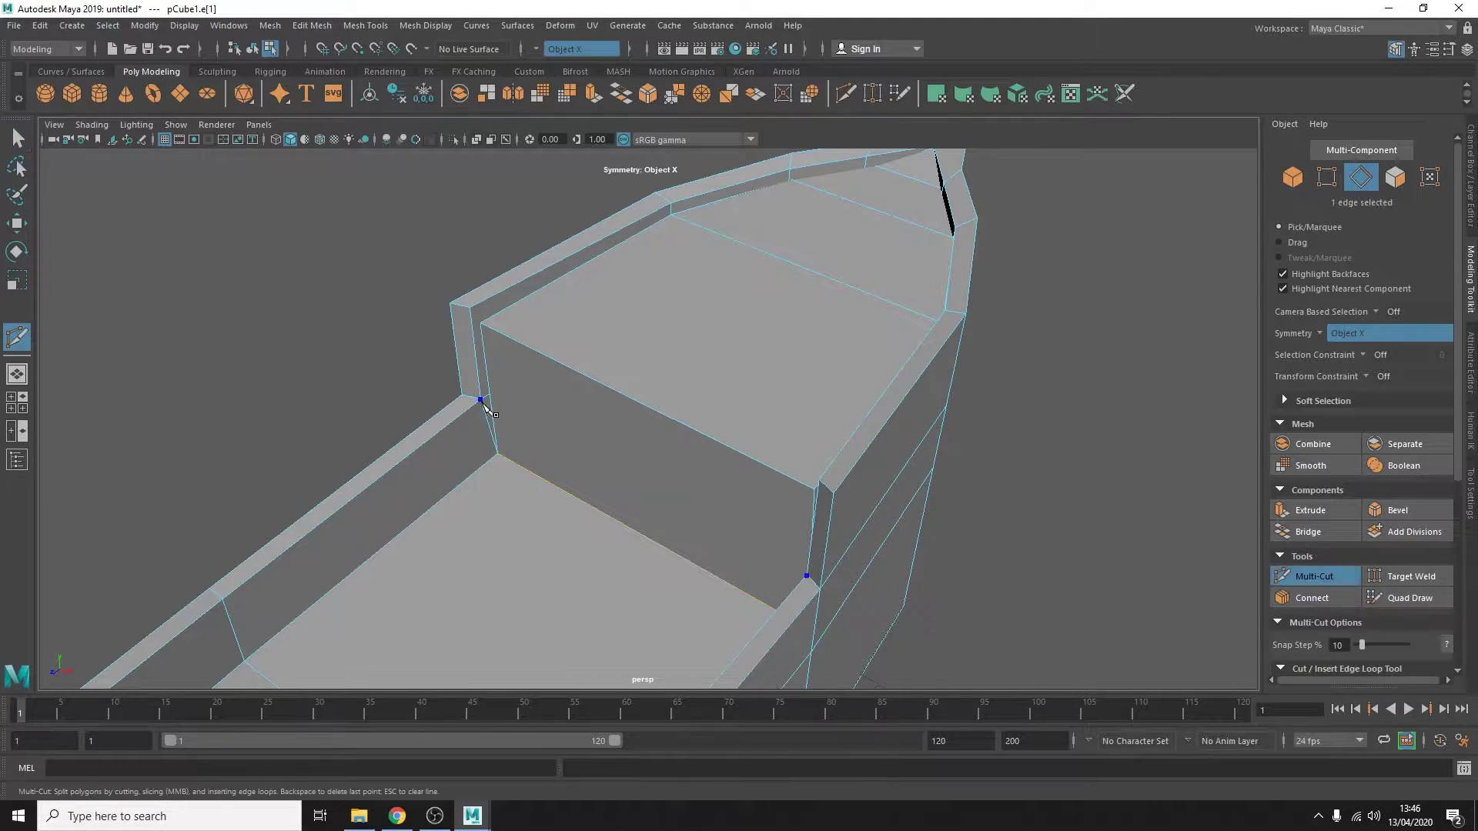
mouse_move(680, 568)
left_mouse_down("alt")
mouse_move(677, 453)
mouse_move(456, 363)
left_mouse_up("alt")
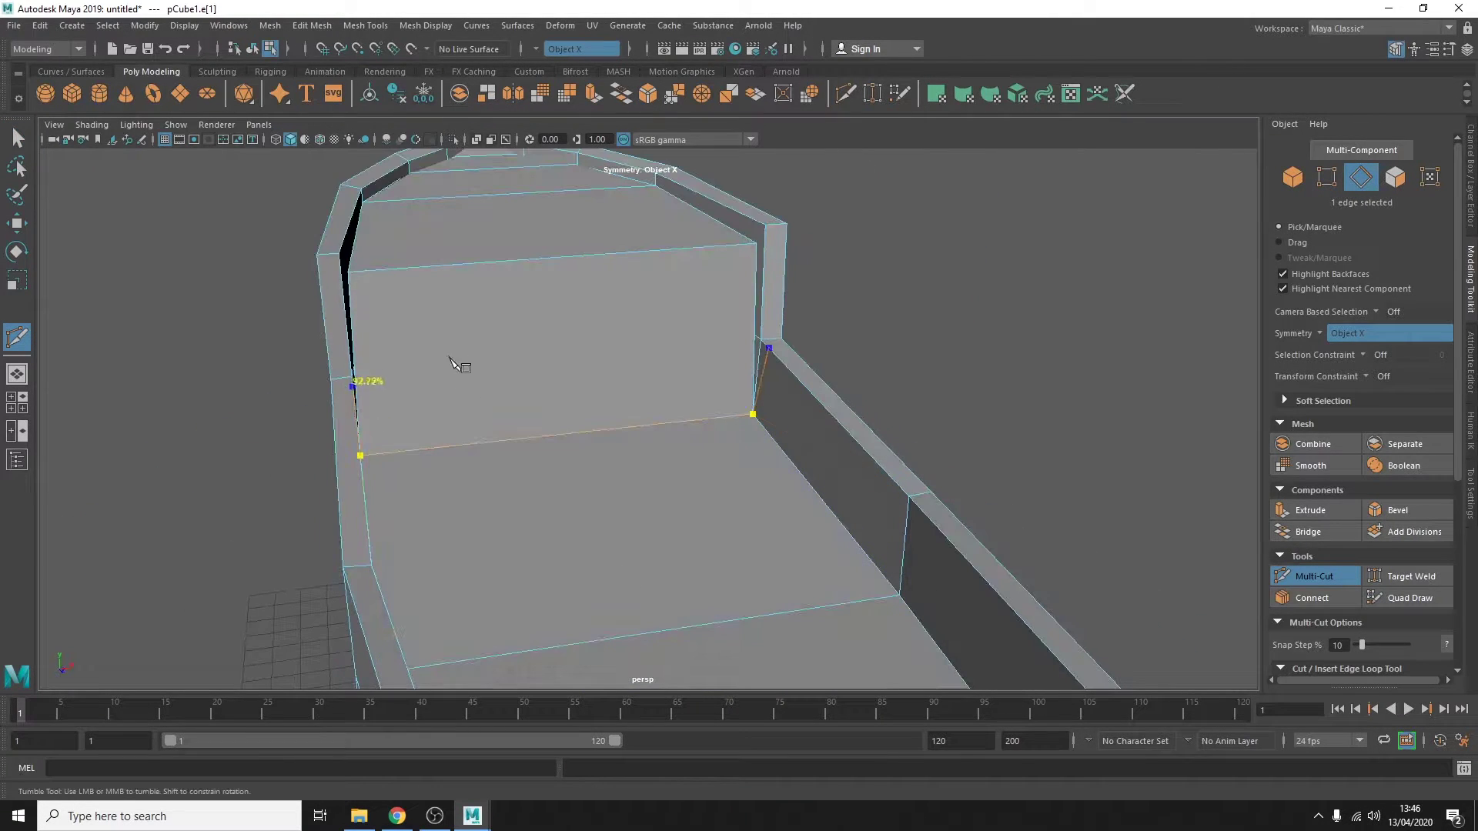
mouse_move(456, 363)
right_mouse_down("alt")
mouse_move(867, 413)
mouse_move(752, 446)
right_mouse_up("alt")
key("w")
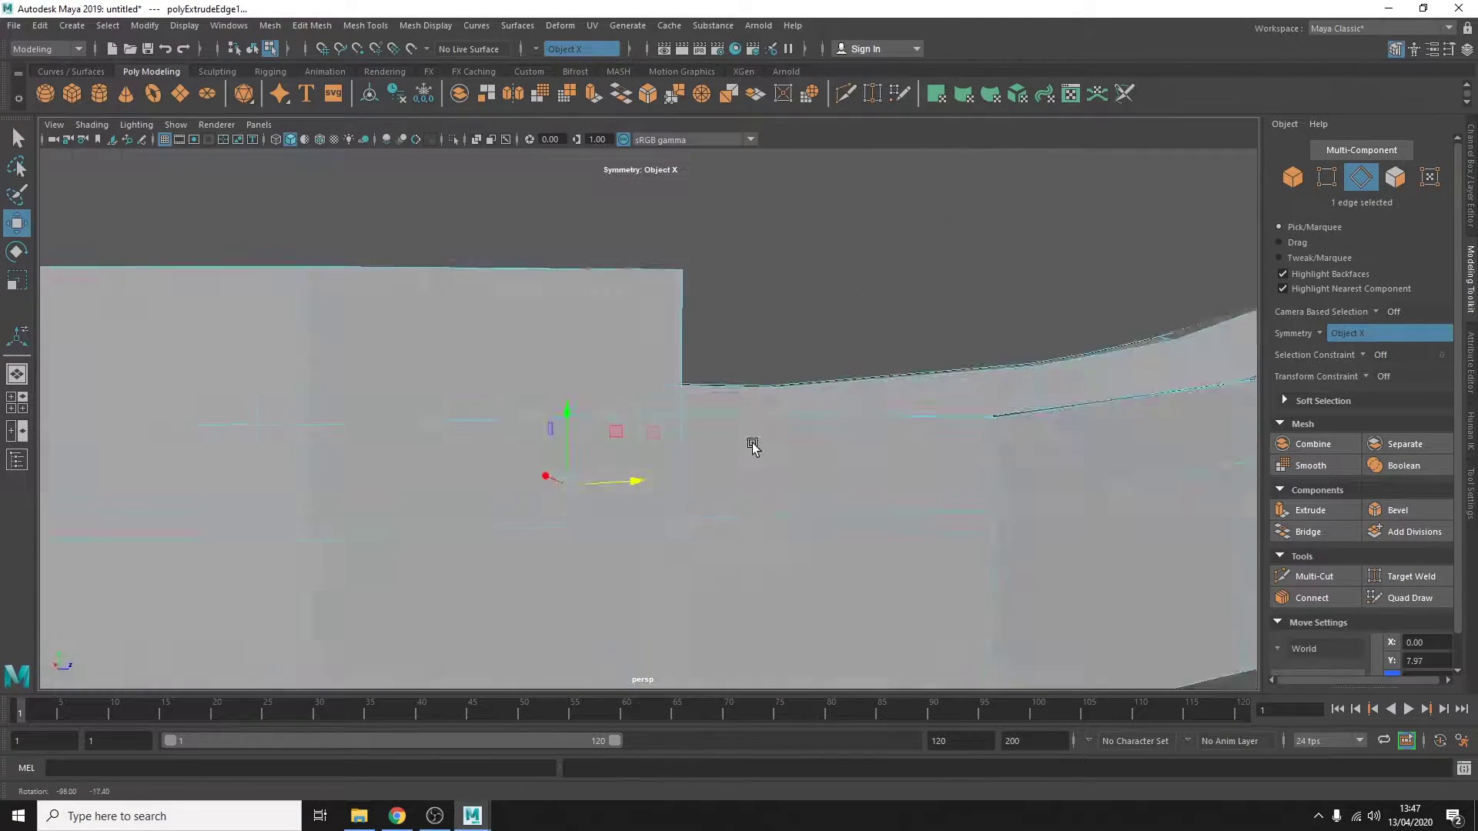
mouse_move(752, 446)
left_mouse_down("alt")
mouse_move(649, 518)
mouse_move(681, 287)
mouse_move(446, 231)
mouse_move(413, 238)
mouse_move(808, 313)
mouse_move(998, 329)
mouse_move(693, 277)
mouse_move(231, 278)
left_mouse_up("alt")
Insert an edge loop on the left pillar of the extruded wall.
right_click(446, 231)
left_click(400, 142)
left_click(235, 315)
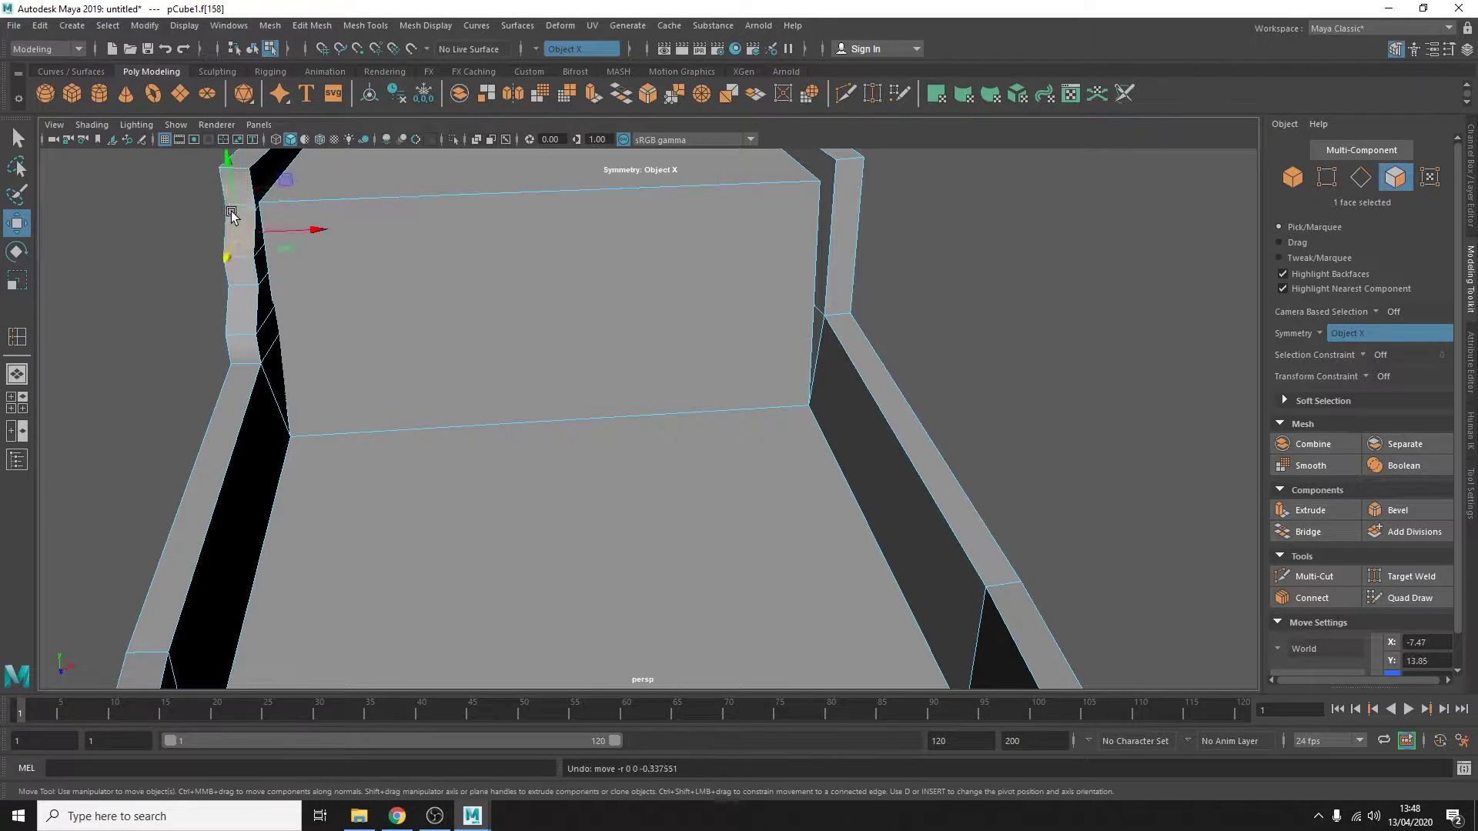
left_click(232, 216)
left_click_drag(231, 215, 802, 224, "alt")
Insert multiple edge loops (4) at once on the back wall.
left_click(462, 142)
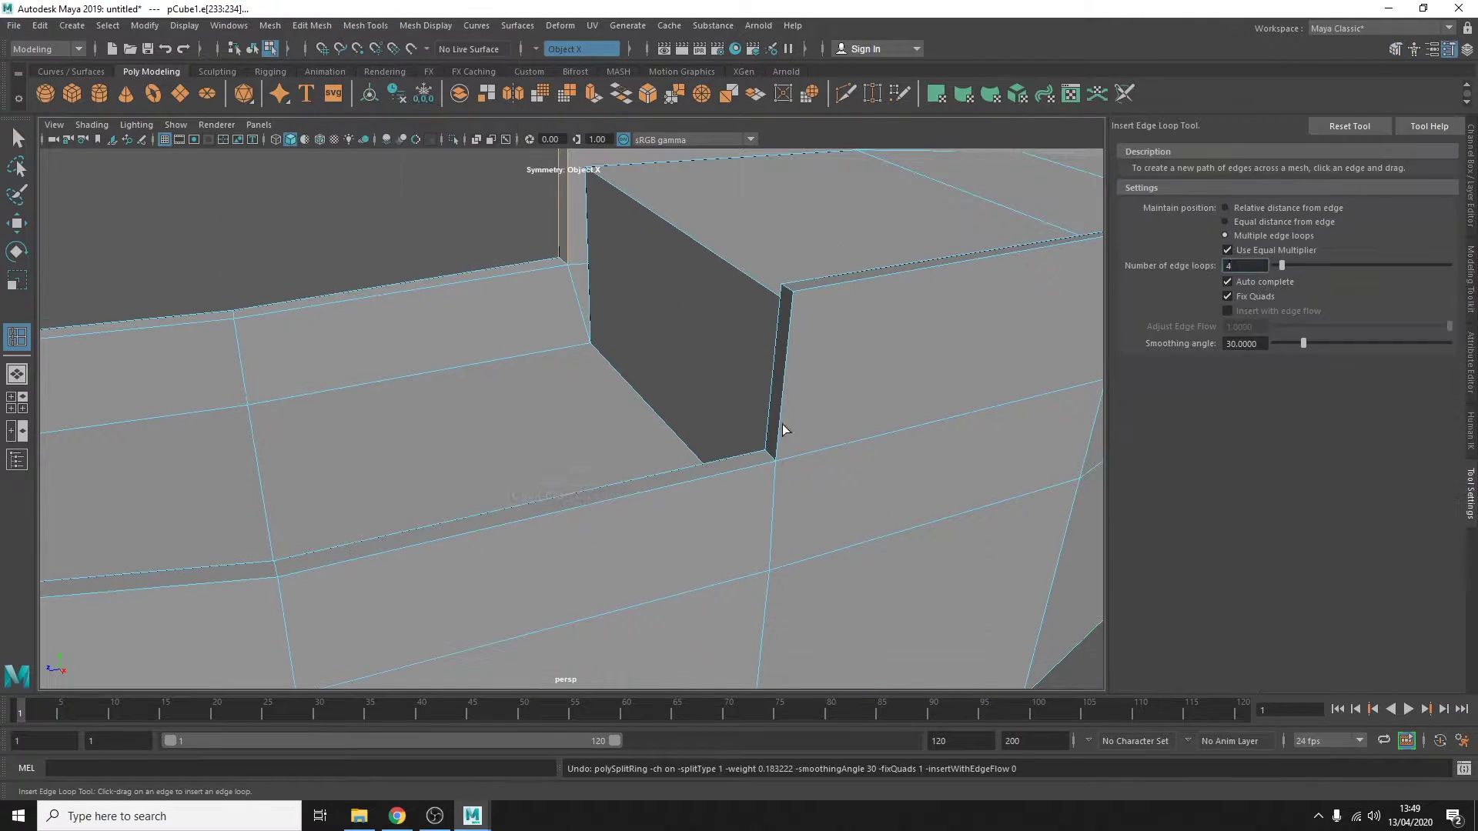
left_click_drag(782, 429, 416, 154, "alt")
key("w")
left_click(236, 335)
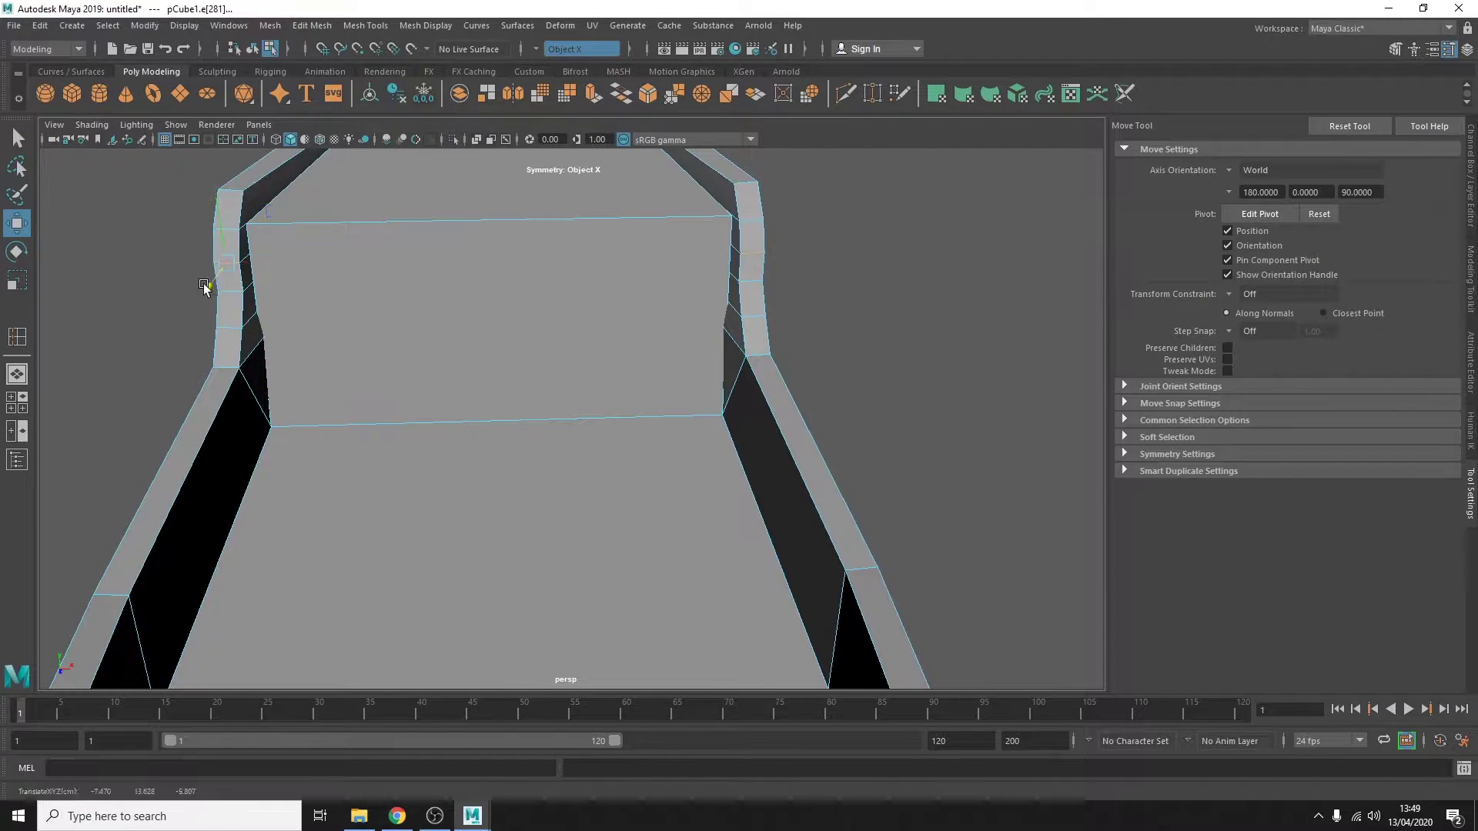
mouse_move(215, 391)
left_mouse_down("alt")
mouse_move(403, 316)
mouse_move(290, 280)
left_mouse_up("alt")
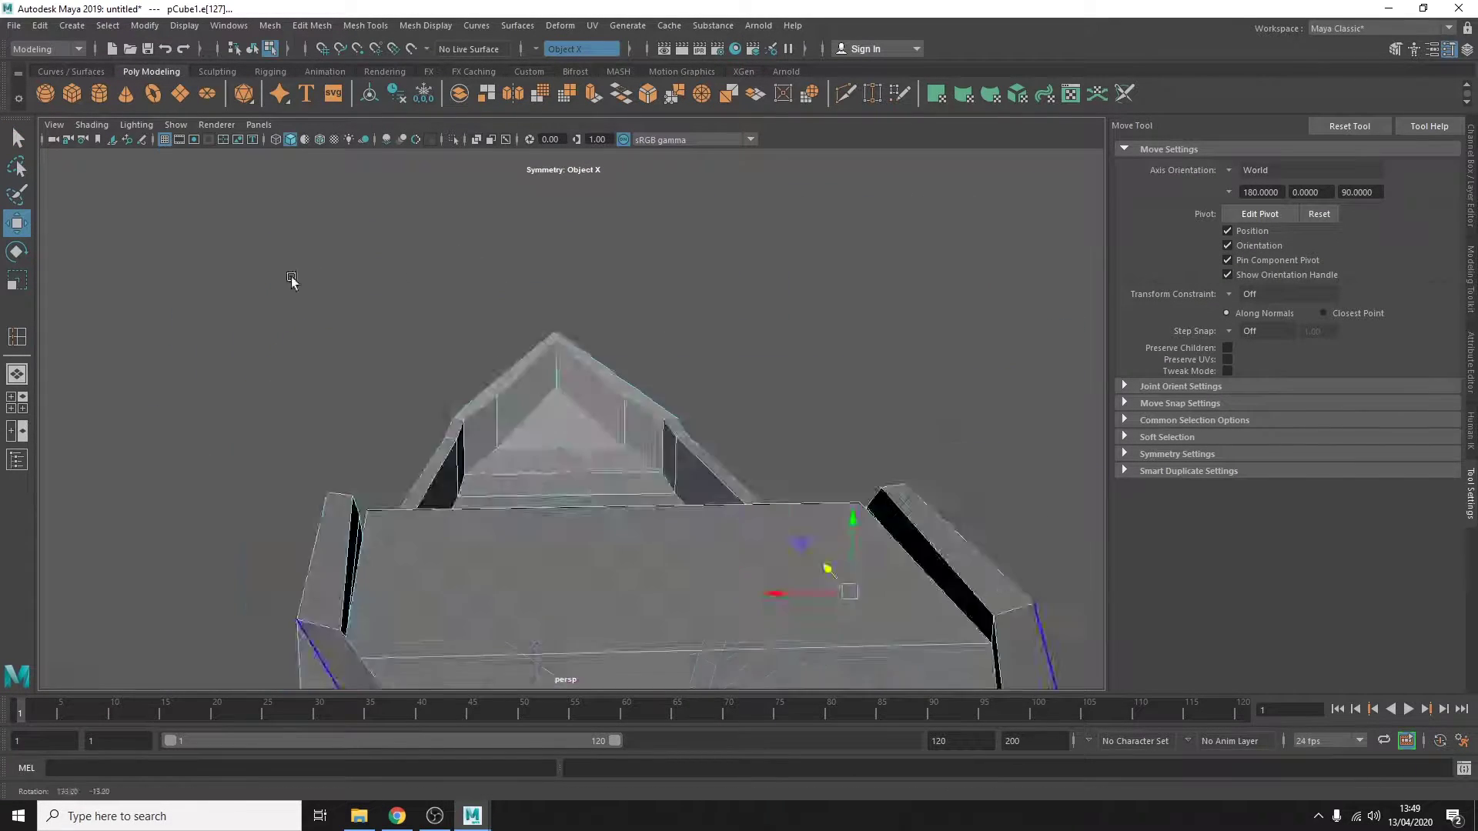
Push the bow's top face down into the hull and scale it into a pocket.
key("q")
left_click(669, 351)
key("w")
mouse_move(670, 350)
left_mouse_down()
mouse_move(646, 481)
mouse_move(914, 495)
mouse_move(858, 472)
left_mouse_up()
key("r")
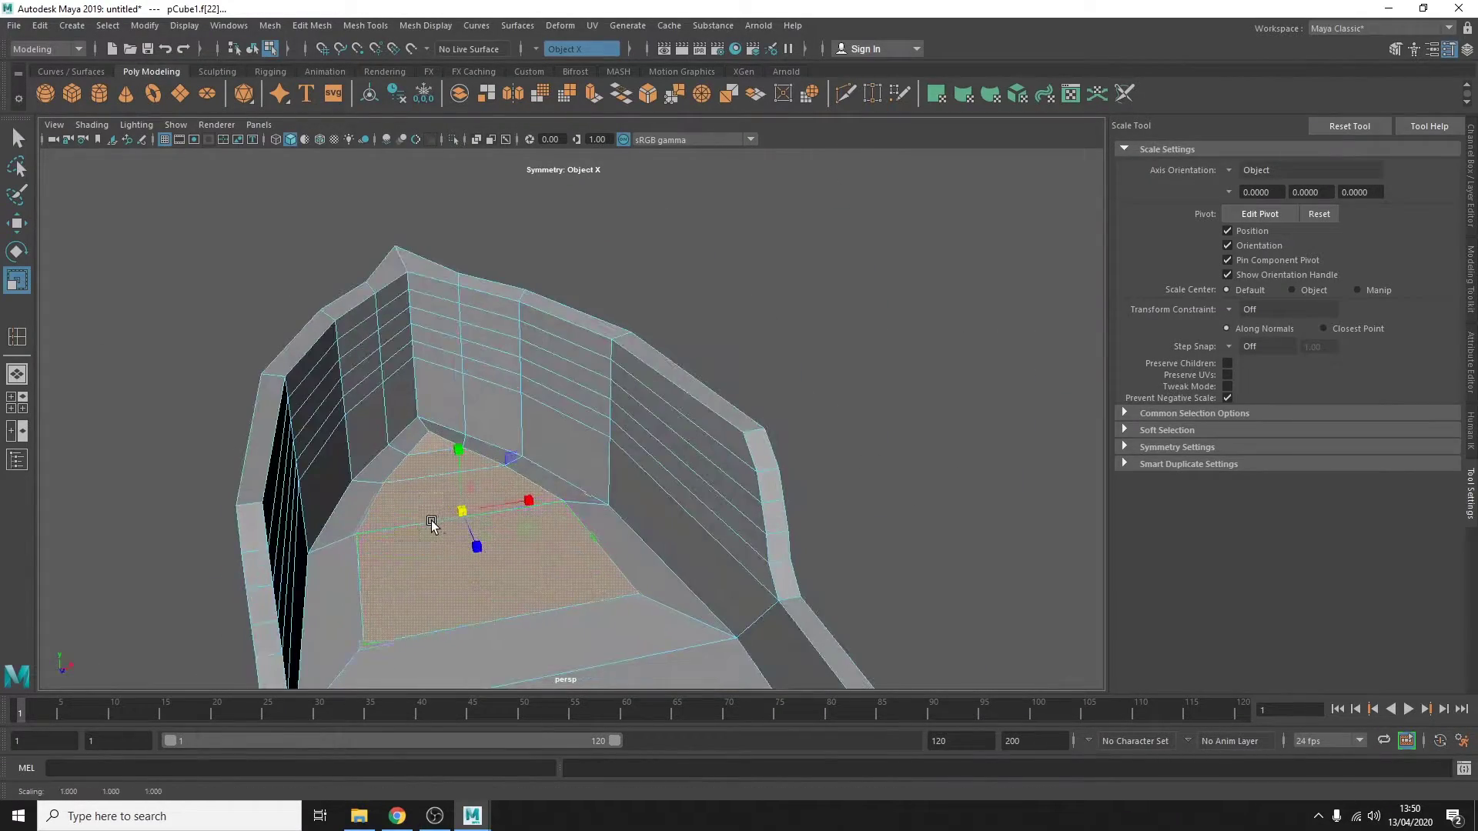
mouse_move(631, 545)
left_mouse_down("alt")
mouse_move(637, 528)
mouse_move(353, 460)
left_mouse_up("alt")
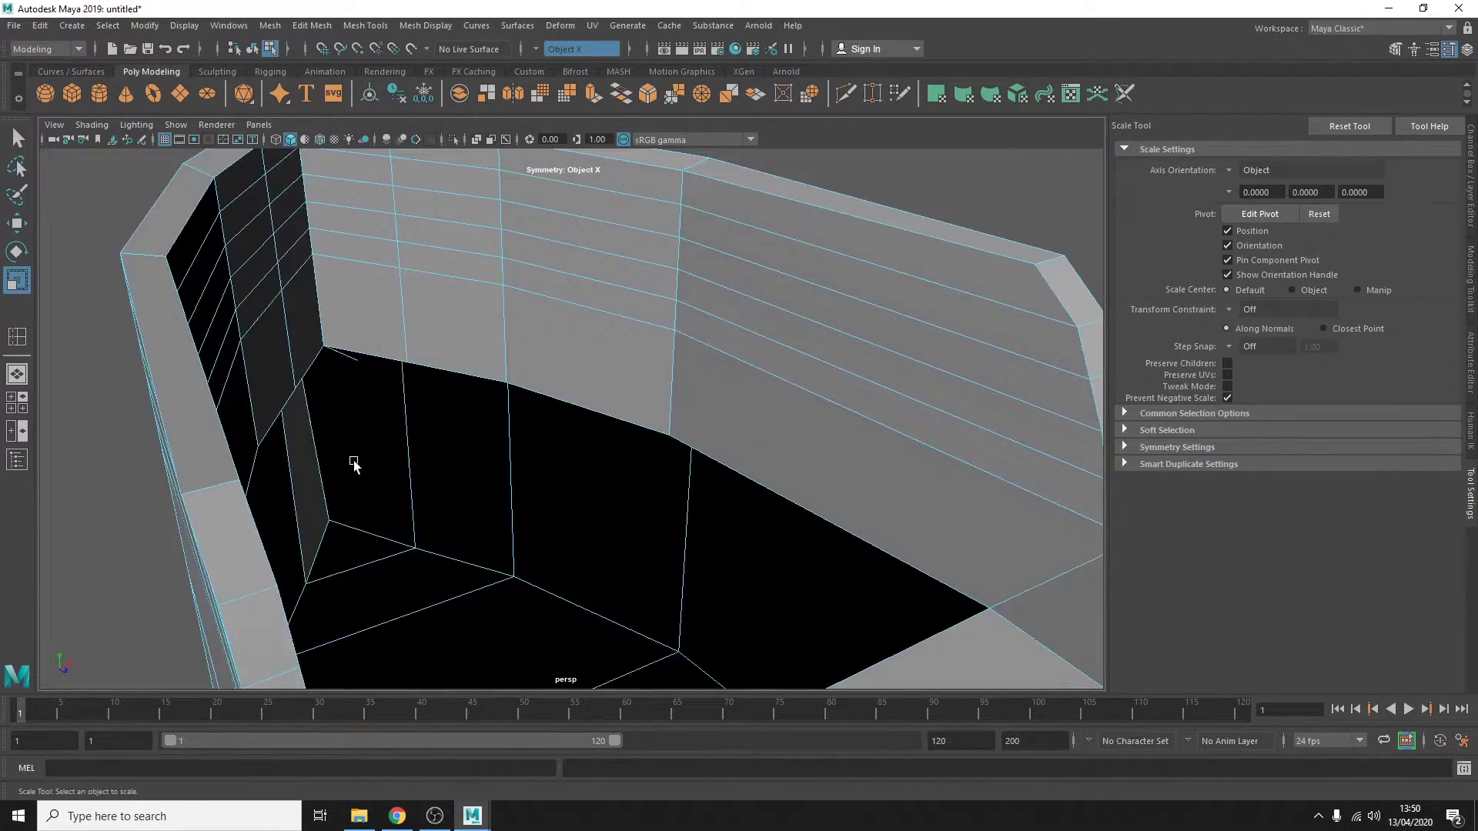
Select the ring of edges around the pocket walls, restoring the earlier selection.
left_click(504, 338)
key("w")
left_click_drag(503, 338, 613, 195, "alt")
right_click(611, 247, "shift")
left_click_drag(611, 247, 594, 461, "alt")
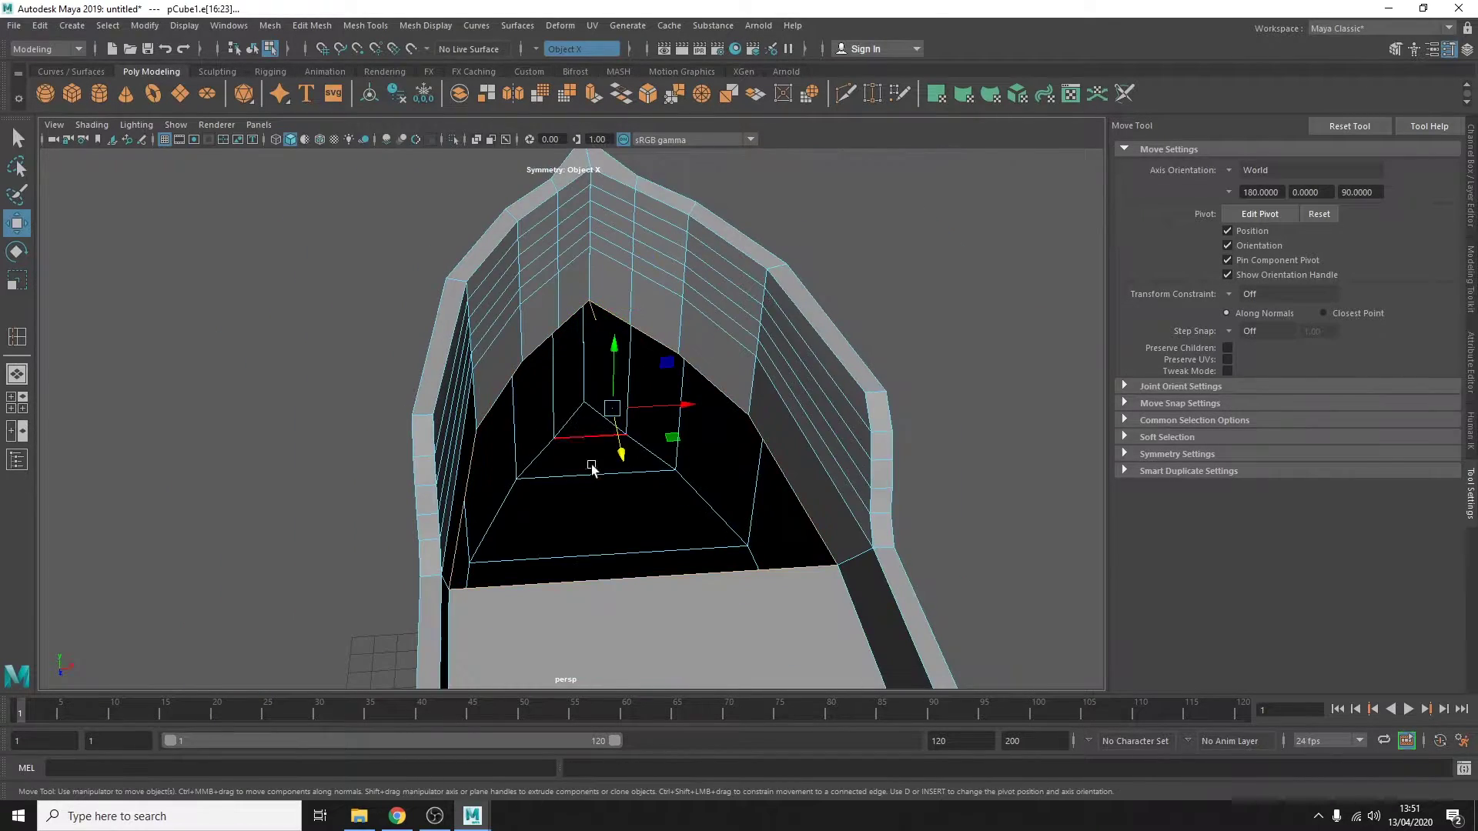
right_click(610, 330, "shift")
mouse_move(611, 330)
left_mouse_down("alt")
mouse_move(929, 347)
mouse_move(462, 431)
mouse_move(394, 581)
left_mouse_up("alt")
right_click(462, 431, "shift")
key("q")
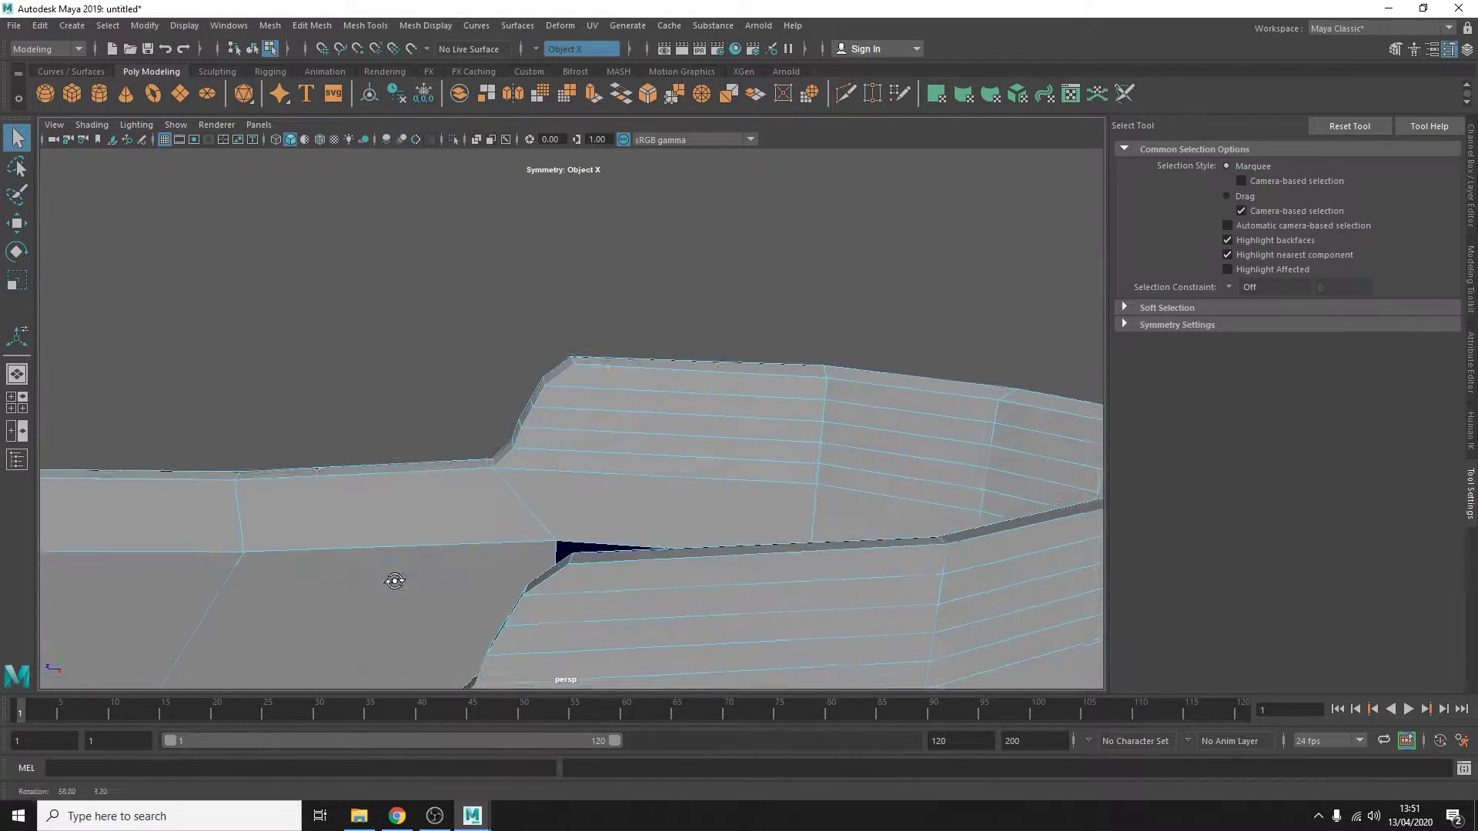
key("ctrl+z")
Add Multi-Cut edges on the bow rim and the inner bow wall.
mouse_move(579, 367)
left_mouse_down("alt")
mouse_move(732, 537)
mouse_move(708, 544)
mouse_move(650, 270)
left_mouse_up("alt")
left_click(666, 481)
key("w")
right_click_drag(649, 270, 661, 435, "shift")
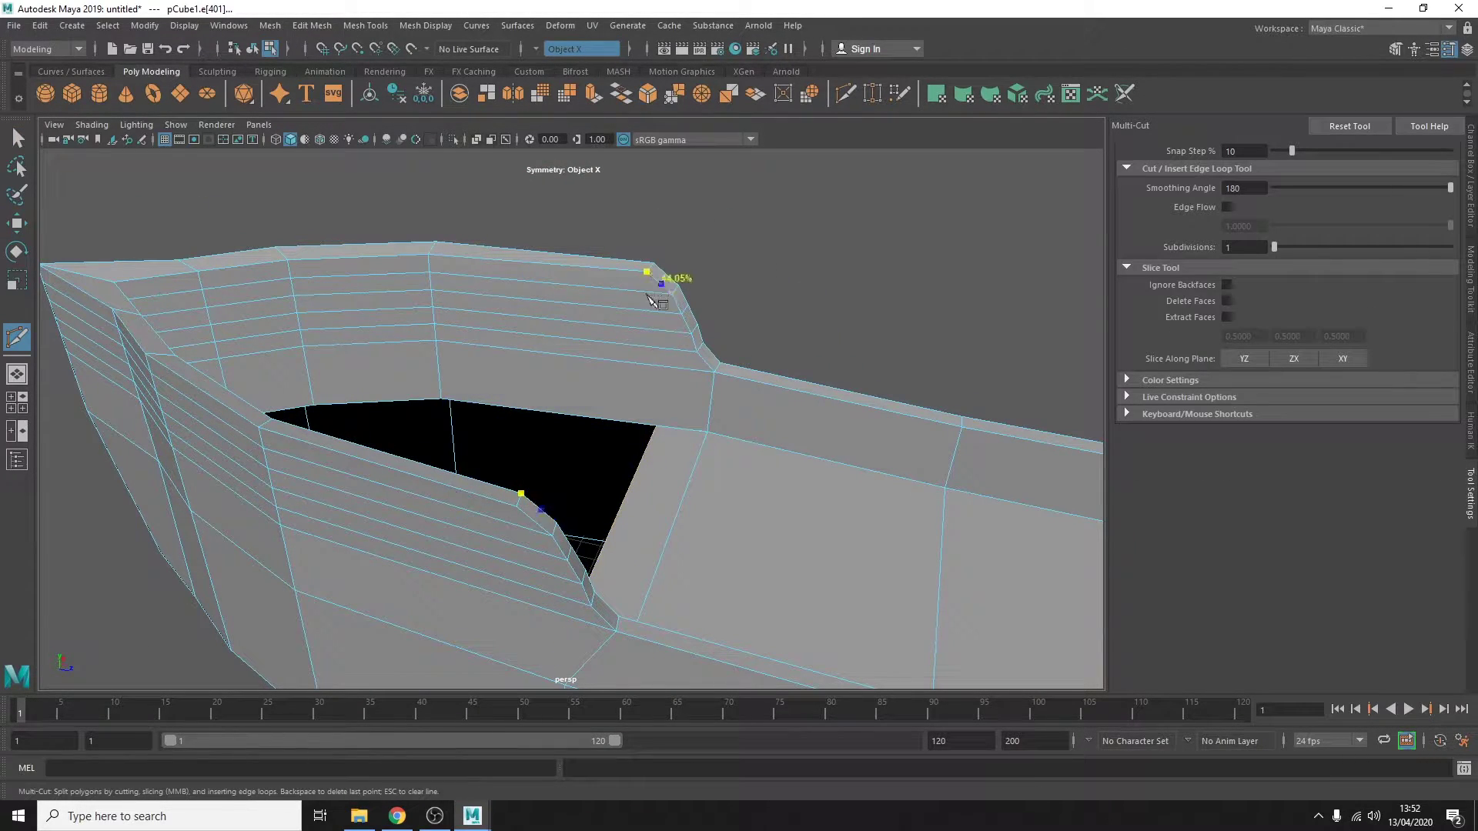
mouse_move(653, 395)
left_mouse_down("alt")
mouse_move(601, 251)
mouse_move(528, 290)
left_mouse_up("alt")
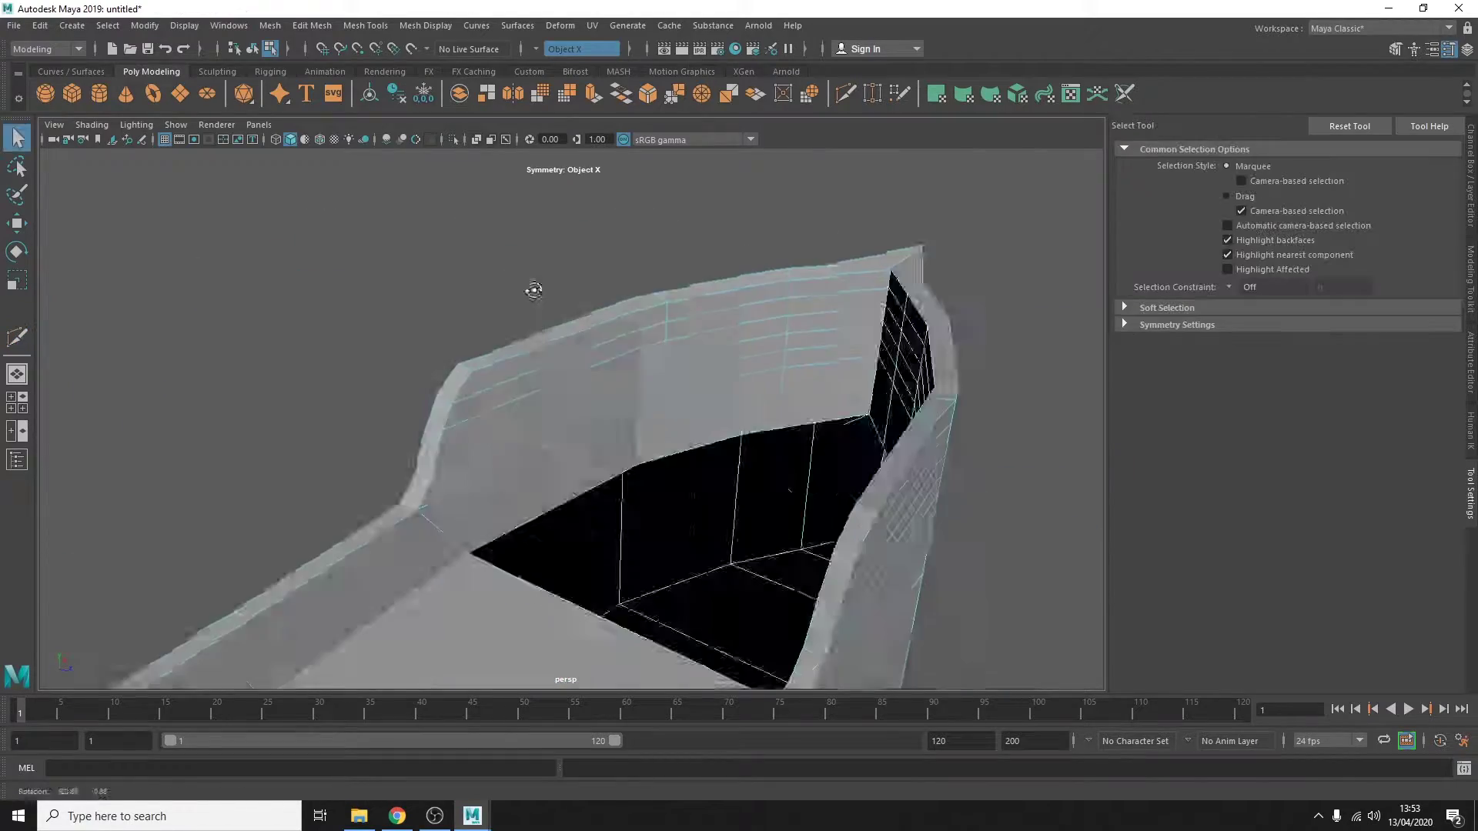
left_click(511, 452)
right_click_drag(511, 452, 528, 478, "shift")
mouse_move(528, 477)
left_mouse_down("alt")
mouse_move(765, 465)
mouse_move(646, 521)
mouse_move(467, 409)
mouse_move(832, 512)
mouse_move(763, 415)
left_mouse_up("alt")
key("q")
left_click(467, 409)
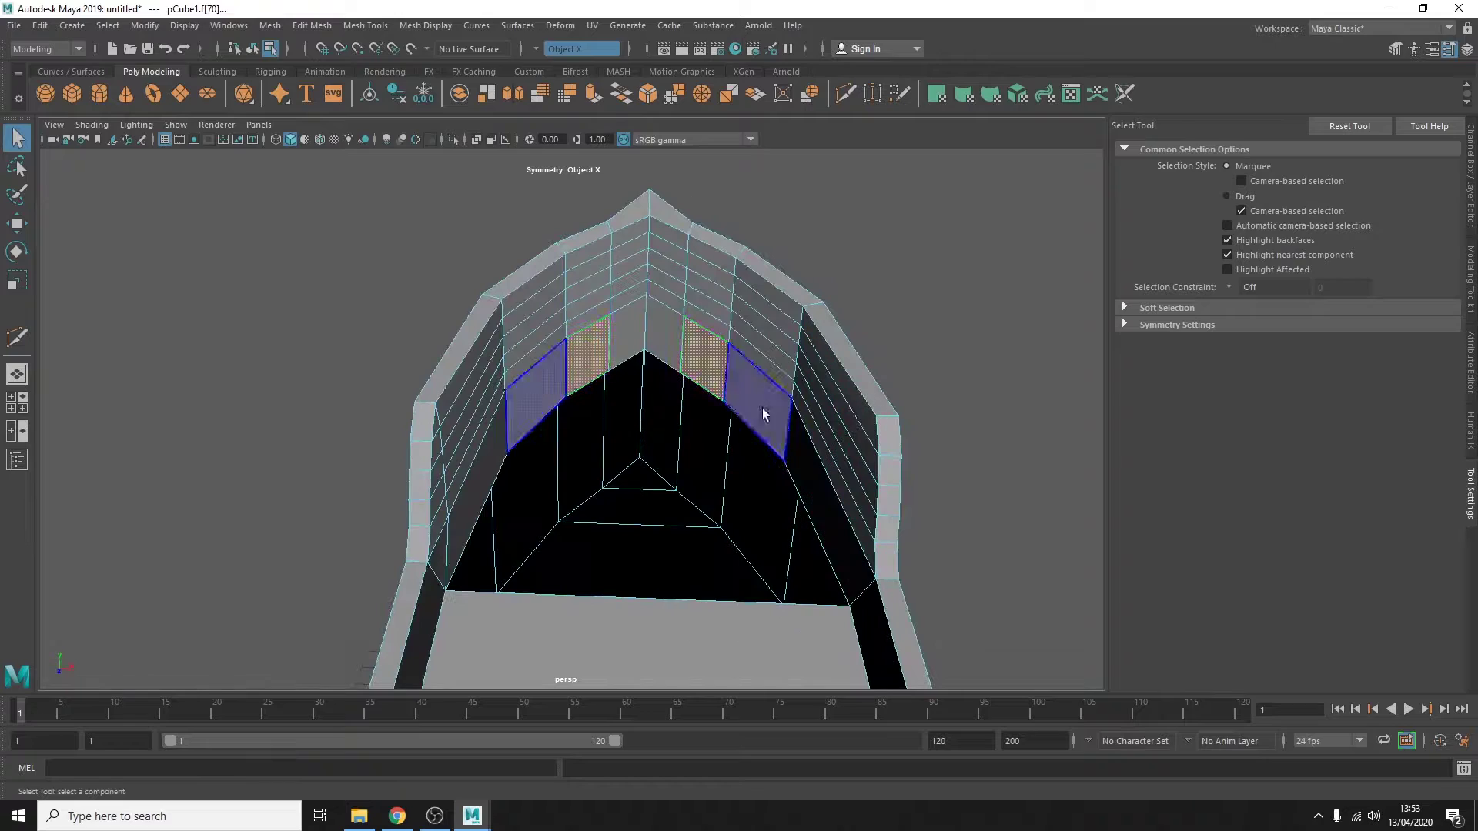
right_click_drag(548, 428, 639, 538, "shift")
Bridge the two selected edges to close the gap by the sunken pocket.
left_click(270, 25)
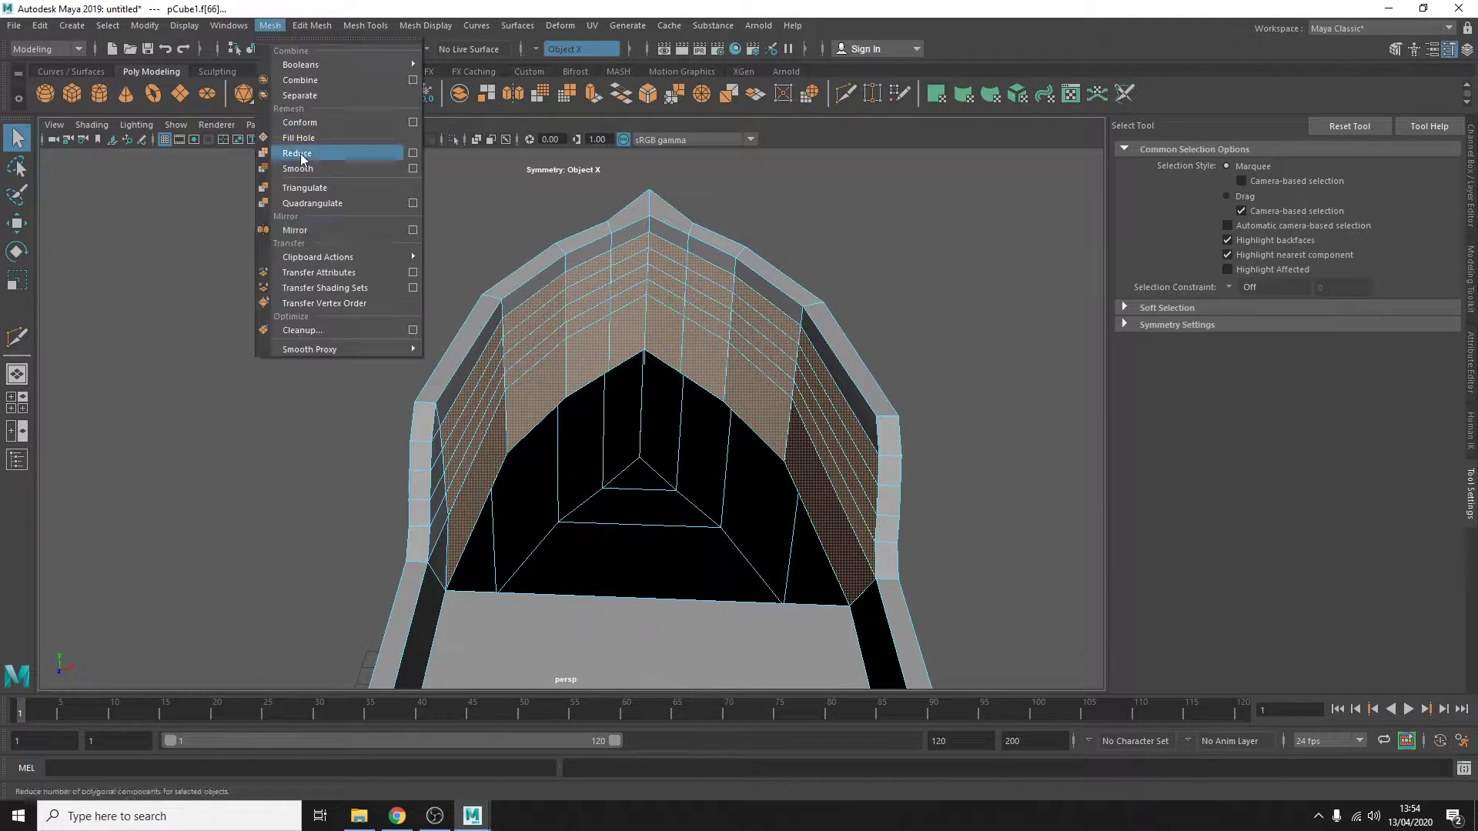
key("ctrl+z")
left_click(270, 25)
left_click(311, 25)
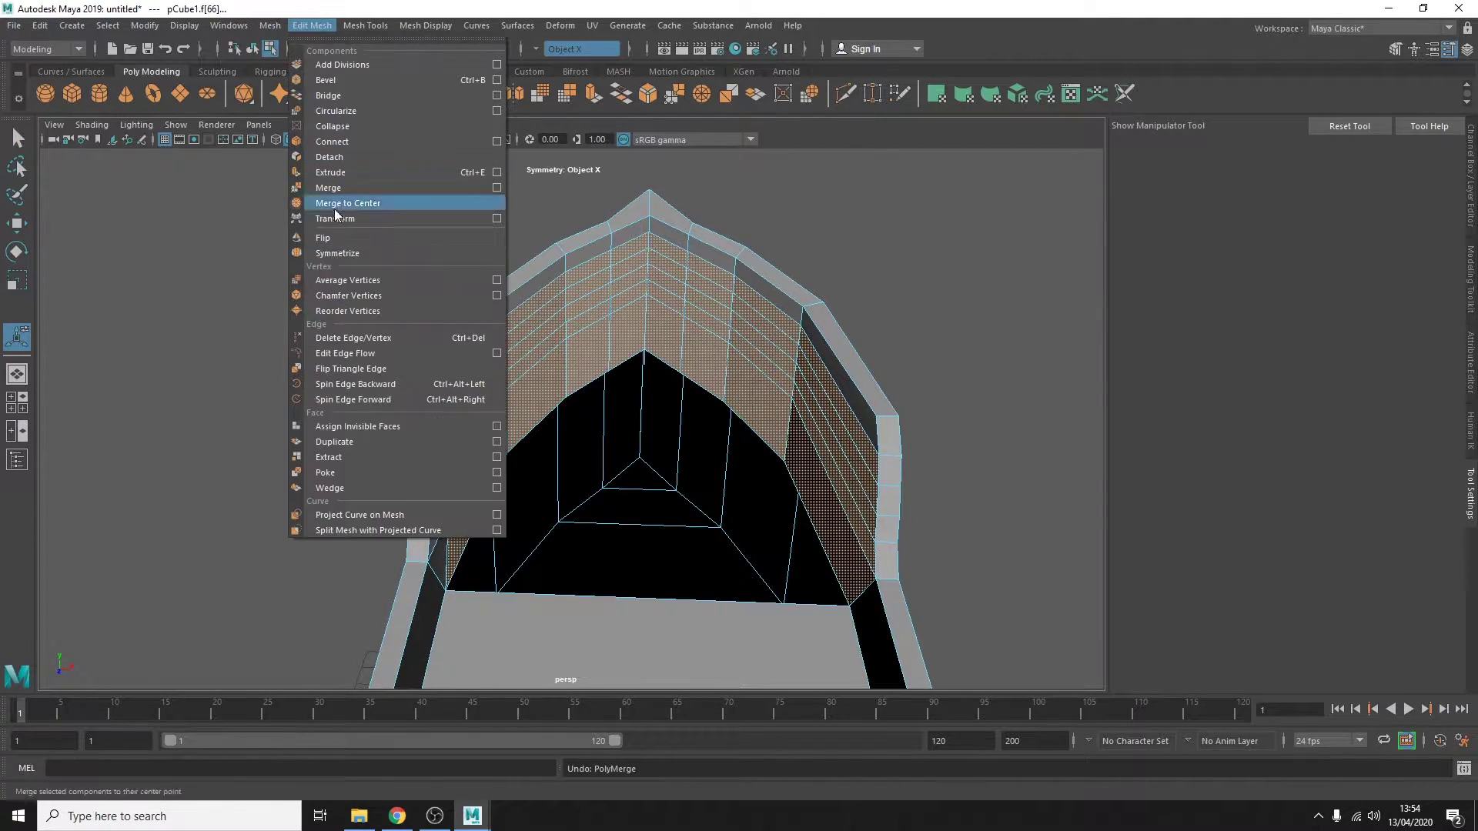
left_click(325, 100)
mouse_move(290, 205)
left_mouse_down("alt")
mouse_move(859, 374)
mouse_move(514, 377)
left_mouse_up("alt")
left_click(312, 26)
left_click(325, 100)
Delete the strip of unwanted bridge faces and inspect the hole from above.
key("q")
left_click(512, 466)
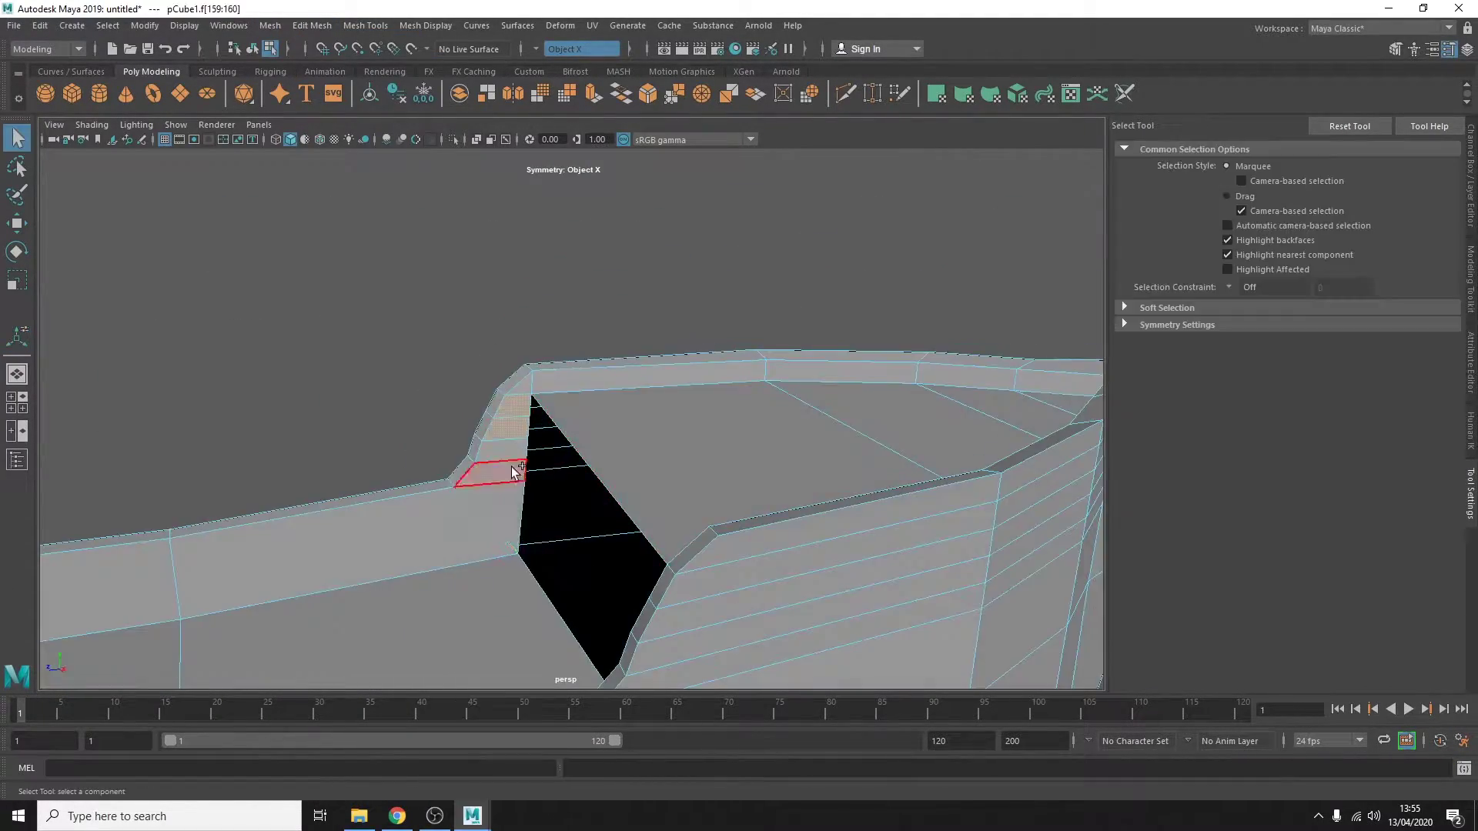
left_click_drag(511, 466, 743, 357, "alt")
right_click_drag(743, 356, 570, 440, "alt")
key("Delete")
mouse_move(570, 435)
left_mouse_down("alt")
mouse_move(492, 355)
mouse_move(710, 448)
left_mouse_up("alt")
right_click_drag(697, 471, 733, 307, "shift")
mouse_move(732, 306)
left_mouse_down("alt")
mouse_move(561, 482)
mouse_move(561, 517)
left_mouse_up("alt")
Select a thin face strip and an edge on the wall for further Edit Mesh work.
key("q")
left_click(616, 399)
left_click_drag(616, 398, 580, 349, "alt")
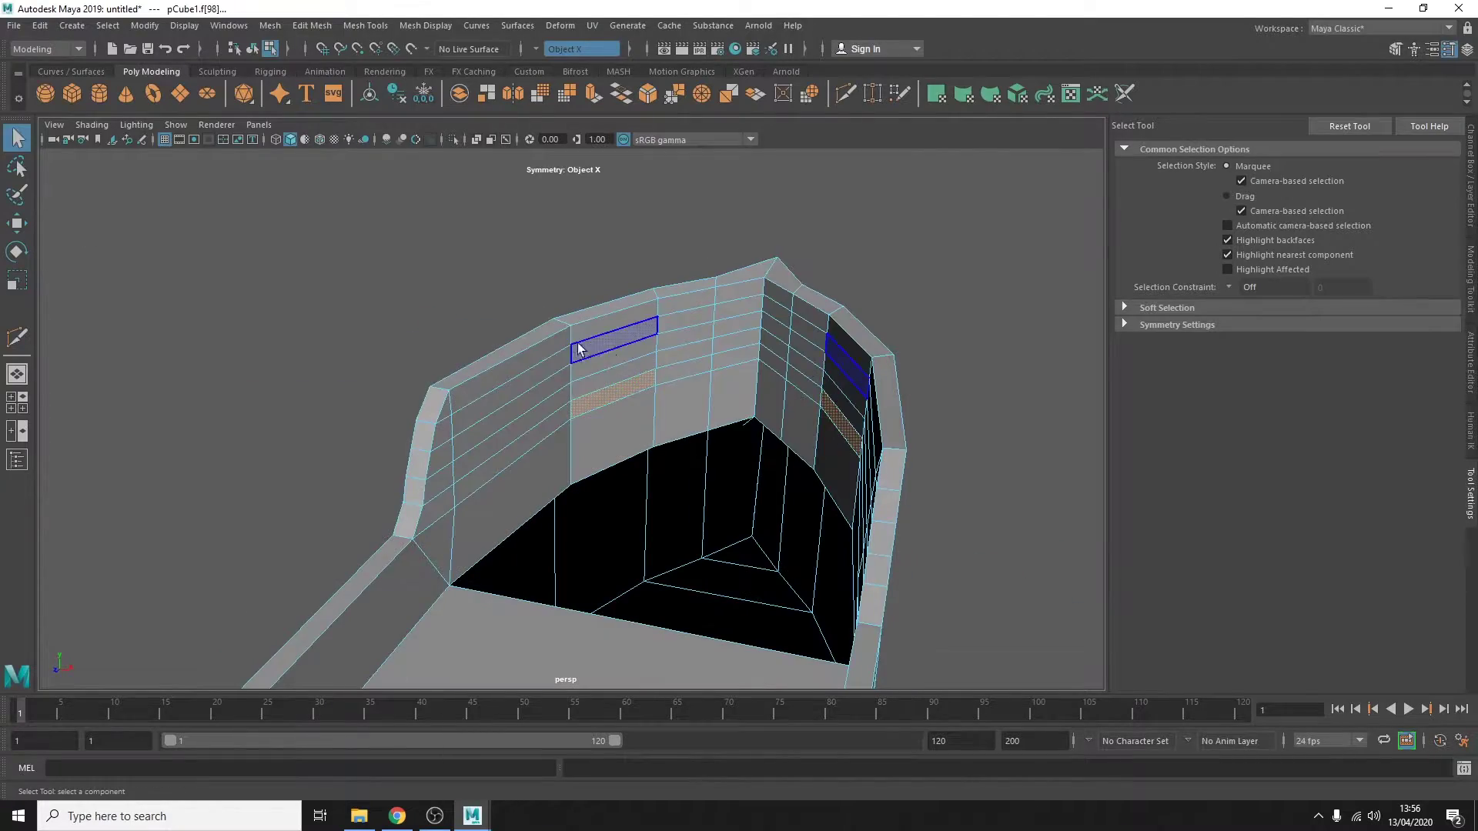
left_click_drag(732, 316, 885, 397, "alt")
left_click(312, 25)
mouse_move(462, 385)
left_mouse_down("alt")
mouse_move(557, 607)
mouse_move(649, 432)
left_mouse_up("alt")
left_click(558, 607)
key("t")
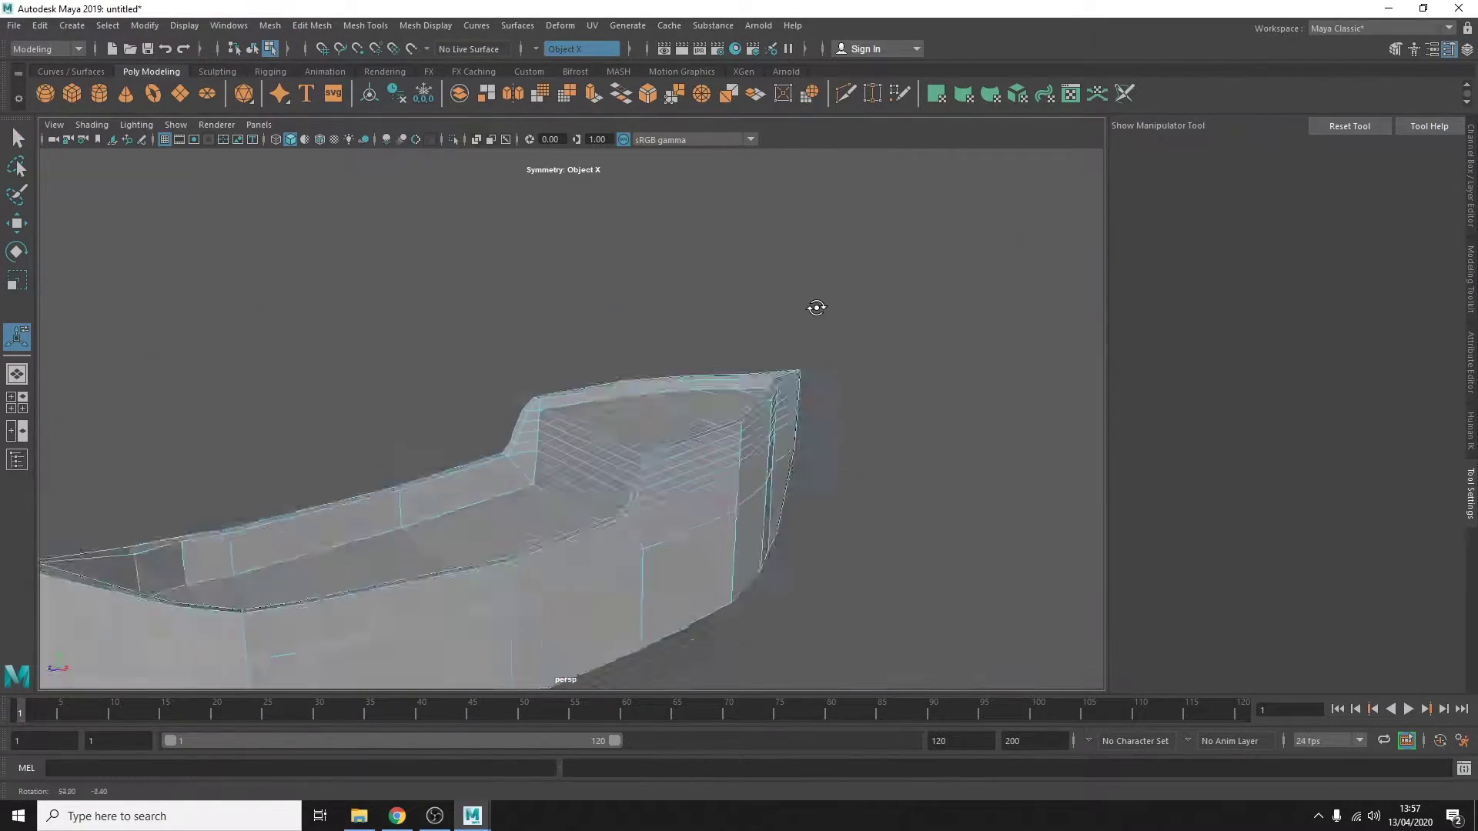
Cut a horizontal edge loop across the side of the hull with Multi-Cut.
mouse_move(812, 306)
left_mouse_down("alt")
mouse_move(605, 461)
mouse_move(634, 621)
mouse_move(779, 408)
mouse_move(625, 438)
mouse_move(731, 406)
left_mouse_up("alt")
key("w")
left_click(662, 595)
left_click(616, 593)
mouse_move(616, 593)
left_mouse_down("alt")
mouse_move(689, 363)
mouse_move(724, 368)
left_mouse_up("alt")
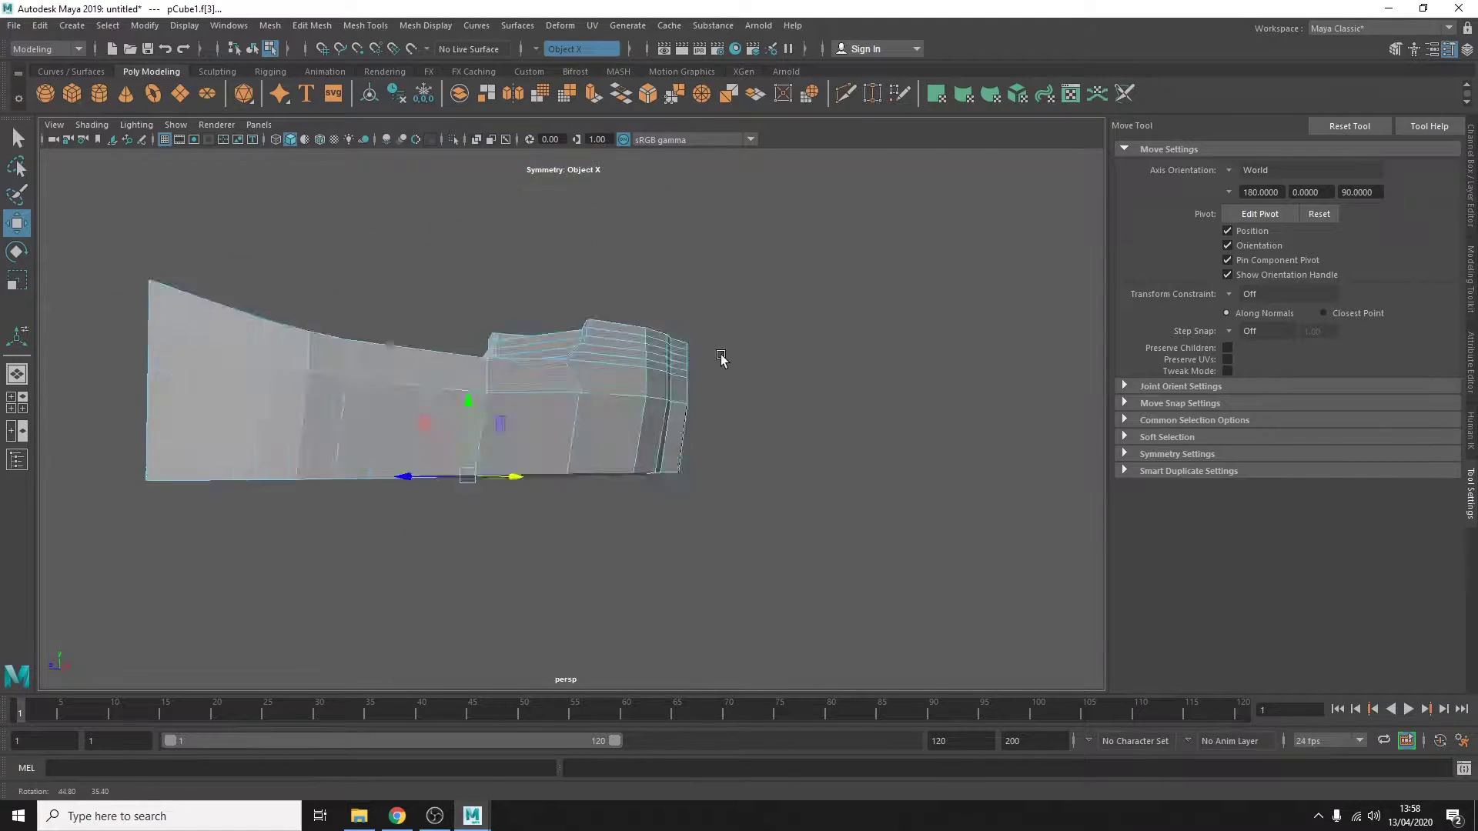
left_click(364, 26)
left_click(377, 201)
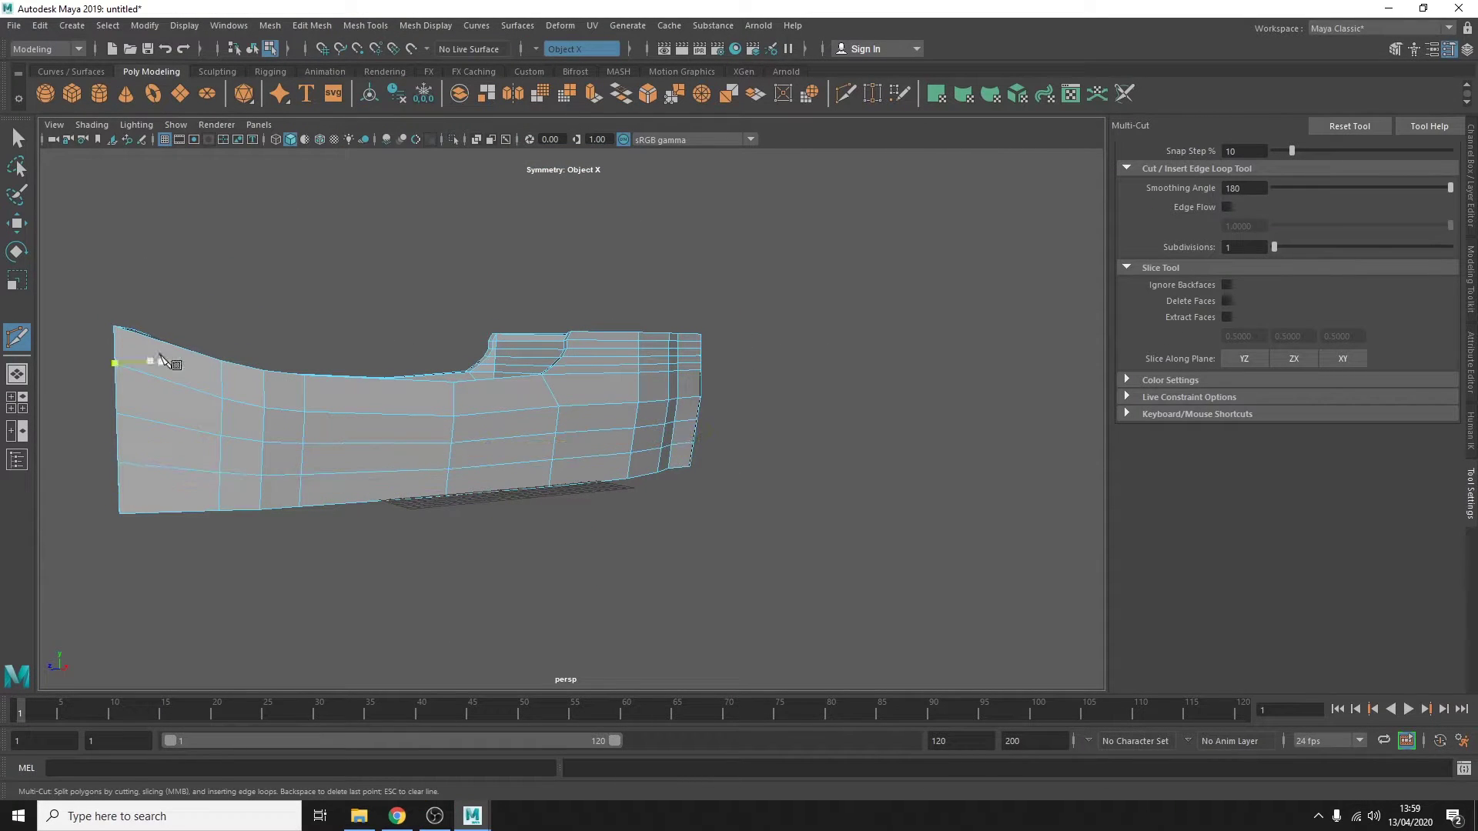
Select hull edge loops for scaling and moving, undoing two unwanted changes.
key("q")
double_click(354, 471)
key("r")
left_click_drag(466, 487, 613, 488, "alt")
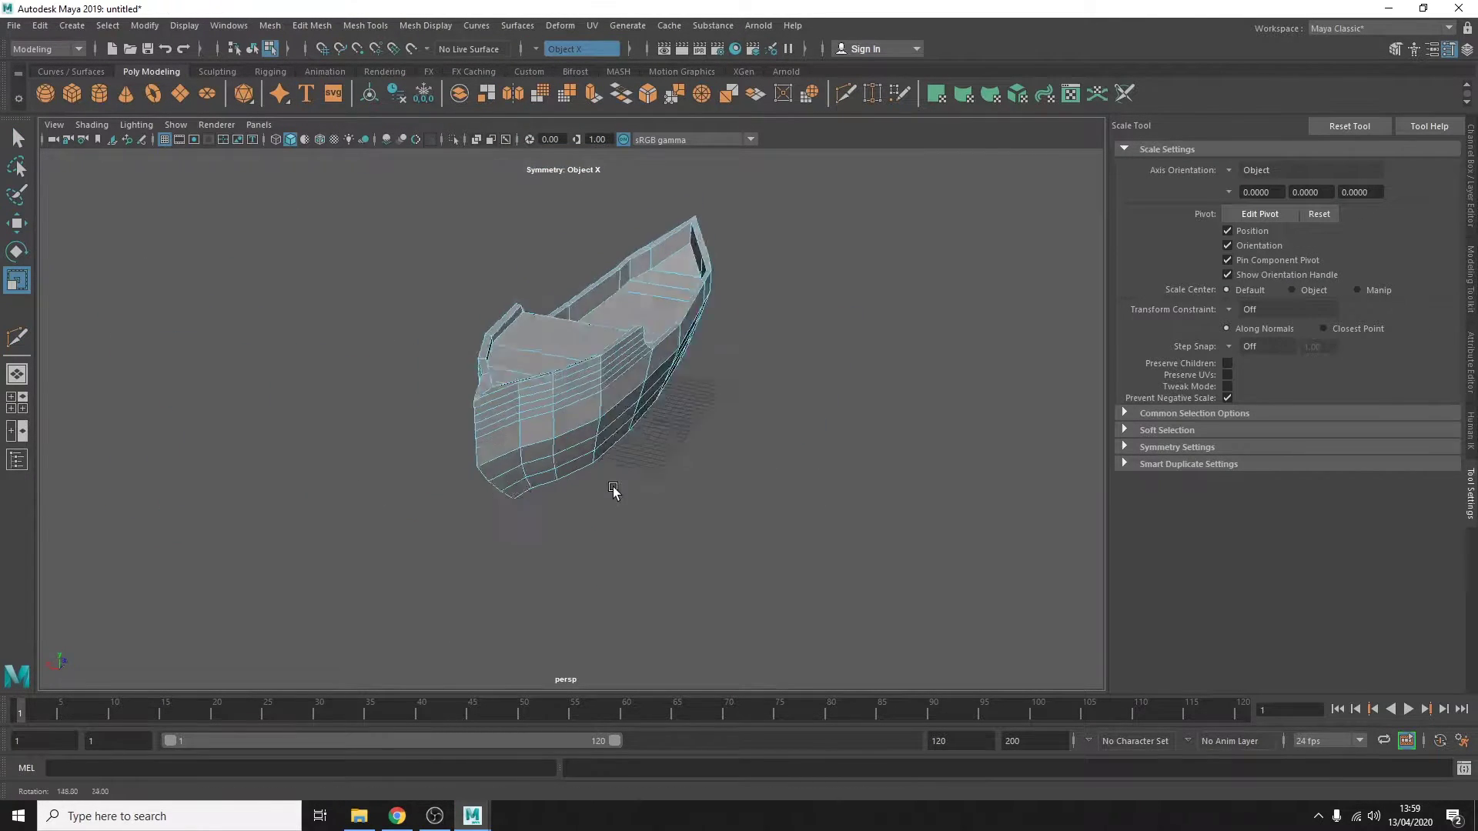
double_click(561, 439)
key("w")
mouse_move(562, 438)
left_mouse_down("alt")
mouse_move(656, 390)
mouse_move(726, 493)
left_mouse_up("alt")
key("ctrl+z")
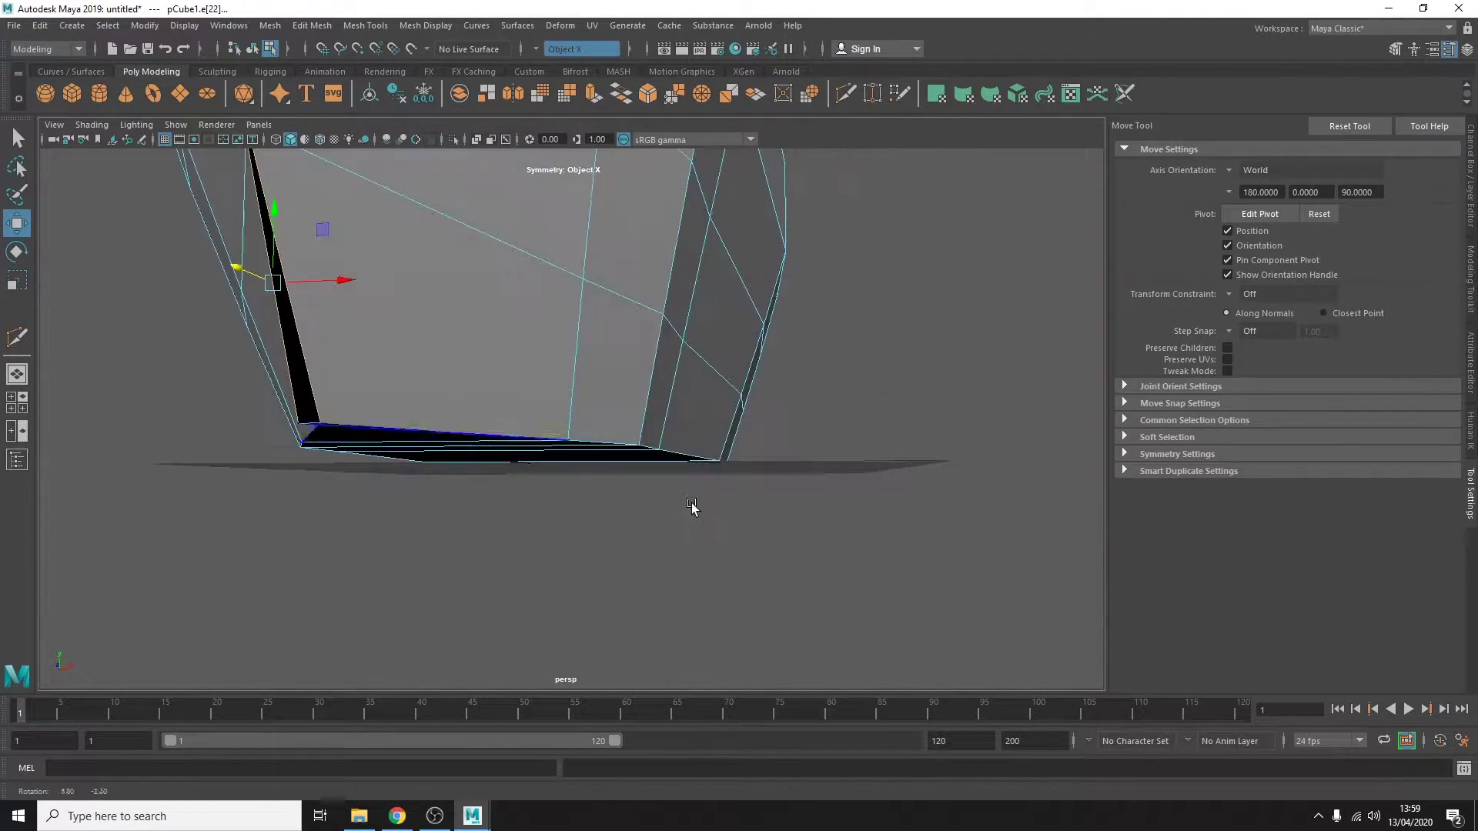
key("ctrl+z")
key("ctrl+z")
Inspect the hull bottom and frame the view on the bow tip vertex.
middle_click_drag(727, 489, 669, 426, "alt")
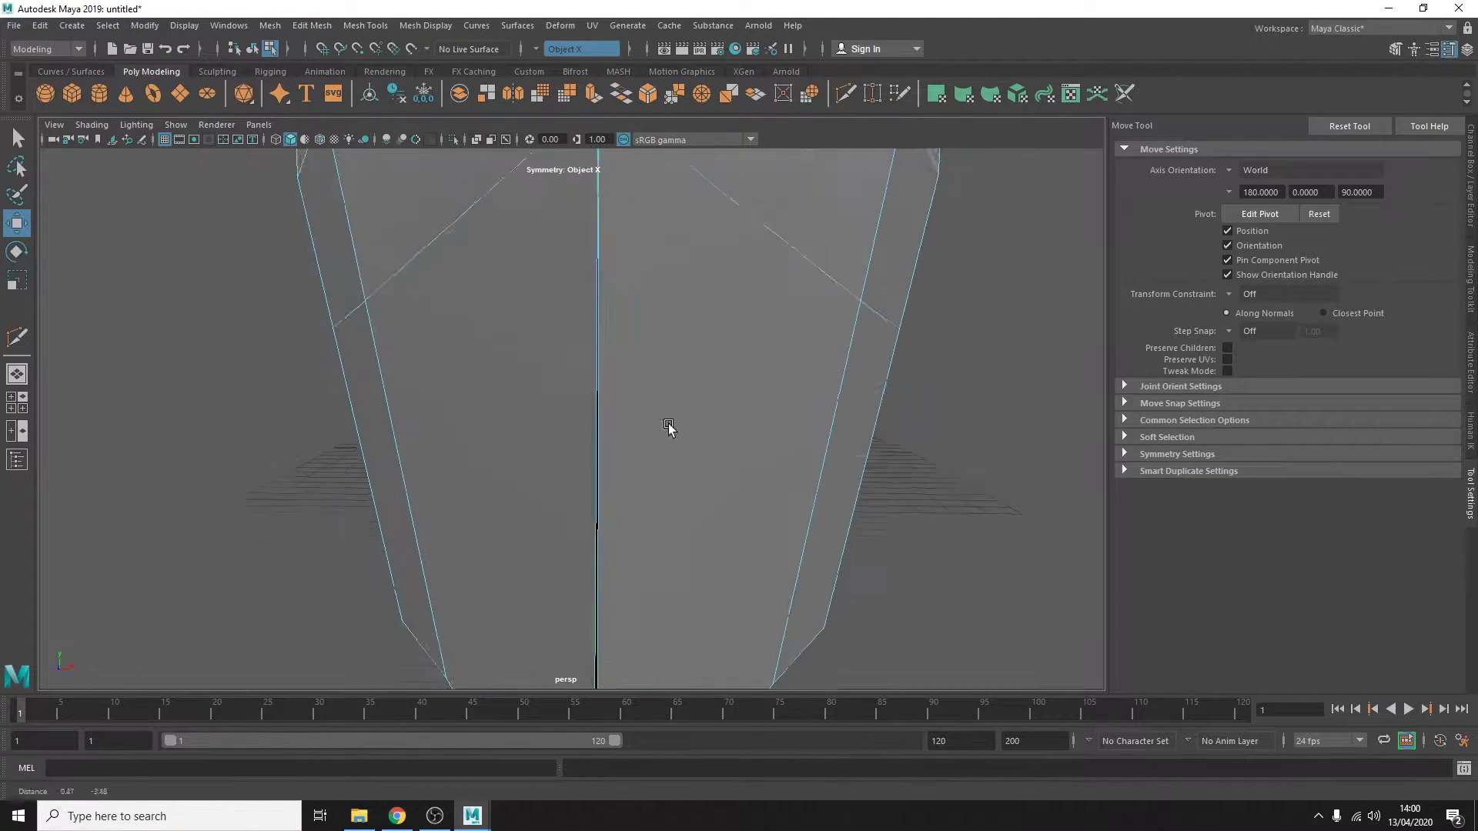
scroll(757, 469, "down", 2)
left_click_drag(792, 567, 687, 376, "alt")
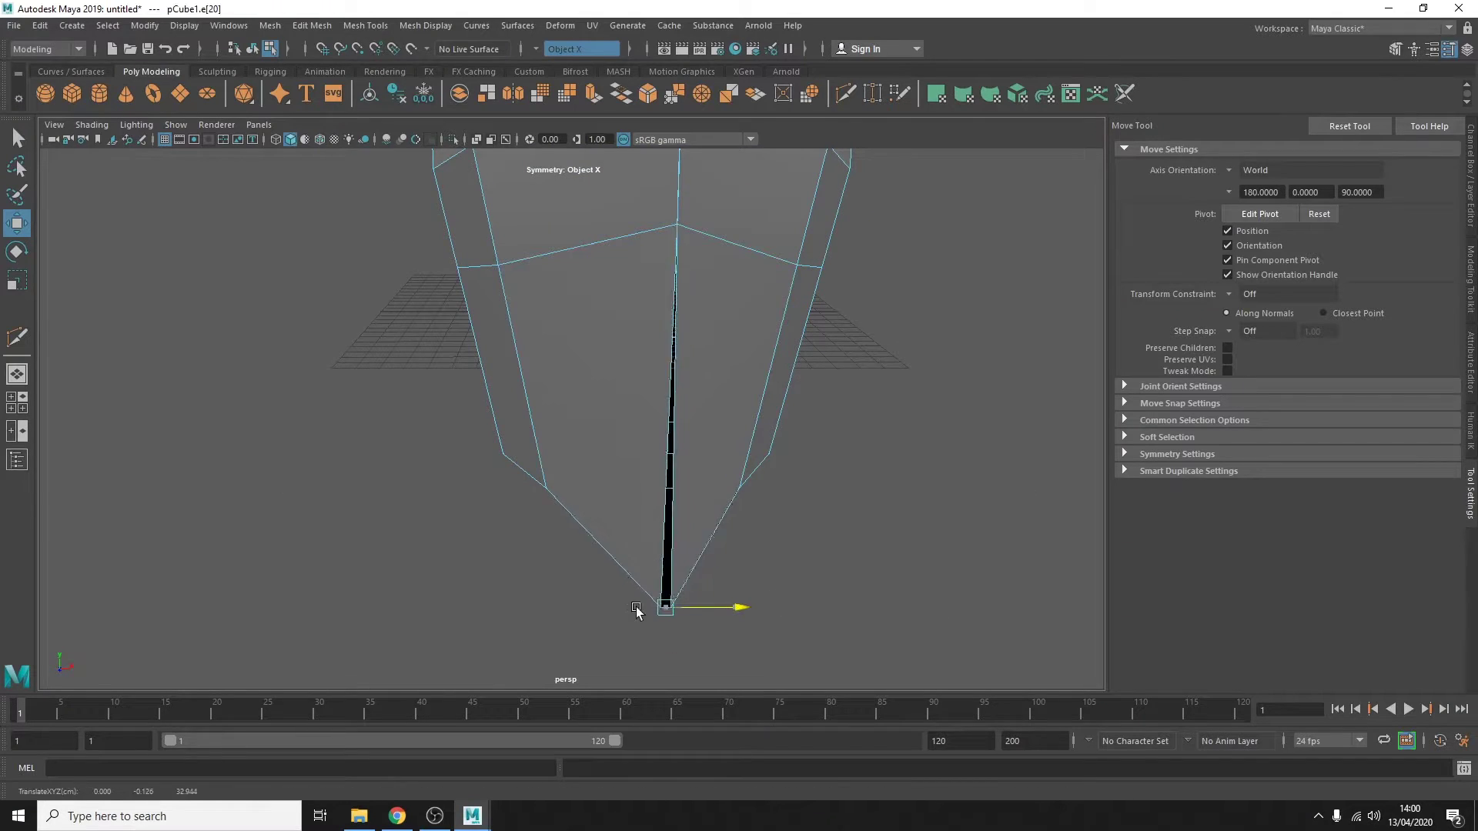
left_click_drag(636, 612, 661, 179, "alt")
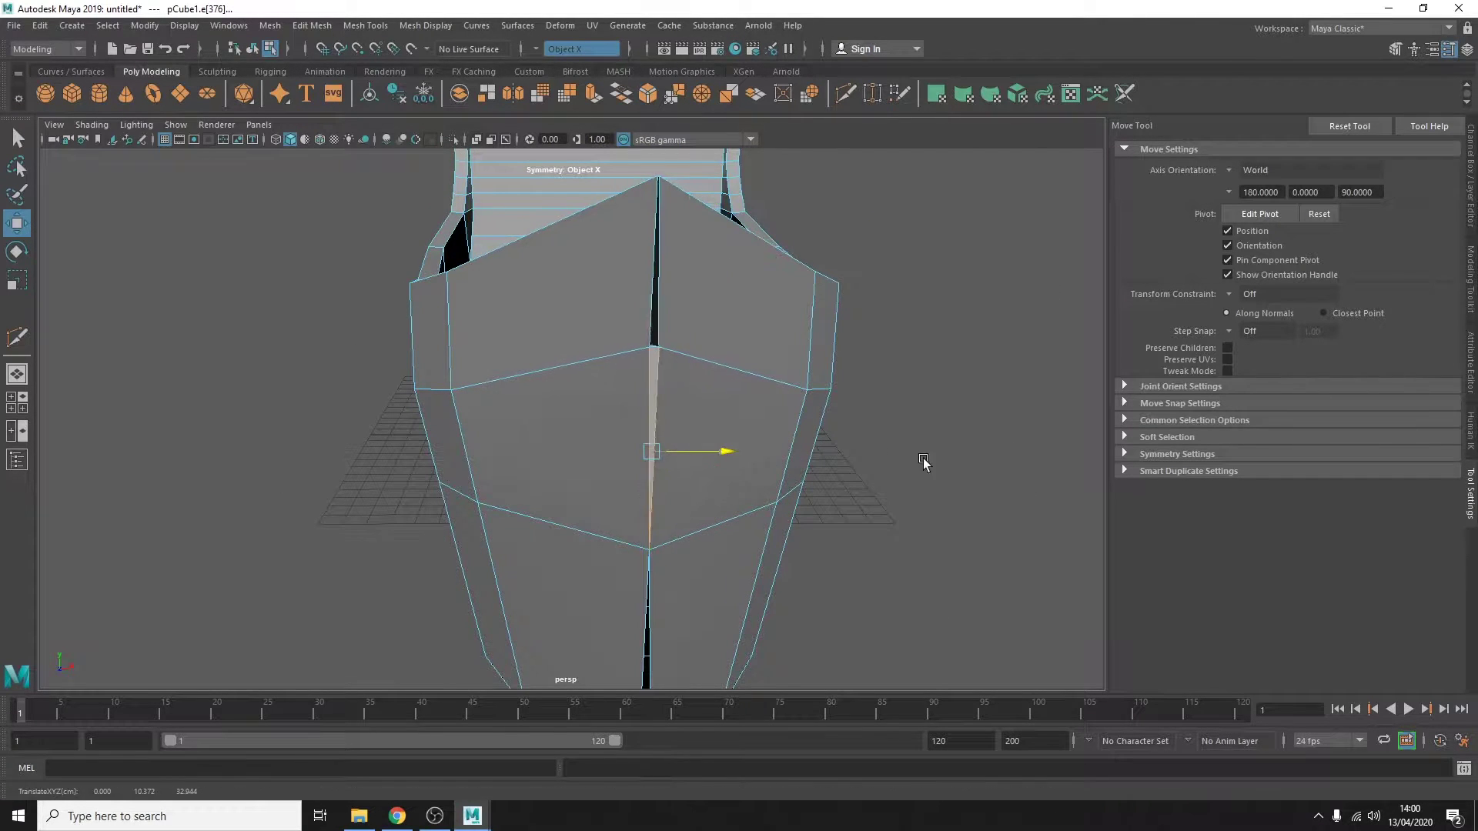
mouse_move(711, 553)
left_mouse_down("alt")
mouse_move(905, 502)
mouse_move(678, 373)
mouse_move(678, 502)
mouse_move(754, 559)
mouse_move(649, 511)
mouse_move(667, 500)
mouse_move(661, 462)
mouse_move(255, 504)
left_mouse_up("alt")
left_click(649, 512)
key("f")
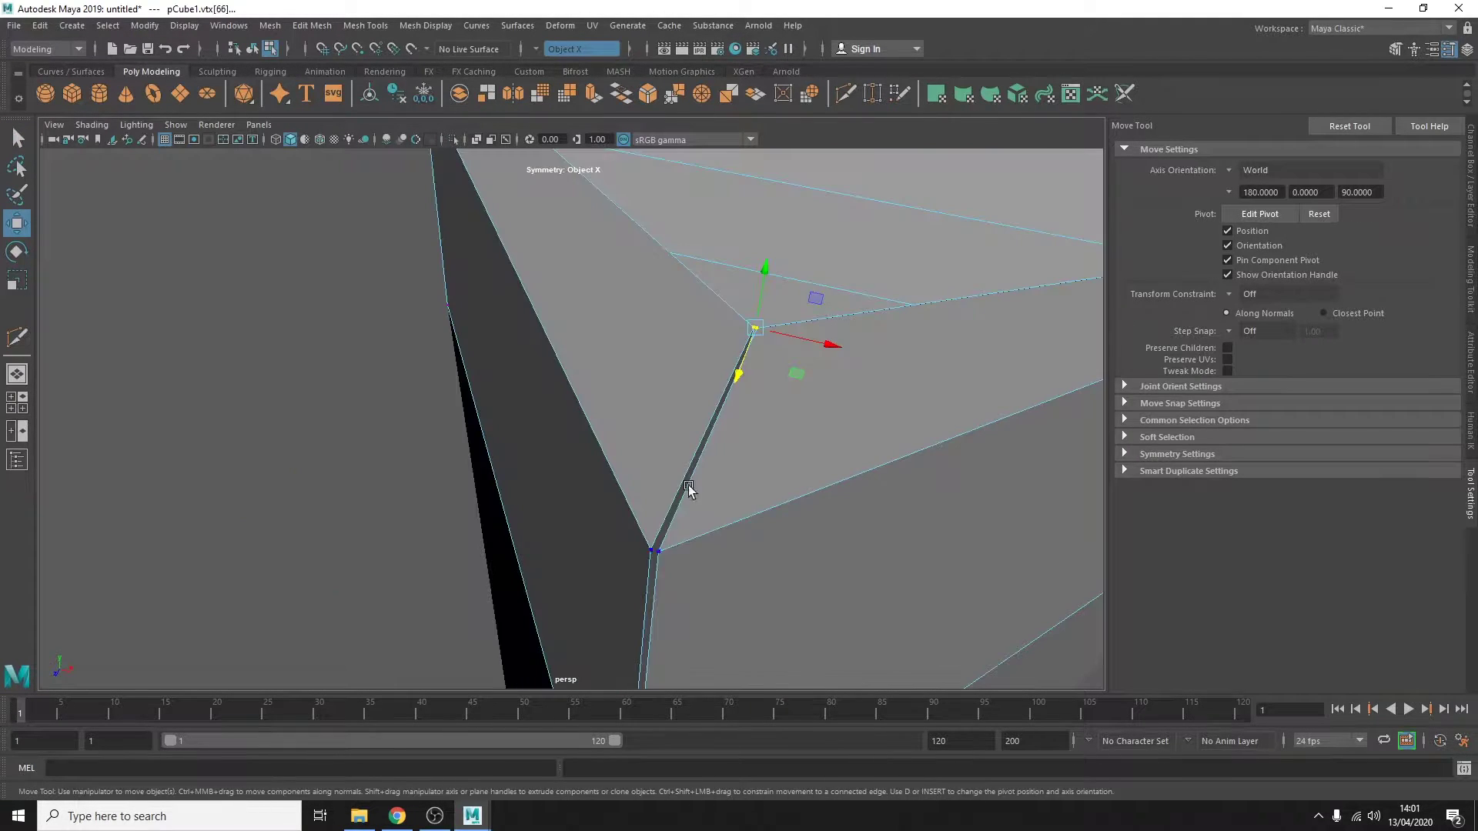
Select the central bow seam edges using an Edit Mesh menu command.
left_click(688, 484)
left_click(312, 25)
left_click(331, 85)
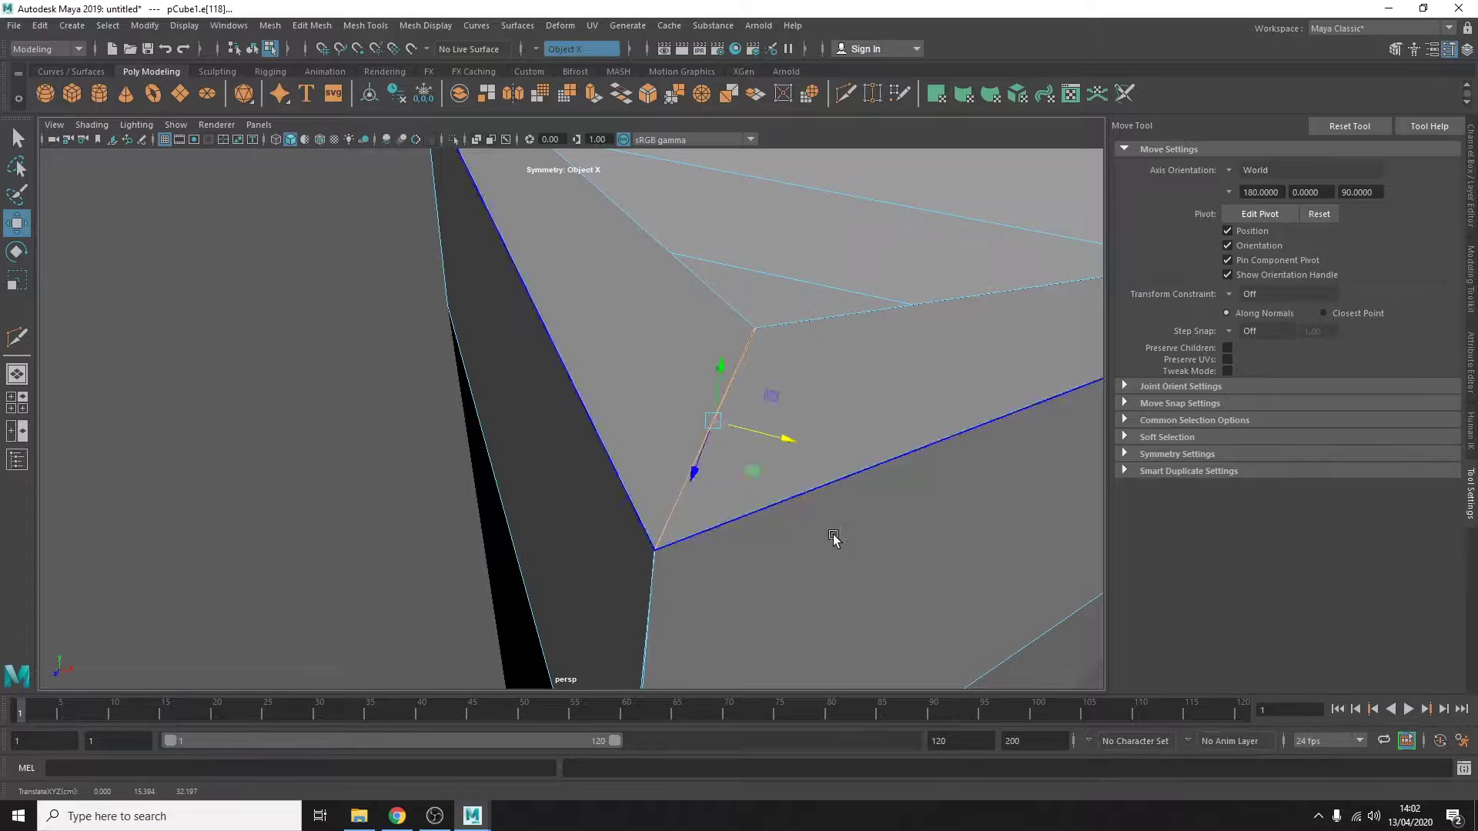
mouse_move(834, 538)
left_mouse_down("alt")
mouse_move(792, 346)
mouse_move(769, 465)
mouse_move(812, 233)
left_mouse_up("alt")
left_click(772, 468)
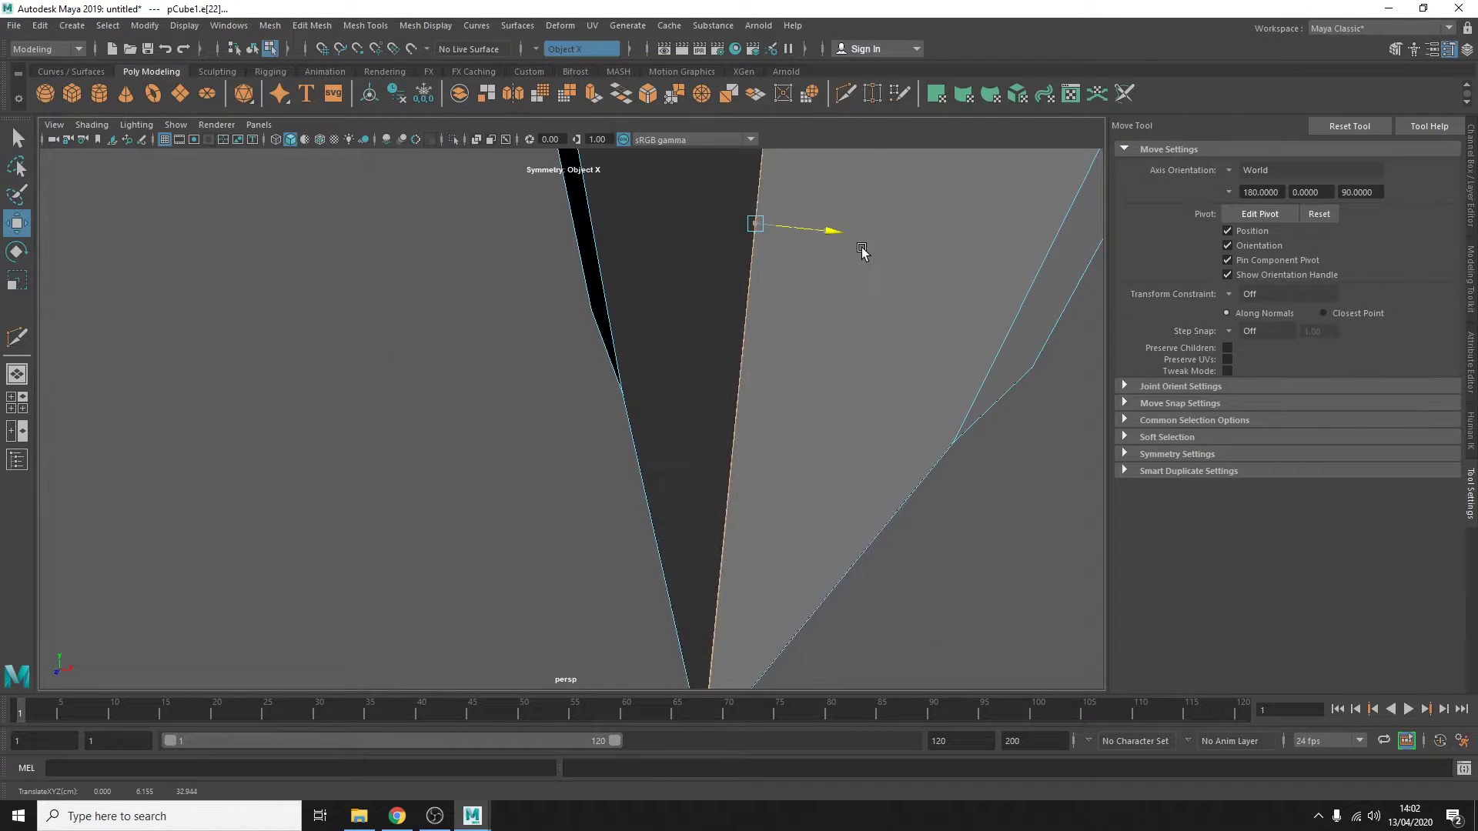
scroll(863, 252, "down", 5)
Scale the bottom edge loops inward and move keel edges to form the V keel.
key("q")
left_click_drag(792, 387, 779, 492, "alt")
double_click(624, 330)
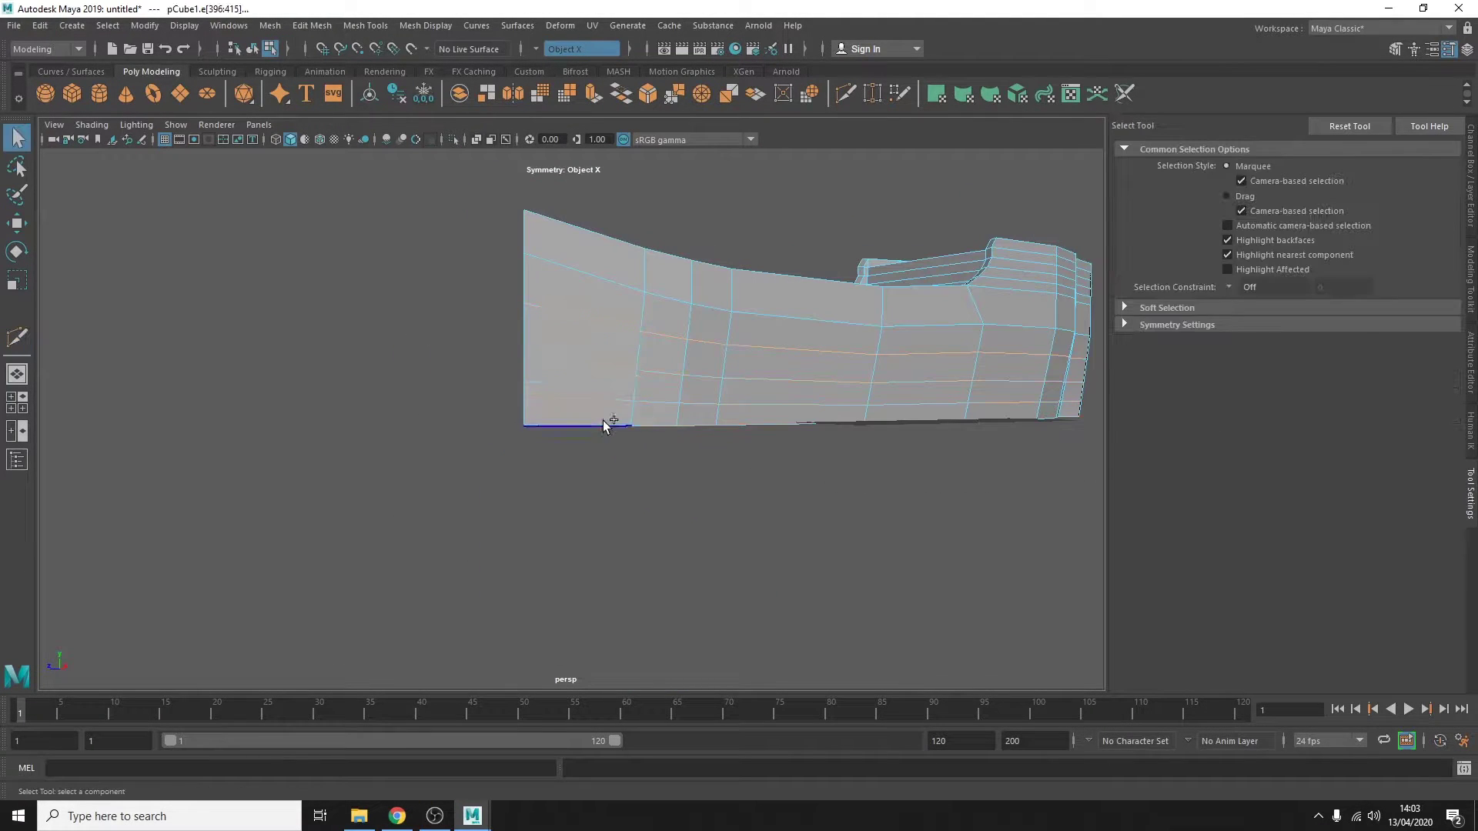
double_click(605, 426)
key("r")
mouse_move(808, 418)
left_mouse_down("alt")
mouse_move(244, 423)
mouse_move(841, 369)
left_mouse_up("alt")
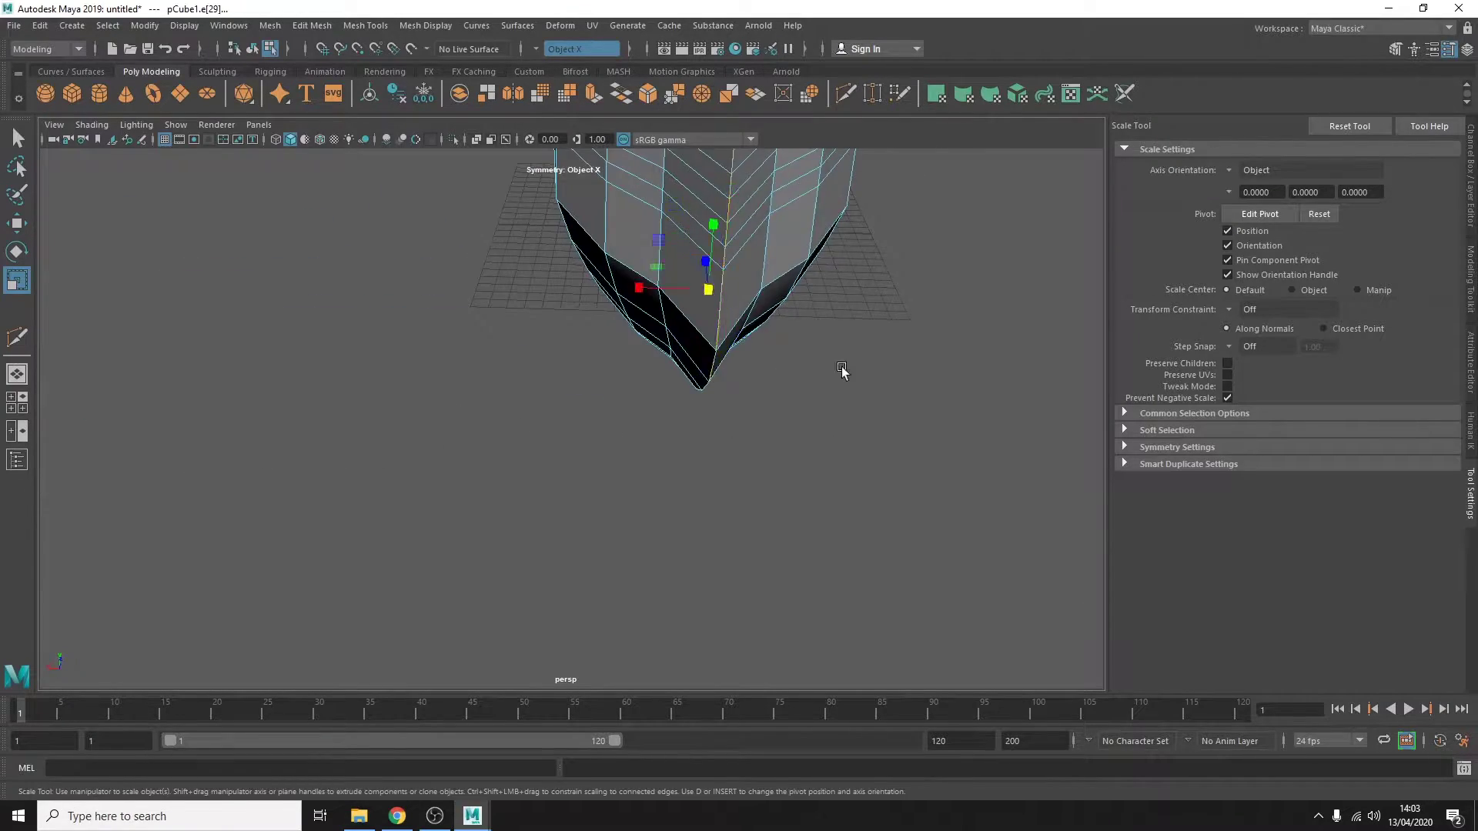
key("w")
left_click(701, 465)
left_click_drag(700, 466, 638, 385, "alt")
mouse_move(671, 491)
left_mouse_down("alt")
mouse_move(539, 385)
mouse_move(334, 320)
mouse_move(414, 409)
left_mouse_up("alt")
Preview the hull smoothed and show its attributes.
key("3")
key("t")
left_click(414, 410)
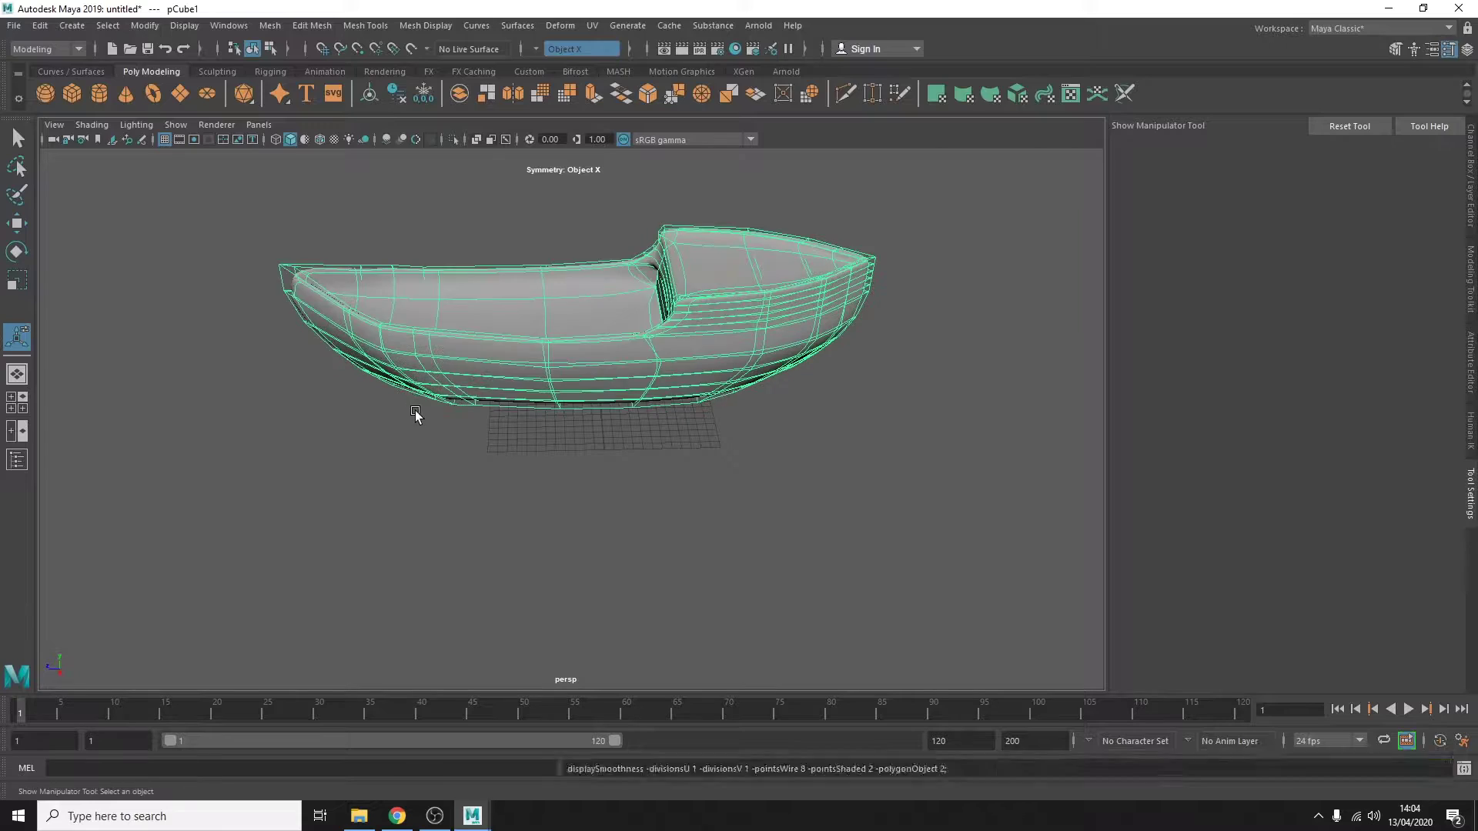
key("ctrl+a")
left_click(1322, 151)
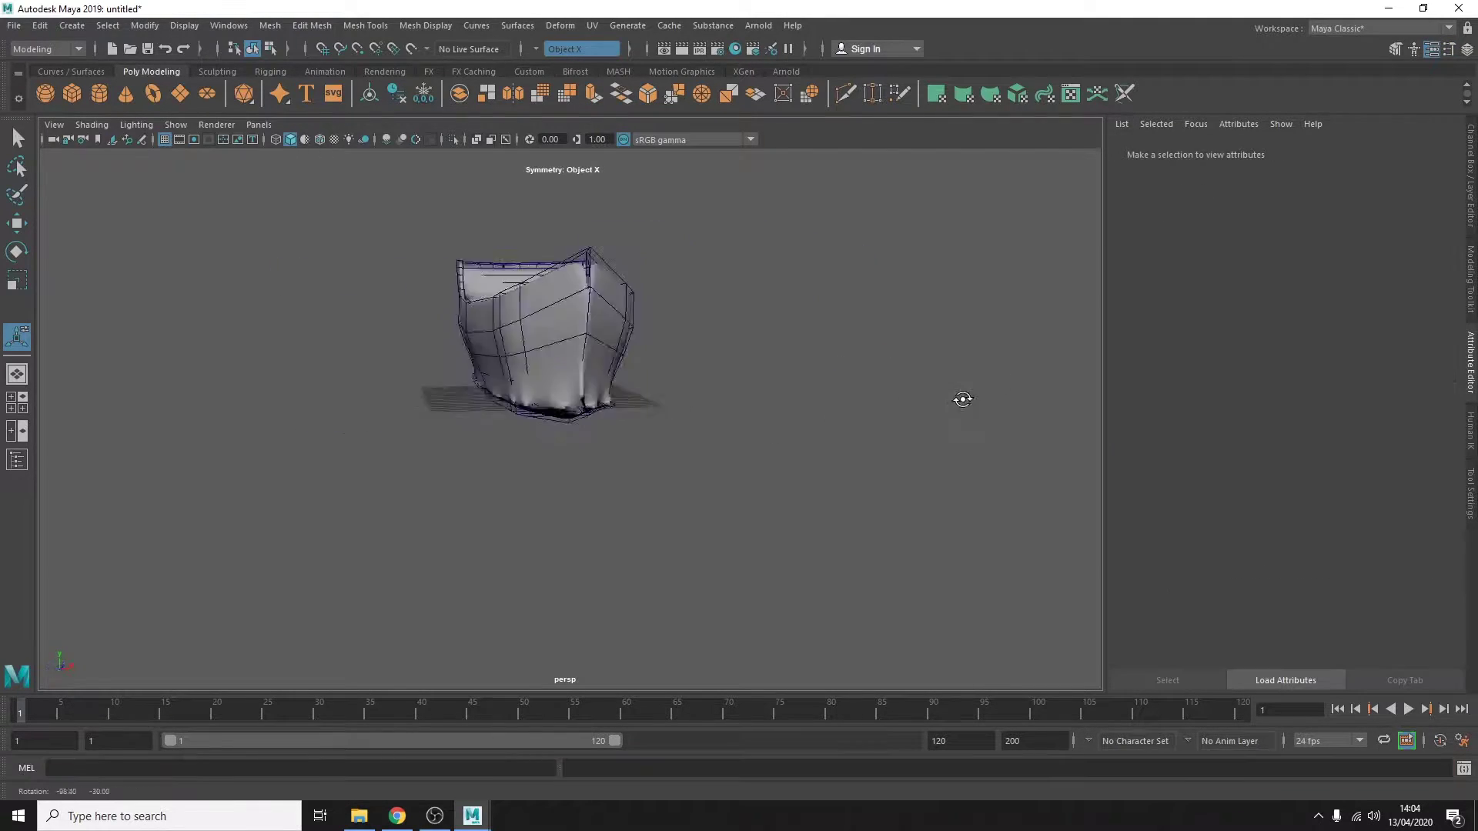
Turn off smooth preview and move an upper hull-side edge near the bow.
key("1")
key("F10")
left_click_drag(850, 326, 577, 314, "alt")
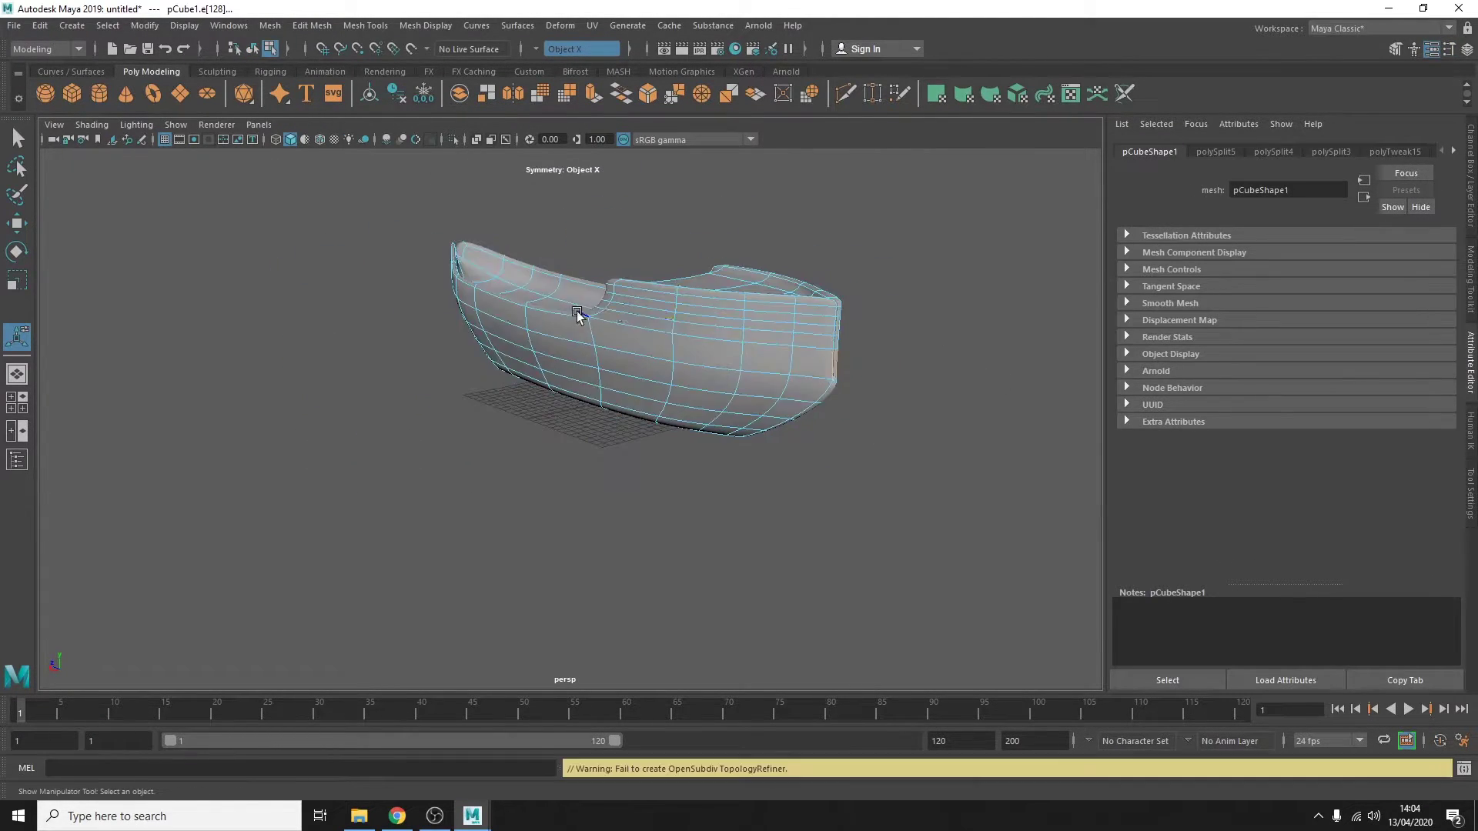
scroll(577, 313, "up", 5)
left_click(760, 491)
key("w")
left_click_drag(760, 490, 795, 315, "alt")
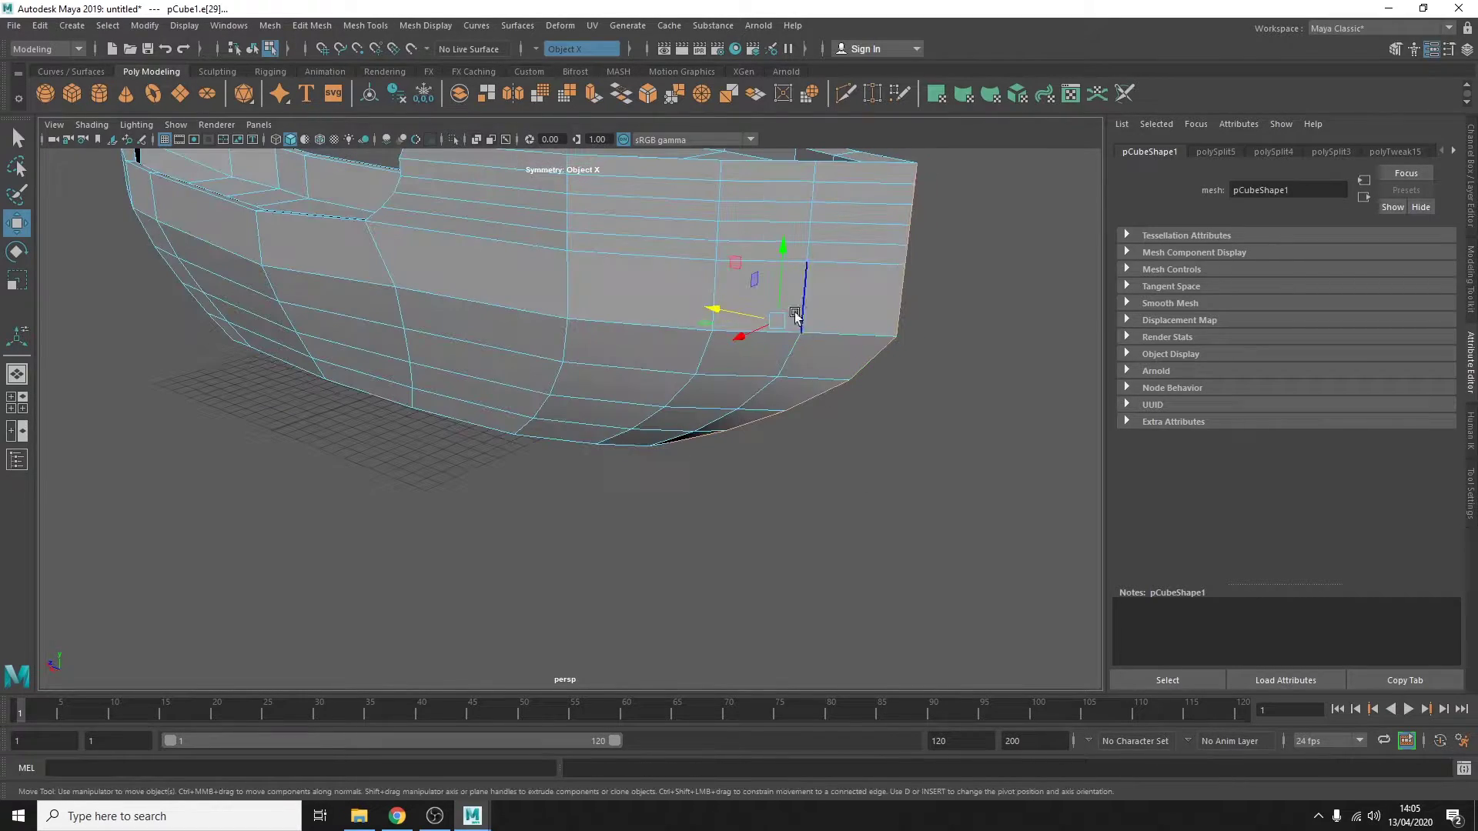
left_click(957, 386)
Start a cut line across the hull side near the bow.
mouse_move(957, 386)
left_mouse_down("alt")
mouse_move(669, 429)
mouse_move(419, 349)
left_mouse_up("alt")
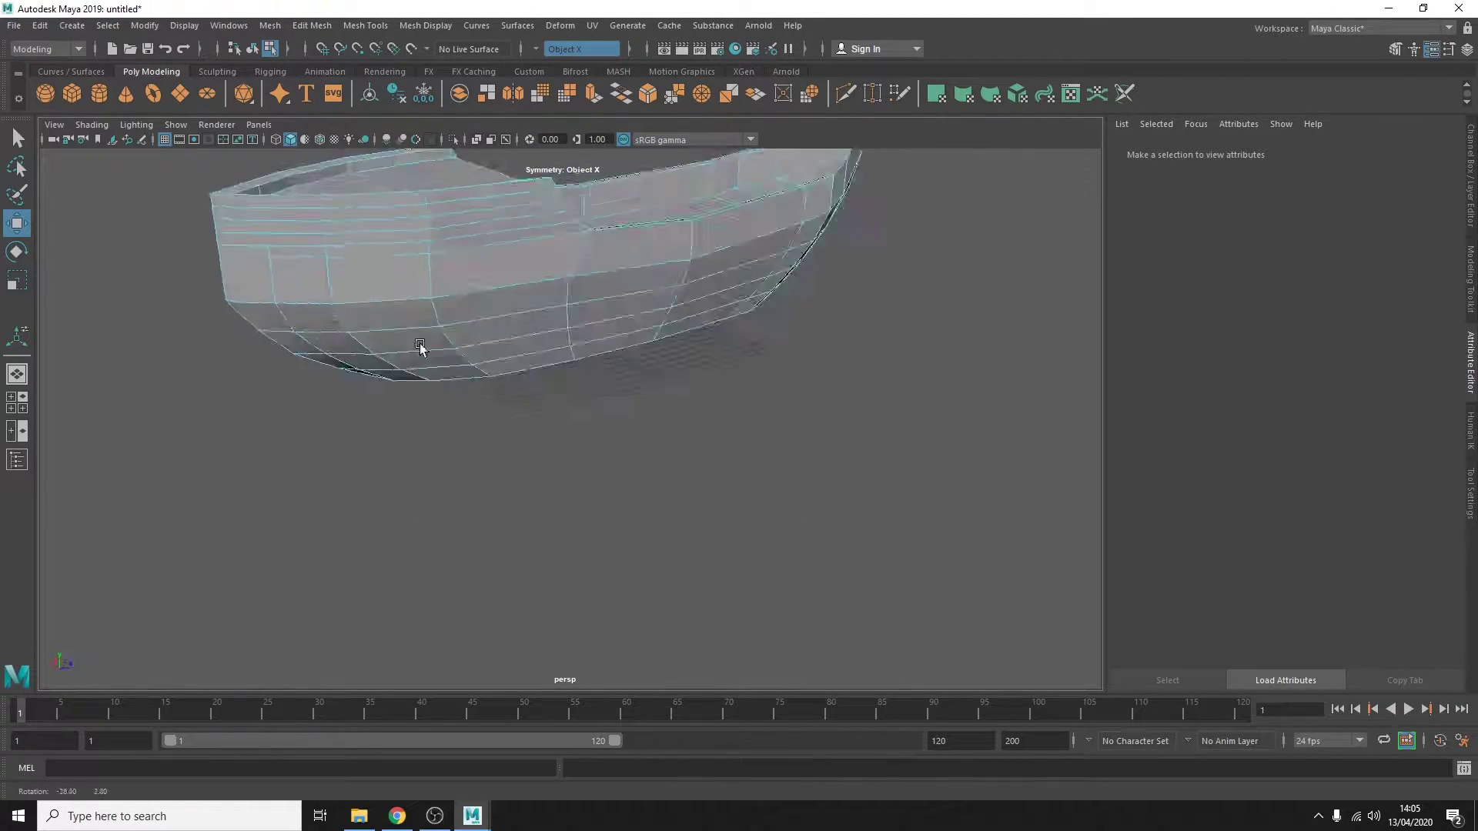
scroll(427, 363, "up", 3)
left_click(427, 364)
right_click_drag(427, 363, 493, 427, "shift")
Finish the cut and select the gunport faces on the hull side.
left_click(475, 425)
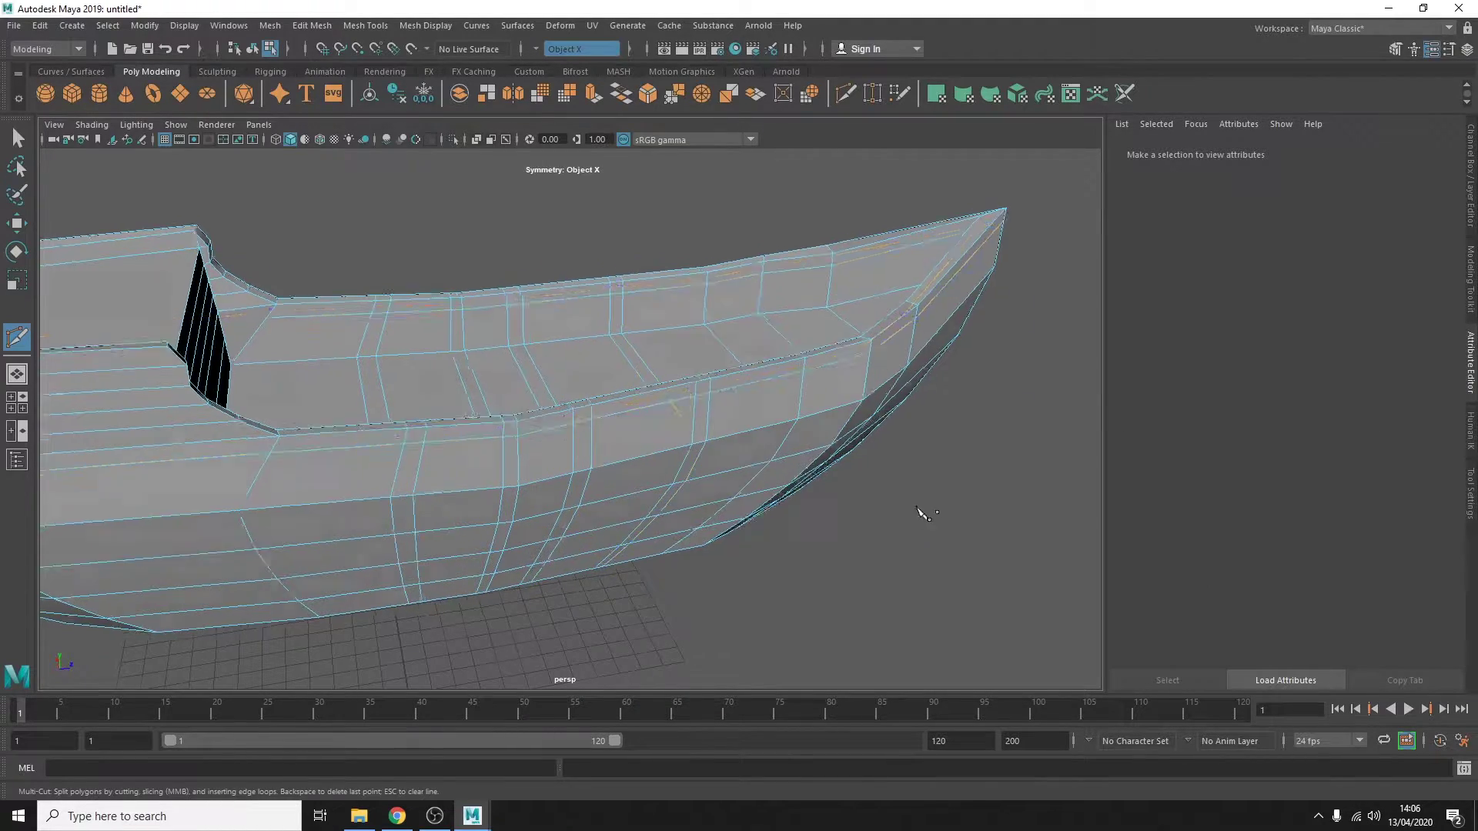
key("q")
scroll(468, 326, "down", 2)
left_click(590, 362)
mouse_move(590, 362)
left_mouse_down("alt")
mouse_move(615, 372)
mouse_move(626, 459)
mouse_move(478, 465)
mouse_move(561, 429)
mouse_move(484, 336)
left_mouse_up("alt")
left_click(625, 459)
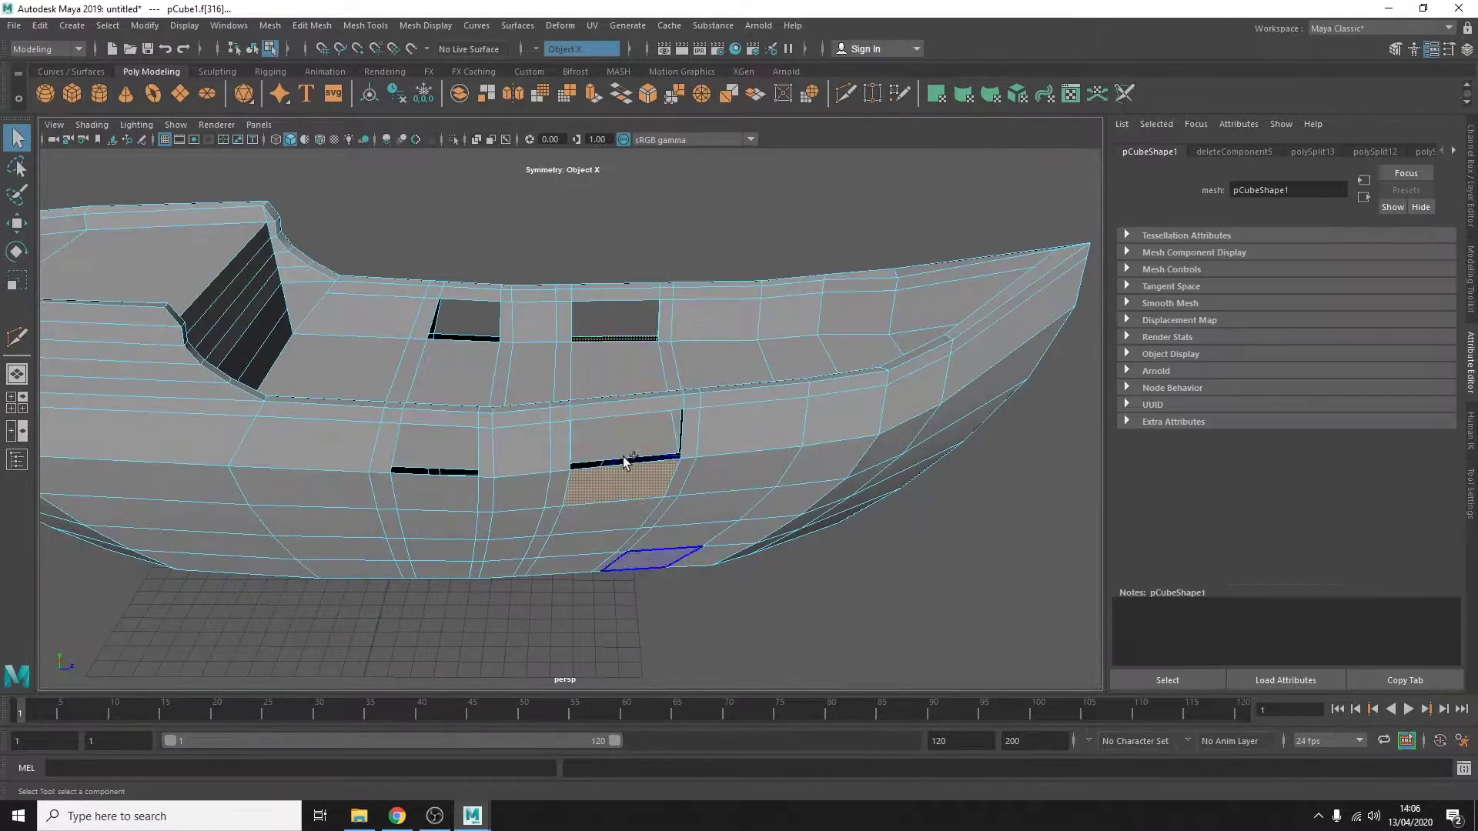
Bridge the gunport opening edges into clean openings.
right_click_drag(484, 336, 484, 337, "shift")
left_click_drag(709, 357, 539, 400, "alt")
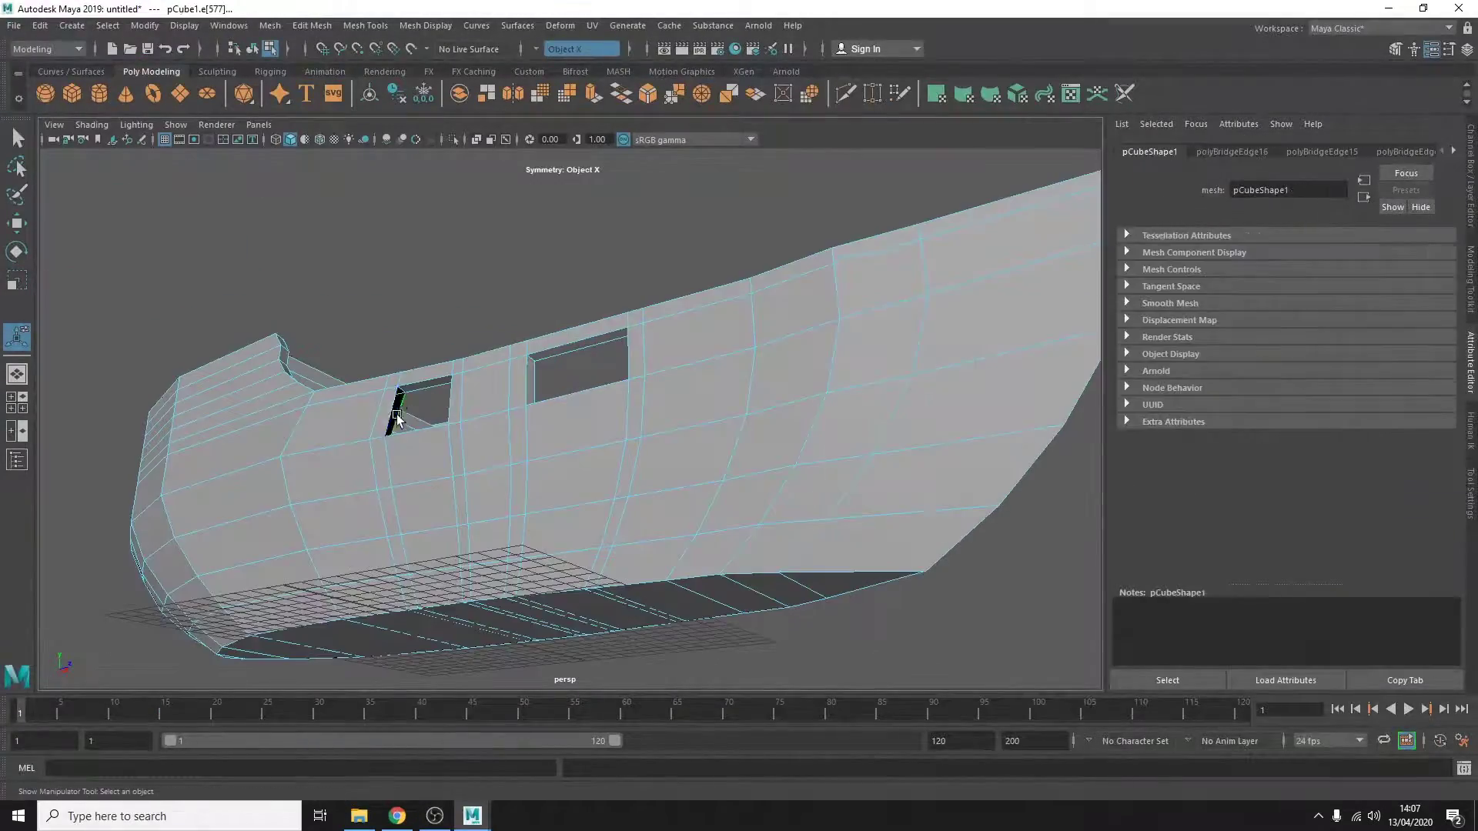
right_click_drag(538, 401, 539, 400, "shift")
left_click_drag(539, 400, 462, 369, "alt")
Select and move the gunport edges on the hull's other side.
mouse_move(489, 597)
left_mouse_down("alt")
mouse_move(377, 508)
mouse_move(523, 539)
left_mouse_up("alt")
left_click(660, 511)
key("w")
mouse_move(660, 511)
left_mouse_down("alt")
mouse_move(418, 316)
mouse_move(390, 410)
mouse_move(485, 402)
mouse_move(515, 314)
left_mouse_up("alt")
Select and adjust a hull vertex, then clear the selection.
right_click_drag(281, 389, 281, 362)
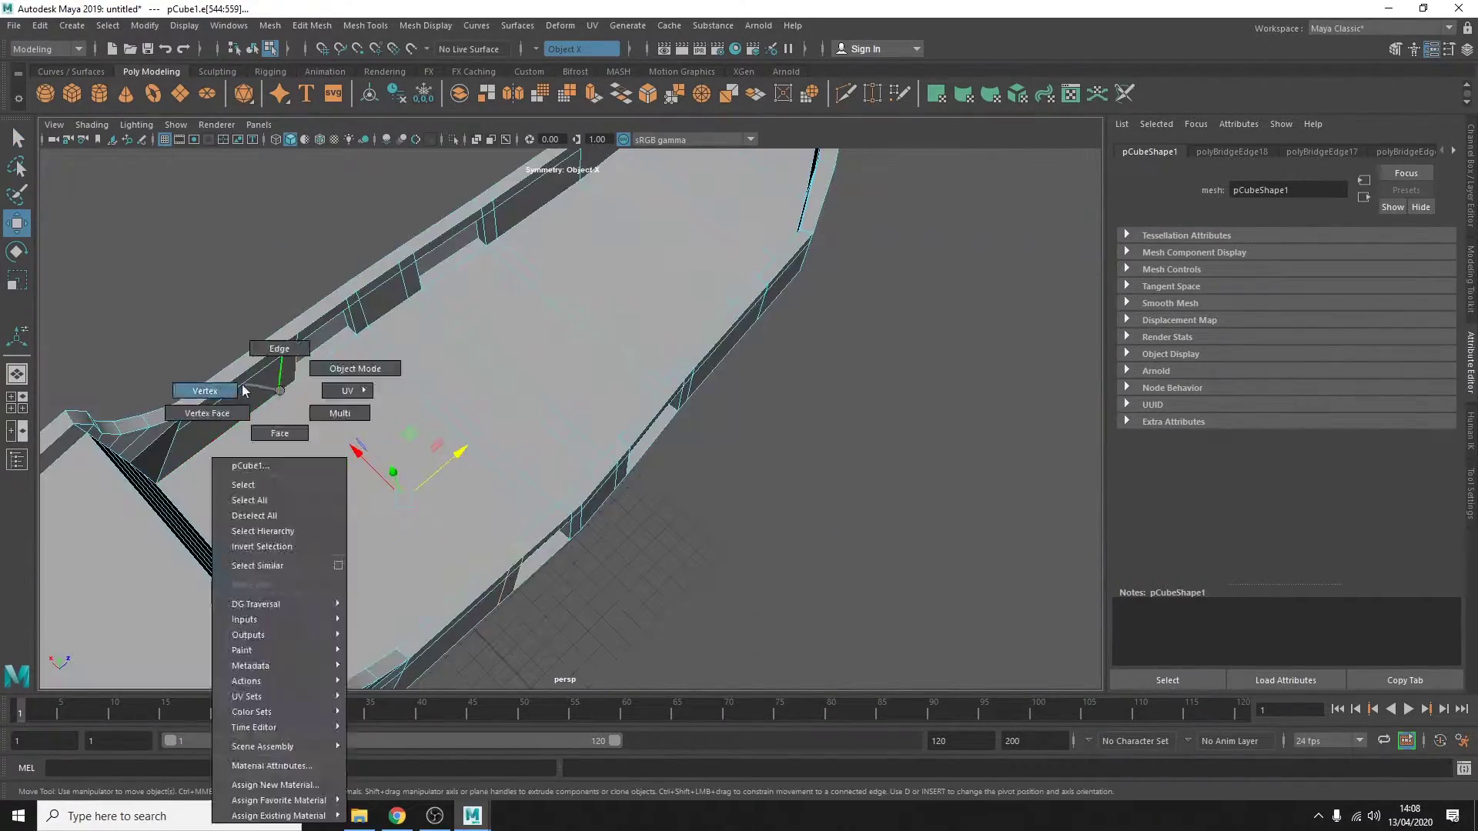
left_click_drag(281, 362, 644, 373, "alt")
left_click(644, 374)
mouse_move(637, 486)
left_mouse_down("alt")
mouse_move(760, 499)
mouse_move(867, 389)
mouse_move(709, 587)
mouse_move(729, 578)
mouse_move(392, 437)
mouse_move(428, 439)
left_mouse_up("alt")
left_click(709, 587)
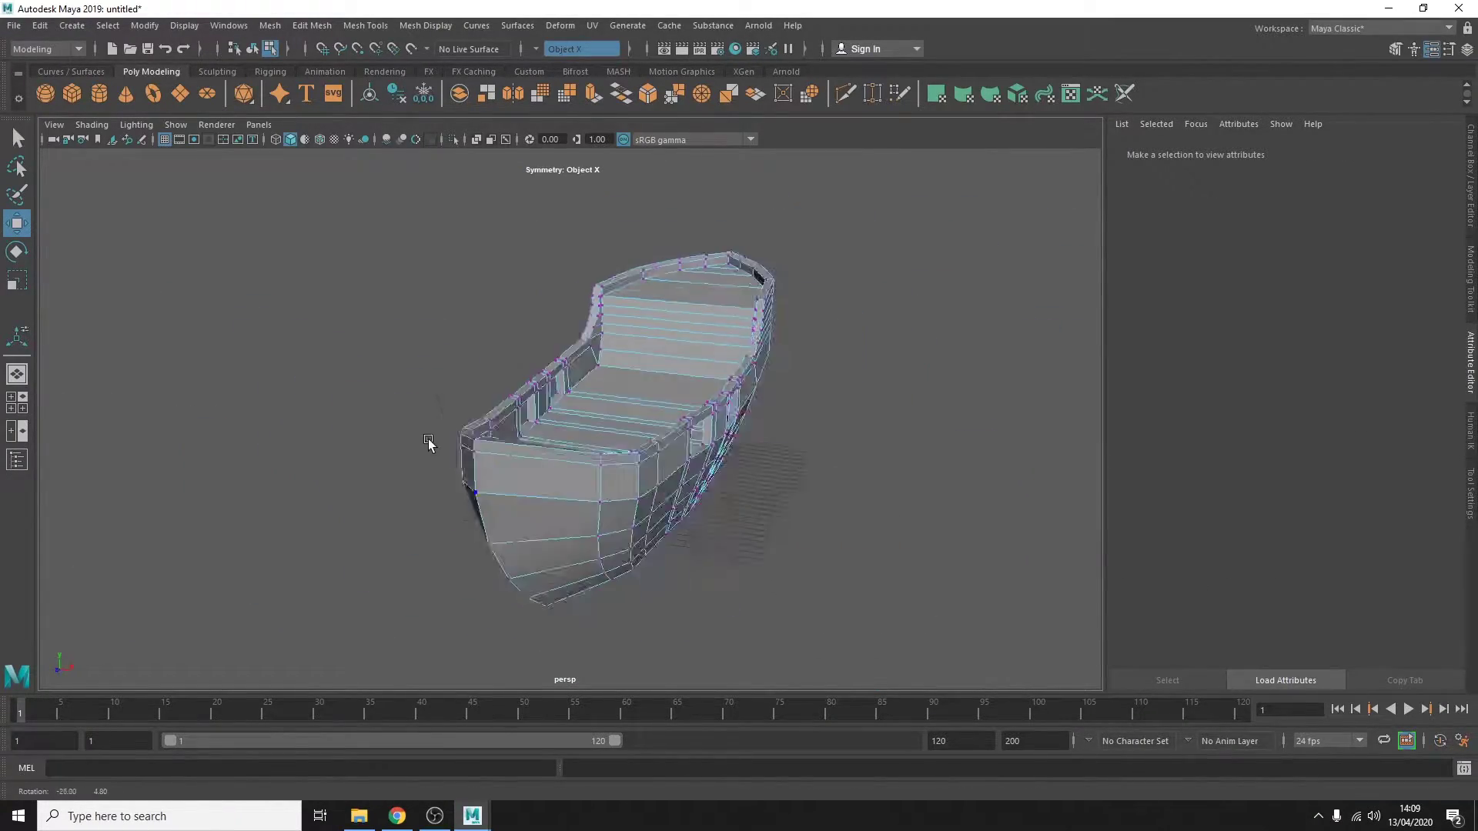
Select the upper band of hull faces around the deck.
key("q")
left_click(539, 443)
left_click_drag(539, 443, 587, 422, "alt")
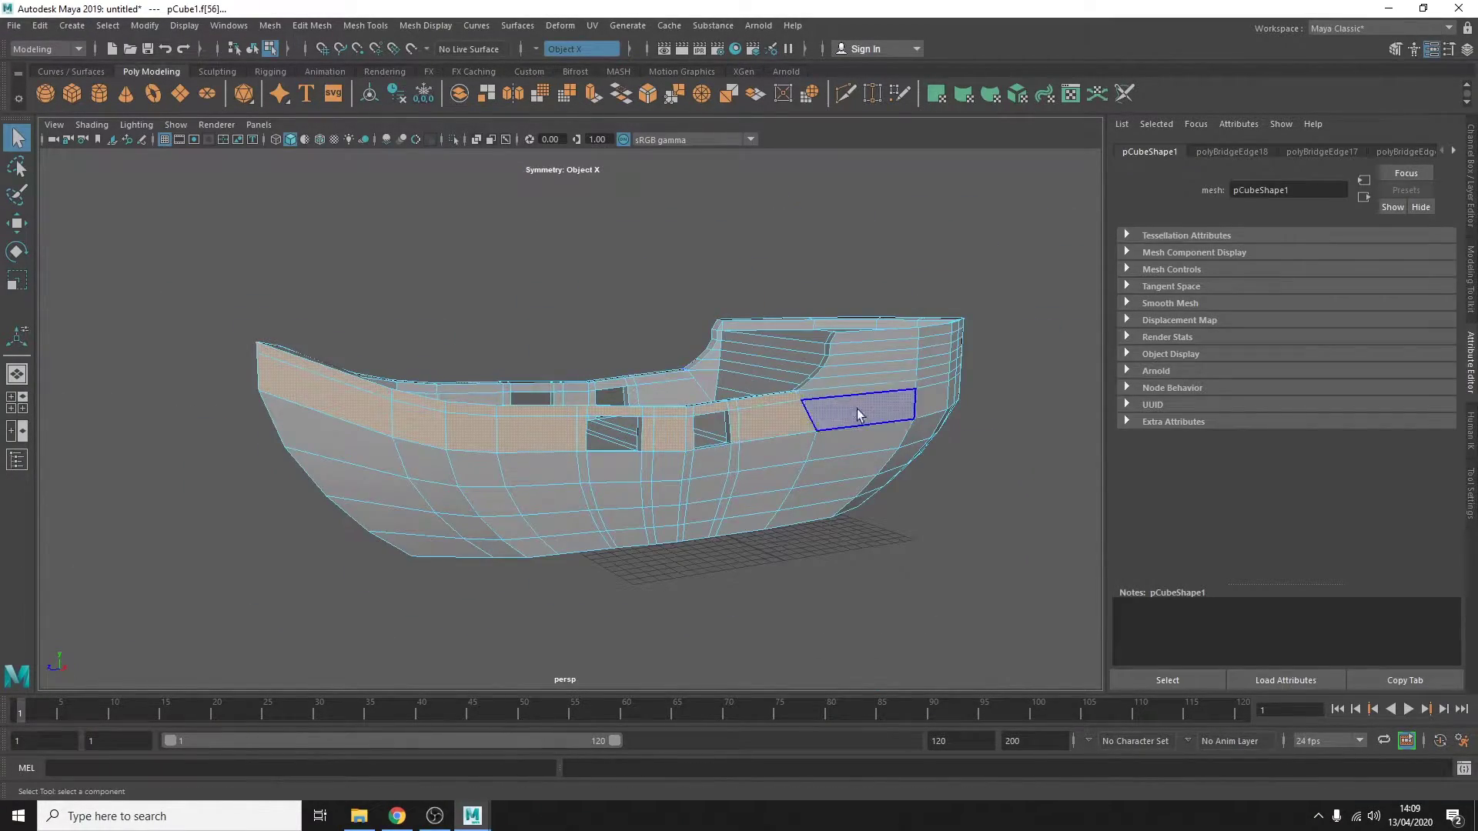
left_click_drag(857, 414, 715, 572, "alt")
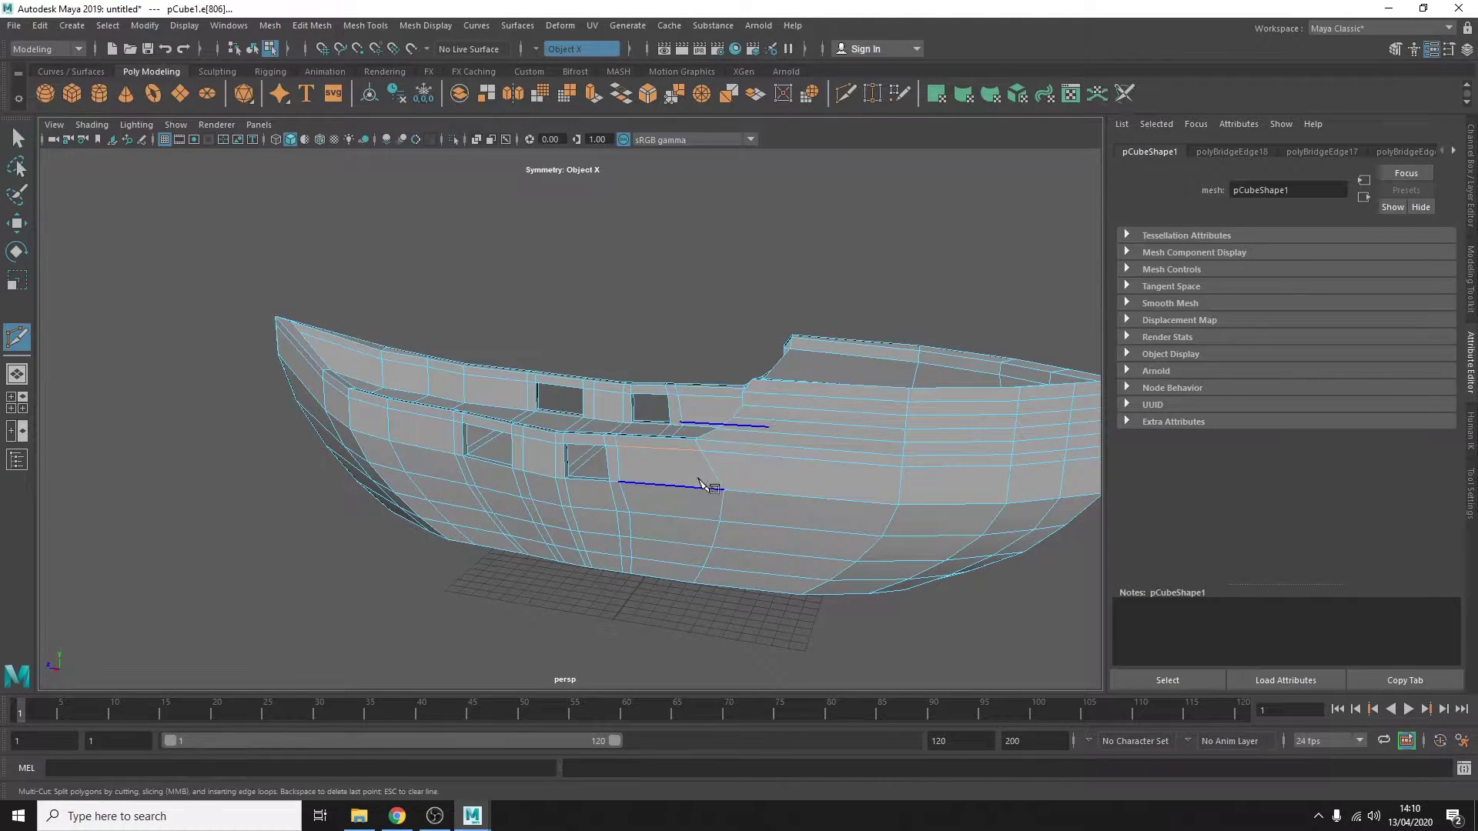
key("q")
left_click_drag(847, 470, 927, 442, "alt")
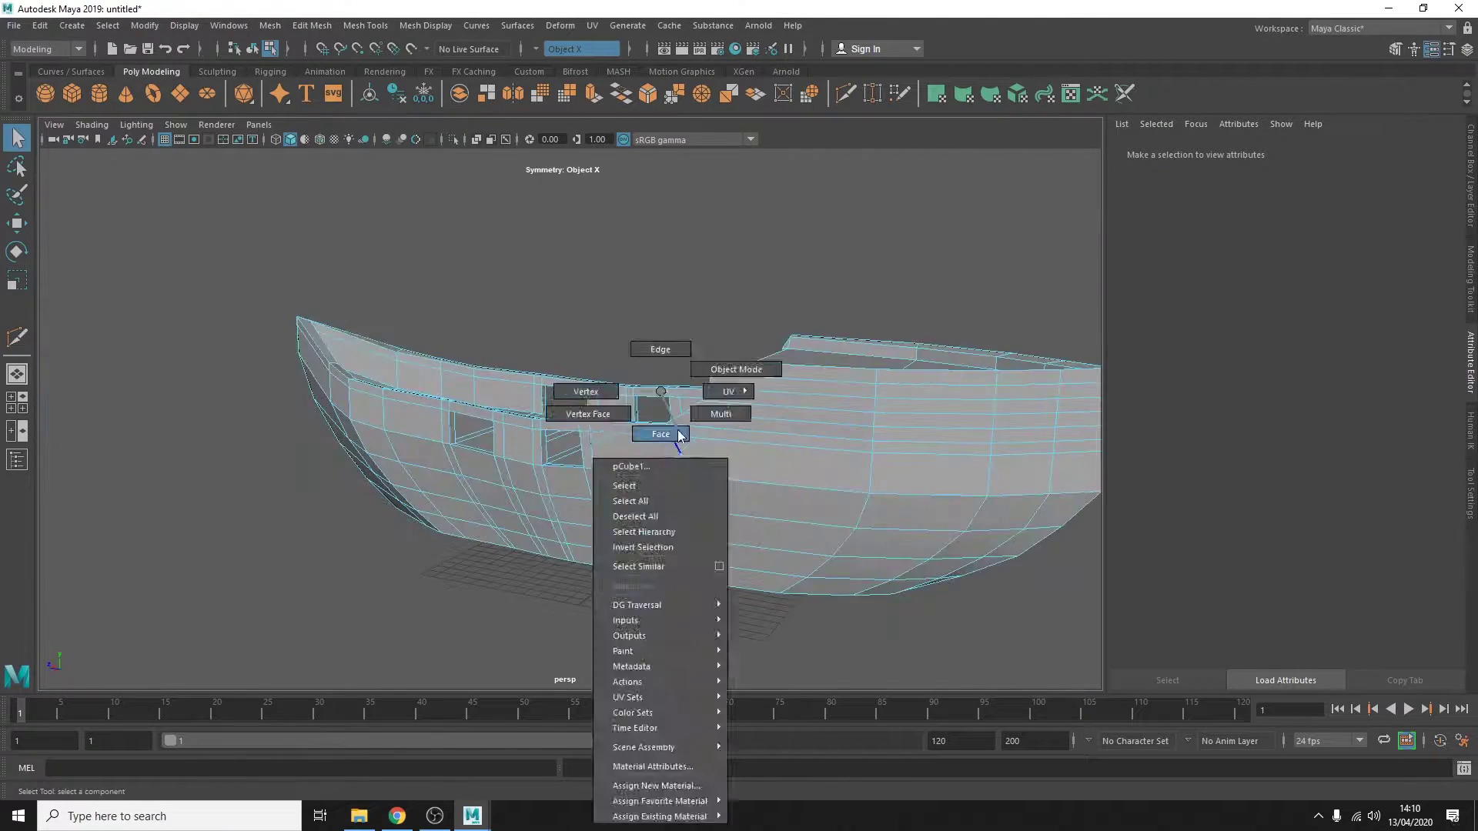
right_click_drag(678, 429, 678, 408)
left_click_drag(935, 389, 517, 408, "alt")
Extrude the upper faces, then move and scale them to thicken the rail.
key("ctrl+e")
left_click_drag(767, 385, 595, 348, "alt")
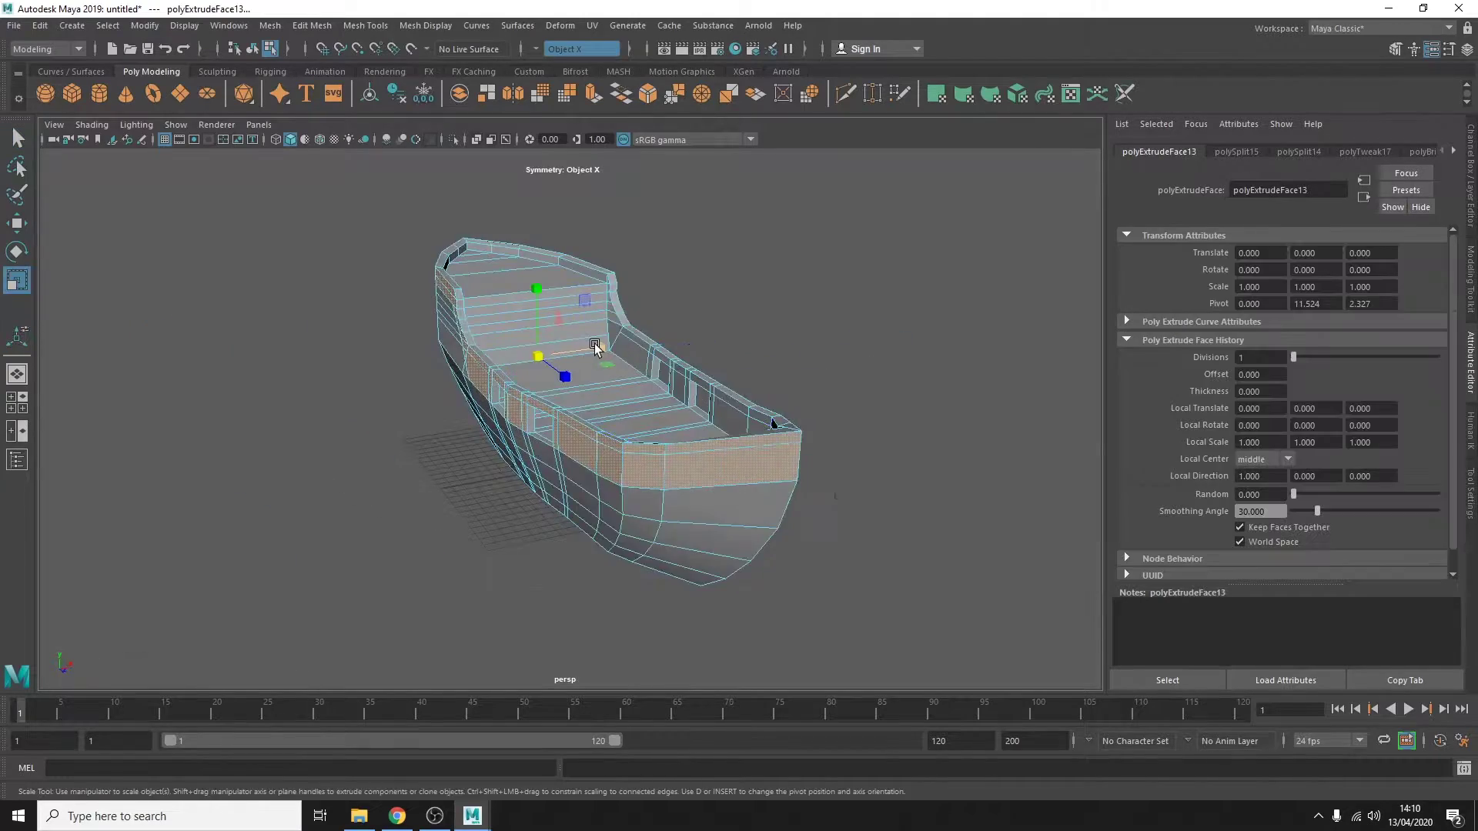
mouse_move(563, 352)
left_mouse_down("alt")
mouse_move(651, 372)
mouse_move(798, 521)
mouse_move(922, 506)
mouse_move(880, 511)
mouse_move(763, 593)
left_mouse_up("alt")
key("w")
key("r")
key("w")
left_click(763, 593)
Select an edge at the bow end.
left_click(454, 529)
mouse_move(454, 529)
left_mouse_down("alt")
mouse_move(523, 538)
mouse_move(437, 599)
left_mouse_up("alt")
left_click_drag(441, 545, 710, 605, "alt")
Extrude the bow end face and return to object mode.
left_click(628, 581)
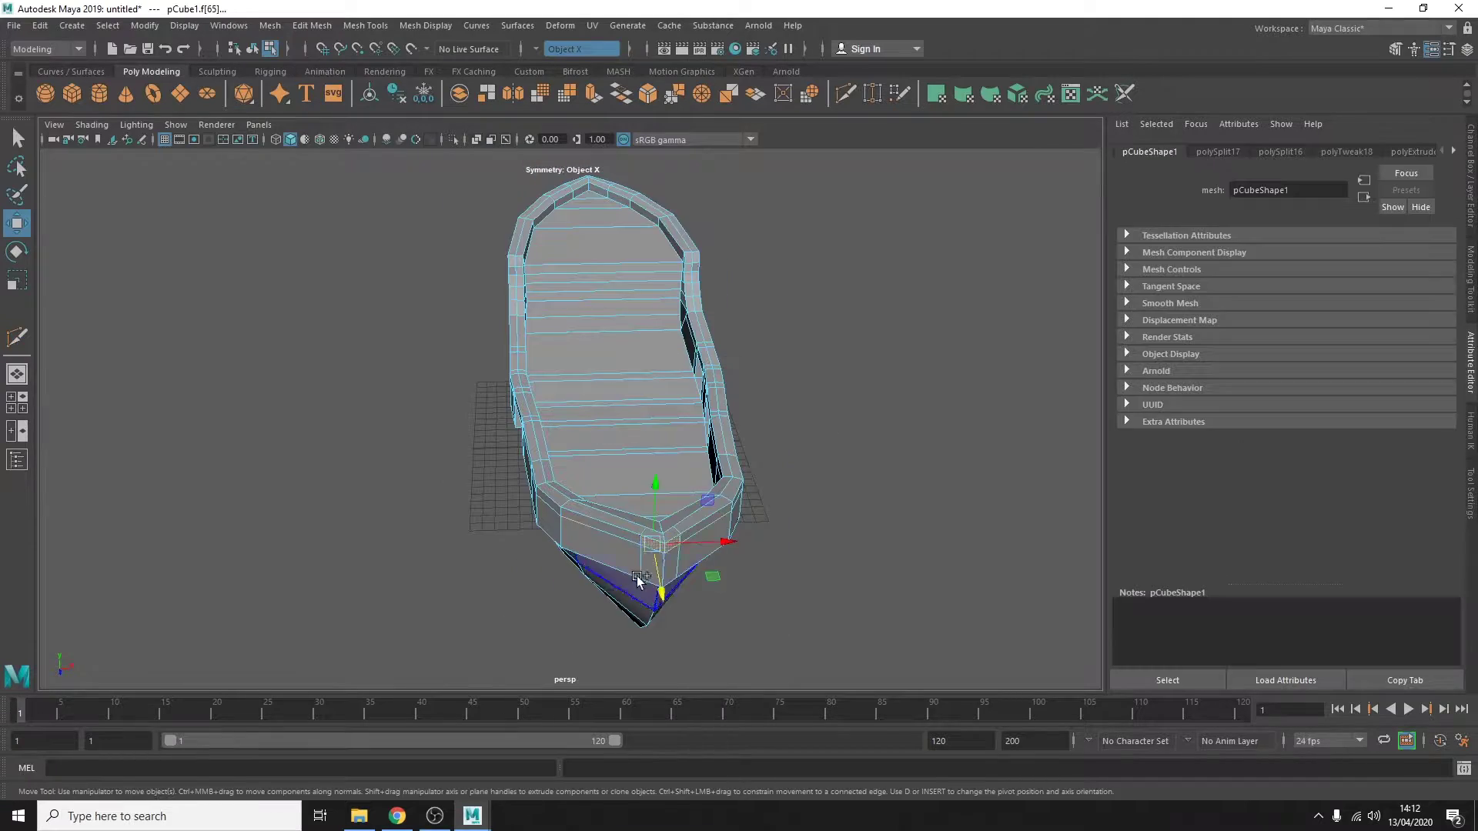
mouse_move(628, 581)
left_mouse_down("alt")
mouse_move(905, 539)
mouse_move(963, 485)
mouse_move(542, 405)
left_mouse_up("alt")
key("ctrl+e")
left_click(542, 406)
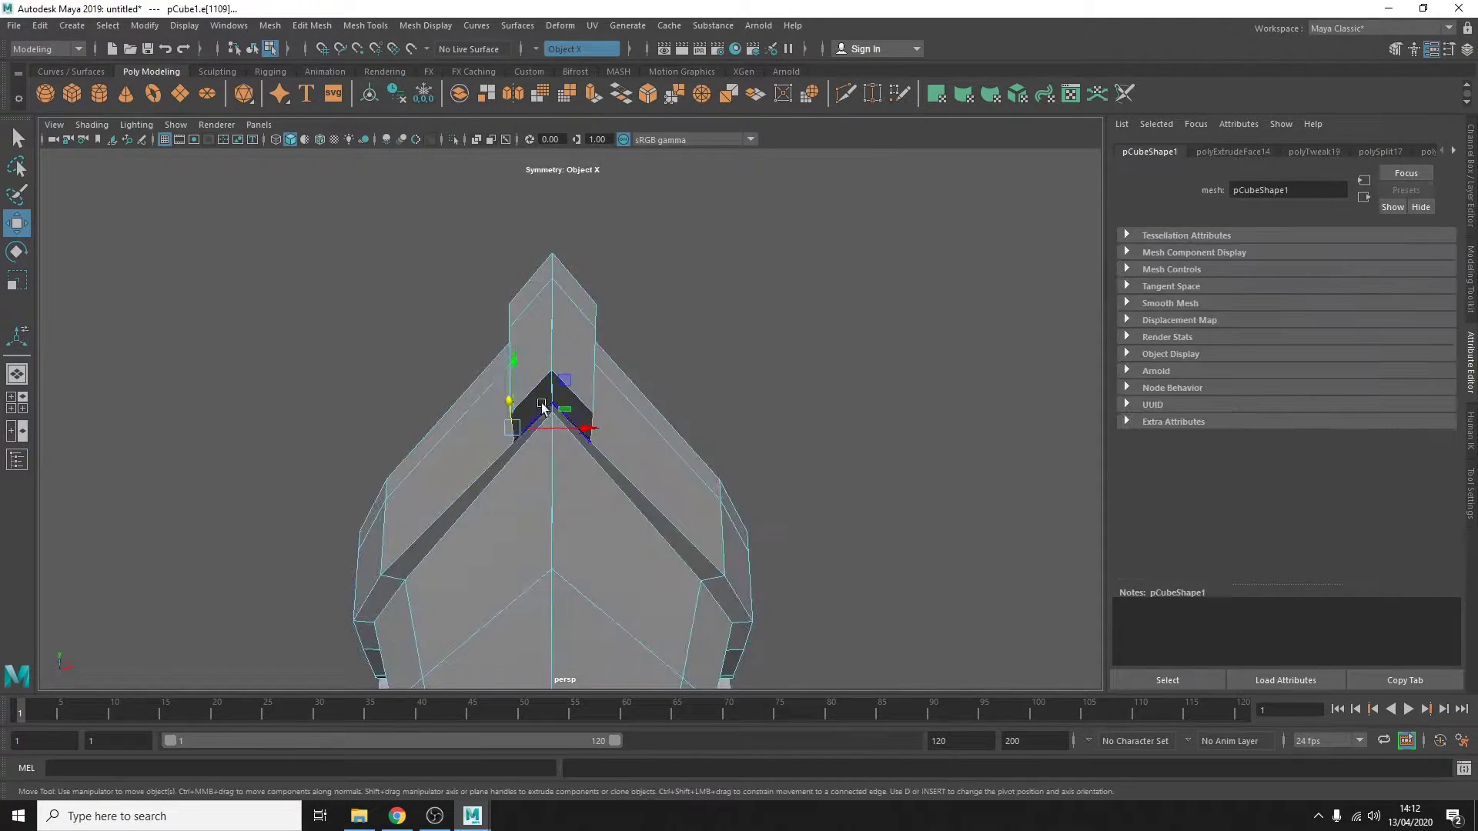
left_click_drag(612, 359, 415, 390, "alt")
right_click_drag(416, 390, 485, 367)
mouse_move(485, 367)
left_mouse_down("alt")
mouse_move(579, 353)
mouse_move(677, 452)
left_mouse_up("alt")
Soften the boat's edges from the mesh display menu.
left_click(426, 26)
left_click(446, 160)
scroll(677, 452, "up", 5)
left_click(425, 25)
right_click_drag(446, 431, 446, 462, "shift")
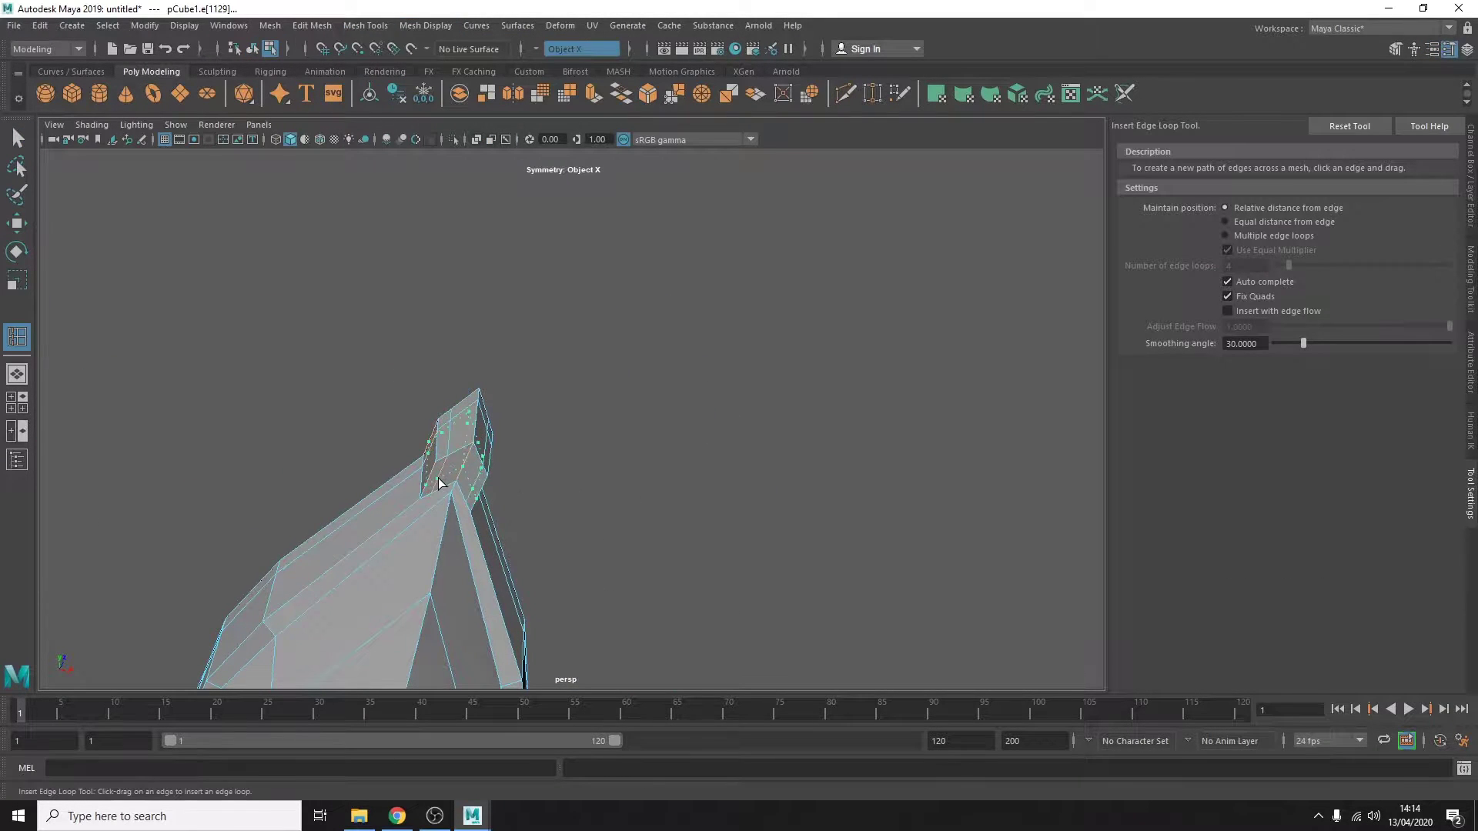
left_click_drag(475, 495, 644, 588, "alt")
scroll(582, 599, "up", 5)
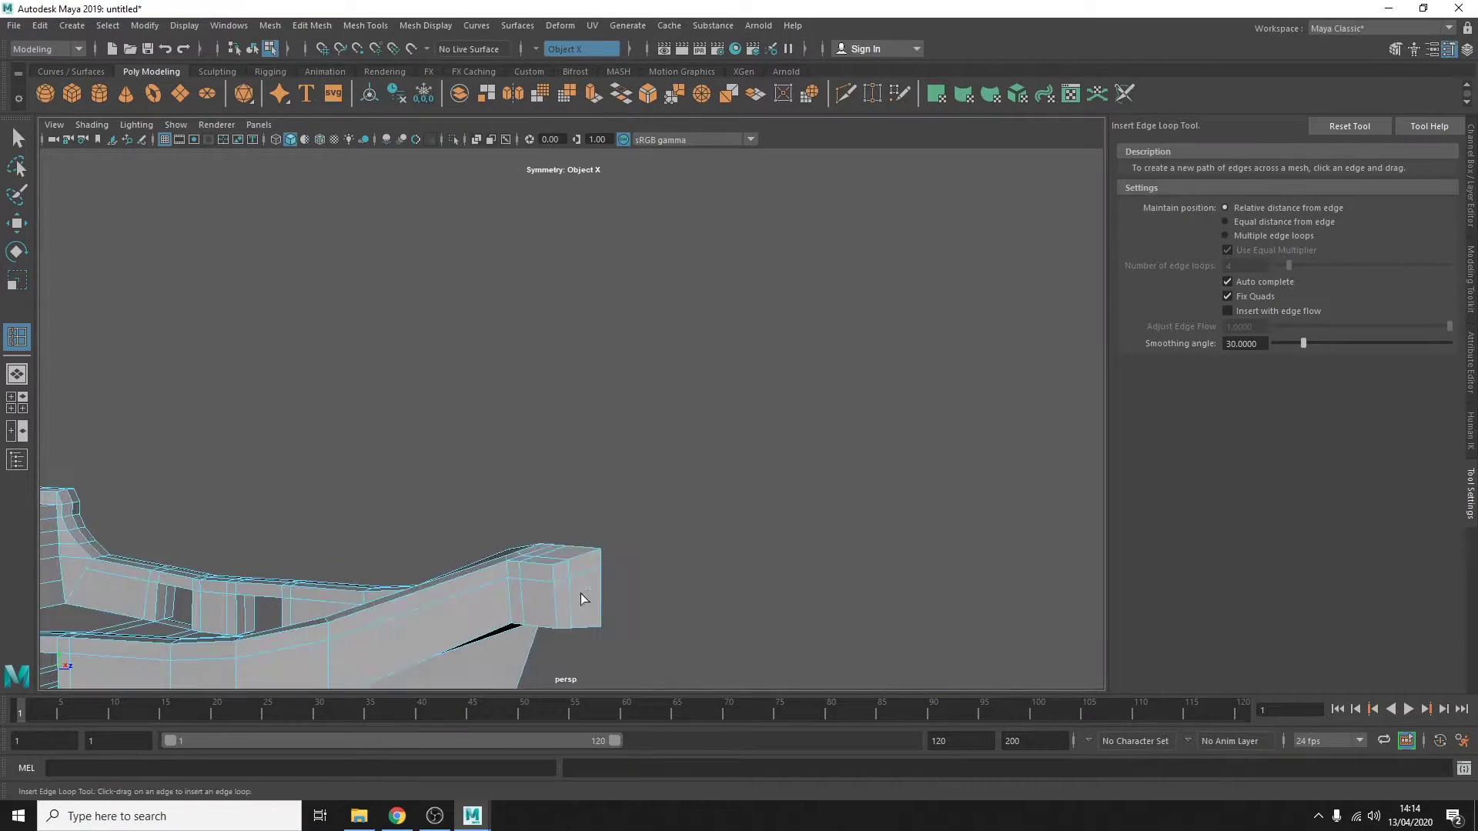
Select a railing edge and try moving it, undoing the unwanted move.
key("w")
left_click_drag(781, 580, 784, 544, "alt")
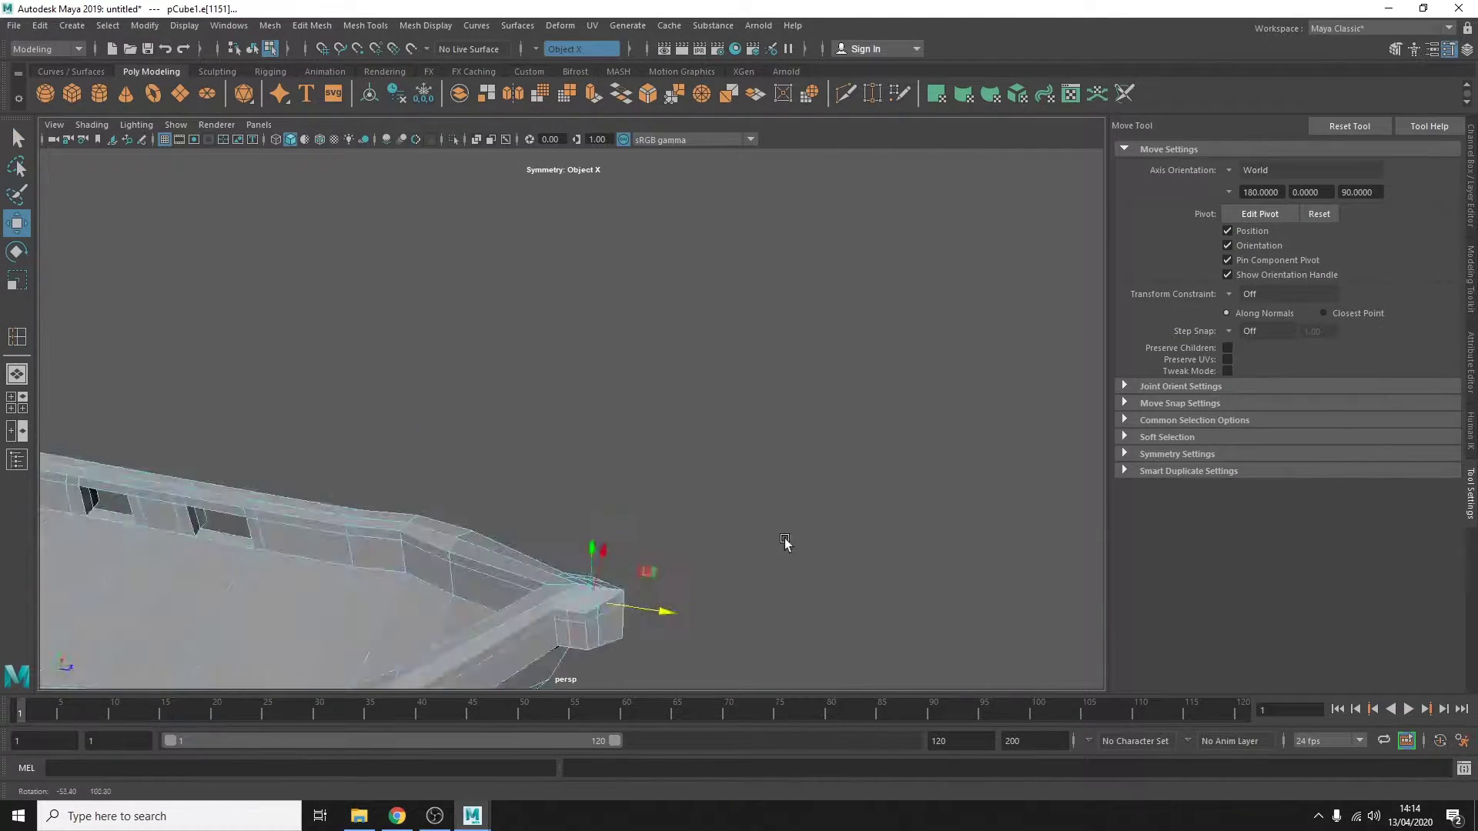
key("q")
left_click(483, 422)
left_click_drag(529, 394, 665, 440, "alt")
key("w")
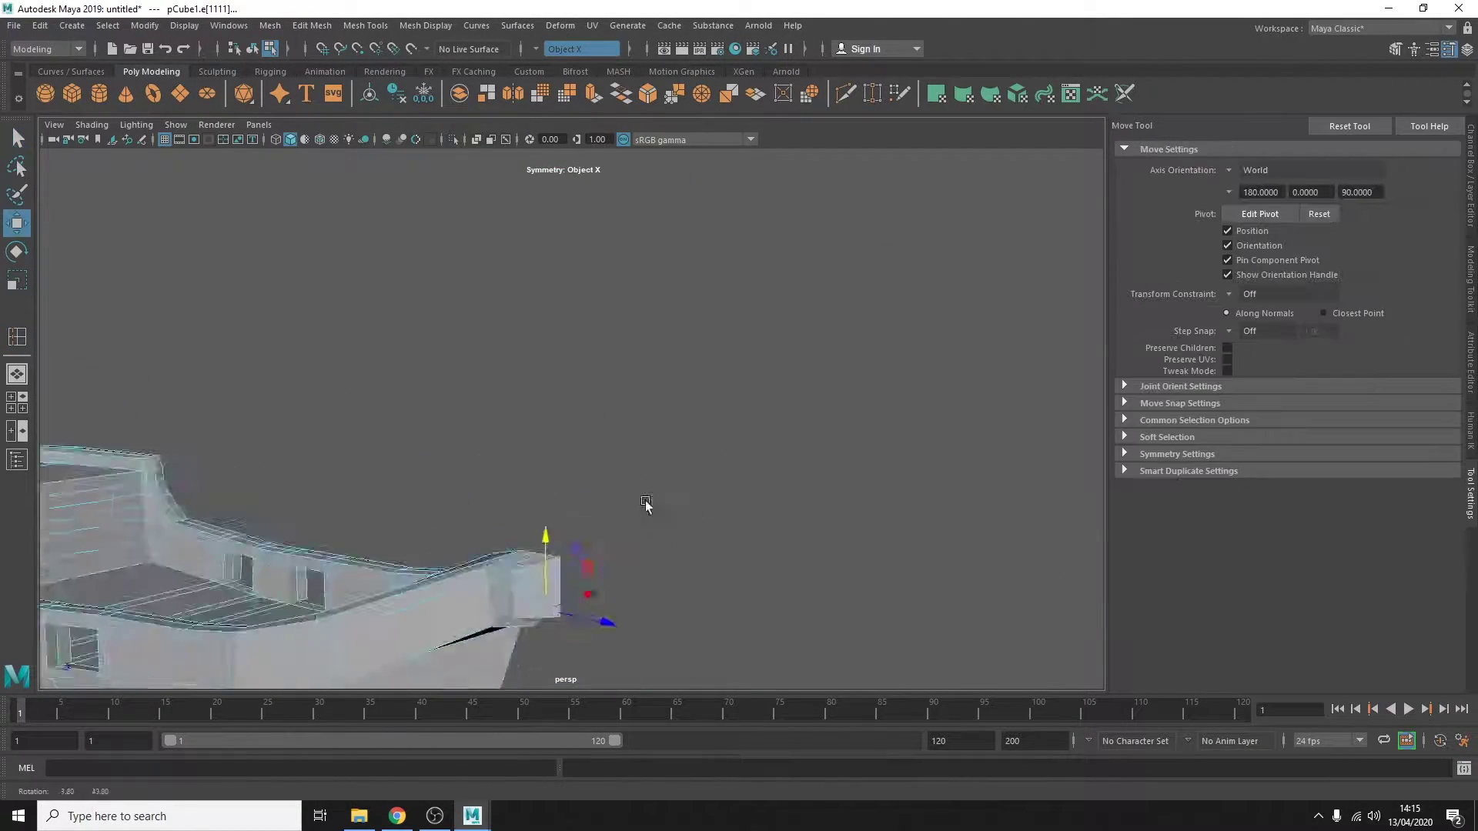
left_click_drag(646, 505, 764, 554, "alt")
key("ctrl+z")
key("q")
Rotate and reposition the railing edge, then clear the selection.
left_click(40, 25)
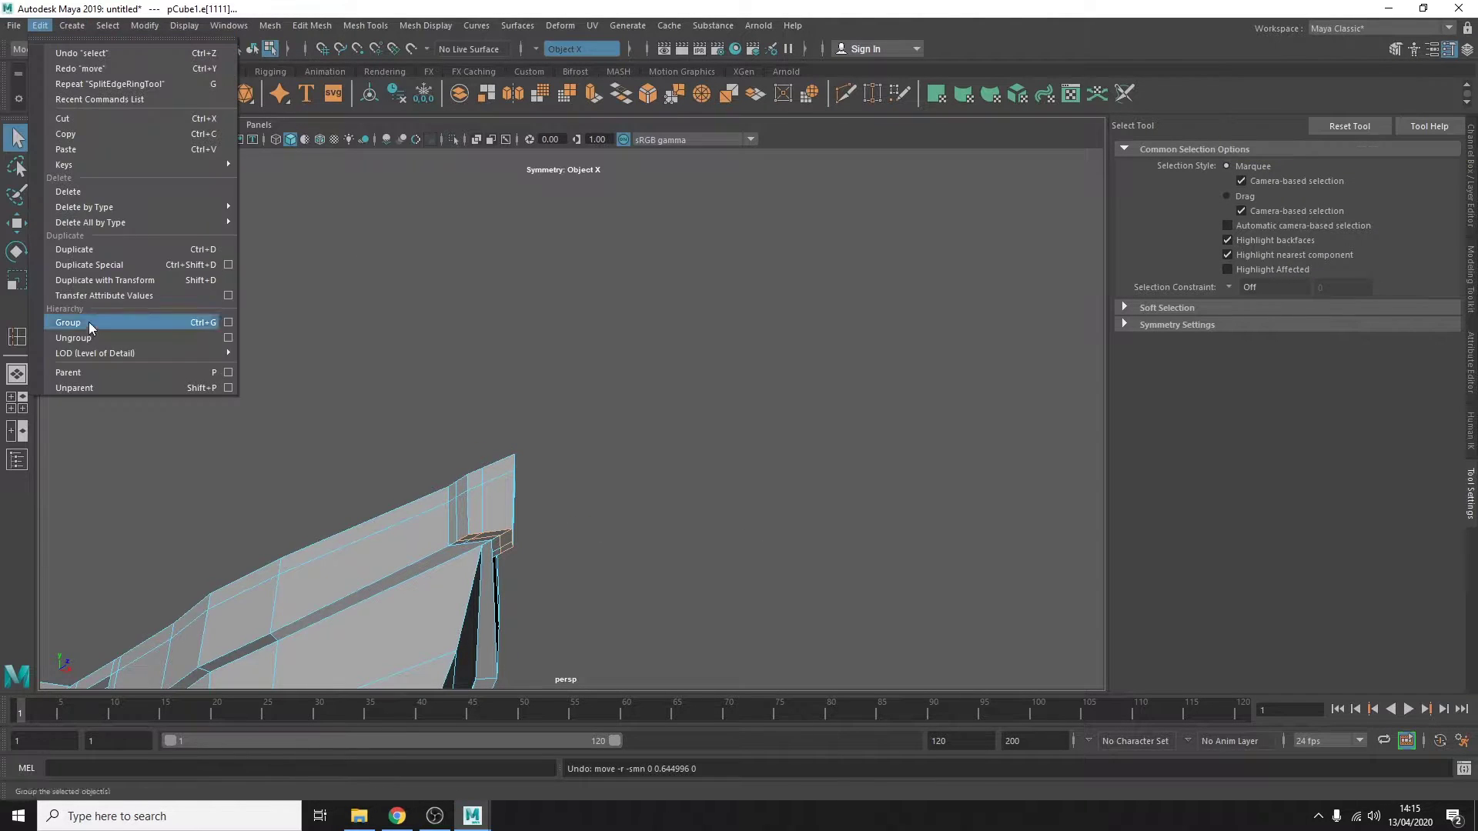
left_click(92, 321)
key("e")
mouse_move(488, 462)
left_mouse_down("alt")
mouse_move(570, 517)
mouse_move(409, 508)
mouse_move(834, 544)
mouse_move(463, 499)
mouse_move(561, 488)
mouse_move(395, 551)
mouse_move(469, 454)
mouse_move(645, 460)
mouse_move(462, 385)
left_mouse_up("alt")
key("w")
left_click(463, 498)
Insert an edge loop across the hull.
left_click(365, 25)
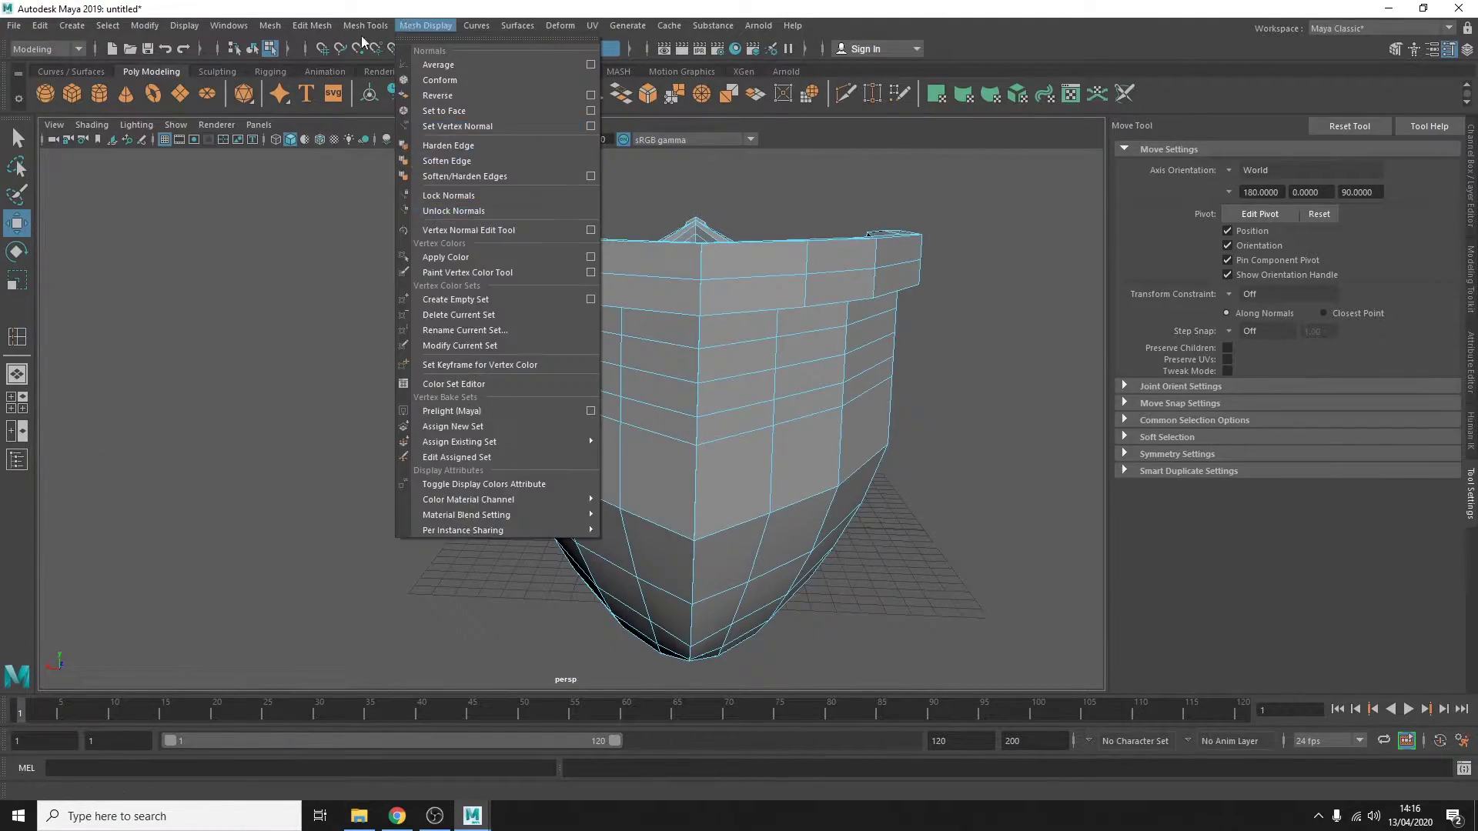
left_click(400, 108)
left_click(697, 362)
key("q")
left_click_drag(689, 653, 779, 515, "alt")
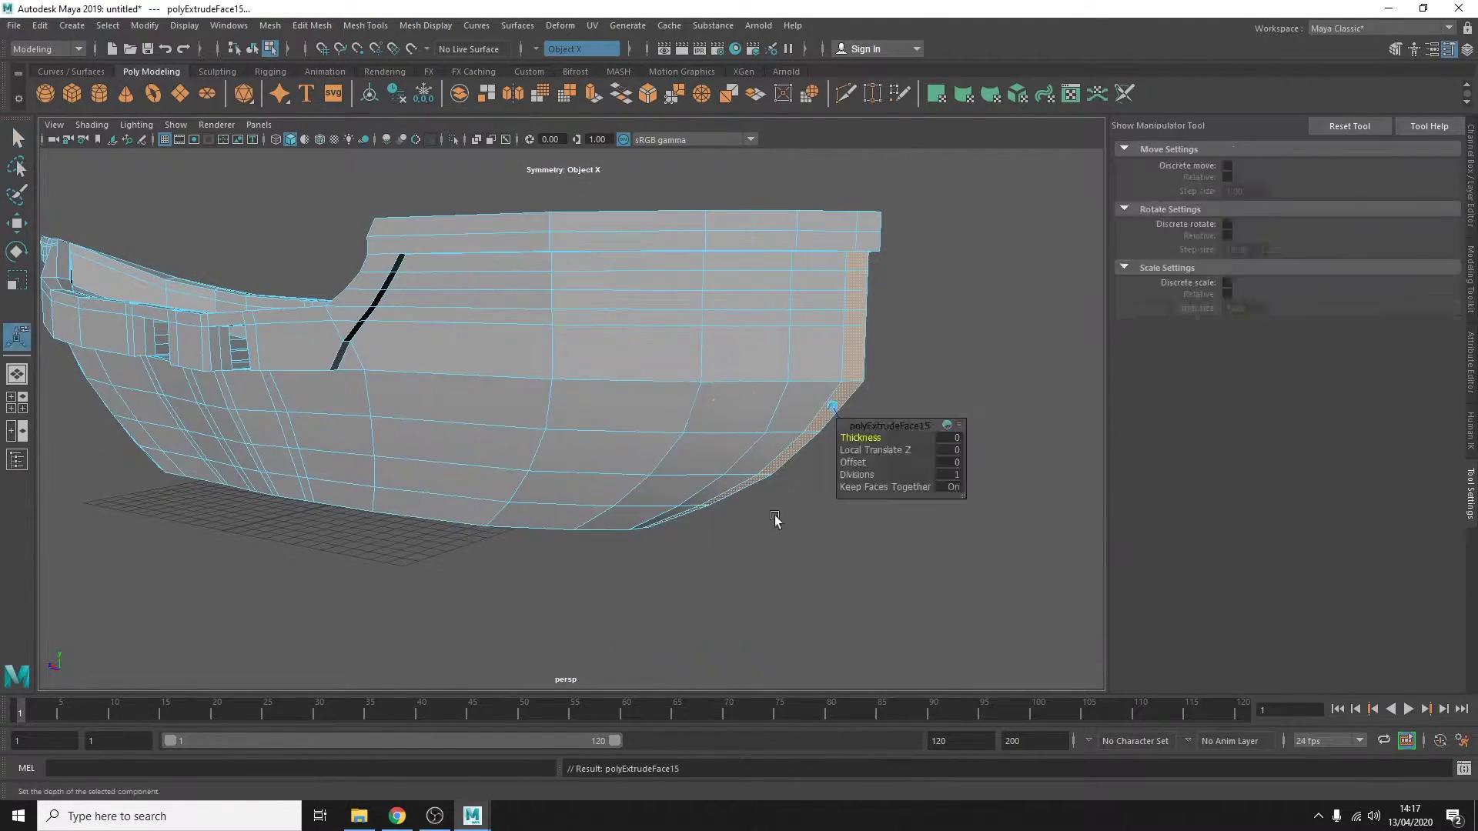
right_click_drag(779, 515, 793, 431, "shift")
left_click_drag(793, 431, 793, 415, "alt")
scroll(611, 472, "up", 5)
Delete the selected hull faces and return to object mode, looking into the boat.
key("w")
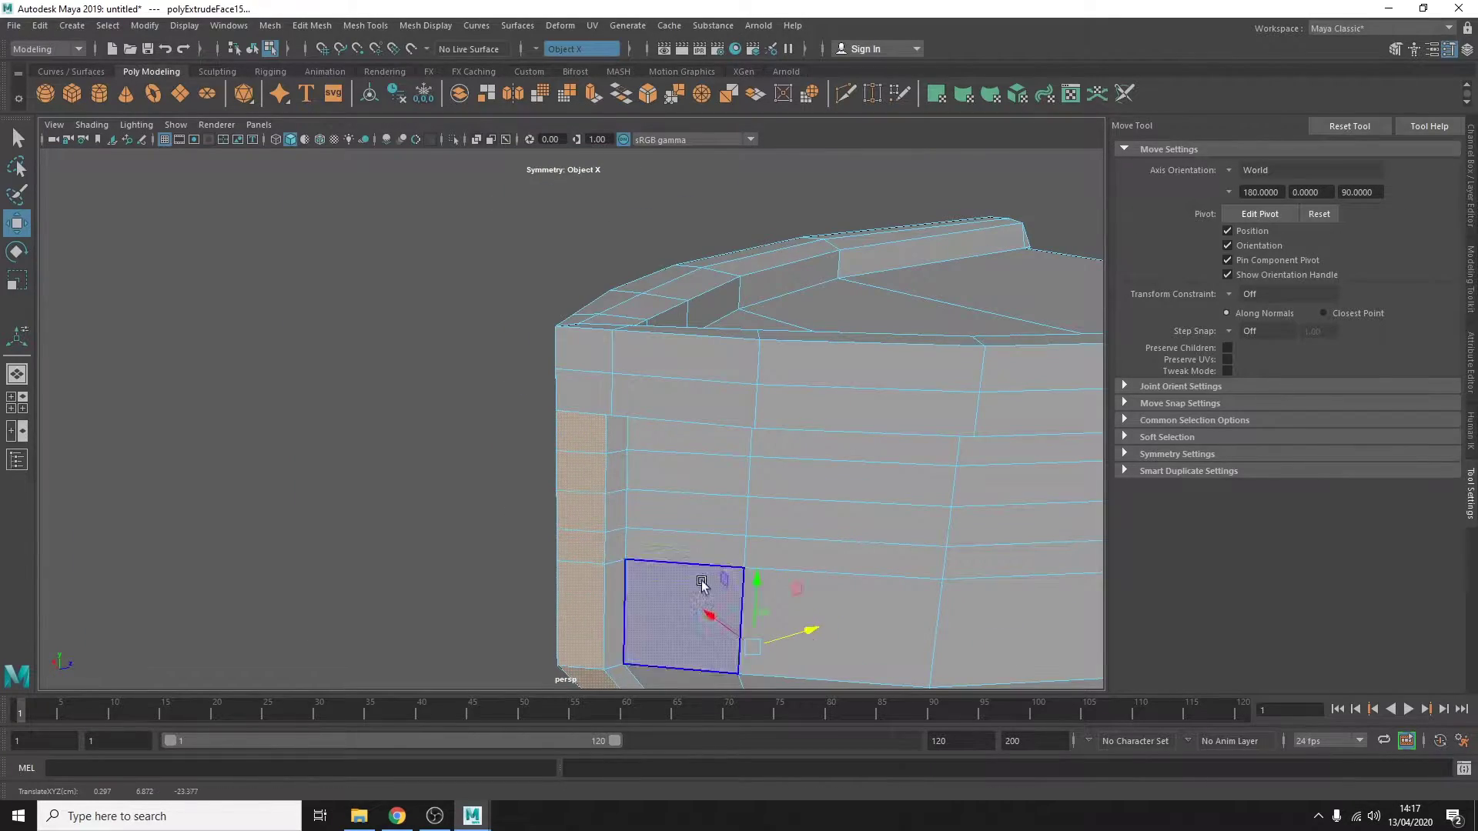
key("Delete")
left_click_drag(701, 582, 389, 510, "alt")
scroll(389, 510, "down", 5)
scroll(597, 452, "up", 5)
mouse_move(596, 452)
left_mouse_down("alt")
mouse_move(435, 570)
mouse_move(616, 651)
left_mouse_up("alt")
key("F8")
left_click_drag(410, 518, 406, 444, "alt")
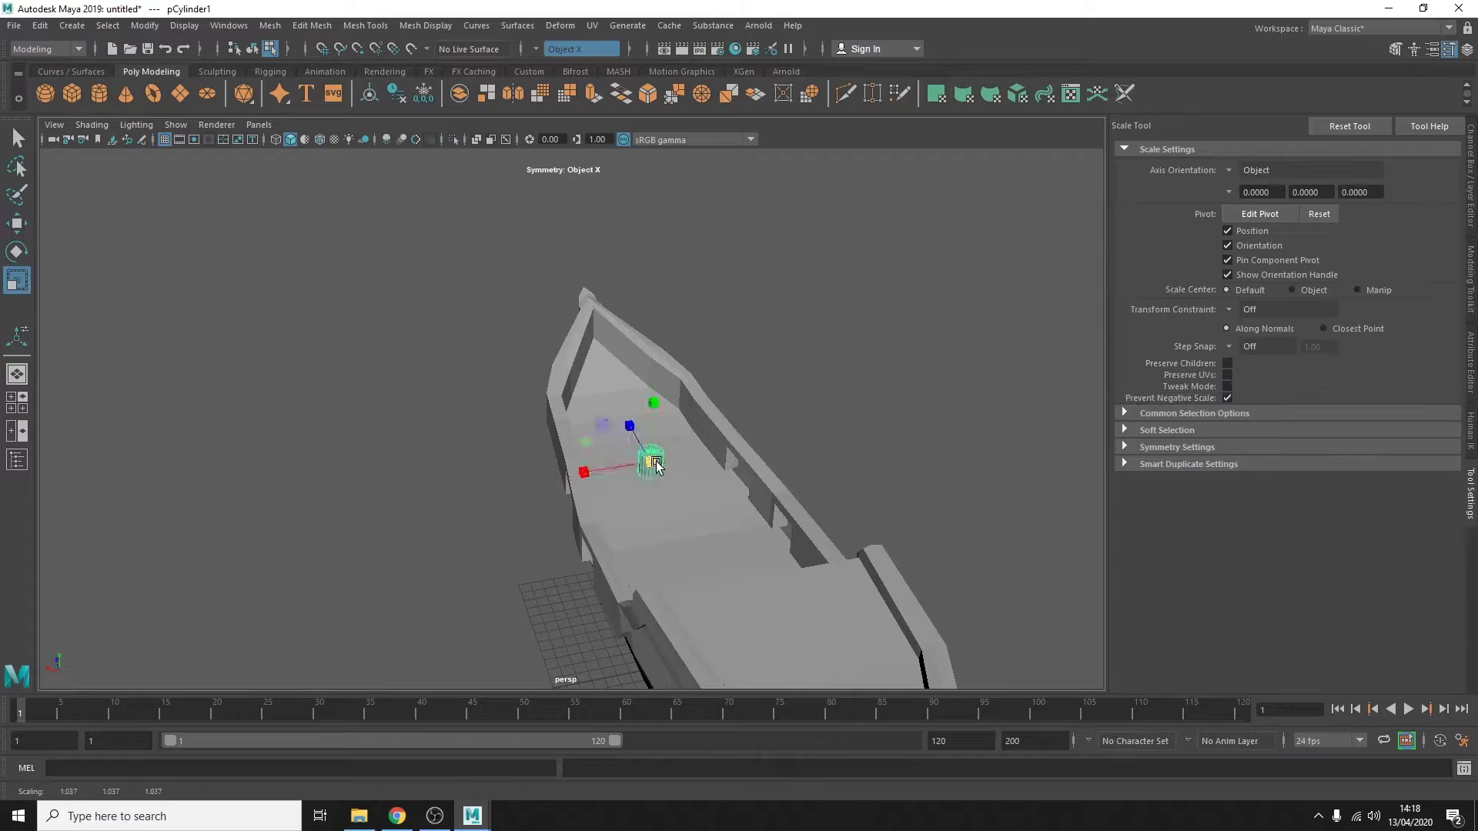
Extrude the deck cylinder's top faces up into a tall mast.
left_click_drag(776, 528, 776, 585)
key("4")
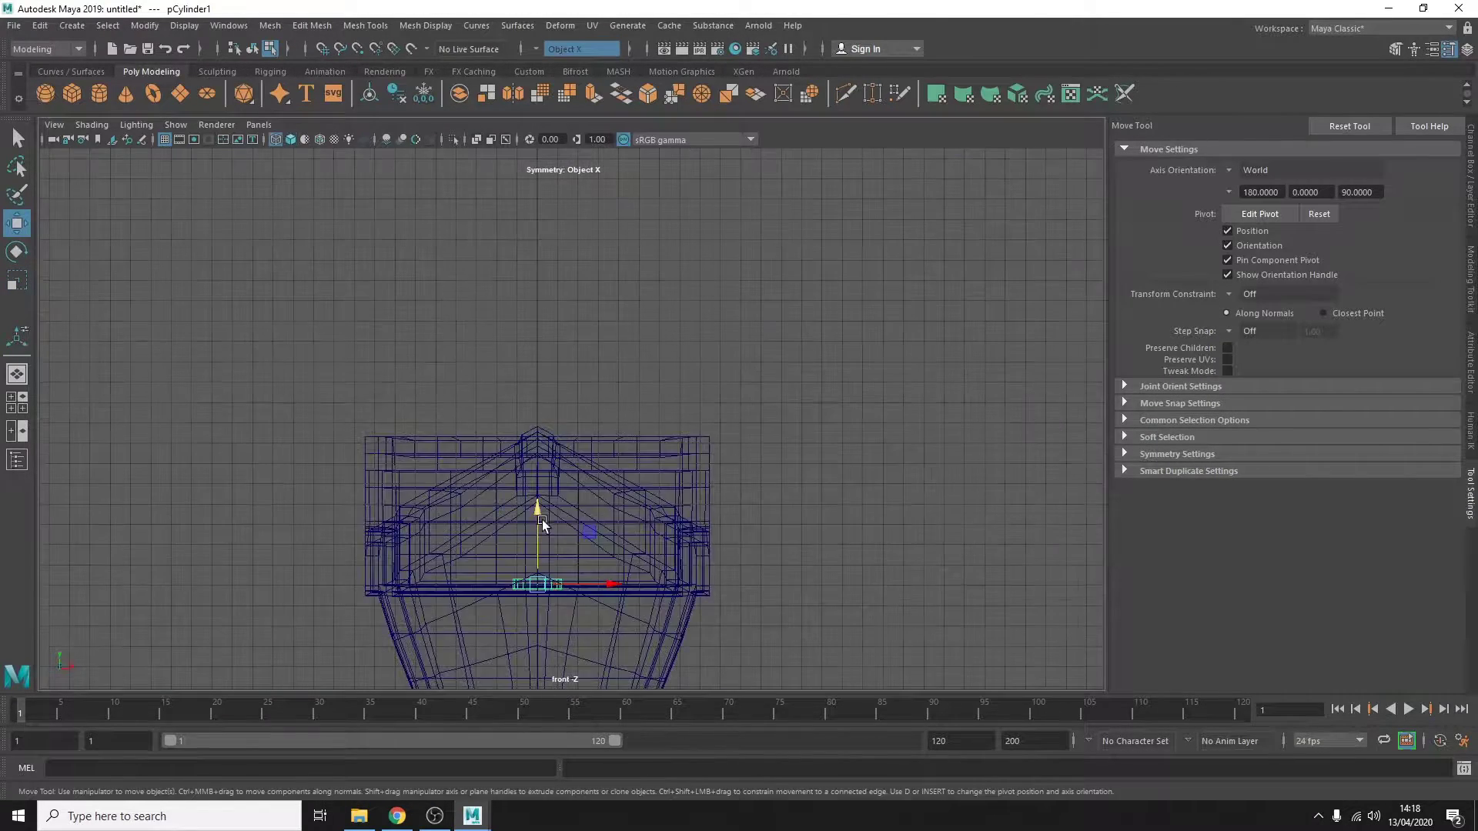
key("space")
key("space")
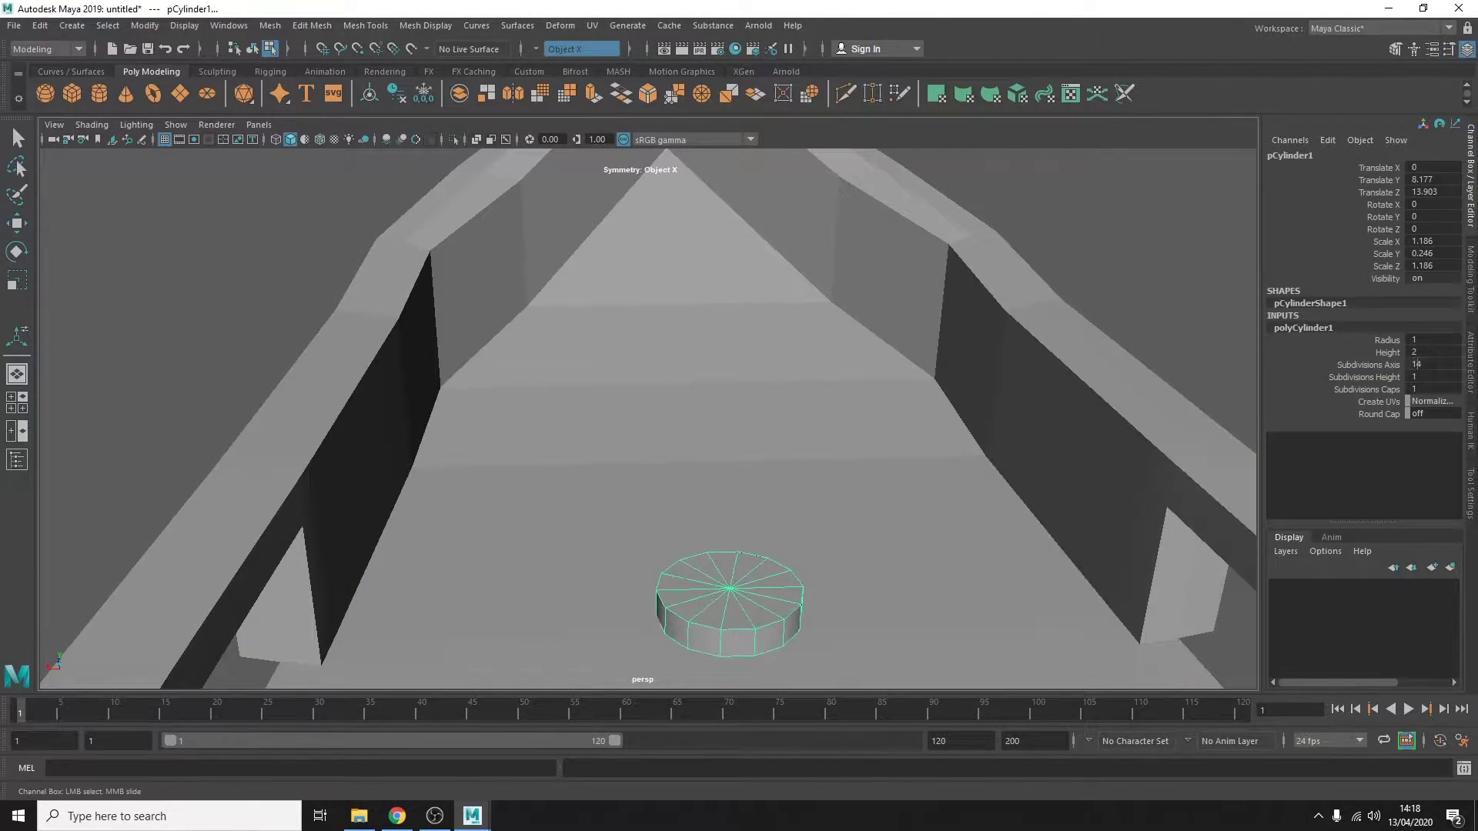
key("ctrl+e")
left_click(1469, 281)
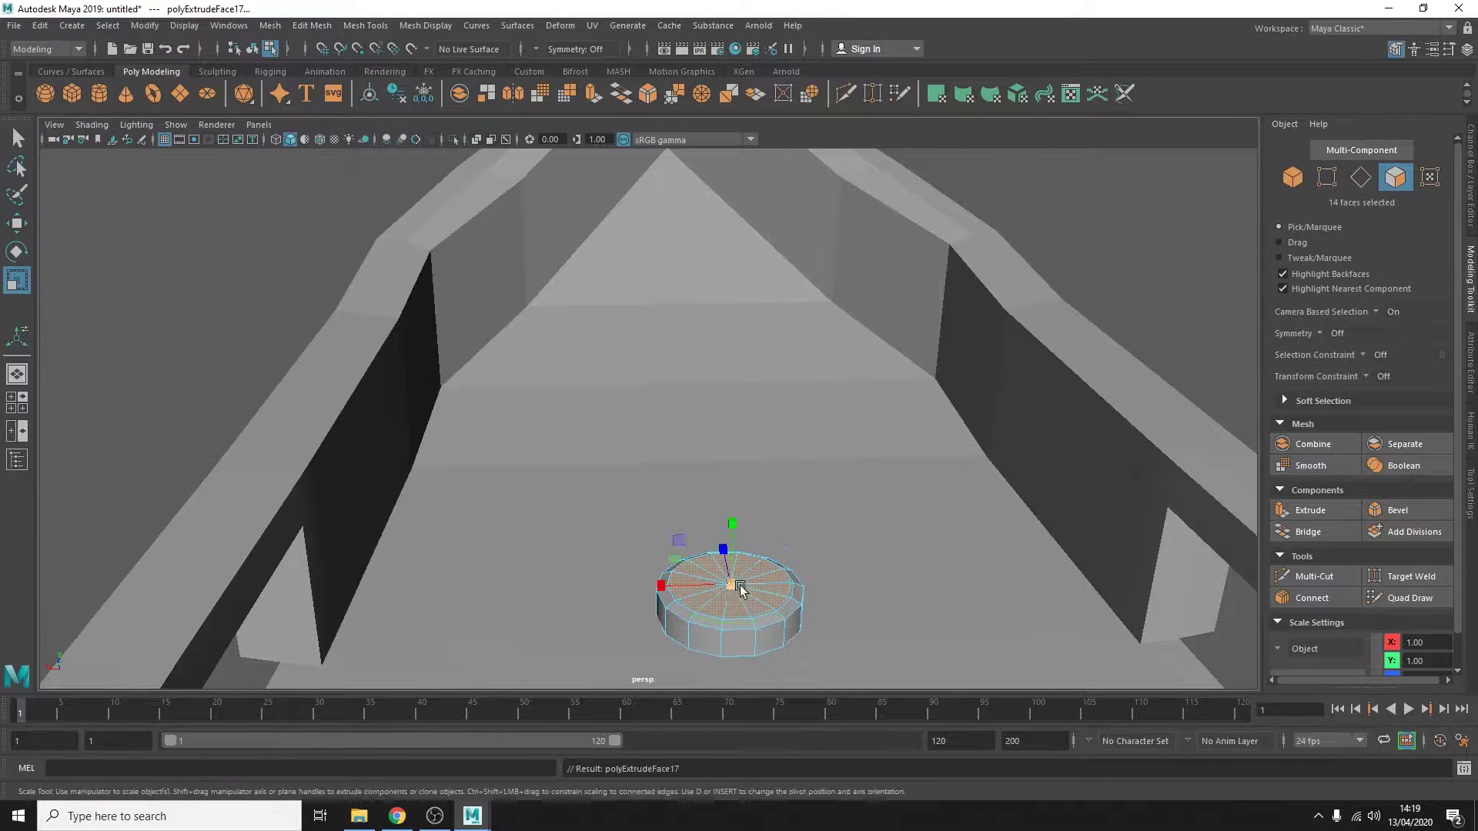
scroll(837, 262, "down", 5)
mouse_move(660, 555)
left_mouse_down("alt")
mouse_move(709, 334)
mouse_move(611, 234)
mouse_move(749, 238)
mouse_move(684, 460)
left_mouse_up("alt")
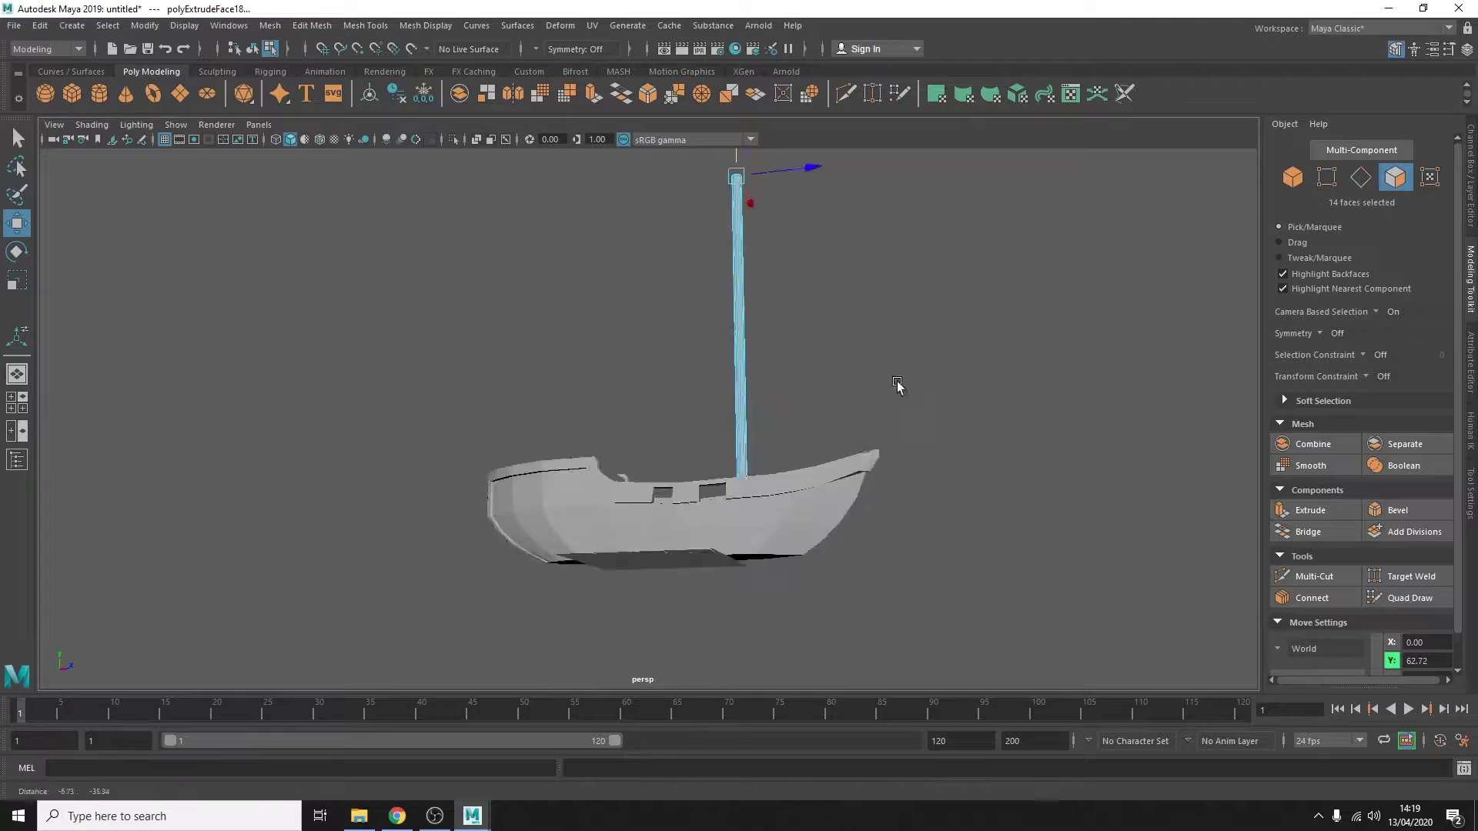
left_click_drag(784, 176, 784, 185)
left_click_drag(783, 185, 730, 400, "alt")
Extrude and scale the mast top again, undoing an extra extrusion.
key("ctrl+e")
key("f")
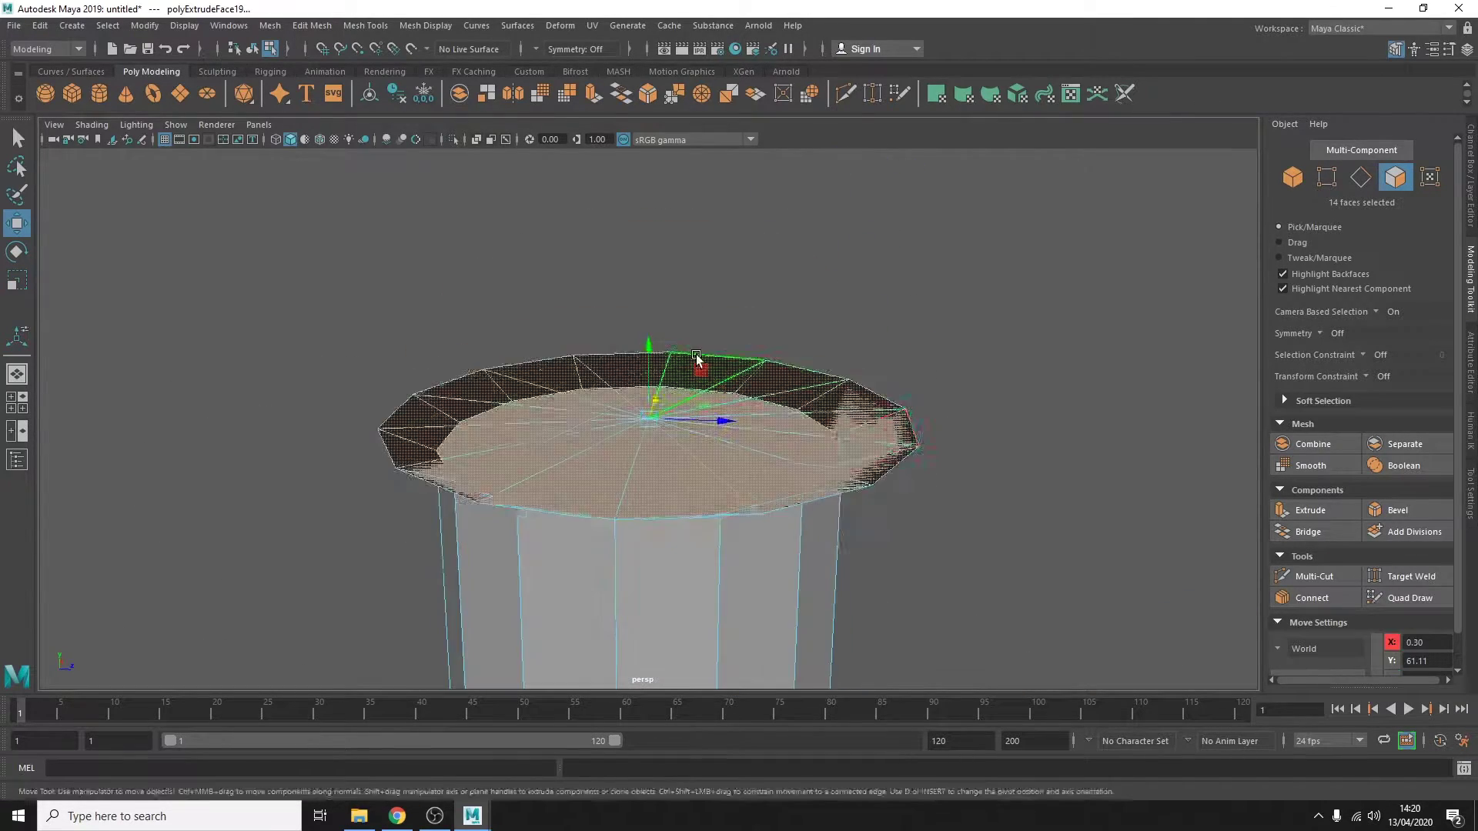
key("r")
key("ctrl+e")
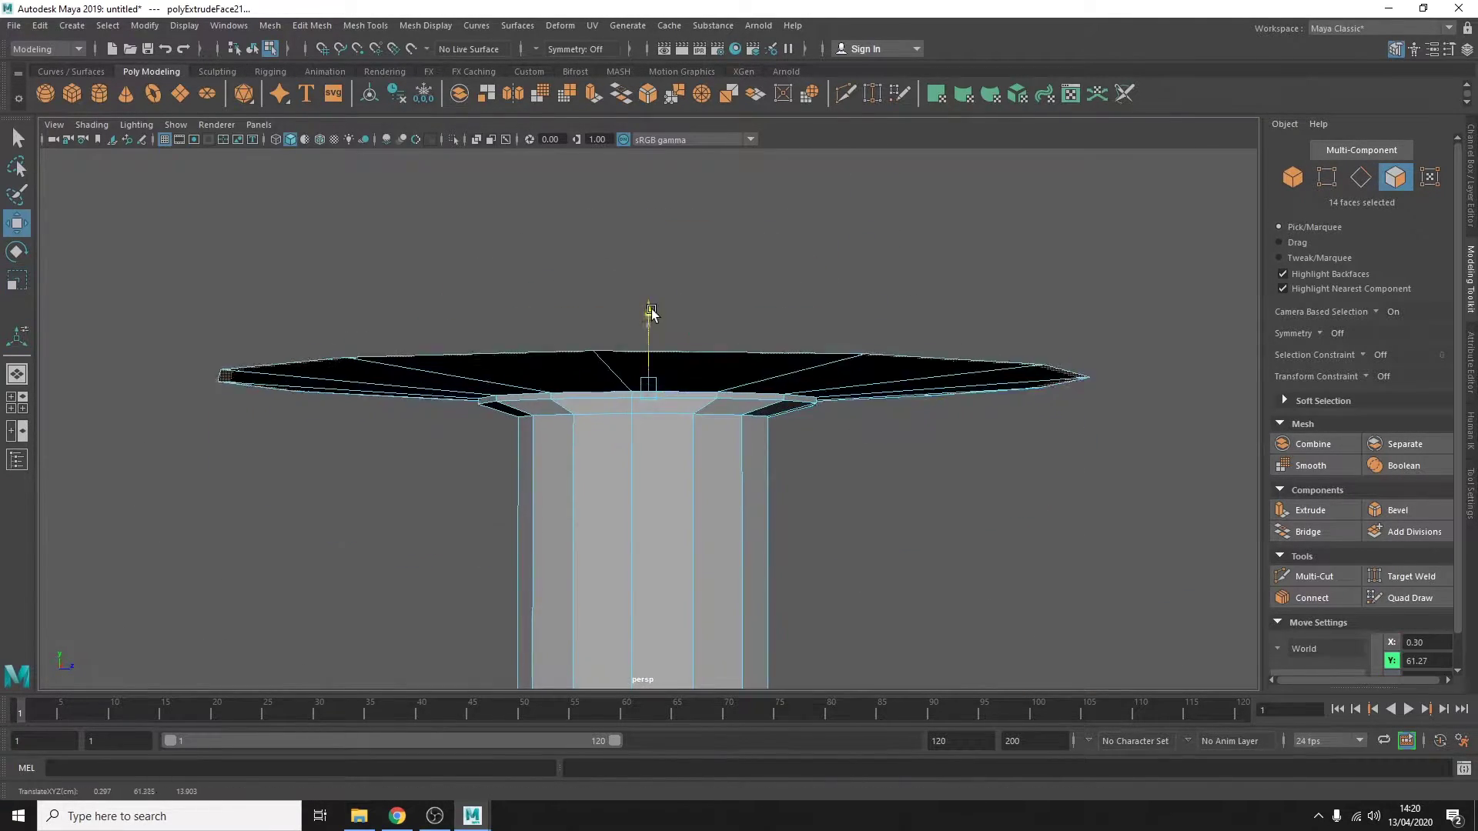
key("ctrl+e")
left_click_drag(637, 431, 638, 403)
mouse_move(643, 248)
left_mouse_down("alt")
mouse_move(739, 297)
mouse_move(825, 473)
left_mouse_up("alt")
key("ctrl+z")
key("ctrl+z")
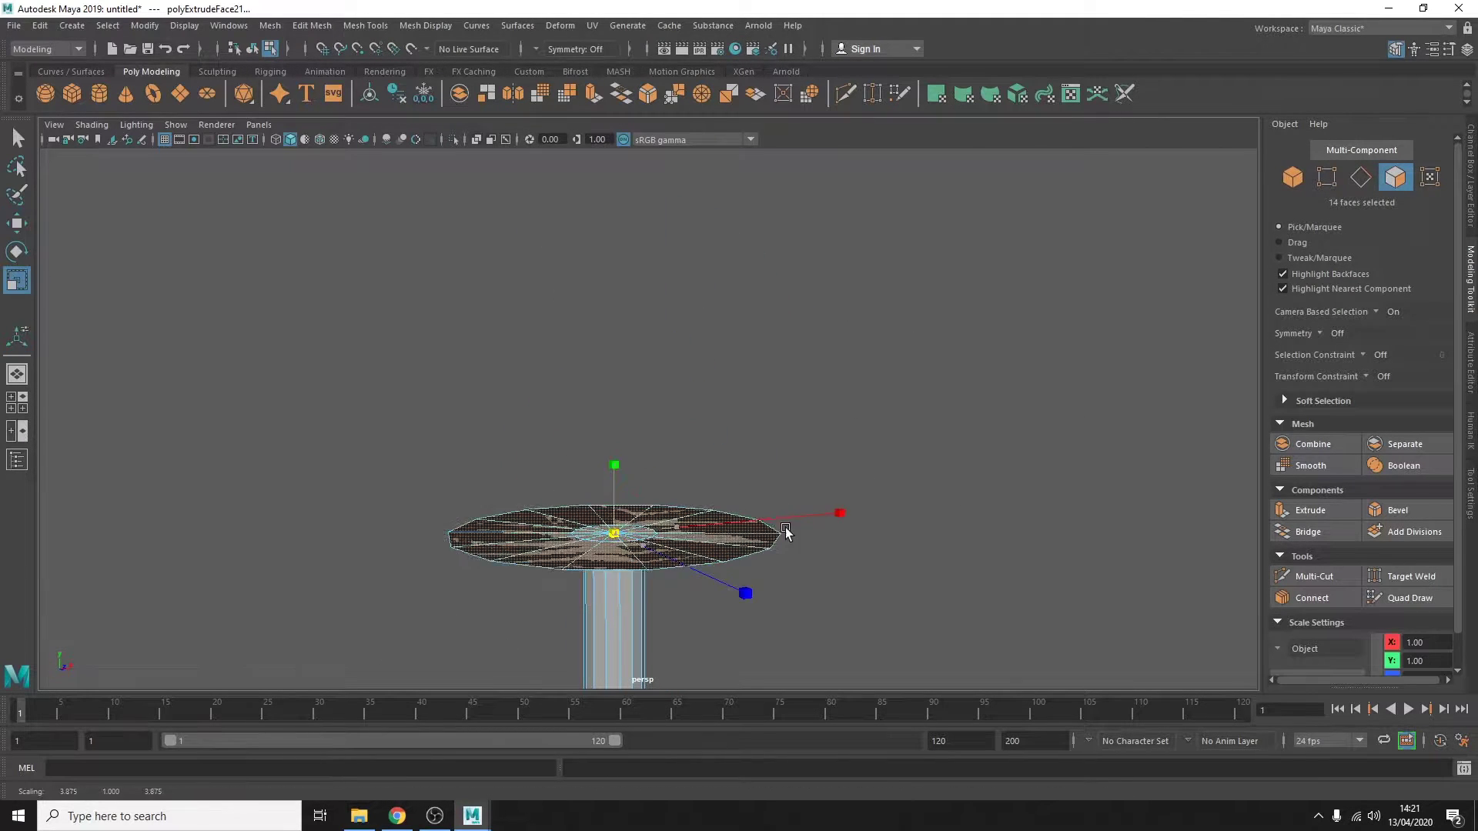
Extrude, shrink and sink the mast-top faces to hollow out the crow's nest.
key("ctrl+e")
key("f")
key("r")
left_click_drag(620, 299, 588, 301)
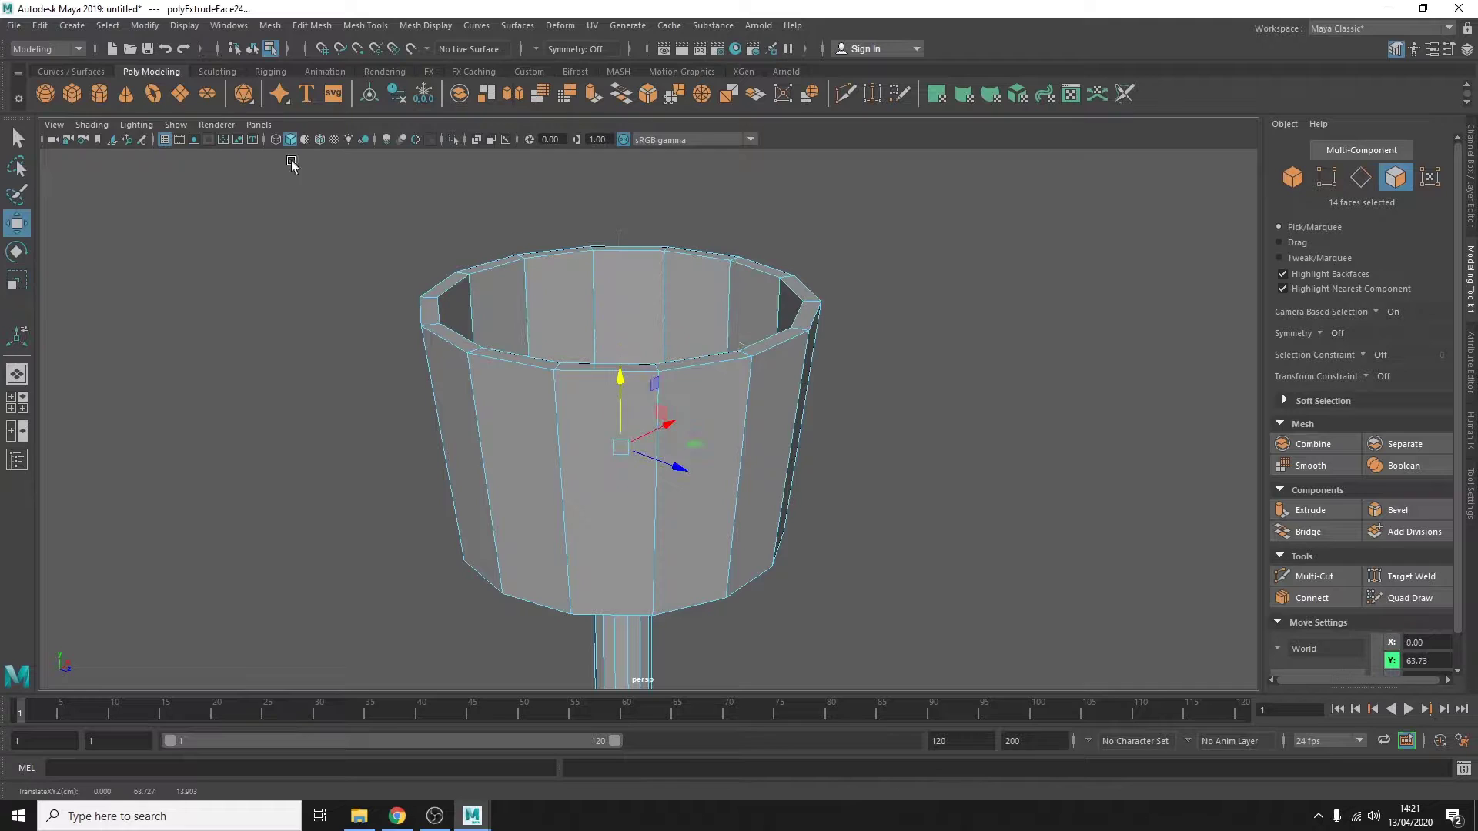
key("4")
mouse_move(624, 381)
left_mouse_down()
mouse_move(635, 455)
mouse_move(629, 319)
left_mouse_up()
Pull the centre faces up into a topmast, then deselect the mast.
key("w")
left_click_drag(737, 493, 710, 461, "alt")
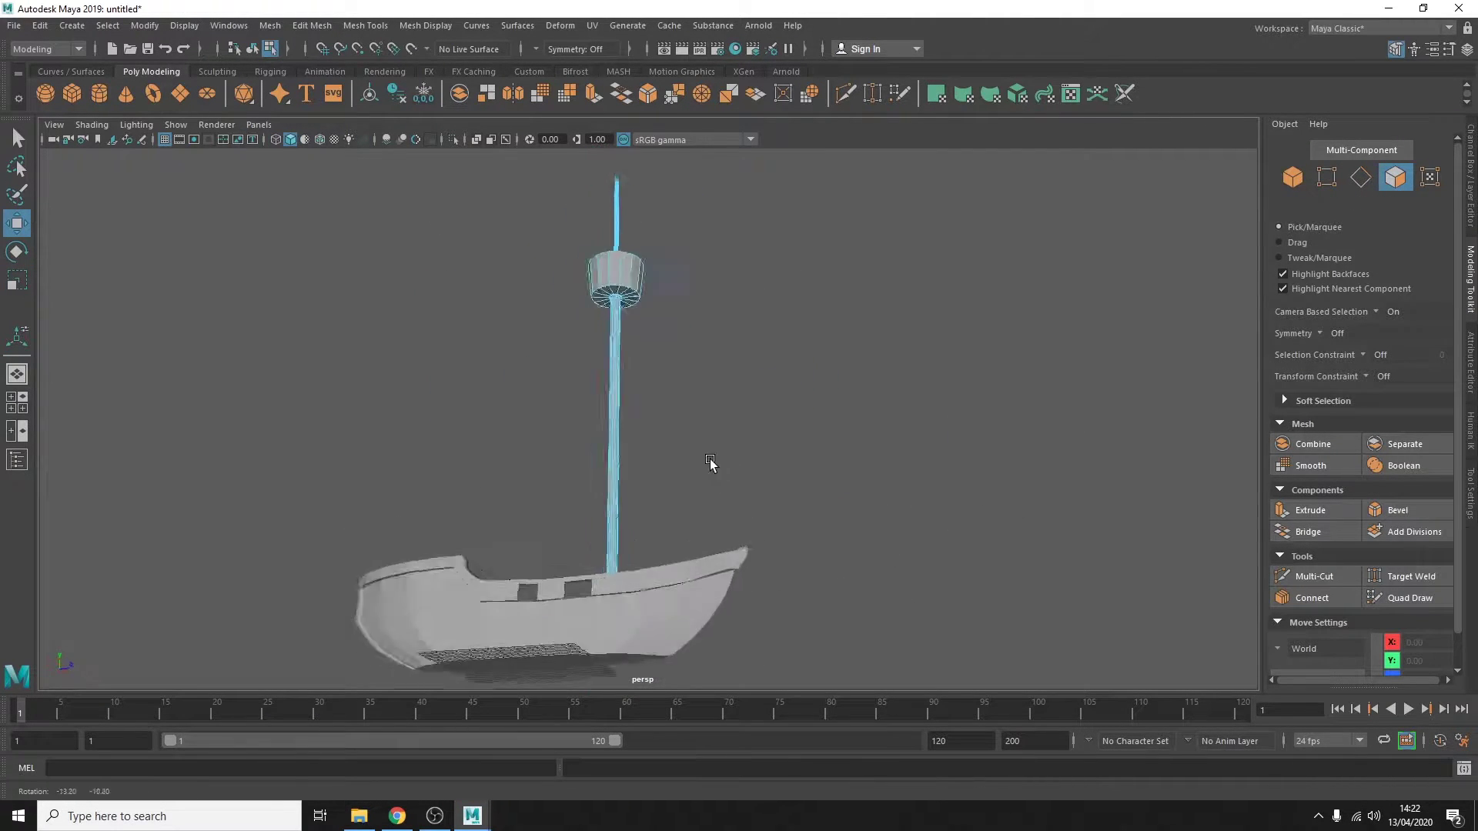
mouse_move(579, 543)
left_mouse_down("alt")
mouse_move(802, 535)
mouse_move(396, 429)
left_mouse_up("alt")
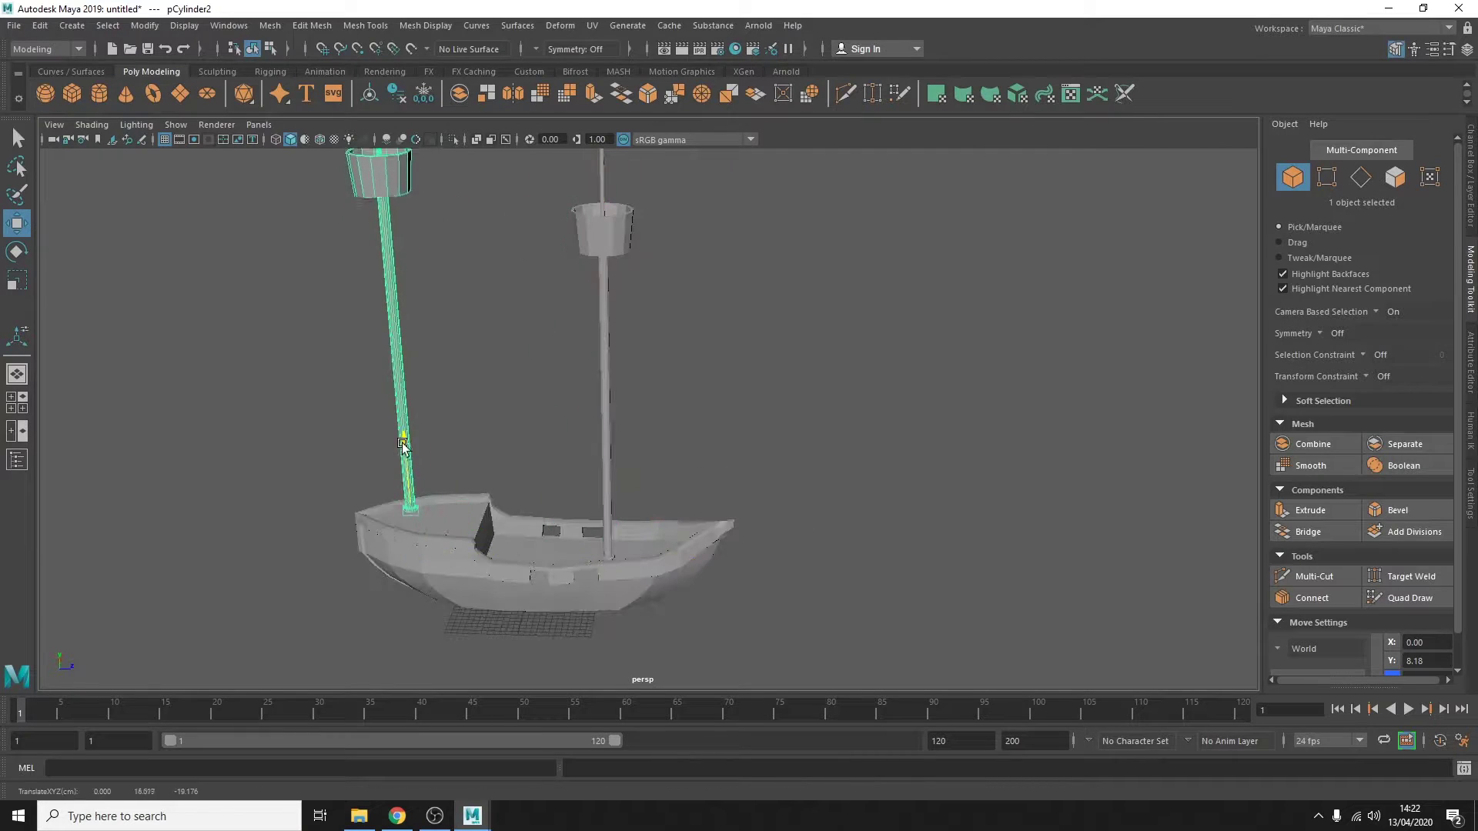
left_click(412, 343)
scroll(460, 459, "up", 5)
Select the second mast and cap its open top with Fill Hole.
left_click(461, 459)
key("ctrl+a")
left_click(5, 132)
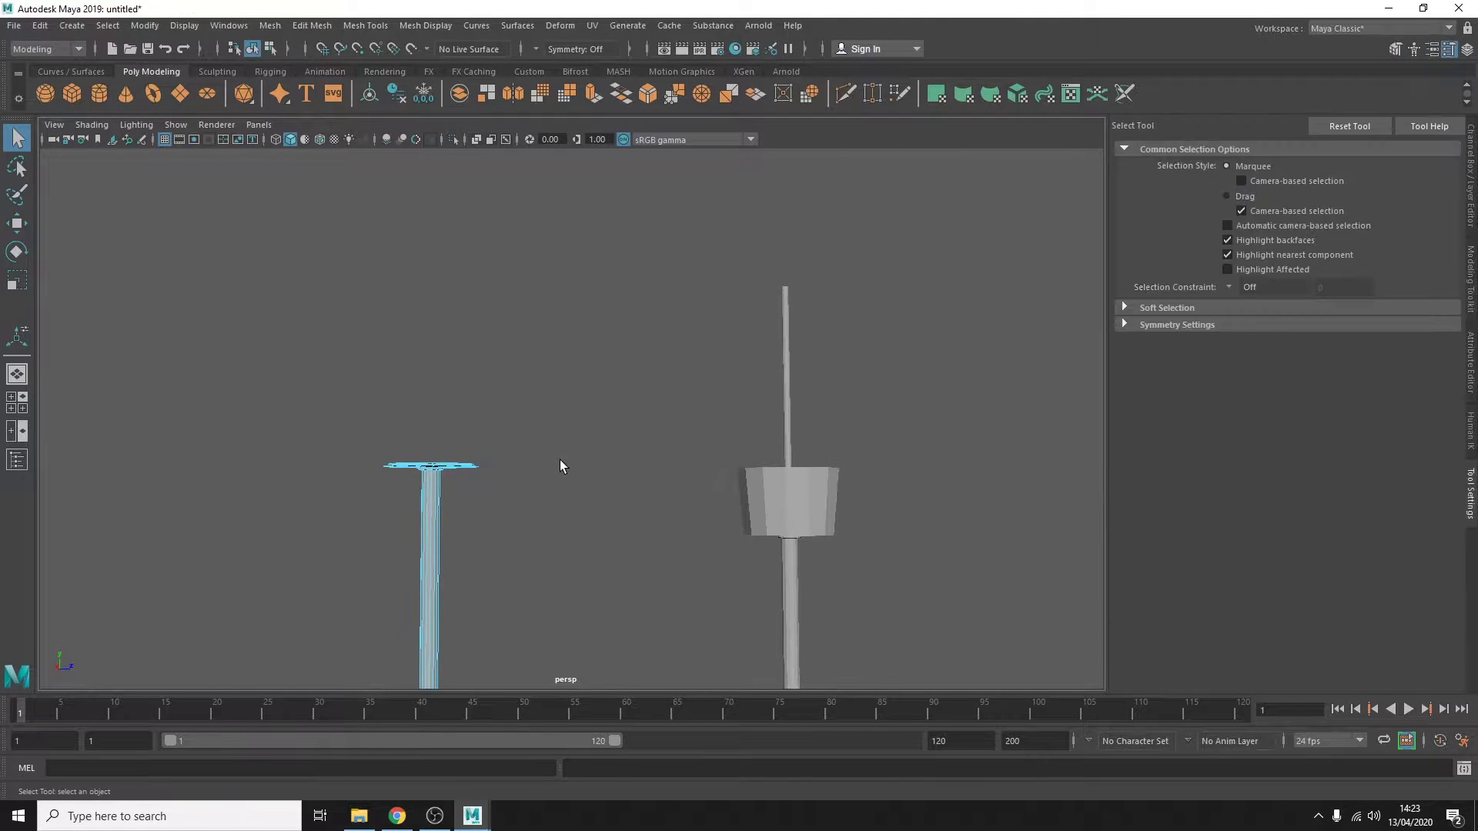
key("f")
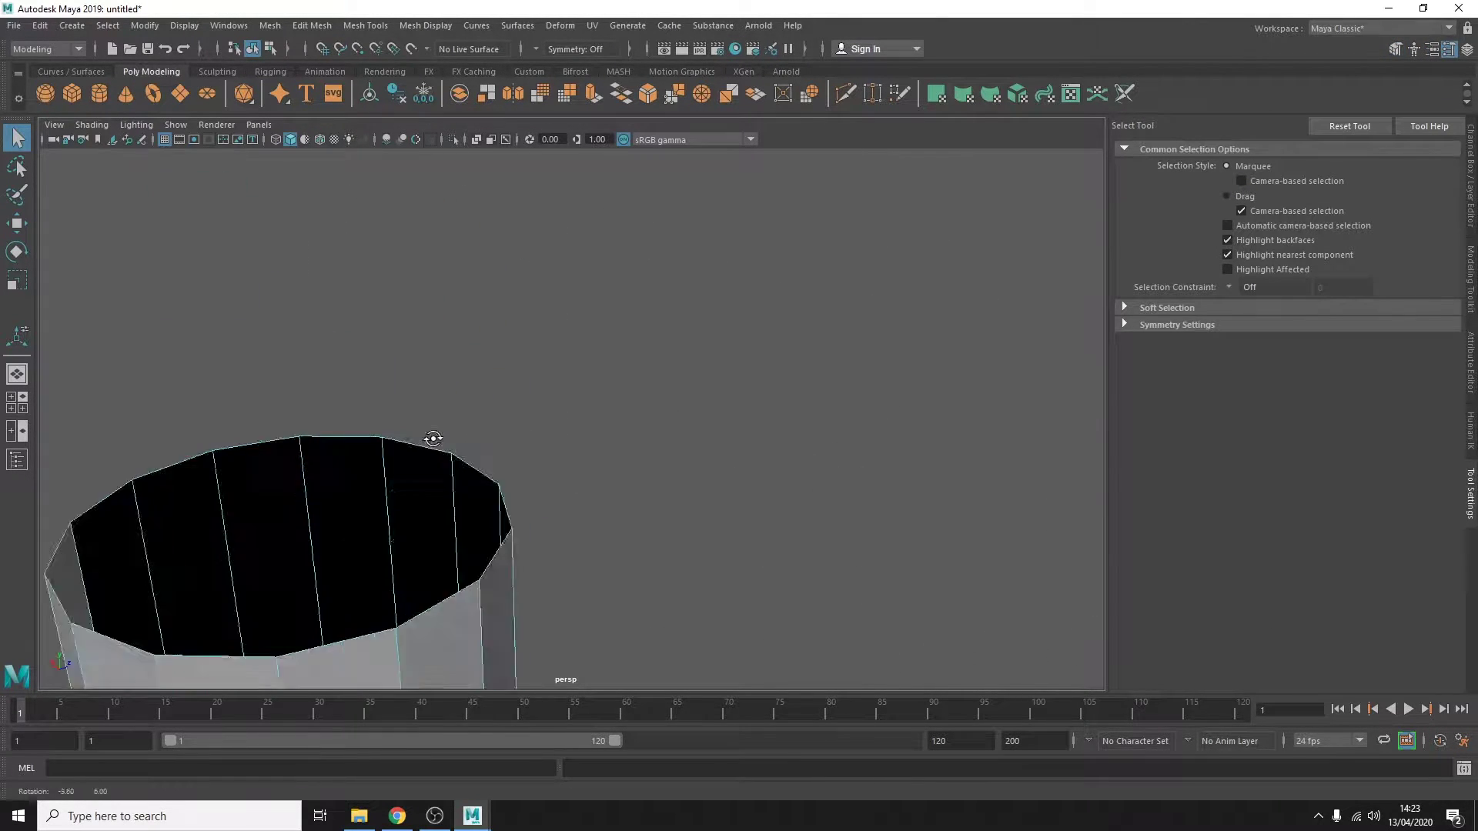
left_click(312, 26)
left_click(327, 194)
left_click(270, 26)
left_click(308, 142)
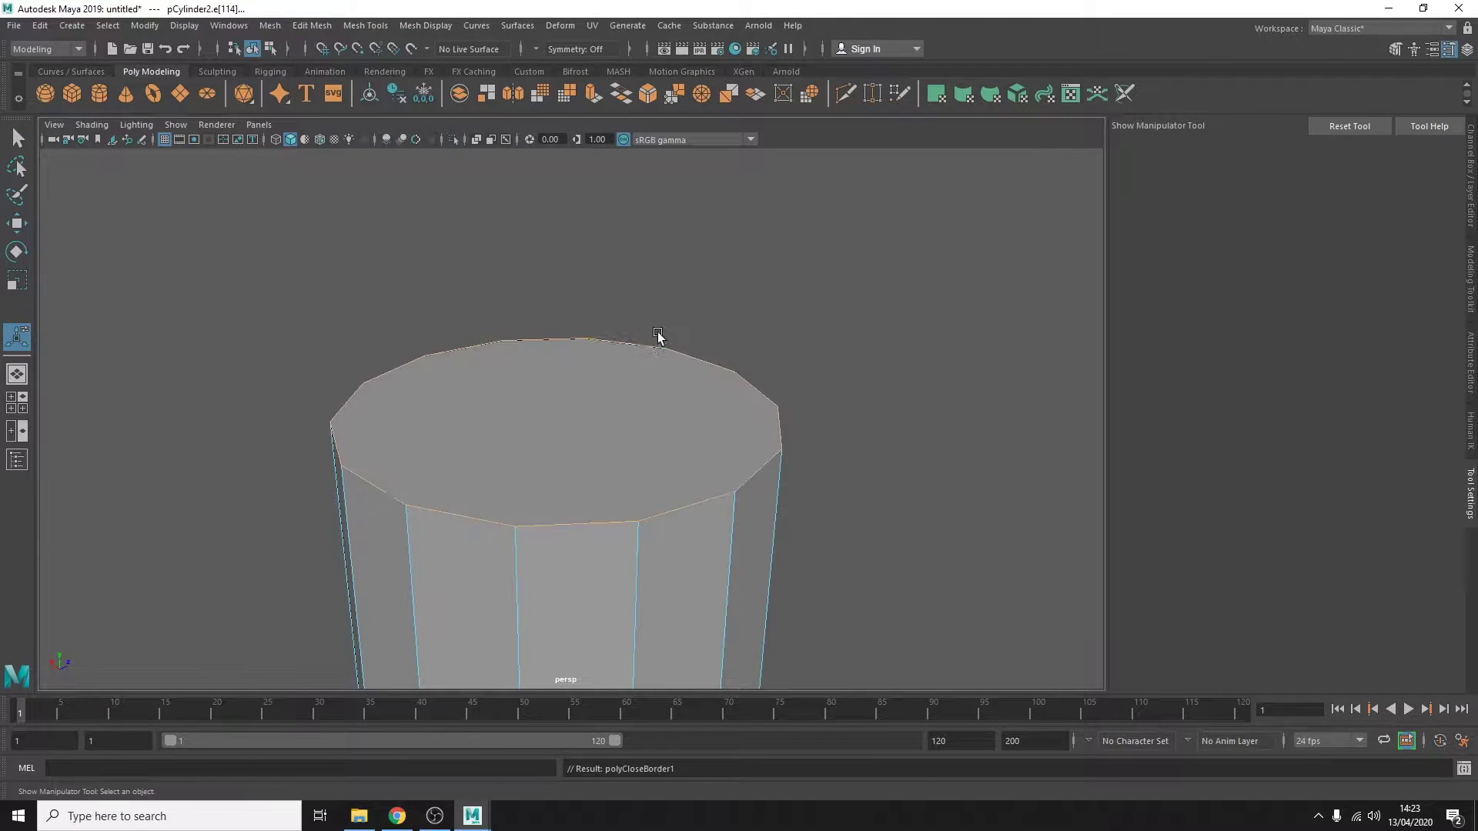
Lower the second mast's top faces so it stands shorter than the main mast.
key("ctrl+shift+a")
right_click_drag(577, 387, 578, 423)
middle_click_drag(578, 422, 834, 105, "alt")
key("w")
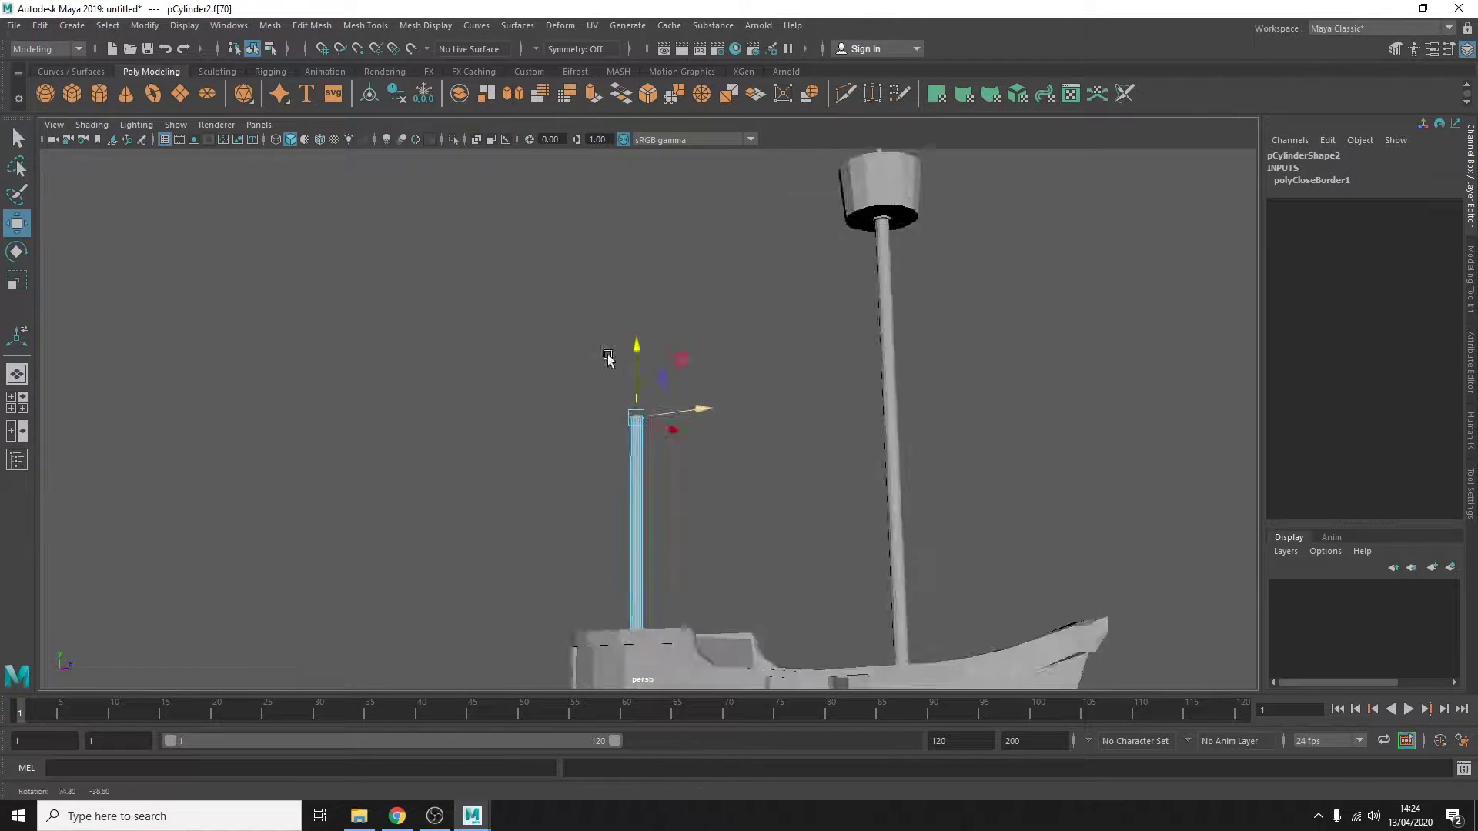
mouse_move(834, 105)
left_mouse_down("alt")
mouse_move(802, 373)
mouse_move(594, 452)
mouse_move(849, 394)
left_mouse_up("alt")
Insert several parallel edge loops across the hull's raised bow deck.
left_click(847, 493)
left_click_drag(846, 492, 395, 501, "alt")
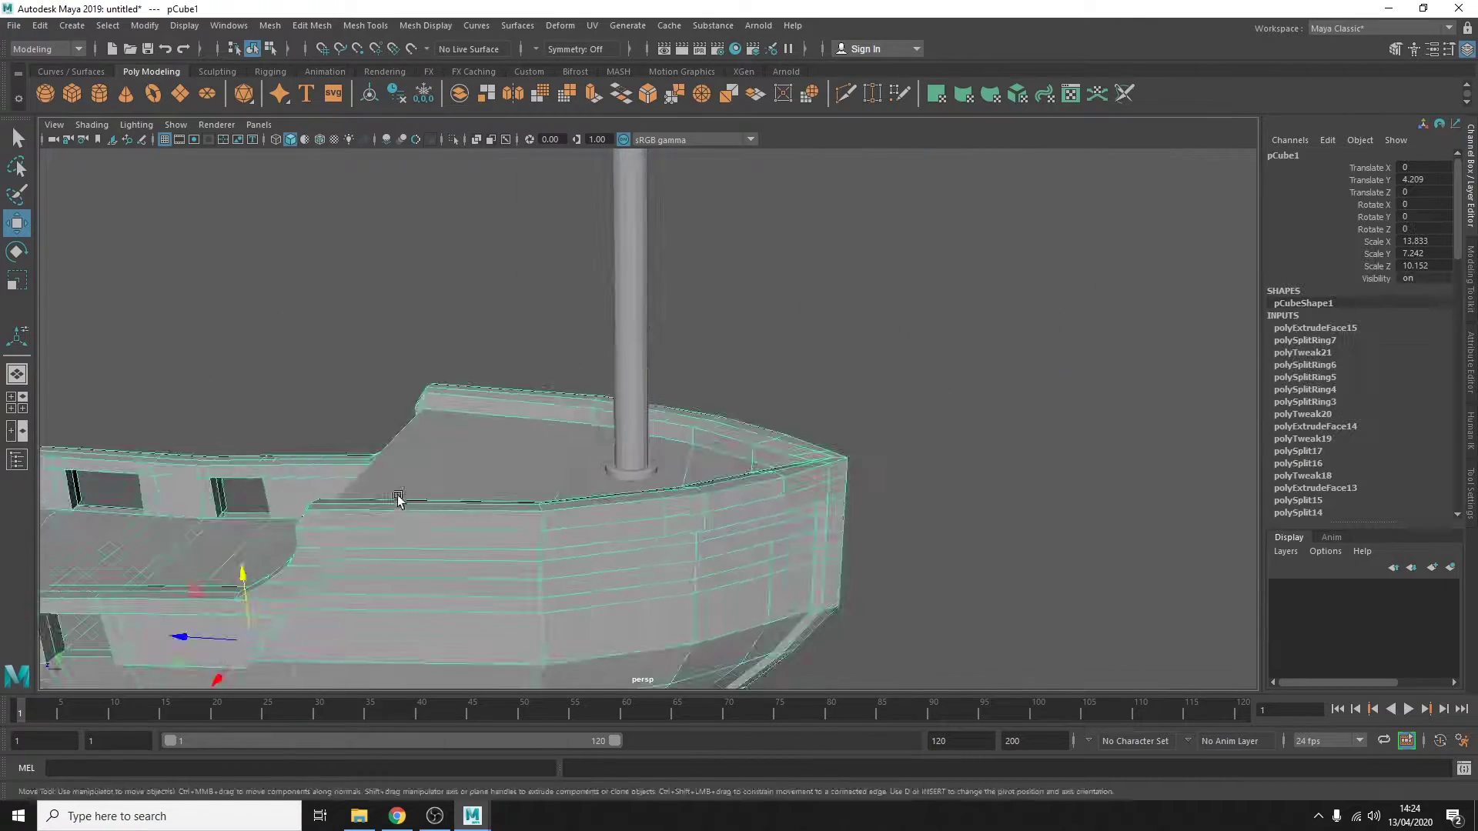
left_click(312, 26)
left_click(385, 116)
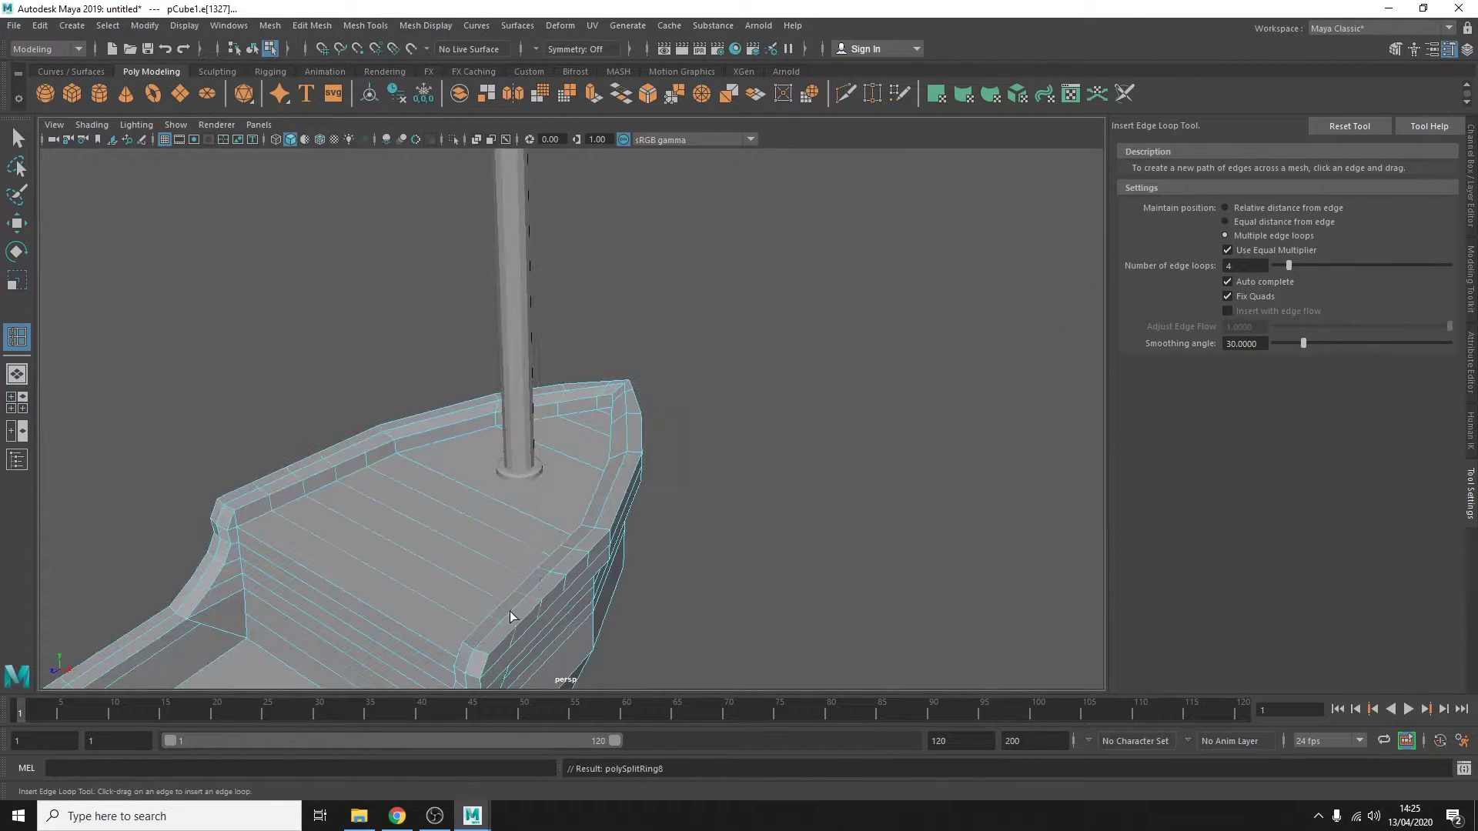
mouse_move(793, 399)
left_mouse_down("alt")
mouse_move(857, 409)
mouse_move(366, 617)
left_mouse_up("alt")
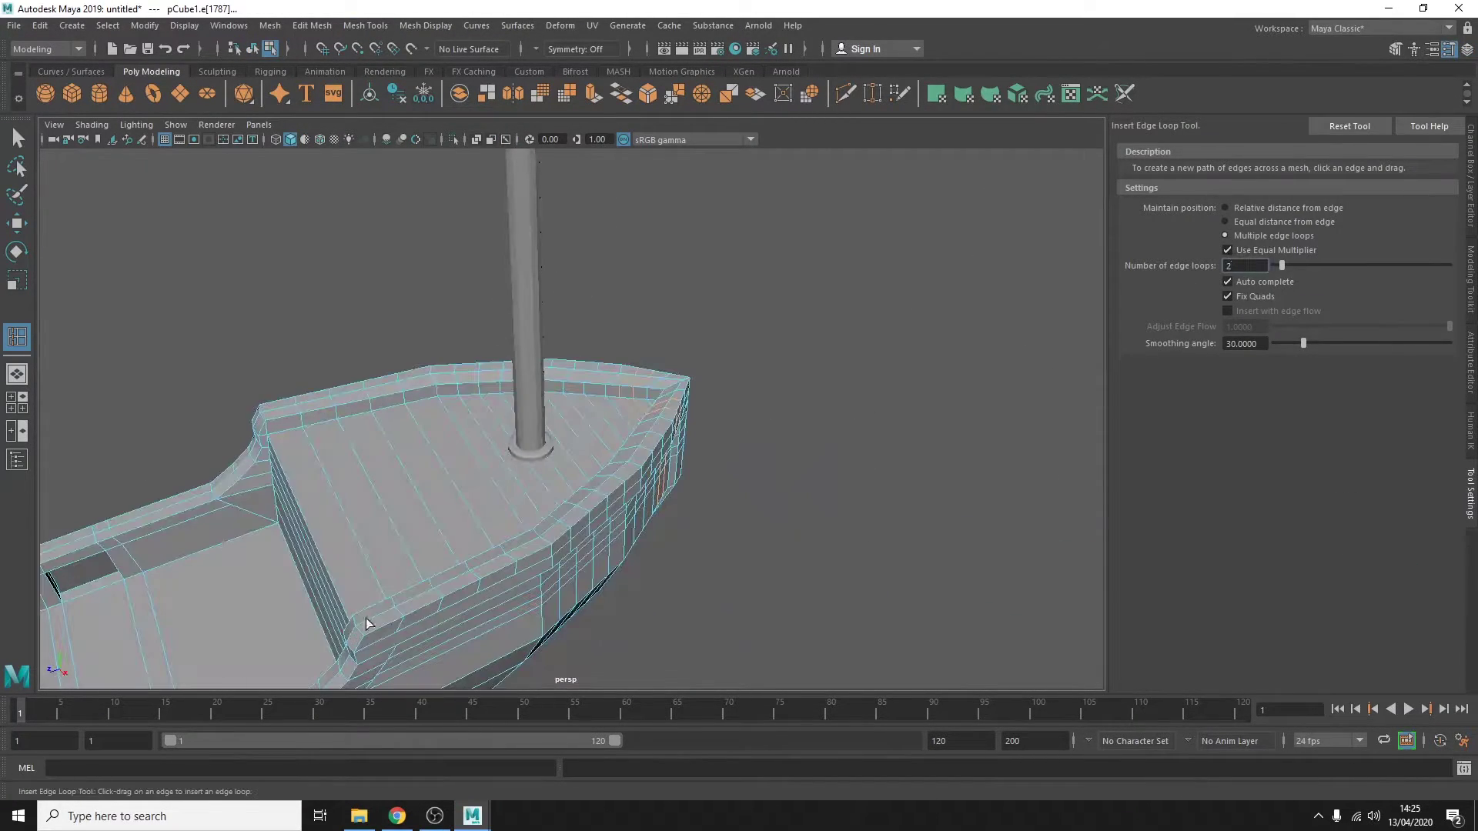
Inspect the new bow deck loops and start a Multi-Cut on the hull.
left_click_drag(640, 443, 495, 347, "alt")
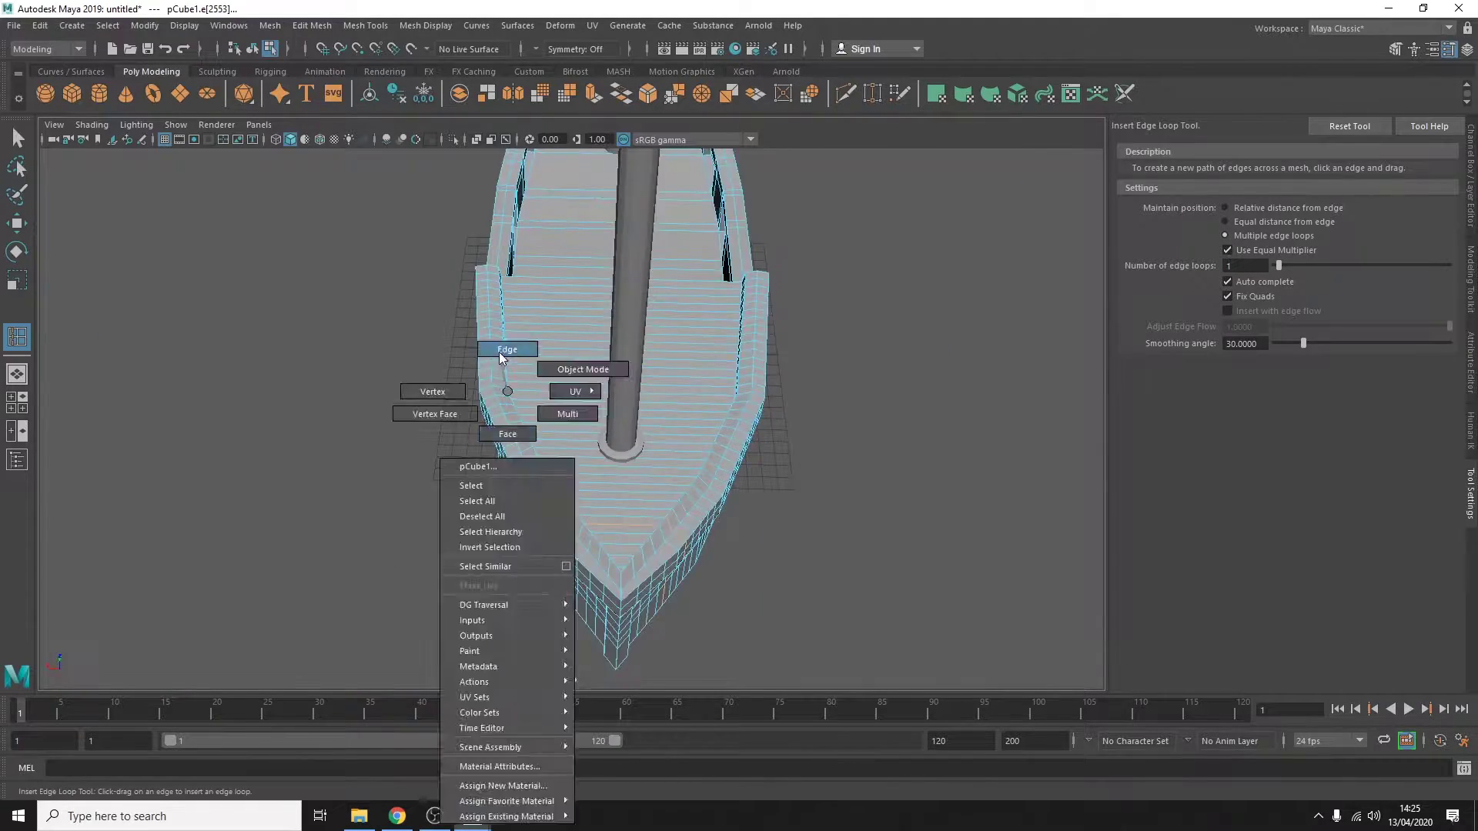
right_click_drag(495, 347, 585, 362)
key("q")
mouse_move(585, 362)
left_mouse_down("alt")
mouse_move(739, 447)
mouse_move(818, 453)
mouse_move(709, 478)
mouse_move(749, 491)
mouse_move(555, 208)
mouse_move(580, 253)
mouse_move(597, 522)
mouse_move(636, 505)
mouse_move(580, 501)
mouse_move(648, 479)
mouse_move(860, 354)
left_mouse_up("alt")
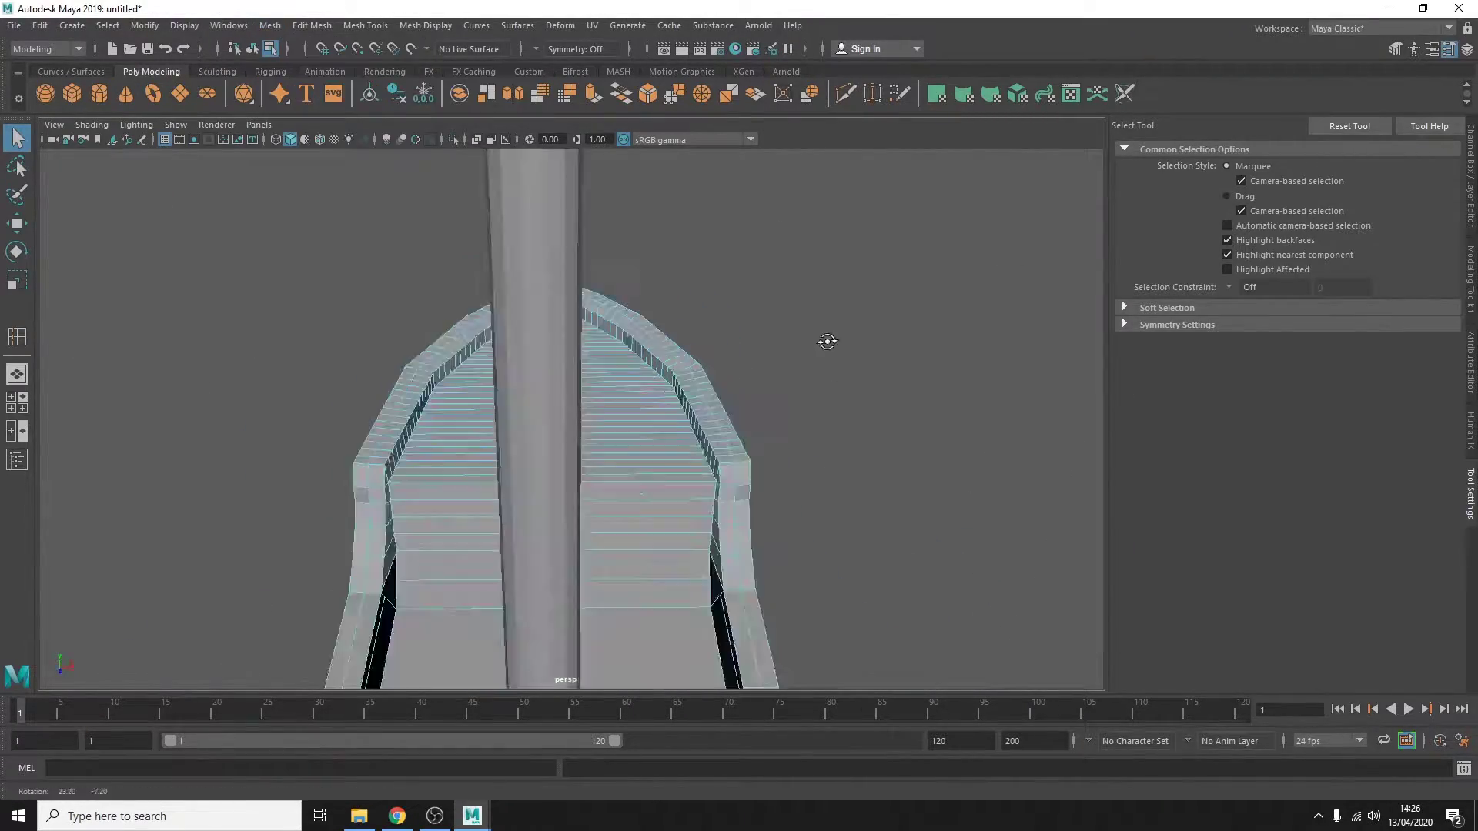
left_click(366, 25)
left_click(432, 148)
mouse_move(585, 432)
left_mouse_down("alt")
mouse_move(609, 502)
mouse_move(801, 456)
mouse_move(627, 521)
left_mouse_up("alt")
Reselect the hull and cut a new edge across the deck.
key("q")
right_click_drag(627, 522, 396, 363, "alt")
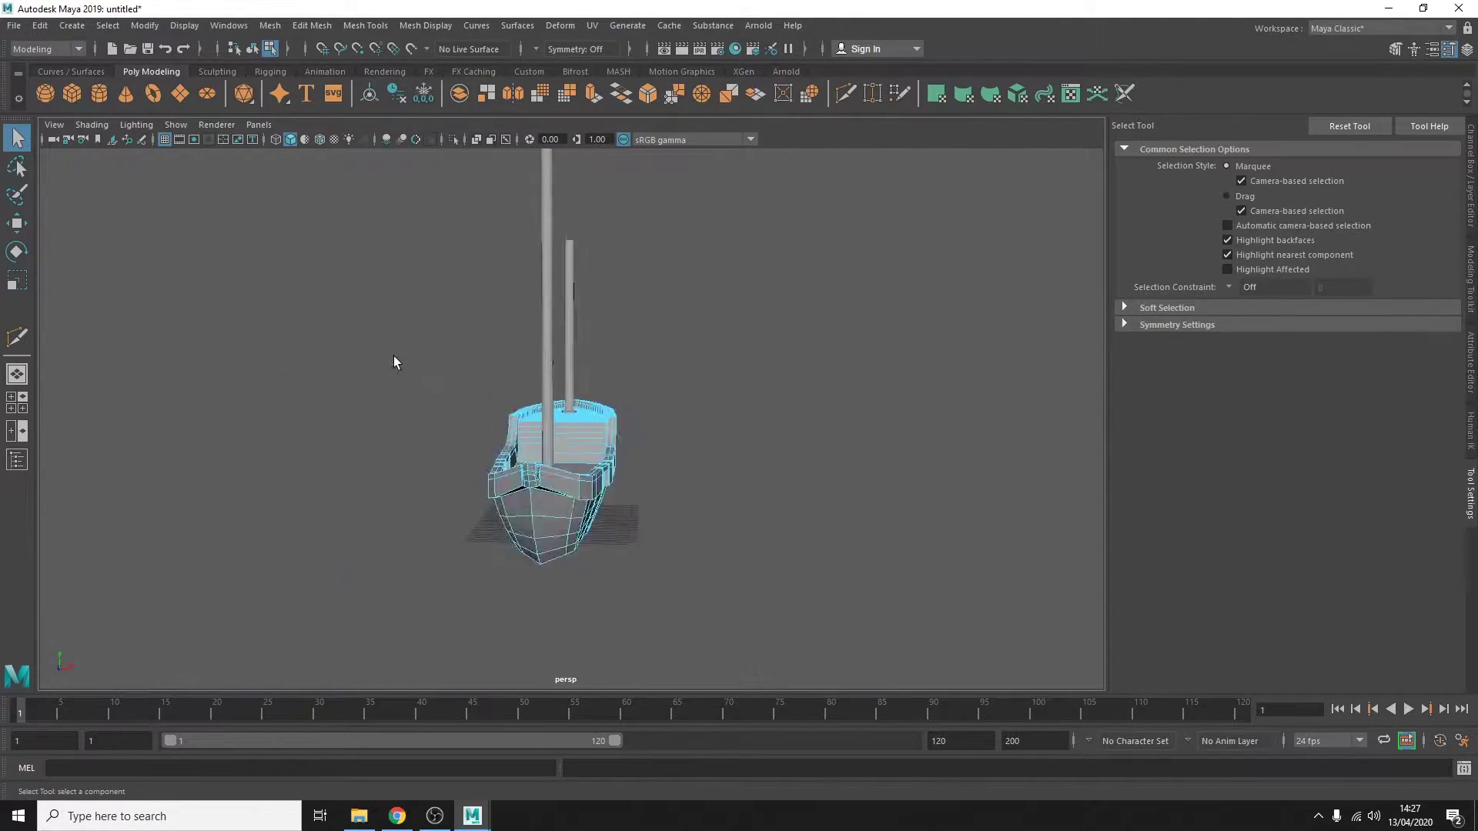
left_click(570, 508)
key("r")
left_click_drag(573, 449, 708, 408, "alt")
scroll(693, 385, "up", 5)
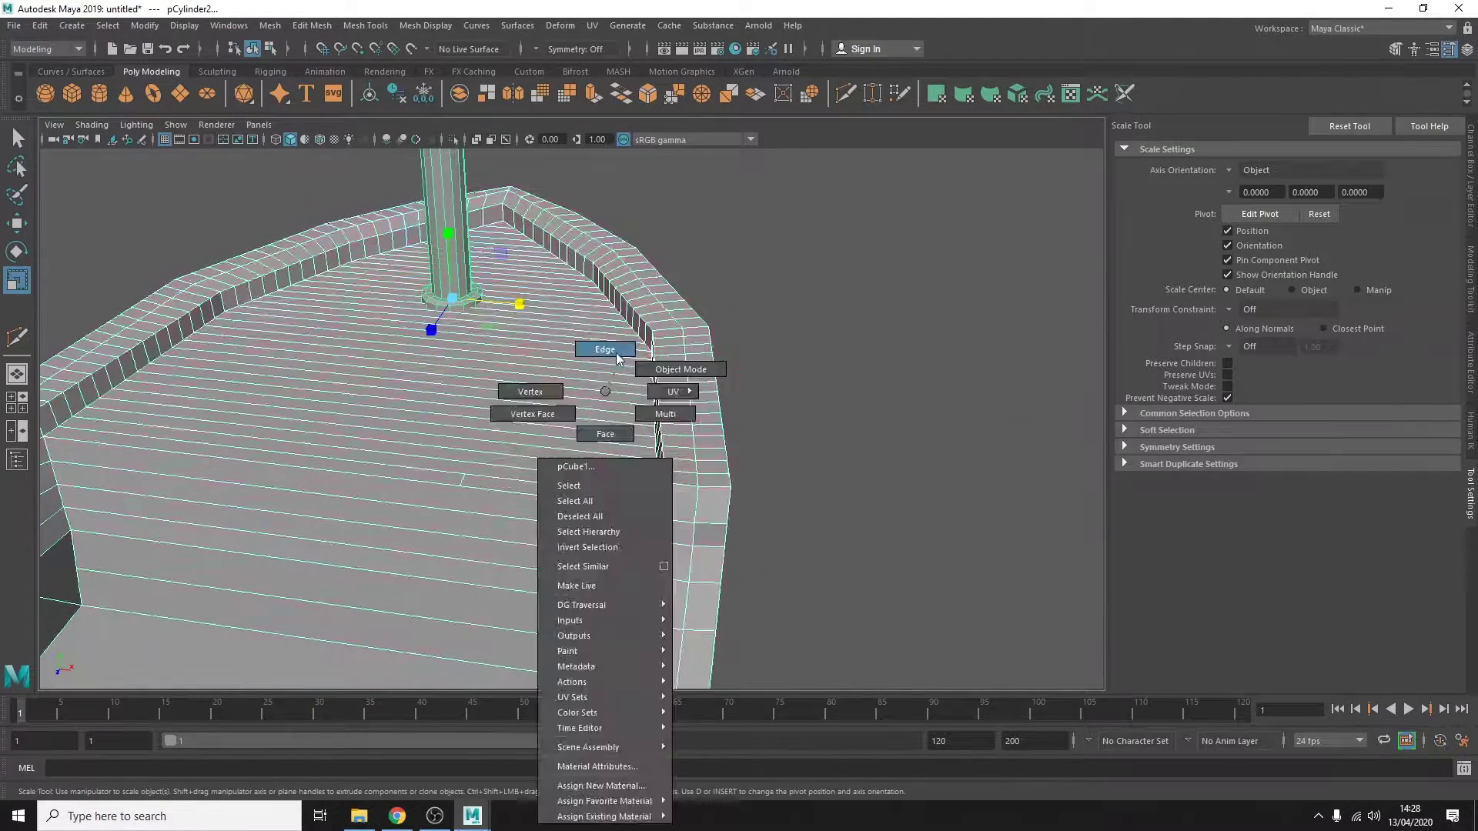
right_click_drag(603, 389, 570, 493, "shift")
left_click(558, 473)
key("q")
key("w")
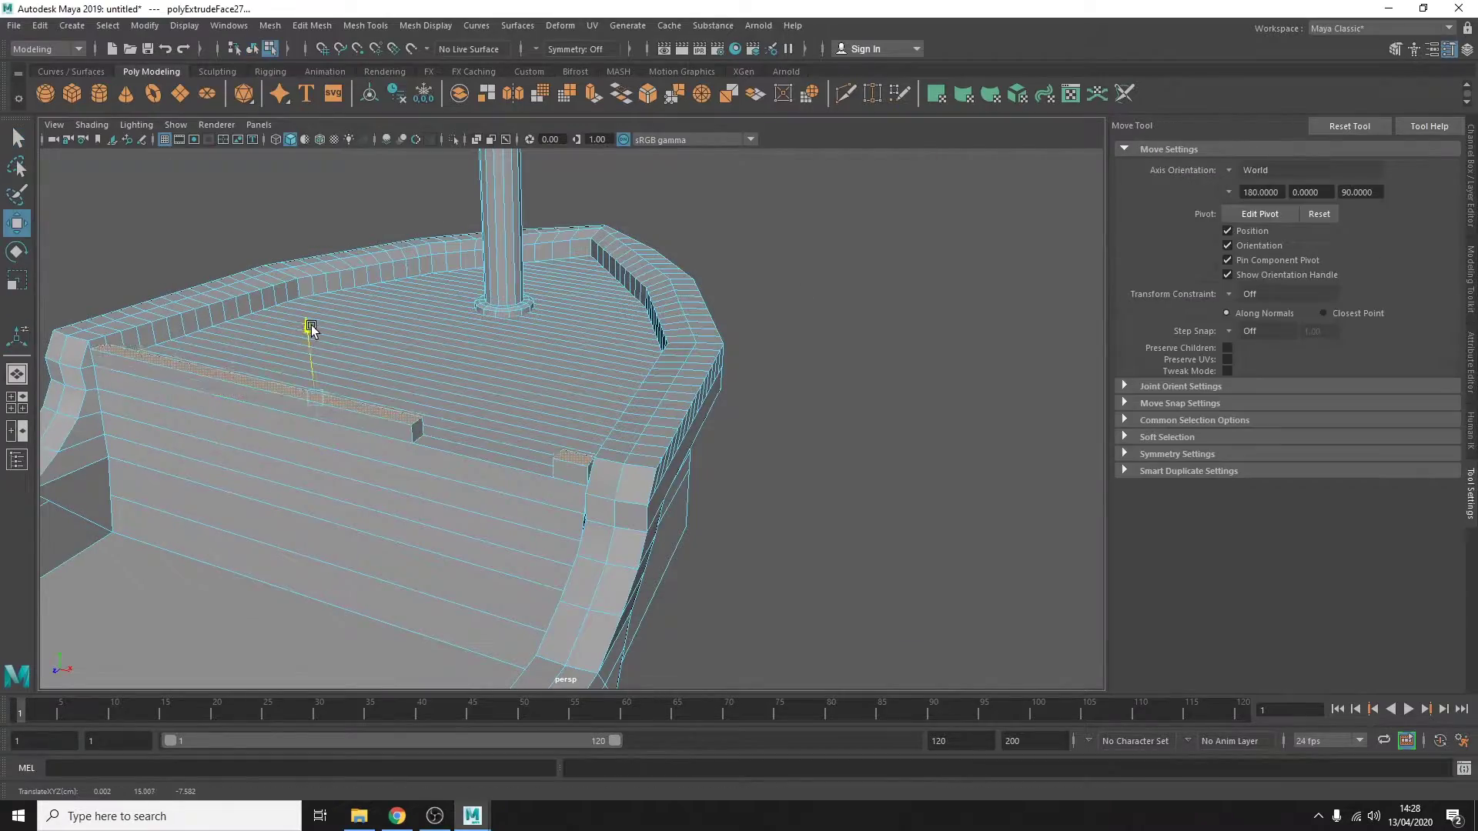
Connect the selected faces along the hull side to add edges there.
left_click_drag(307, 330, 314, 423, "alt")
mouse_move(466, 398)
left_mouse_down("alt")
mouse_move(907, 383)
mouse_move(885, 370)
left_mouse_up("alt")
scroll(798, 462, "up", 5)
left_click(699, 500)
left_click(270, 25)
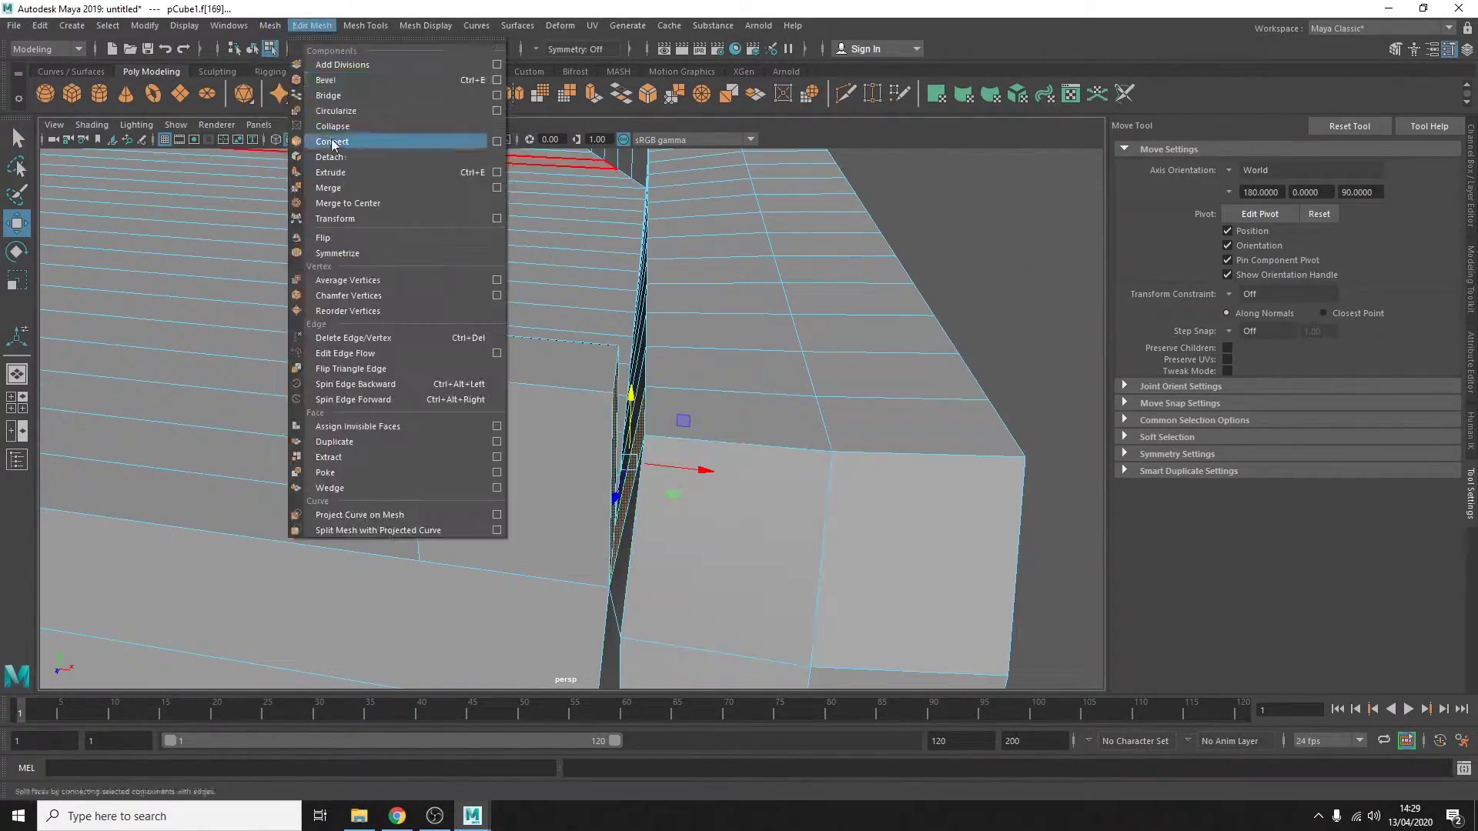
left_click(323, 138)
left_click(562, 297)
mouse_move(562, 296)
left_mouse_down("alt")
mouse_move(760, 324)
mouse_move(554, 307)
mouse_move(801, 363)
mouse_move(435, 423)
left_mouse_up("alt")
right_click_drag(435, 423, 416, 645, "shift")
left_click(311, 26)
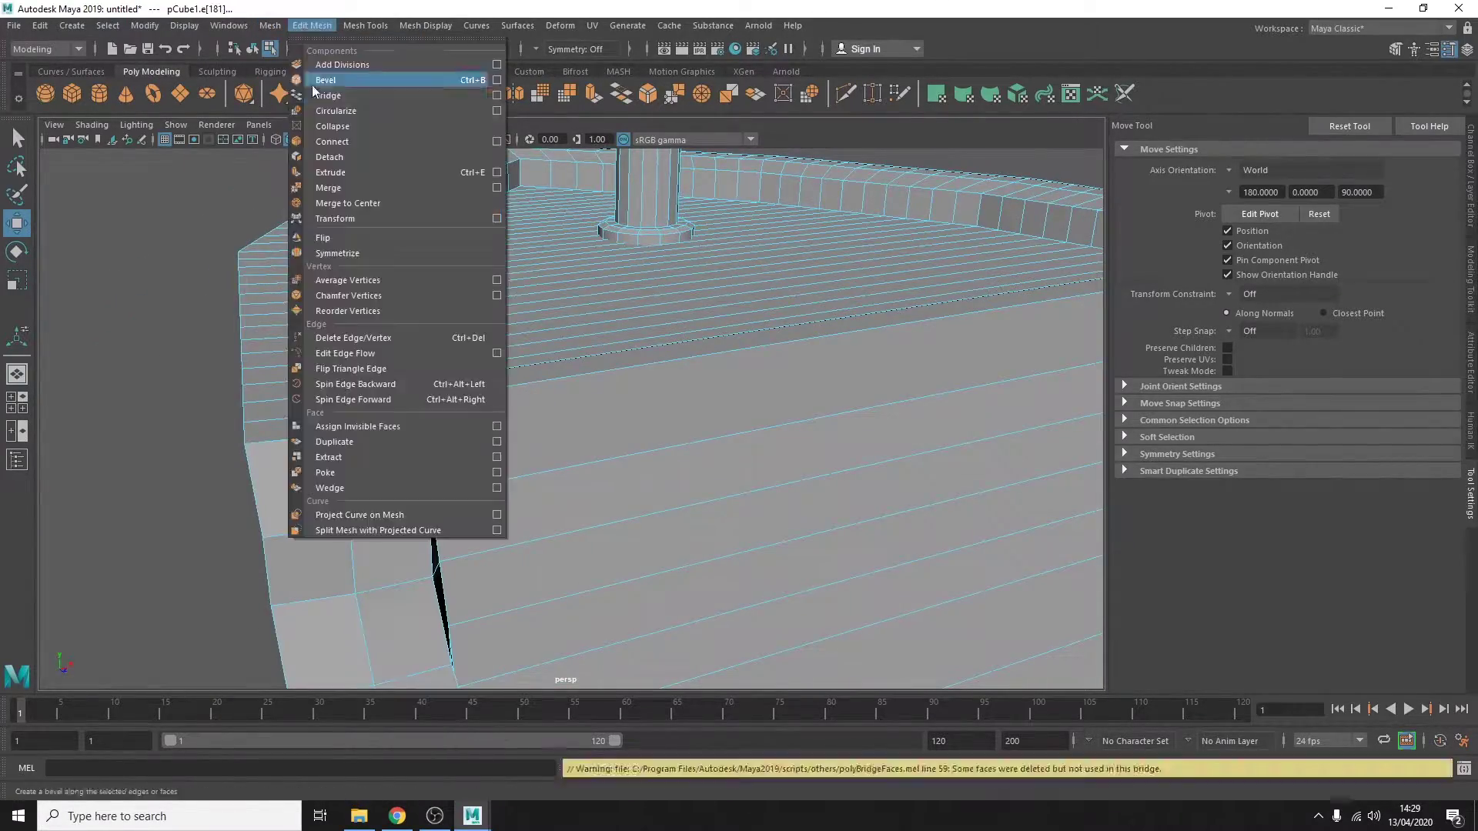
left_click(769, 364)
mouse_move(770, 363)
left_mouse_down("alt")
mouse_move(683, 397)
mouse_move(658, 326)
mouse_move(628, 353)
mouse_move(538, 308)
left_mouse_up("alt")
Add edge loops along the deck railing and select alternating railing top faces.
left_click(364, 25)
left_click(384, 126)
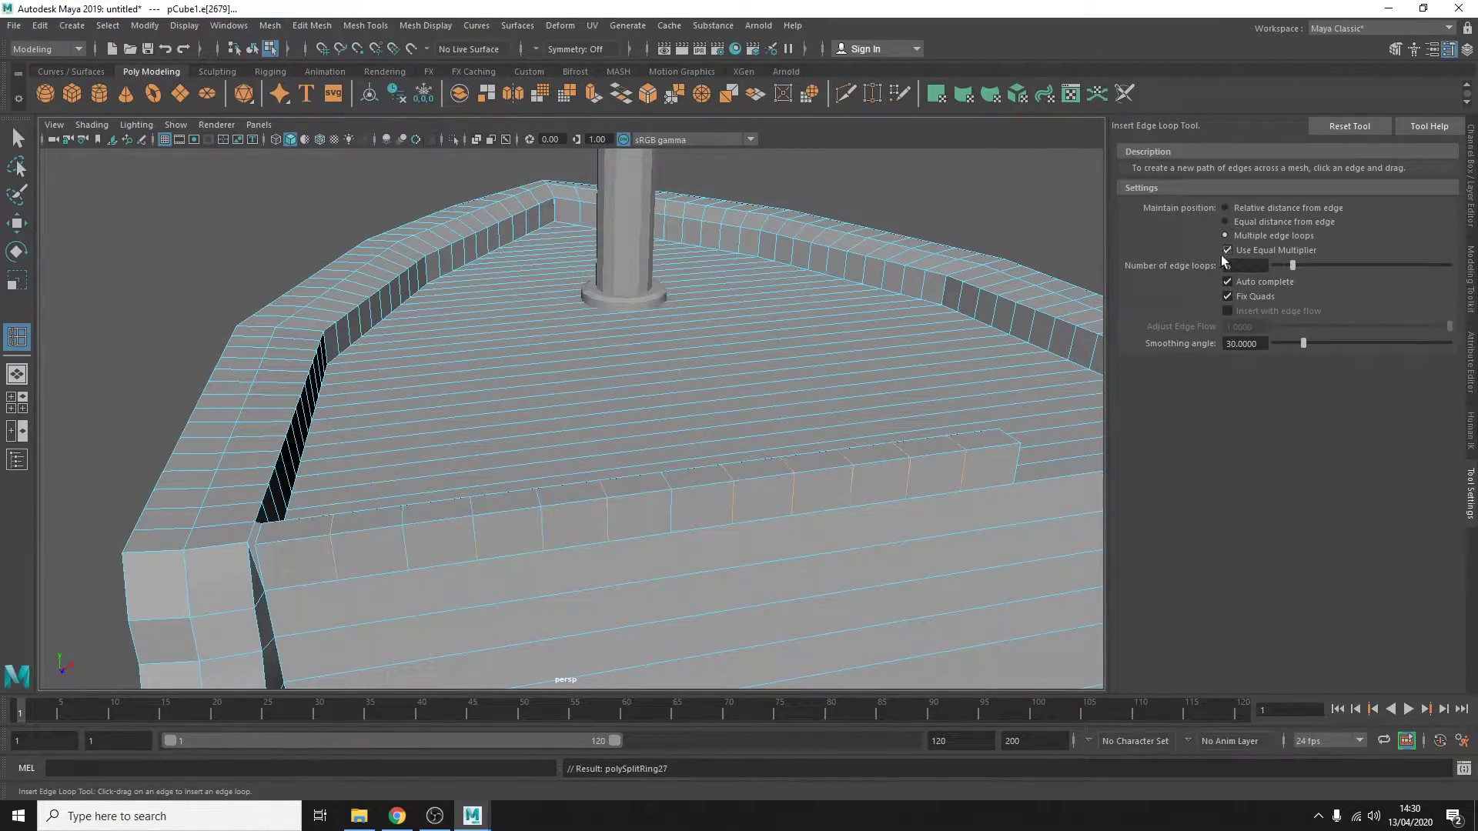
mouse_move(586, 506)
left_mouse_down("alt")
mouse_move(739, 321)
mouse_move(330, 389)
left_mouse_up("alt")
right_click_drag(330, 389, 330, 429)
left_click(362, 546)
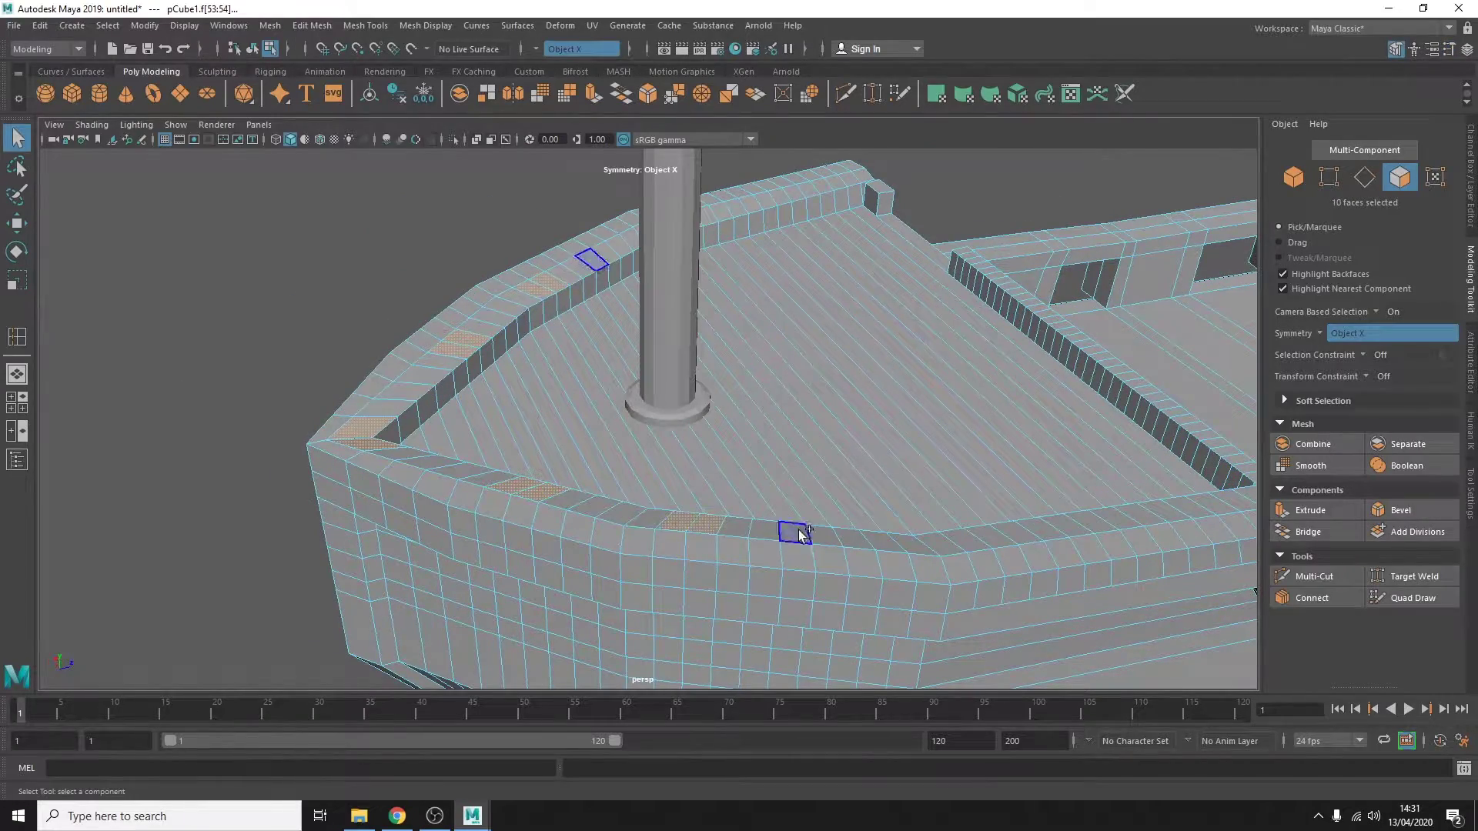
left_click(1014, 542, "shift")
left_click_drag(1014, 541, 480, 523, "alt")
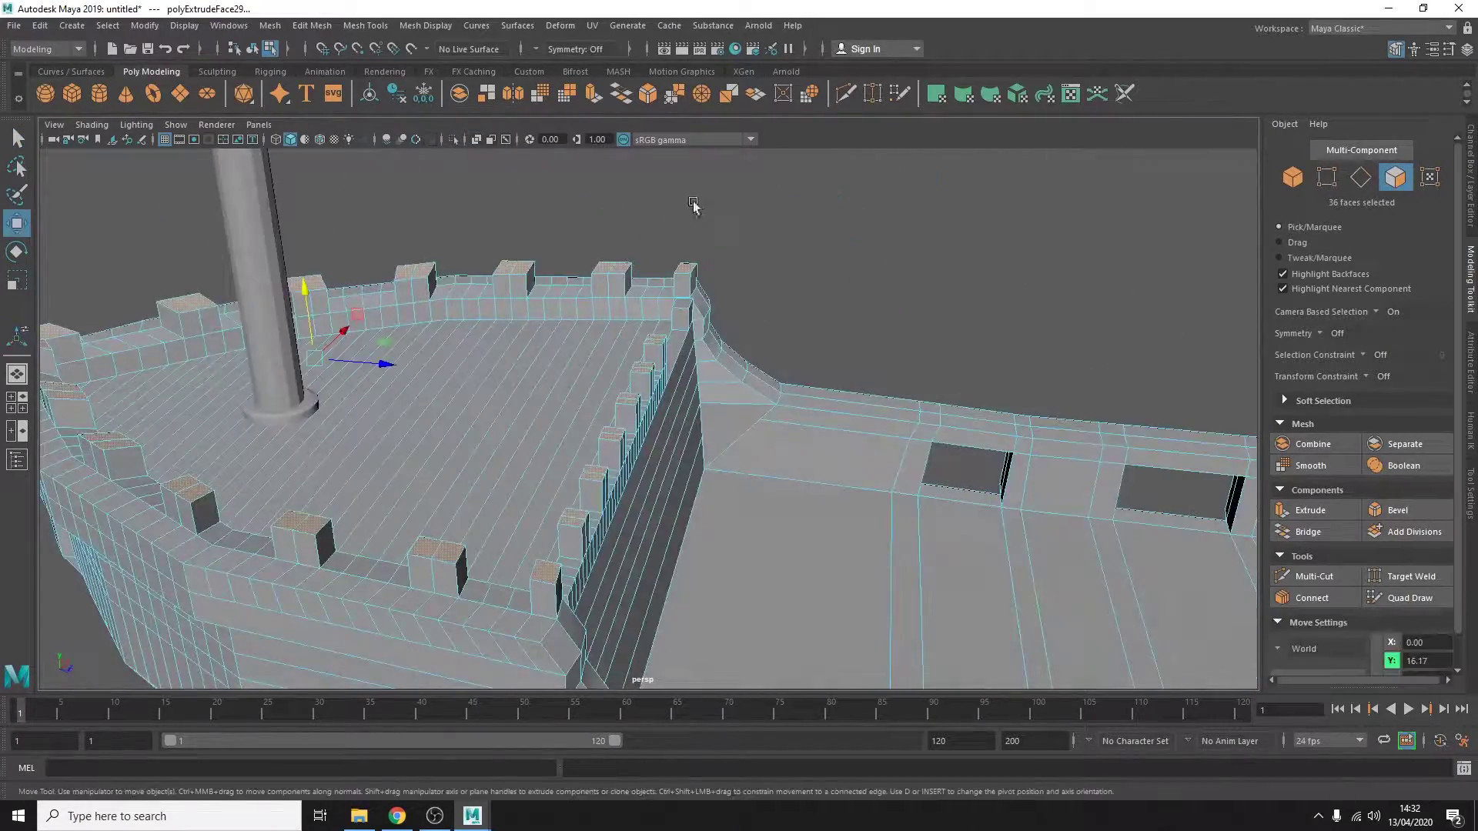
Raise the extruded railing posts higher, then undo the height and scaling changes.
left_click_drag(693, 206, 758, 335, "alt")
key("ctrl+z")
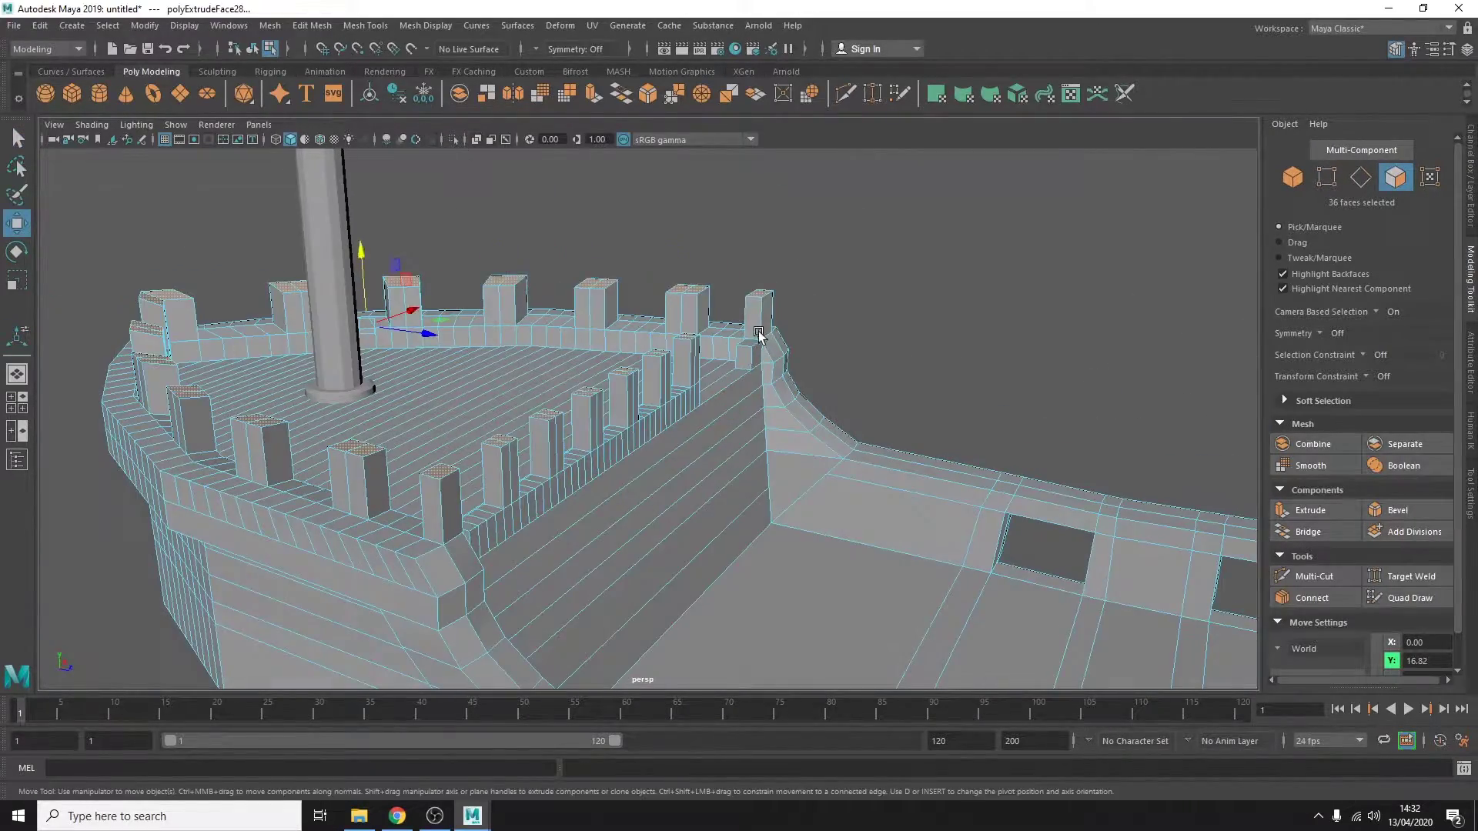
key("ctrl+z")
mouse_move(361, 228)
left_mouse_down("alt")
mouse_move(733, 238)
mouse_move(993, 265)
left_mouse_up("alt")
key("ctrl+z")
key("w")
left_click_drag(812, 318, 339, 419, "alt")
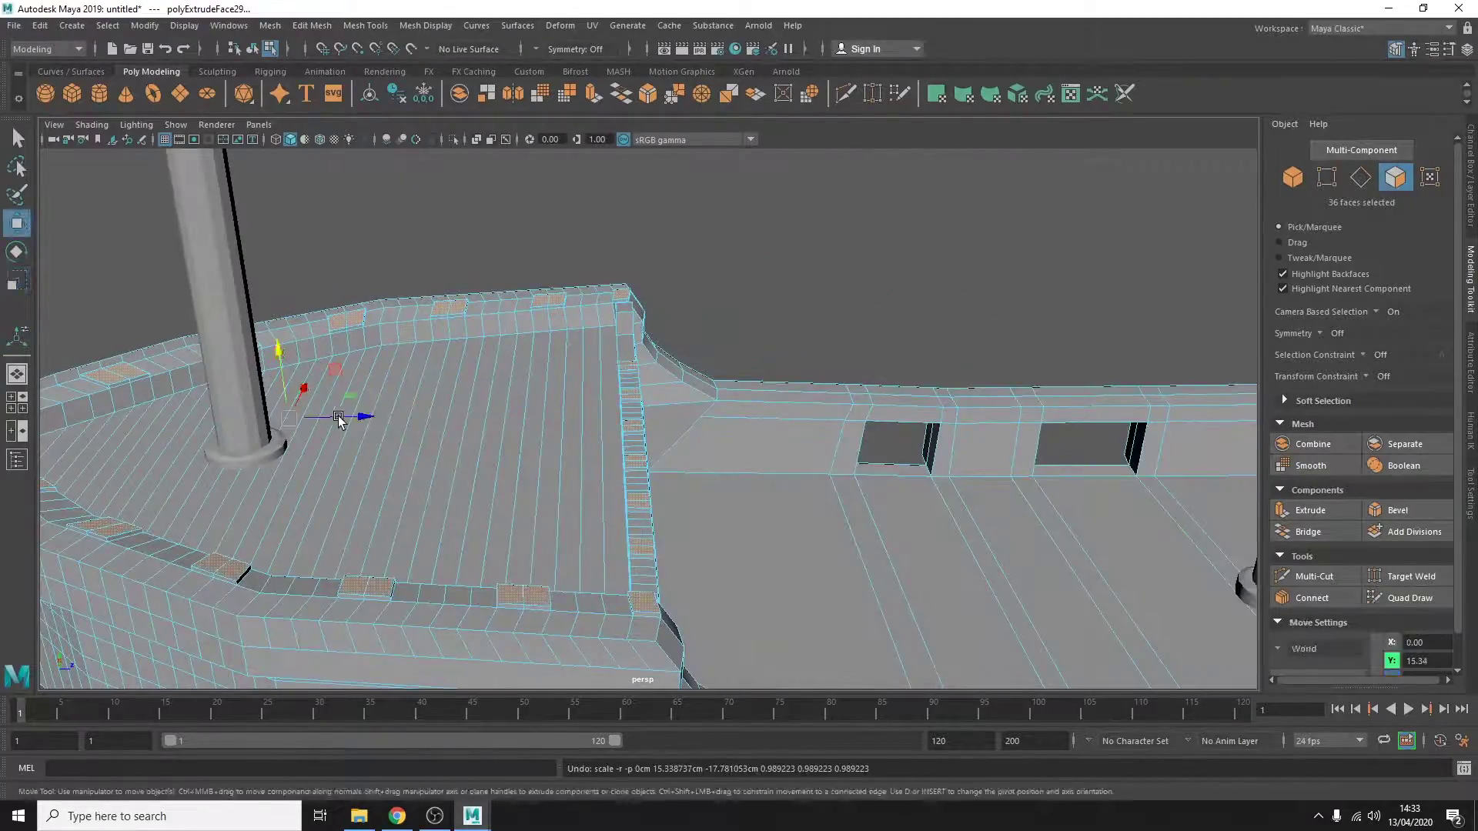
key("ctrl+z")
left_click_drag(728, 214, 787, 262, "alt")
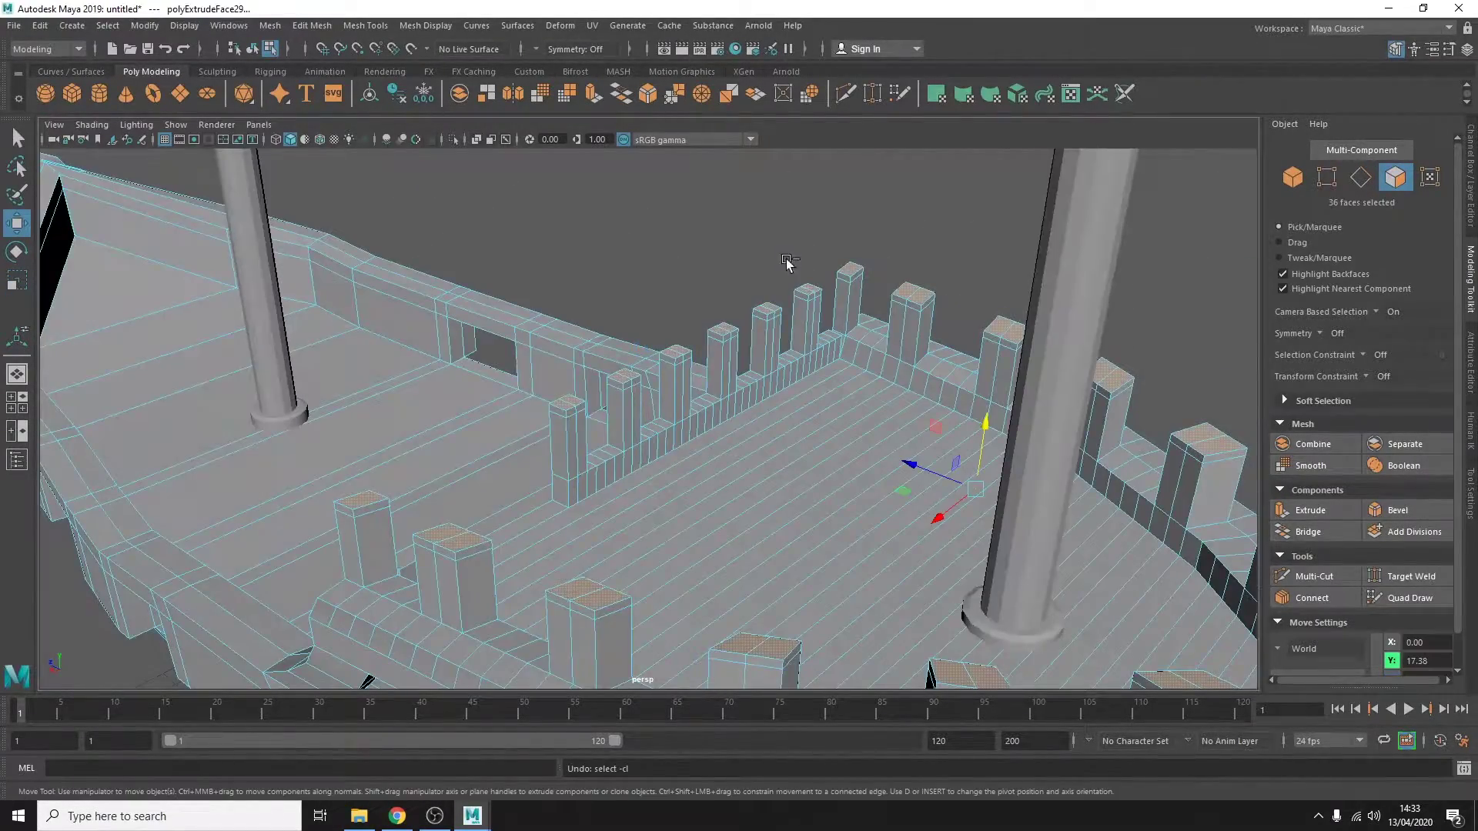
Bridge the facing sides of neighbouring posts into a horizontal handrail.
left_click(563, 416)
left_click_drag(563, 415, 692, 323, "alt")
left_click(810, 264, "shift")
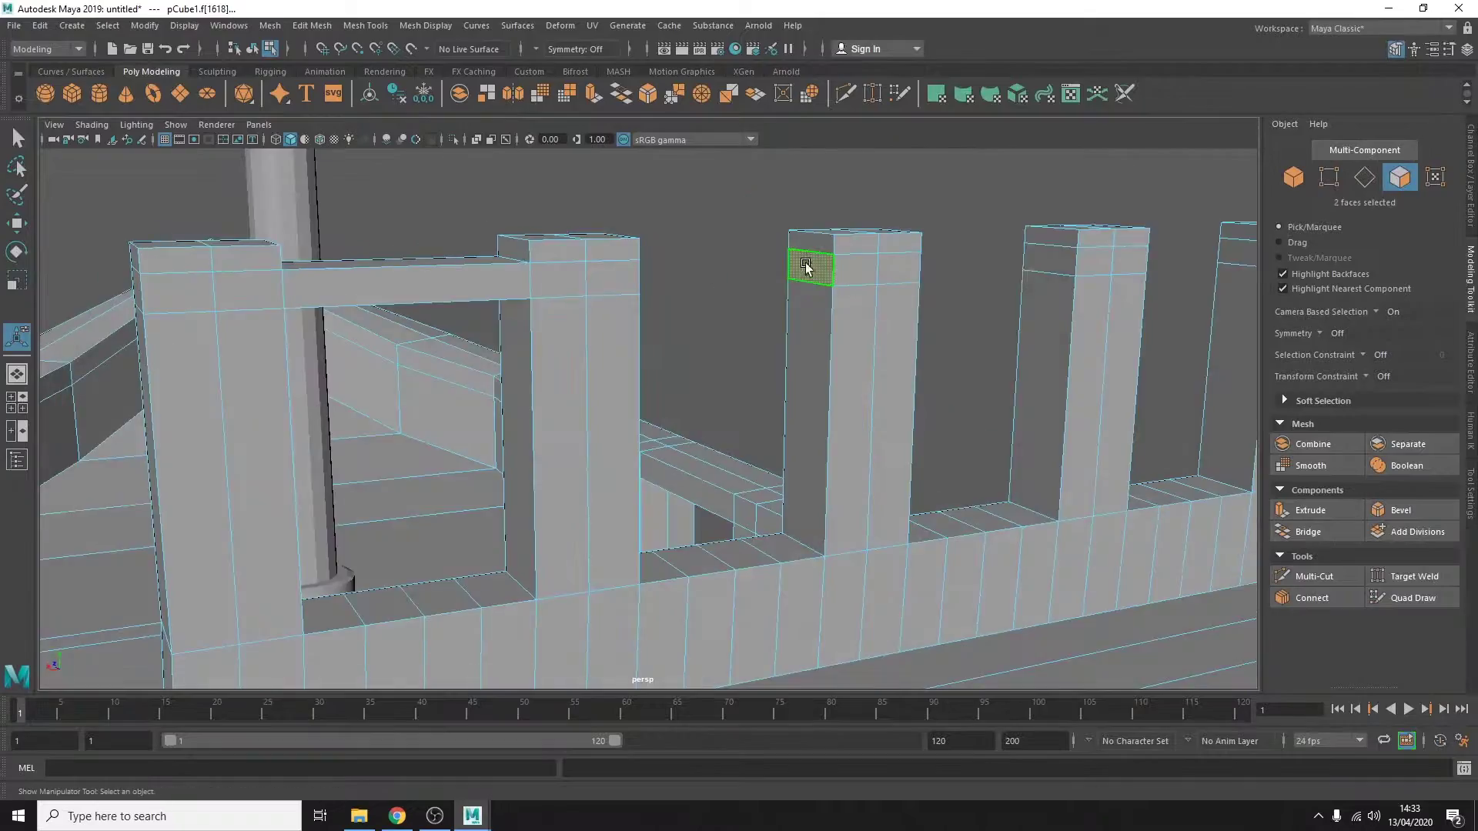
left_click(1308, 531)
left_click_drag(924, 293, 1035, 262, "alt")
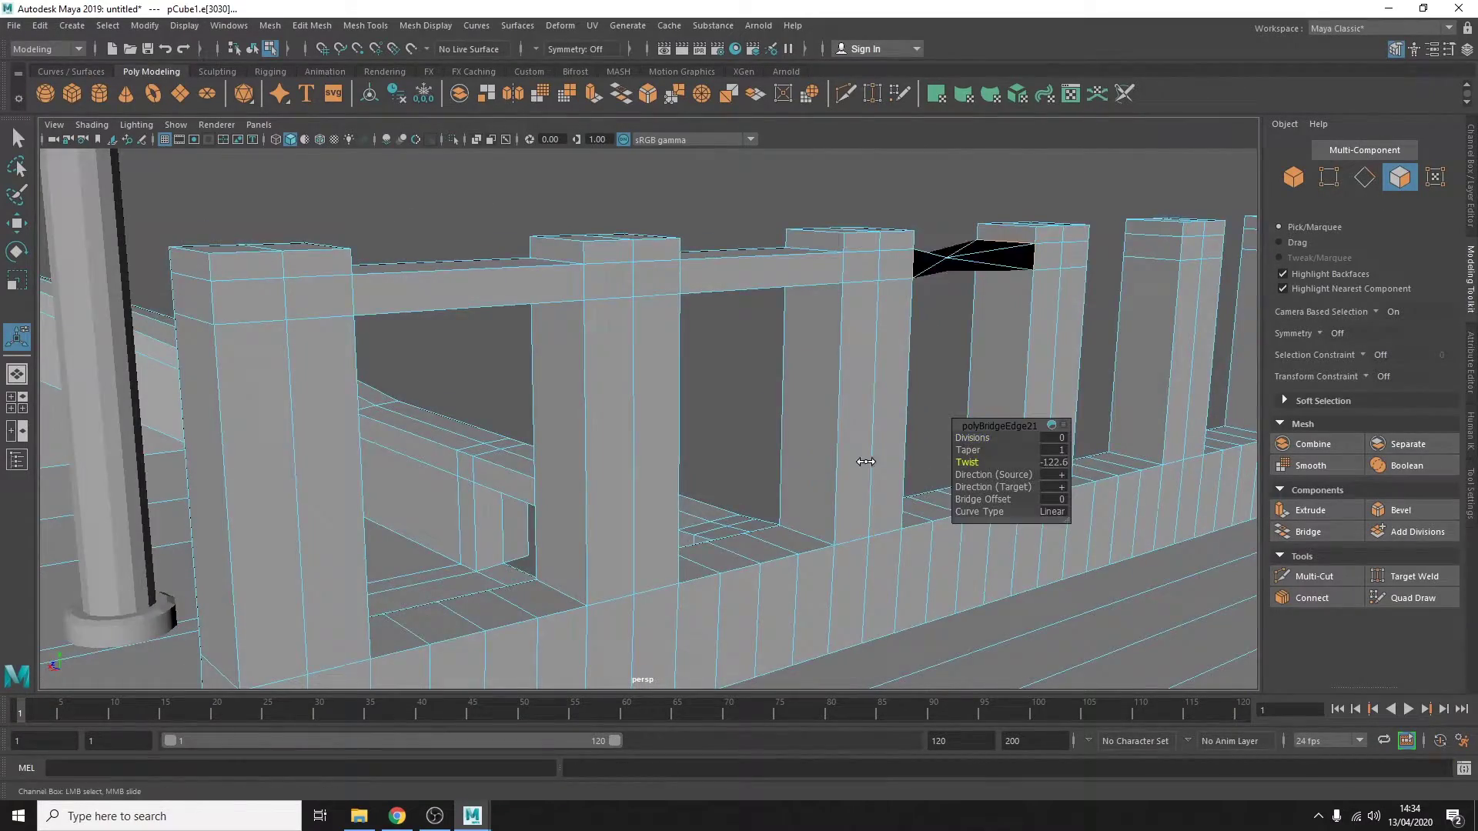
mouse_move(865, 462)
left_mouse_down("alt")
mouse_move(660, 339)
mouse_move(907, 333)
mouse_move(396, 382)
mouse_move(468, 337)
left_mouse_up("alt")
left_click(468, 337)
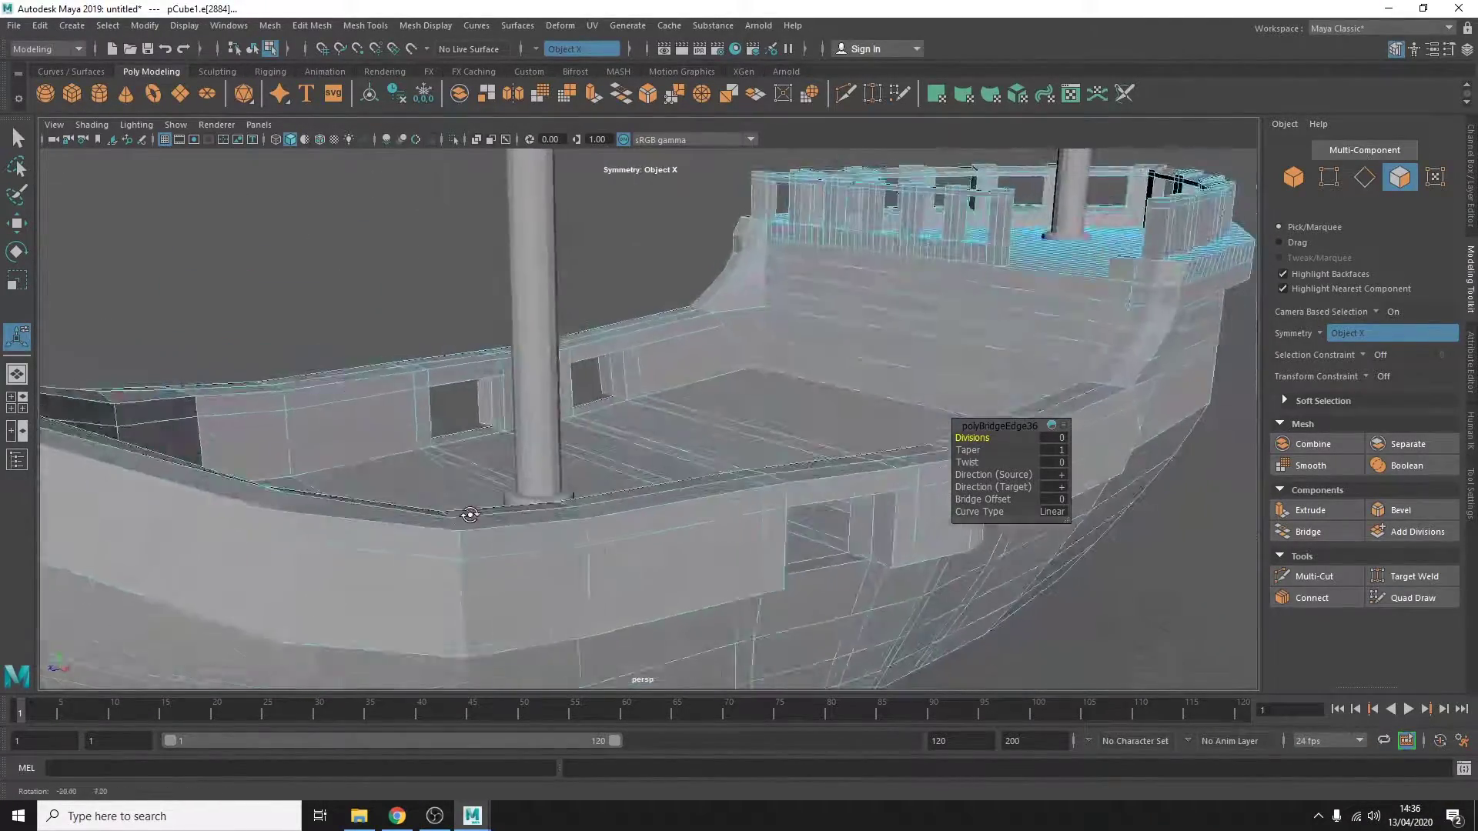
Combine the two stair side beams and duplicate the step board up the stairs.
mouse_move(470, 515)
left_mouse_down("alt")
mouse_move(583, 429)
mouse_move(574, 436)
left_mouse_up("alt")
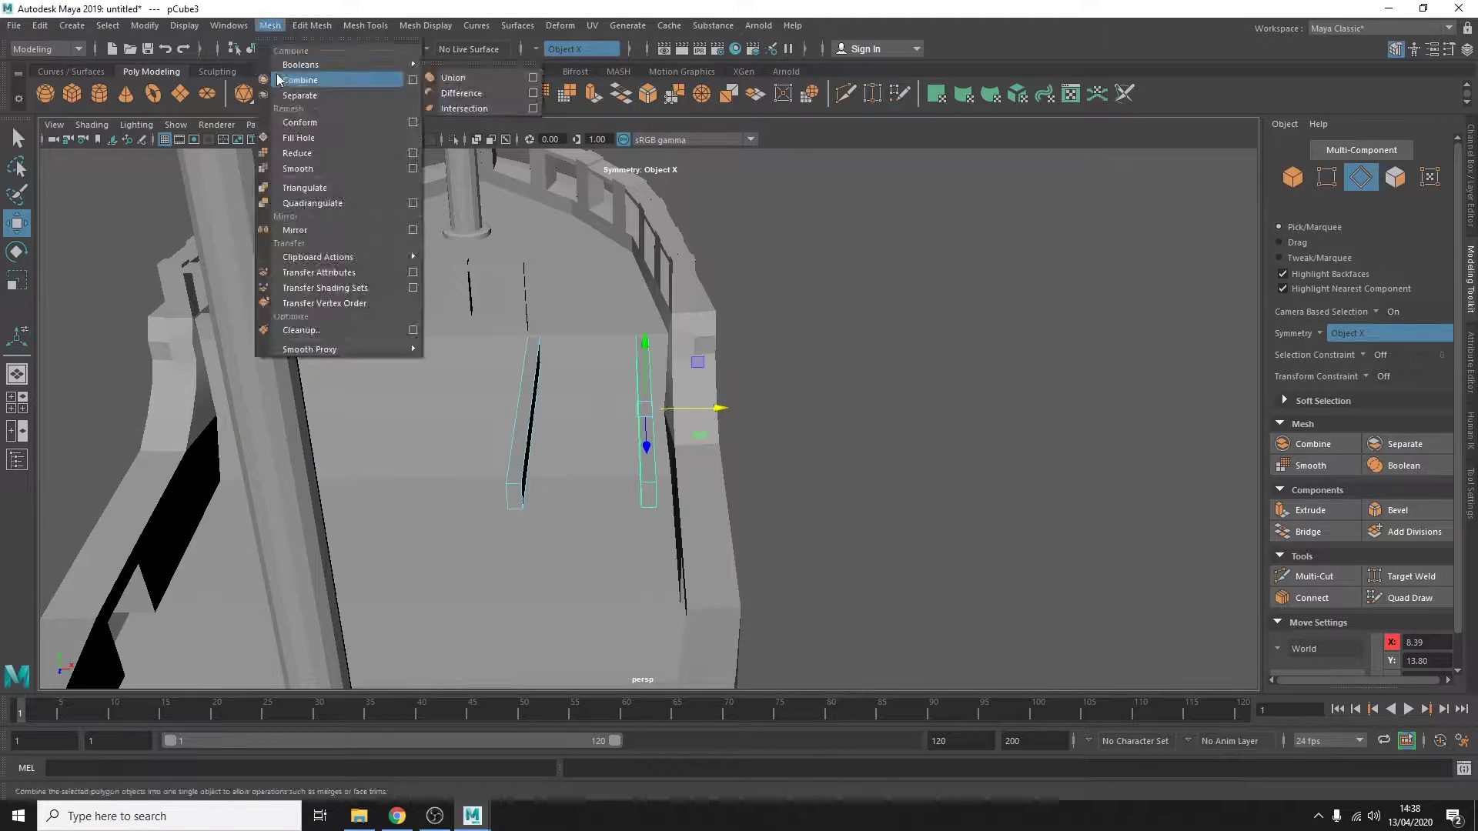
left_click(278, 80)
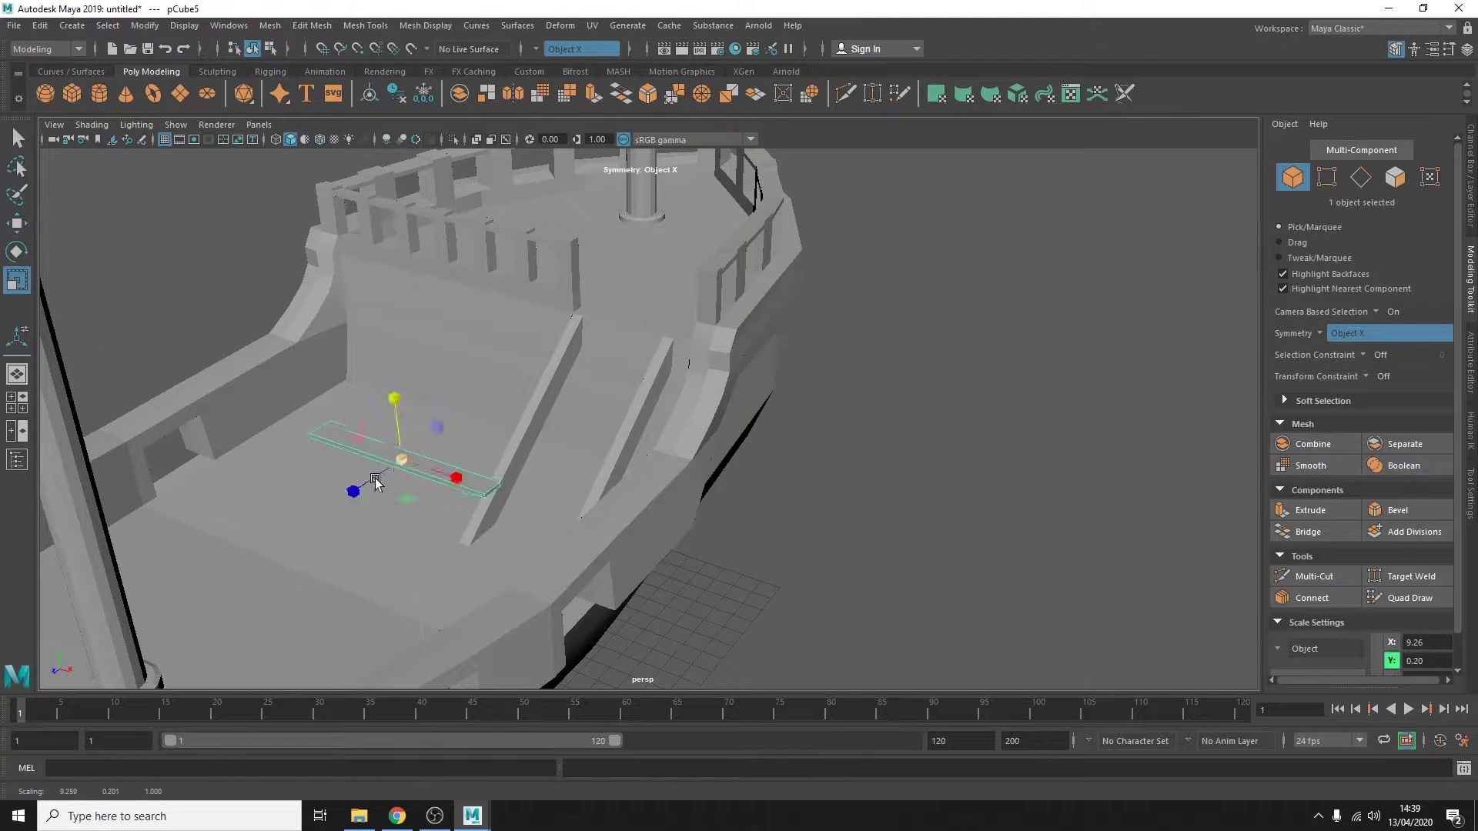
key("ctrl+d")
key("w")
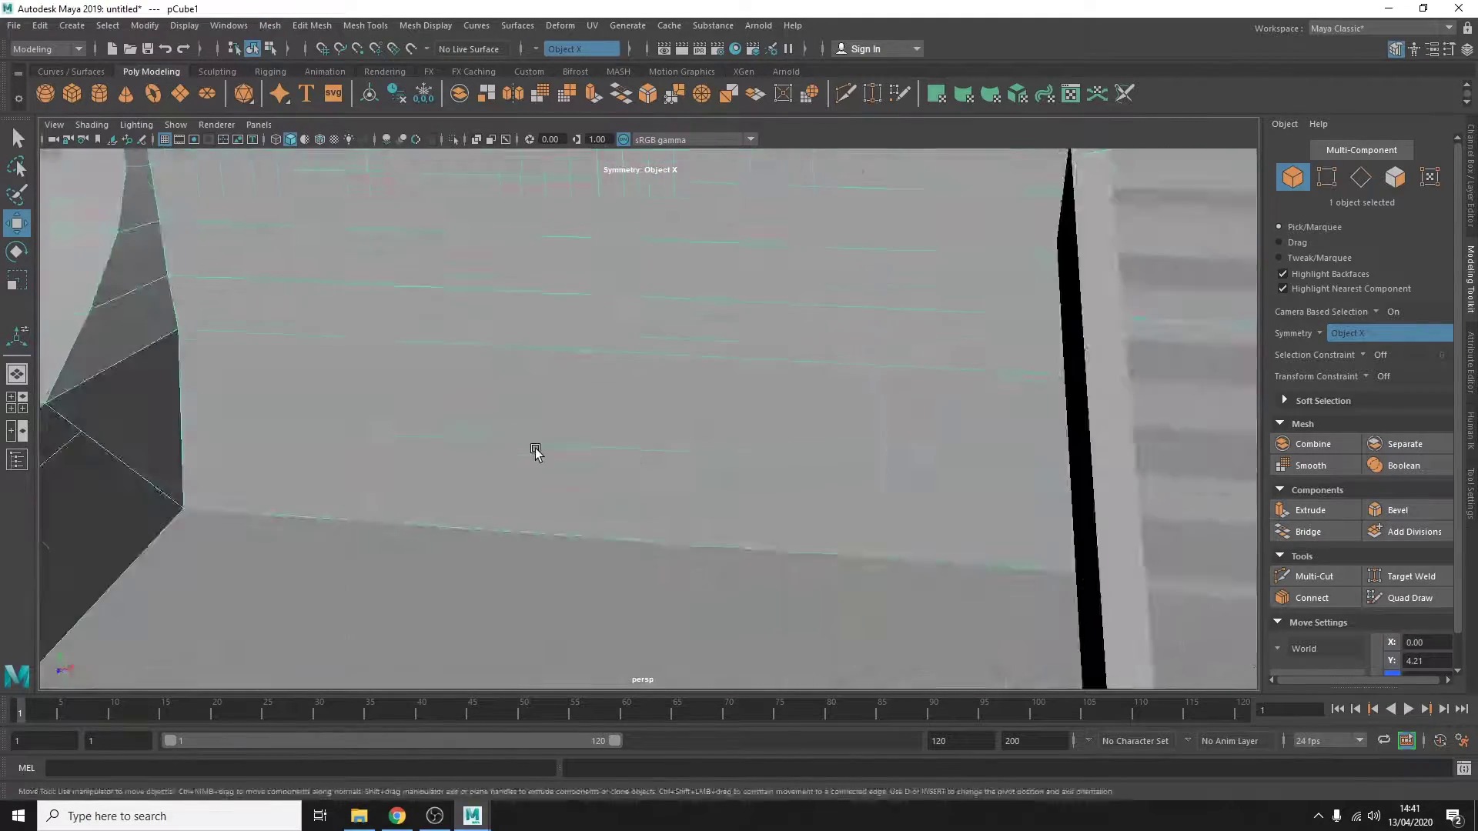
Cut an arched doorway outline into the wall beneath the rear deck with Multi-Cut.
left_click(365, 25)
left_click(308, 169)
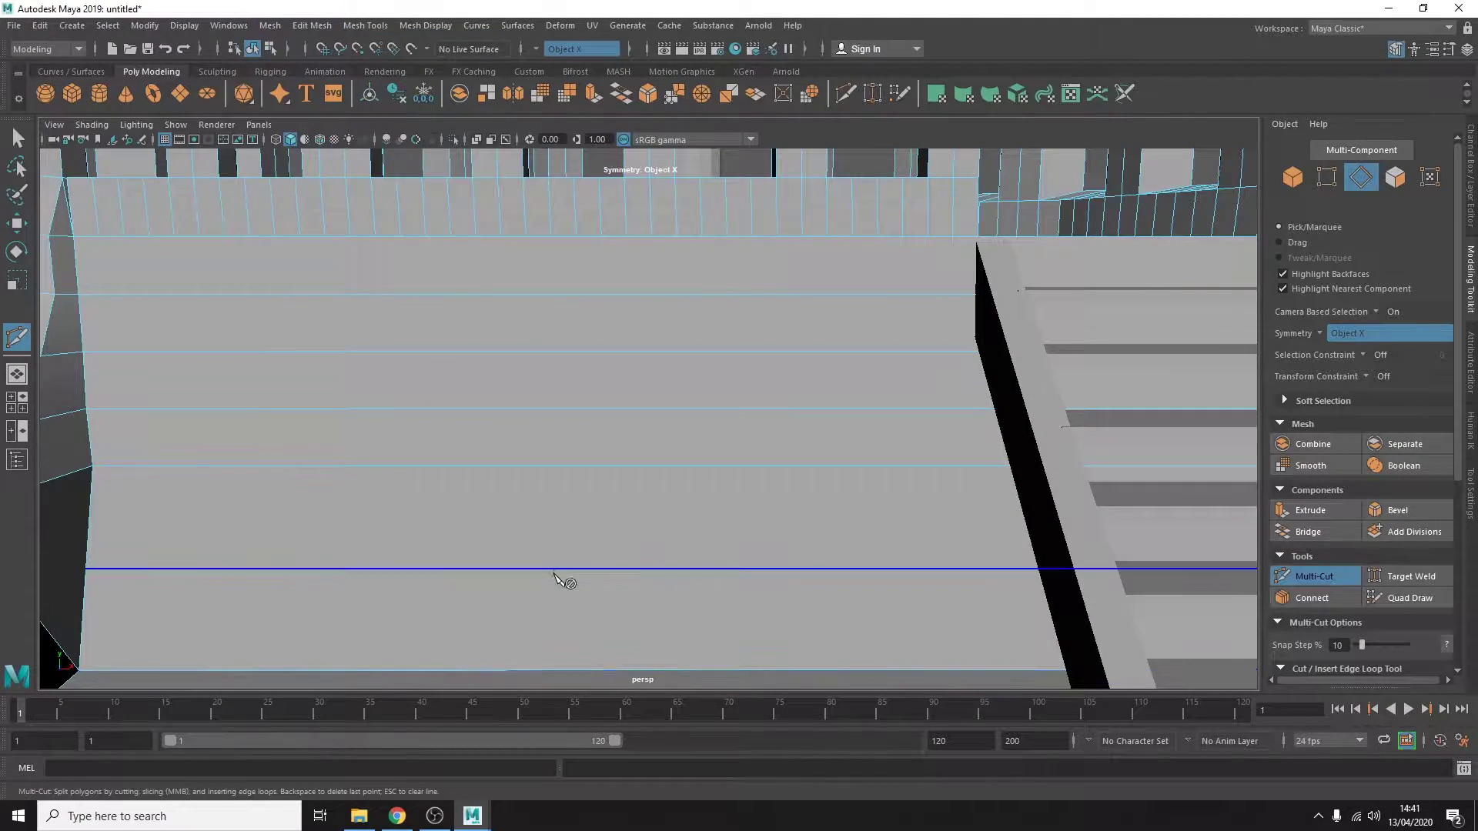
left_click_drag(547, 641, 778, 224, "alt")
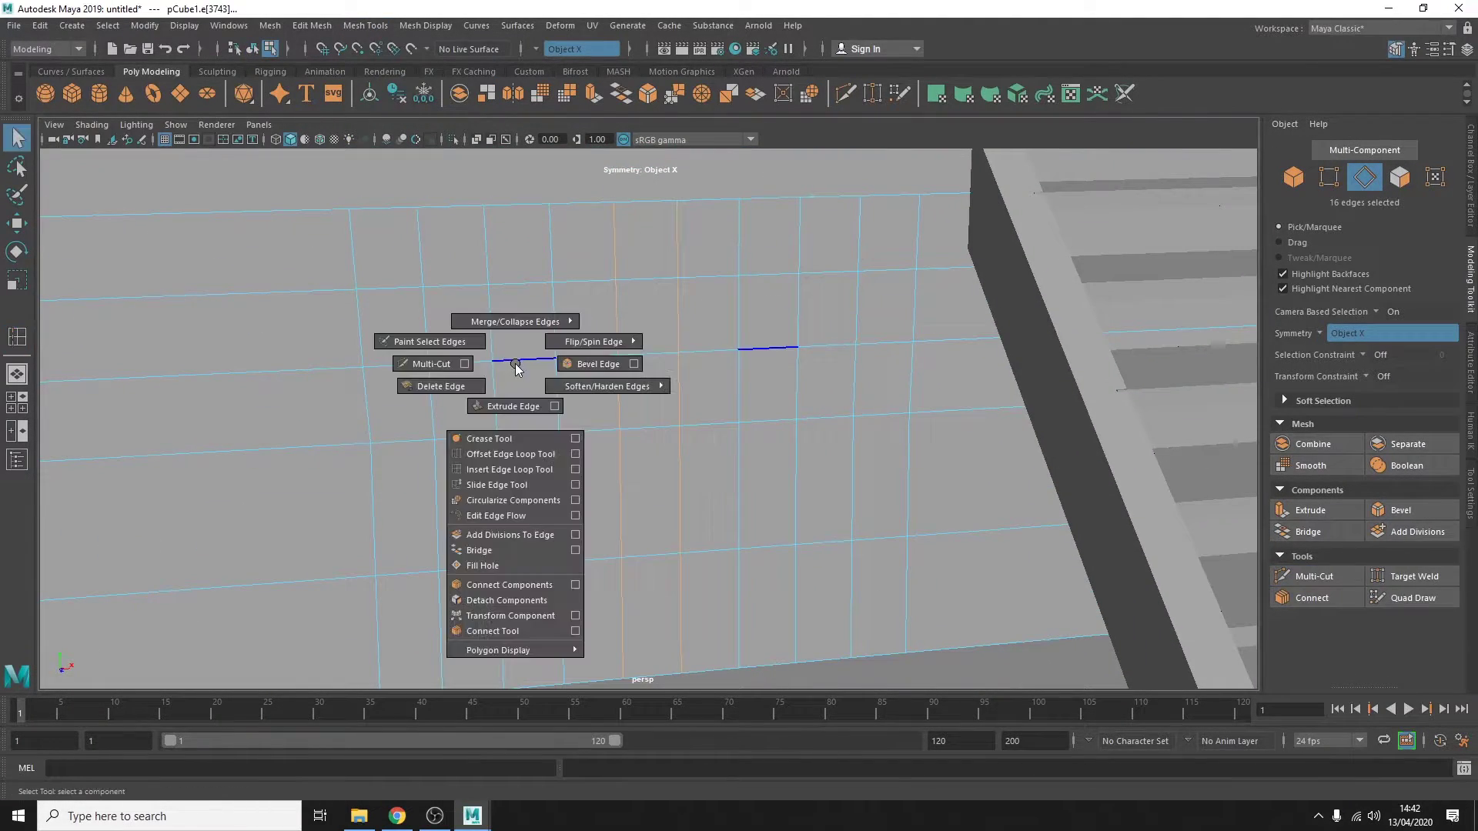
right_click_drag(501, 362, 528, 300, "shift")
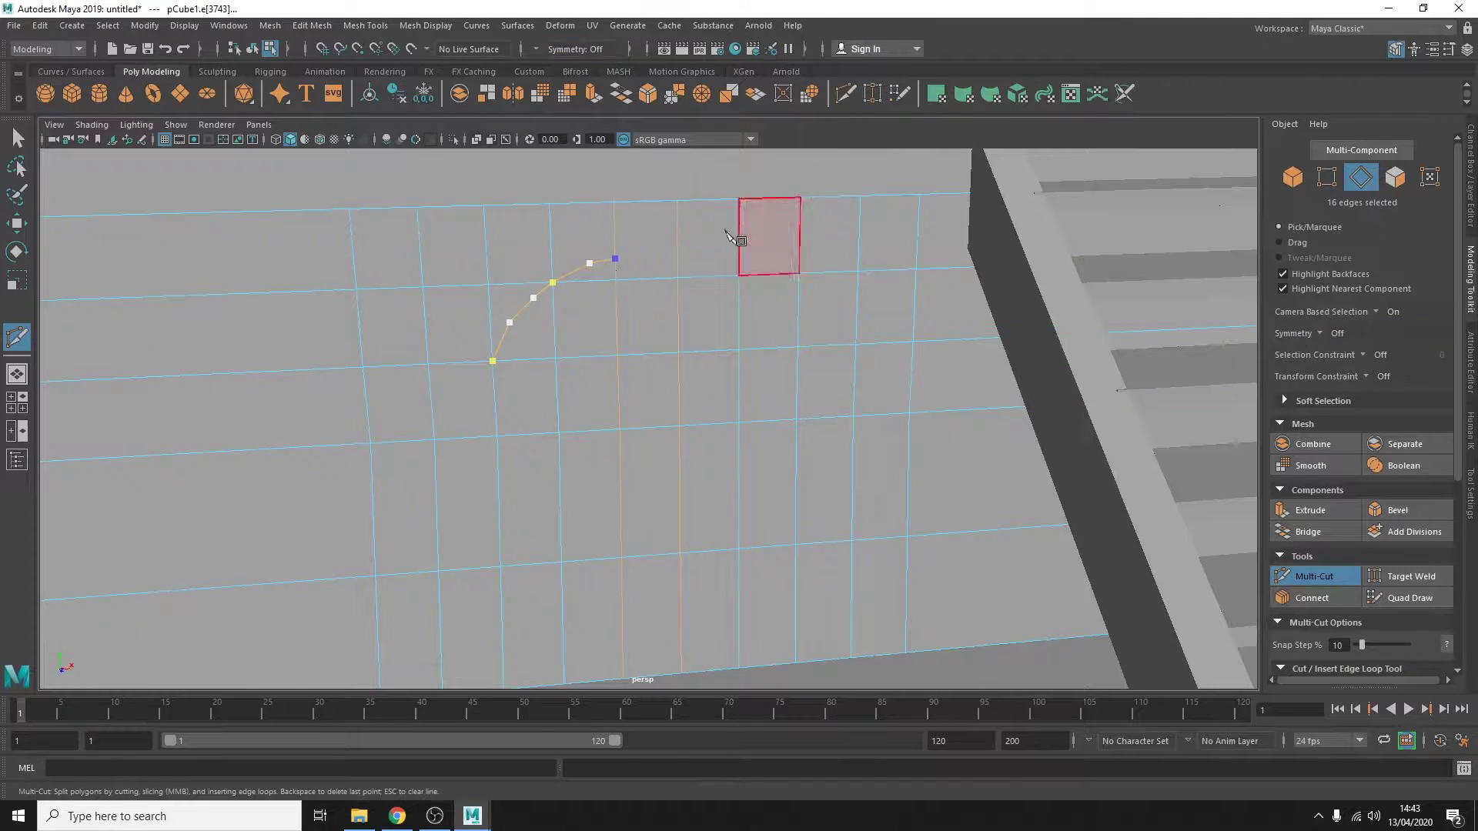
left_click_drag(629, 267, 716, 436, "alt")
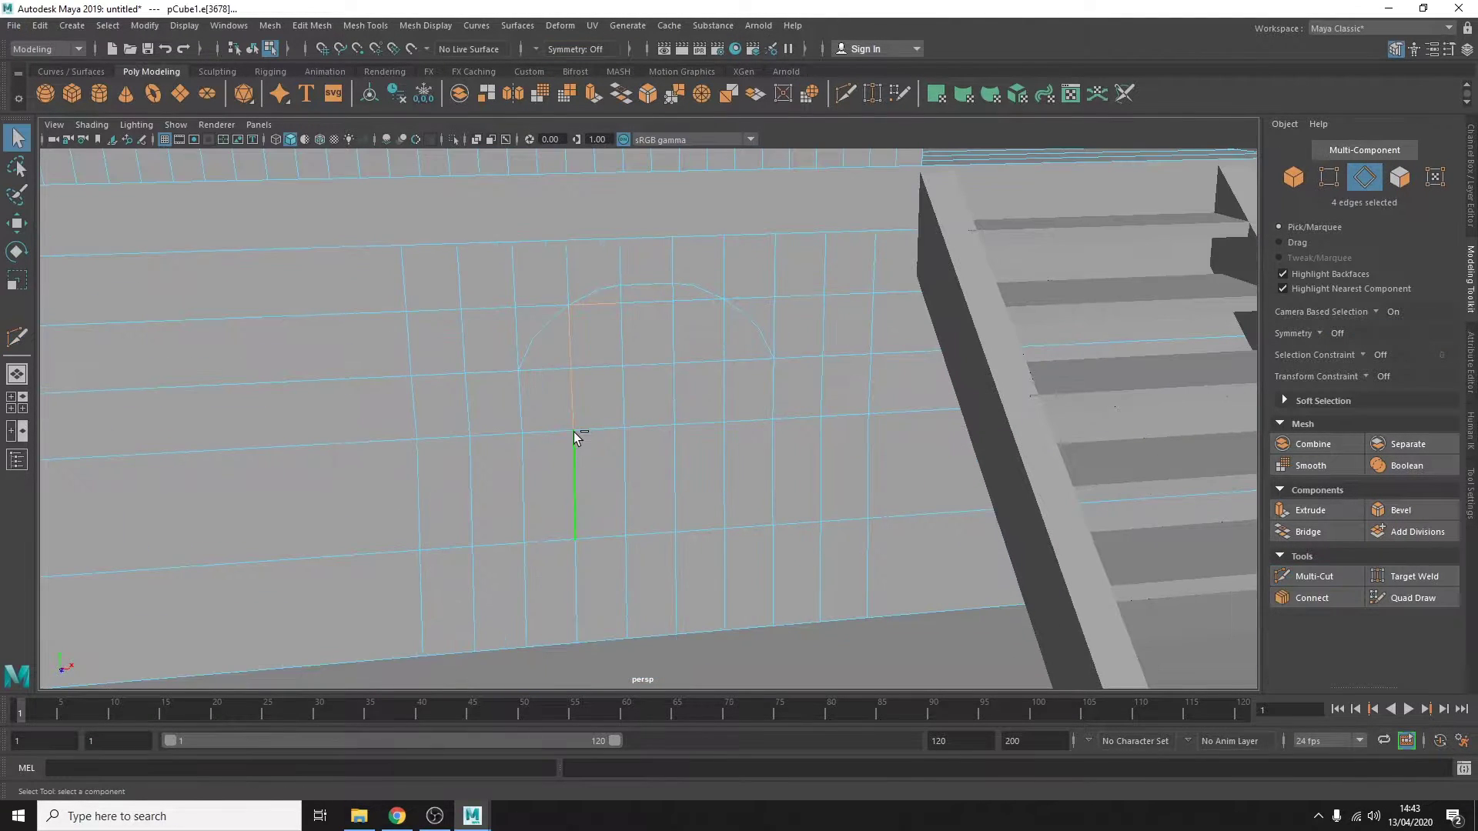
key("q")
left_click_drag(505, 348, 652, 608)
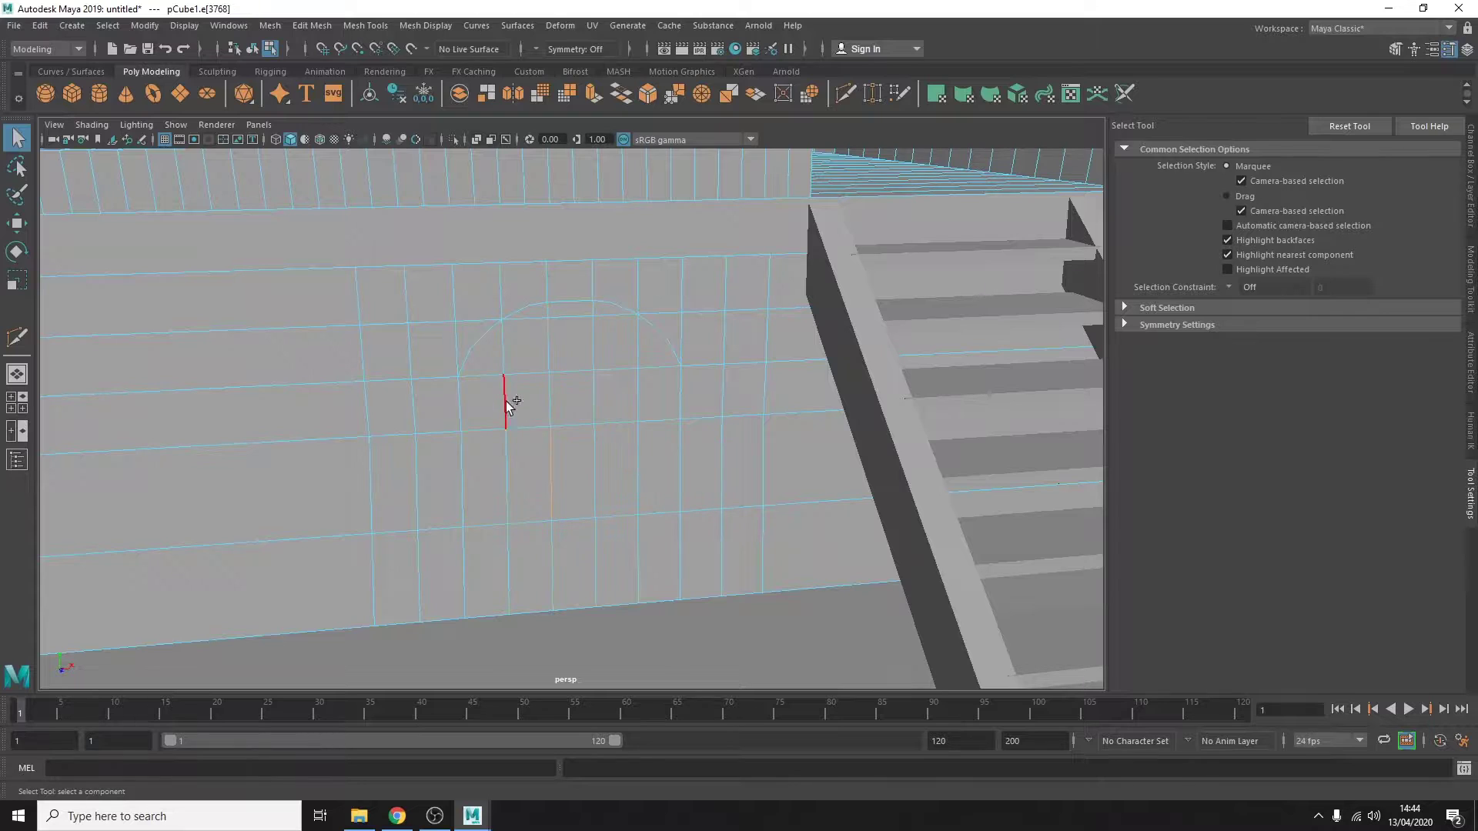
right_click_drag(505, 400, 475, 378, "shift")
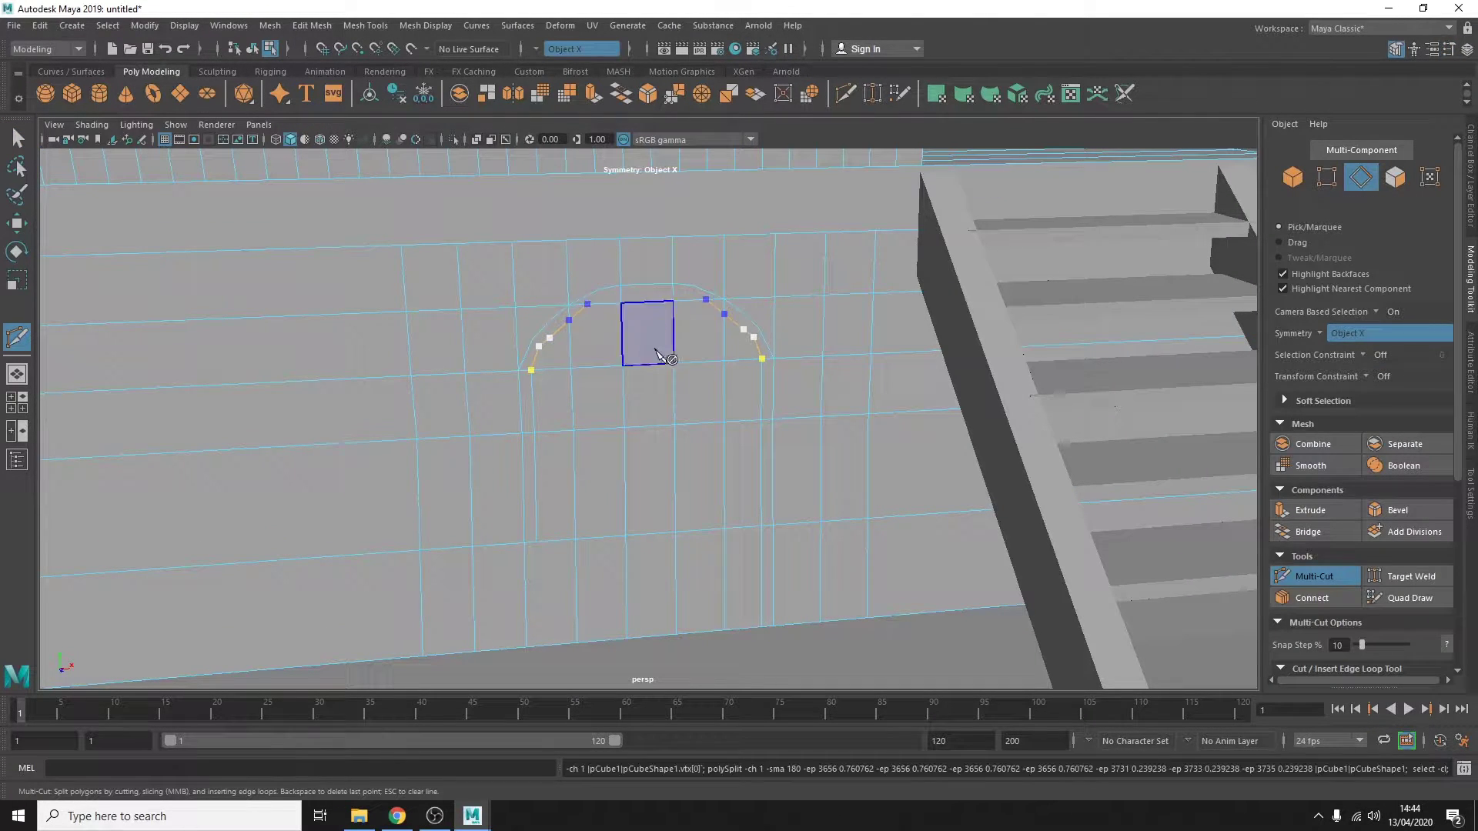
right_click_drag(522, 306, 522, 306, "shift")
Tidy the doorway edges with an edge loop and move the door face inward.
scroll(616, 483, "up", 4)
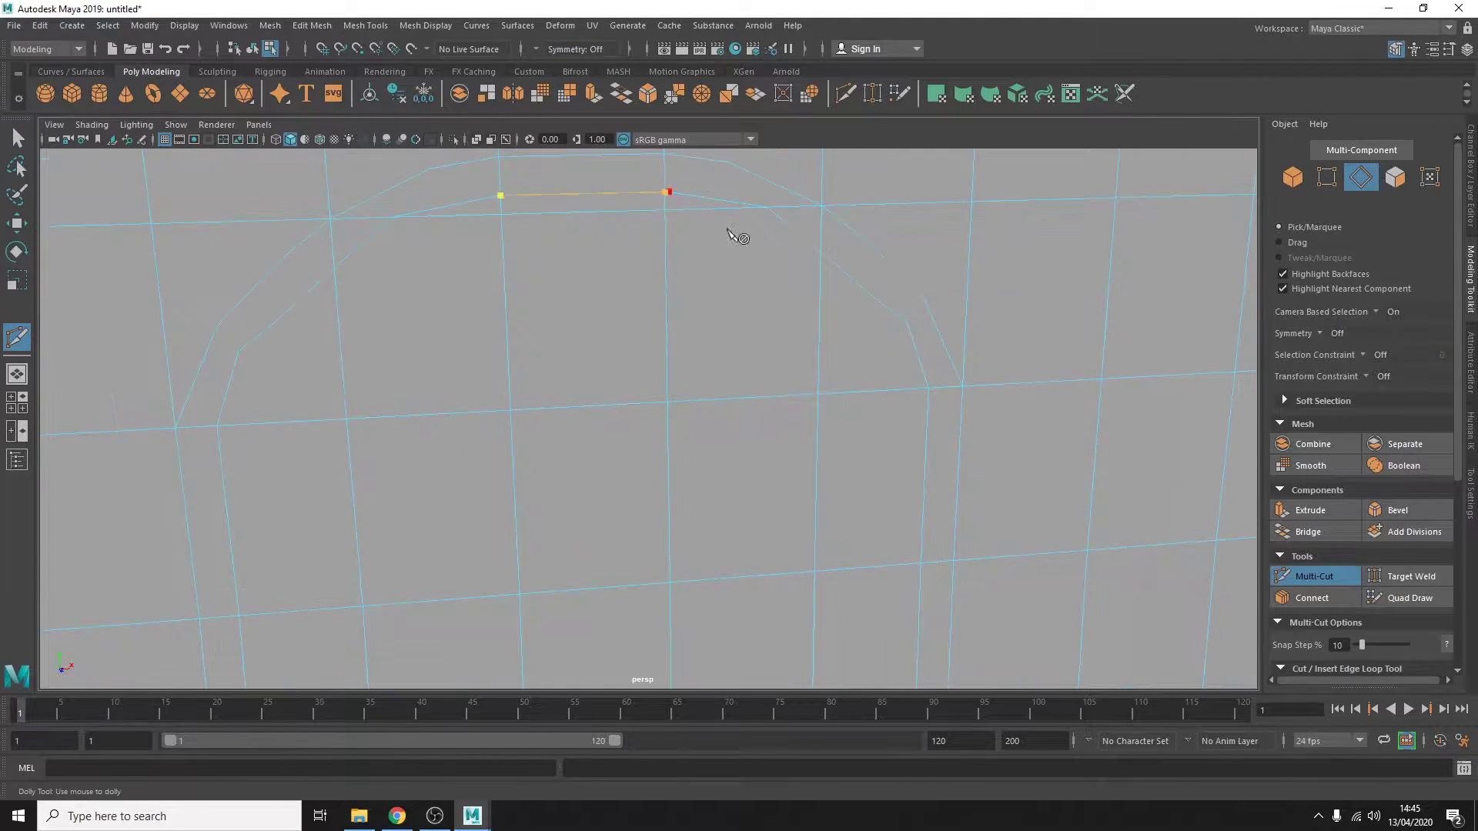
scroll(737, 235, "down", 5)
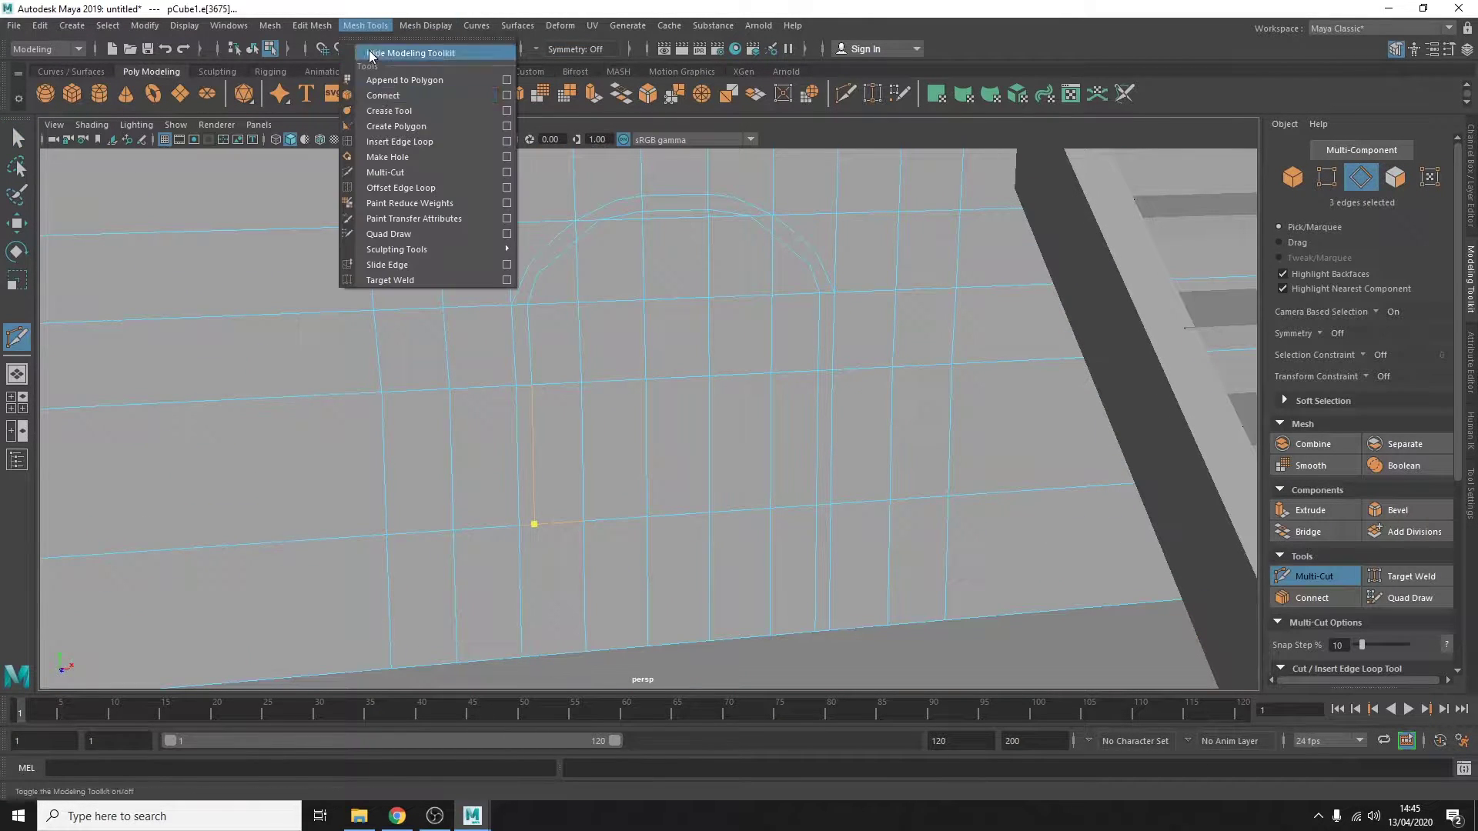
right_click_drag(524, 531, 554, 575)
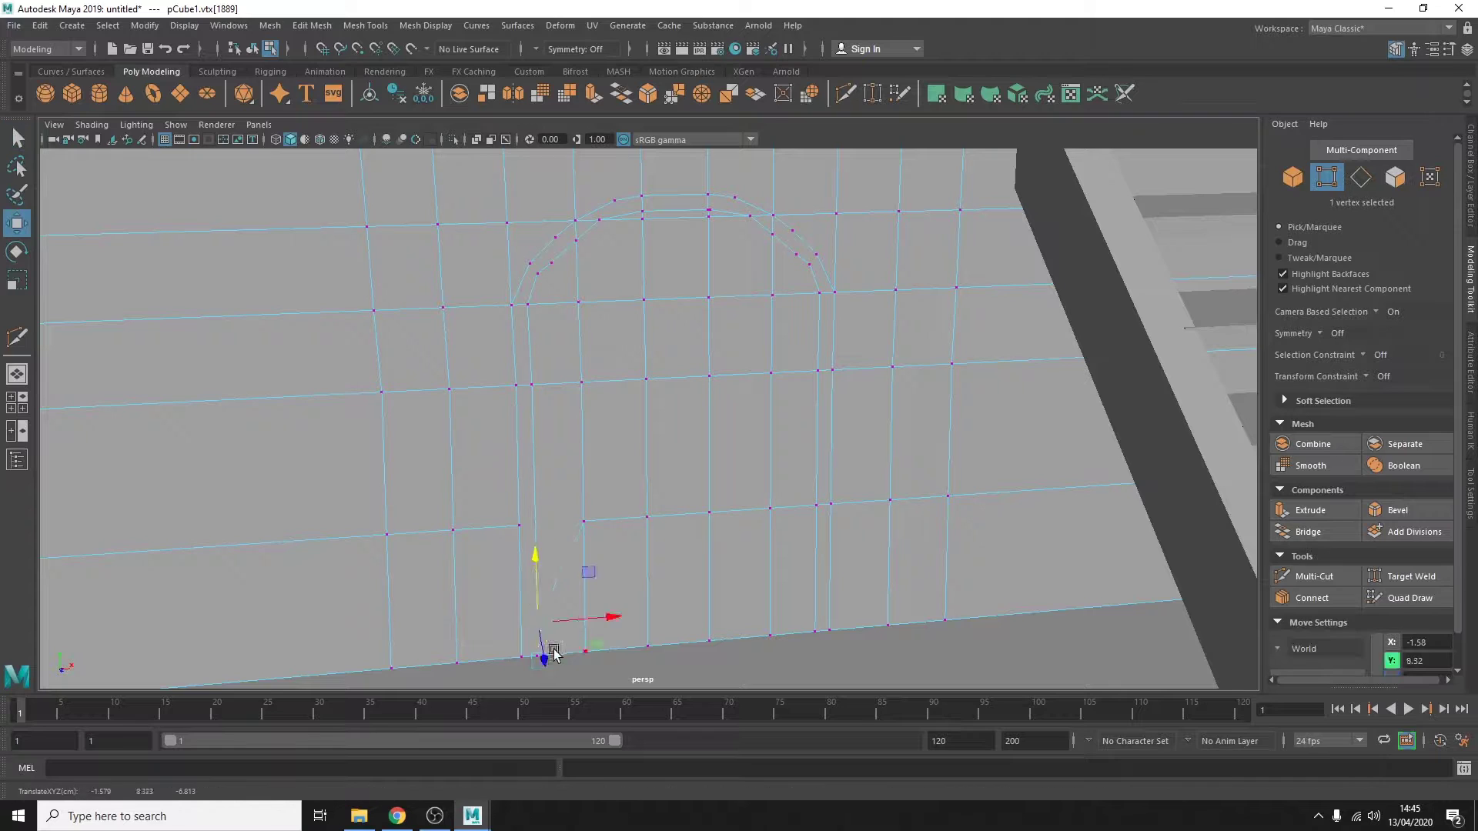
left_click(323, 94)
left_click(366, 26)
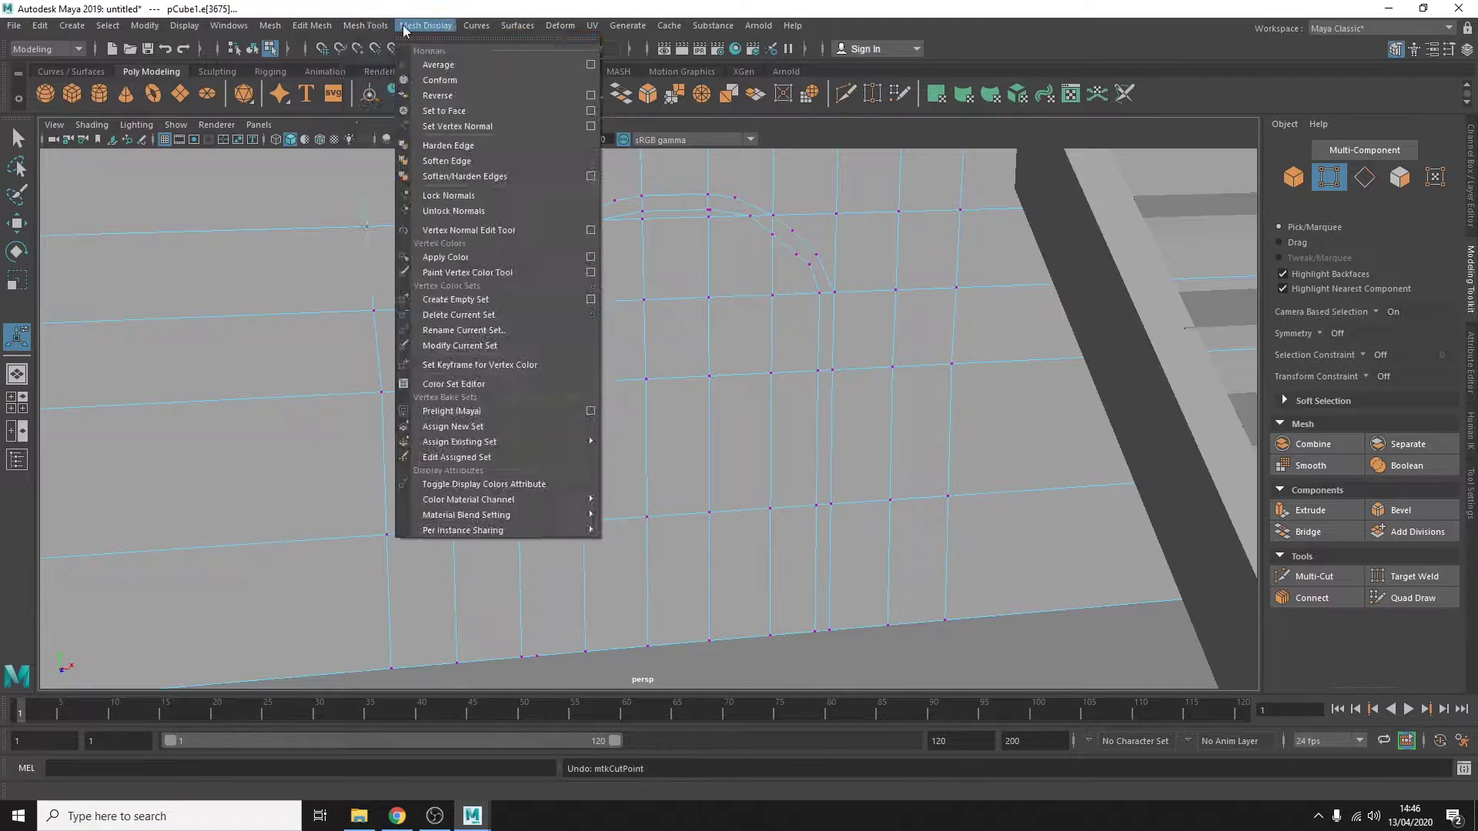
left_click(385, 108)
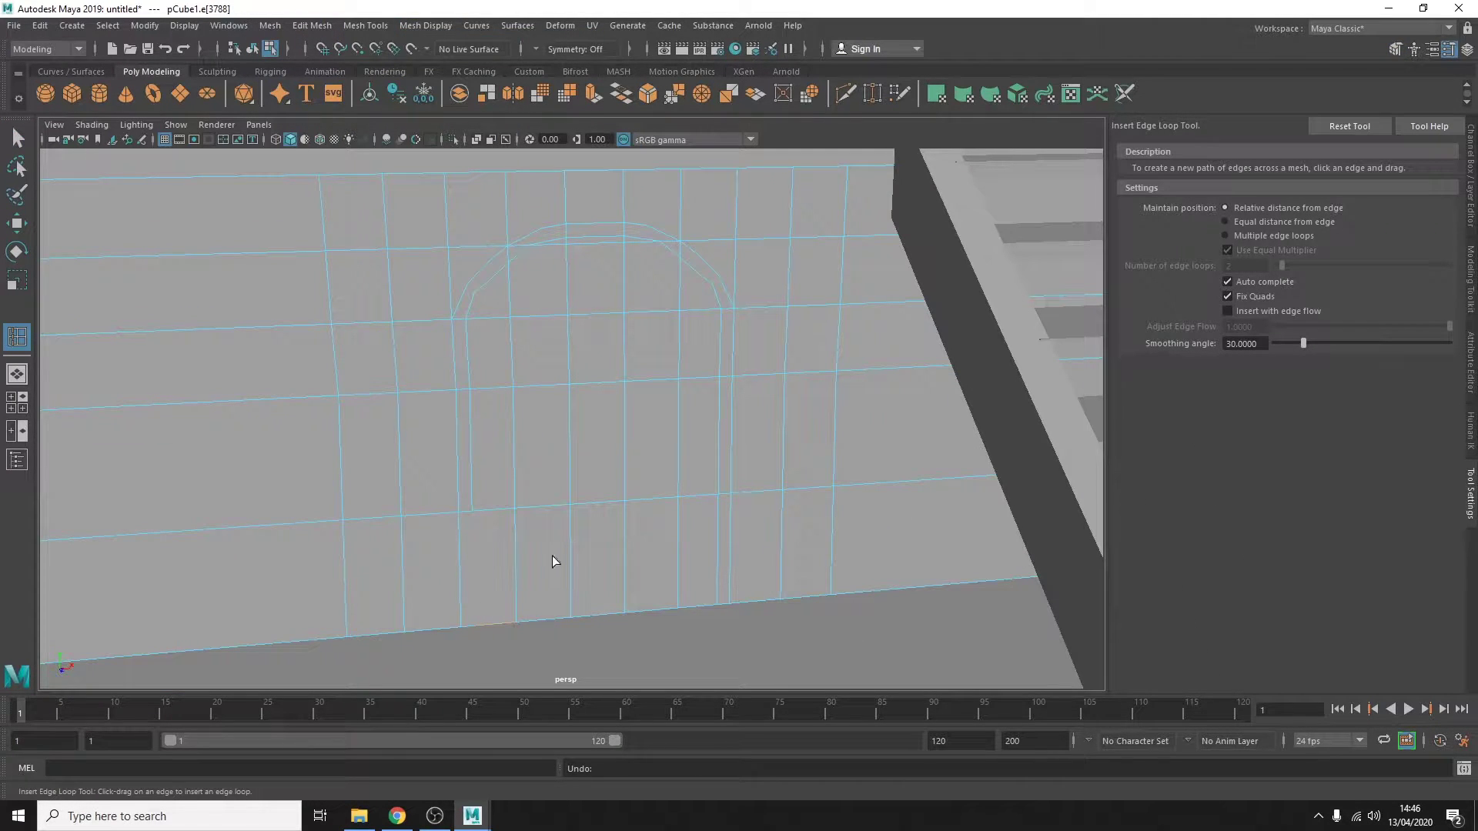
key("w")
key("q")
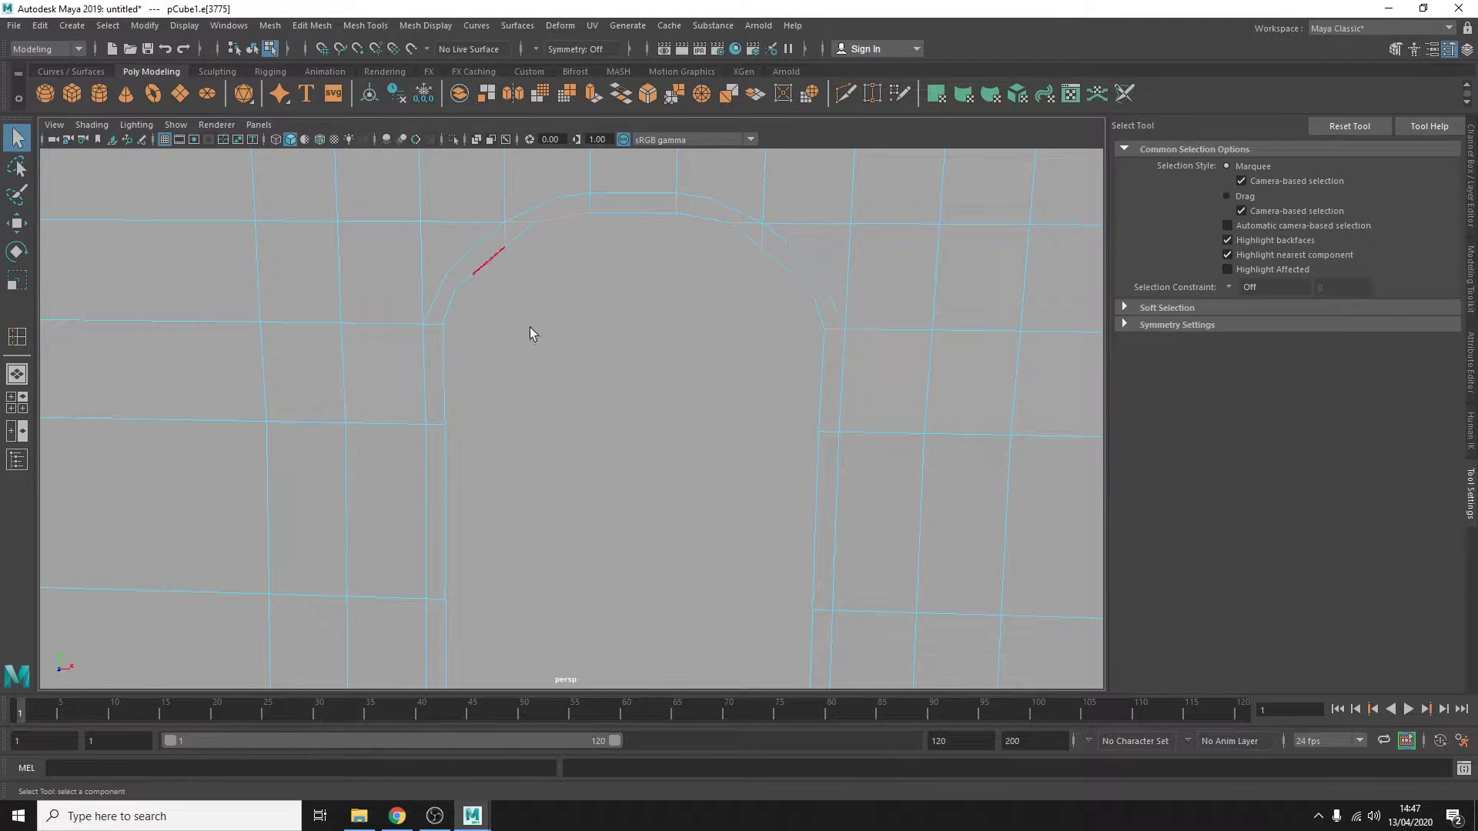
key("w")
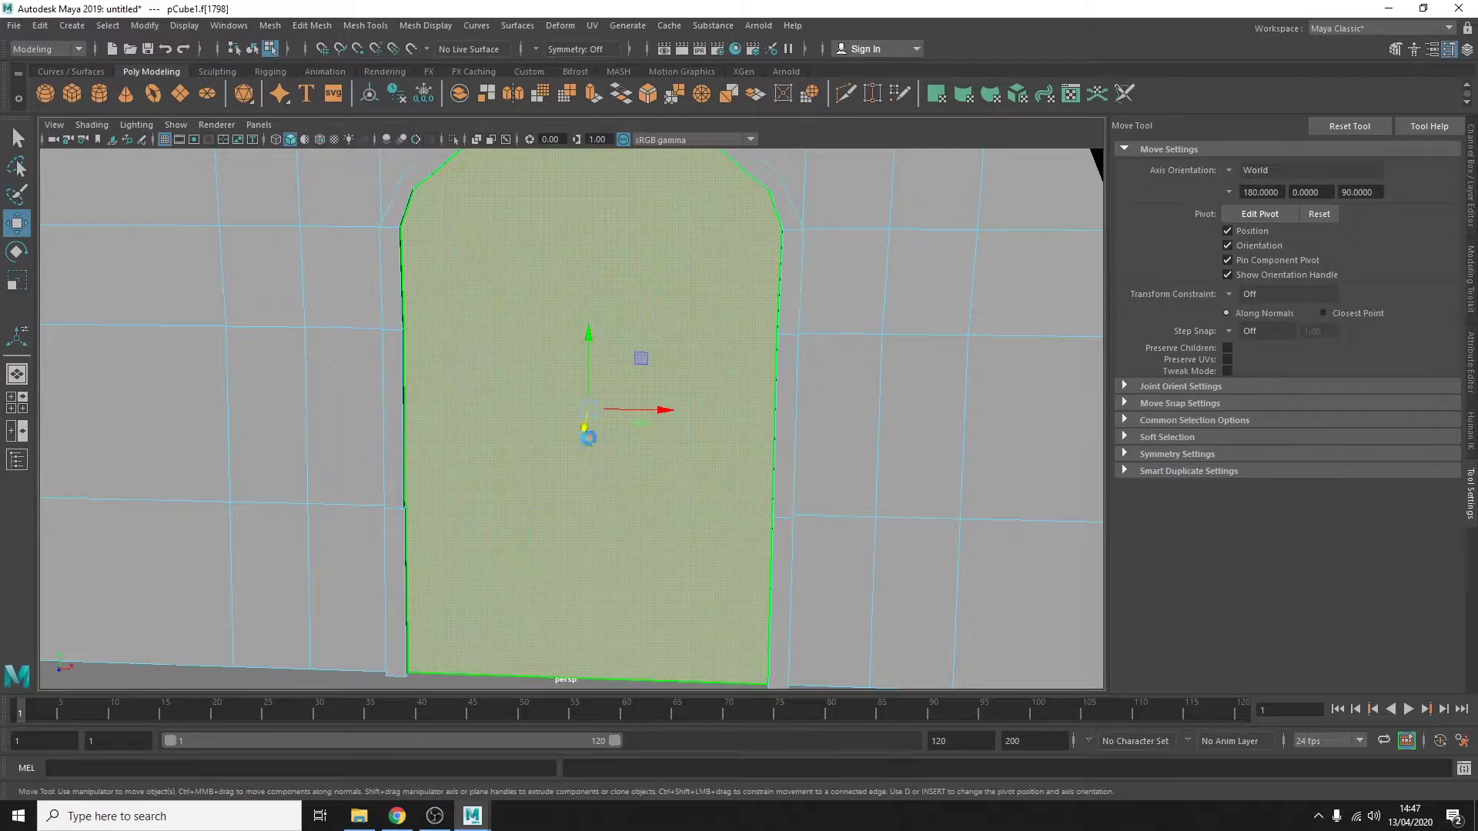
Zoom and orbit around the whole ship to review the new doorway.
scroll(576, 561, "down", 10)
left_click_drag(847, 465, 748, 479, "alt")
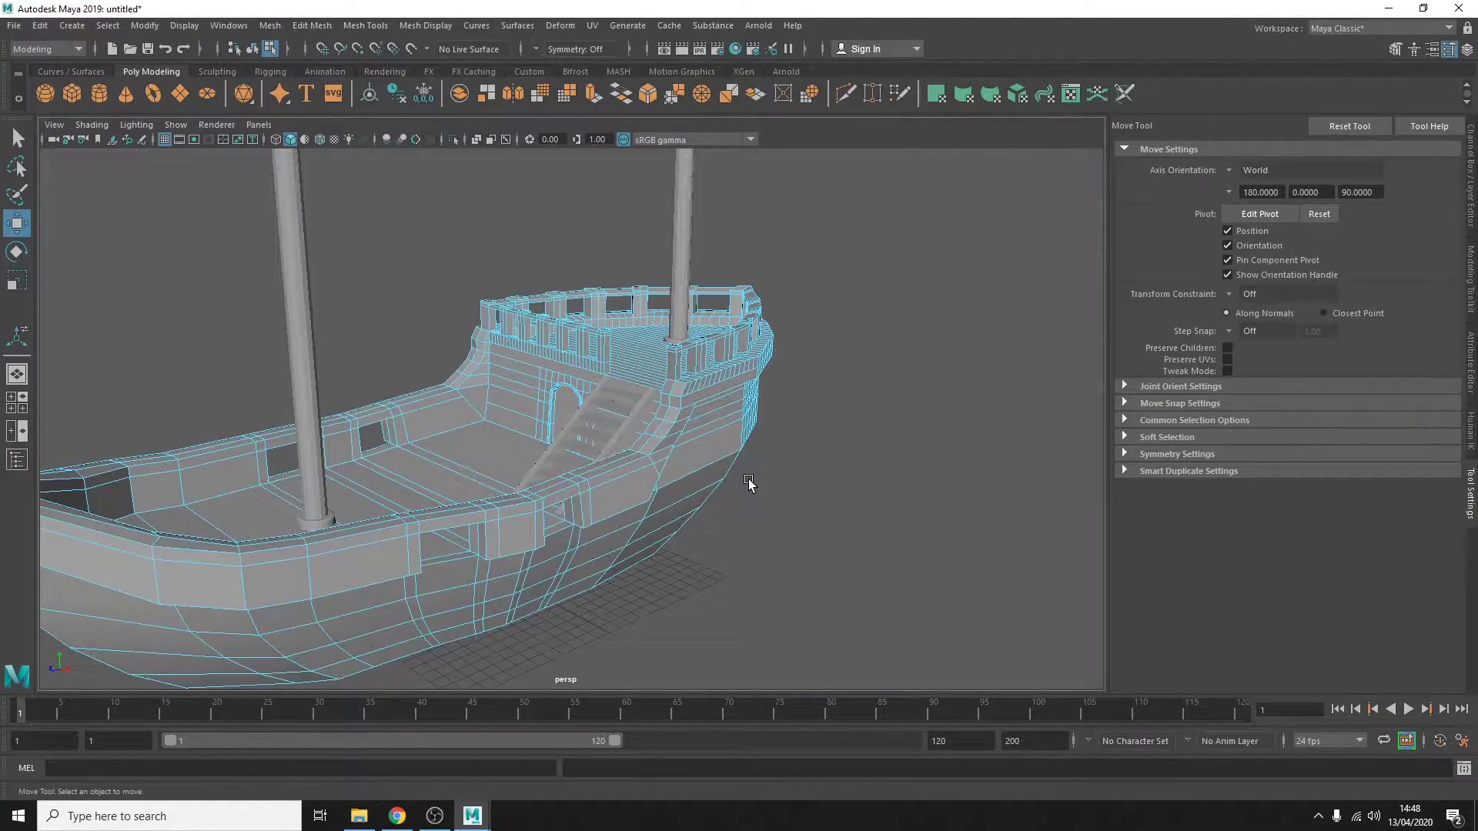
scroll(503, 323, "down", 8)
mouse_move(503, 323)
left_mouse_down("alt")
mouse_move(644, 501)
mouse_move(183, 367)
left_mouse_up("alt")
scroll(716, 495, "up", 10)
scroll(791, 488, "up", 5)
scroll(791, 488, "down", 5)
Undo the cube's scaling and extrude the deck face up into a column.
left_click(529, 495)
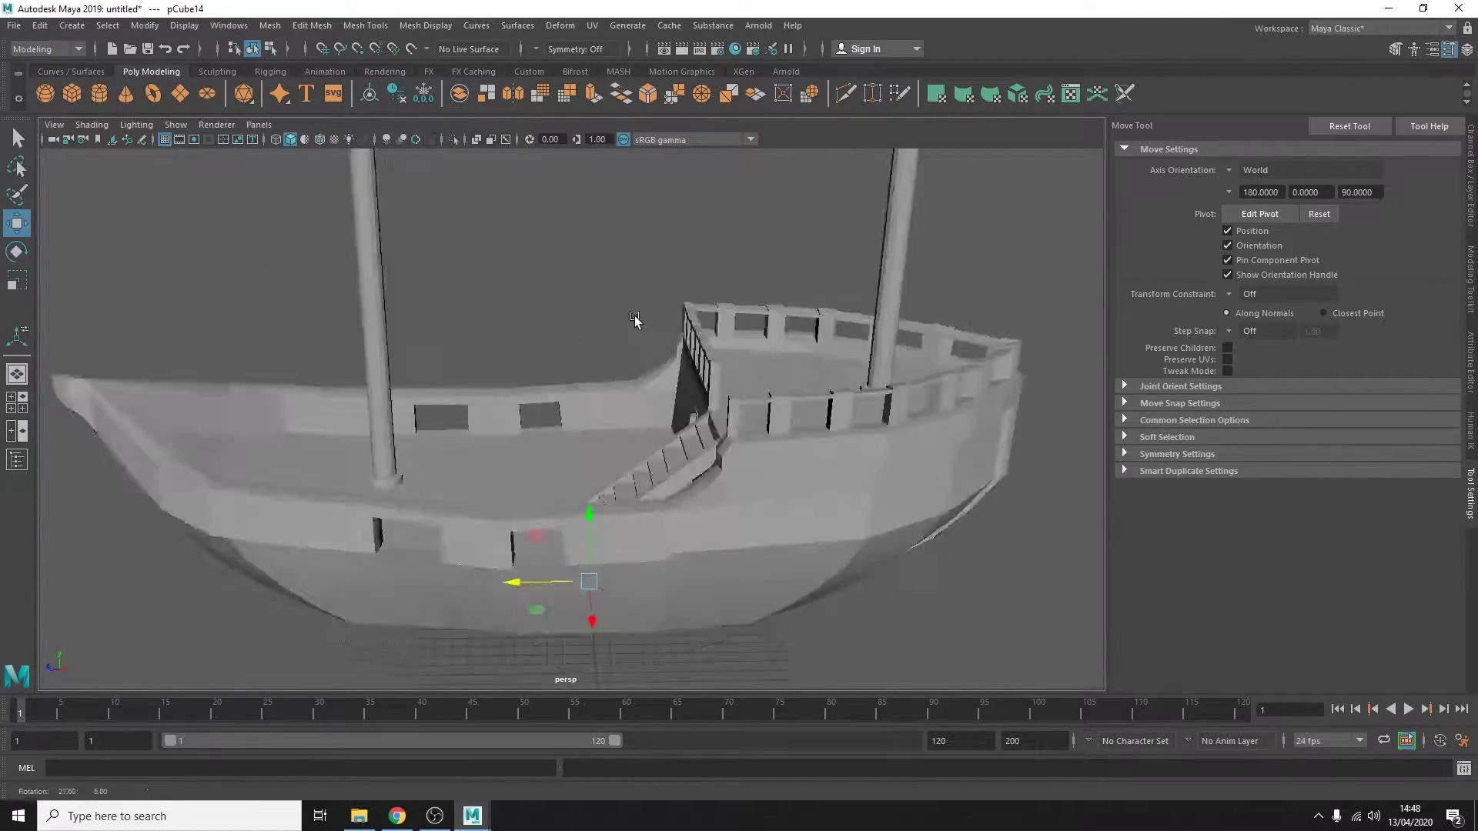
left_click_drag(637, 320, 422, 327, "alt")
scroll(601, 419, "up", 10)
mouse_move(601, 419)
left_mouse_down("alt")
mouse_move(688, 388)
mouse_move(306, 411)
left_mouse_up("alt")
key("ctrl+z")
key("ctrl+z")
key("ctrl+z")
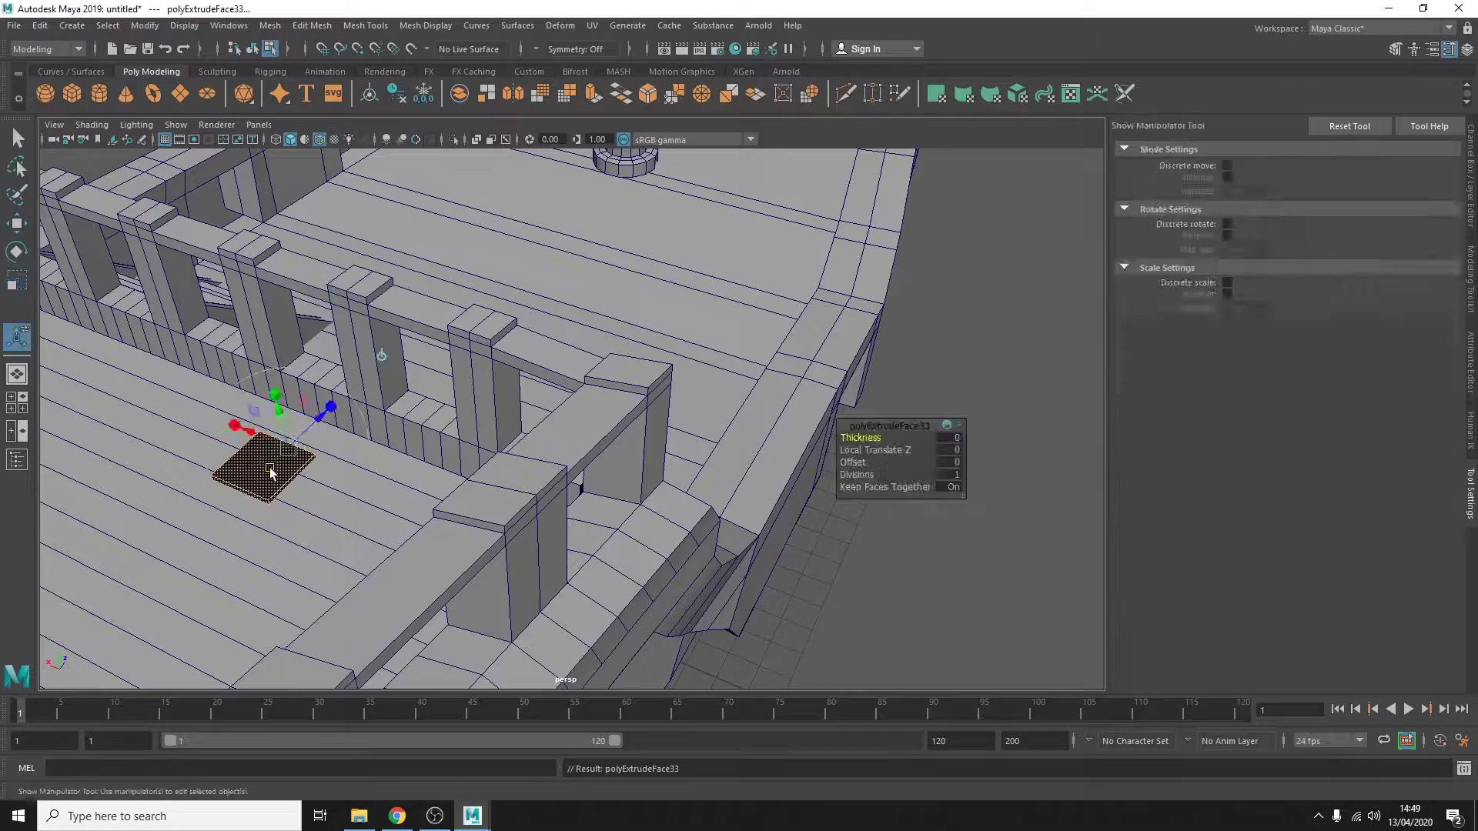
key("ctrl+z")
key("ctrl+z")
key("ctrl+e")
left_click_drag(254, 415, 185, 286)
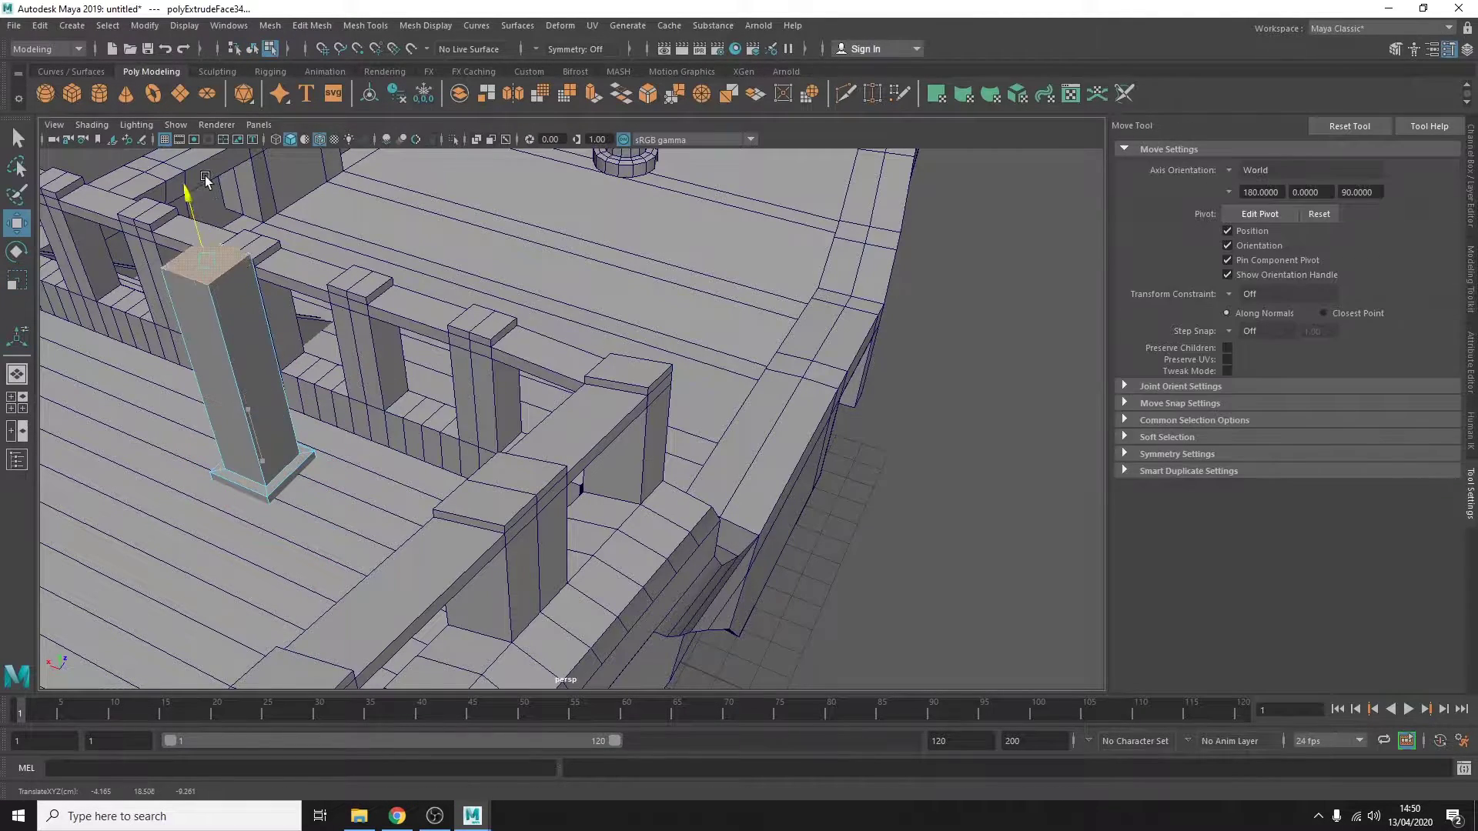
Create a cylinder and move it onto the top of the column.
right_click(184, 285)
right_click_drag(187, 260, 260, 263)
left_click_drag(260, 263, 459, 408, "alt")
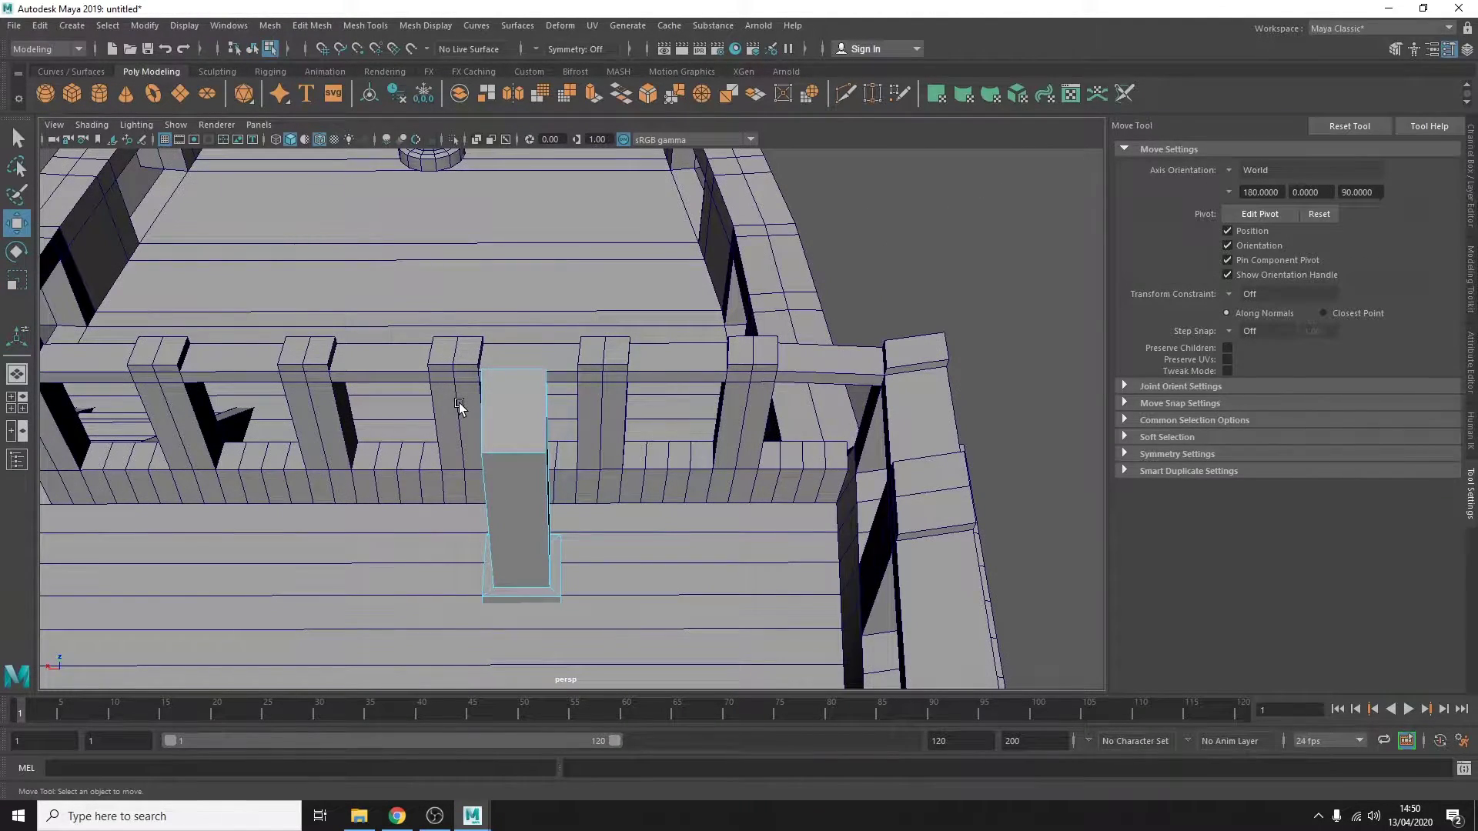
left_click(99, 93)
left_click_drag(344, 240, 484, 162)
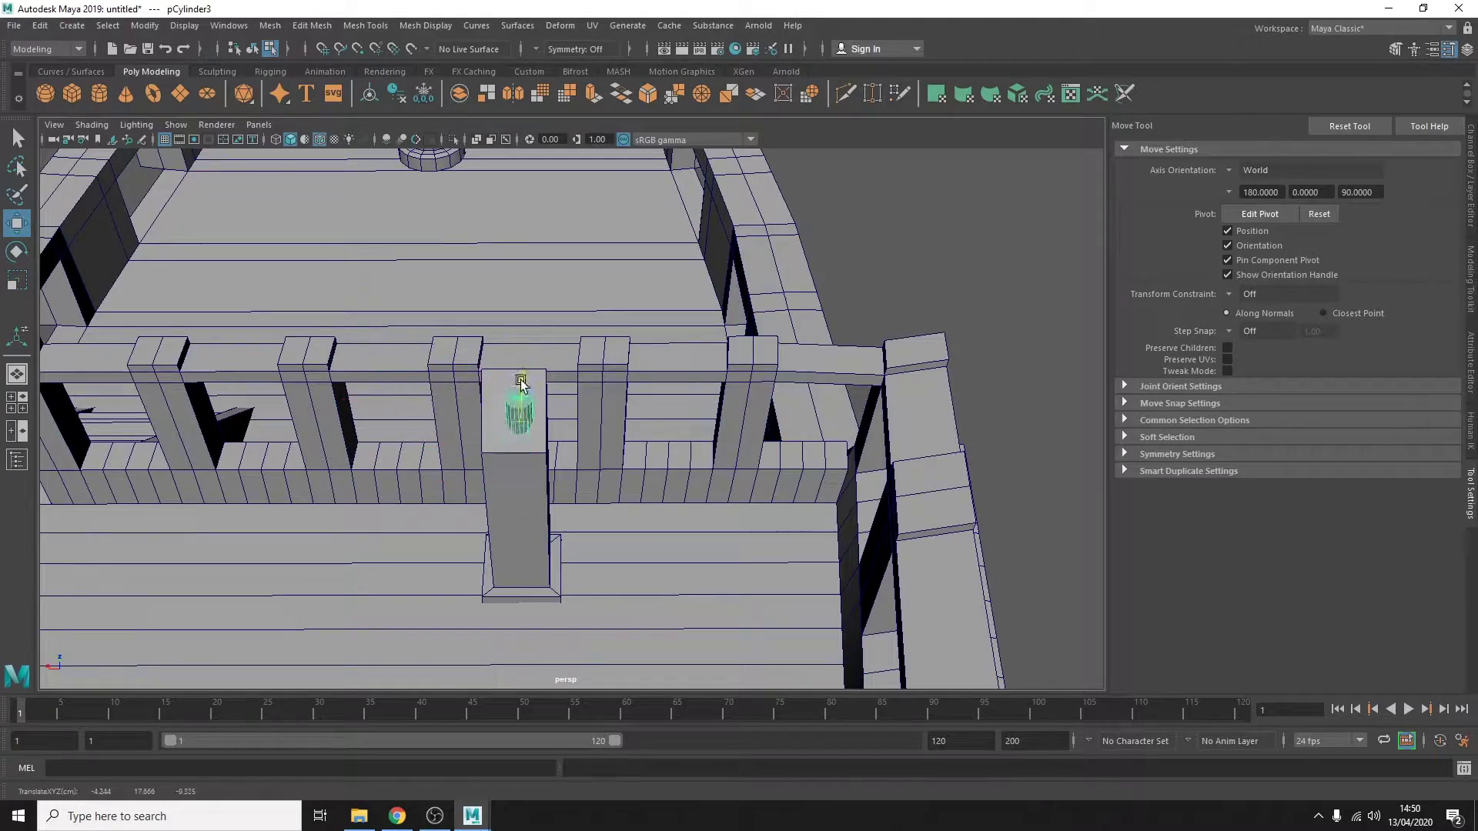
mouse_move(521, 383)
left_mouse_down("alt")
mouse_move(370, 297)
mouse_move(852, 403)
mouse_move(667, 465)
left_mouse_up("alt")
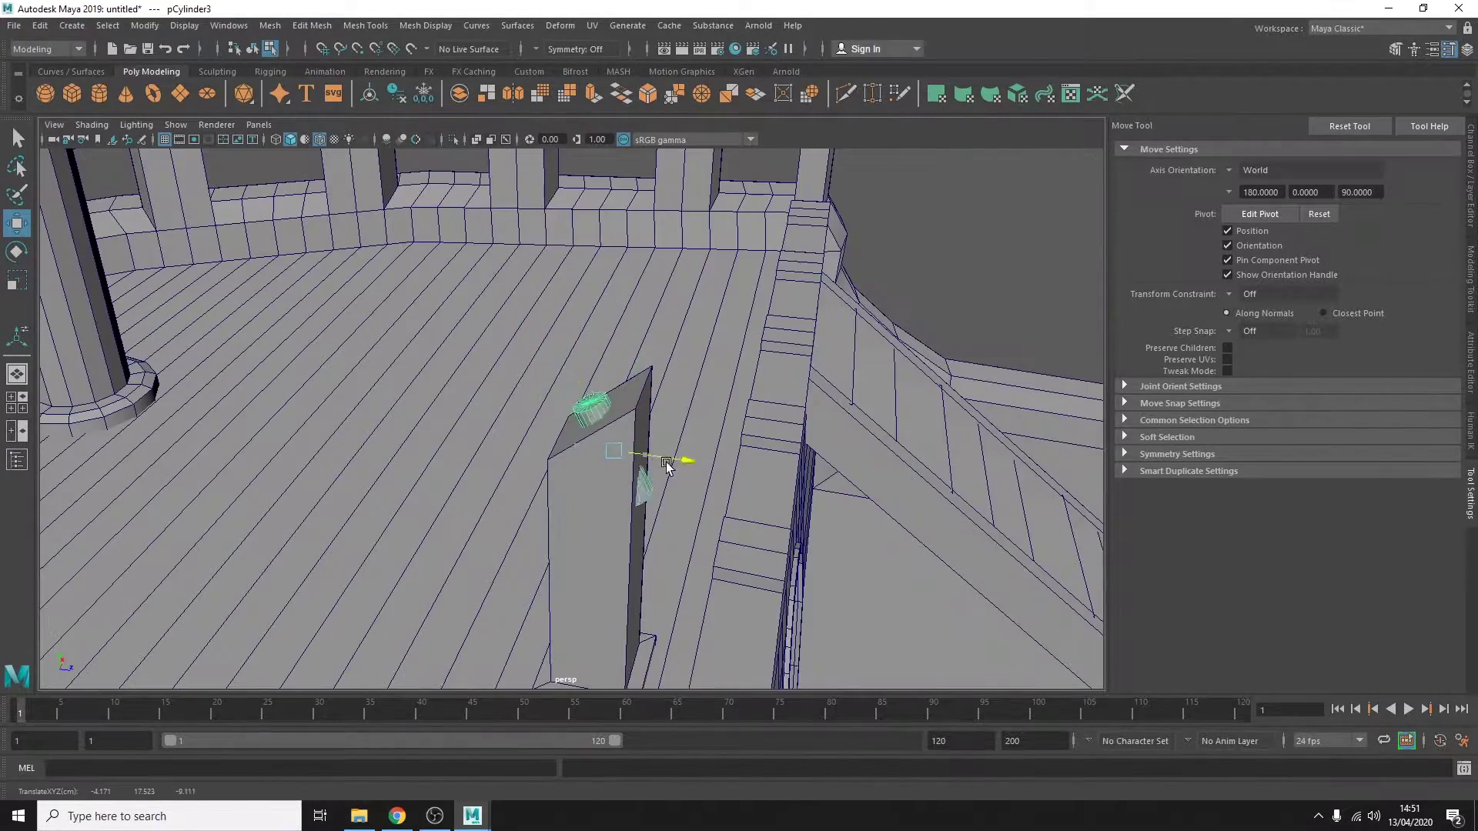
Extrude the cylinder's end face outward, redoing one extrusion.
key("ctrl+a")
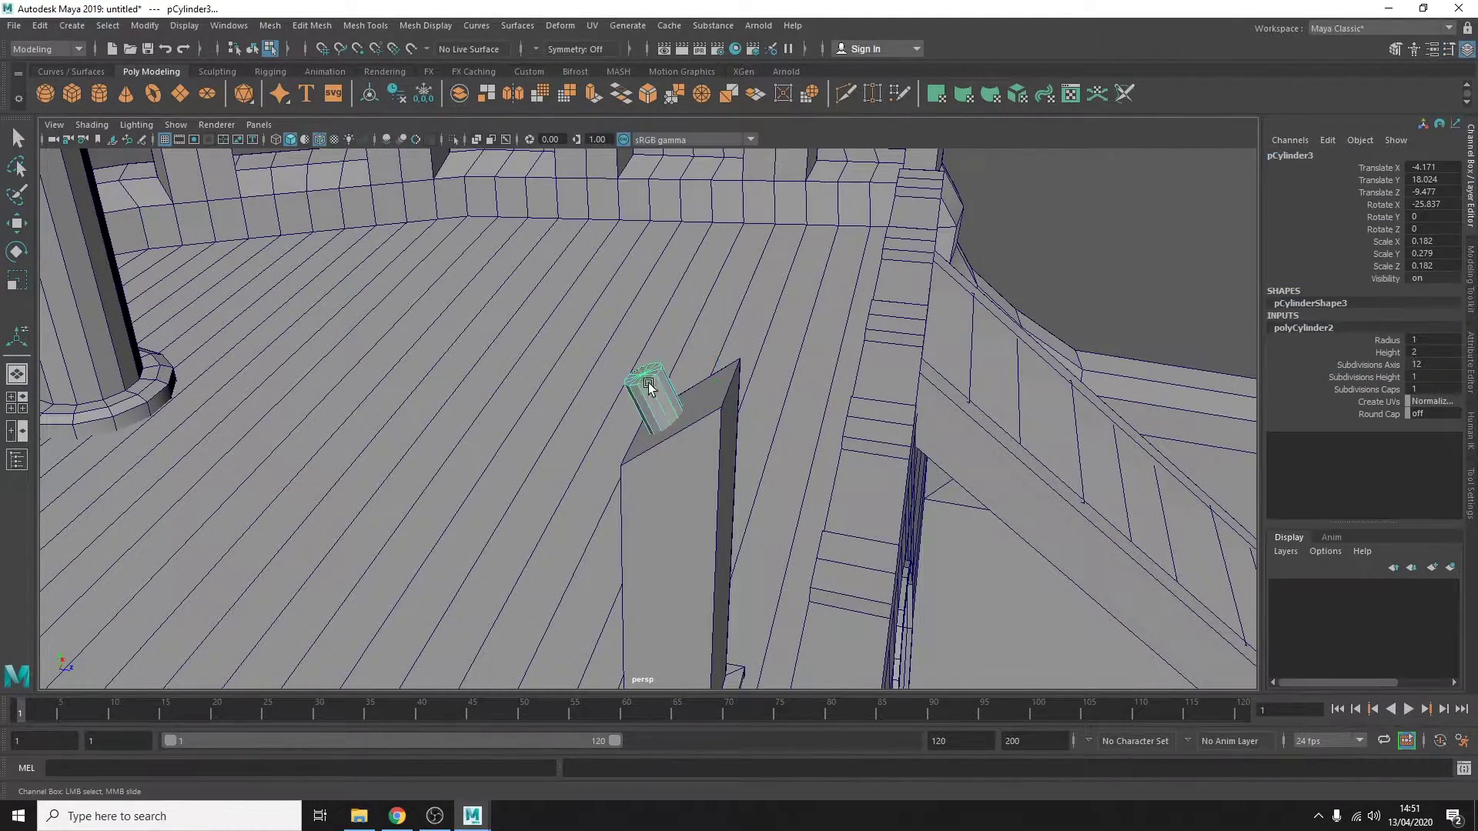
key("ctrl+e")
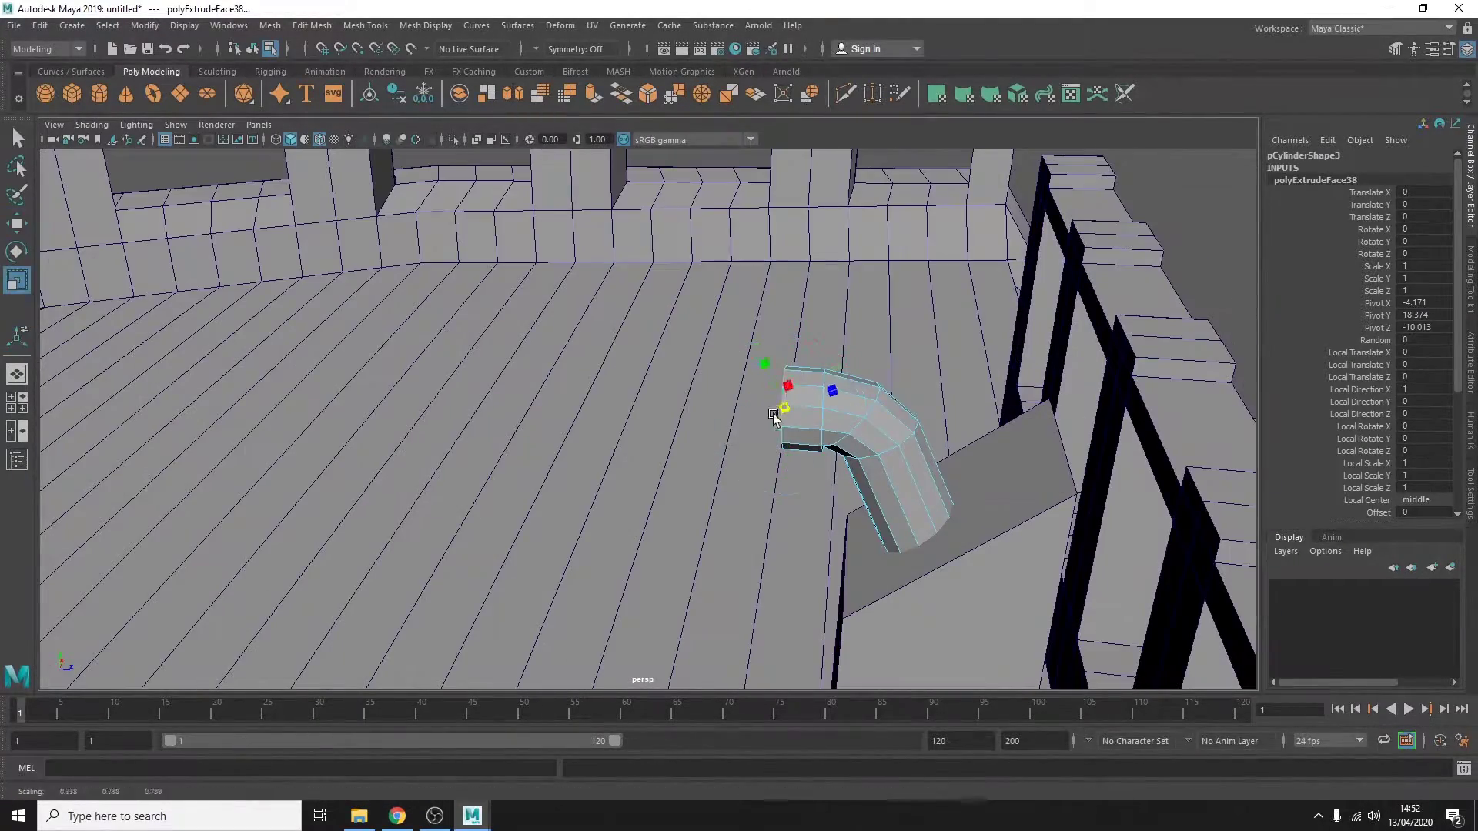
key("ctrl+z")
mouse_move(853, 422)
left_mouse_down("alt")
mouse_move(882, 422)
mouse_move(778, 452)
left_mouse_up("alt")
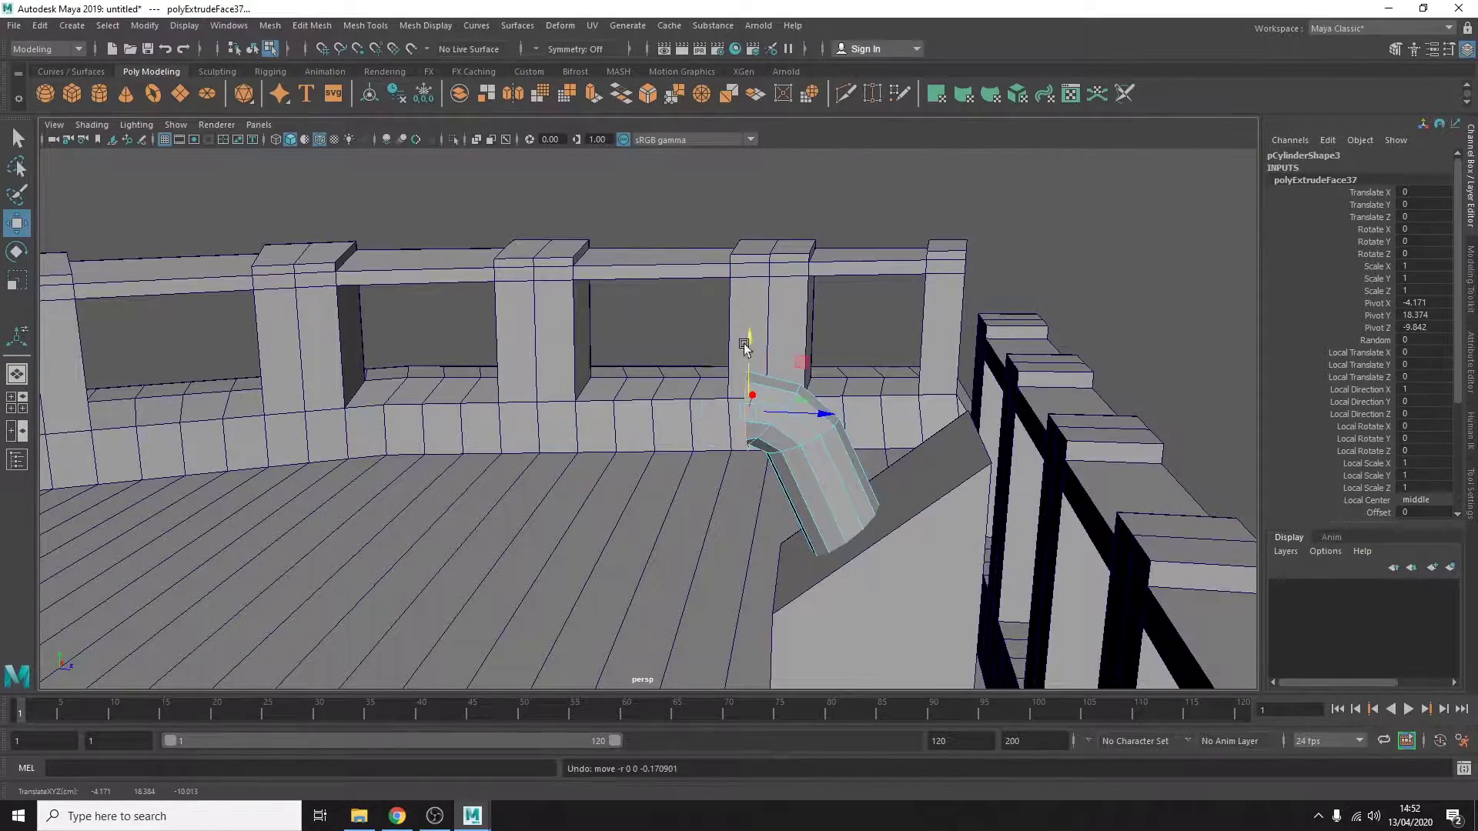
key("ctrl+e")
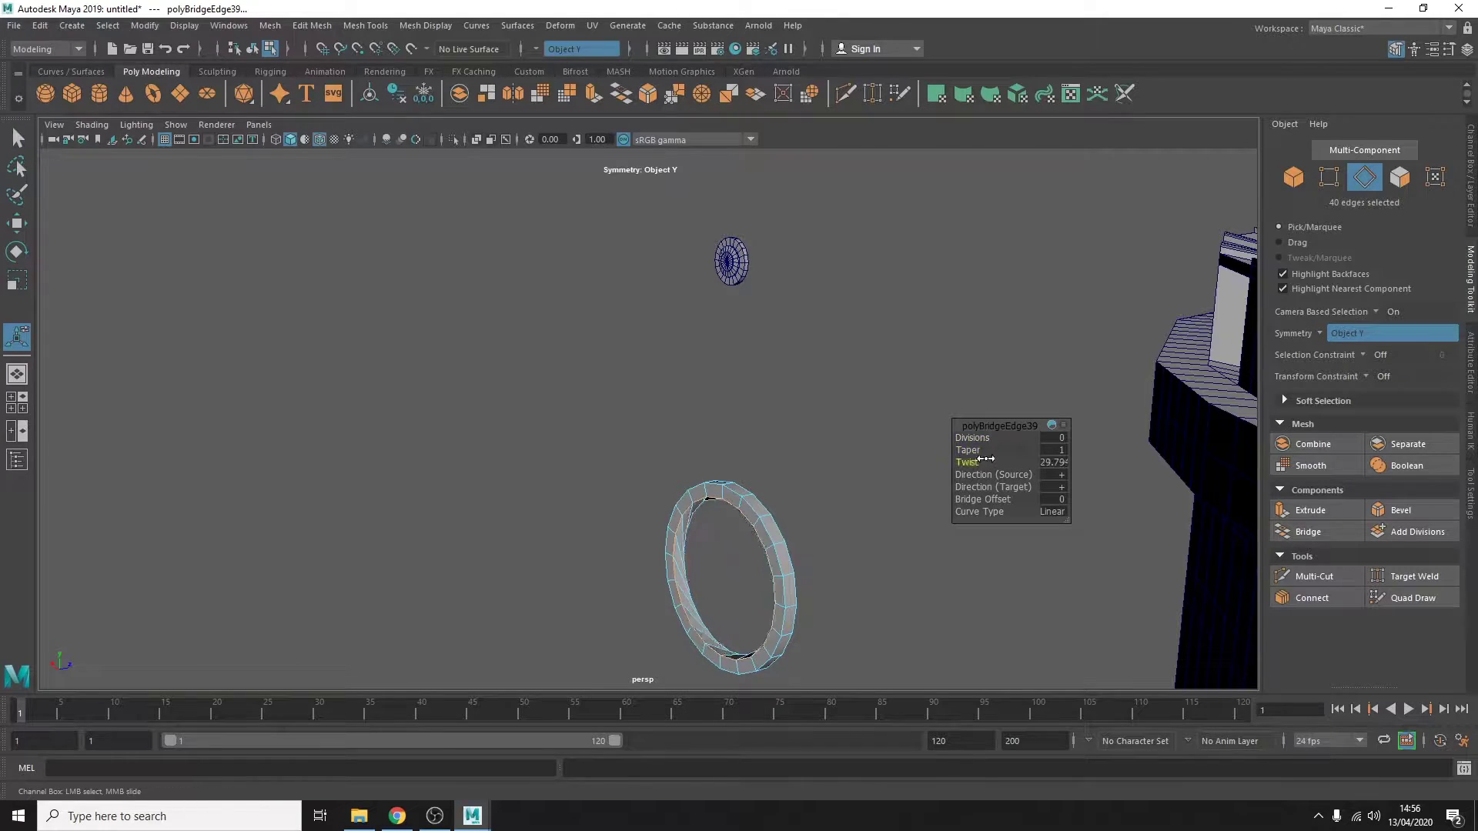
Undo the twisted bridge and frame the view on the ring.
left_click_drag(987, 459, 987, 464)
key("ctrl+z")
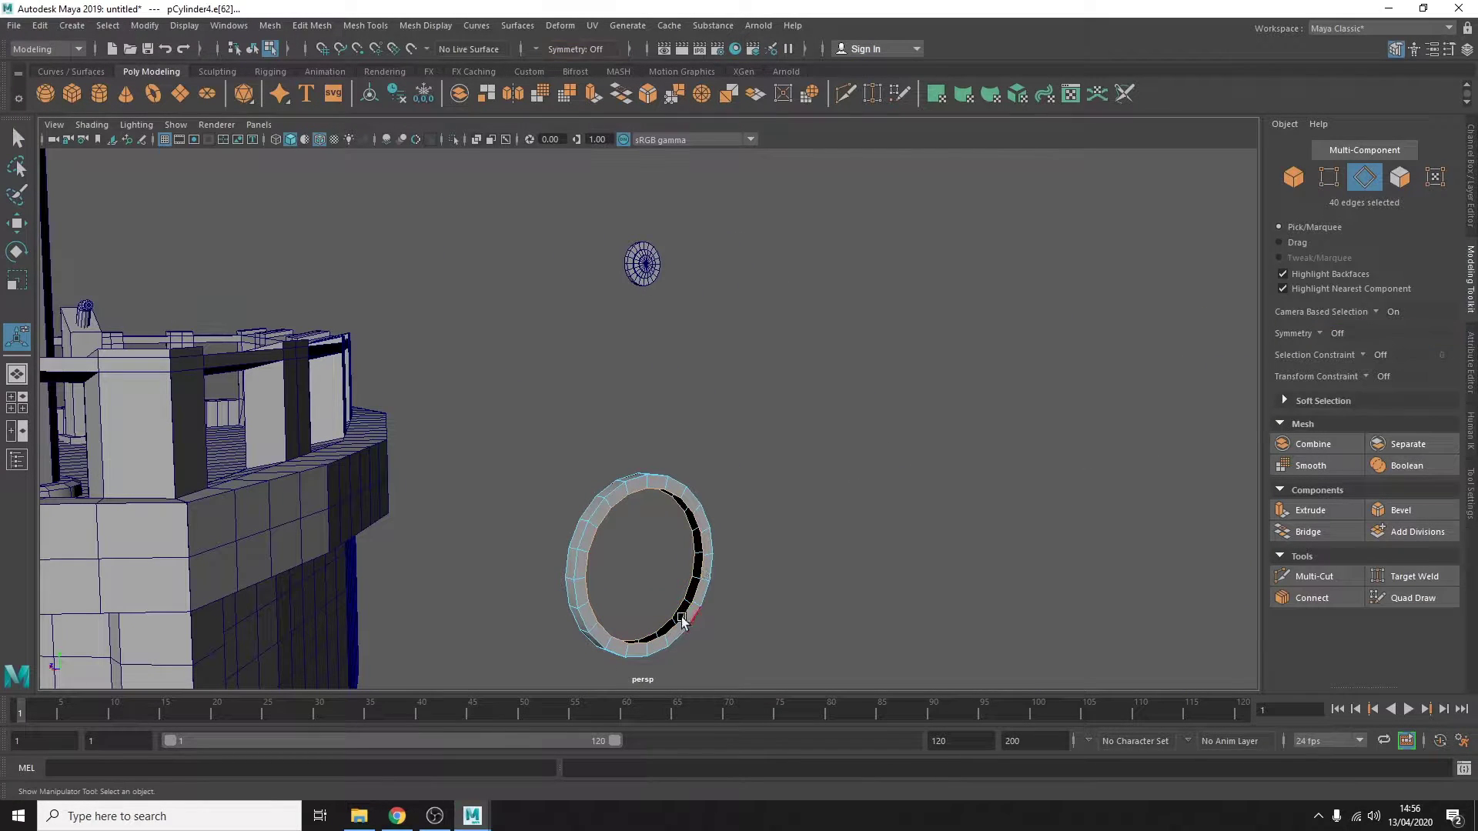
key("f")
scroll(604, 389, "up", 5)
Bridge opposite edges across each remaining gap with G to close the hoop.
left_click(853, 649)
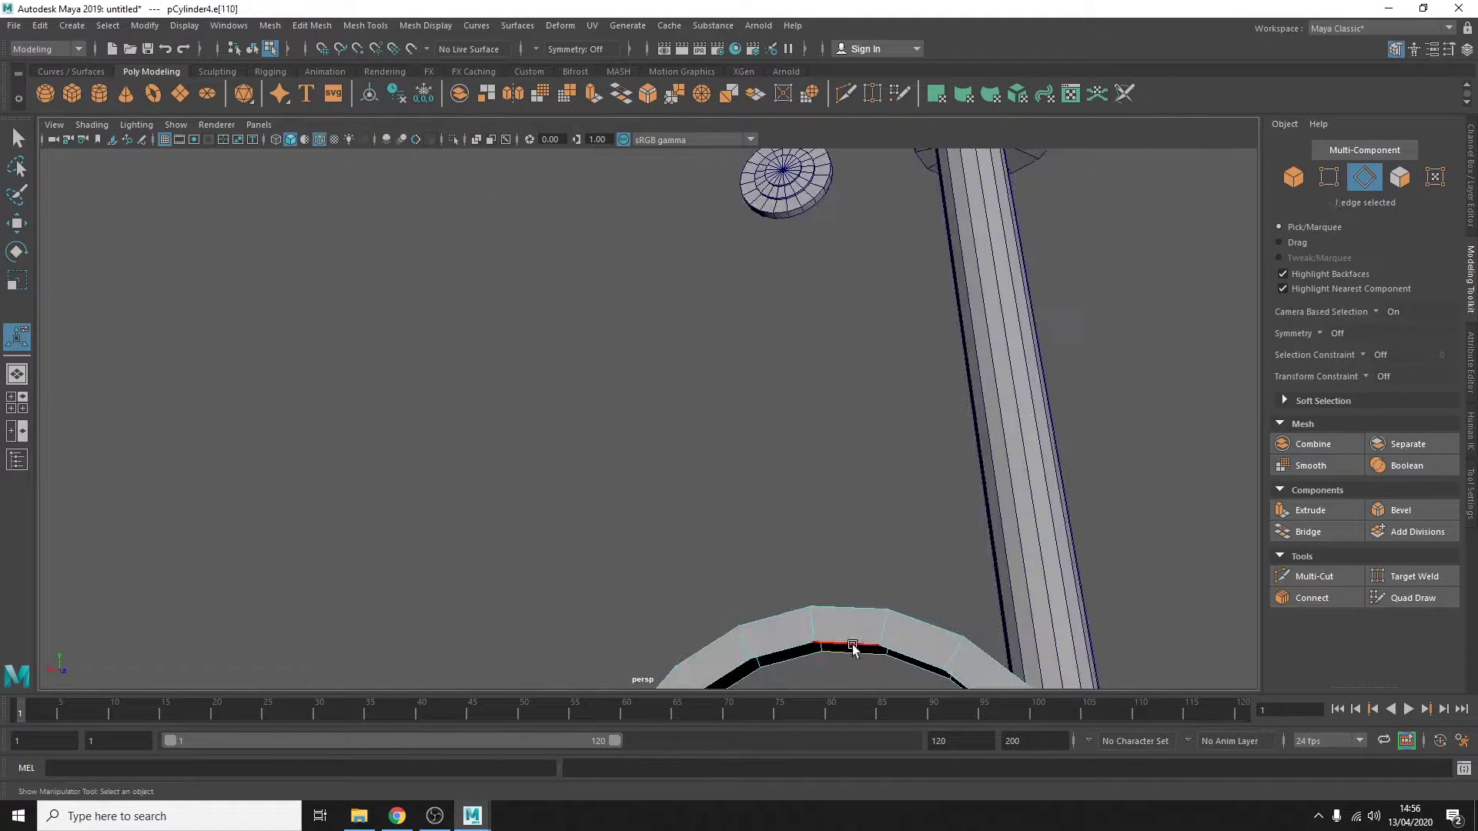
middle_click_drag(853, 649, 842, 356, "alt")
key("g")
key("g")
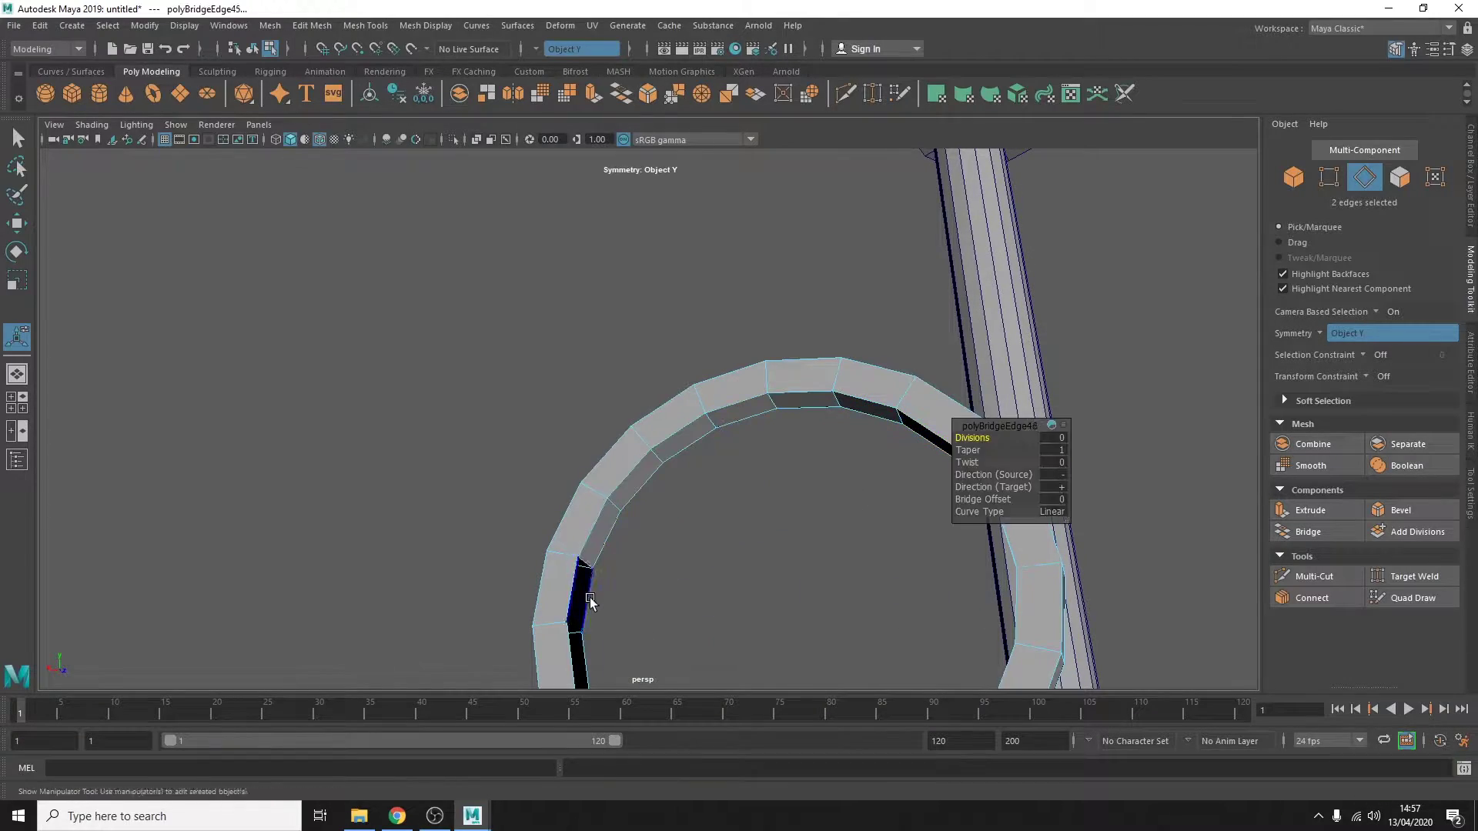
left_click_drag(590, 600, 964, 490, "alt")
key("g")
mouse_move(647, 633)
left_mouse_down("alt")
mouse_move(756, 521)
mouse_move(825, 413)
mouse_move(855, 429)
mouse_move(815, 348)
mouse_move(864, 280)
left_mouse_up("alt")
key("g")
Move the ring down in the side view, working across the four views.
key("F8")
key("w")
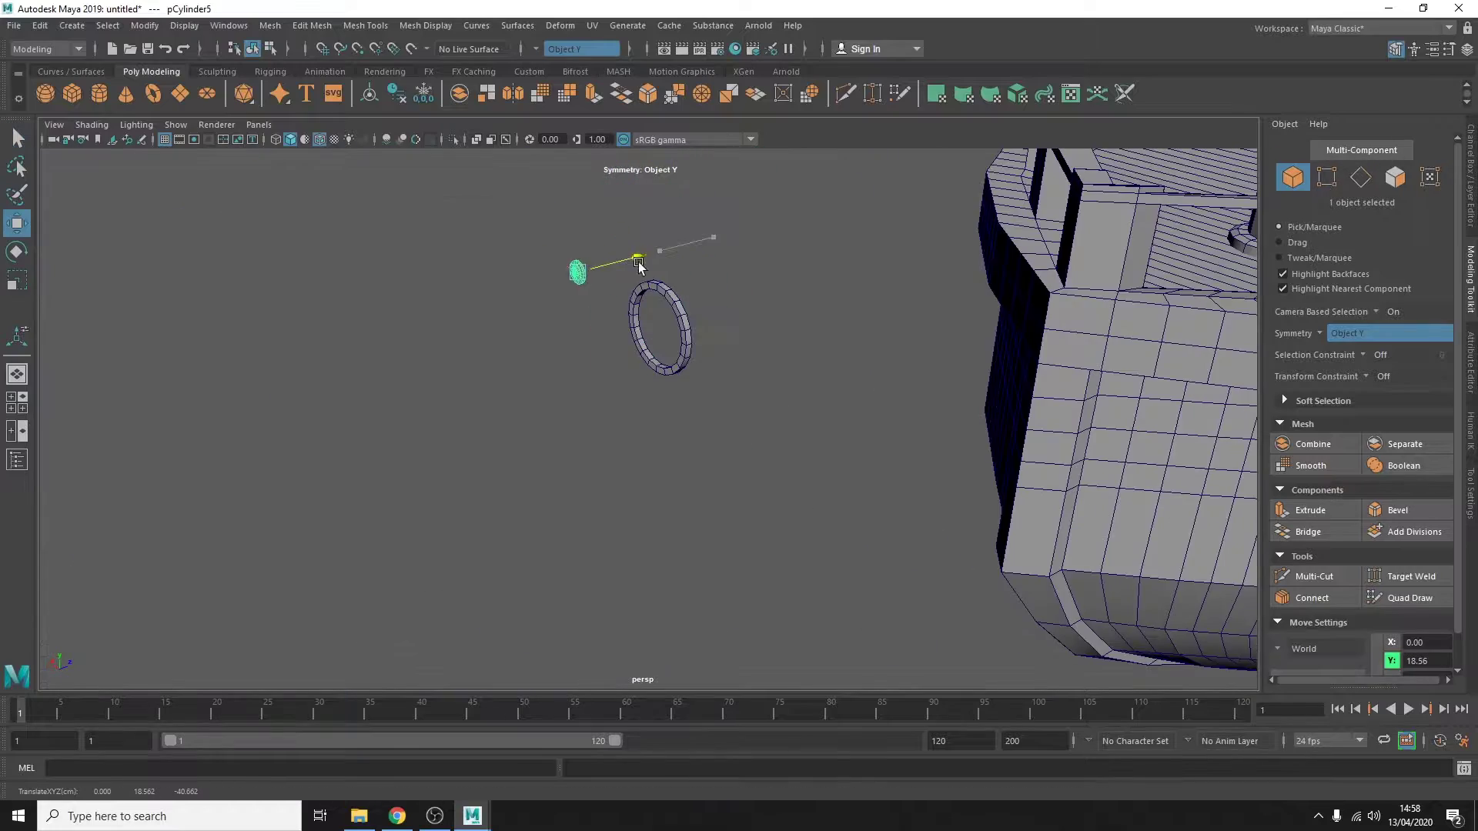
key("ctrl+1")
key("space")
left_click(902, 139)
key("f")
left_click_drag(847, 612, 847, 630)
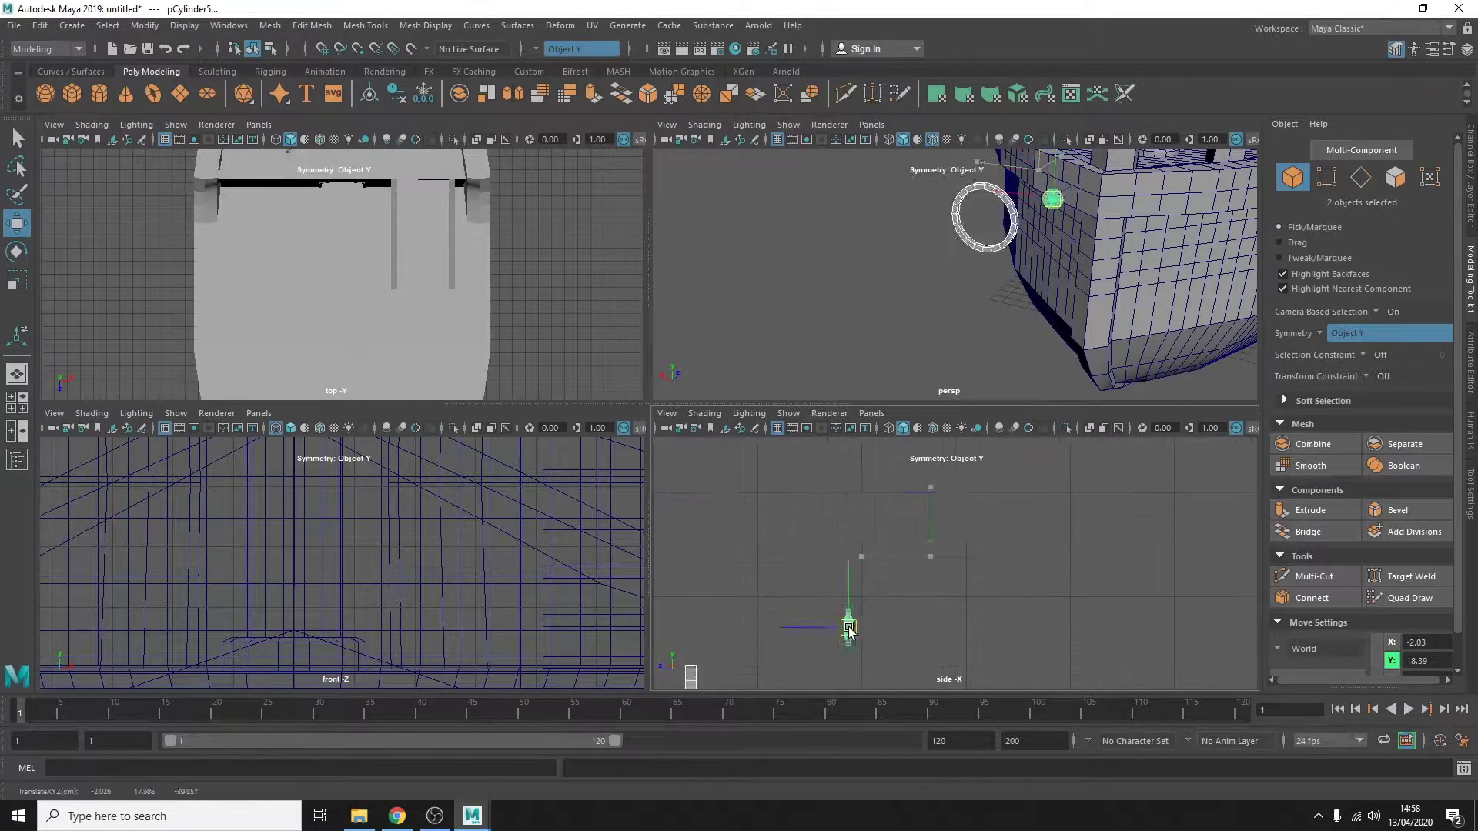
key("w")
key("f")
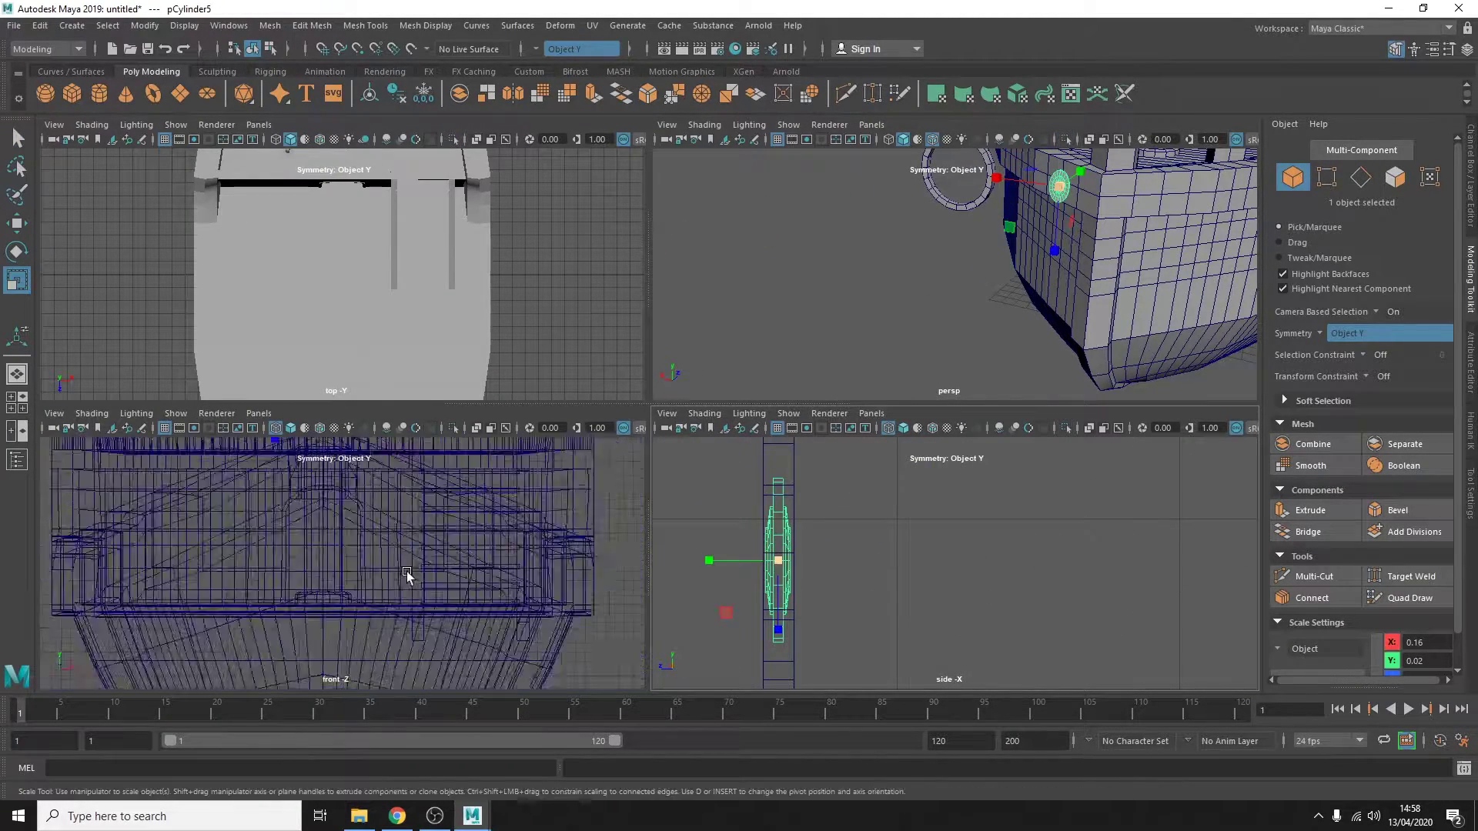
Slide the hub disc into the ring's centre and scale it up about 2.5 times.
left_click_drag(477, 525, 605, 525)
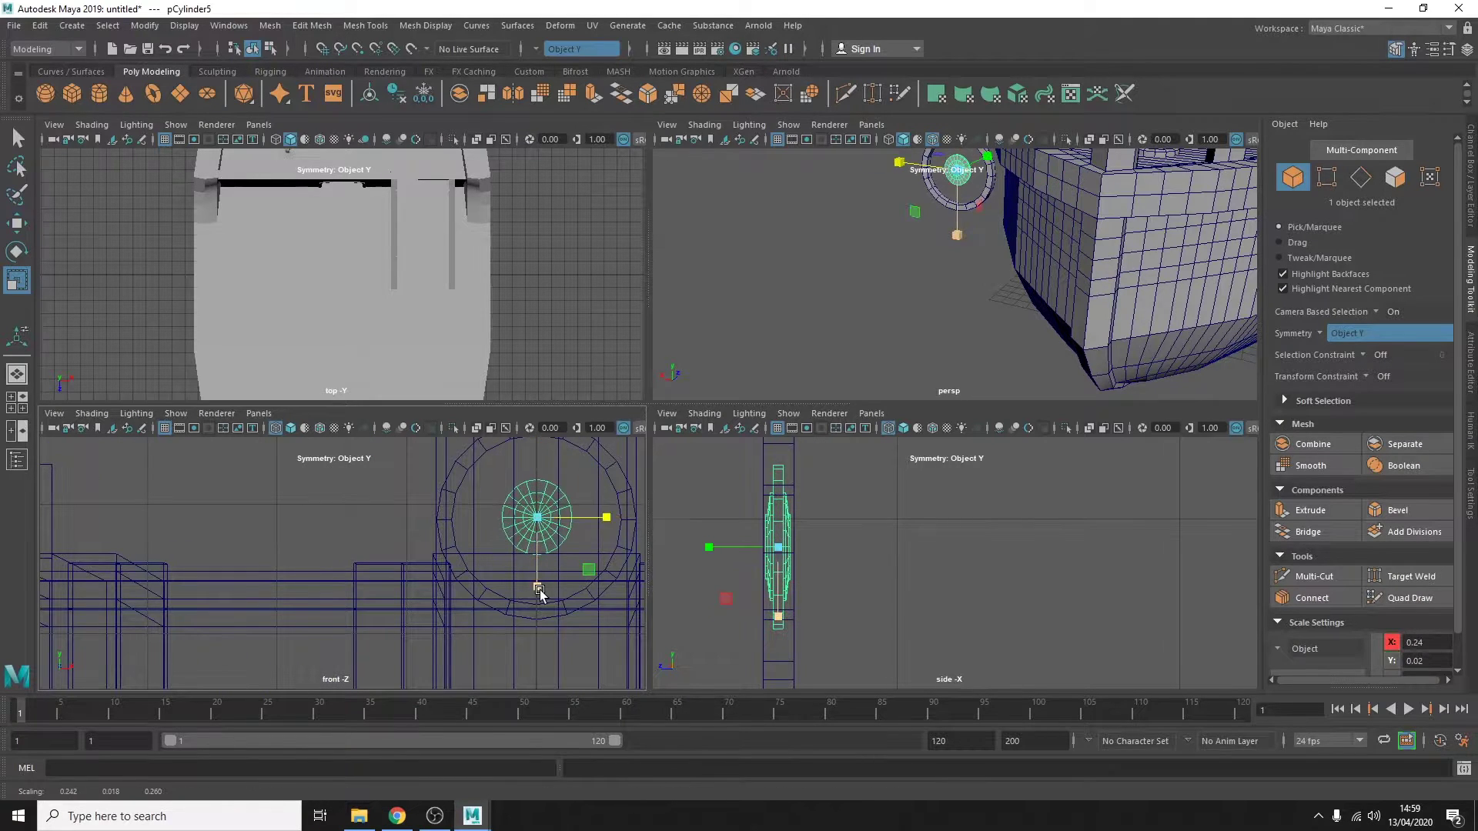
key("r")
left_click_drag(563, 514, 713, 519)
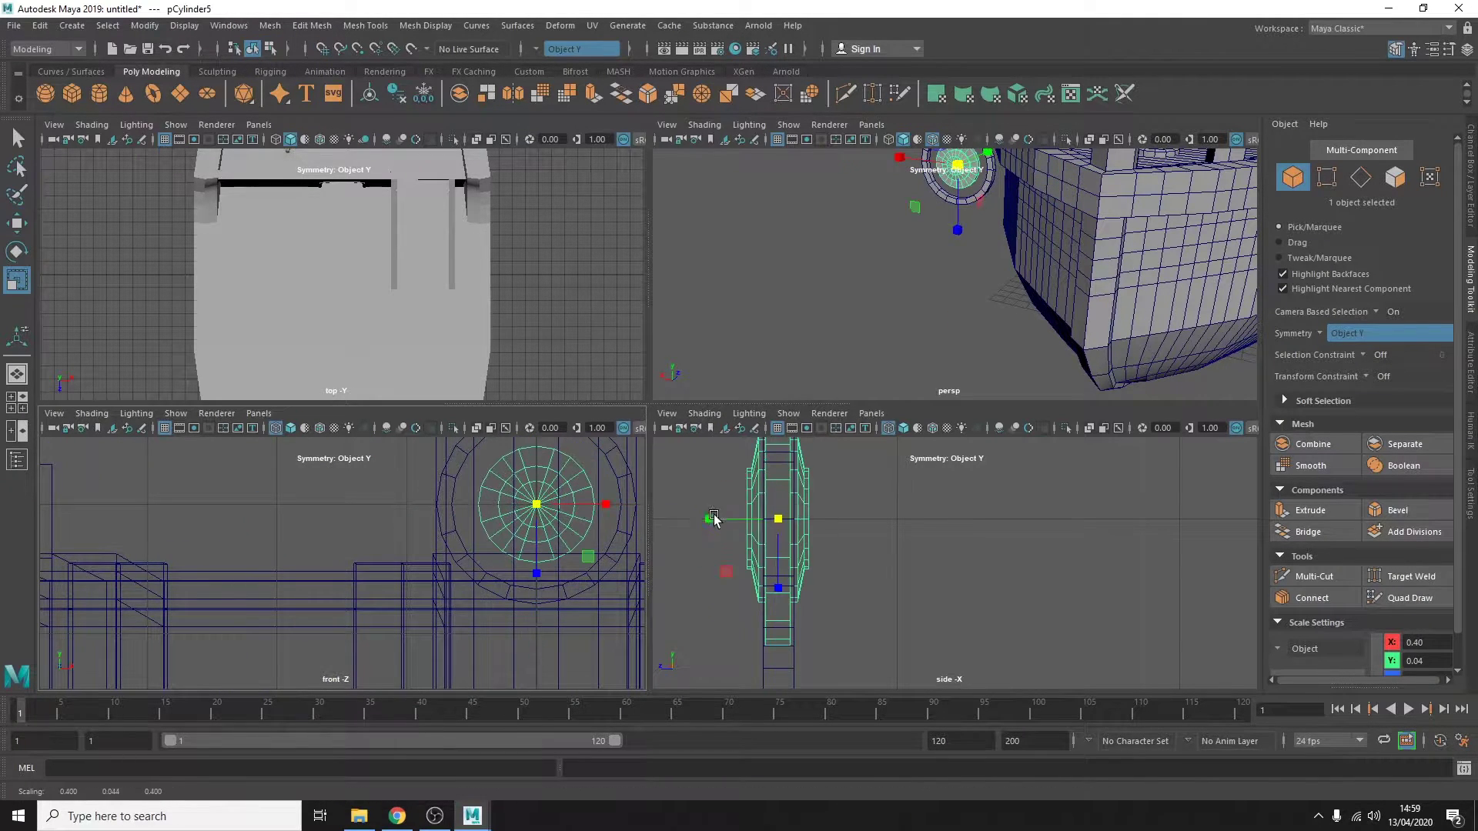
left_click_drag(538, 507, 493, 524)
left_click_drag(770, 347, 844, 303, "alt")
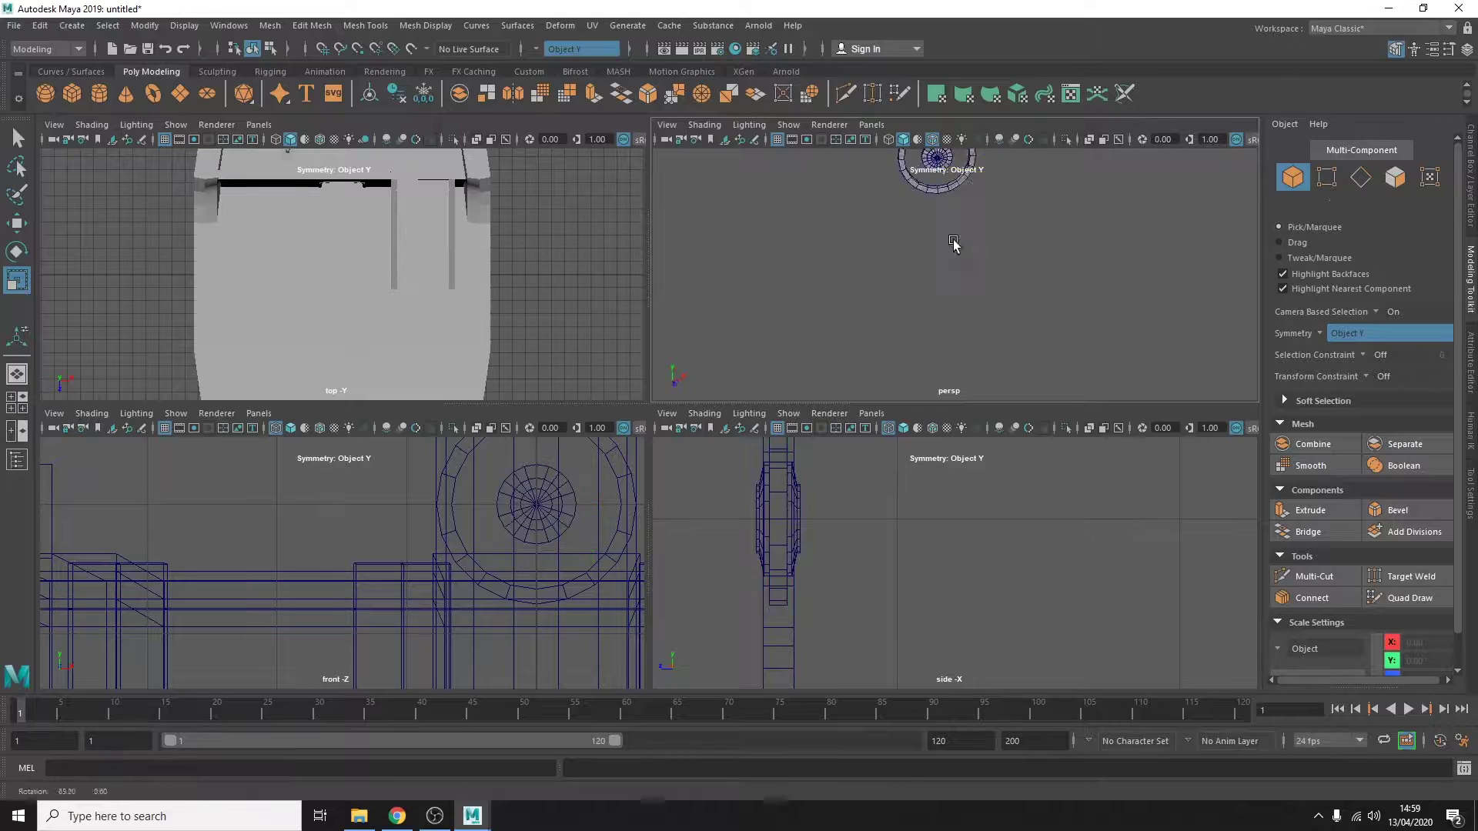
key("space")
Try bridging the ring's faces, then undo the bridge and the combine.
left_click(740, 288)
right_click(538, 224)
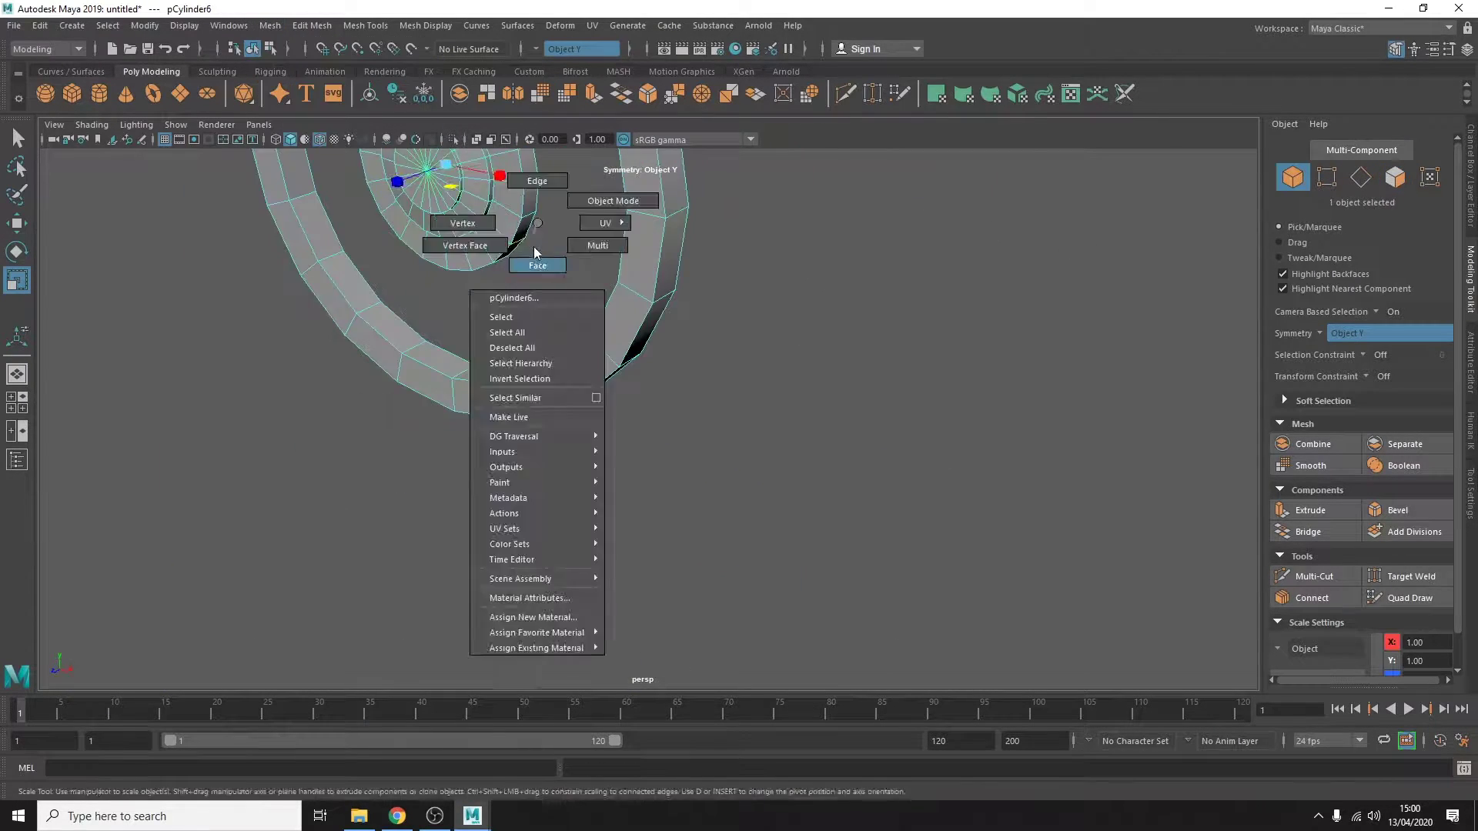
right_click(693, 315, "shift")
left_click(462, 192)
key("ctrl+z")
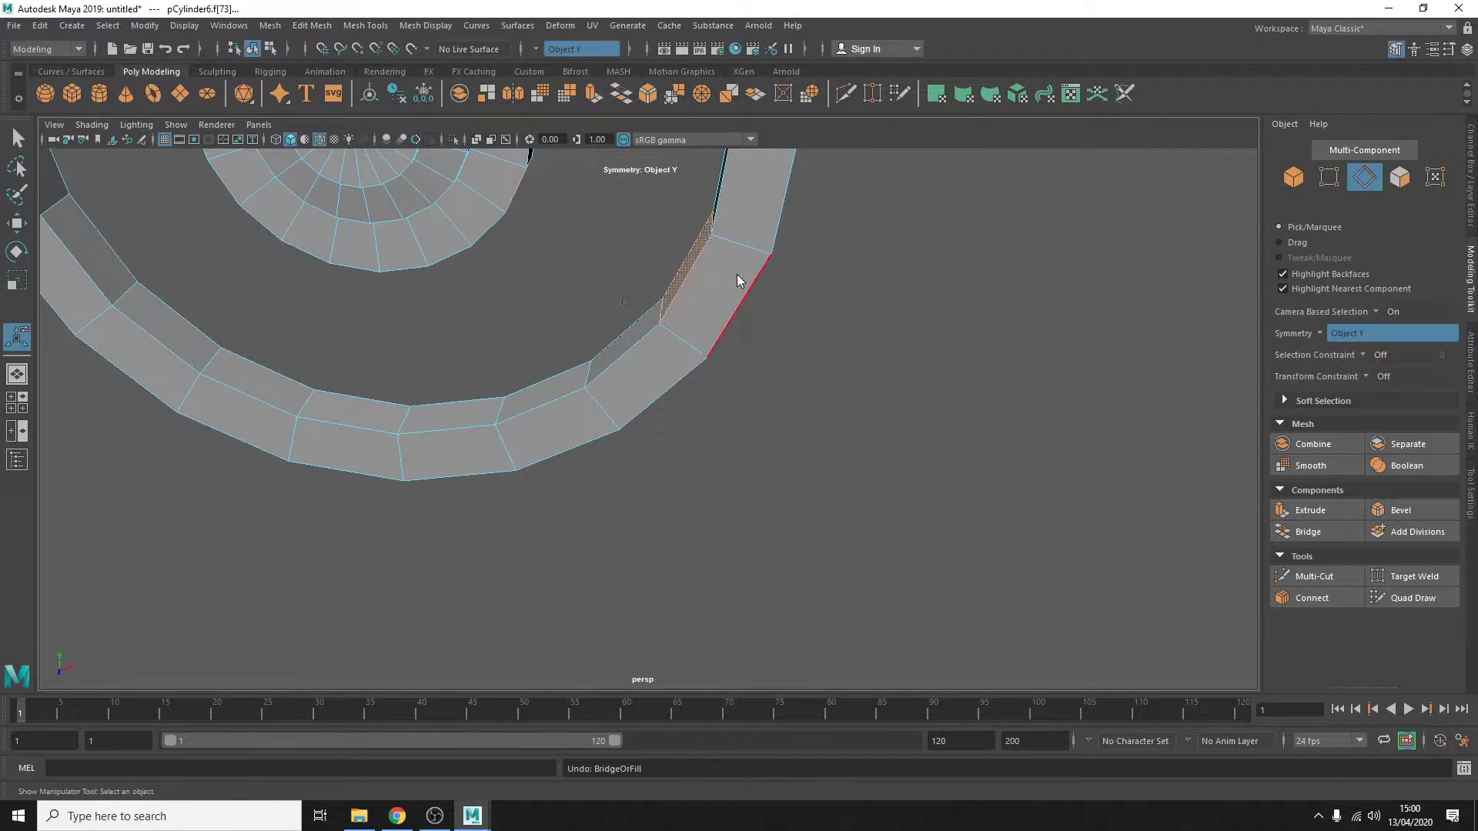
key("ctrl+z")
left_click(1470, 177)
key("ctrl+z")
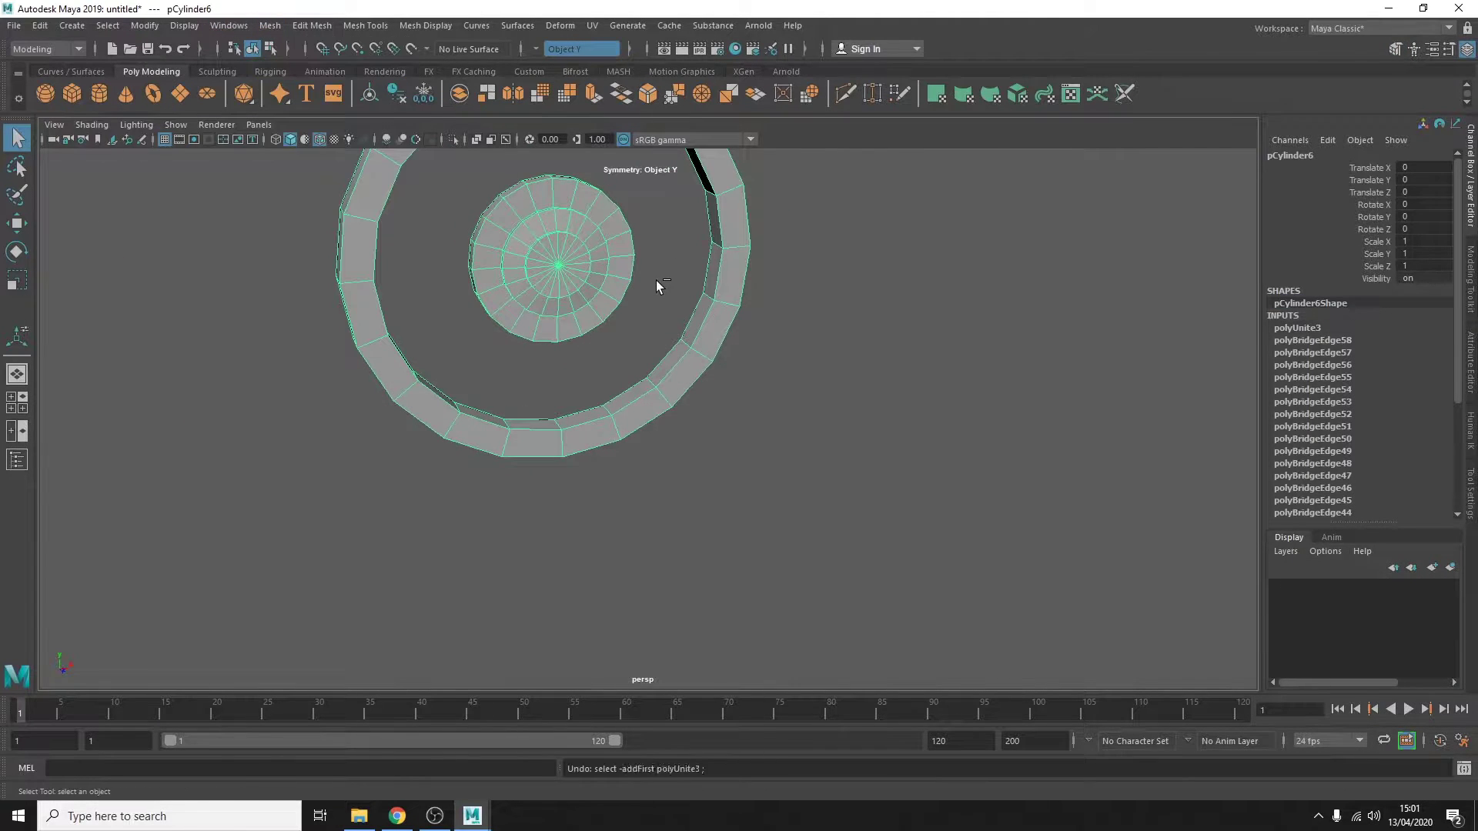
key("ctrl+z")
Insert an edge loop on the ring's edges, then undo it.
left_click(732, 247)
right_click(707, 280, "shift")
left_click(635, 283)
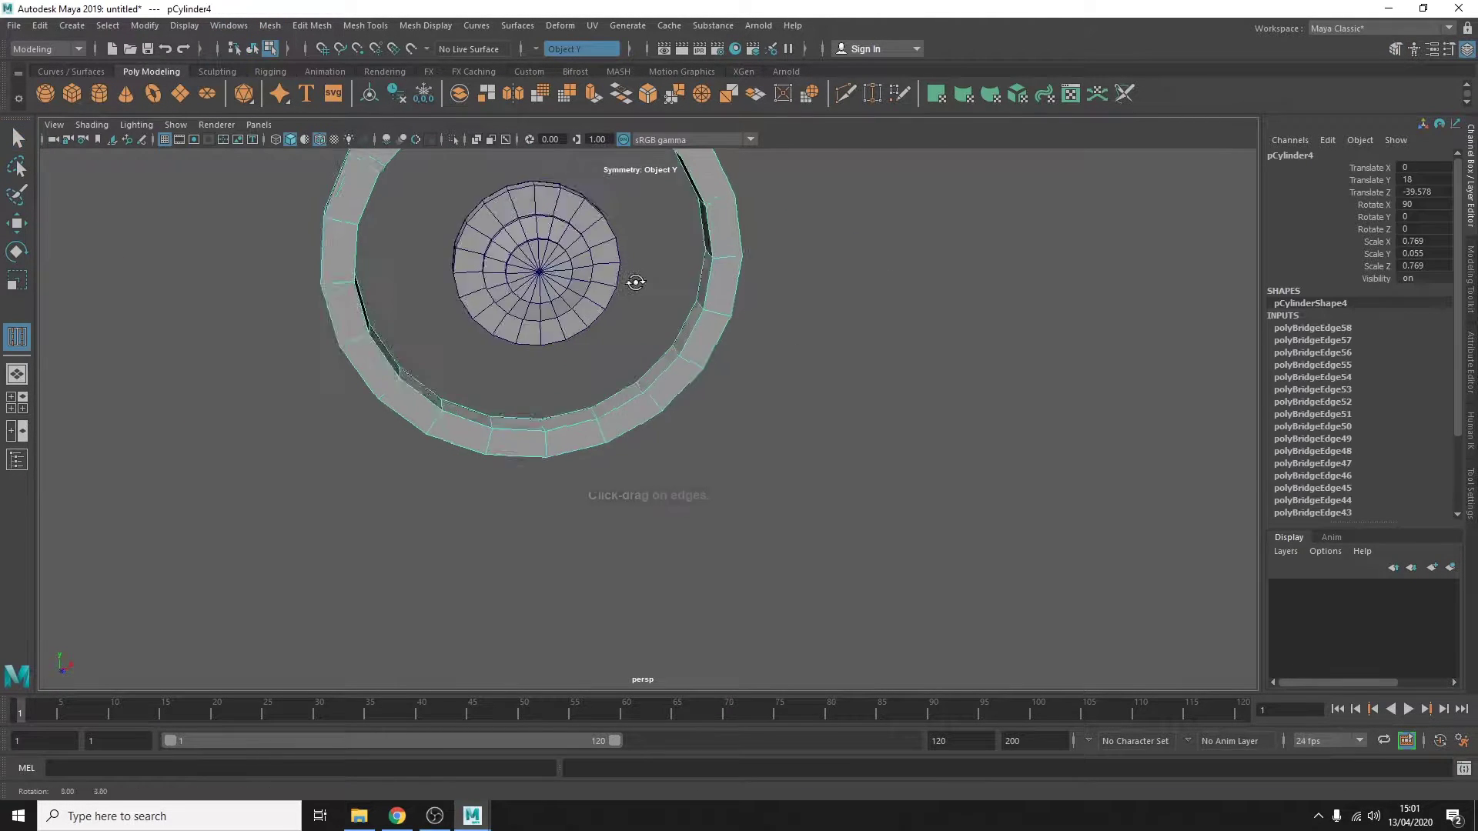
left_click(366, 26)
left_click(505, 148)
key("ctrl+z")
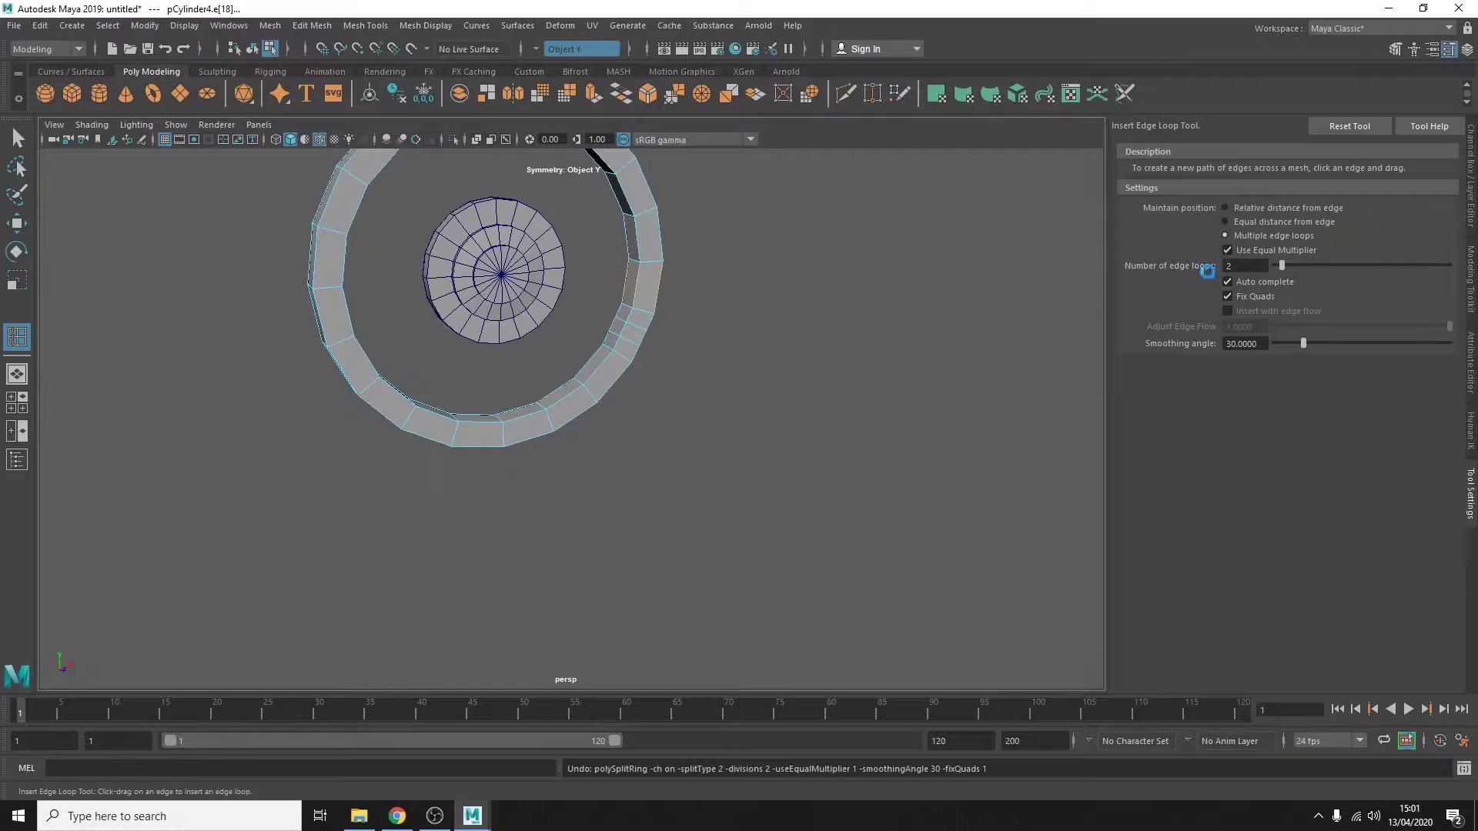
Rotate the disc into alignment in side view and combine ring and disc into one mesh.
left_click_drag(396, 169, 681, 307, "alt")
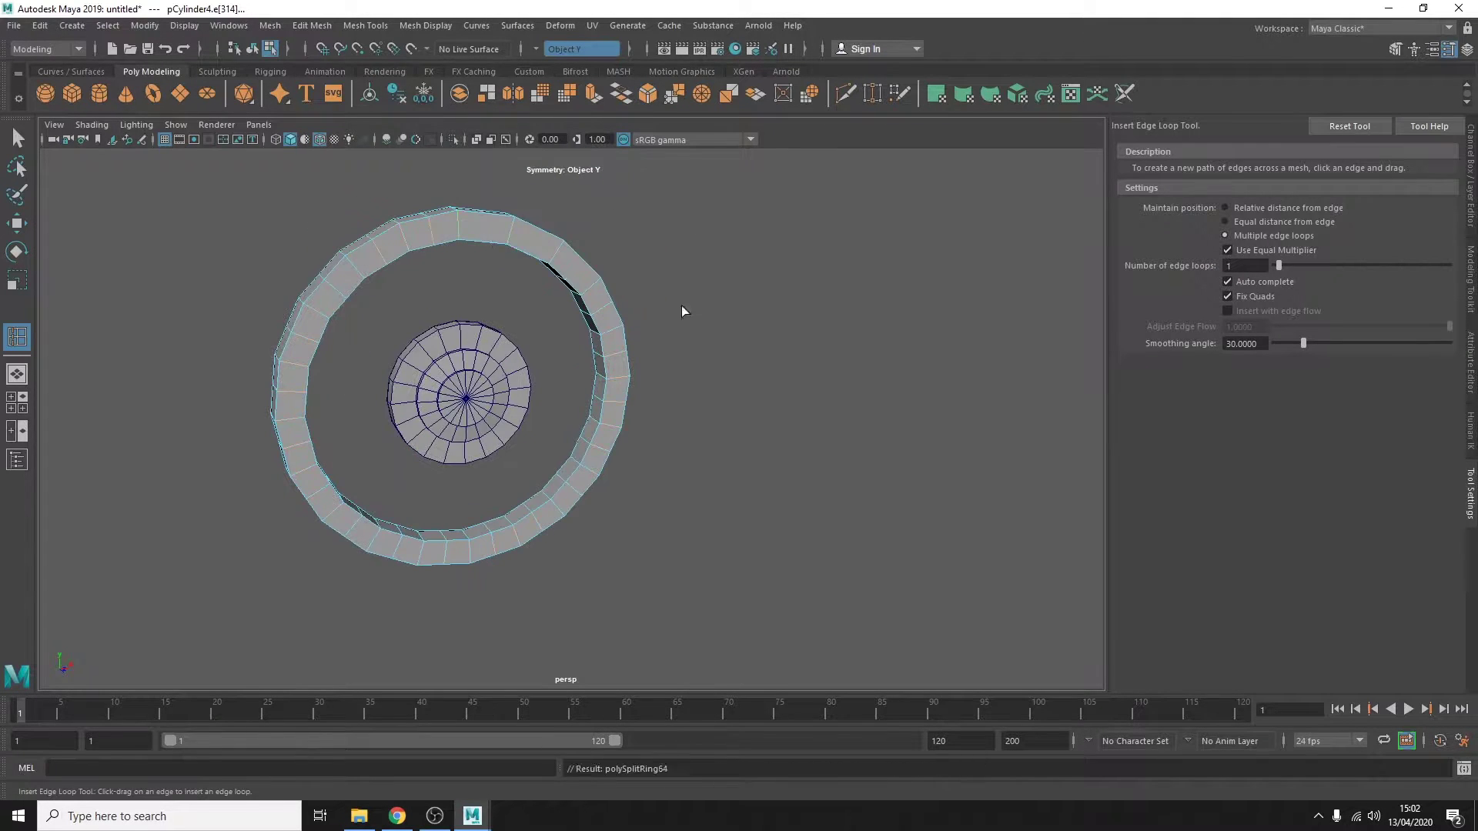
scroll(728, 293, "up", 2)
key("q")
left_click(269, 26)
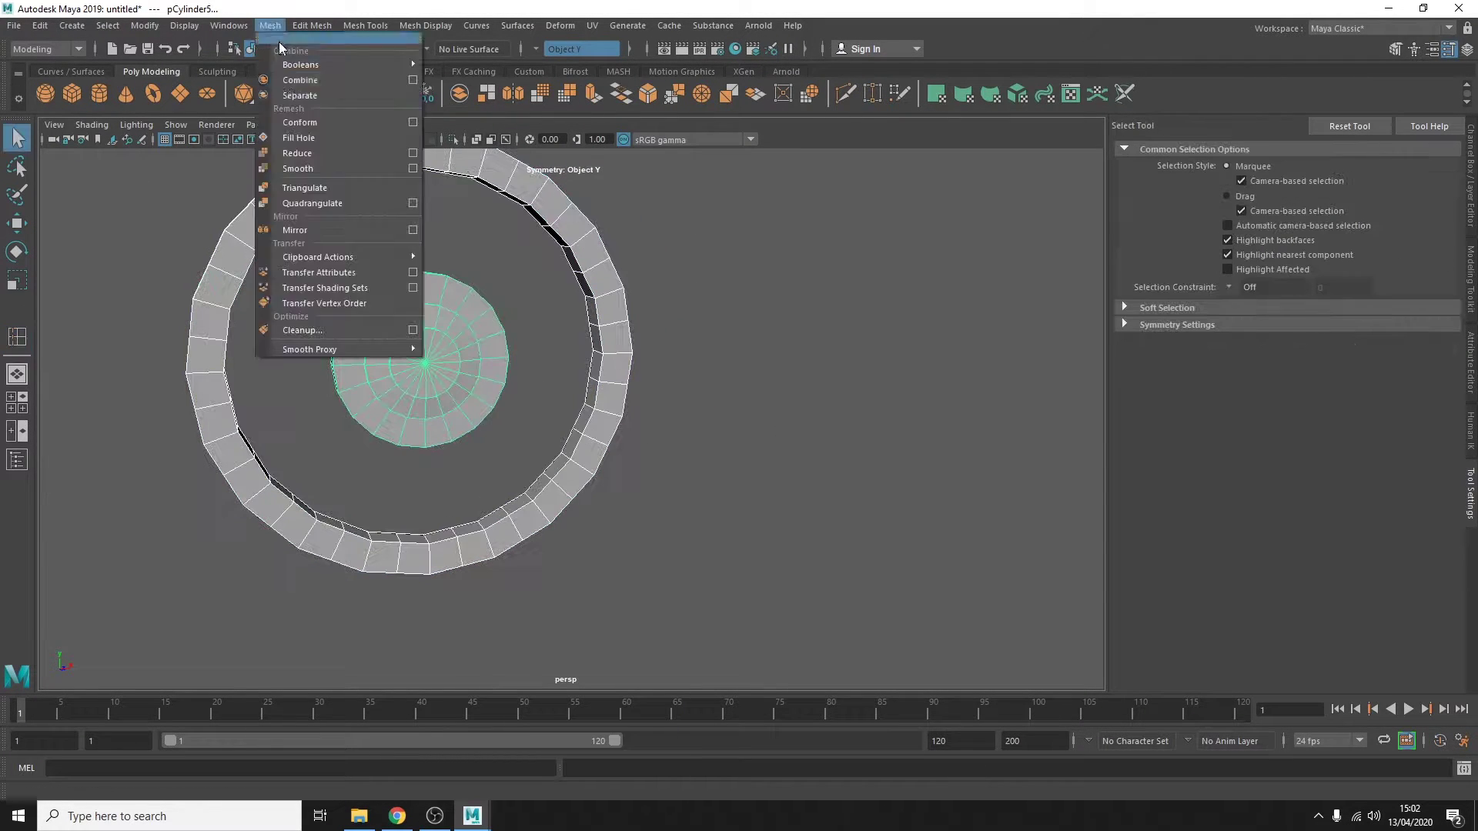
left_click_drag(369, 346, 451, 339, "alt")
left_click(451, 338)
key("e")
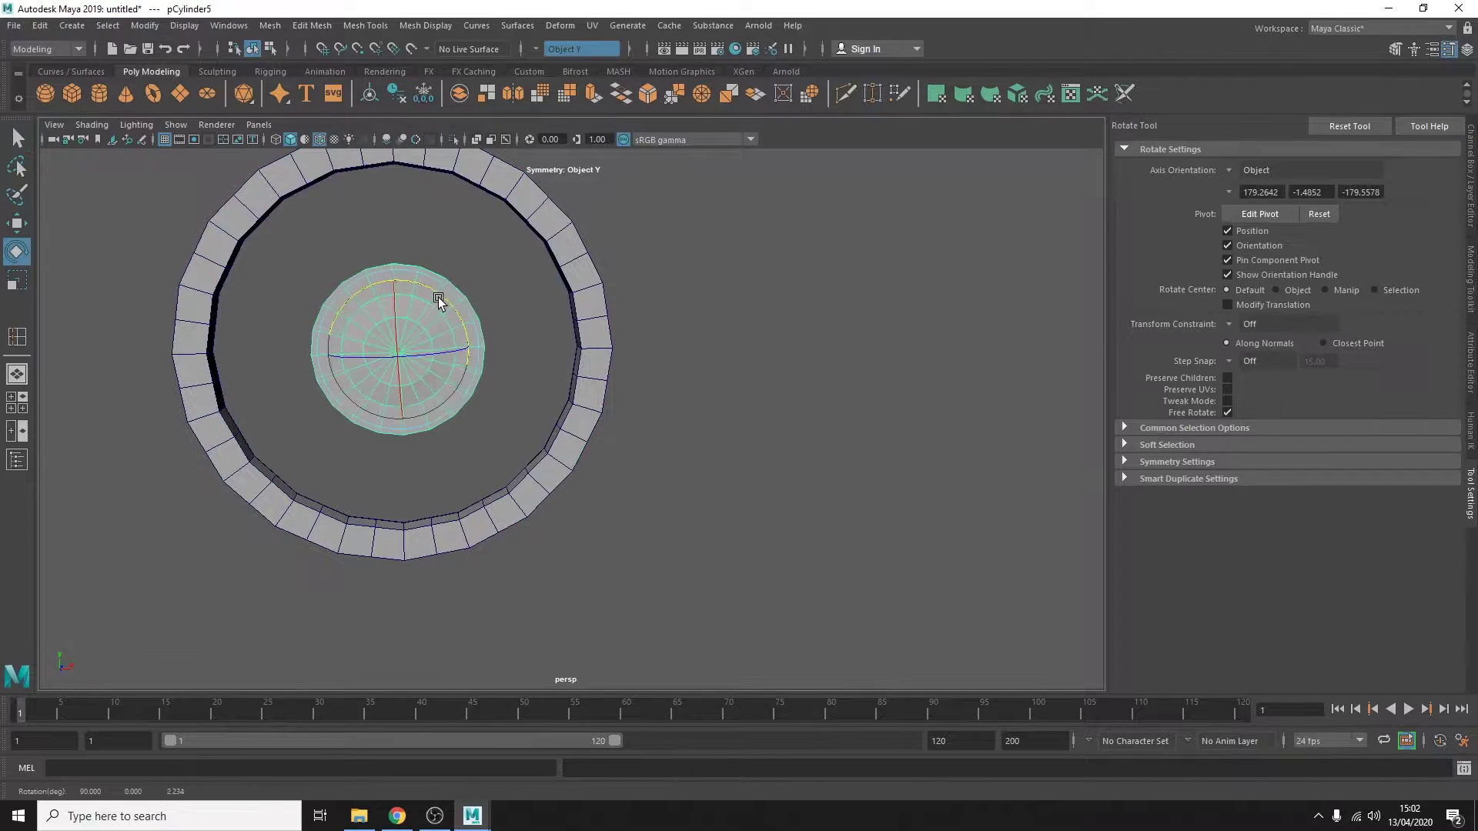
key("4")
left_click(412, 393)
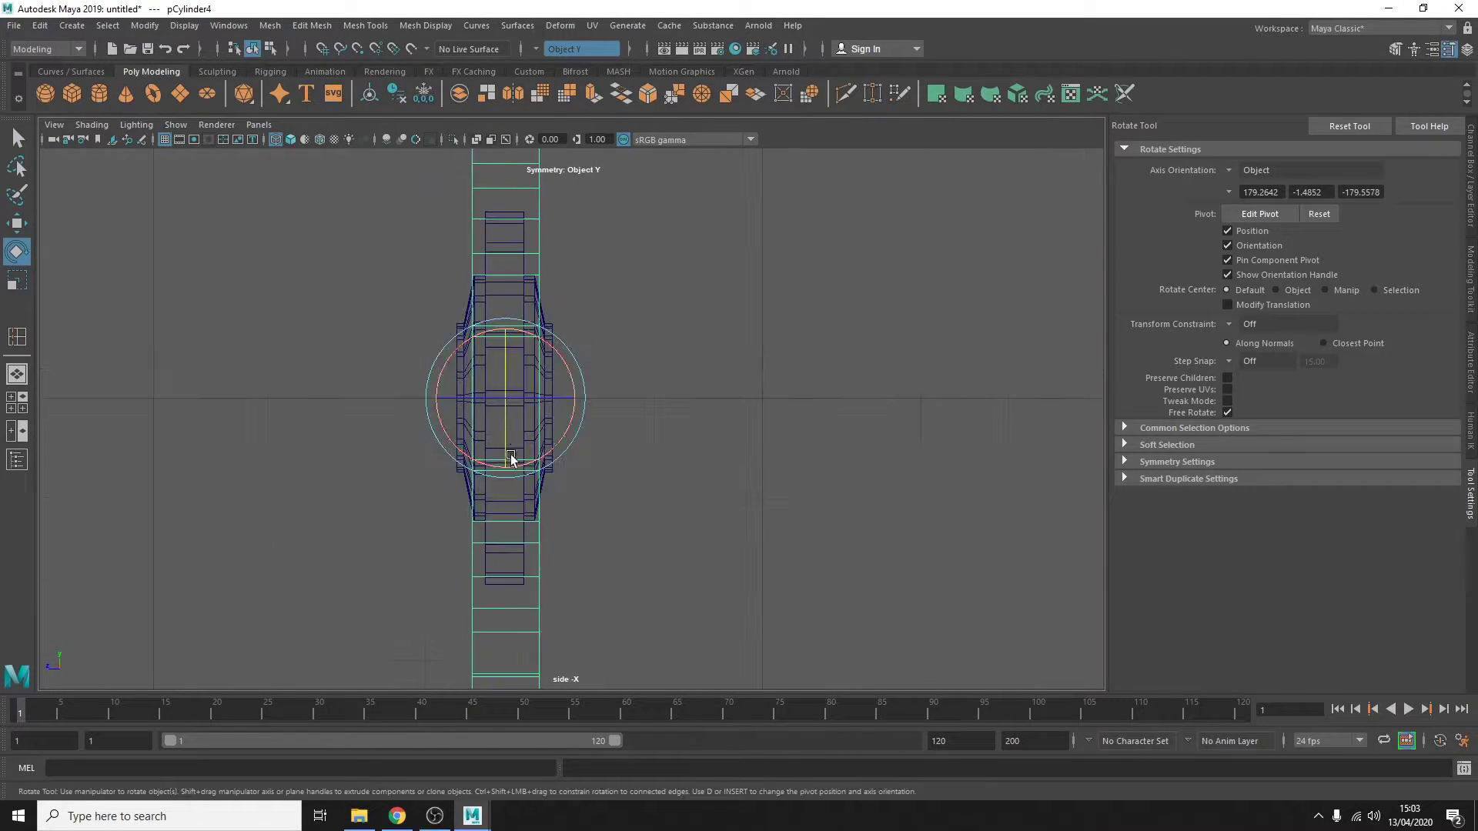
scroll(475, 291, "up", 2)
mouse_move(529, 418)
left_mouse_down("alt")
mouse_move(577, 405)
mouse_move(307, 313)
mouse_move(592, 289)
left_mouse_up("alt")
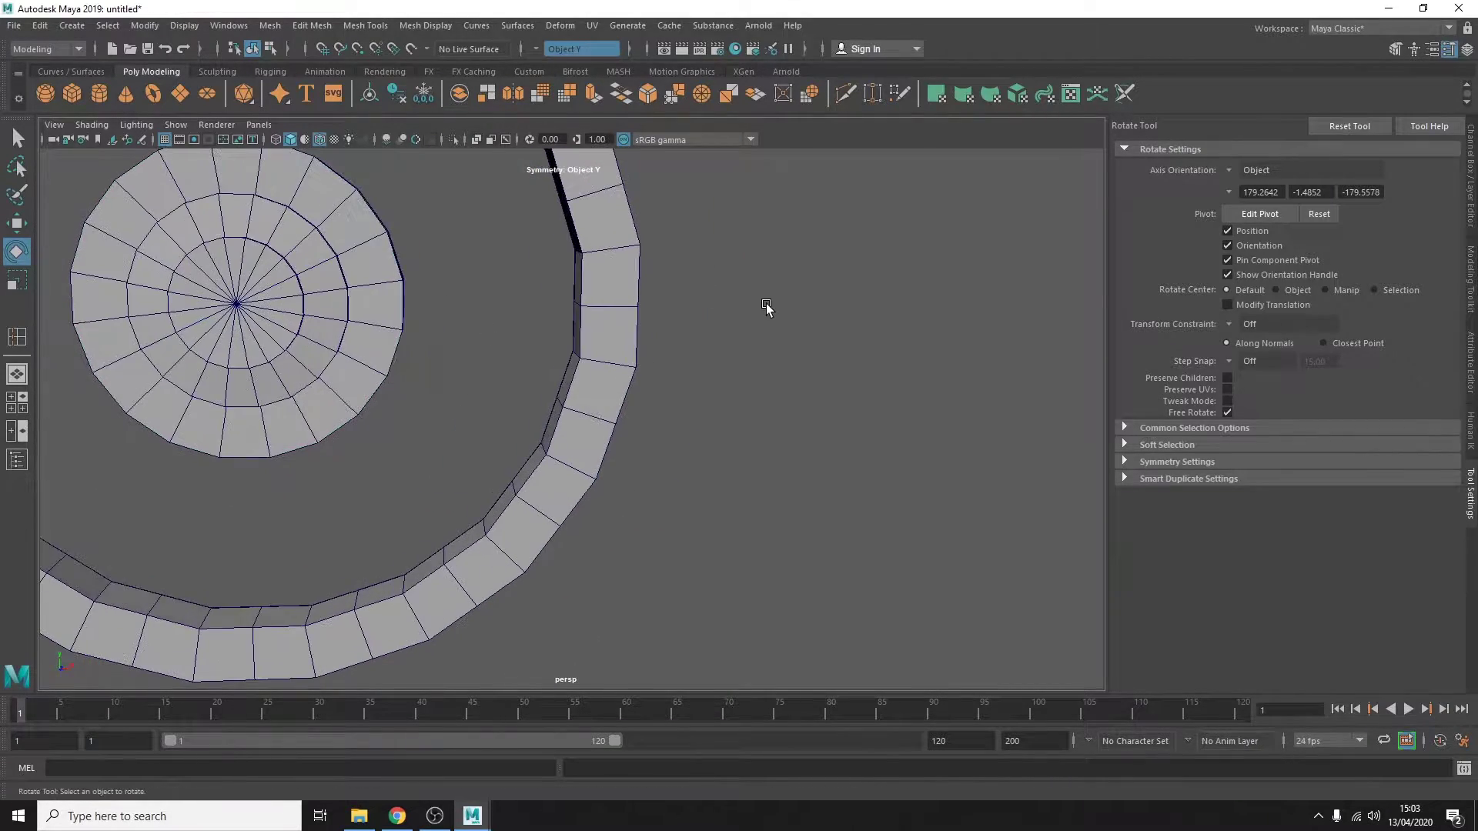
left_click(270, 26)
Bridge a spoke from disc to ring, then undo the spokes after trying Separate.
left_click(297, 84)
right_click_drag(439, 257, 576, 344, "shift")
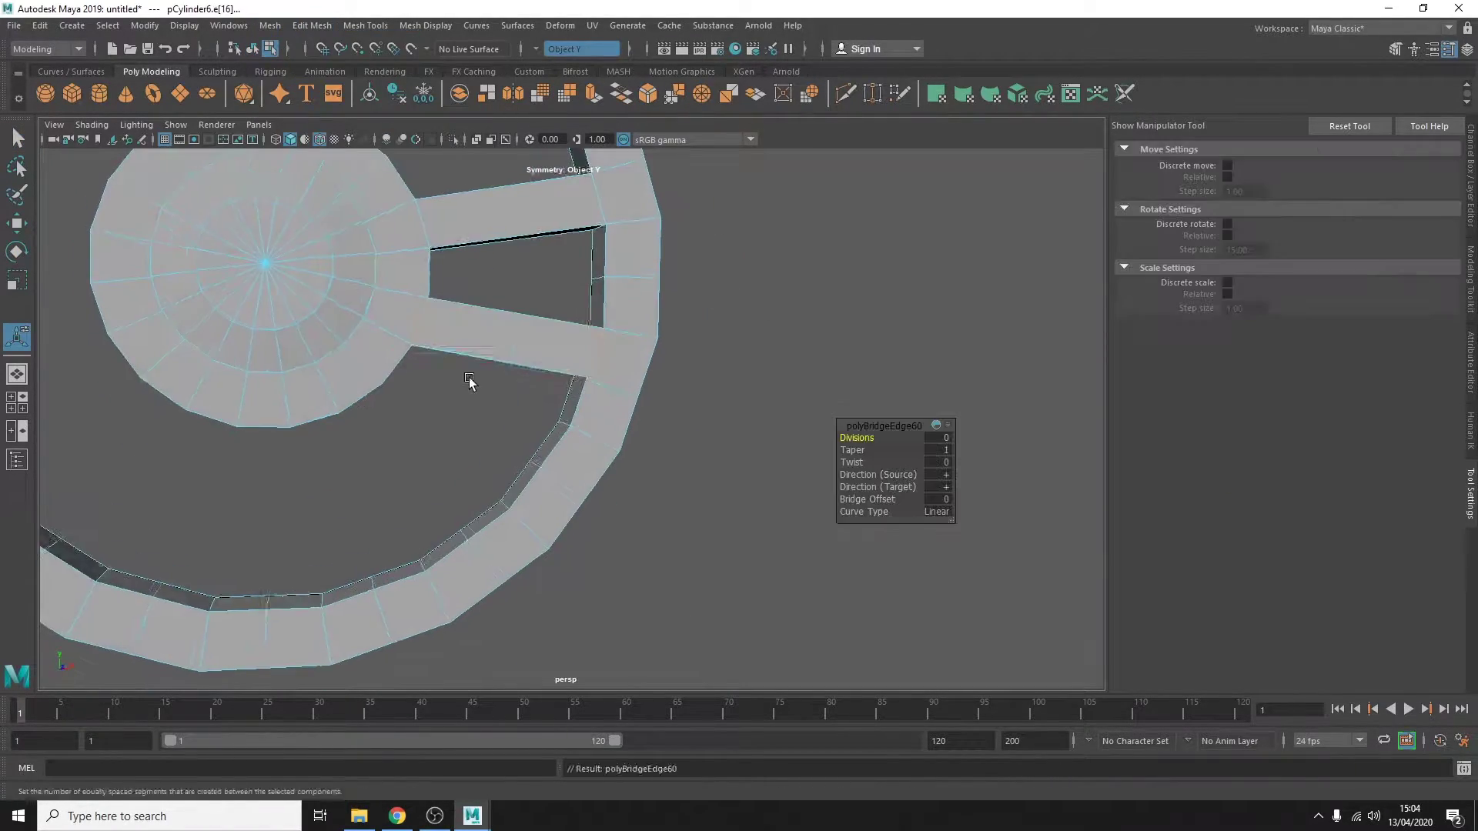
mouse_move(300, 386)
left_mouse_down("alt")
mouse_move(376, 434)
mouse_move(415, 323)
left_mouse_up("alt")
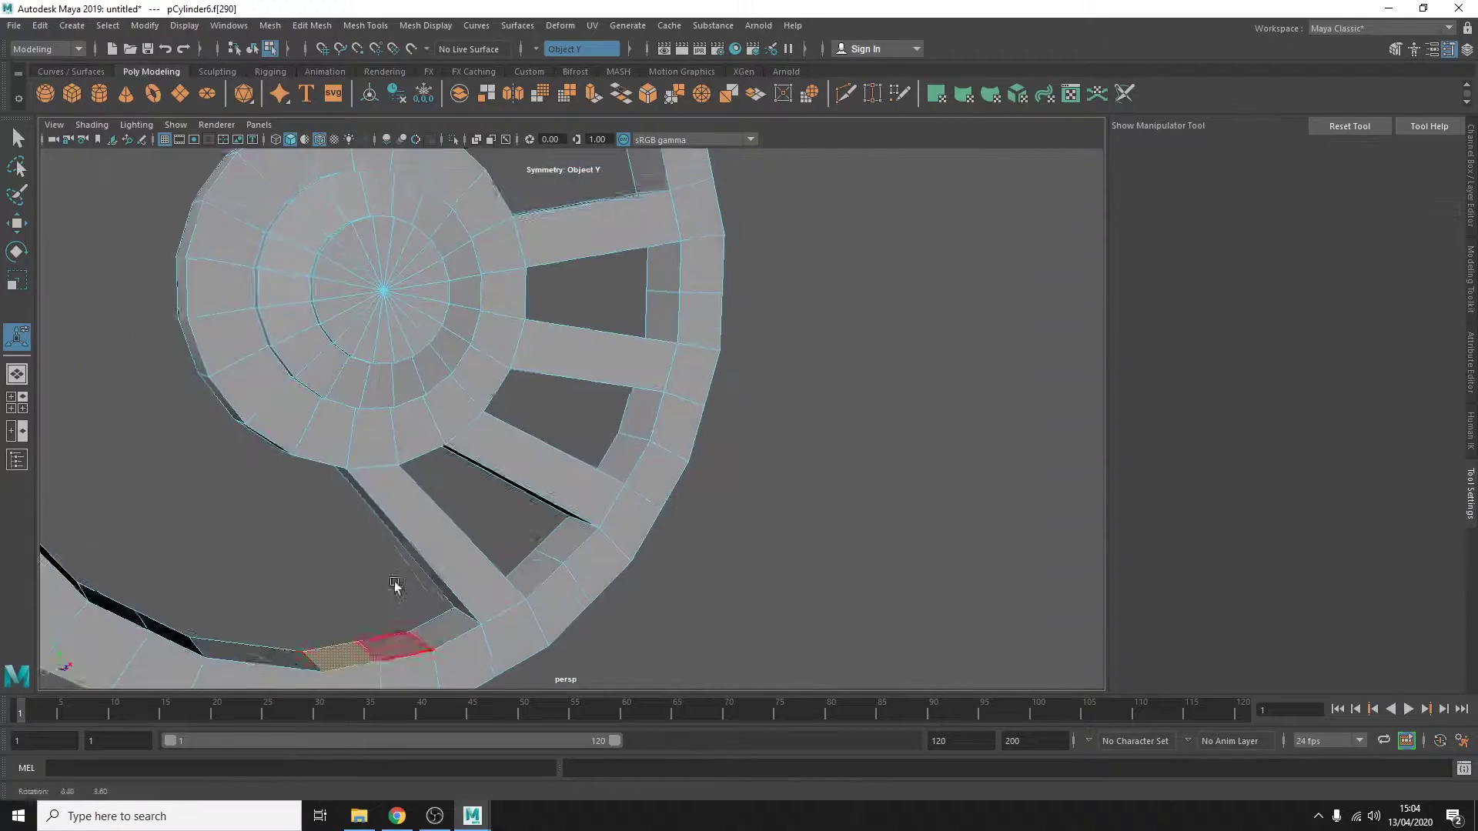
key("F8")
left_click(269, 25)
left_click(297, 100)
key("ctrl+z")
key("ctrl+z")
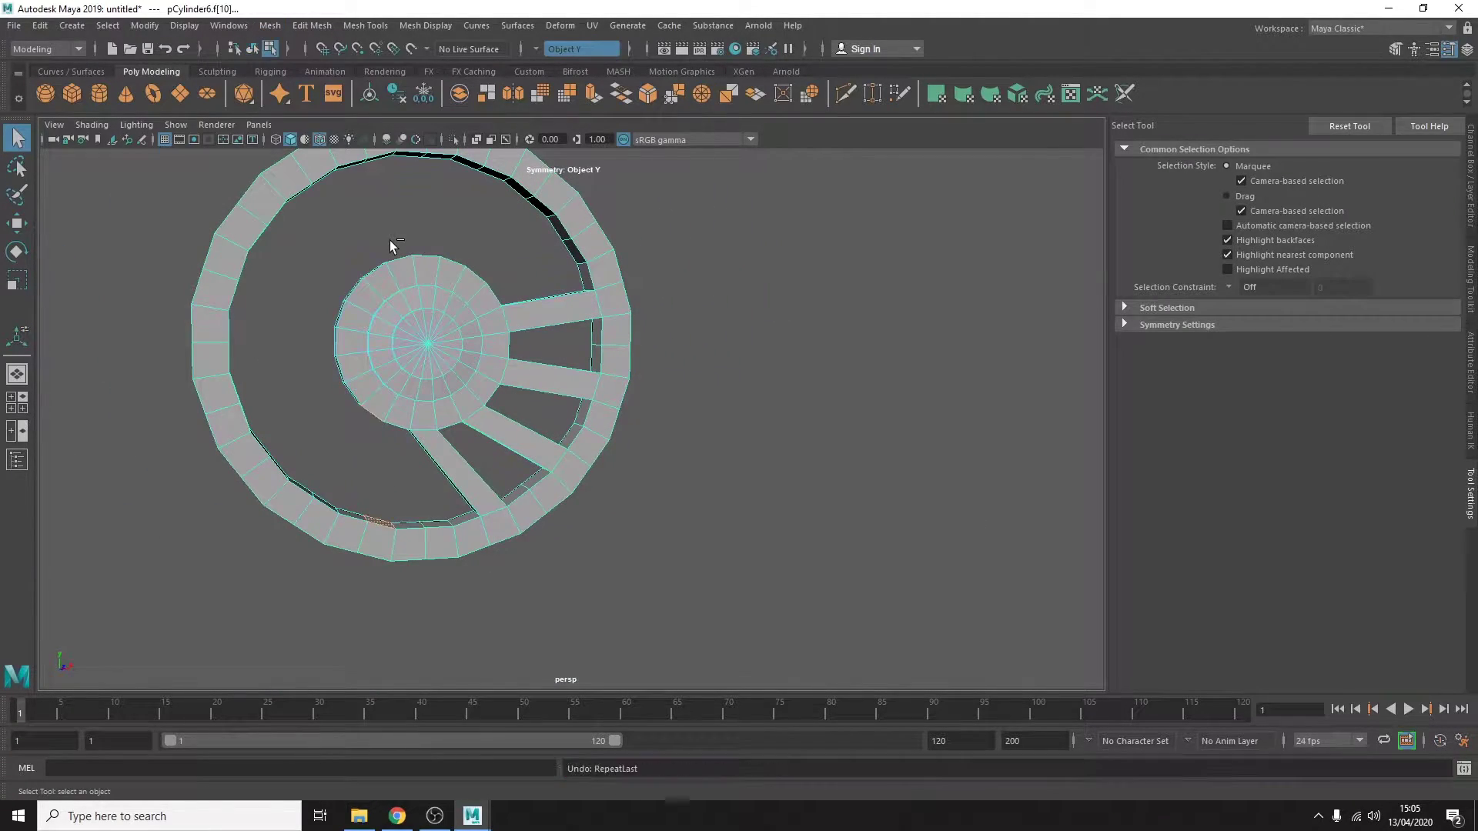
key("ctrl+z")
key("ctrl+z")
key("ctrl+z")
Shrink the hub disc uniformly and flatten its thickness.
mouse_move(389, 240)
left_mouse_down("alt")
mouse_move(797, 380)
mouse_move(557, 254)
mouse_move(767, 317)
left_mouse_up("alt")
left_click(687, 375)
key("f")
key("w")
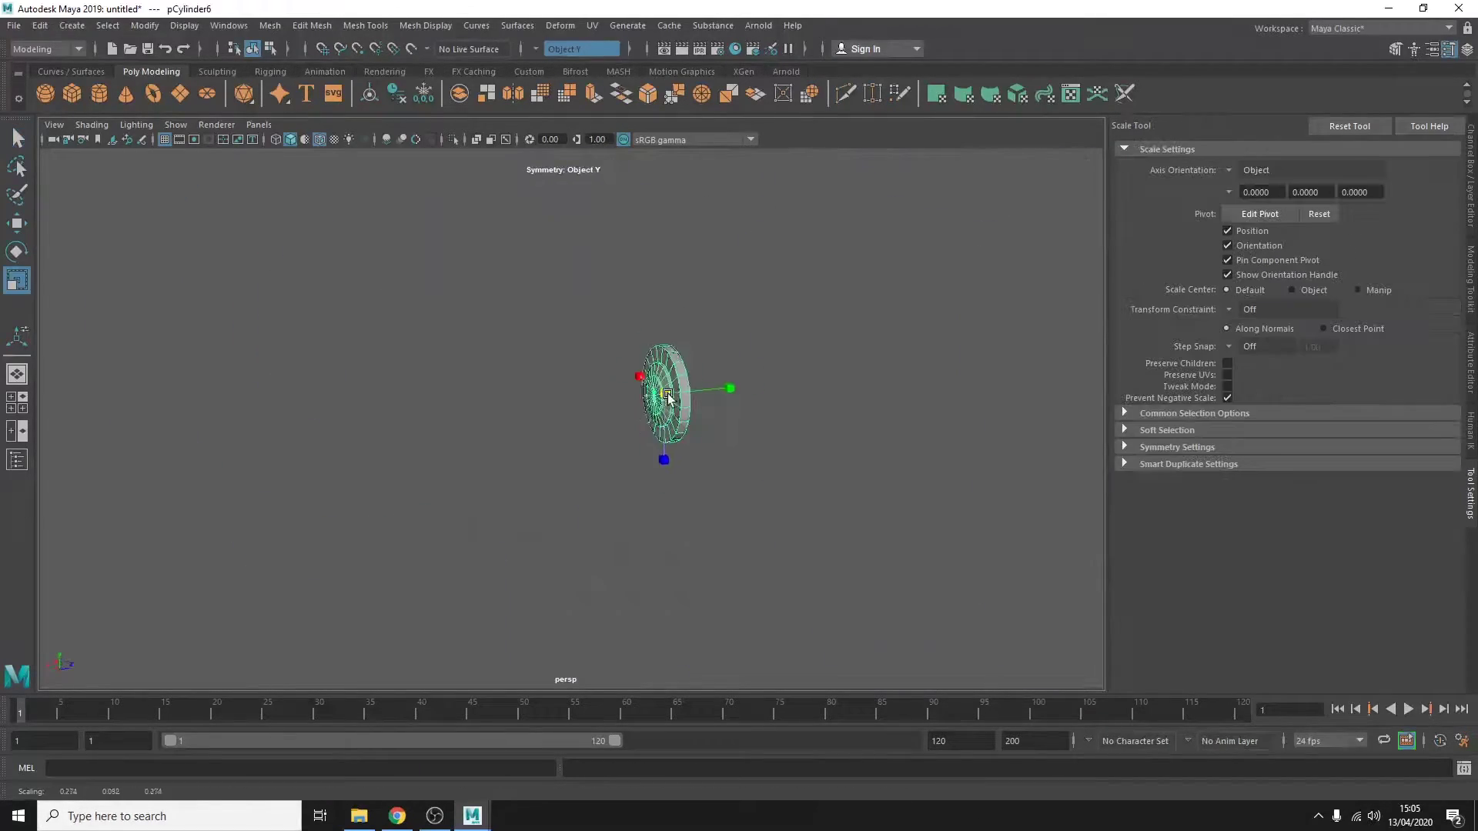
key("r")
left_click_drag(677, 393, 663, 393)
left_click_drag(789, 359, 416, 314, "alt")
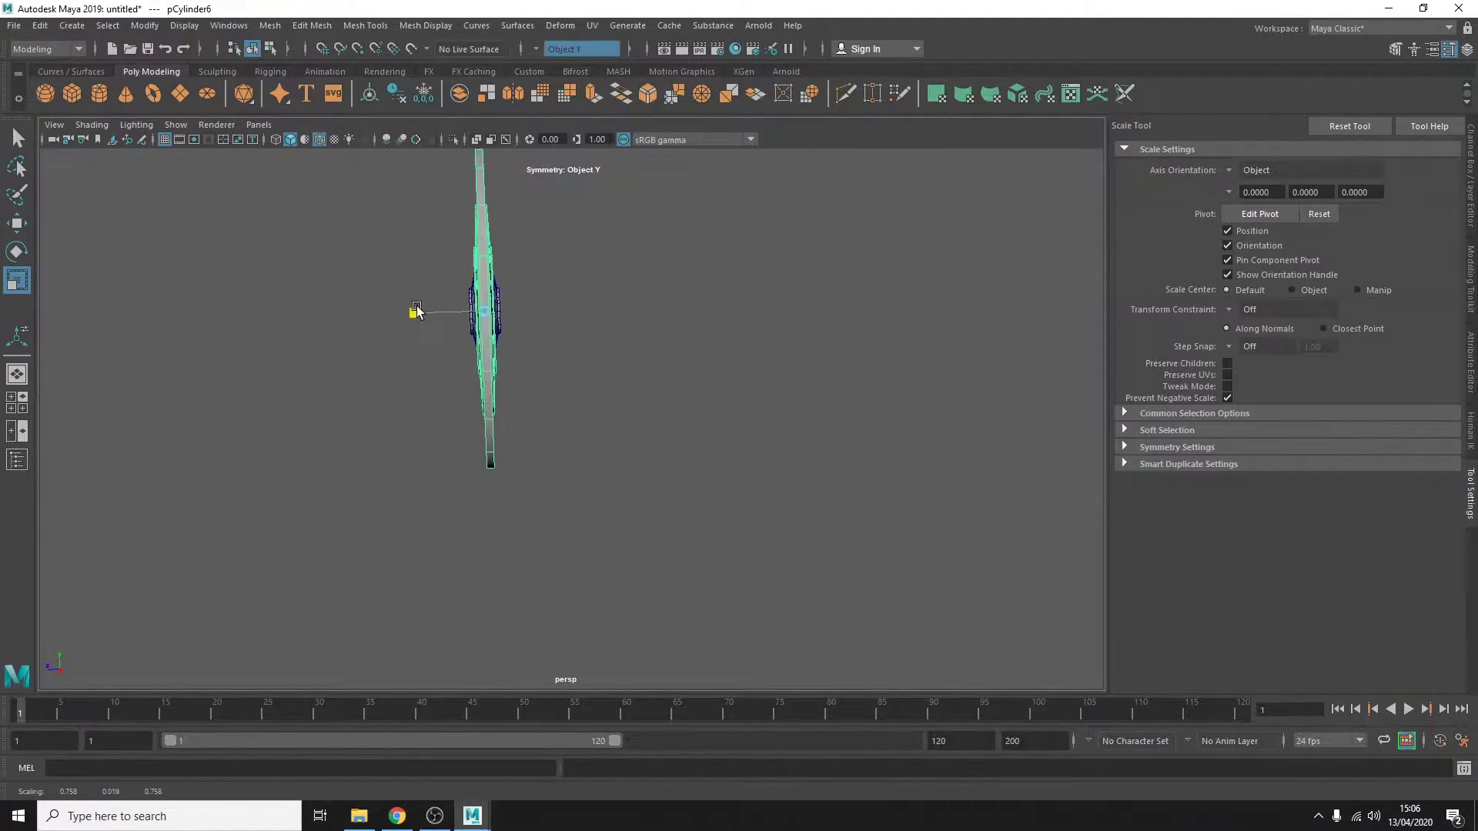
right_click_drag(545, 370, 531, 389)
Select the disc's inner and rim faces plus a ring face, then scale them.
left_click(528, 370)
key("w")
mouse_move(528, 370)
left_mouse_down("alt")
mouse_move(396, 271)
mouse_move(792, 429)
mouse_move(741, 477)
left_mouse_up("alt")
left_click(741, 477)
left_click_drag(910, 442, 937, 539, "alt")
left_click(940, 573)
key("r")
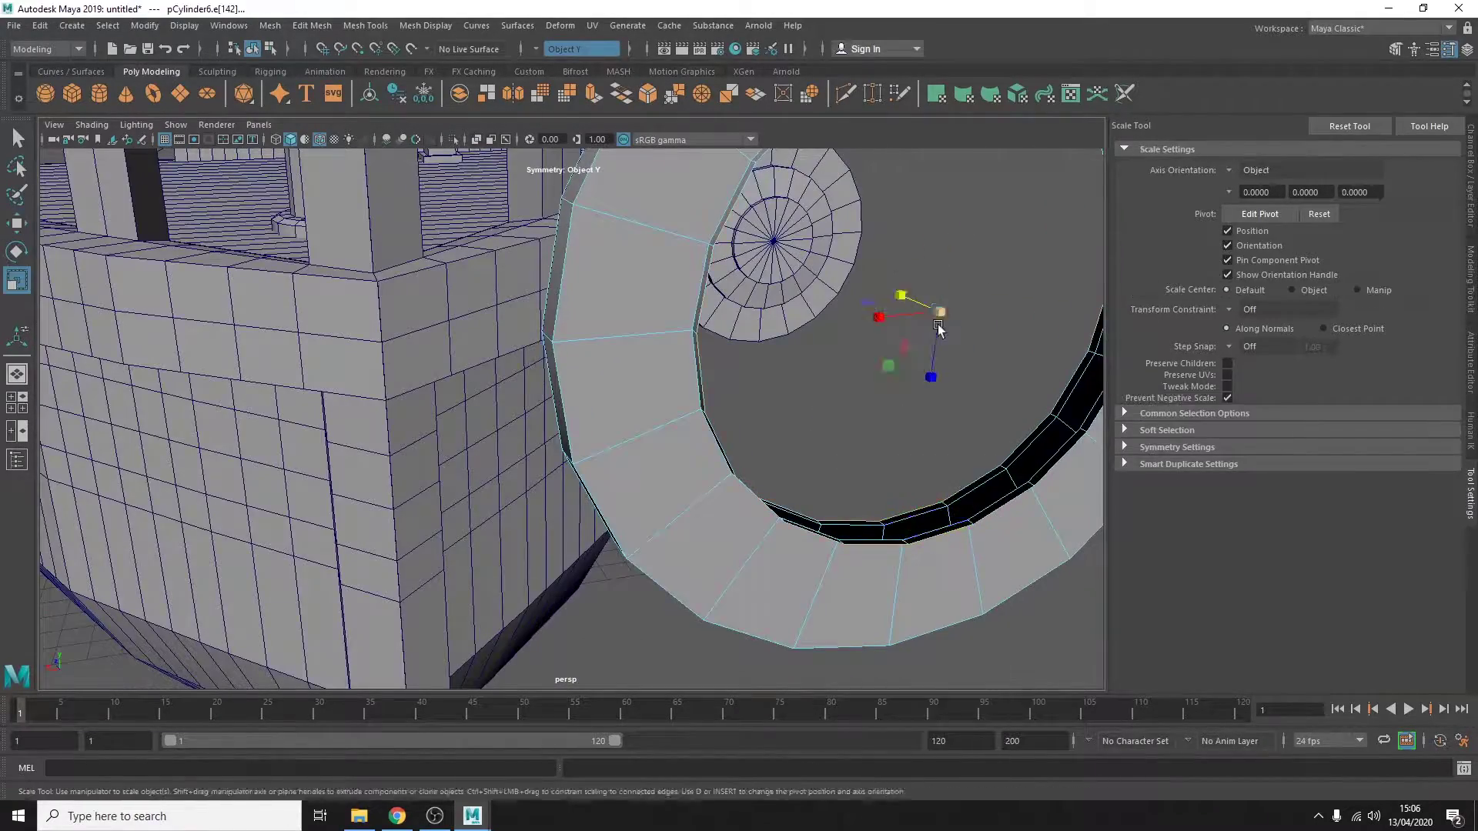
mouse_move(924, 324)
left_mouse_down("alt")
mouse_move(897, 356)
mouse_move(570, 423)
mouse_move(752, 432)
left_mouse_up("alt")
Bridge the selected ring edges across the gap and inspect the new band.
left_click(569, 422)
right_click(677, 423)
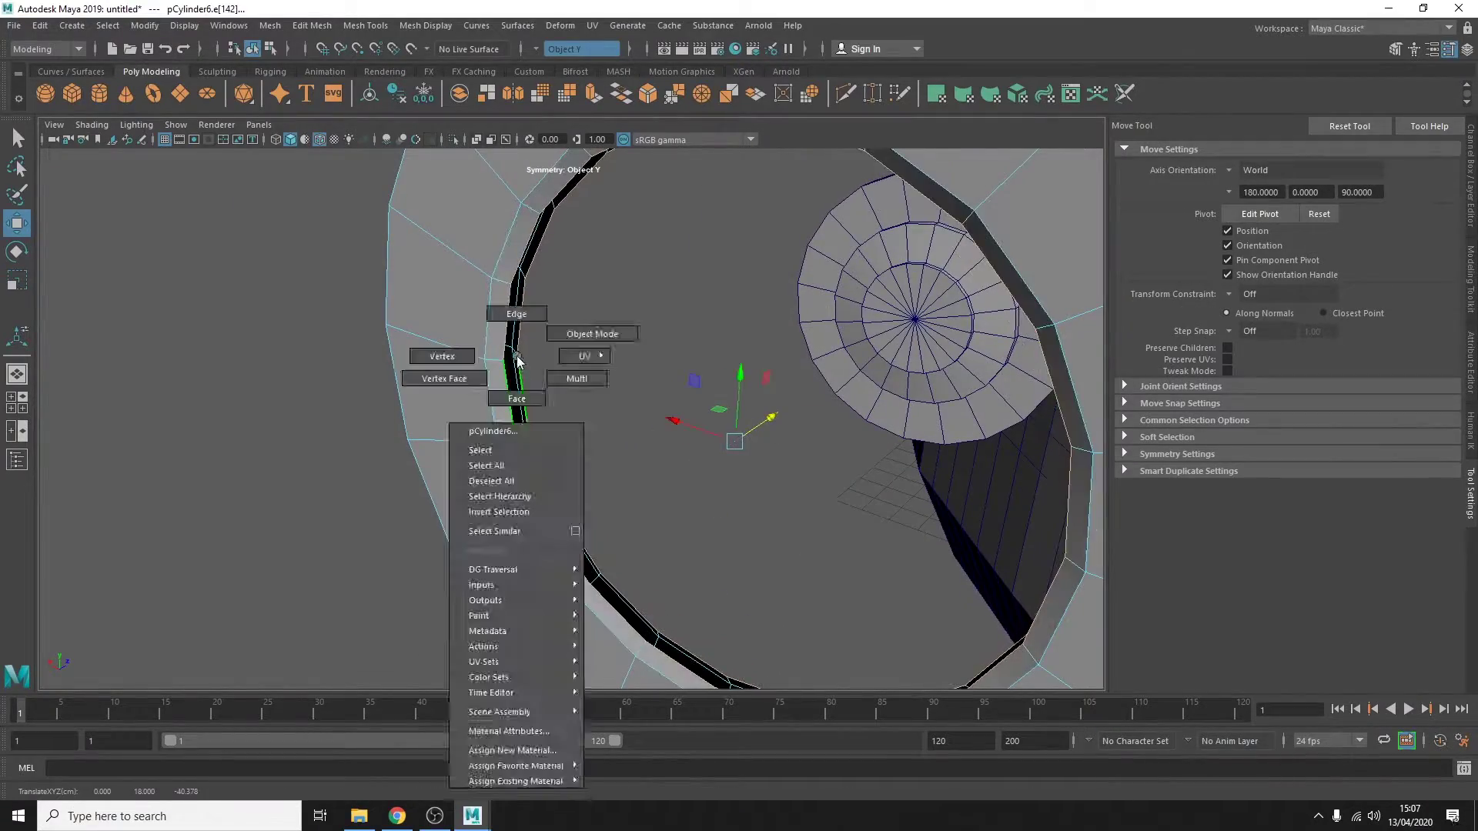
key("t")
right_click_drag(489, 427, 519, 514, "shift")
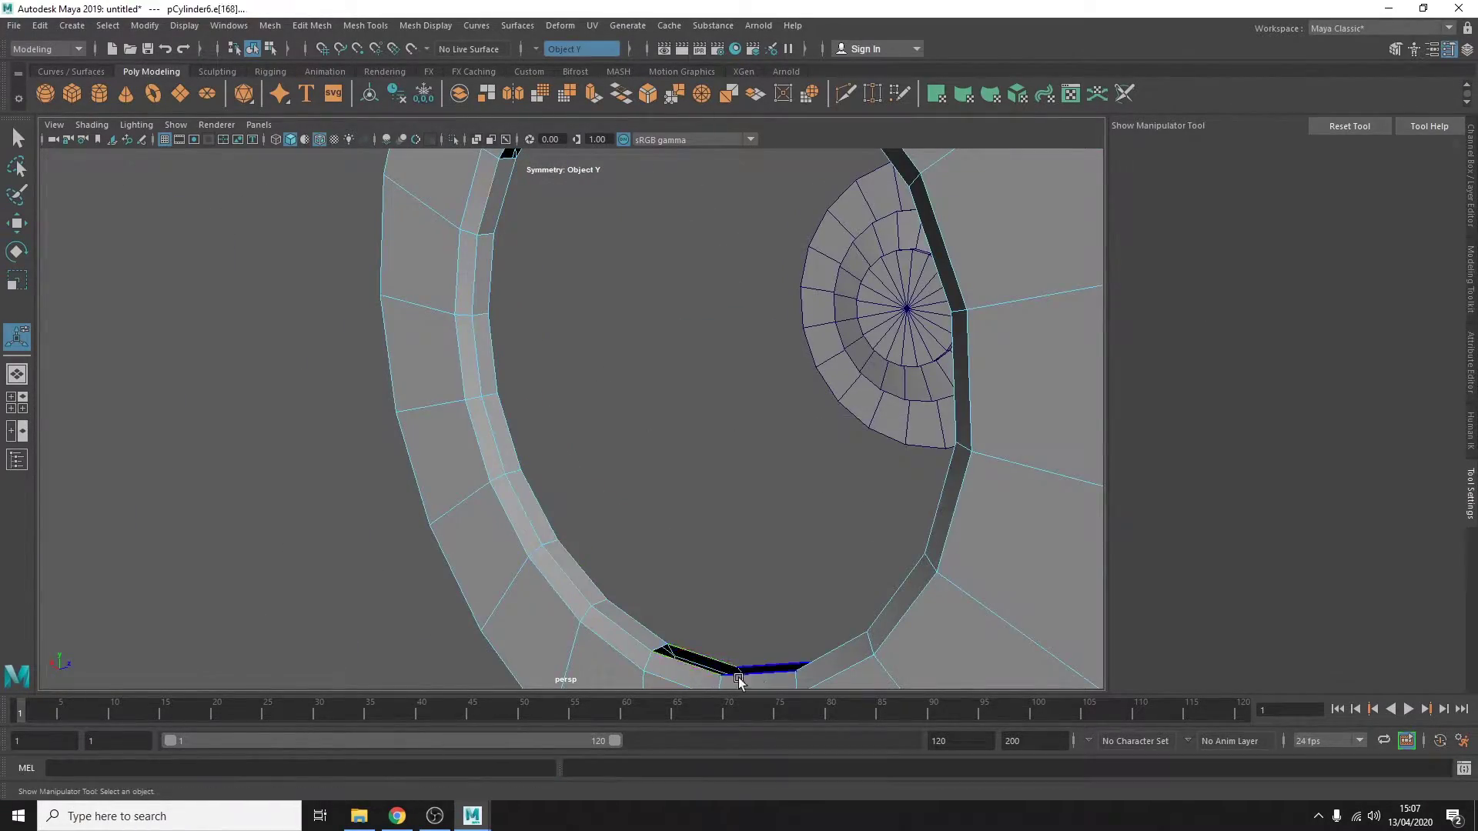
mouse_move(928, 527)
left_mouse_down("alt")
mouse_move(959, 329)
mouse_move(611, 254)
mouse_move(604, 336)
mouse_move(818, 327)
mouse_move(679, 342)
left_mouse_up("alt")
right_click_drag(678, 342, 712, 310)
key("r")
mouse_move(712, 310)
left_mouse_down("alt")
mouse_move(708, 323)
mouse_move(876, 452)
left_mouse_up("alt")
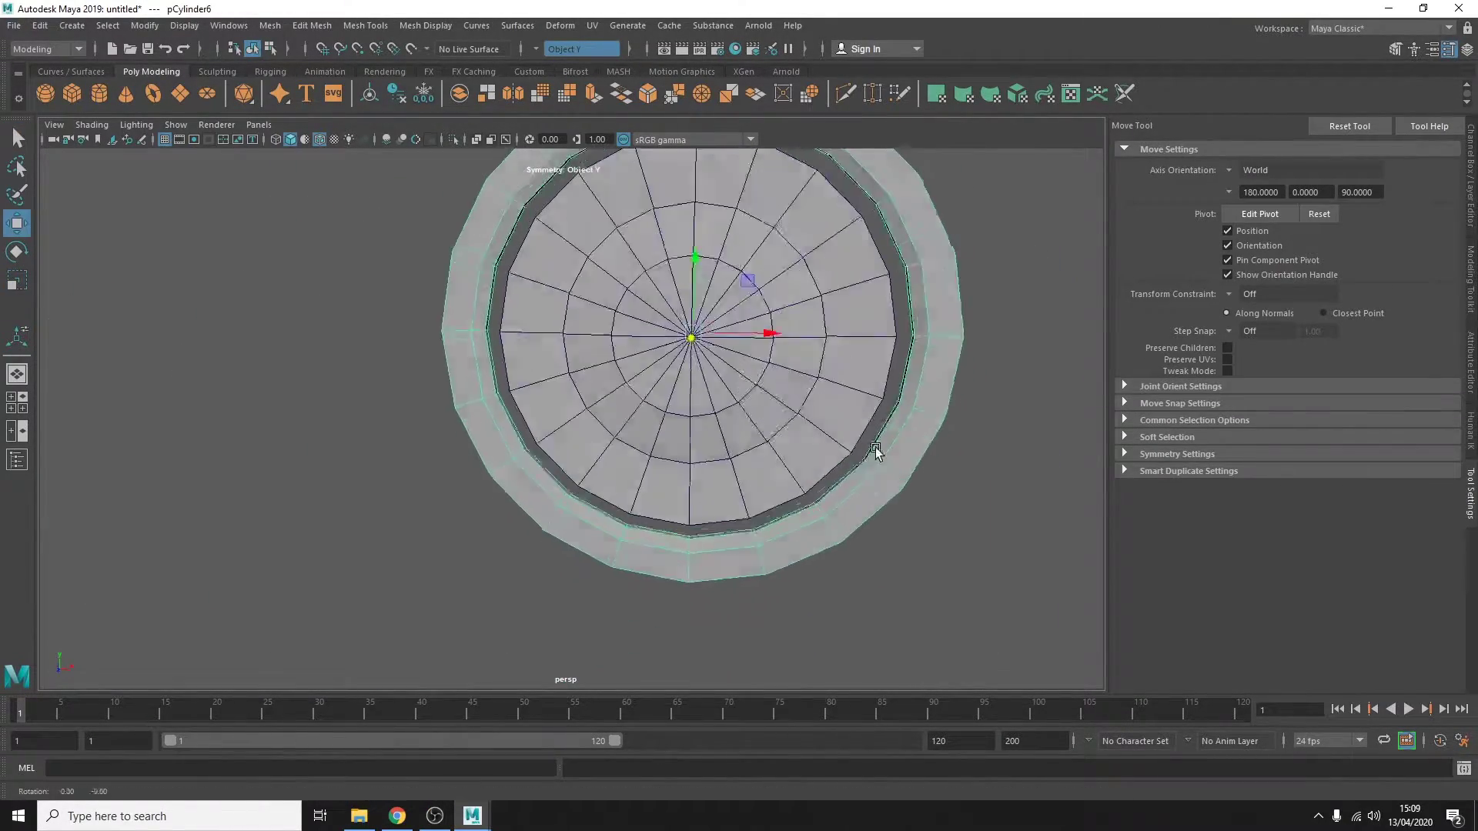
Extrude the ring's inner face and bridge several spokes from hub to rim.
scroll(511, 182, "up", 3)
left_click(454, 473)
left_click(269, 25)
left_click(323, 171)
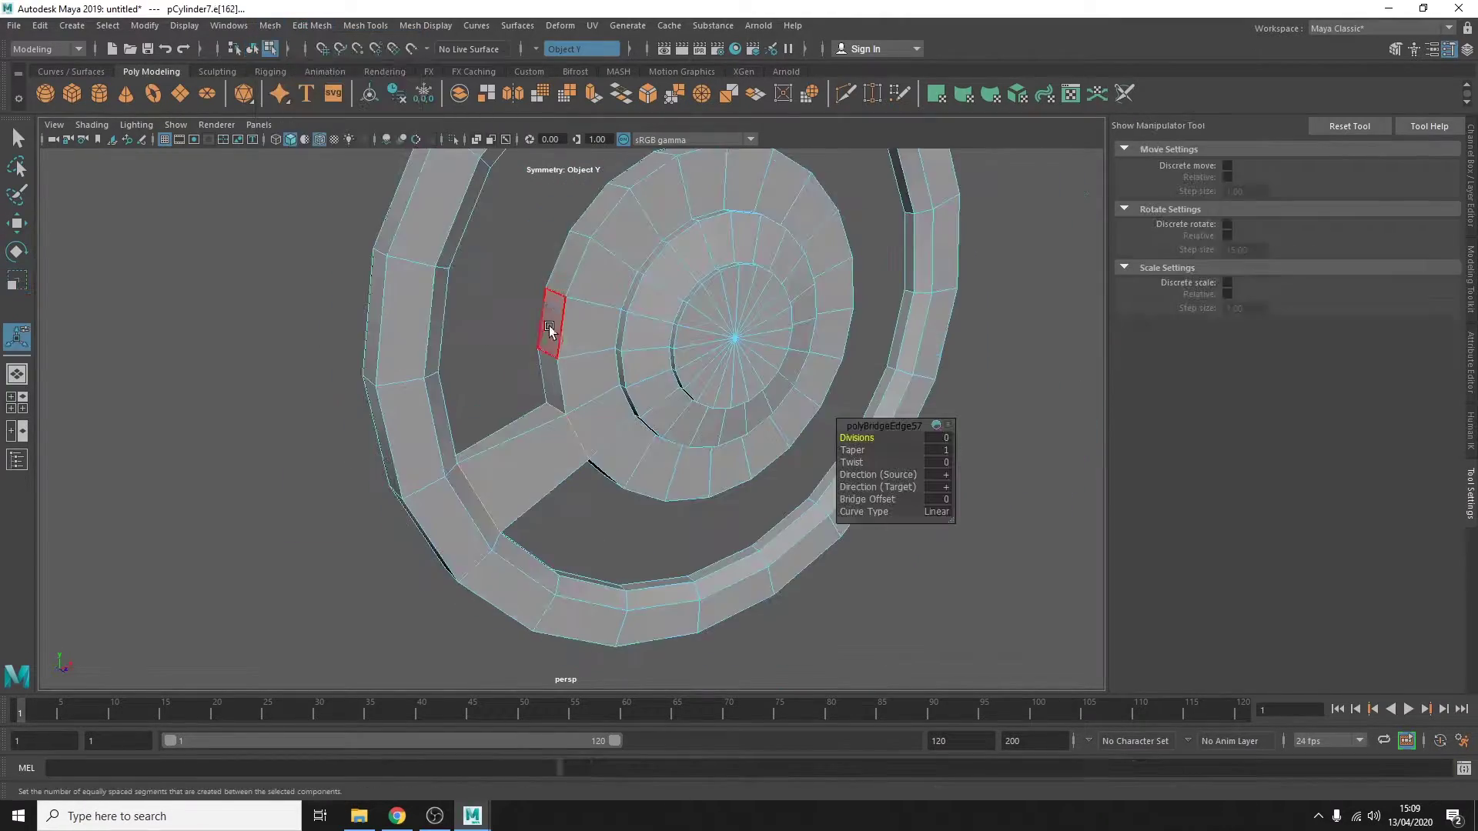
mouse_move(551, 320)
left_mouse_down("alt")
mouse_move(585, 293)
mouse_move(785, 625)
left_mouse_up("alt")
left_click(785, 625, "shift")
mouse_move(884, 544)
left_mouse_down("alt")
mouse_move(732, 495)
mouse_move(914, 313)
mouse_move(774, 343)
mouse_move(725, 386)
mouse_move(611, 385)
mouse_move(583, 363)
mouse_move(590, 448)
mouse_move(793, 225)
left_mouse_up("alt")
left_click(726, 386)
left_click(793, 225)
left_click(743, 430, "shift")
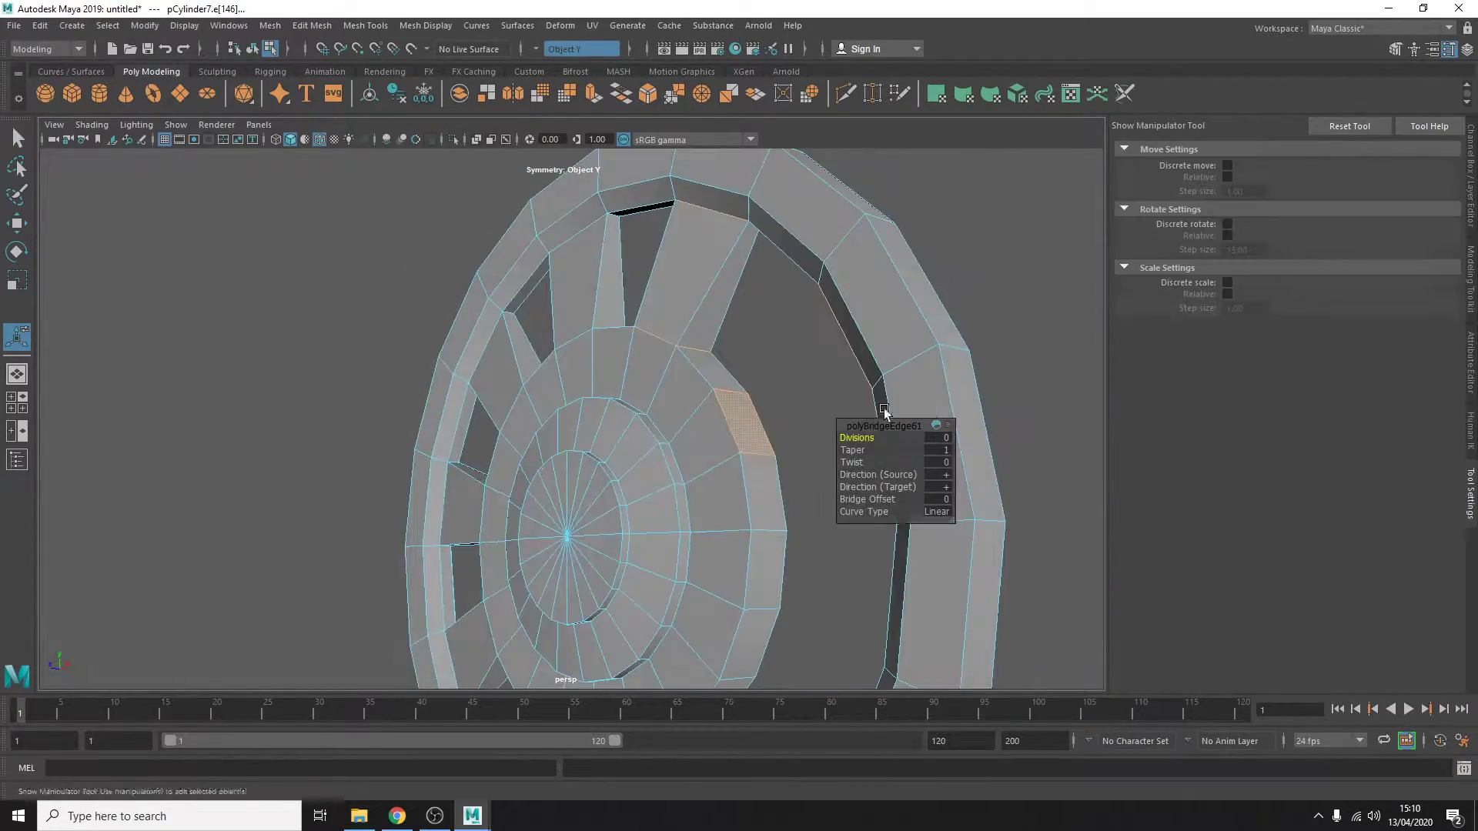
mouse_move(743, 430)
left_mouse_down("alt")
mouse_move(647, 493)
mouse_move(413, 405)
mouse_move(350, 608)
mouse_move(759, 320)
mouse_move(296, 408)
mouse_move(539, 347)
mouse_move(752, 448)
left_mouse_up("alt")
Return to object mode, scale the wheel and bring the whole ship deck into view.
key("F8")
key("w")
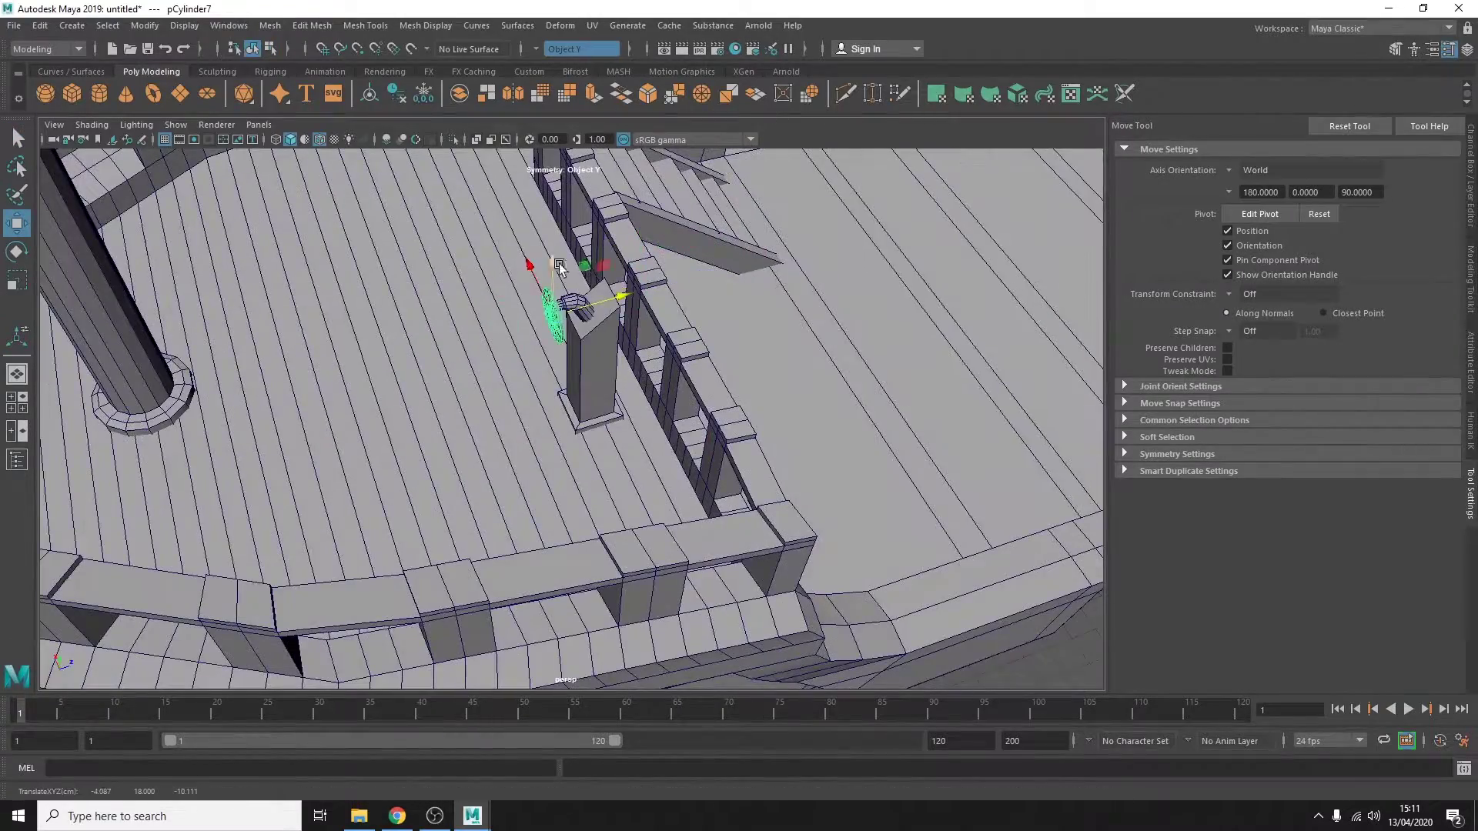
key("r")
key("space")
key("space")
mouse_move(505, 343)
left_mouse_down("alt")
mouse_move(656, 488)
mouse_move(789, 368)
mouse_move(608, 511)
left_mouse_up("alt")
key("w")
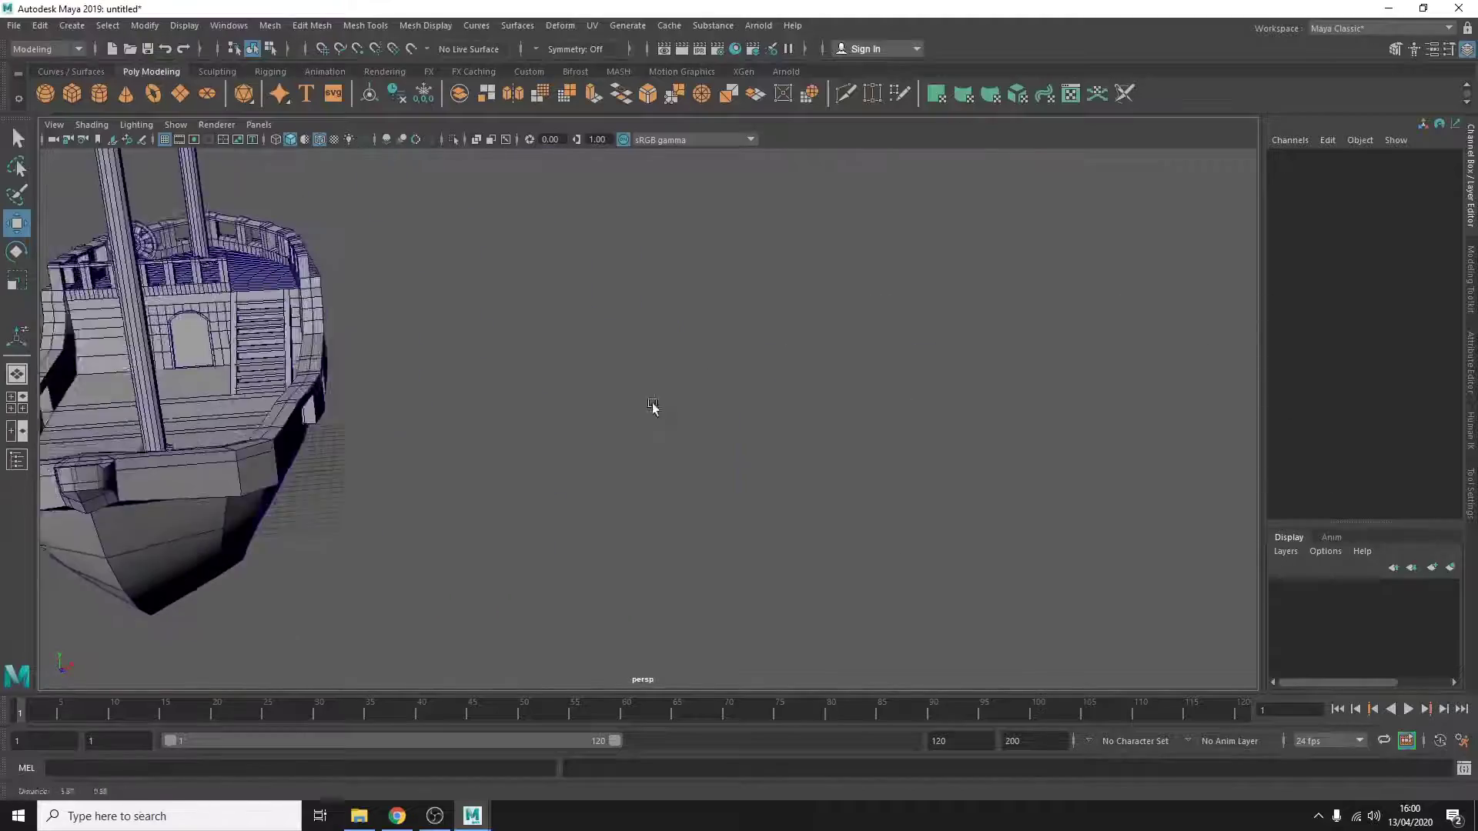
Select the cylinder's end face and extrude the first barrel sections.
key("f")
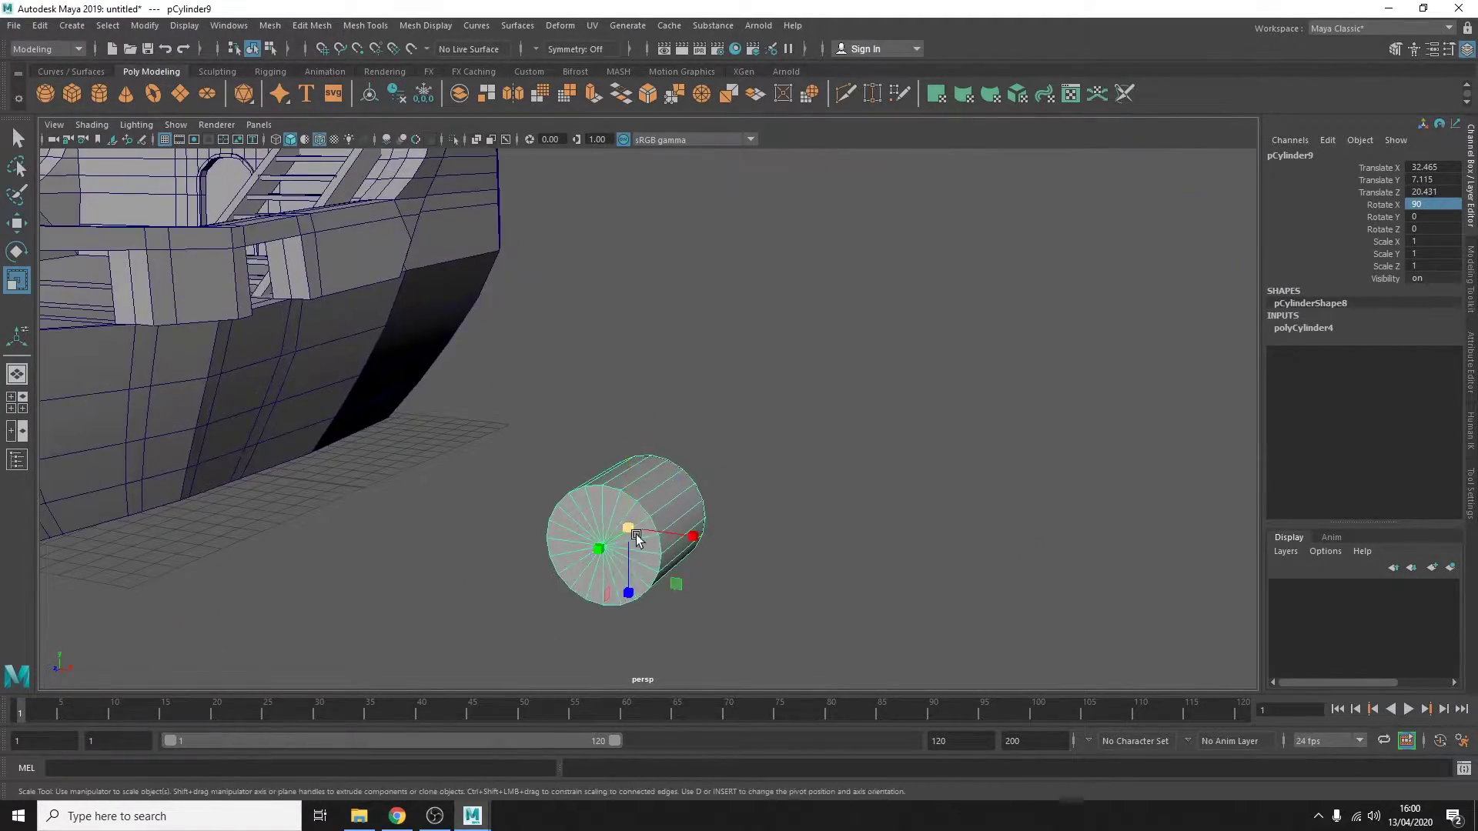
mouse_move(693, 509)
left_mouse_down("alt")
mouse_move(712, 534)
mouse_move(706, 495)
left_mouse_up("alt")
left_click(613, 485)
key("ctrl+e")
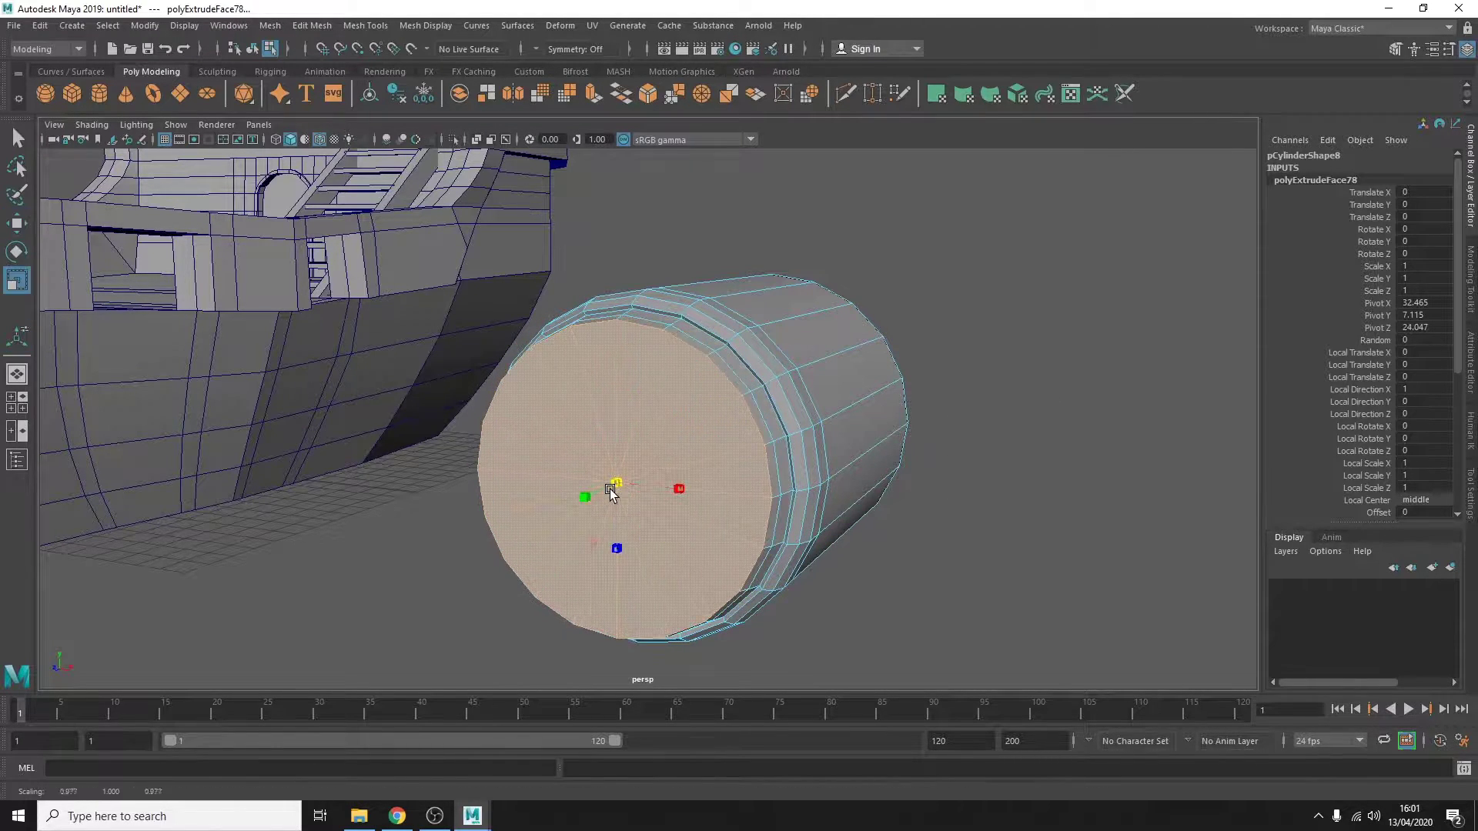
key("ctrl+e")
key("w")
mouse_move(599, 490)
left_mouse_down("alt")
mouse_move(533, 486)
mouse_move(567, 481)
left_mouse_up("alt")
Extrude and scale further sections to form raised rings along the barrel.
key("ctrl+e")
key("r")
key("r")
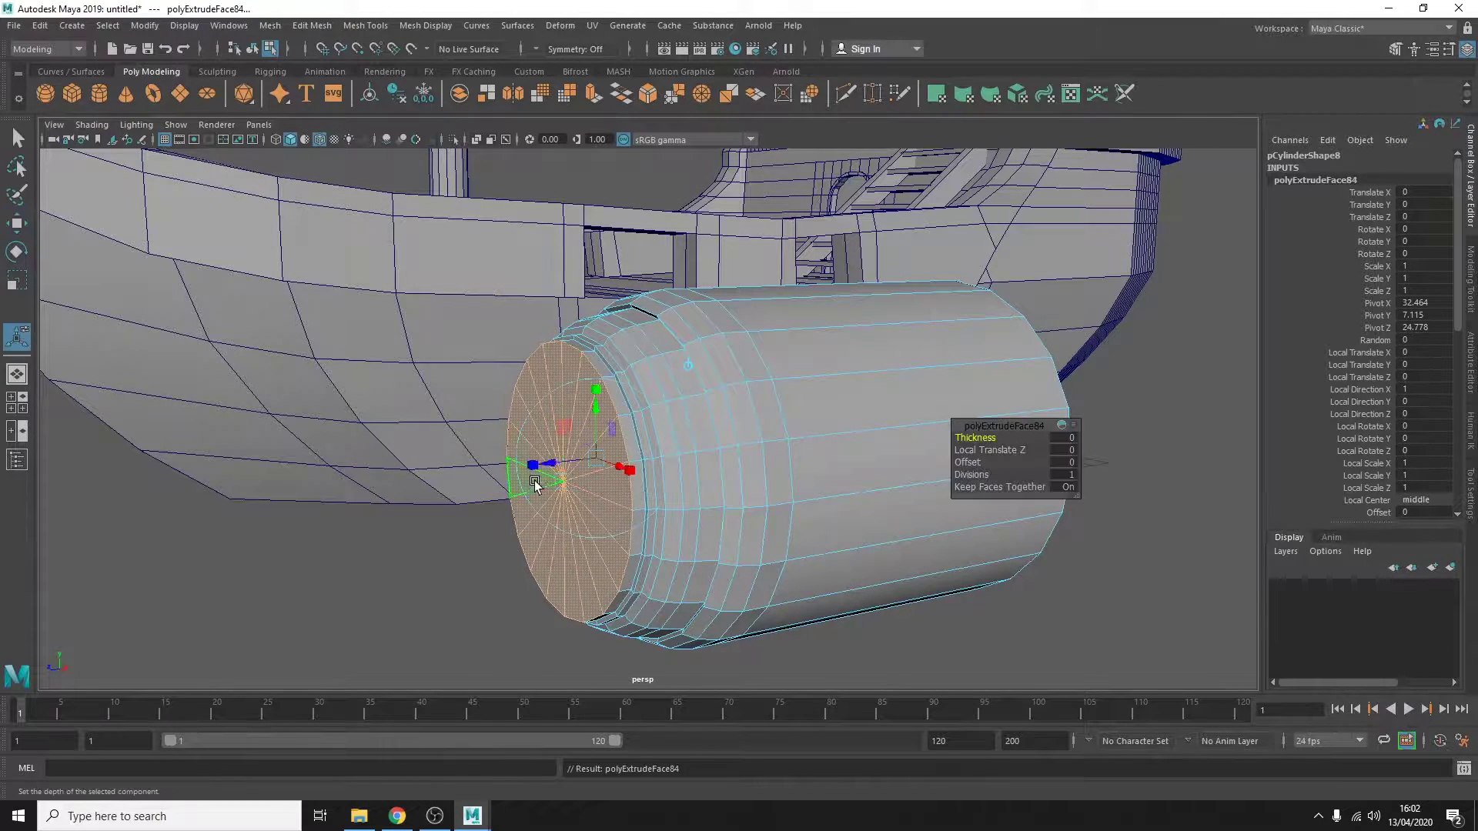
key("ctrl+e")
mouse_move(543, 487)
left_mouse_down()
mouse_move(530, 488)
mouse_move(978, 479)
mouse_move(651, 481)
mouse_move(822, 478)
mouse_move(684, 467)
mouse_move(926, 481)
left_mouse_up()
key("ctrl+e")
key("r")
key("w")
key("w")
key("ctrl+e")
key("ctrl+e")
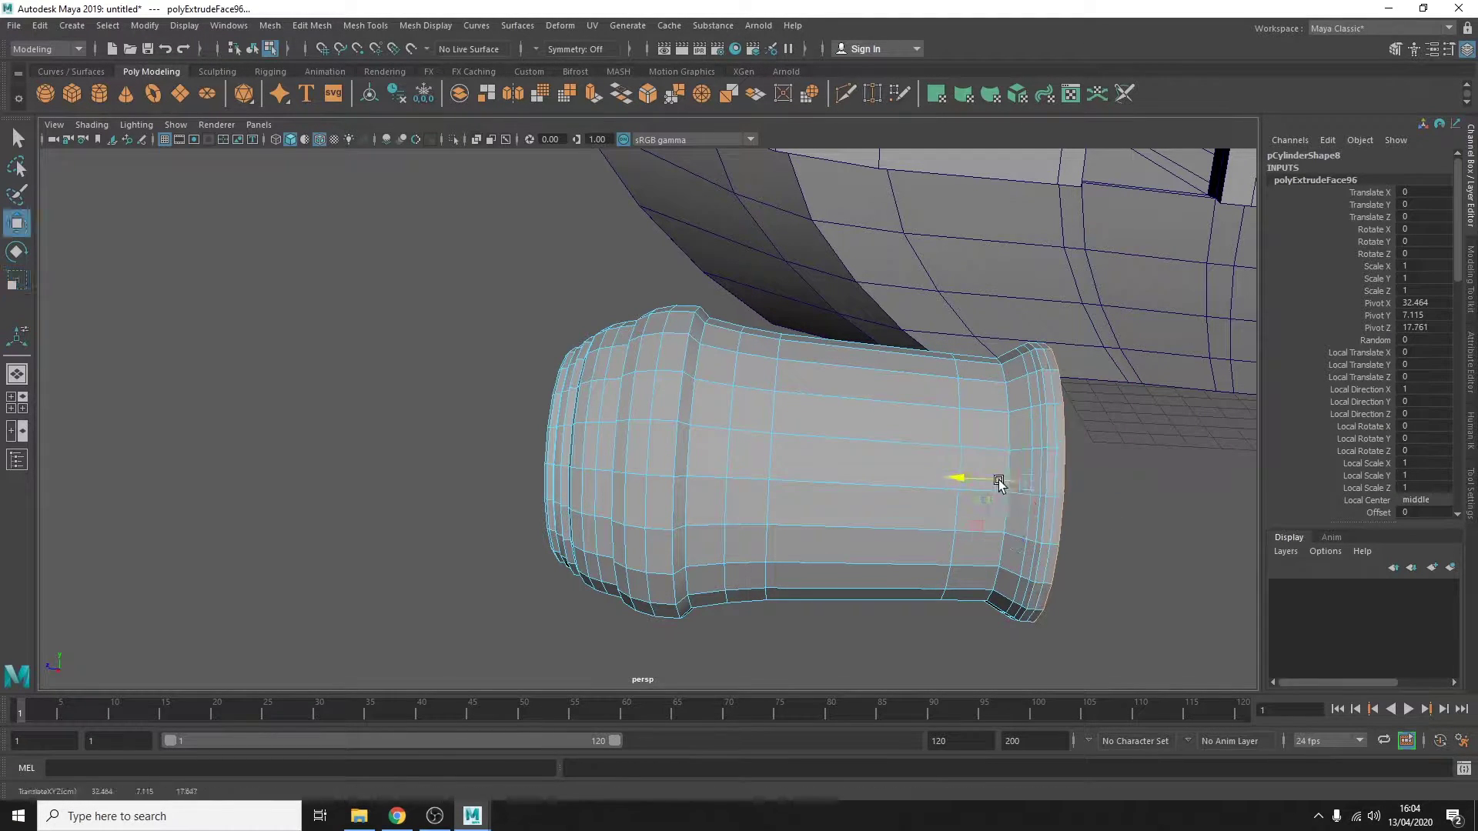
Extrude more sections and stretch the barrel longer to the right.
left_click_drag(1000, 480, 886, 459, "alt")
key("r")
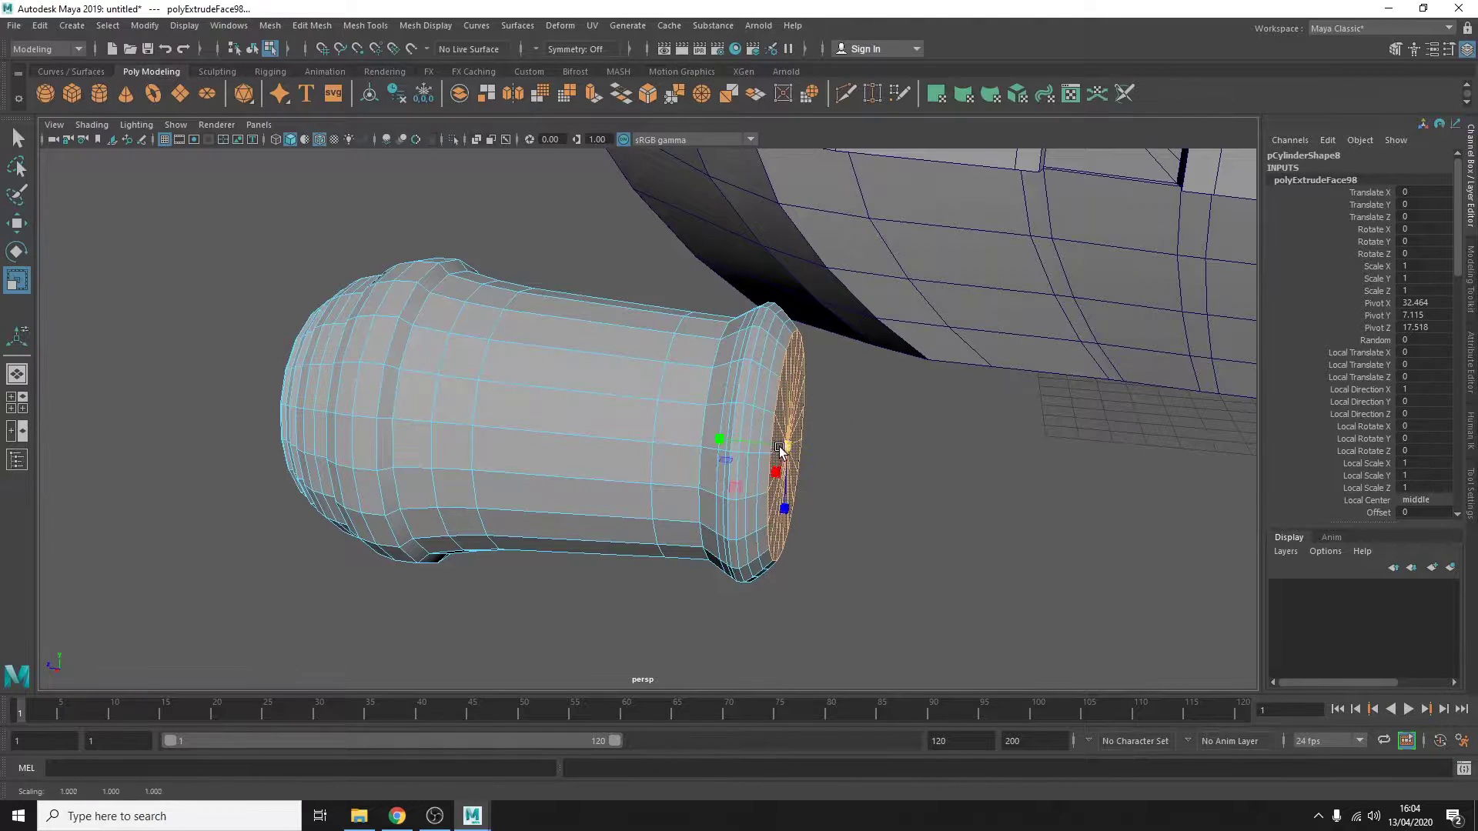
key("w")
key("ctrl+e")
mouse_move(780, 450)
left_mouse_down()
mouse_move(1006, 478)
mouse_move(692, 401)
left_mouse_up()
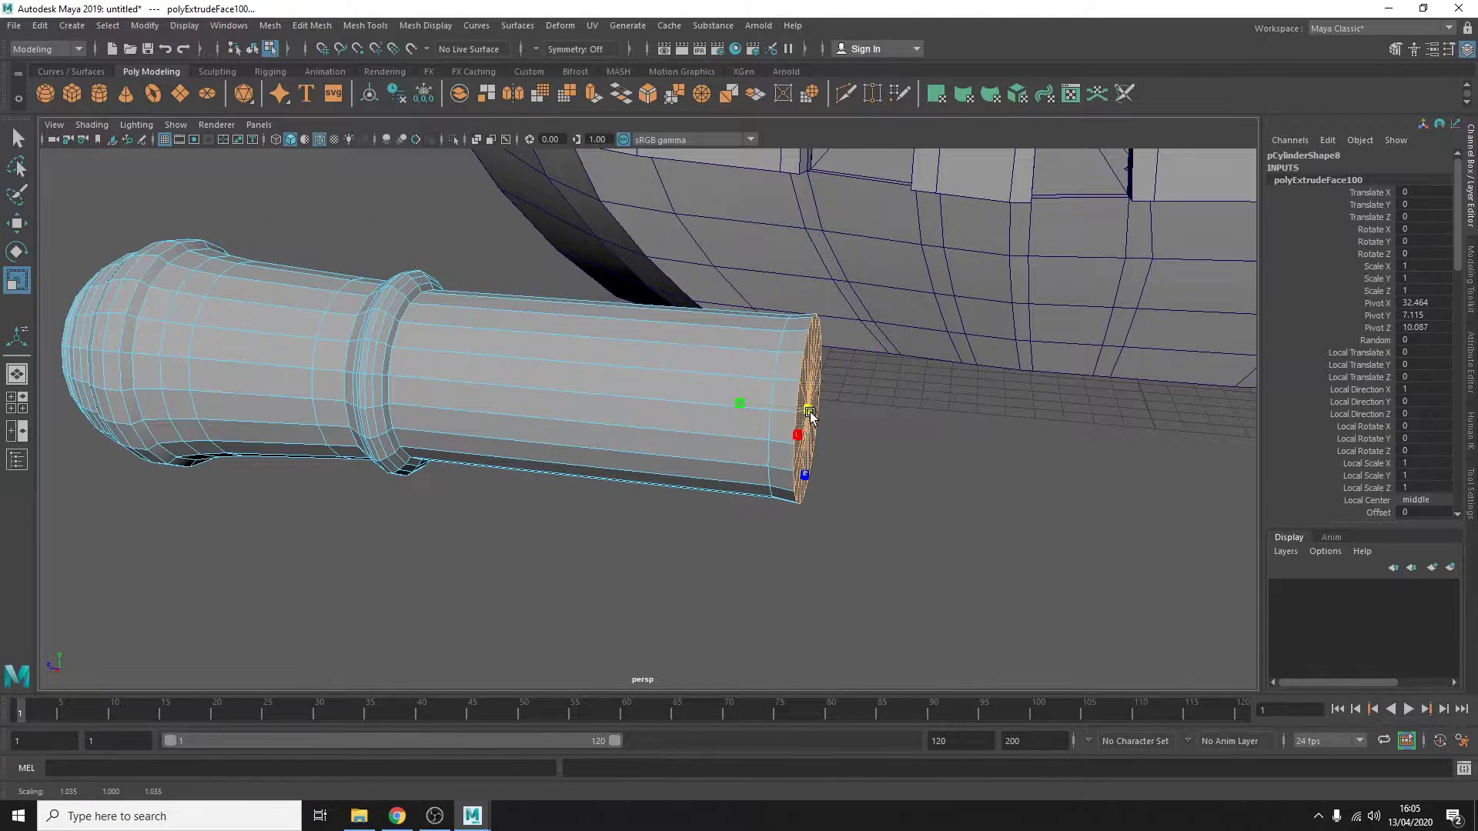
key("ctrl+e")
mouse_move(803, 414)
left_mouse_down()
mouse_move(907, 429)
mouse_move(708, 403)
mouse_move(816, 406)
left_mouse_up()
key("ctrl+e")
key("ctrl+e")
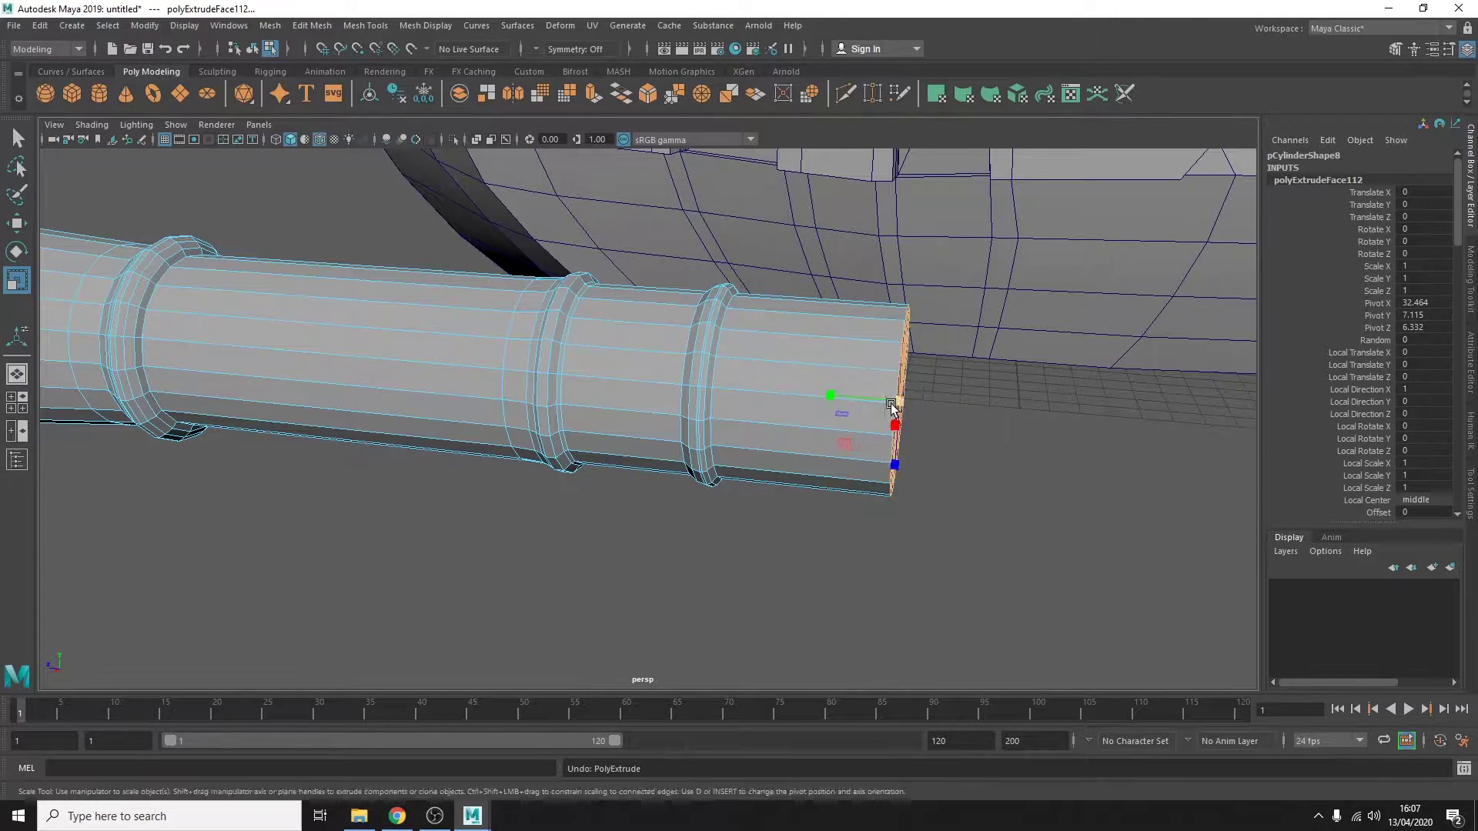
mouse_move(891, 405)
left_mouse_down()
mouse_move(1024, 416)
mouse_move(759, 529)
left_mouse_up()
Add a final ring and extrude the muzzle face inward to hollow the bore.
key("ctrl+e")
key("r")
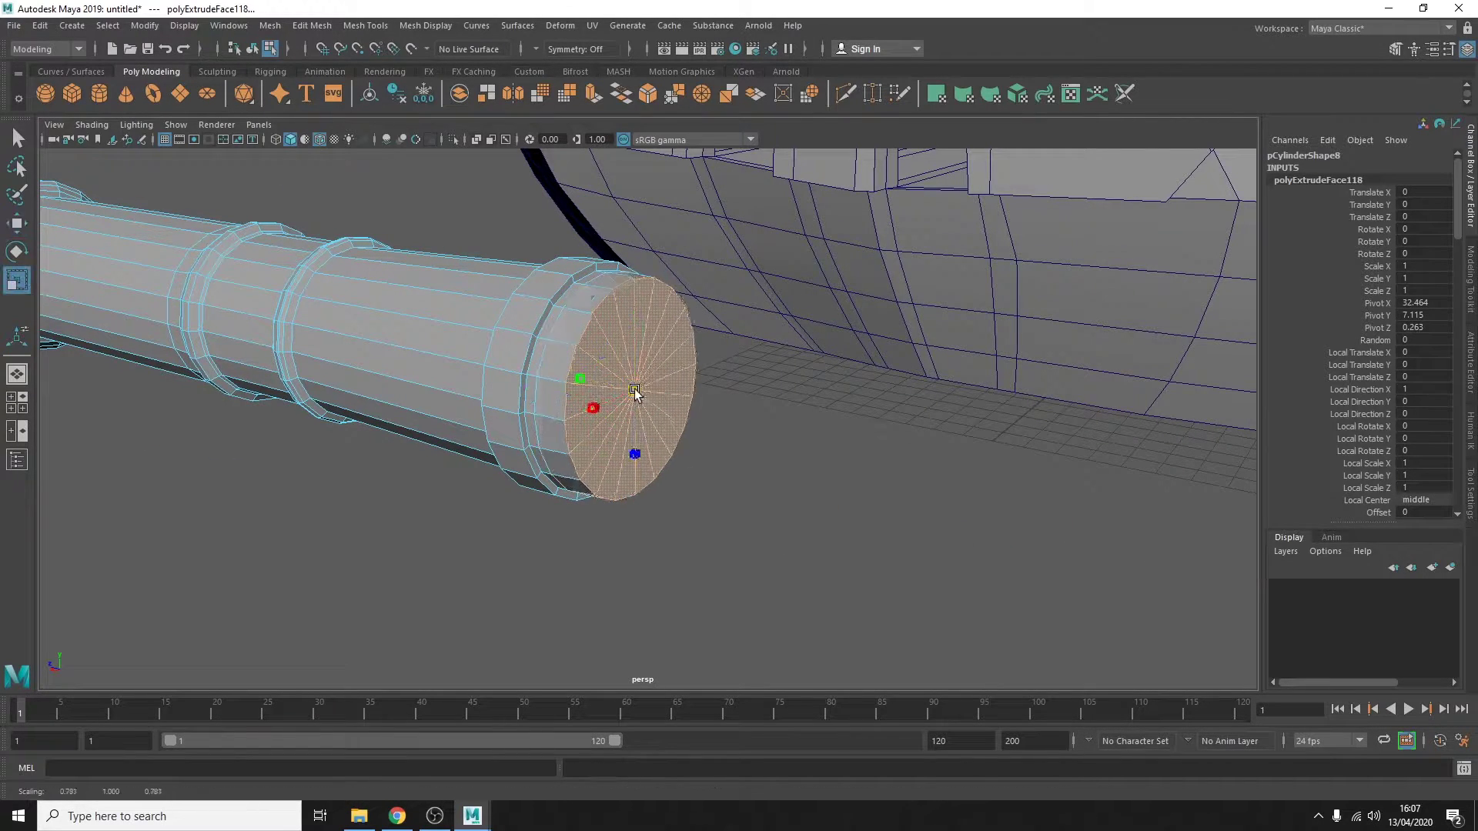
middle_click_drag(566, 378, 753, 393, "alt")
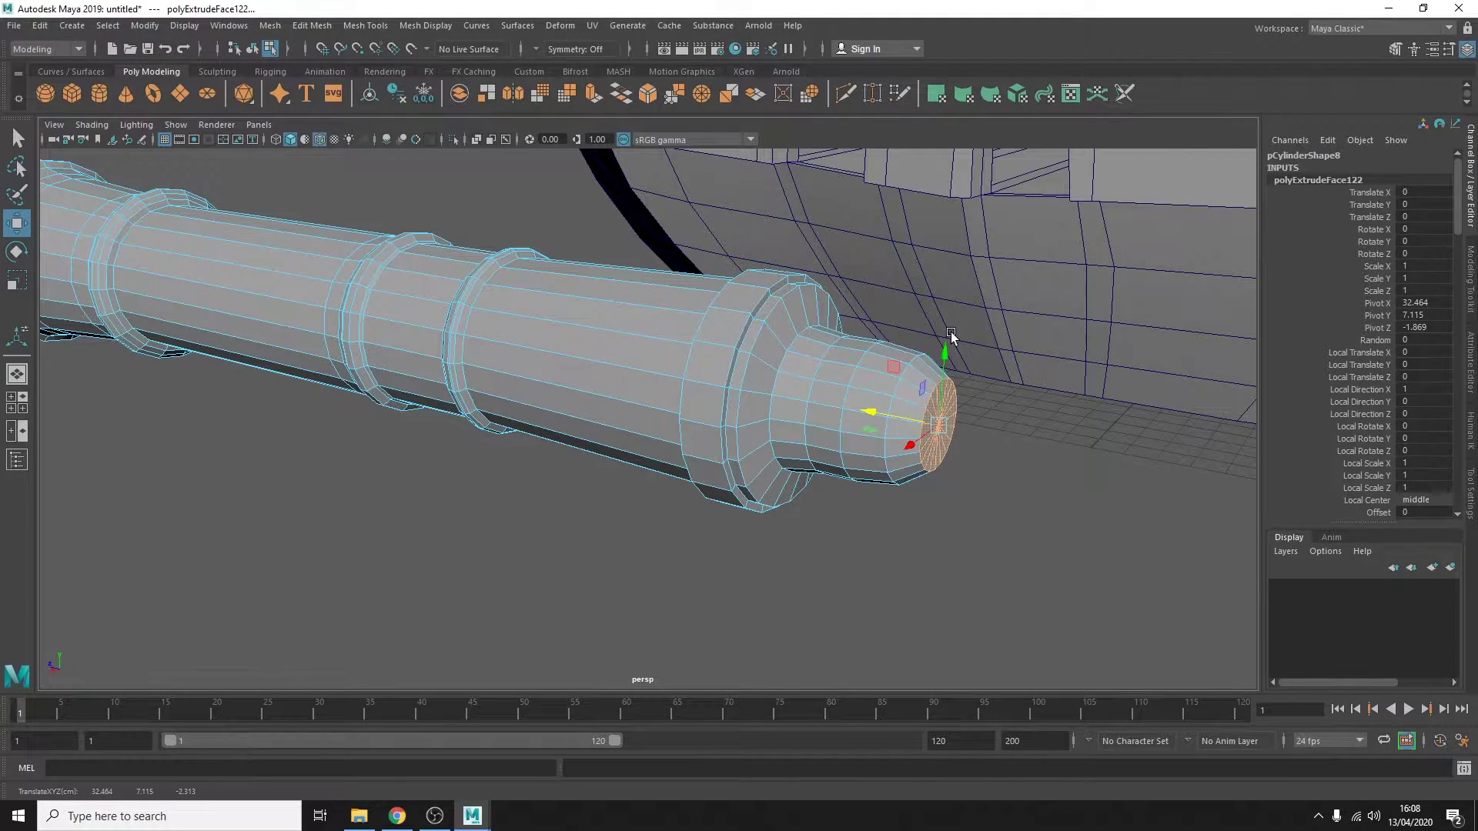
mouse_move(942, 433)
left_mouse_down("alt")
mouse_move(618, 458)
mouse_move(782, 471)
left_mouse_up("alt")
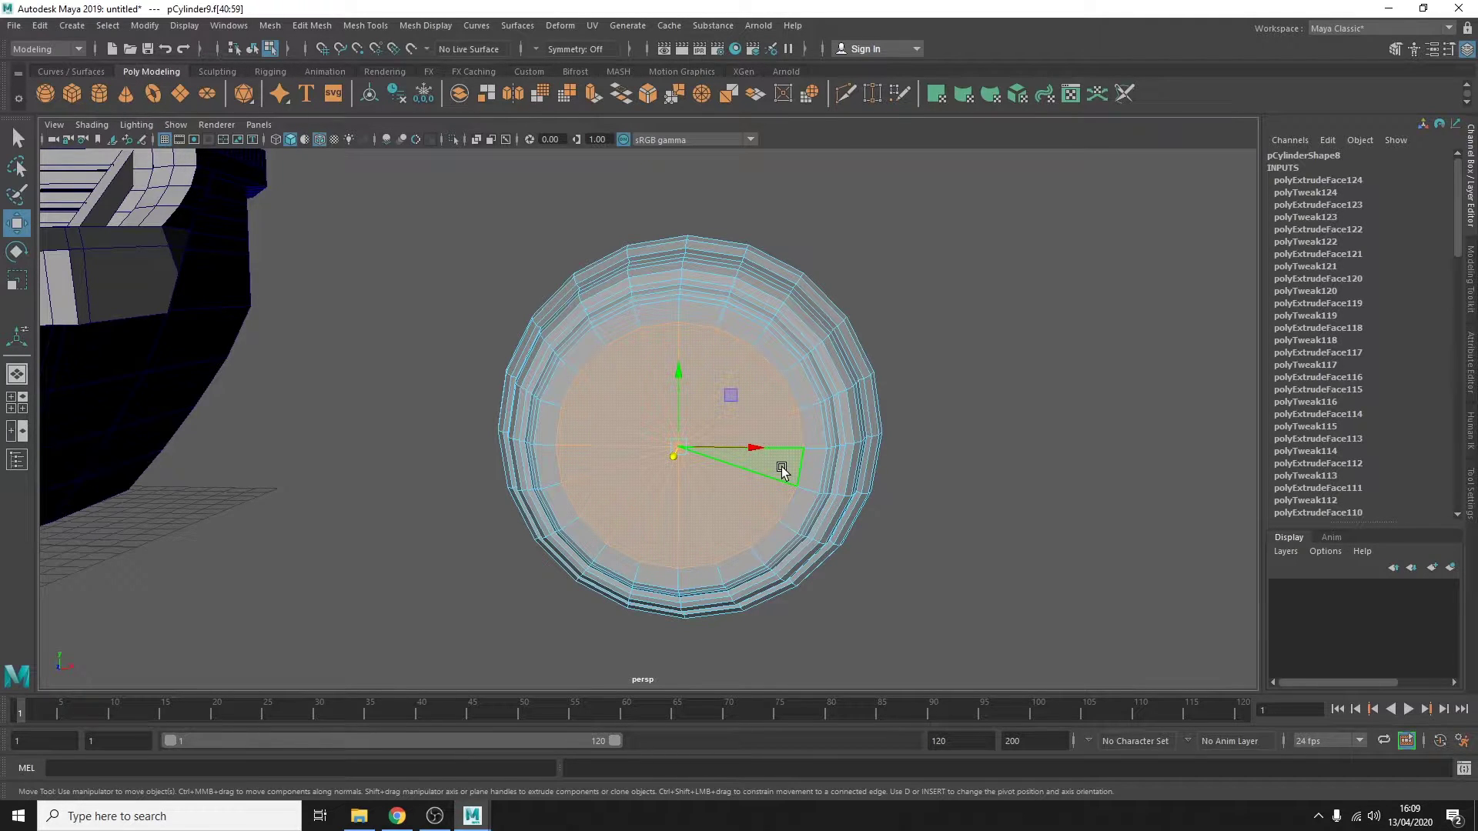
mouse_move(798, 477)
left_mouse_down("alt")
mouse_move(693, 462)
mouse_move(308, 477)
mouse_move(110, 508)
mouse_move(479, 453)
mouse_move(985, 323)
mouse_move(1001, 369)
mouse_move(566, 427)
left_mouse_up("alt")
key("4")
key("ctrl+e")
key("5")
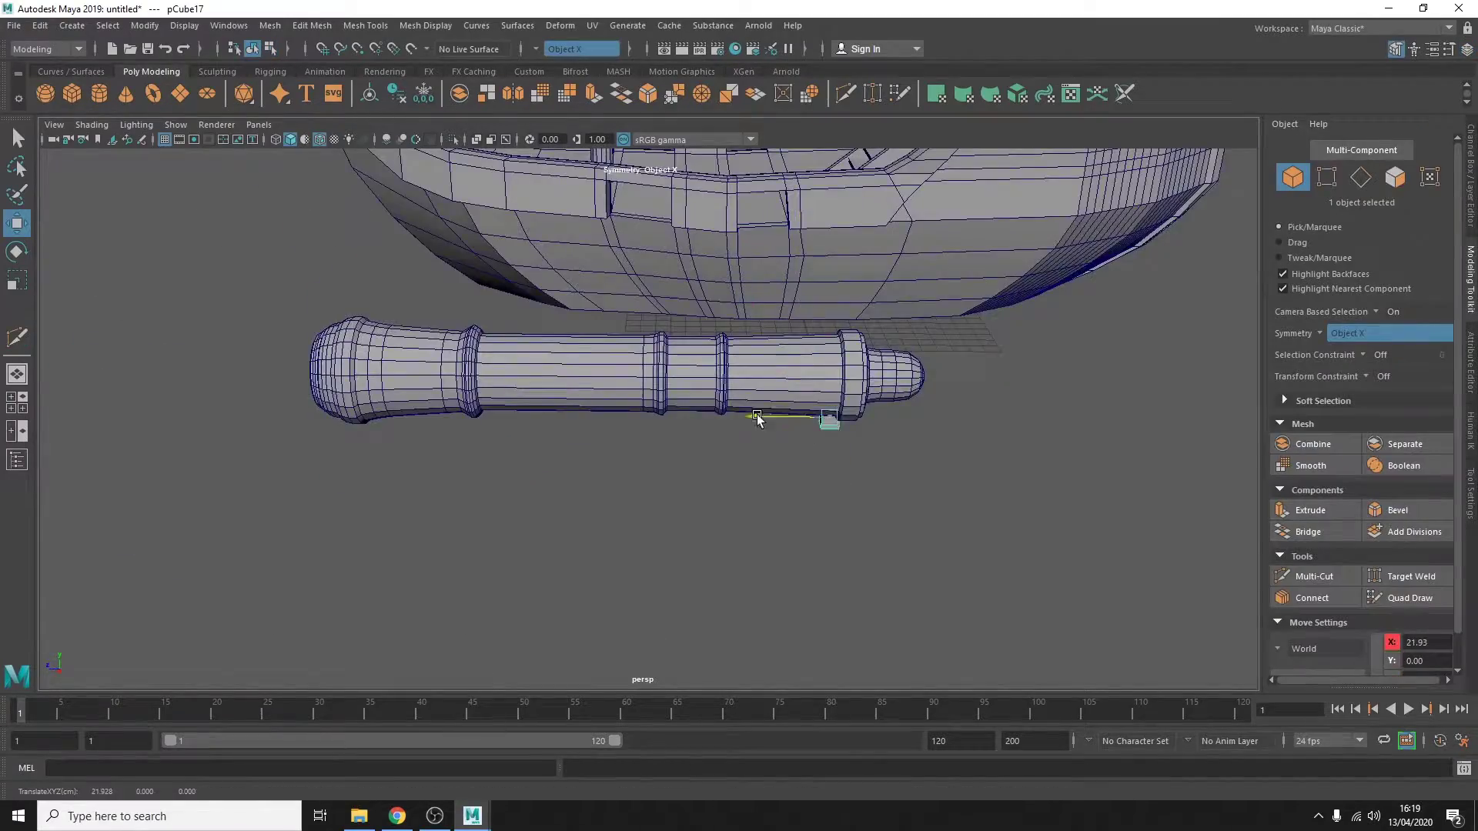
Stretch the base box along the cannon barrel and extrude raised carriage sides.
key("space")
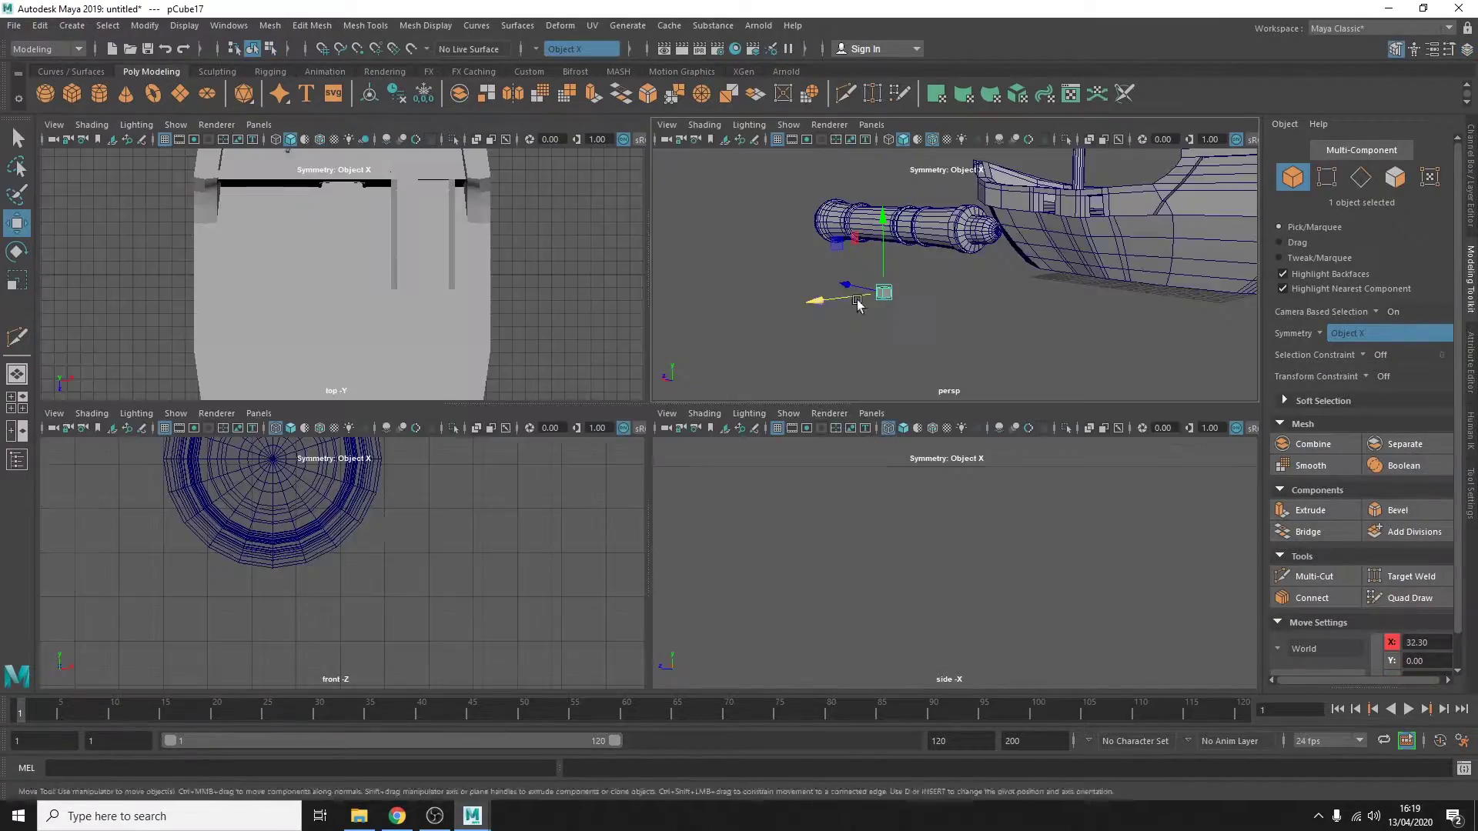
key("space")
key("space")
key("space")
left_click_drag(393, 395, 857, 423, "alt")
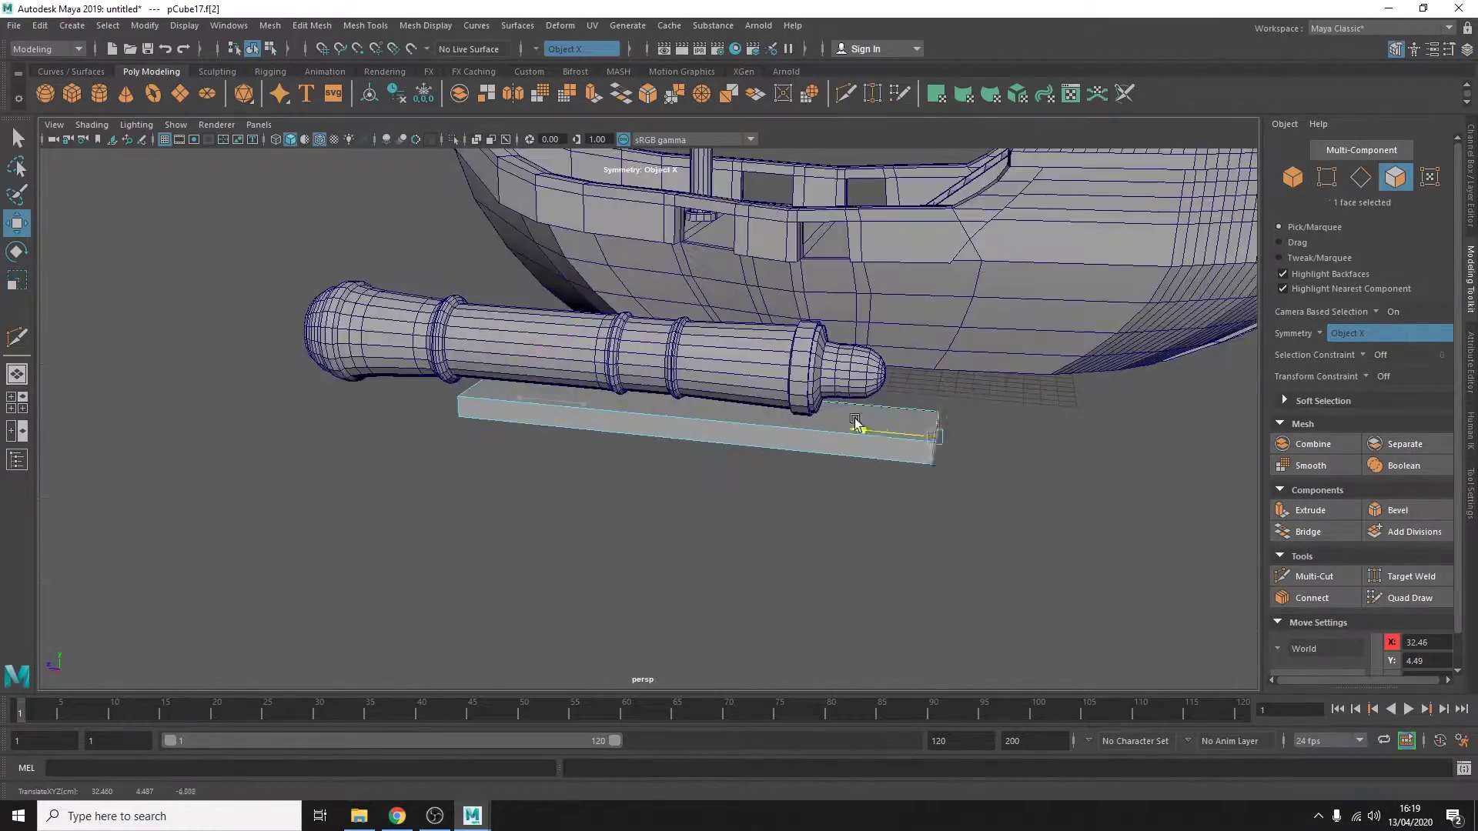
left_click(894, 482)
key("w")
mouse_move(894, 482)
left_mouse_down("alt")
mouse_move(620, 460)
mouse_move(952, 418)
left_mouse_up("alt")
right_click_drag(951, 418, 1000, 435, "shift")
mouse_move(1001, 435)
left_mouse_down("alt")
mouse_move(858, 339)
mouse_move(929, 344)
left_mouse_up("alt")
left_click_drag(724, 339, 929, 350, "alt")
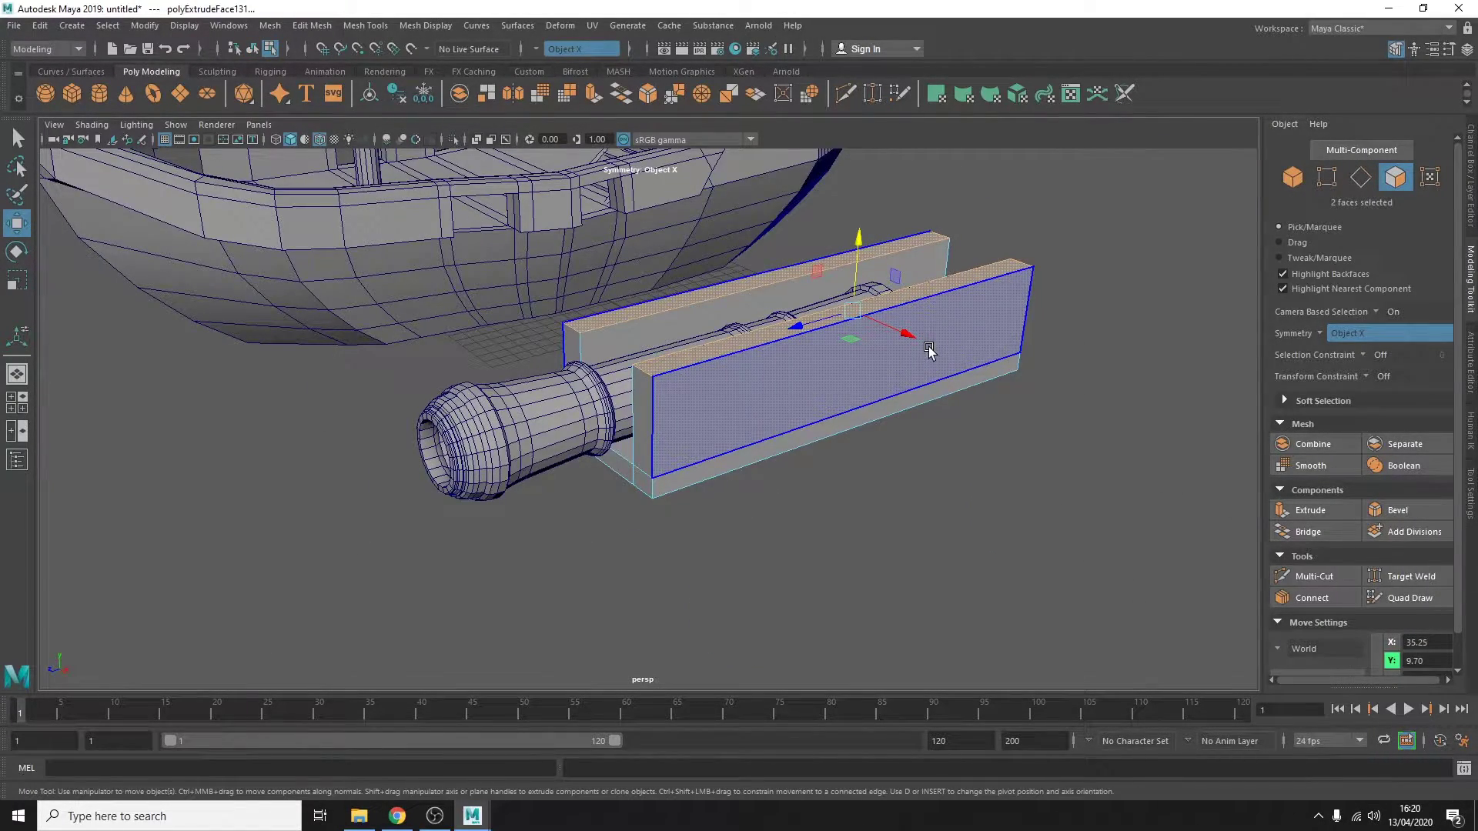
mouse_move(929, 350)
left_mouse_down("alt")
mouse_move(883, 357)
mouse_move(1085, 356)
mouse_move(1062, 362)
left_mouse_up("alt")
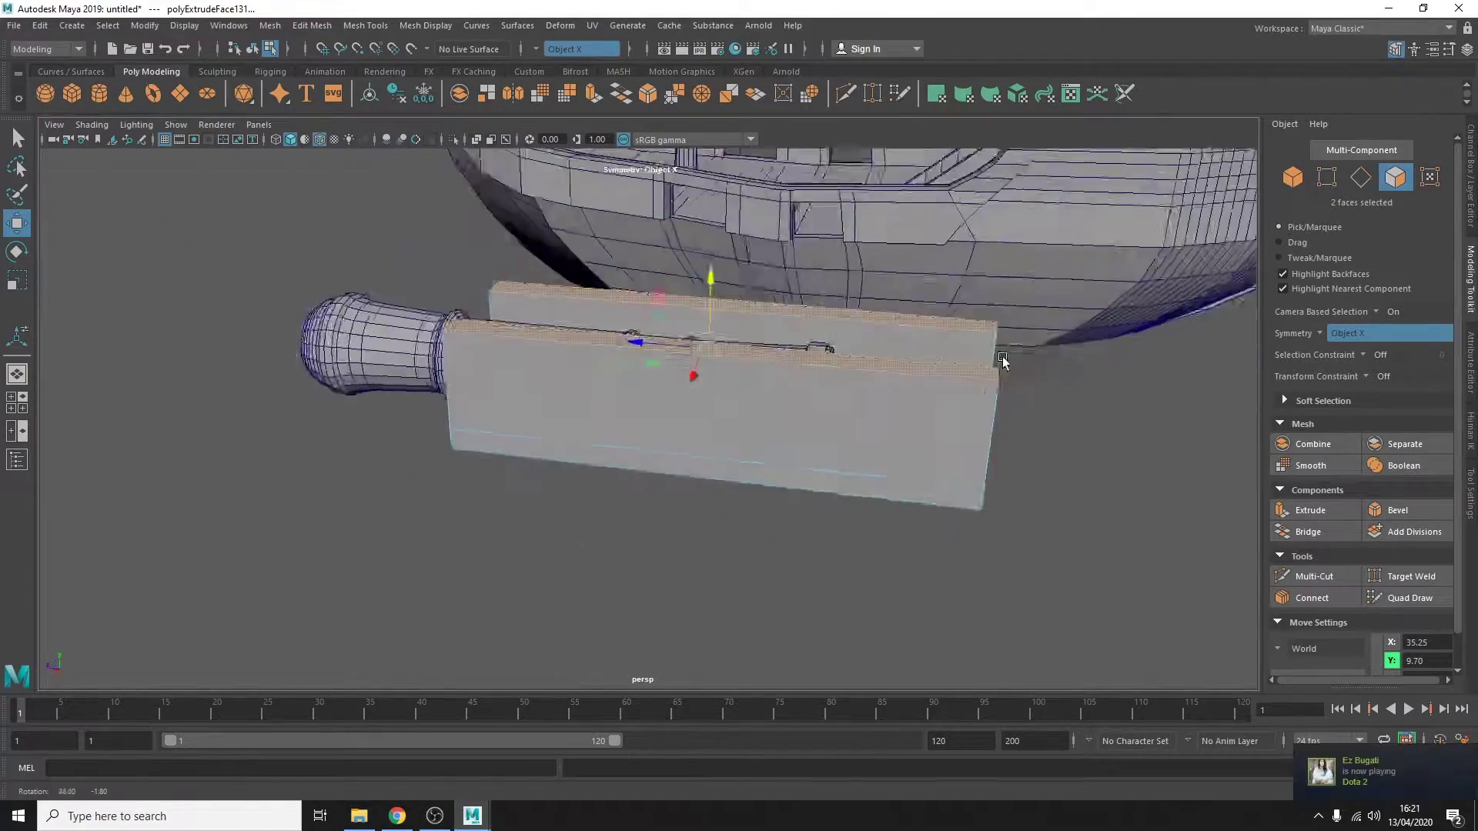
Insert edge loops across the carriage sides and lower the front faces into a step.
left_click(413, 26)
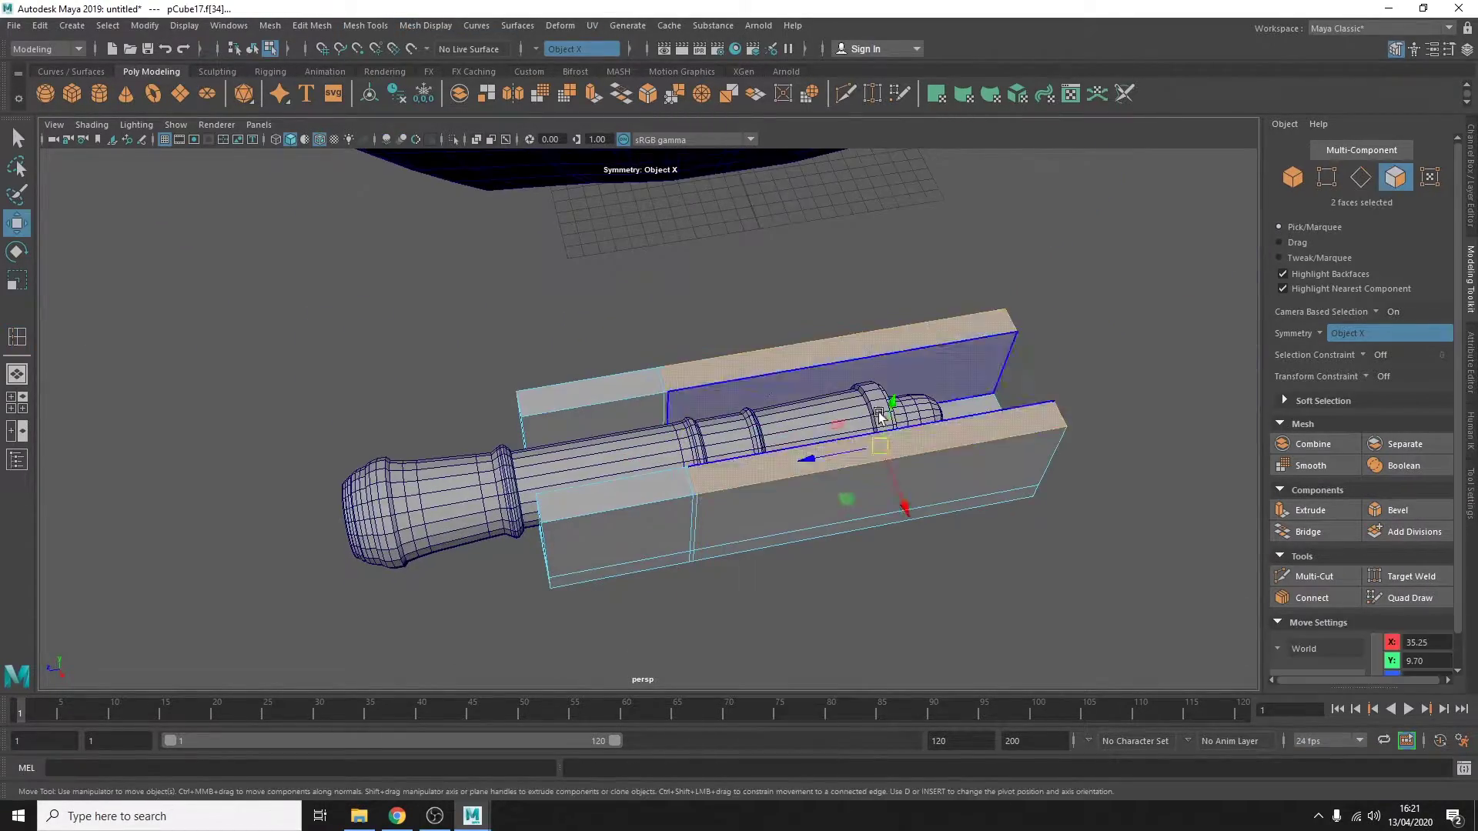
mouse_move(707, 538)
left_mouse_down("alt")
mouse_move(934, 386)
mouse_move(703, 331)
mouse_move(672, 454)
mouse_move(693, 401)
mouse_move(770, 369)
mouse_move(824, 389)
left_mouse_up("alt")
key("w")
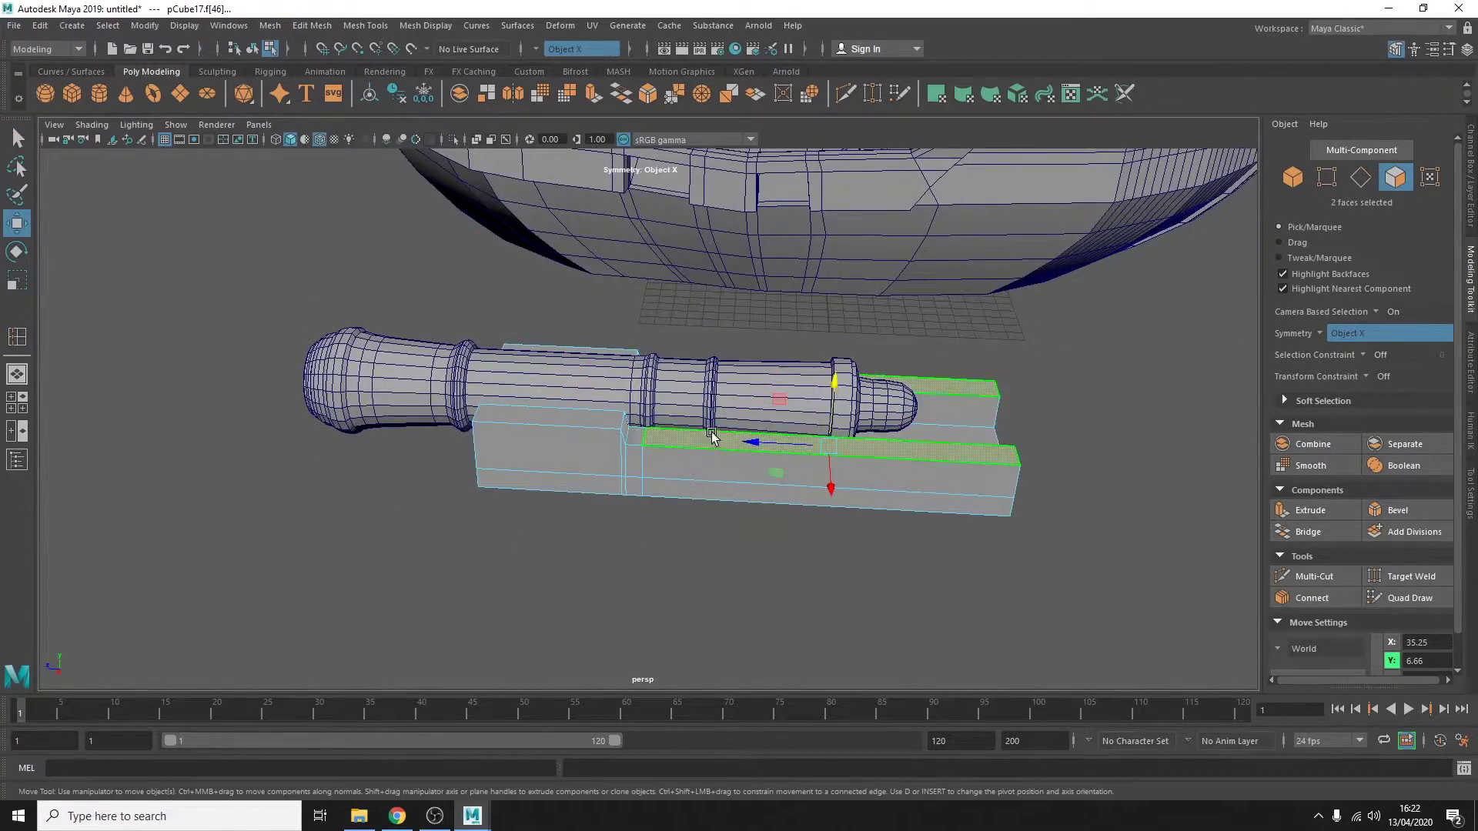
scroll(712, 437, "up", 5)
right_click_drag(792, 412, 808, 462)
mouse_move(808, 461)
left_mouse_down("alt")
mouse_move(681, 492)
mouse_move(858, 436)
mouse_move(893, 621)
mouse_move(732, 383)
left_mouse_up("alt")
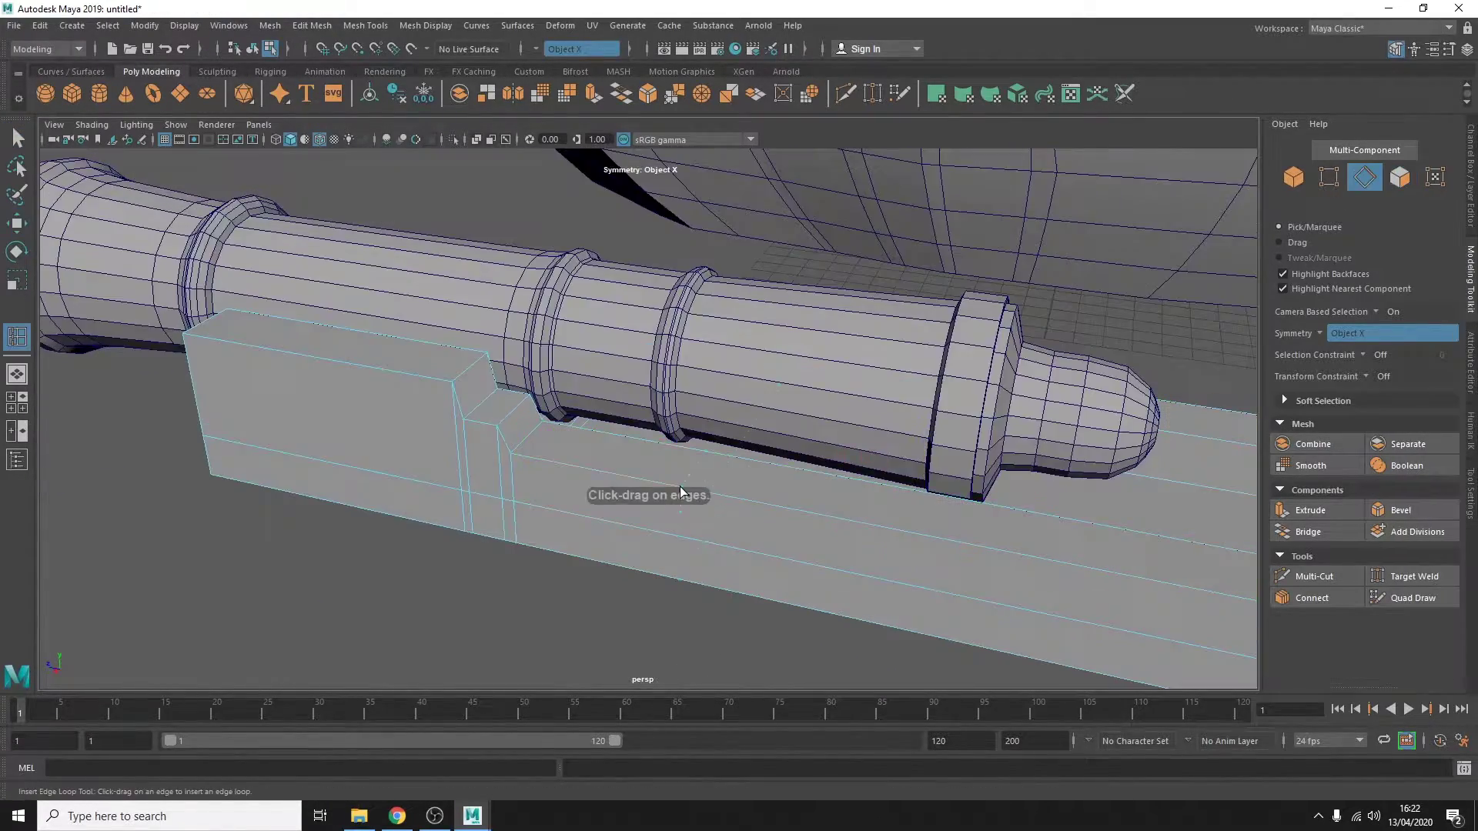
key("F11")
key("w")
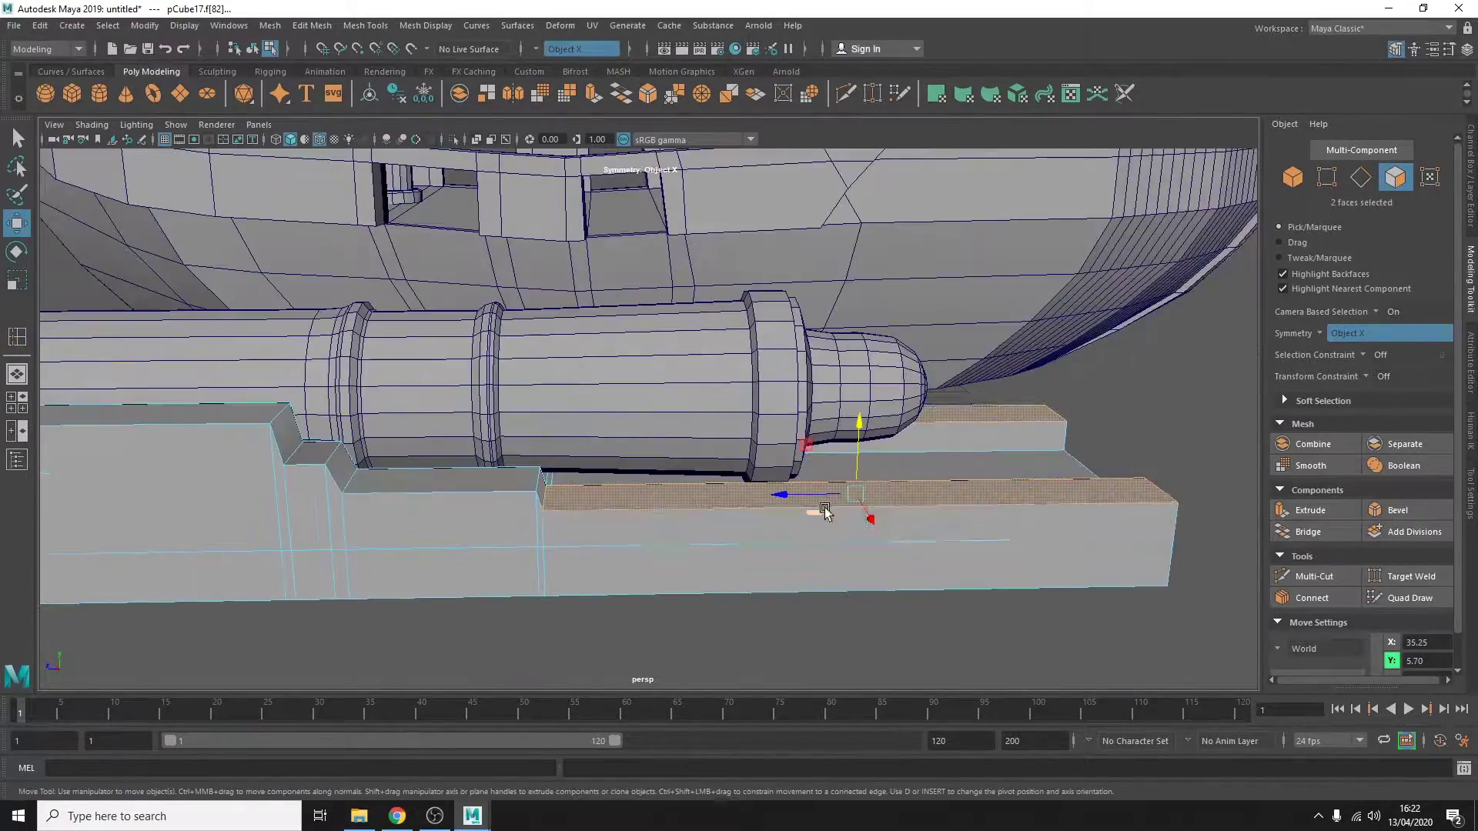
left_click_drag(825, 512, 762, 492, "alt")
right_click_drag(762, 493, 701, 509, "shift")
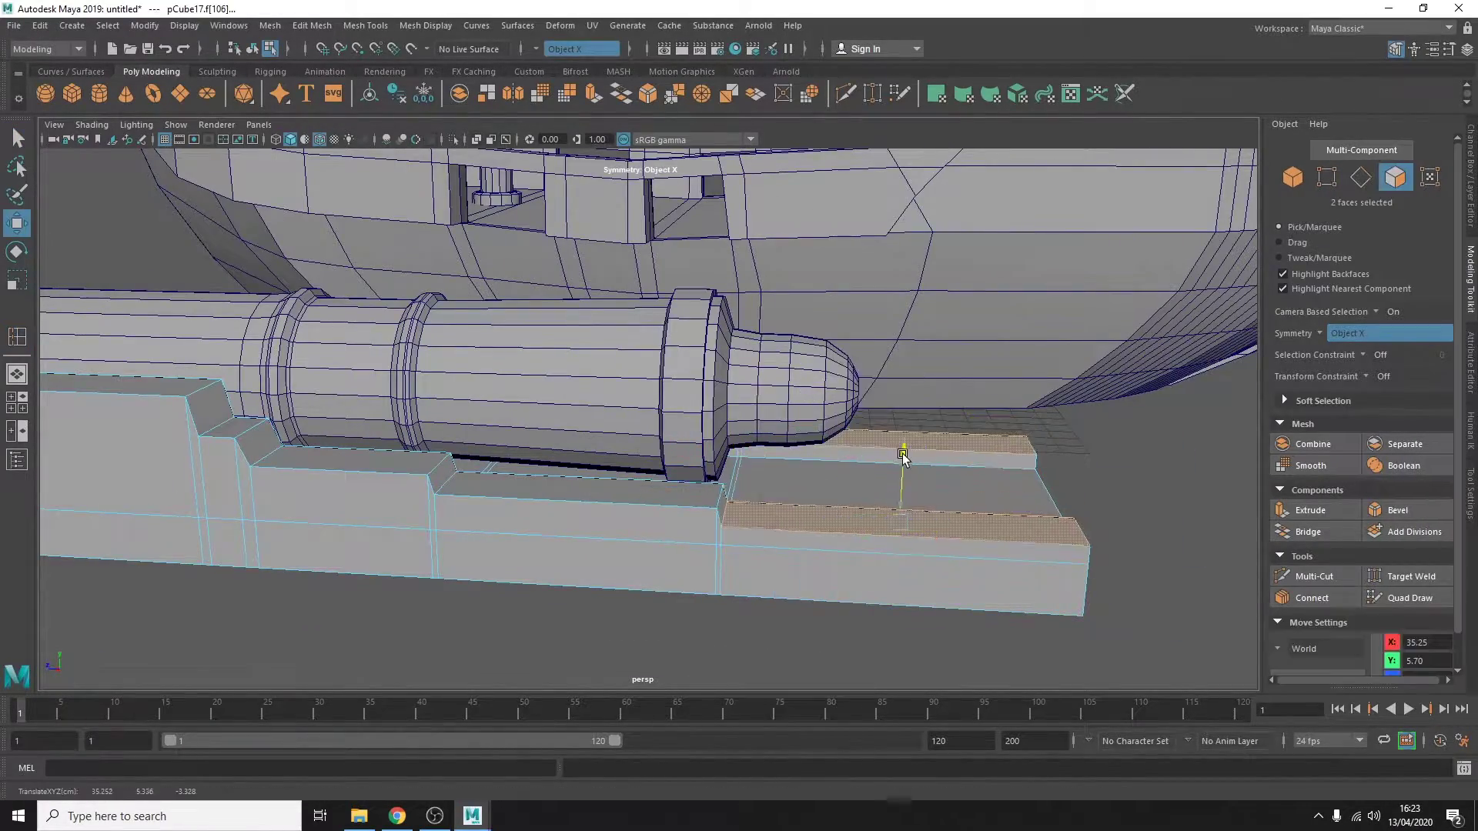
Undo a stray face move and select the carriage's top face.
mouse_move(902, 452)
left_mouse_down("alt")
mouse_move(898, 320)
mouse_move(1080, 362)
mouse_move(847, 384)
mouse_move(616, 346)
mouse_move(524, 400)
mouse_move(502, 385)
mouse_move(530, 505)
mouse_move(654, 500)
mouse_move(801, 561)
mouse_move(702, 566)
mouse_move(795, 524)
mouse_move(764, 453)
mouse_move(702, 553)
mouse_move(512, 527)
mouse_move(485, 551)
mouse_move(628, 485)
mouse_move(520, 554)
left_mouse_up("alt")
key("ctrl+z")
left_click(763, 458)
left_click(520, 554)
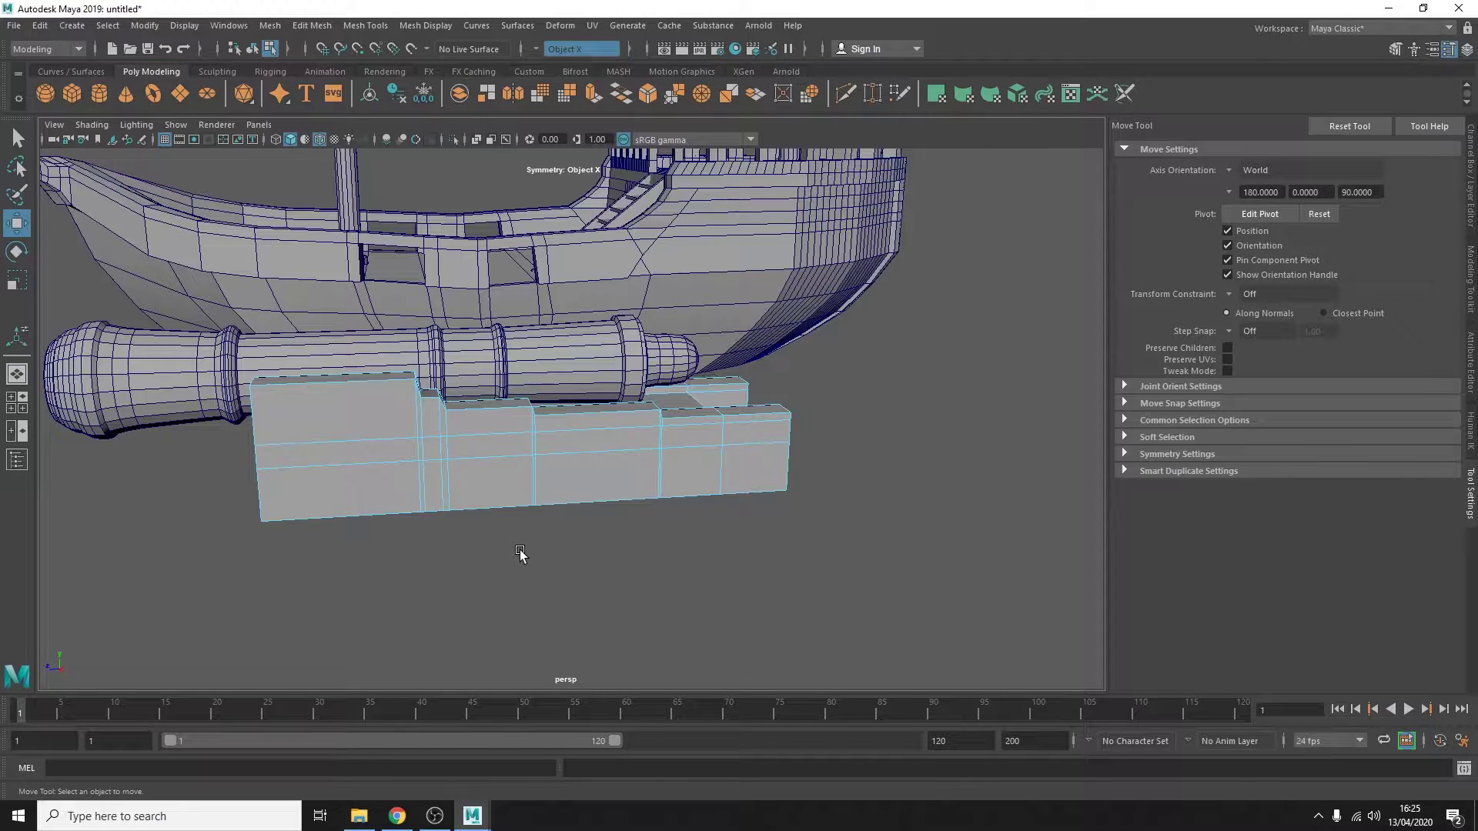
mouse_move(521, 554)
left_mouse_down("alt")
mouse_move(709, 561)
mouse_move(428, 492)
left_mouse_up("alt")
left_click(428, 493)
Extrude the wheel cylinder's cap faces and set the wheel against the carriage.
mouse_move(847, 523)
left_mouse_down("alt")
mouse_move(356, 677)
mouse_move(538, 539)
left_mouse_up("alt")
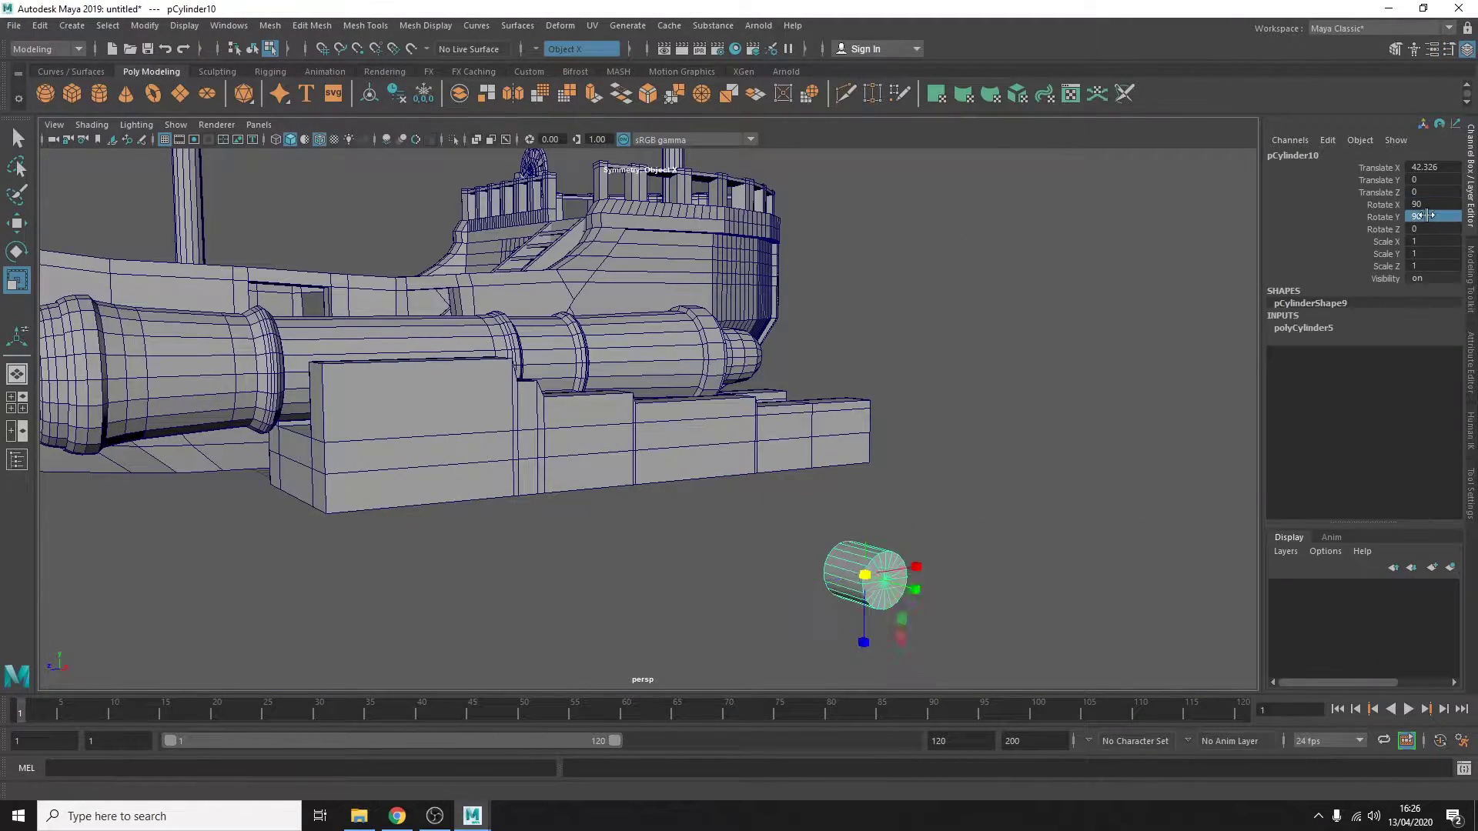
mouse_move(888, 570)
left_mouse_down("alt")
mouse_move(739, 539)
mouse_move(546, 590)
left_mouse_up("alt")
left_click(587, 588)
key("ctrl+e")
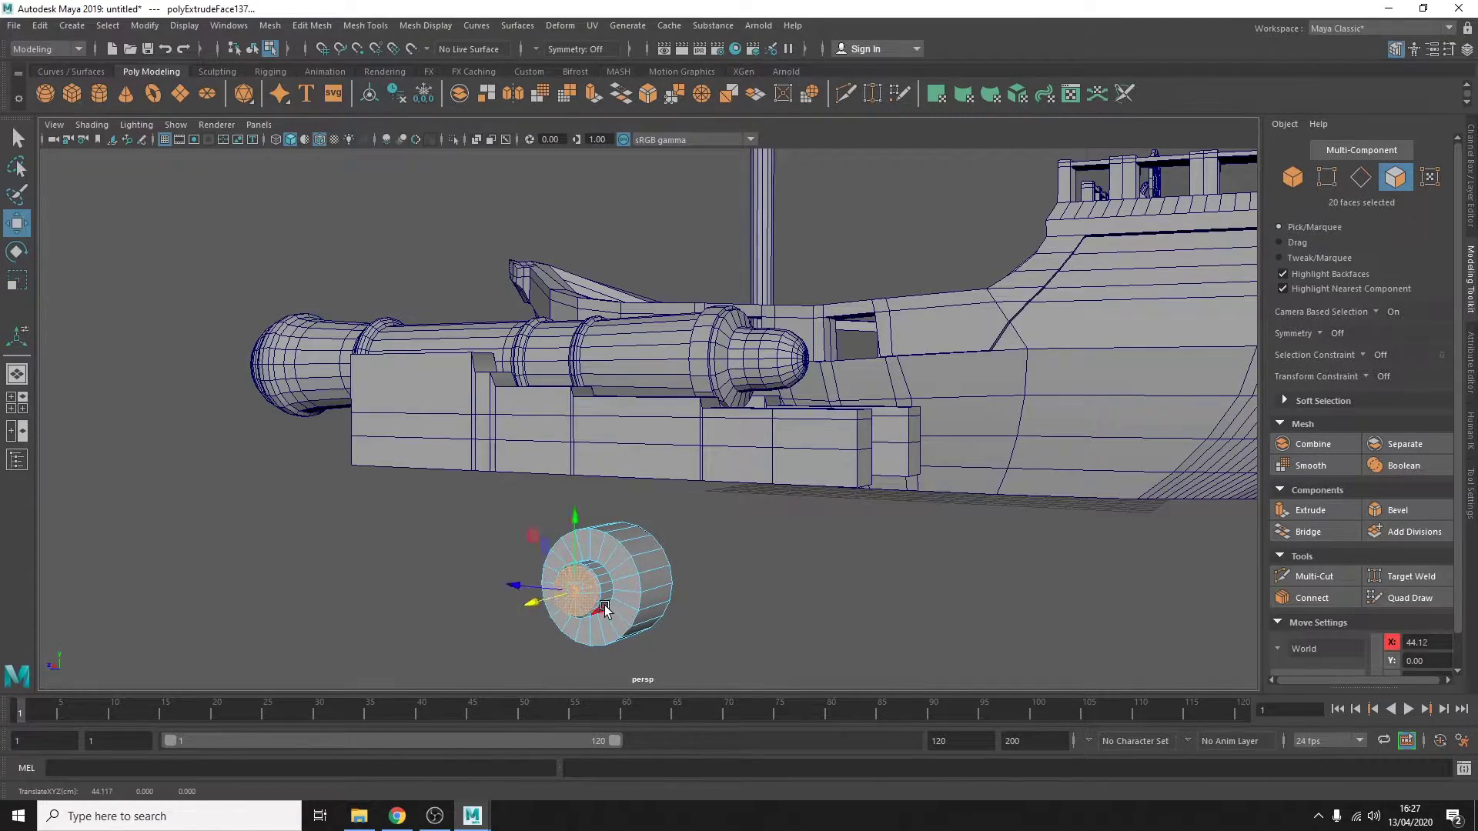
key("w")
key("F8")
mouse_move(572, 593)
left_mouse_down("alt")
mouse_move(930, 620)
mouse_move(677, 571)
mouse_move(694, 423)
mouse_move(626, 444)
mouse_move(314, 429)
mouse_move(539, 331)
mouse_move(610, 379)
mouse_move(146, 293)
left_mouse_up("alt")
Duplicate the wheel into further carriage corners, giving a copy a 180 rotation.
key("ctrl+d")
left_click_drag(147, 293, 598, 286)
key("w")
mouse_move(804, 287)
left_mouse_down("alt")
mouse_move(972, 356)
mouse_move(693, 346)
left_mouse_up("alt")
key("ctrl+a")
left_click(1431, 216)
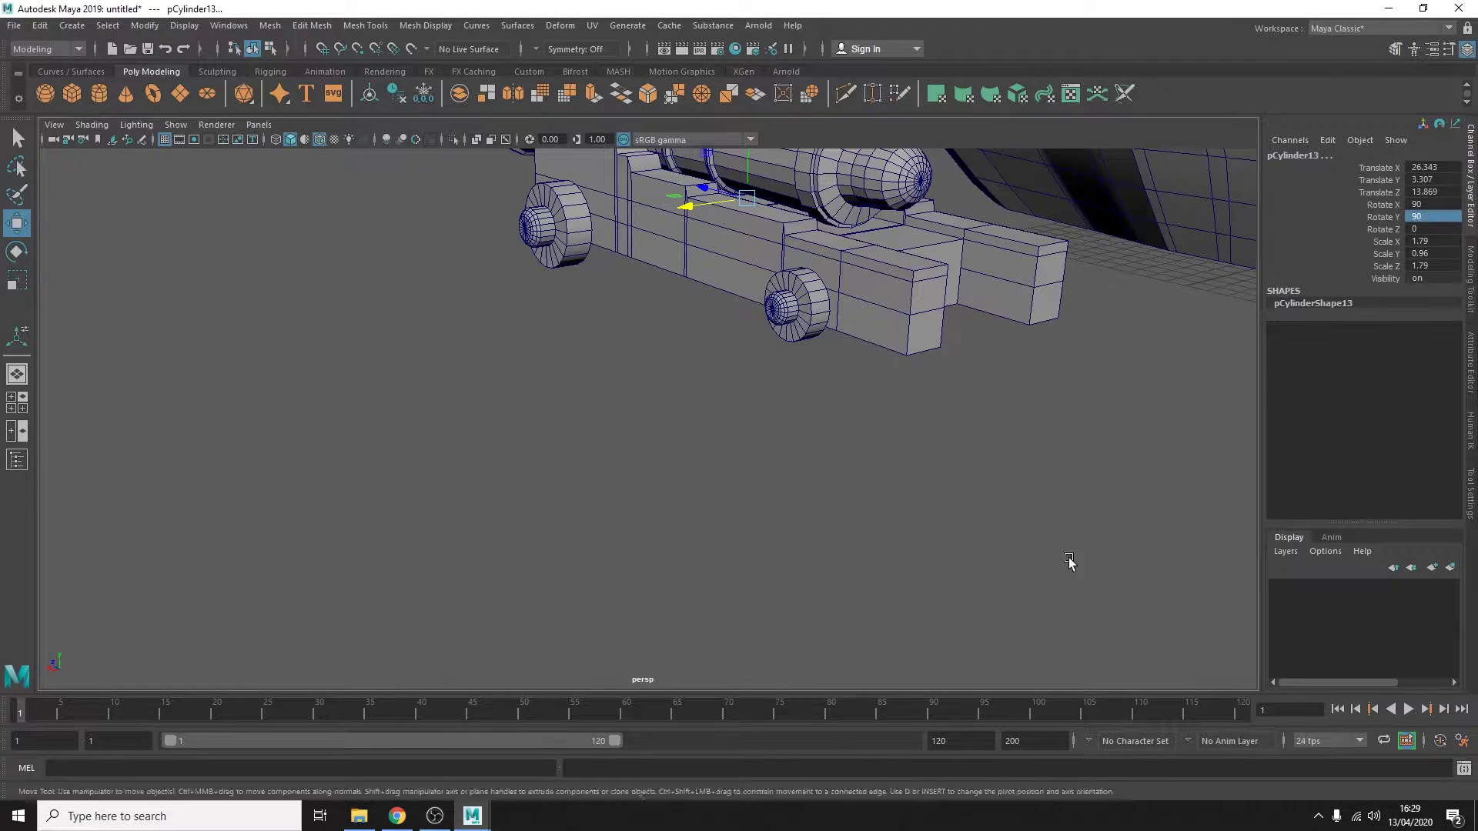
key("ctrl+z")
type("180")
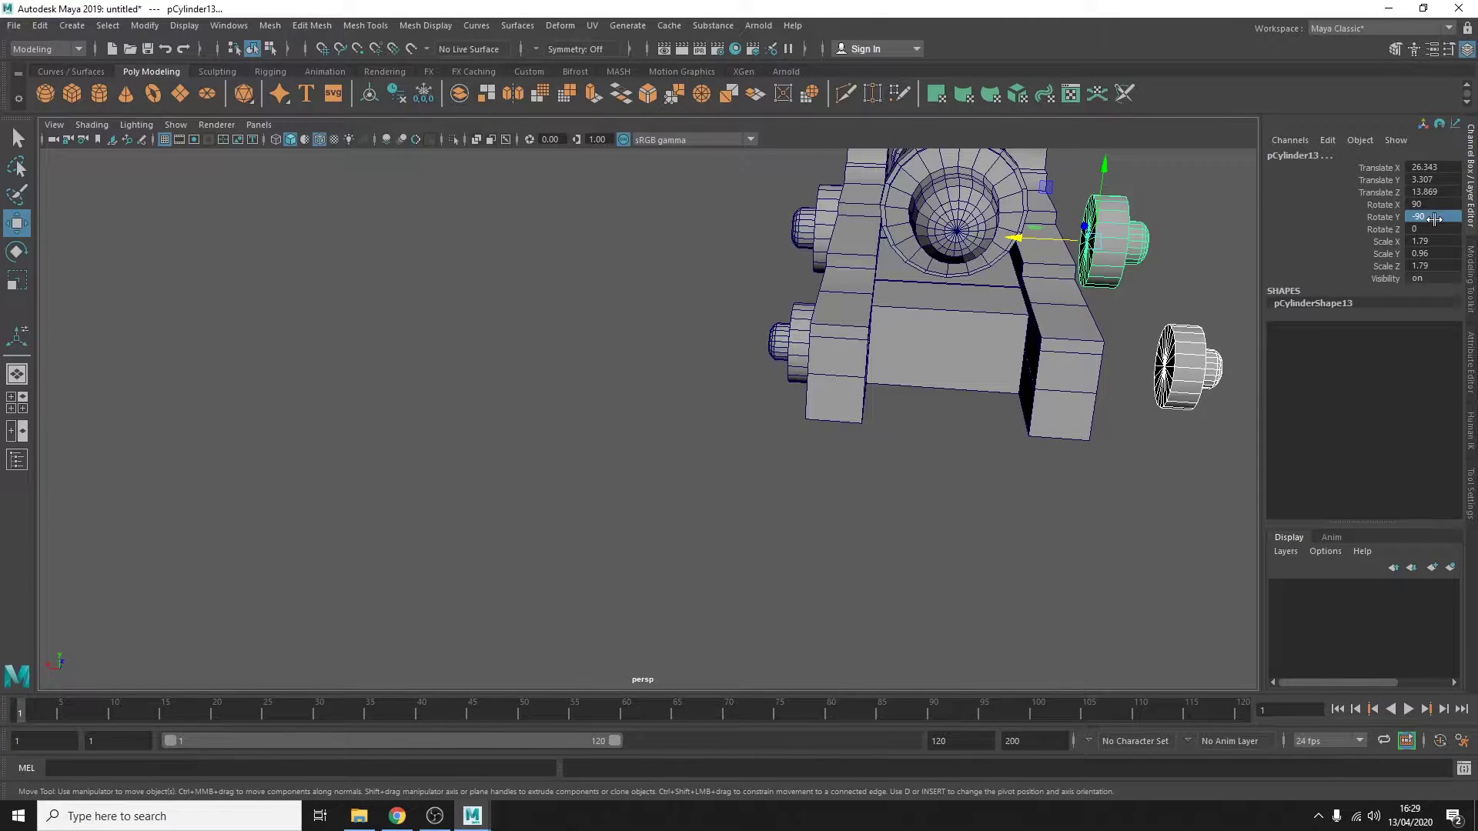
Select all the cannon parts, group them, and name the group Meriam.
key("space")
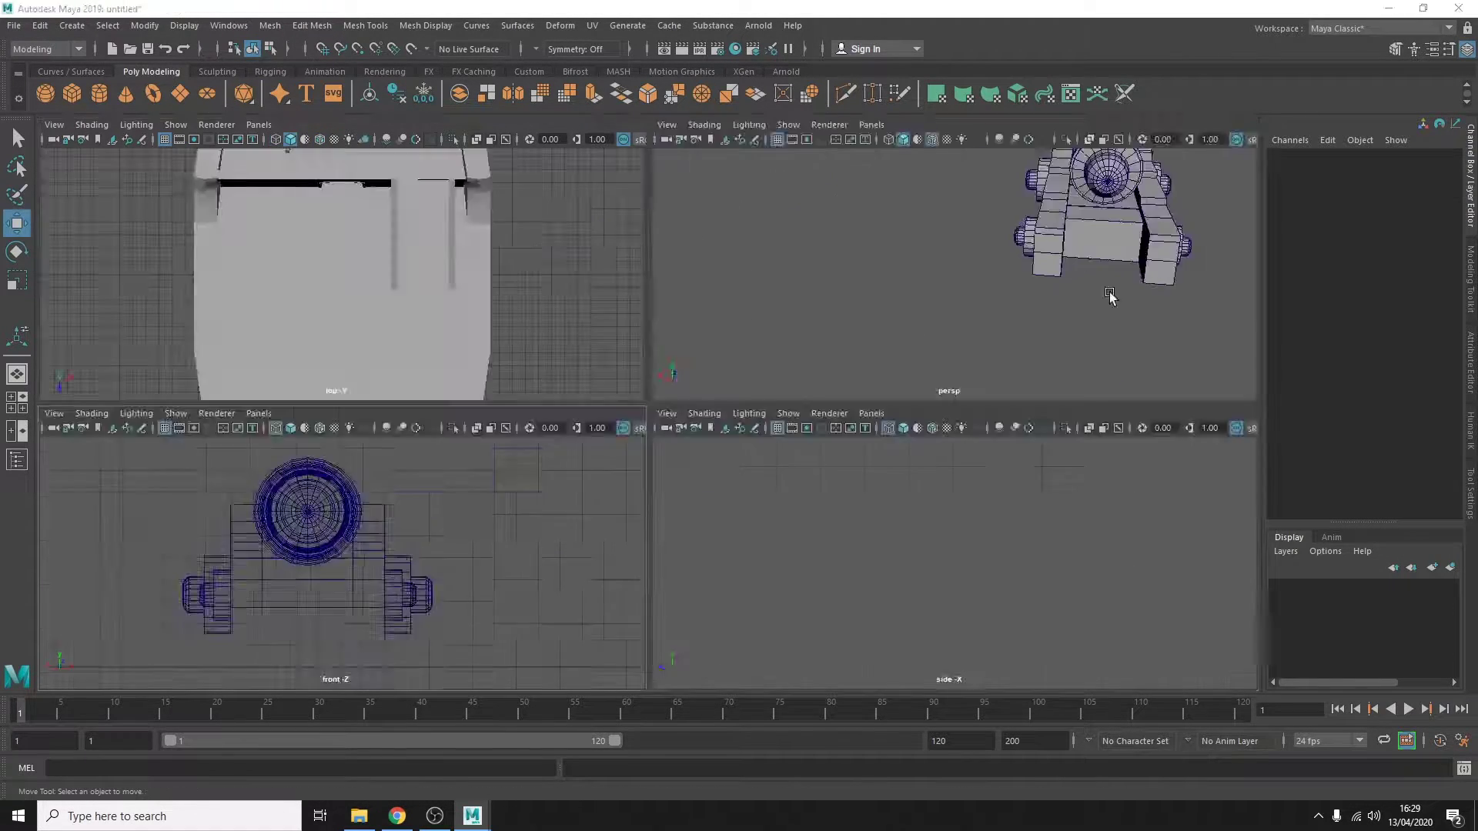
key("space")
left_click_drag(693, 385, 808, 347, "alt")
left_click(270, 26)
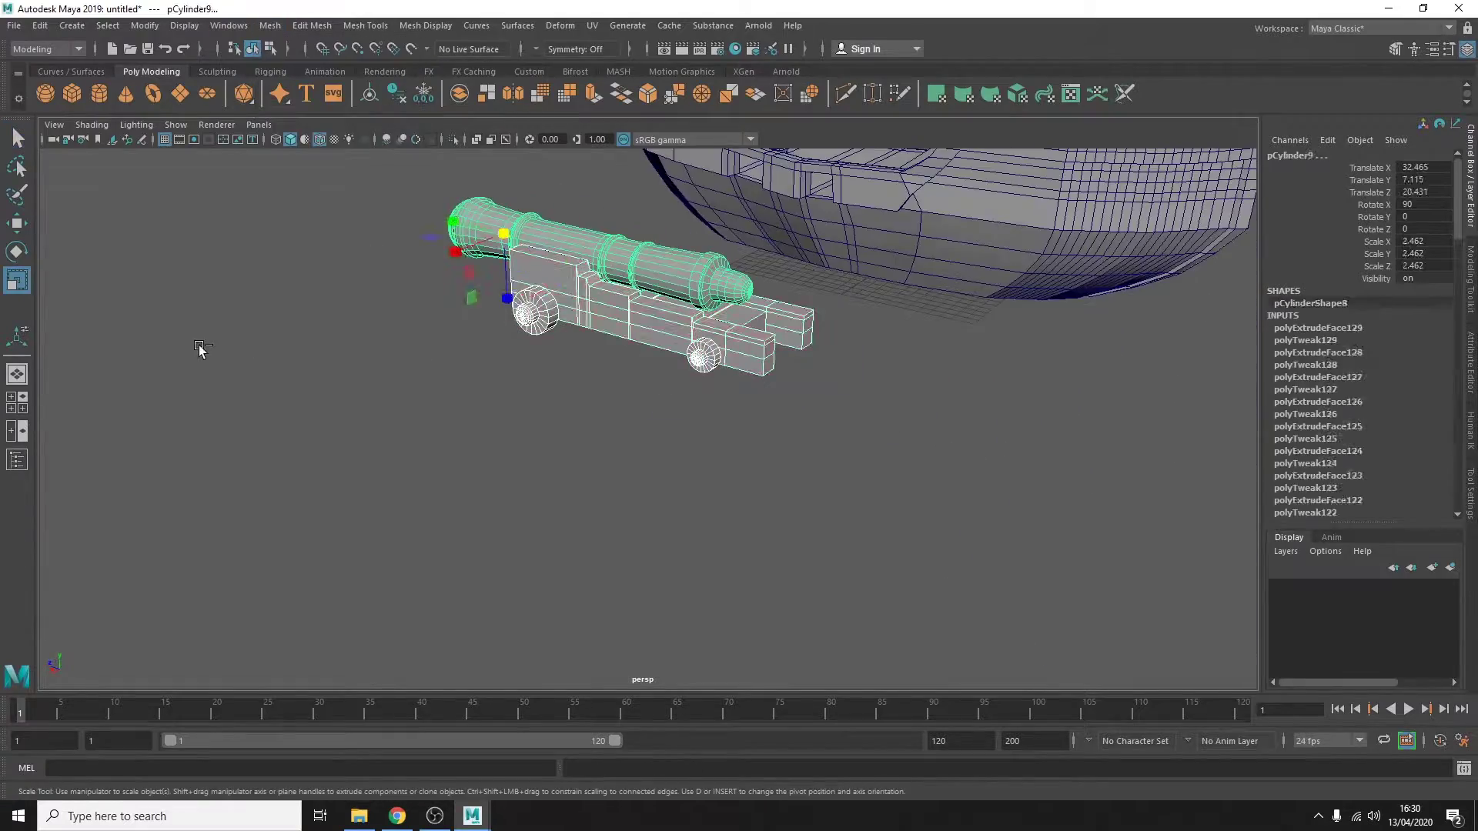
left_click(17, 460)
left_click(94, 650)
type("iam")
key("Return")
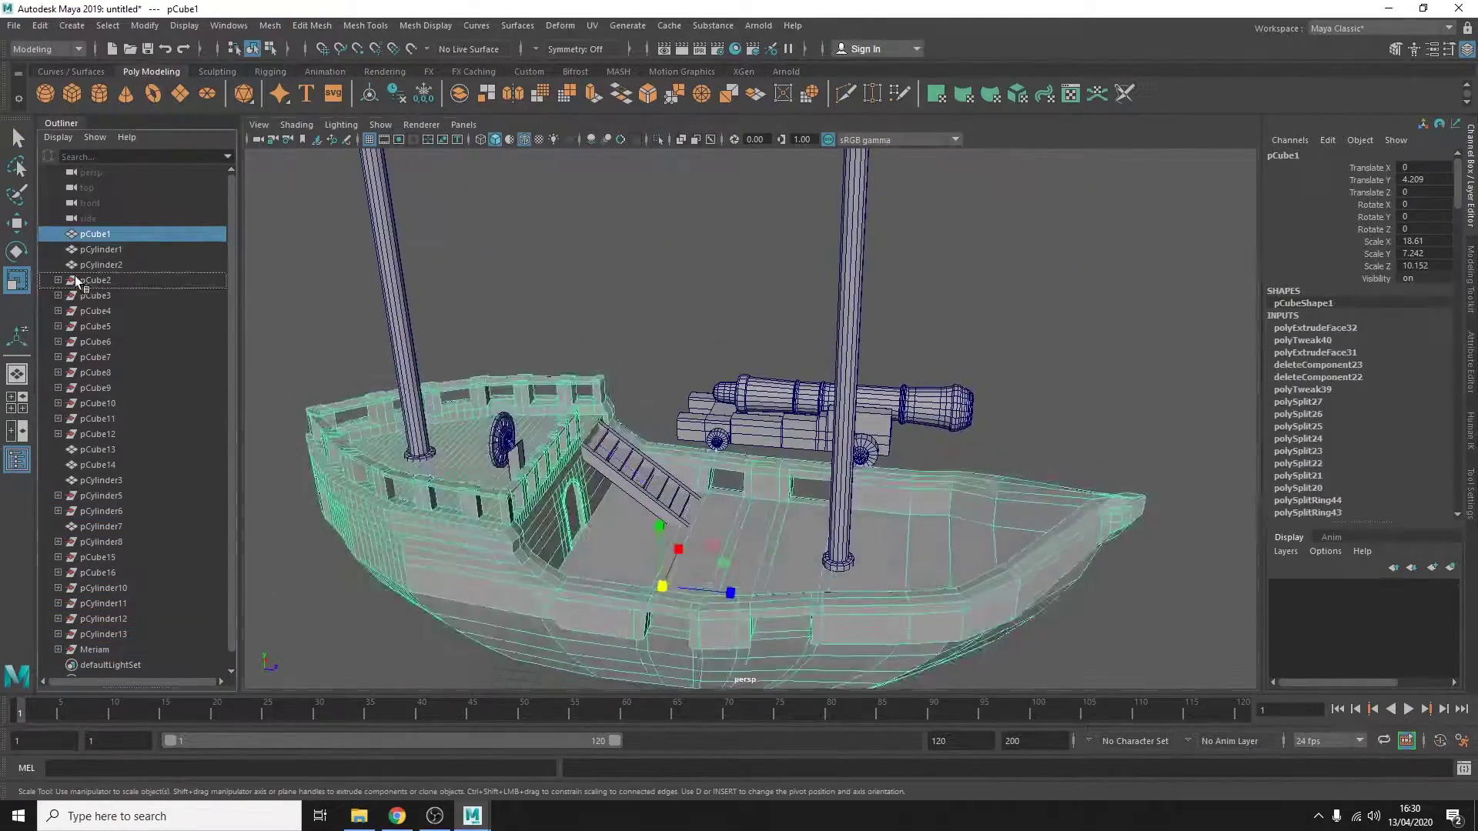
Rename the masts tiang_besar and tiang_kecil in the Outliner.
left_click(100, 250)
double_click(100, 249)
type("tiang_besar")
key("Return")
type("tiang_kecil")
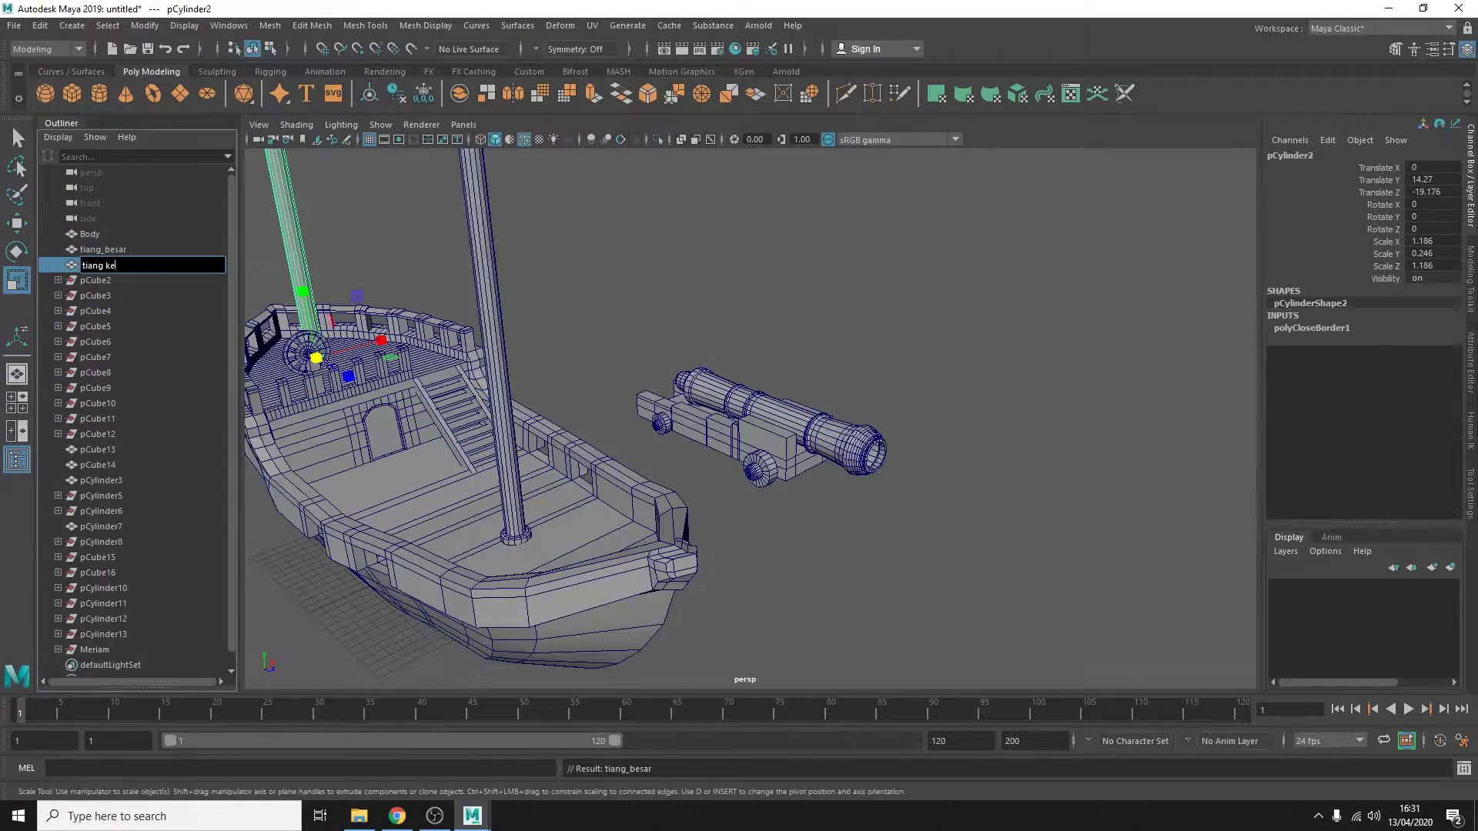
Group the steering wheel parts and name the group Sopir.
left_click(104, 436)
left_click(101, 511, "shift")
key("ctrl+g")
double_click(90, 587)
type("Sopir")
key("Return")
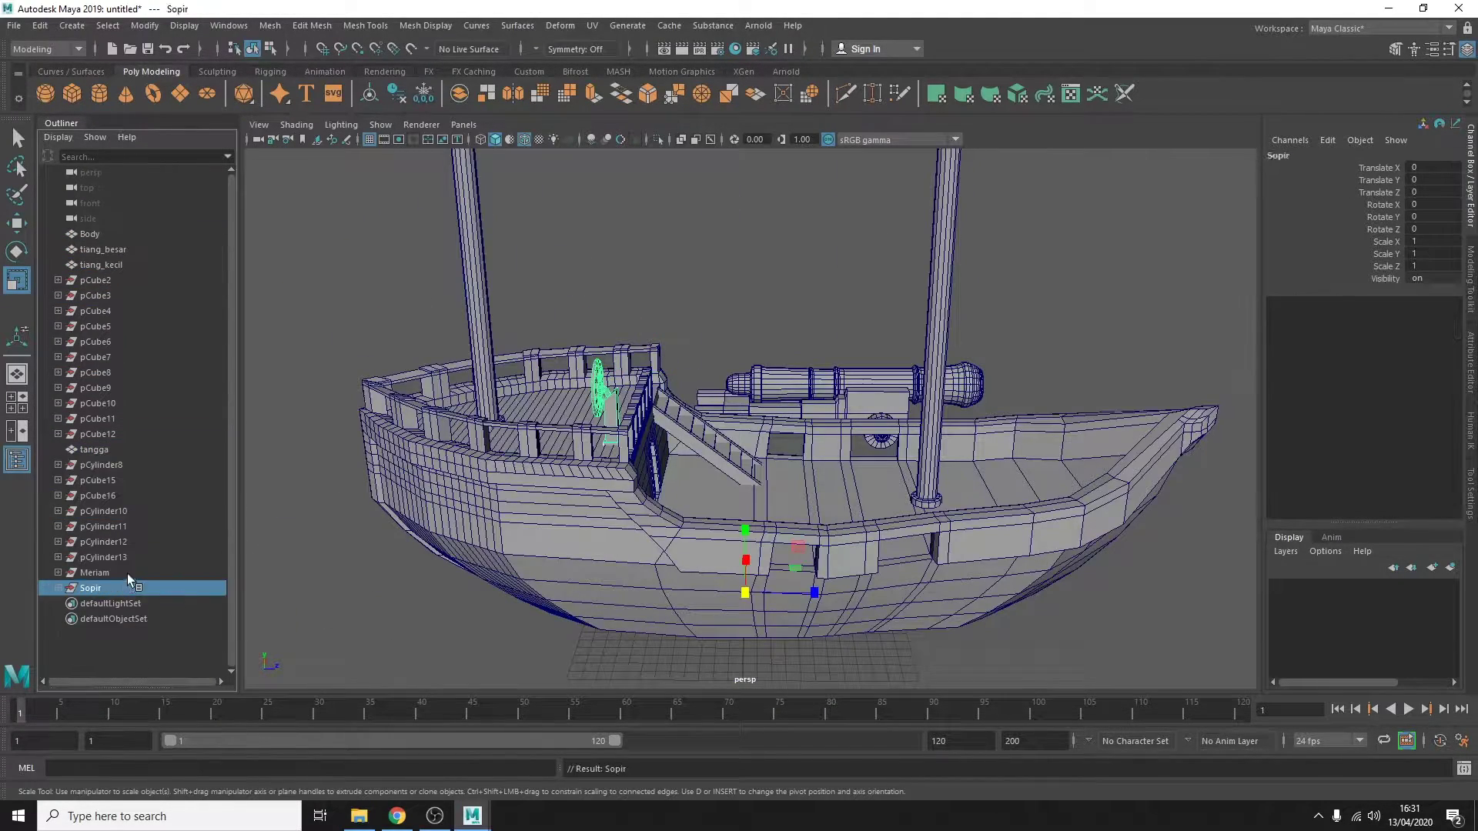
Try a 90° rotation on the Meriam group, then slide and duplicate it toward a gunport.
left_click(94, 311)
left_click(1432, 204)
type("90")
key("Return")
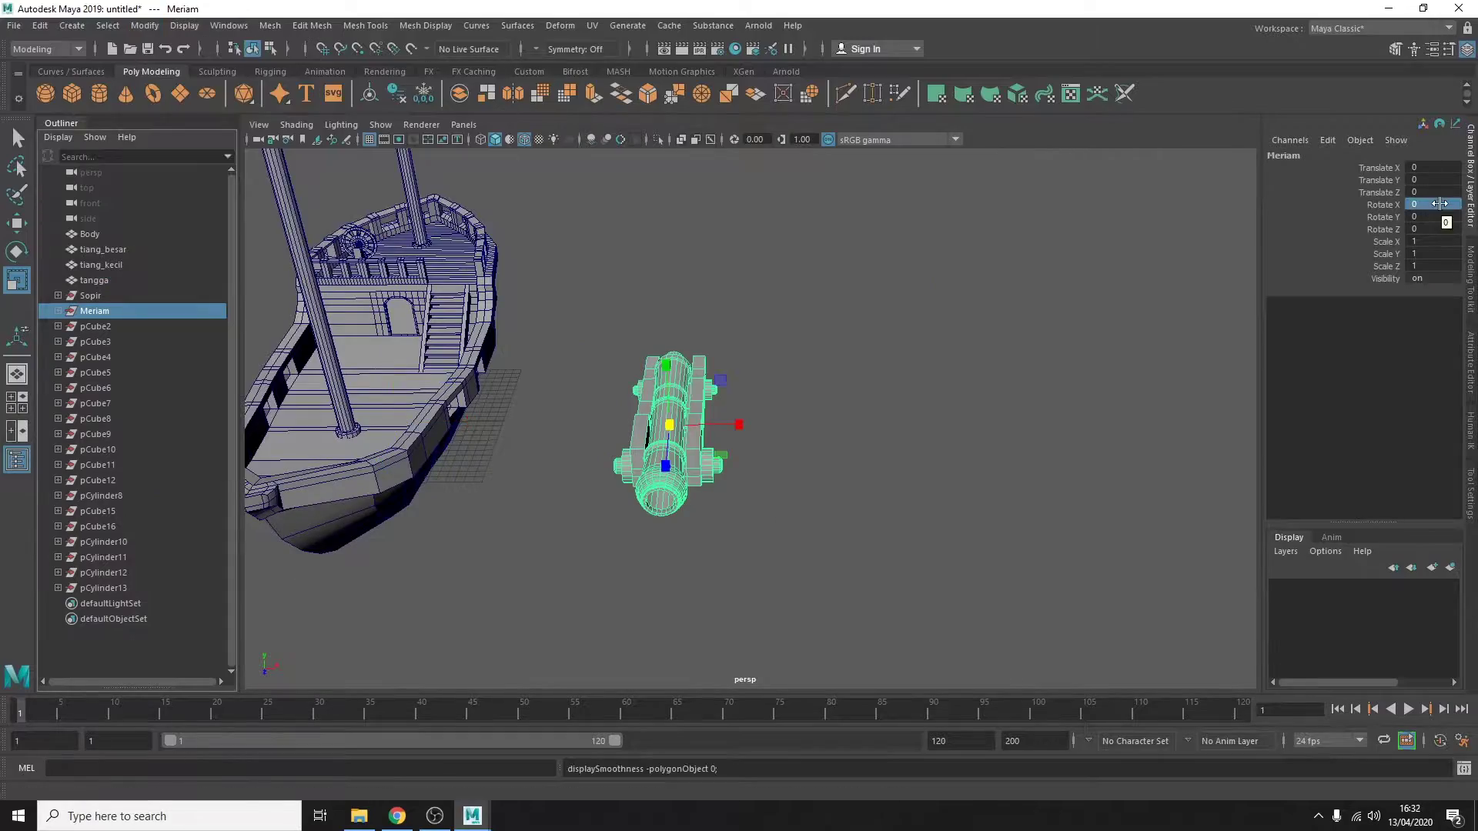
key("ctrl+z")
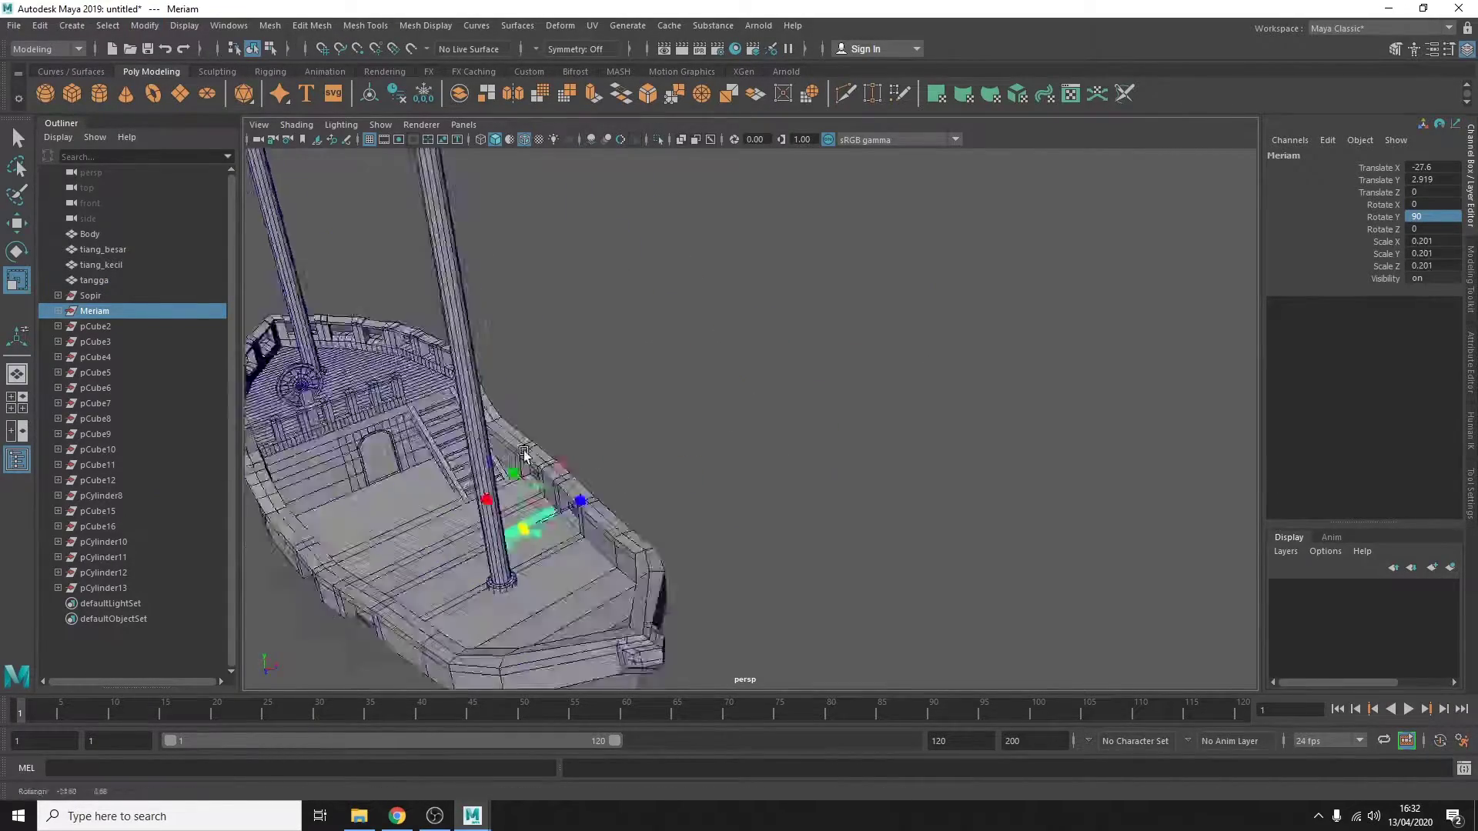
mouse_move(788, 408)
left_mouse_down("alt")
mouse_move(847, 419)
mouse_move(793, 428)
mouse_move(528, 300)
mouse_move(772, 435)
mouse_move(539, 462)
left_mouse_up("alt")
key("ctrl+d")
Rotate and position a Meriam cannon copy into a gunport.
left_click(340, 422)
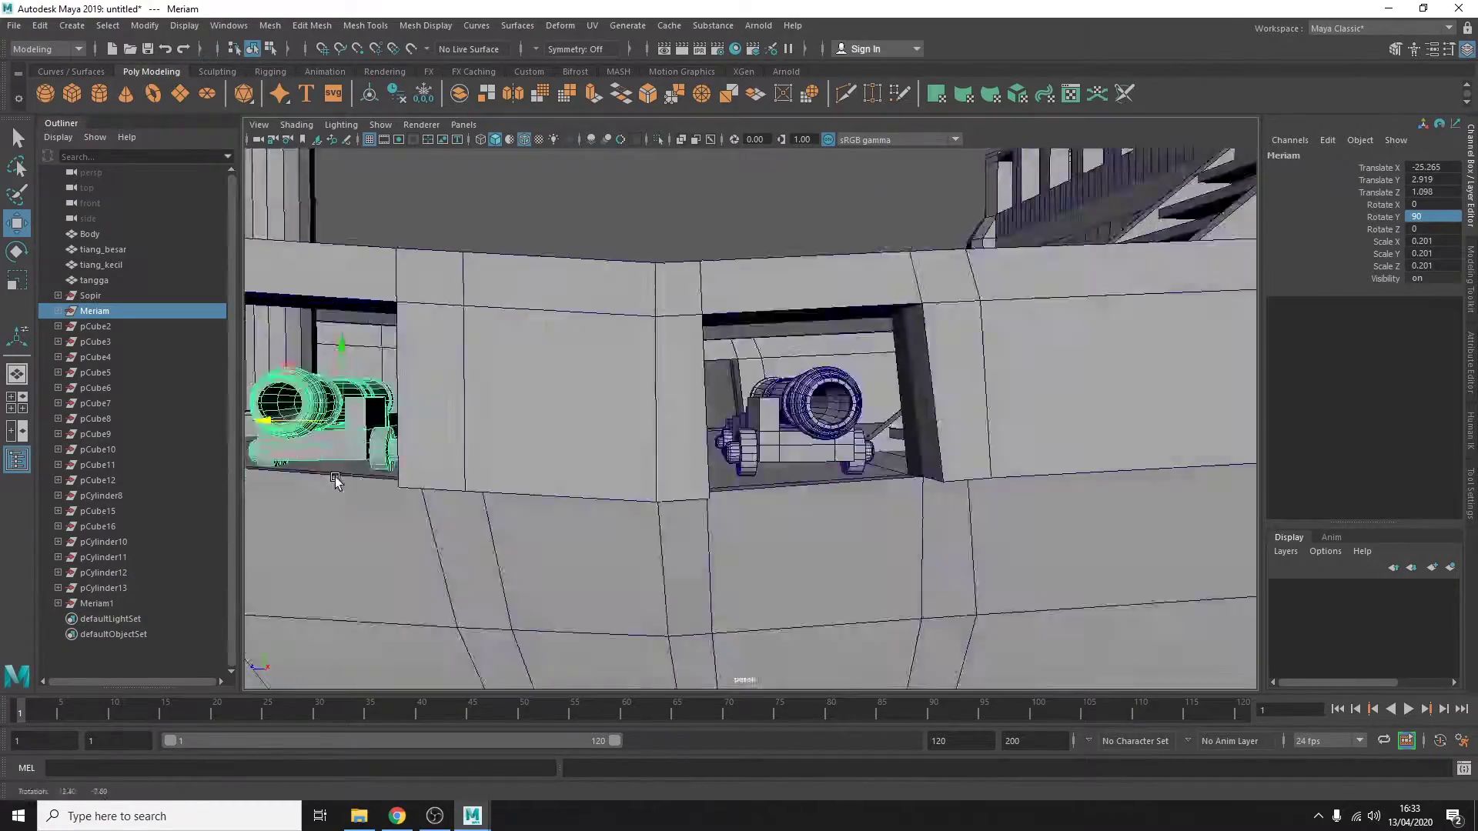
left_click_drag(339, 423, 709, 543, "alt")
key("e")
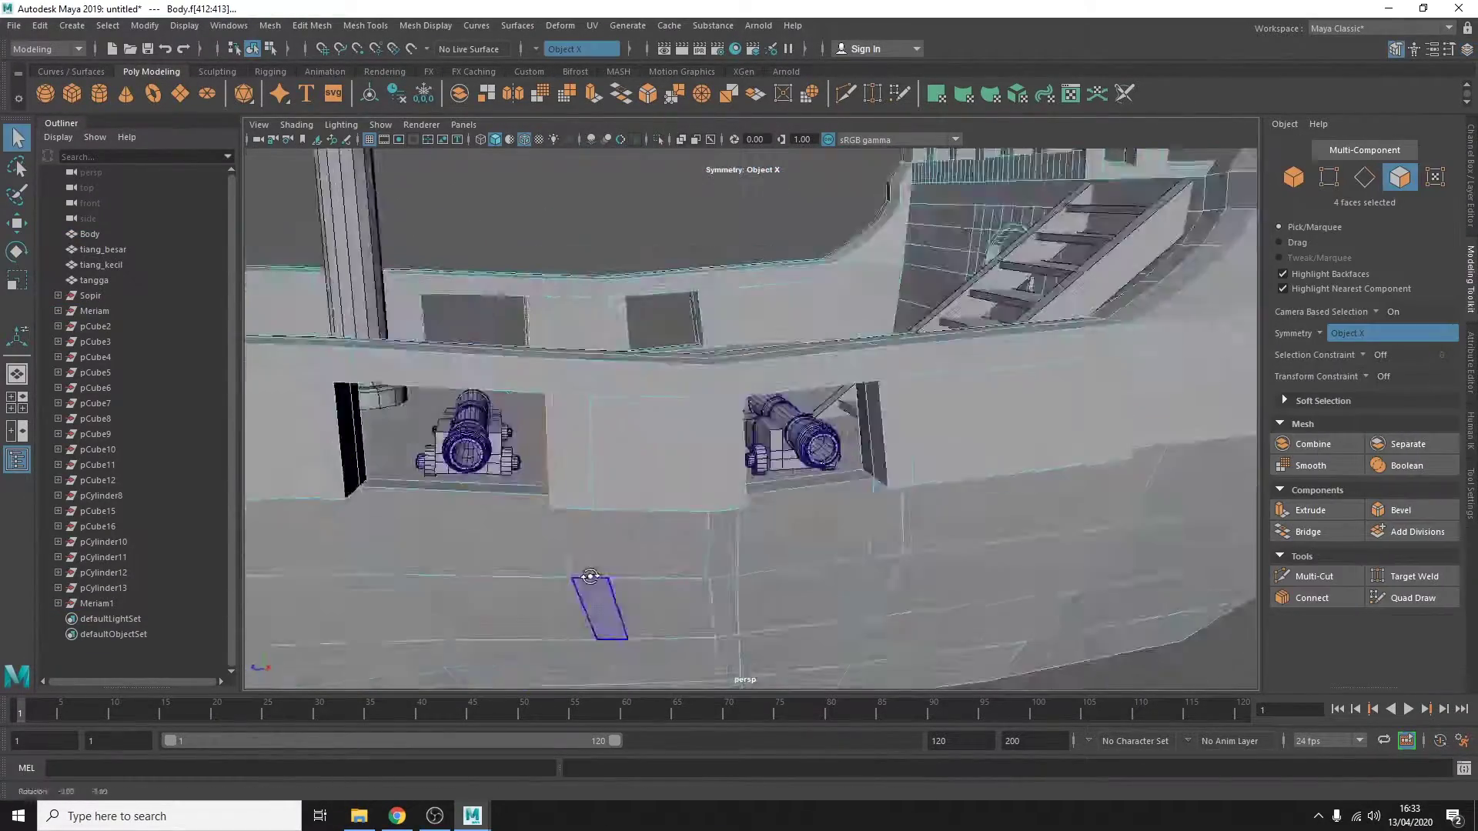
key("ctrl+e")
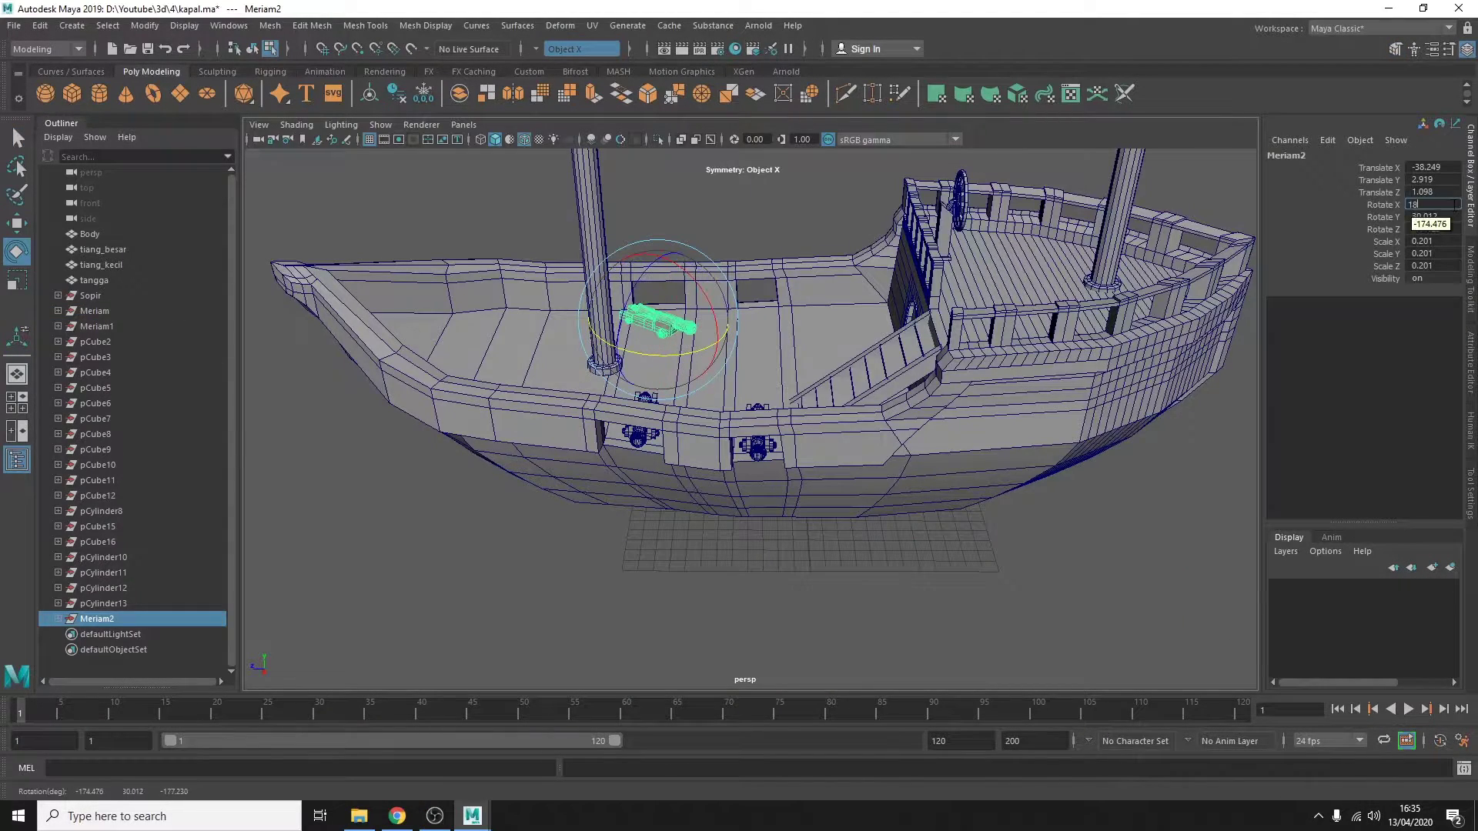
key("Return")
key("f")
key("ctrl+z")
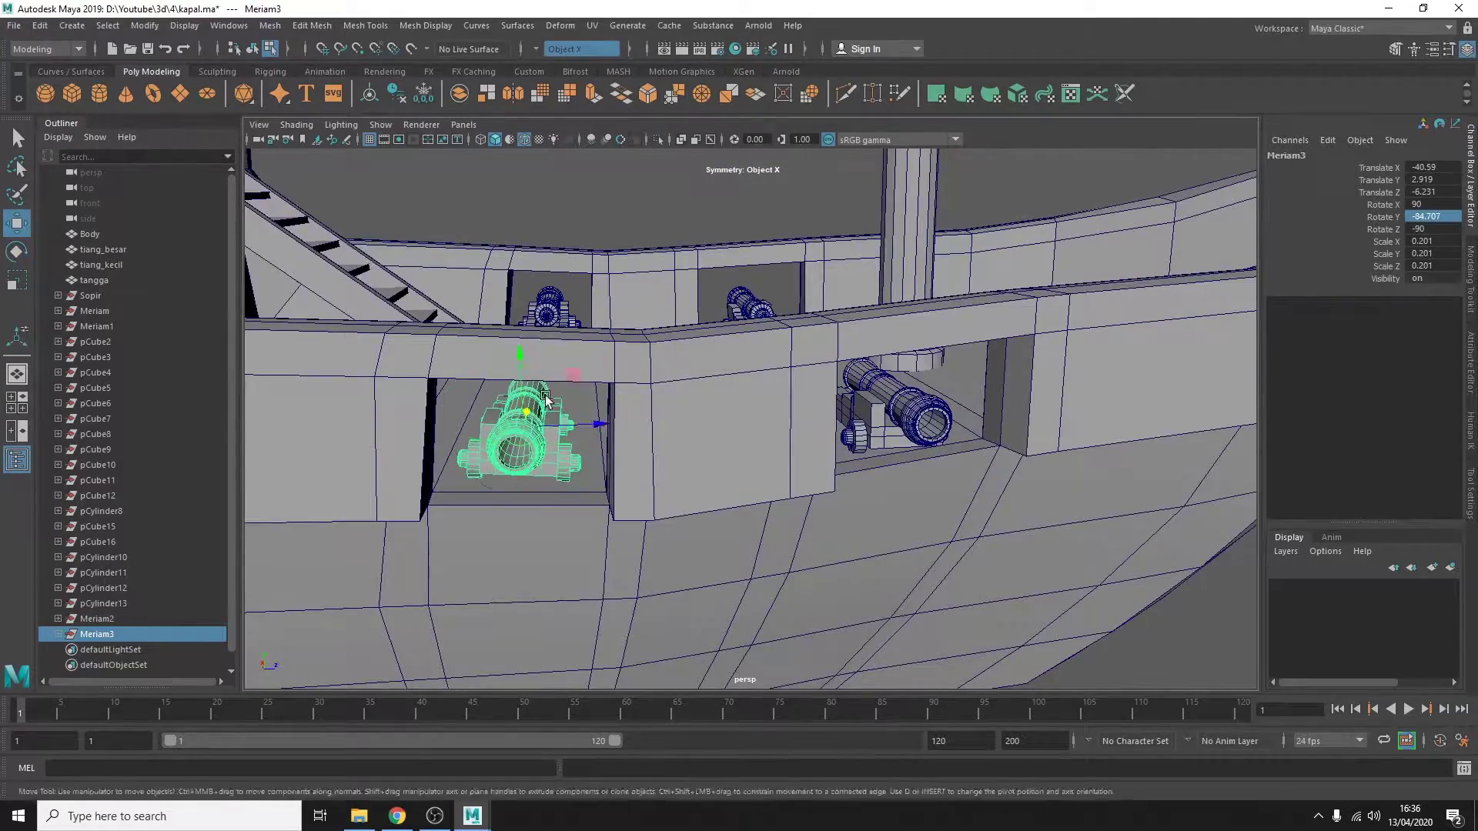
Group the four Meriam cannons together.
left_click(99, 620, "ctrl")
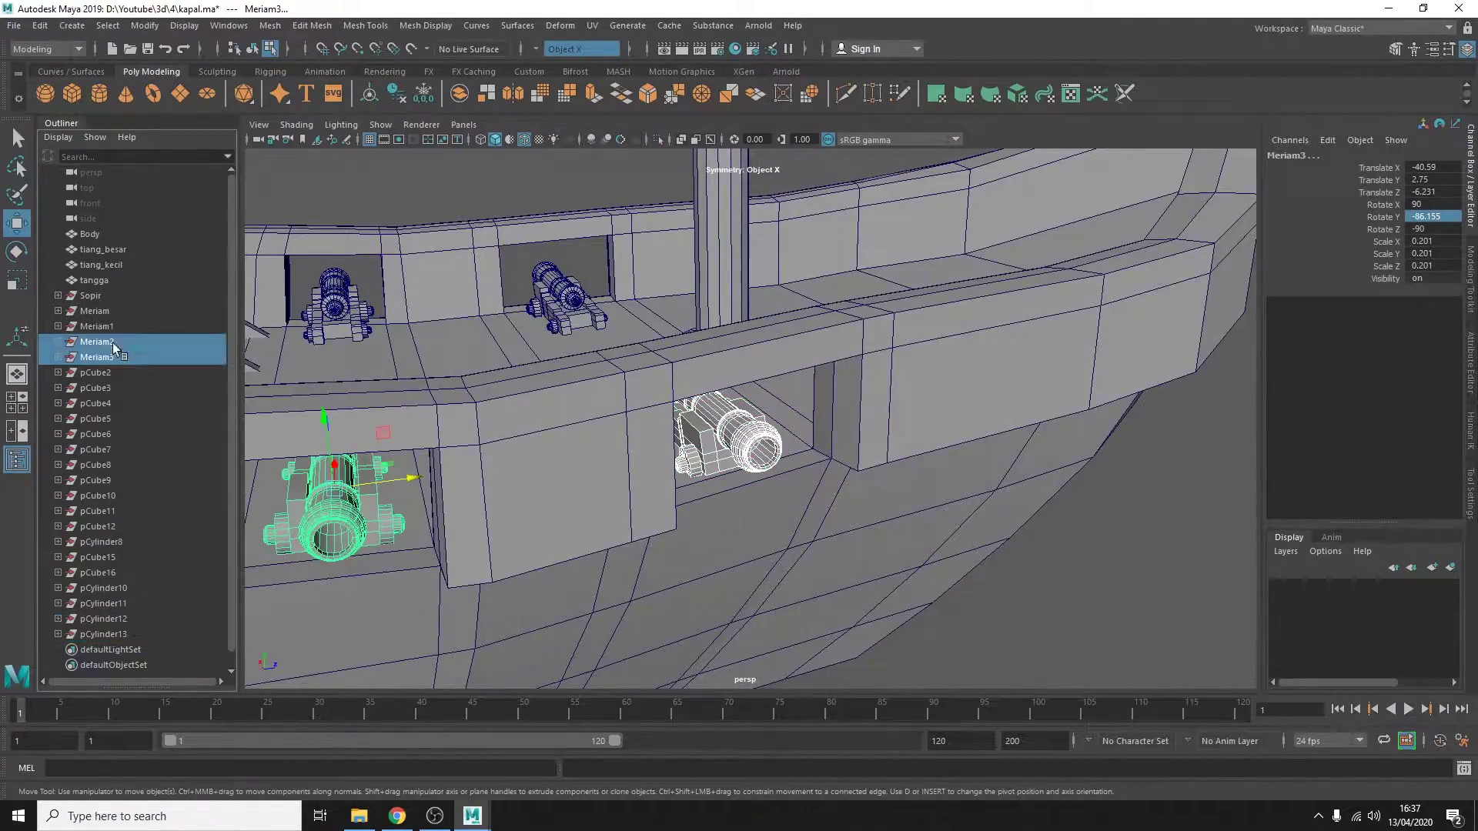
left_click(95, 311, "shift")
key("ctrl+g")
Group the remaining loose cubes and cylinders and name the group a.
left_click(95, 311)
left_click(125, 556, "shift")
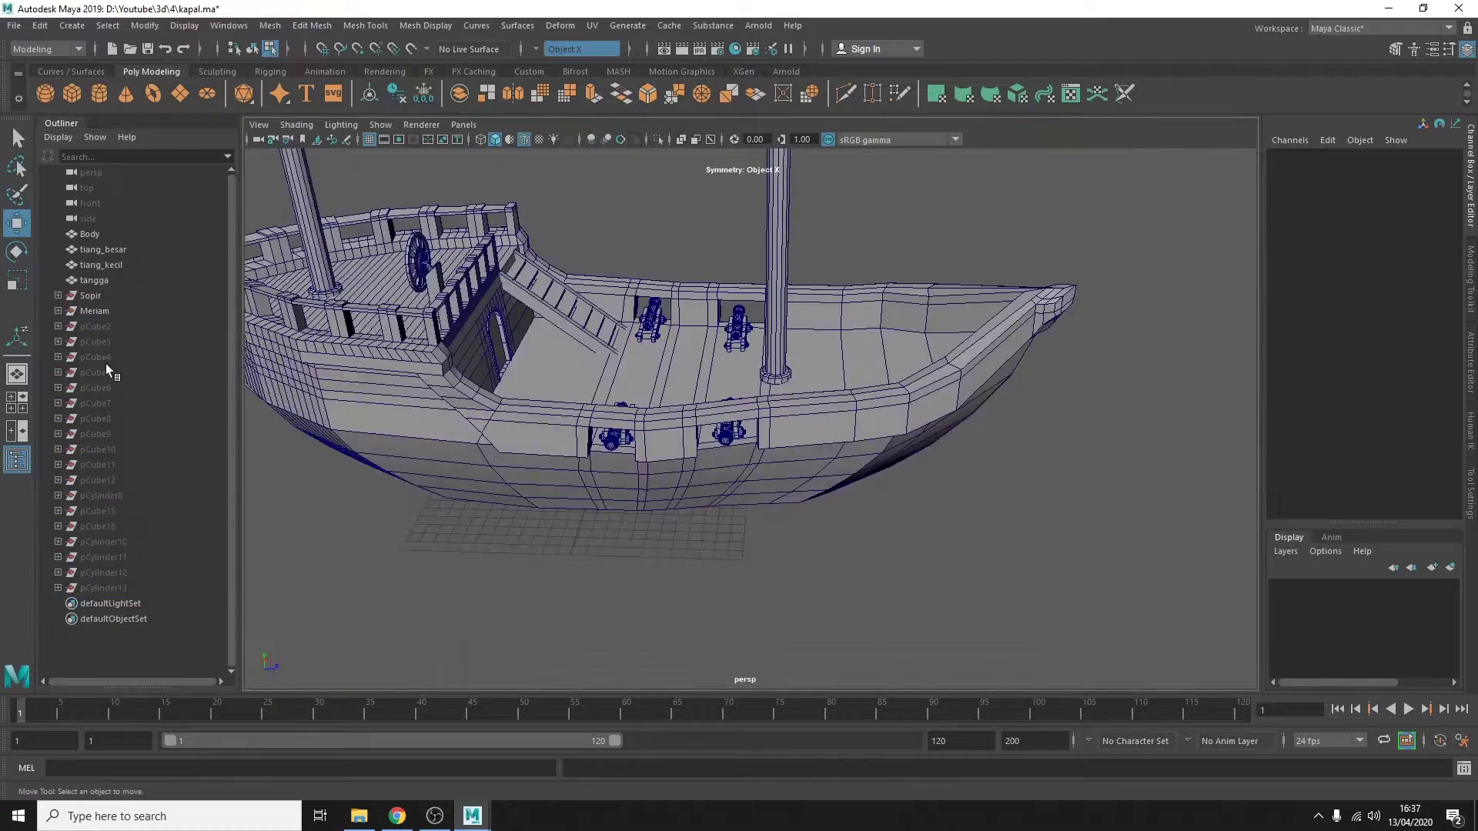
key("ctrl+g")
double_click(83, 326)
type("a")
key("Return")
left_click(585, 585)
left_click_drag(585, 585, 670, 512, "alt")
Place a cannonball by the cannon muzzle and position the new cube near the deck wall.
scroll(677, 504, "up", 4)
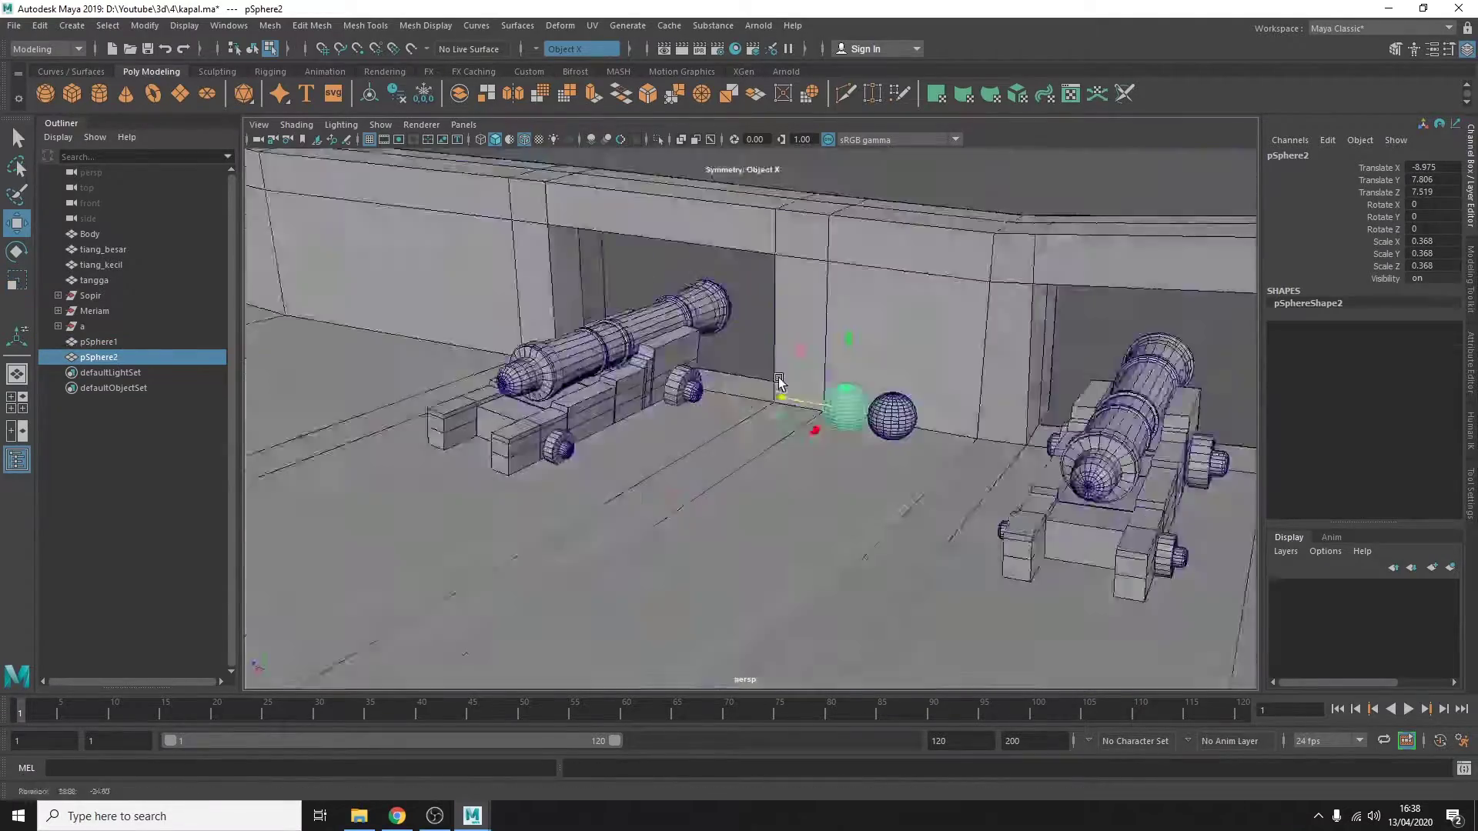
left_click_drag(779, 383, 643, 289)
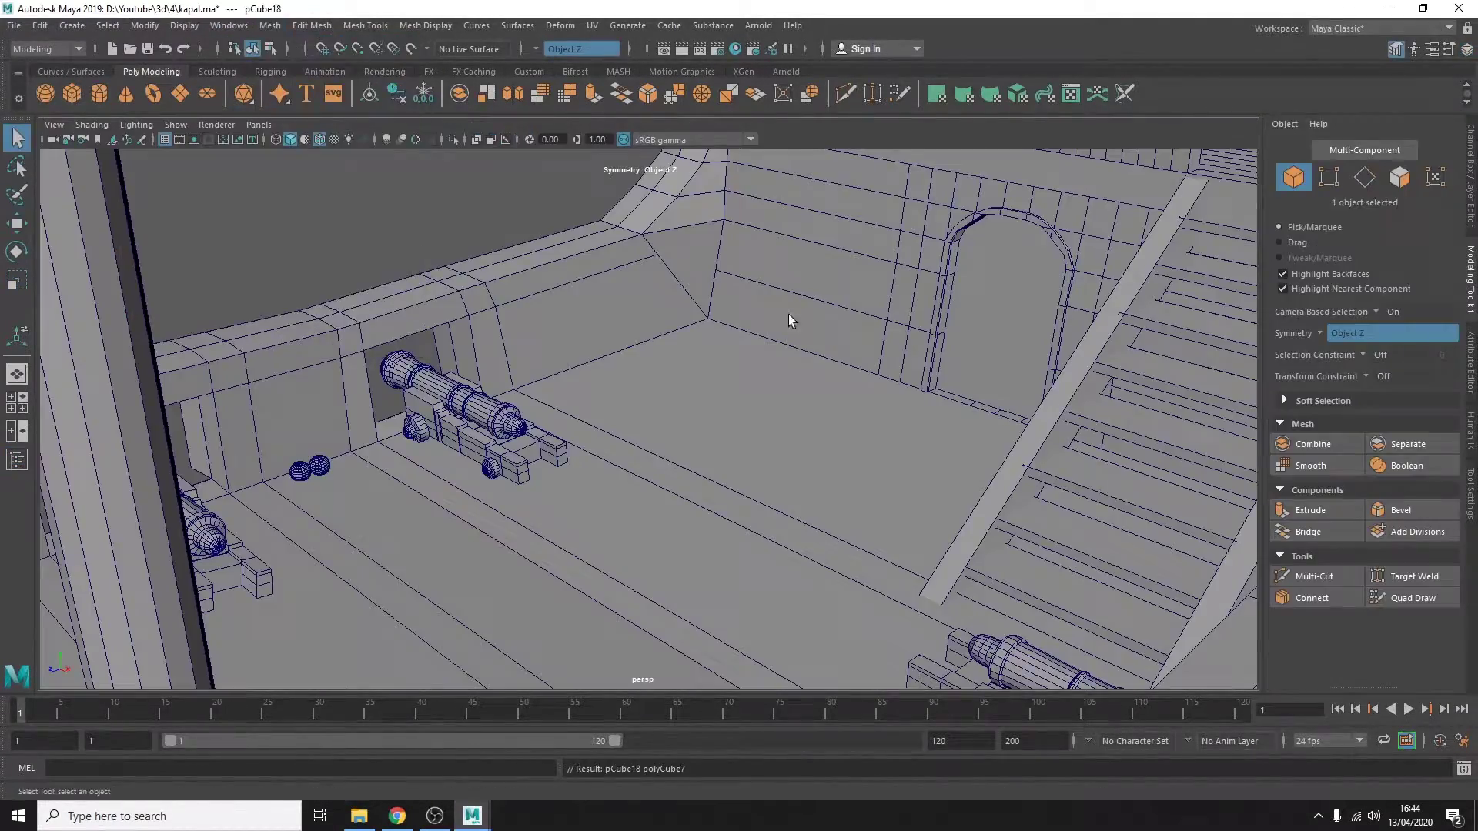
key("f")
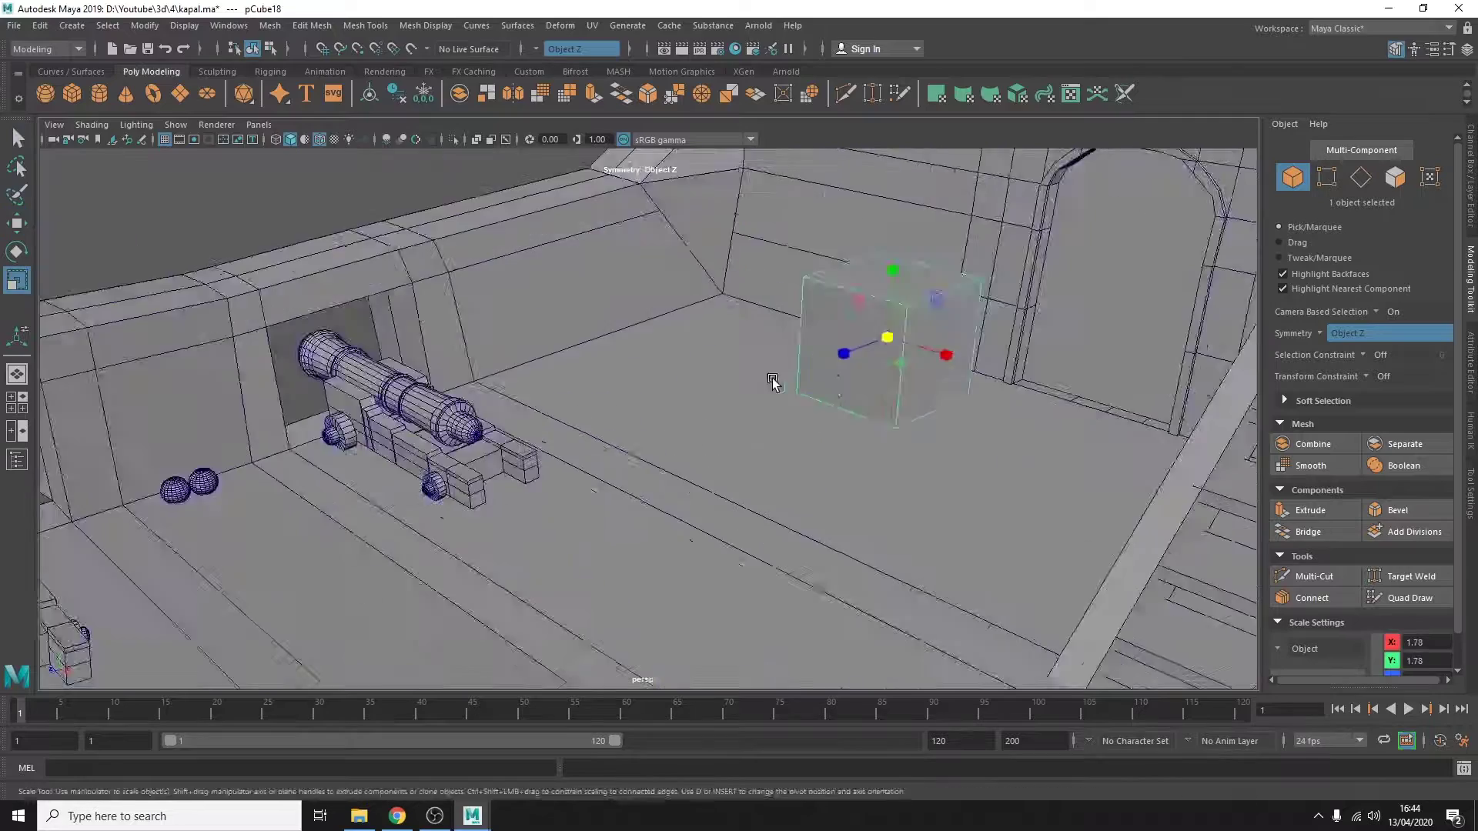
key("w")
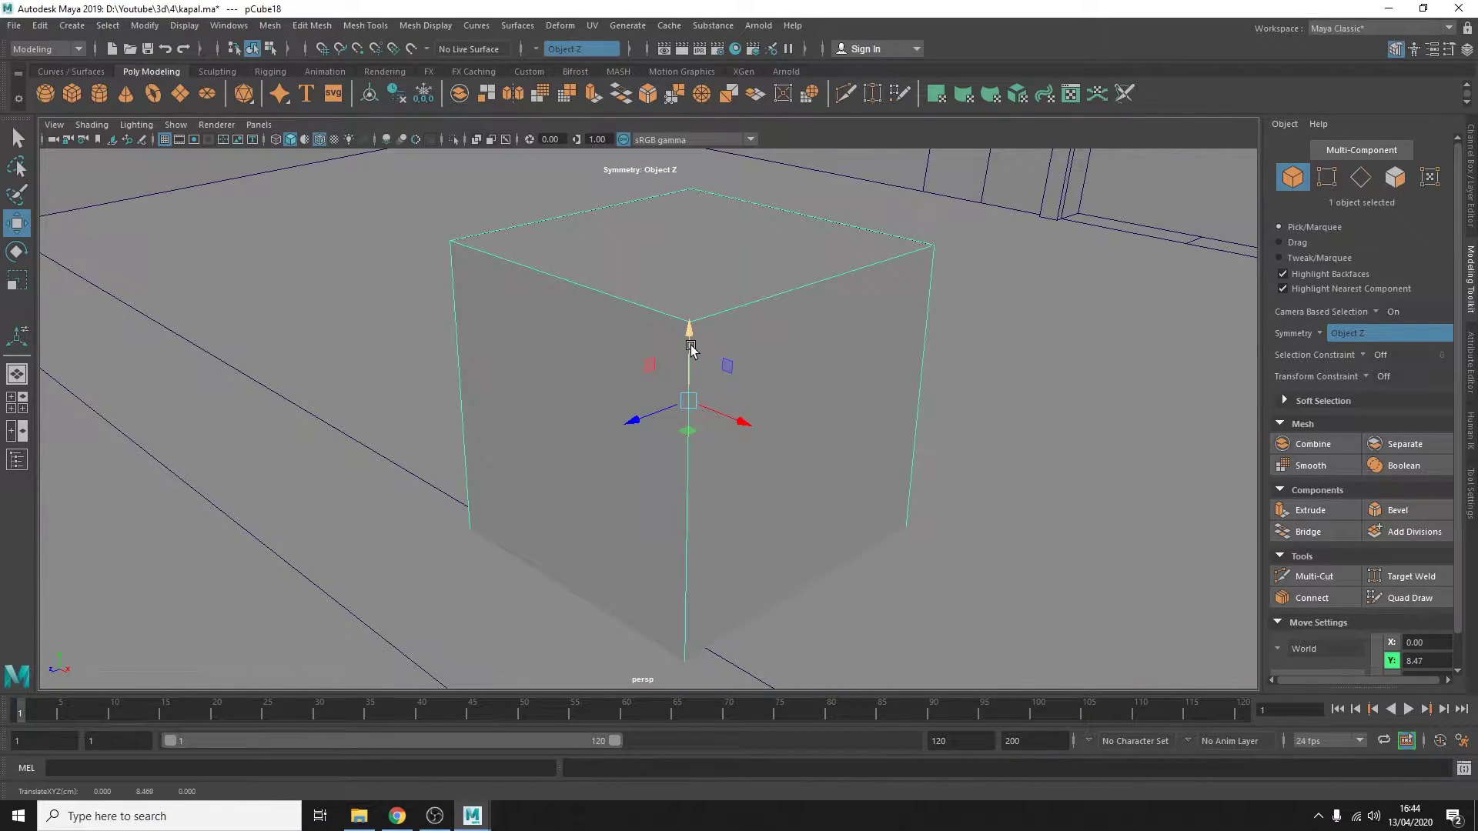
scroll(690, 348, "down", 5)
left_click_drag(1078, 280, 455, 369, "alt")
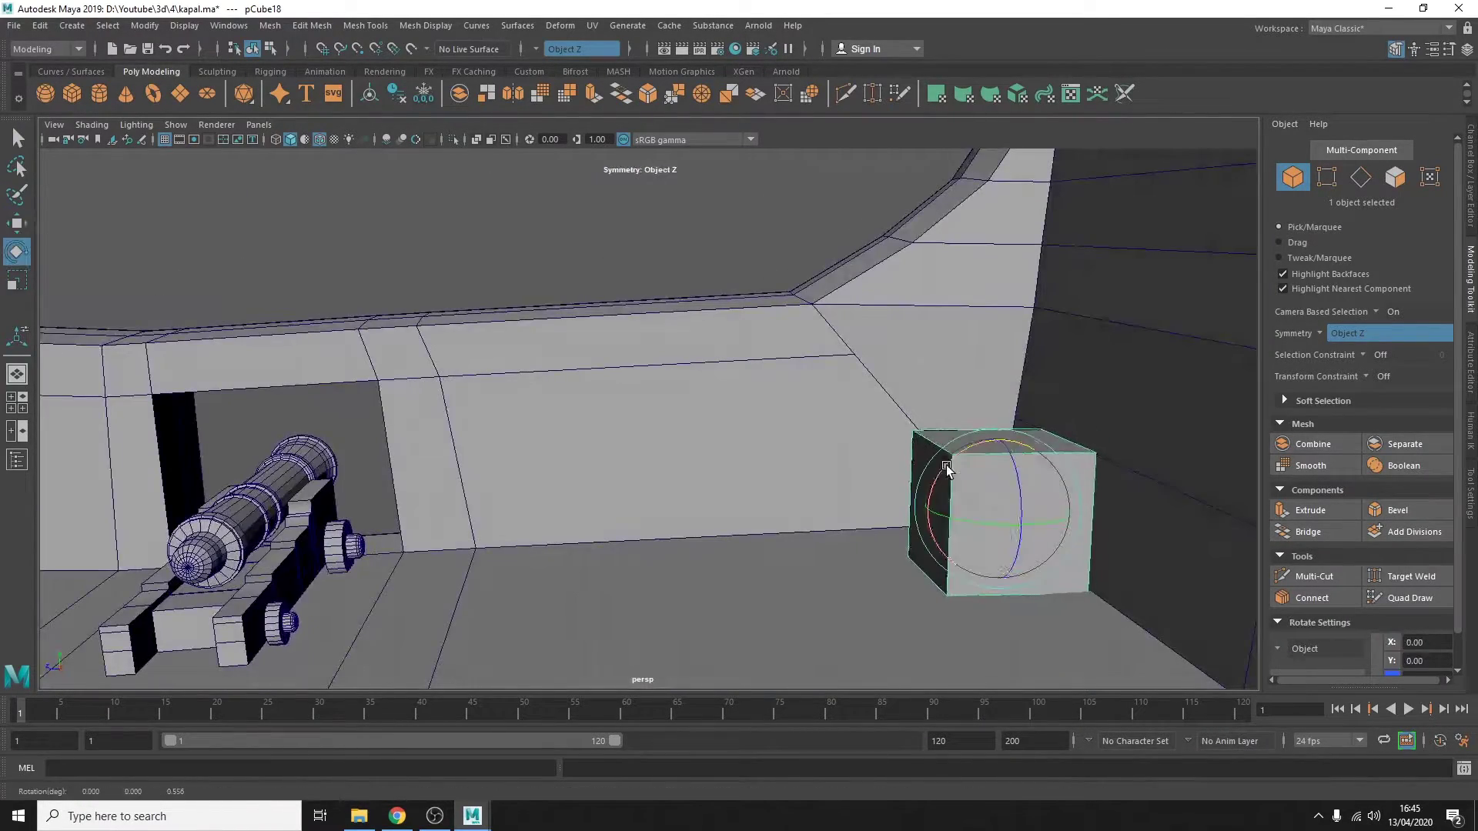
left_click_drag(946, 467, 1054, 482, "alt")
left_click_drag(961, 510, 783, 535, "alt")
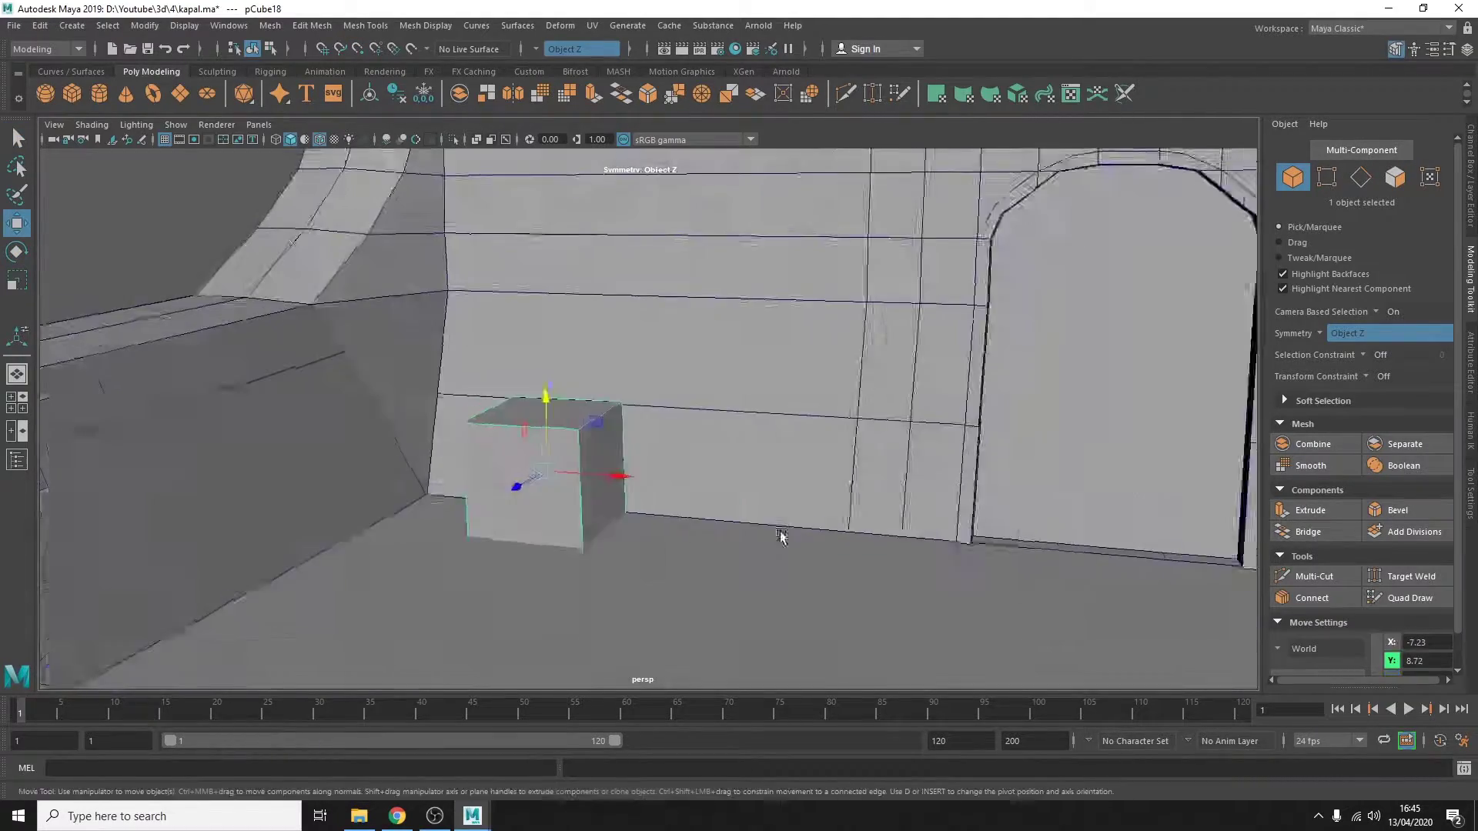
scroll(782, 535, "down", 5)
Extrude the cube's top face and scale it inward to make a crate inset.
key("f")
key("F11")
left_click(622, 423)
key("ctrl+e")
left_click_drag(654, 478, 631, 481)
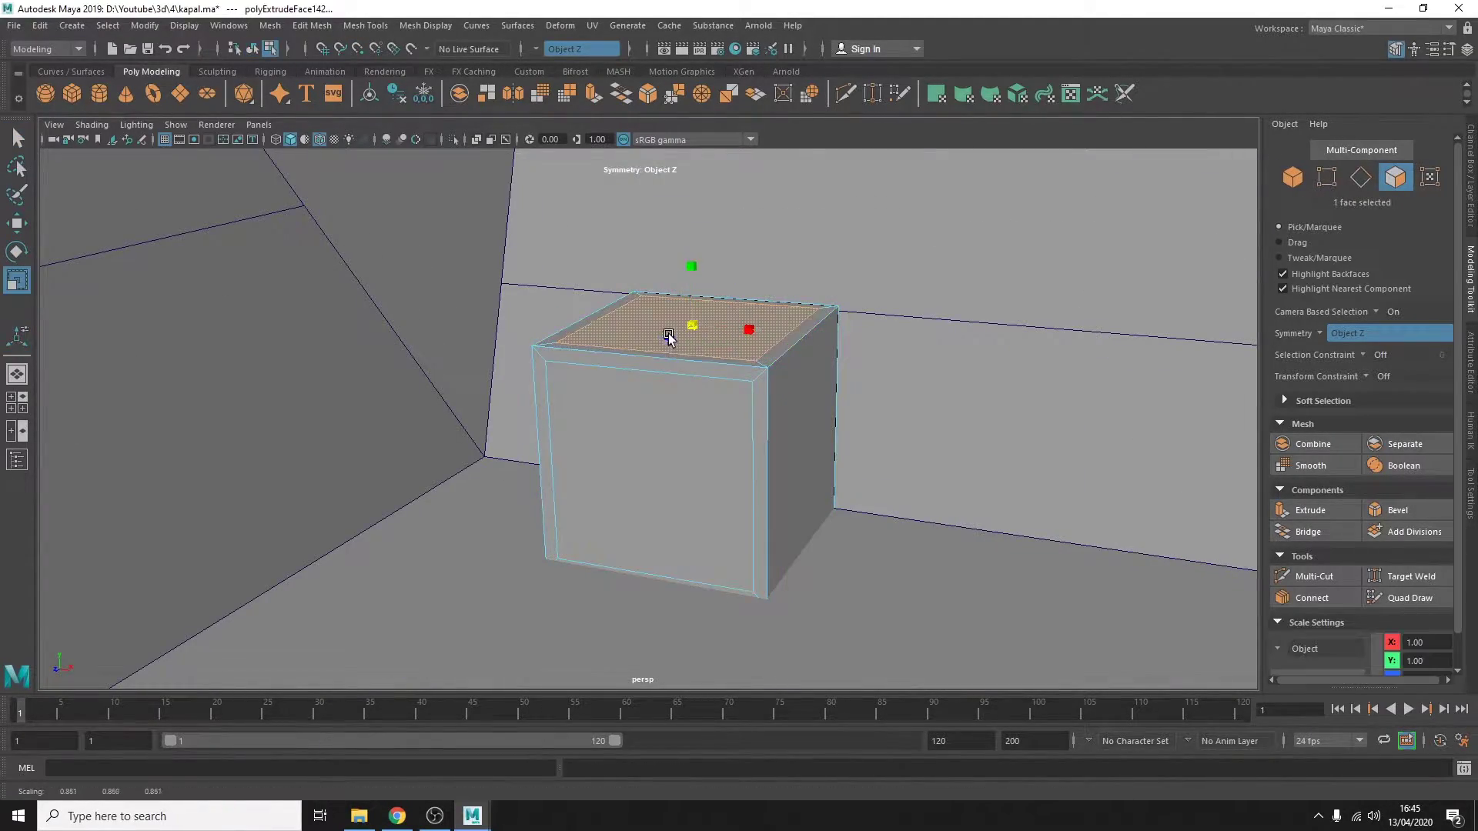
right_click_drag(677, 431, 667, 559)
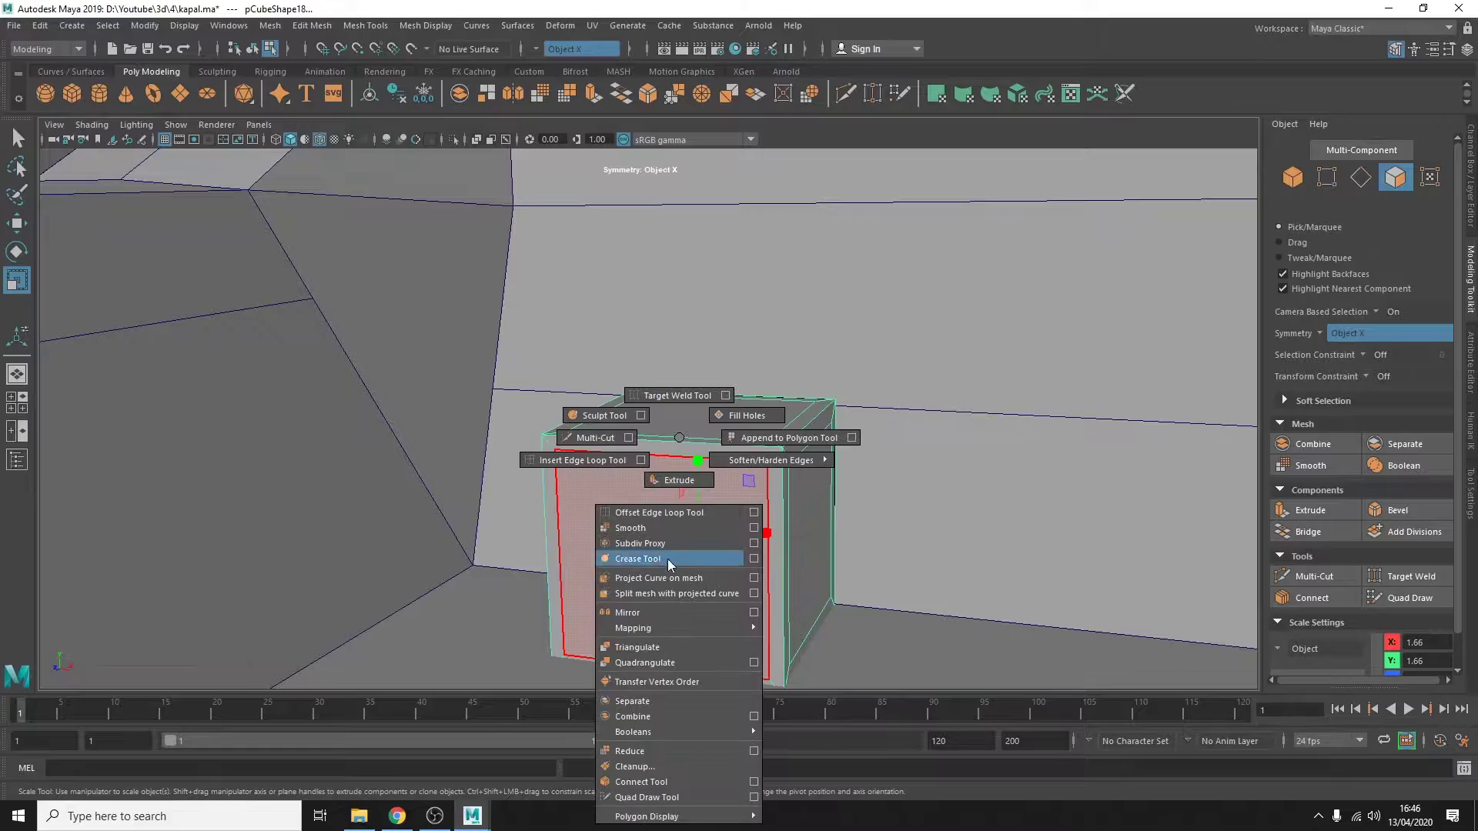
scroll(830, 358, "down", 5)
Select the new cylinder beside the crate and extrude its top face inward as a lid.
left_click_drag(830, 358, 693, 385, "alt")
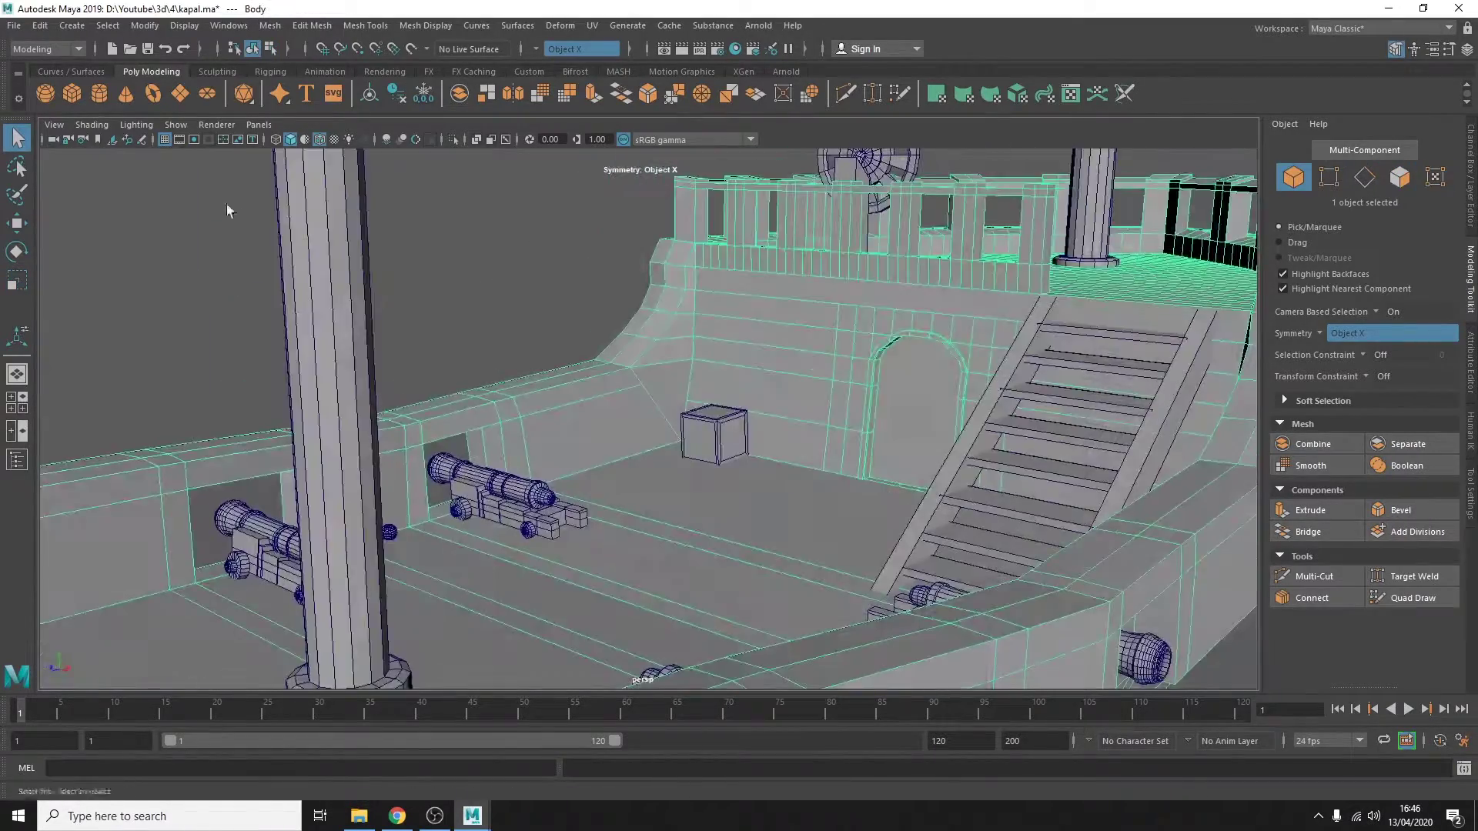
left_click(719, 423)
key("w")
key("f")
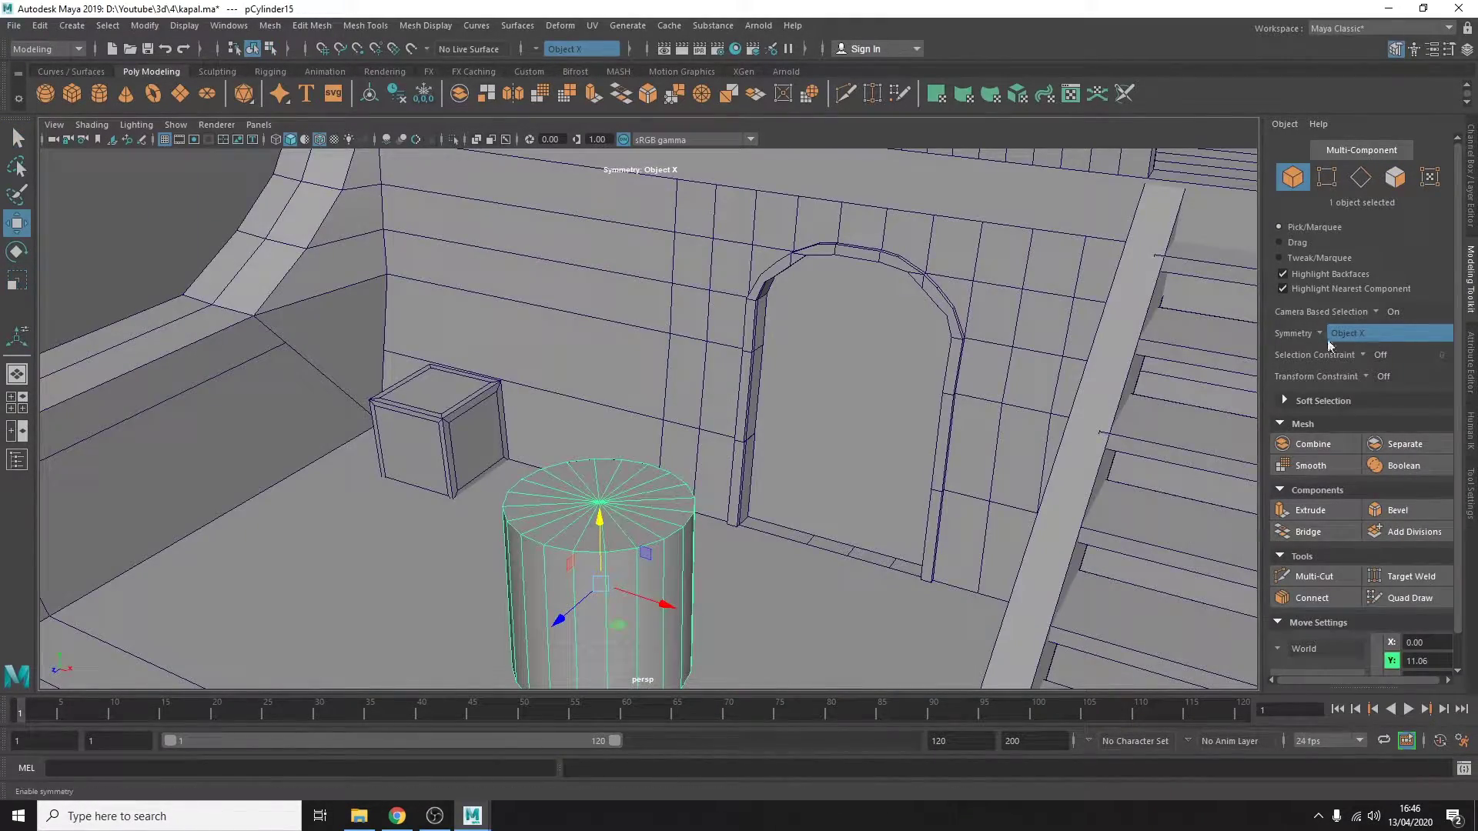
left_click(1327, 342)
key("ctrl+a")
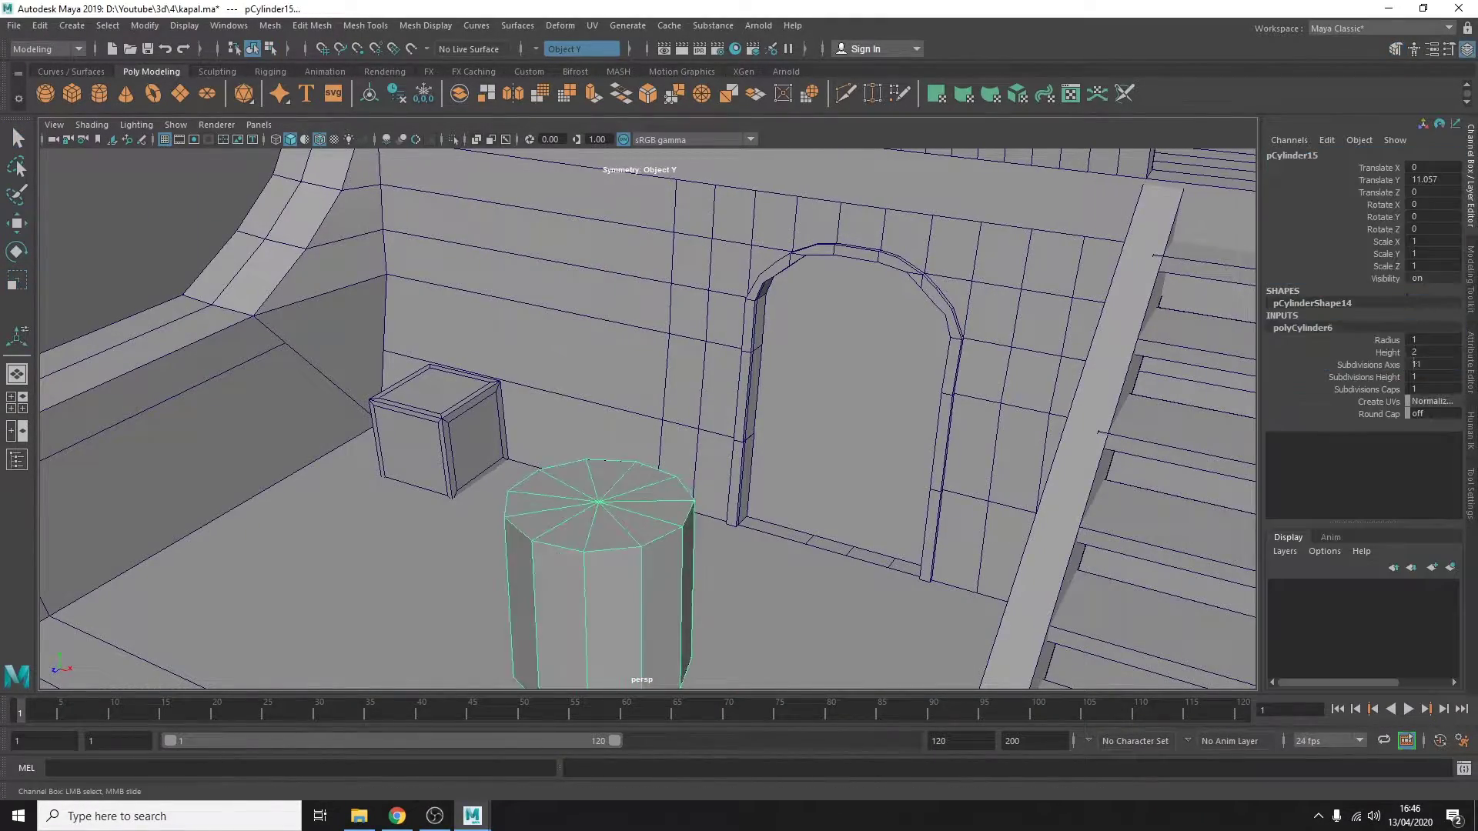
key("F11")
left_click(599, 502)
key("ctrl+e")
left_click_drag(678, 512, 659, 588, "alt")
Extrude the barrel top again and push the lid slightly downward.
key("ctrl+e")
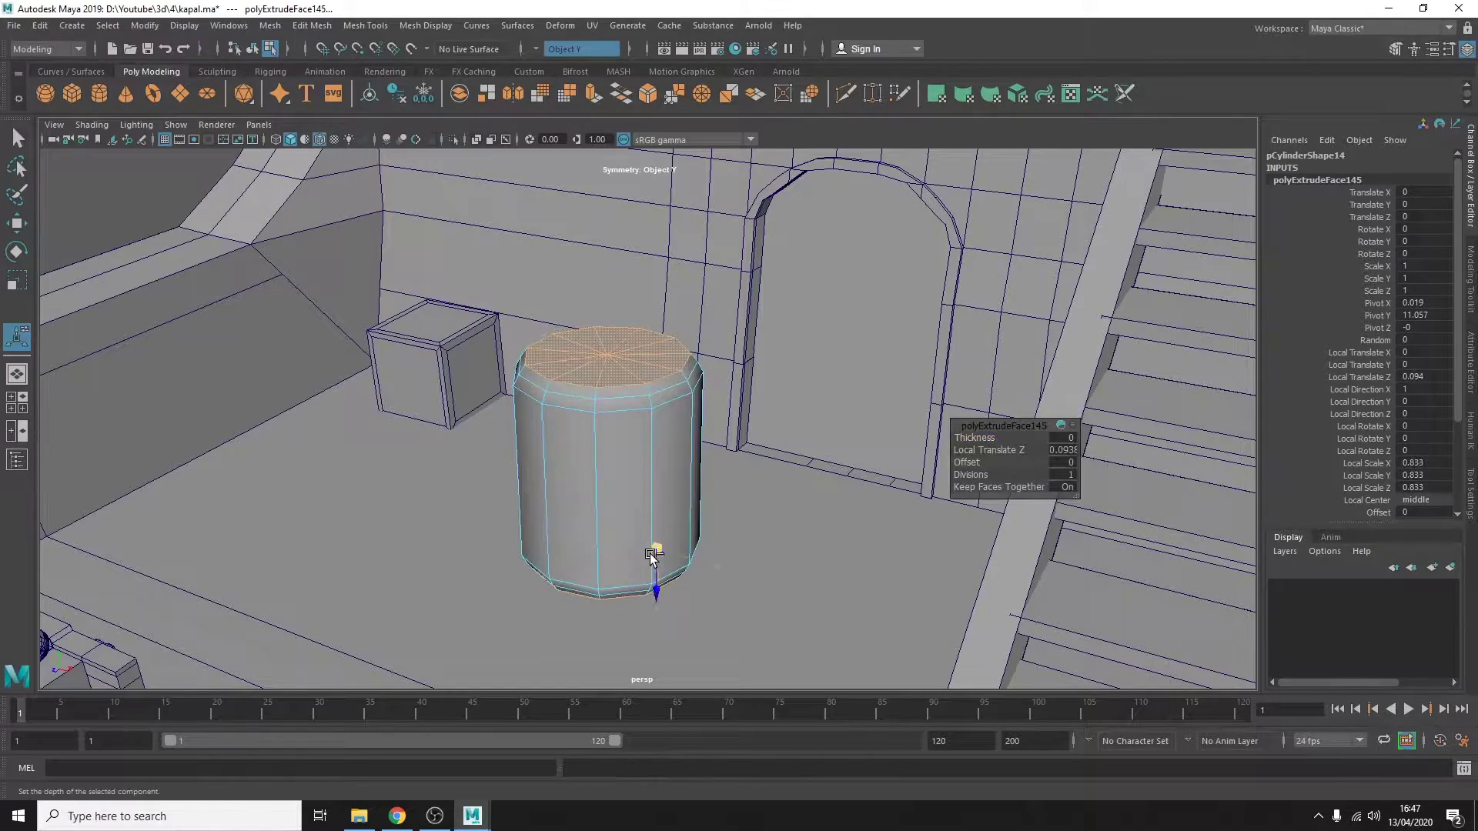
key("q")
key("F8")
key("w")
left_click_drag(762, 542, 654, 385, "alt")
middle_click_drag(655, 385, 571, 233, "alt")
mouse_move(571, 233)
left_mouse_down("alt")
mouse_move(539, 346)
mouse_move(462, 385)
left_mouse_up("alt")
Add an edge loop around the barrel and narrow the top edge ring slightly.
left_click(365, 26)
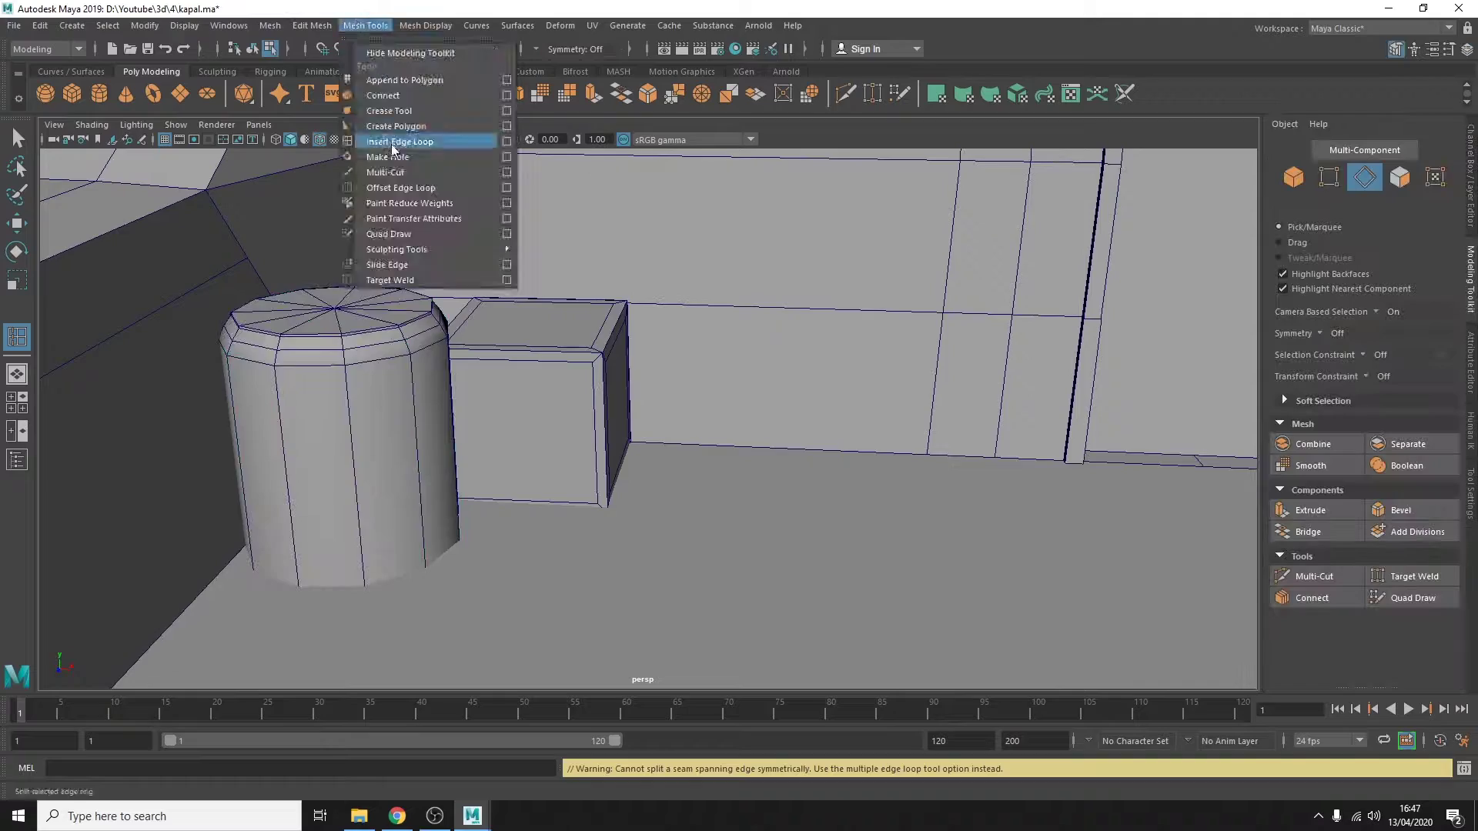
left_click(380, 140)
left_click_drag(297, 341, 408, 369, "alt")
key("e")
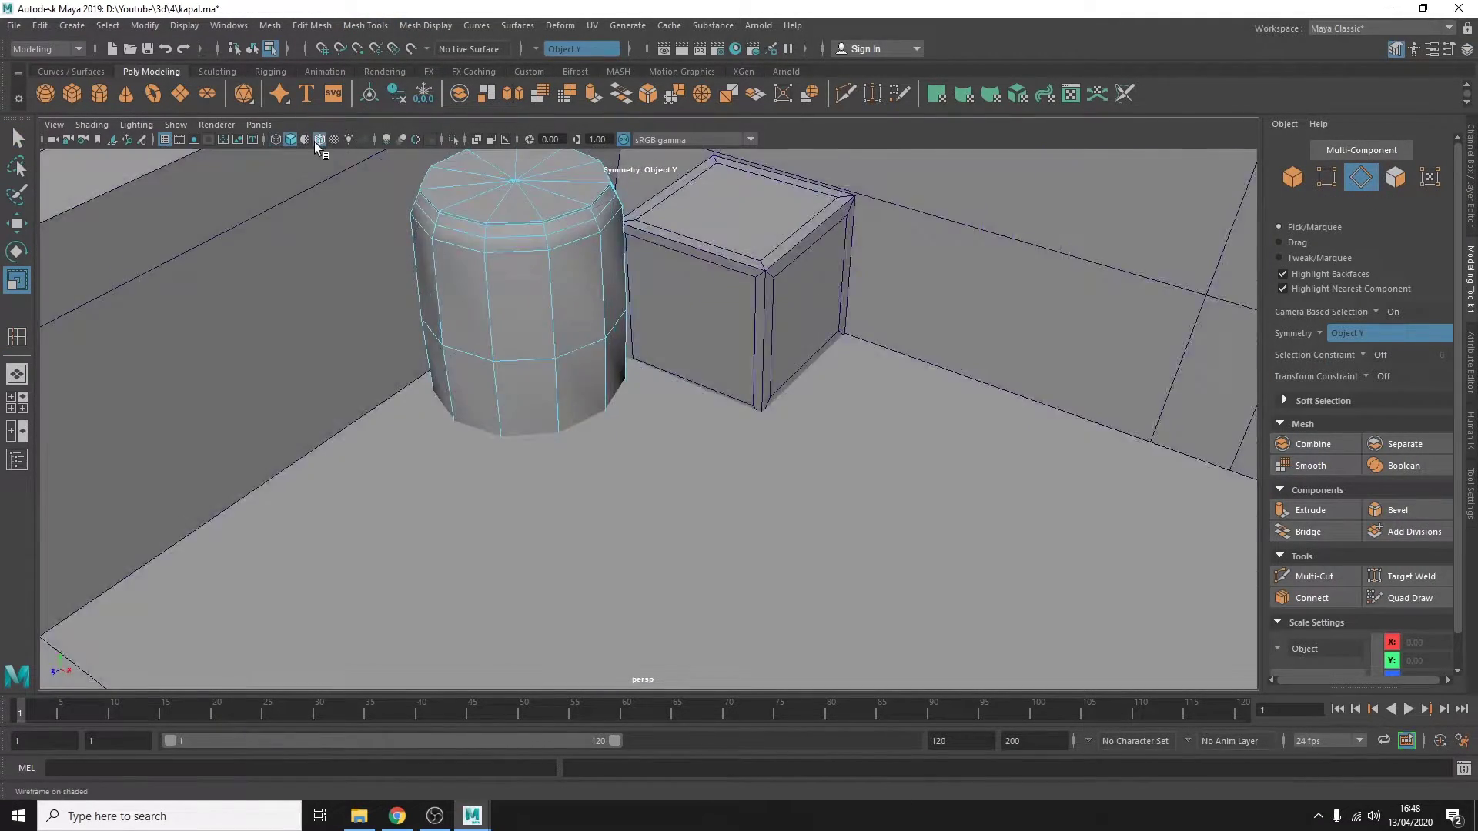
left_click_drag(379, 333, 556, 350, "alt")
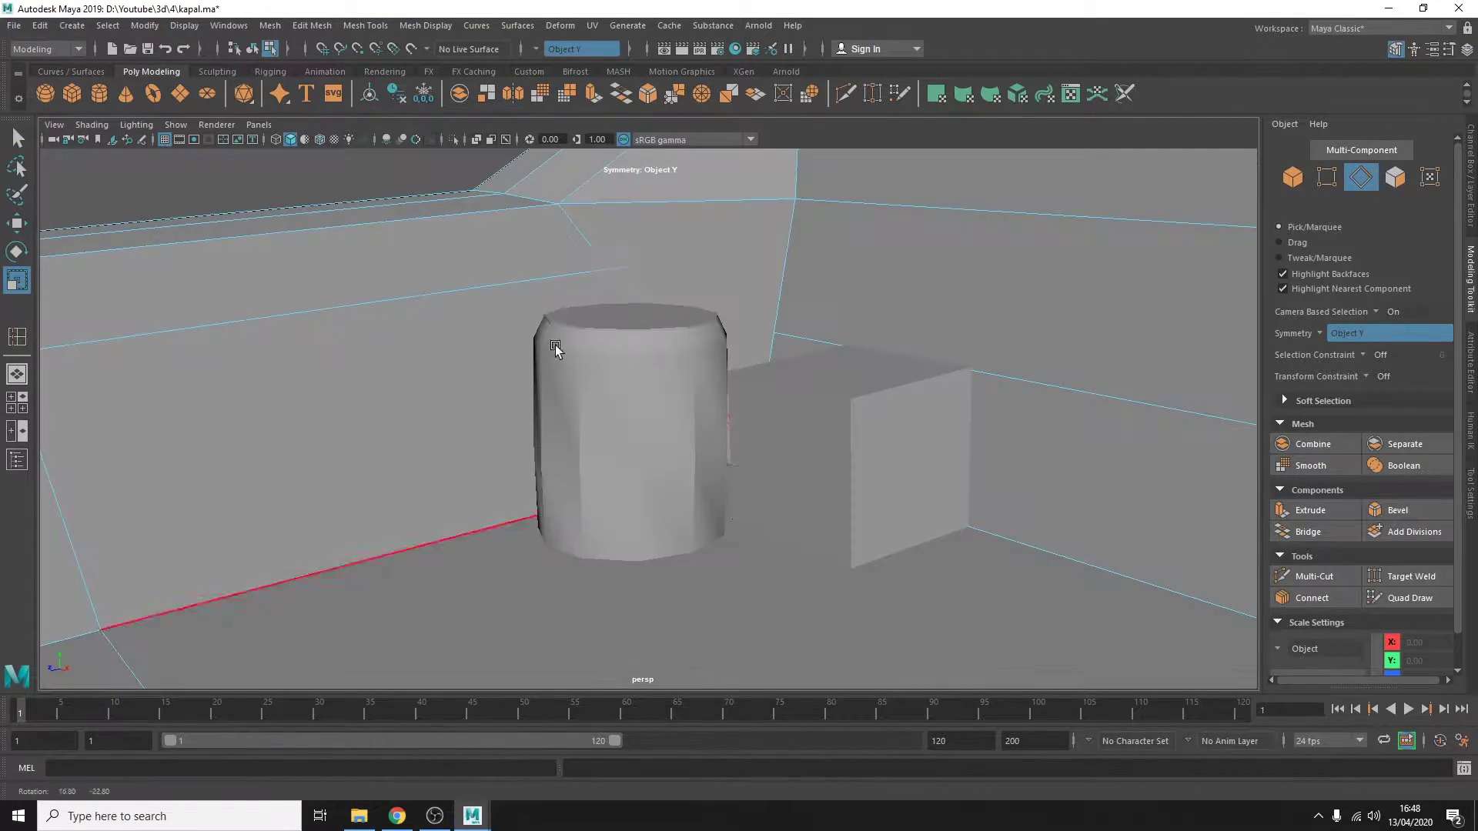
right_click_drag(556, 348, 643, 449)
left_click(729, 433)
key("w")
mouse_move(729, 433)
left_mouse_down("alt")
mouse_move(597, 570)
mouse_move(313, 491)
left_mouse_up("alt")
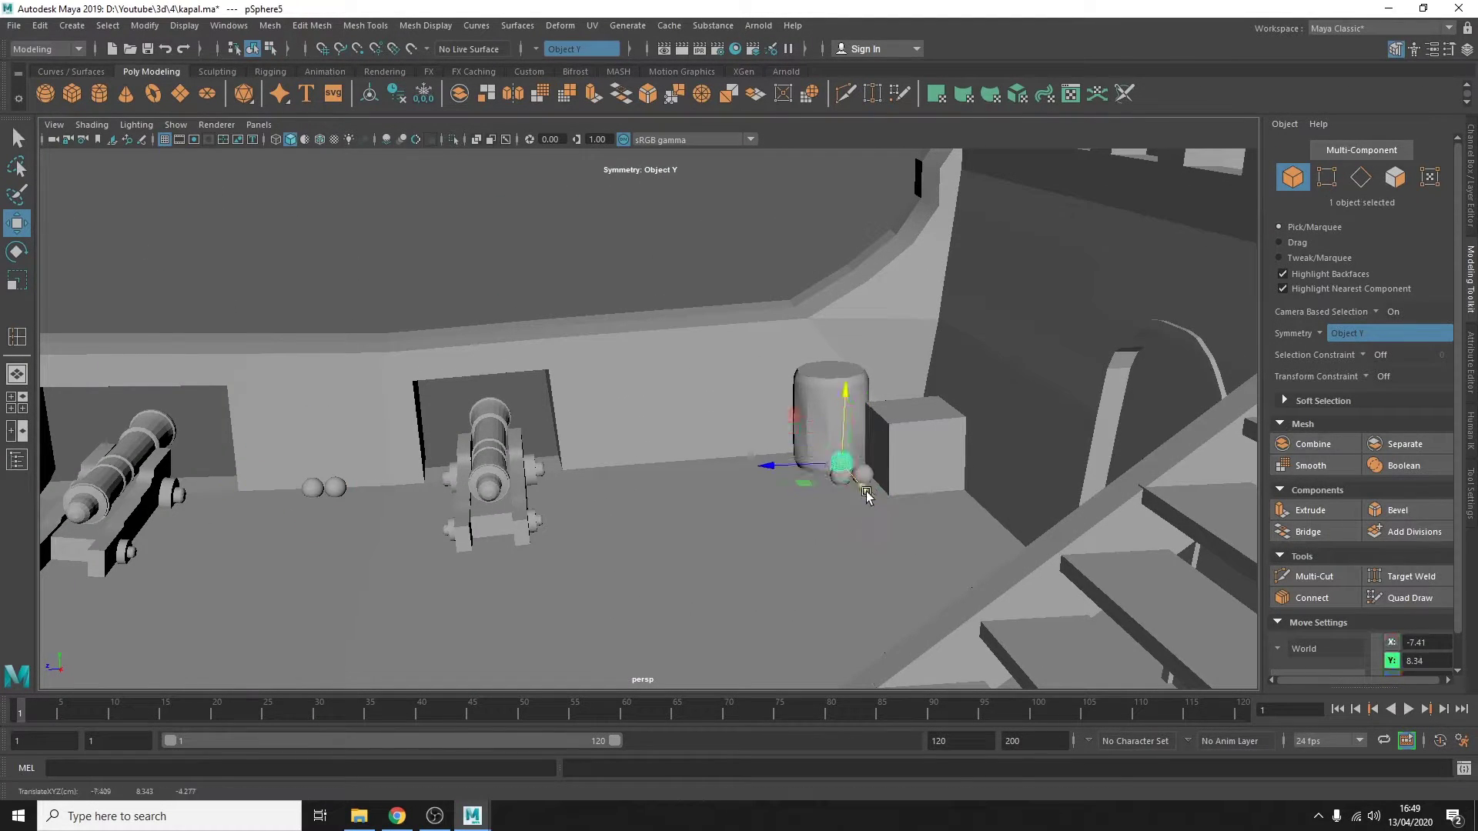
Duplicate the cannonball three times, stacking one on the pile and sliding another along the deck.
key("ctrl+d")
key("f")
left_click_drag(315, 325, 525, 368, "alt")
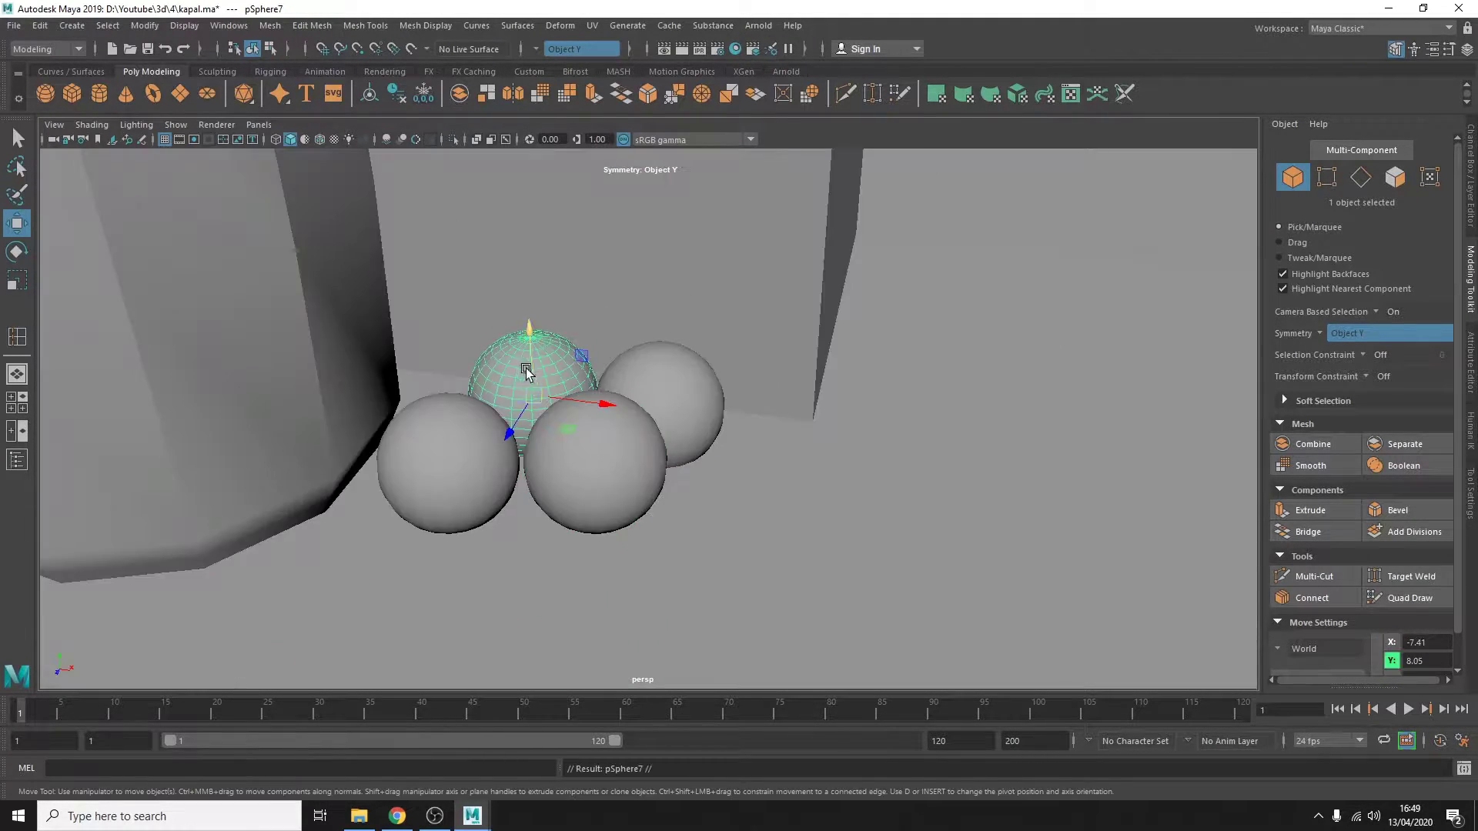
key("ctrl+d")
scroll(416, 463, "down", 5)
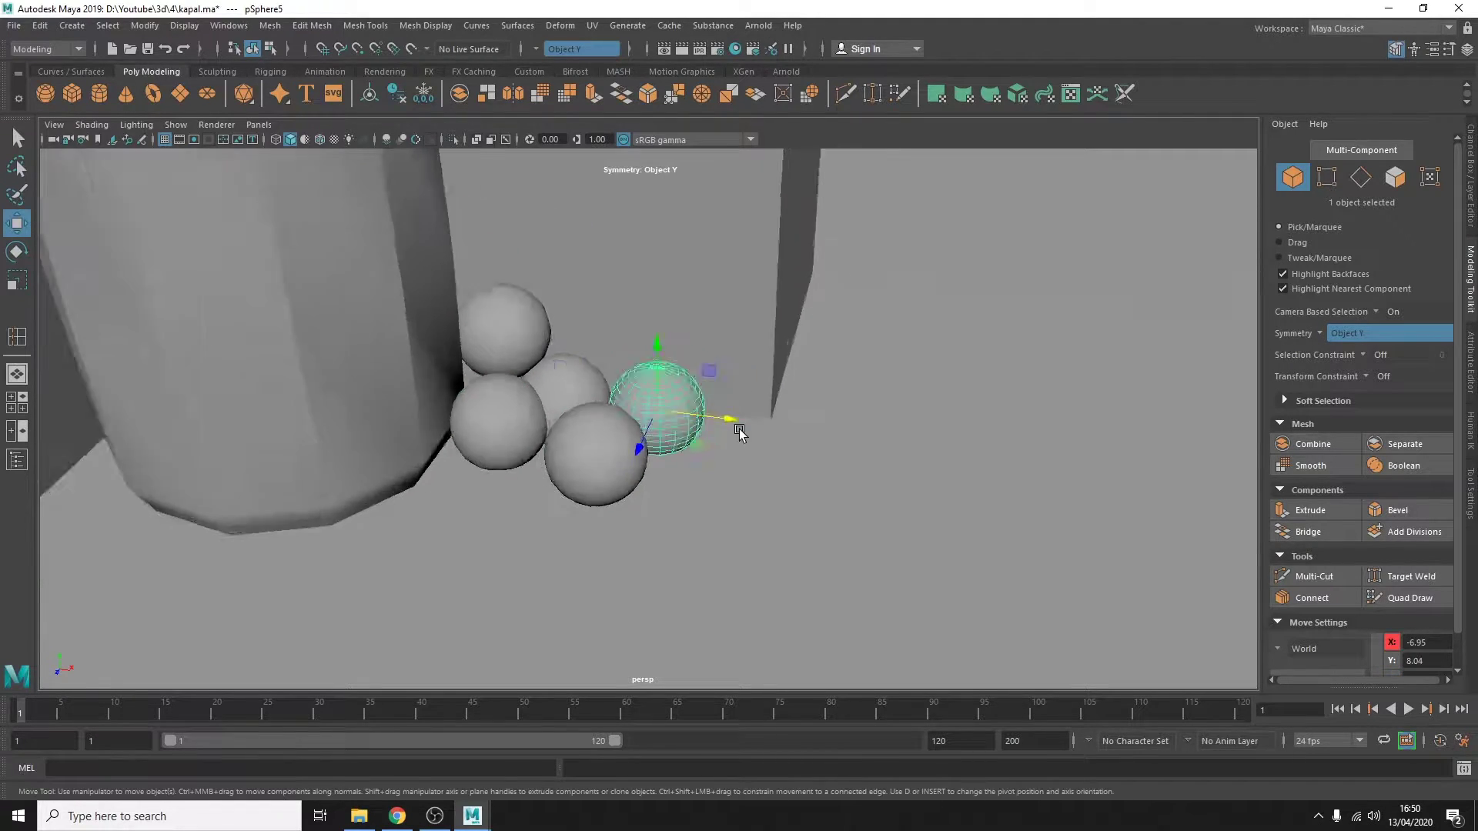
scroll(732, 488, "down", 3)
left_click_drag(732, 488, 568, 429, "alt")
key("ctrl+d")
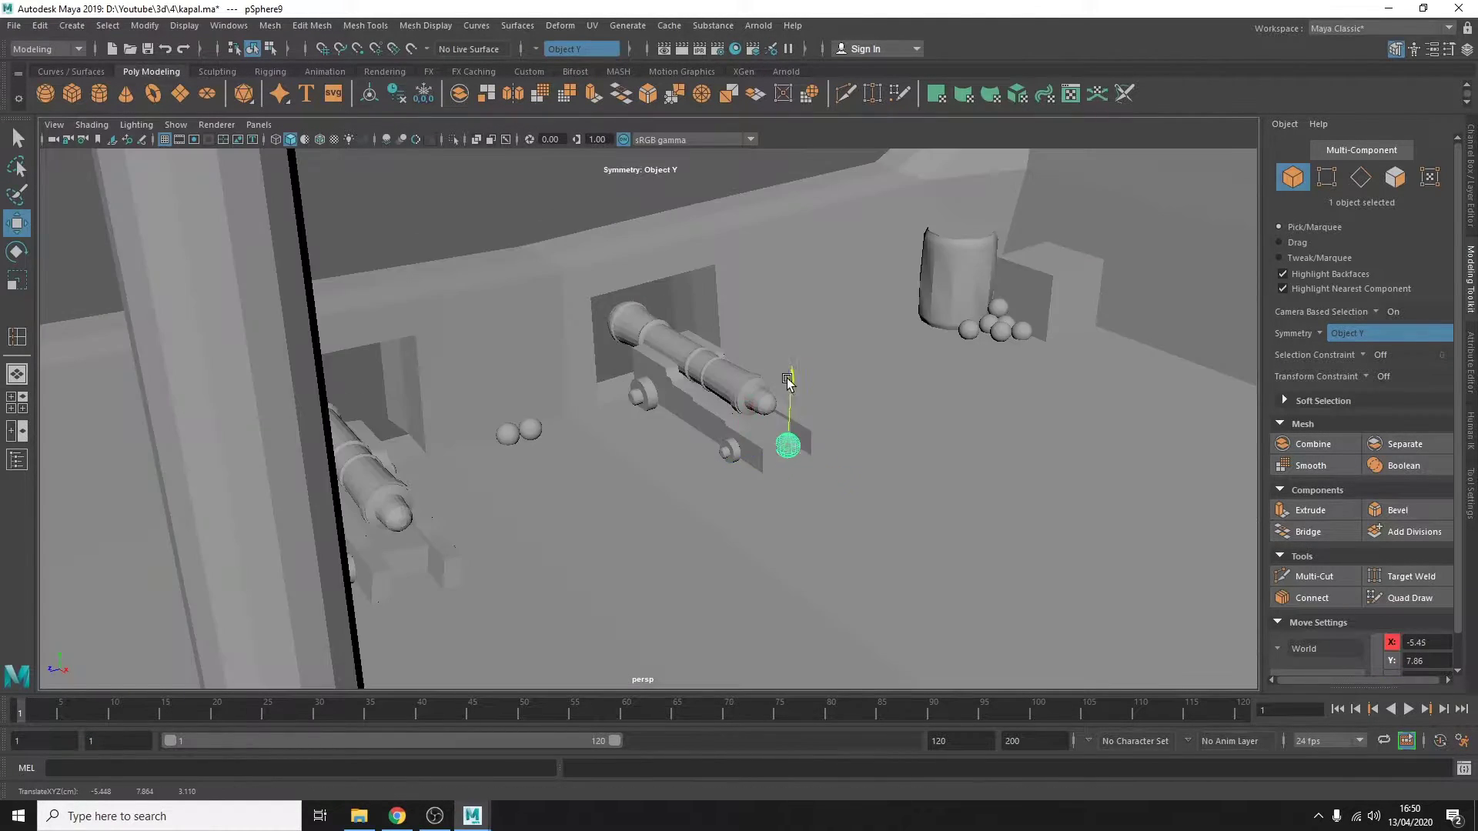
mouse_move(699, 414)
left_mouse_down("alt")
mouse_move(779, 597)
mouse_move(885, 594)
left_mouse_up("alt")
key("f")
scroll(903, 369, "down", 5)
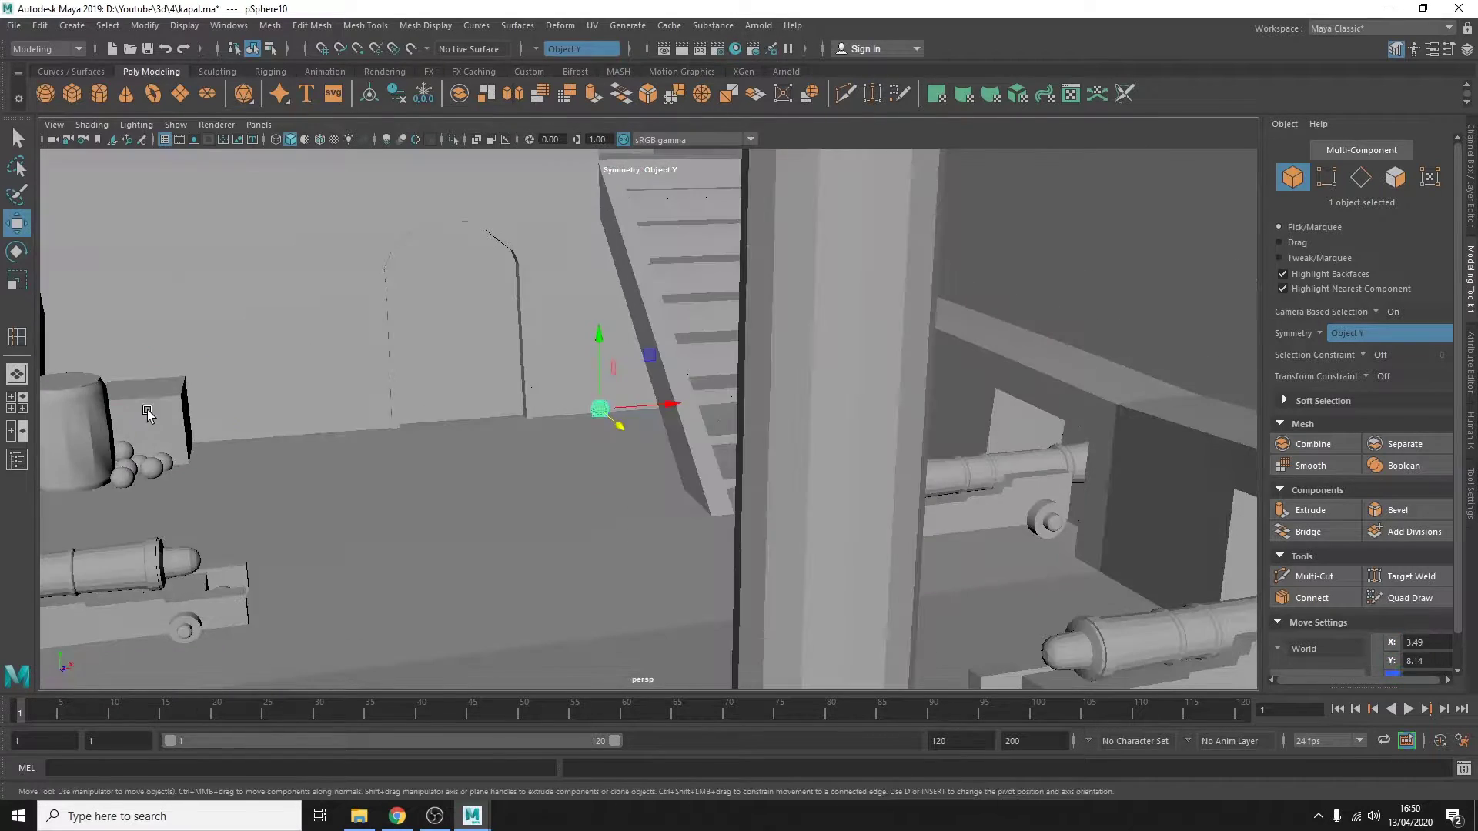
Check the stairs, cannonballs and barrels around the deck, then select the crate near the bow.
left_click(770, 431)
left_click_drag(770, 431, 615, 477, "alt")
left_click(608, 422)
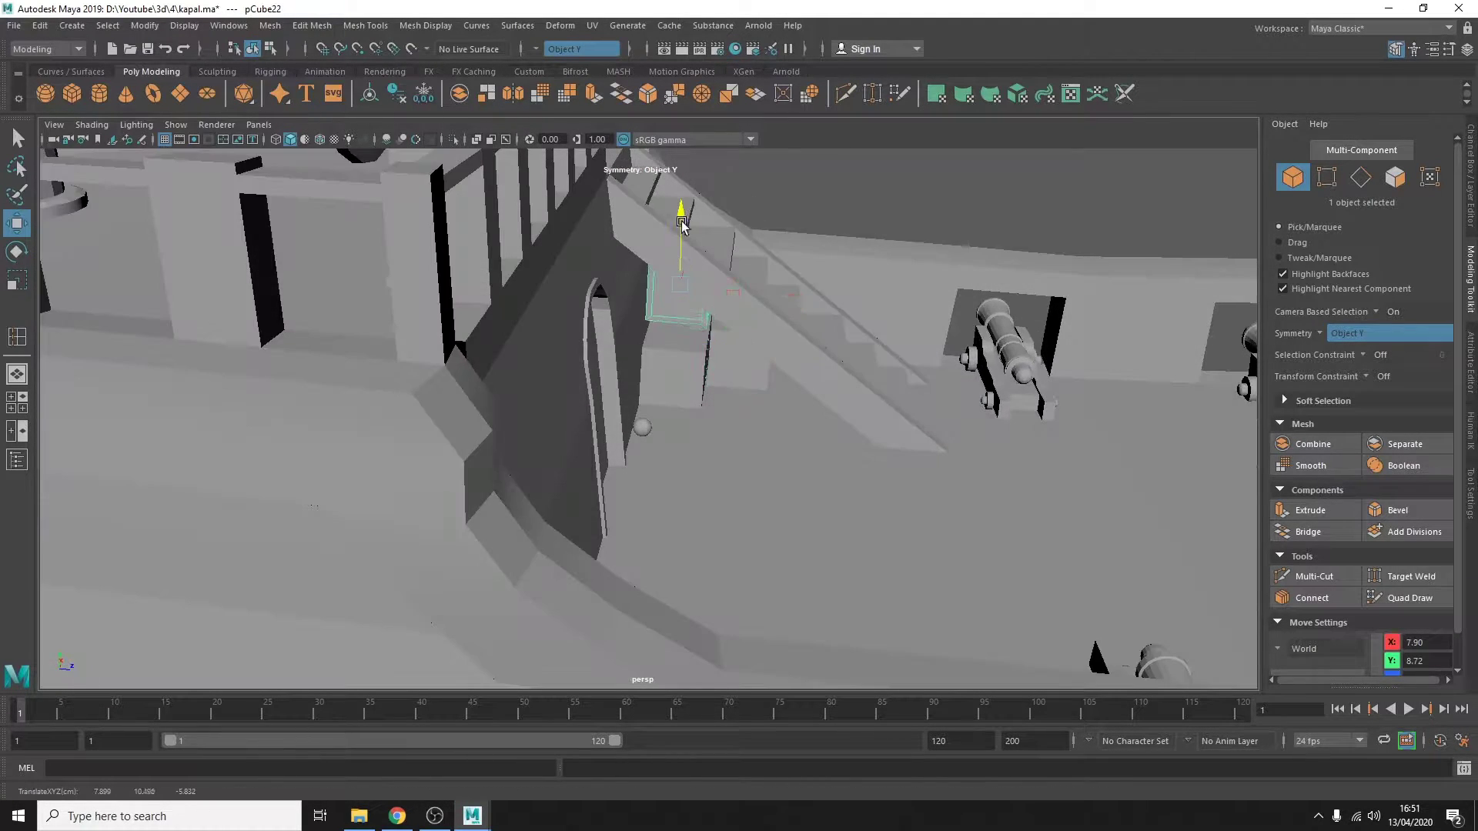
left_click_drag(608, 423, 669, 385, "alt")
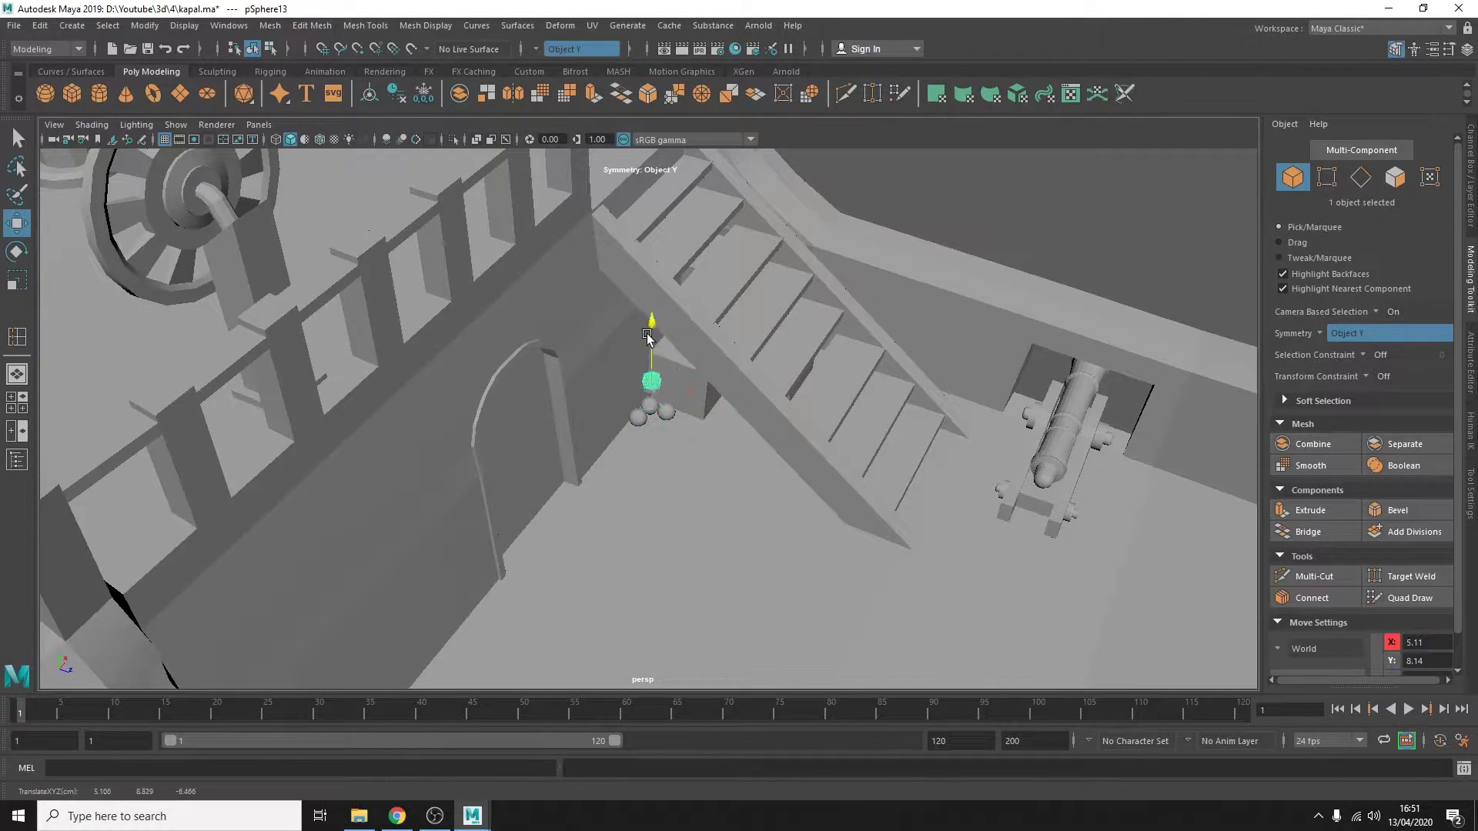
left_click_drag(647, 337, 904, 508, "alt")
left_click(601, 384)
mouse_move(601, 385)
left_mouse_down("alt")
mouse_move(551, 447)
mouse_move(825, 458)
mouse_move(165, 237)
mouse_move(436, 199)
mouse_move(613, 387)
mouse_move(928, 413)
left_mouse_up("alt")
left_click(436, 198)
left_click(613, 388)
left_click(1039, 377)
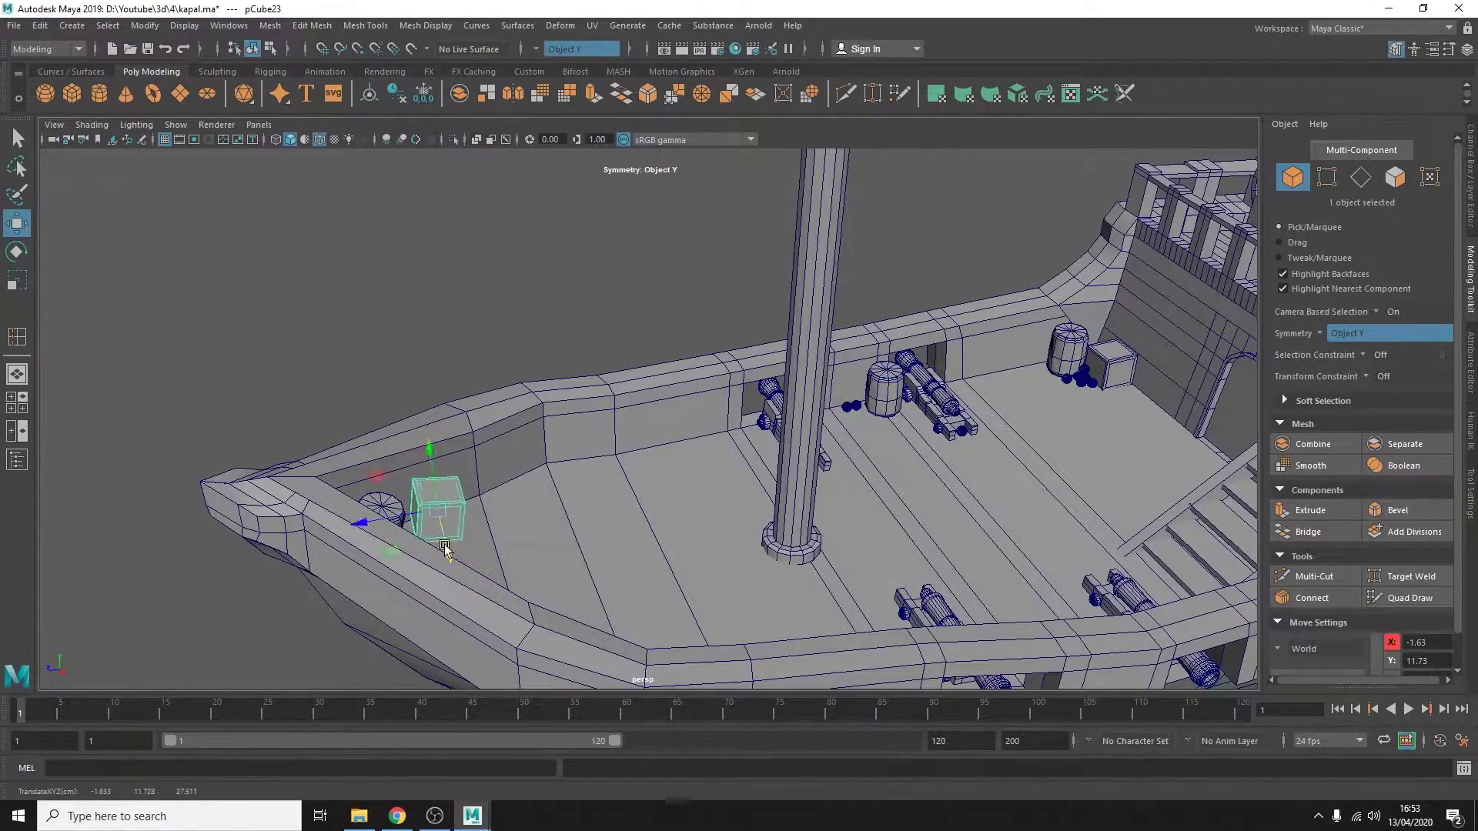
Tilt the barrel near the stairs to a leaning angle, checking it in the front view.
left_click_drag(445, 548, 539, 462, "alt")
key("f")
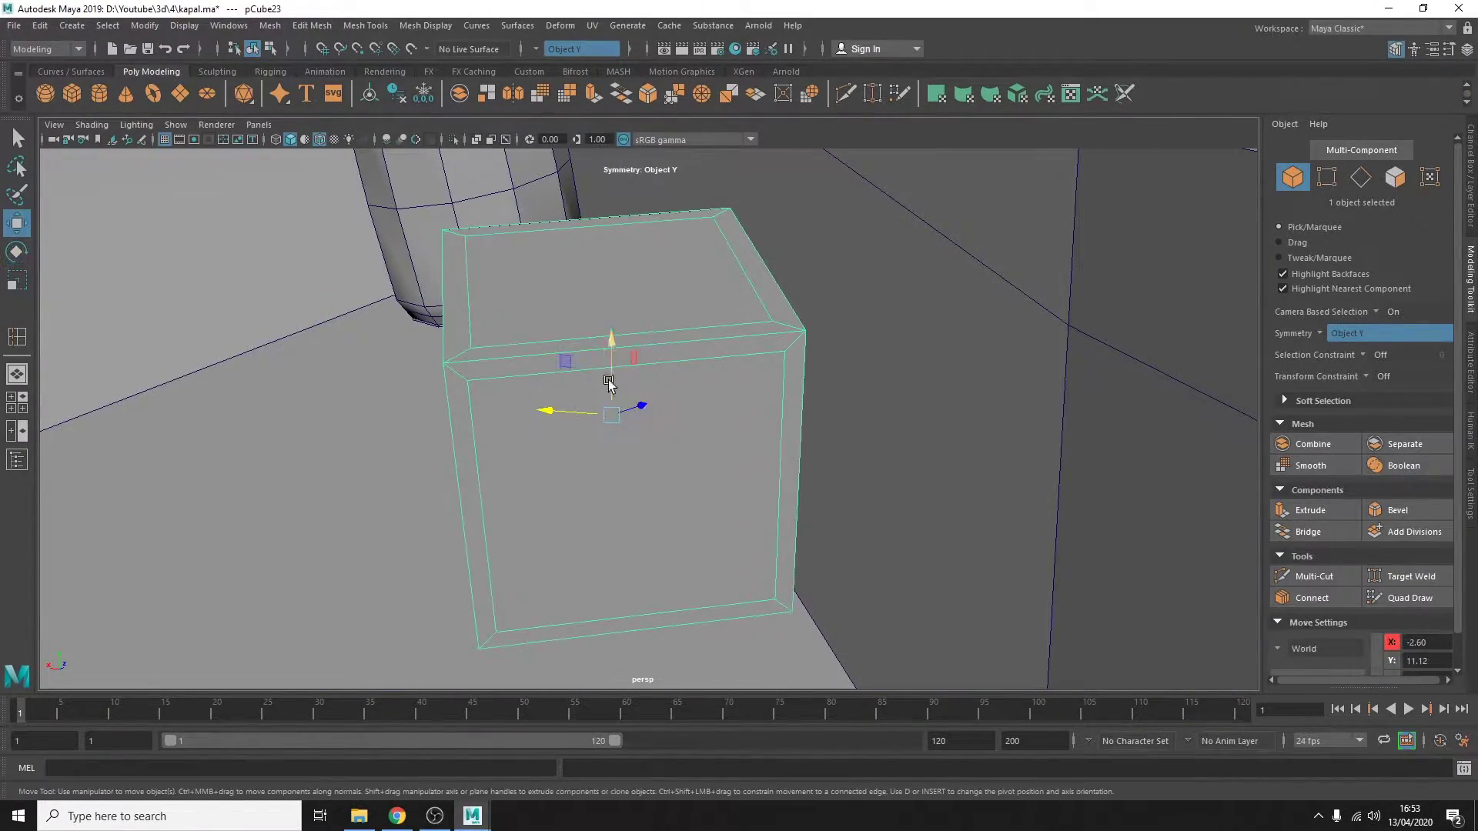
mouse_move(563, 256)
left_mouse_down("alt")
mouse_move(713, 380)
mouse_move(422, 340)
mouse_move(539, 385)
mouse_move(462, 400)
left_mouse_up("alt")
left_click(431, 370)
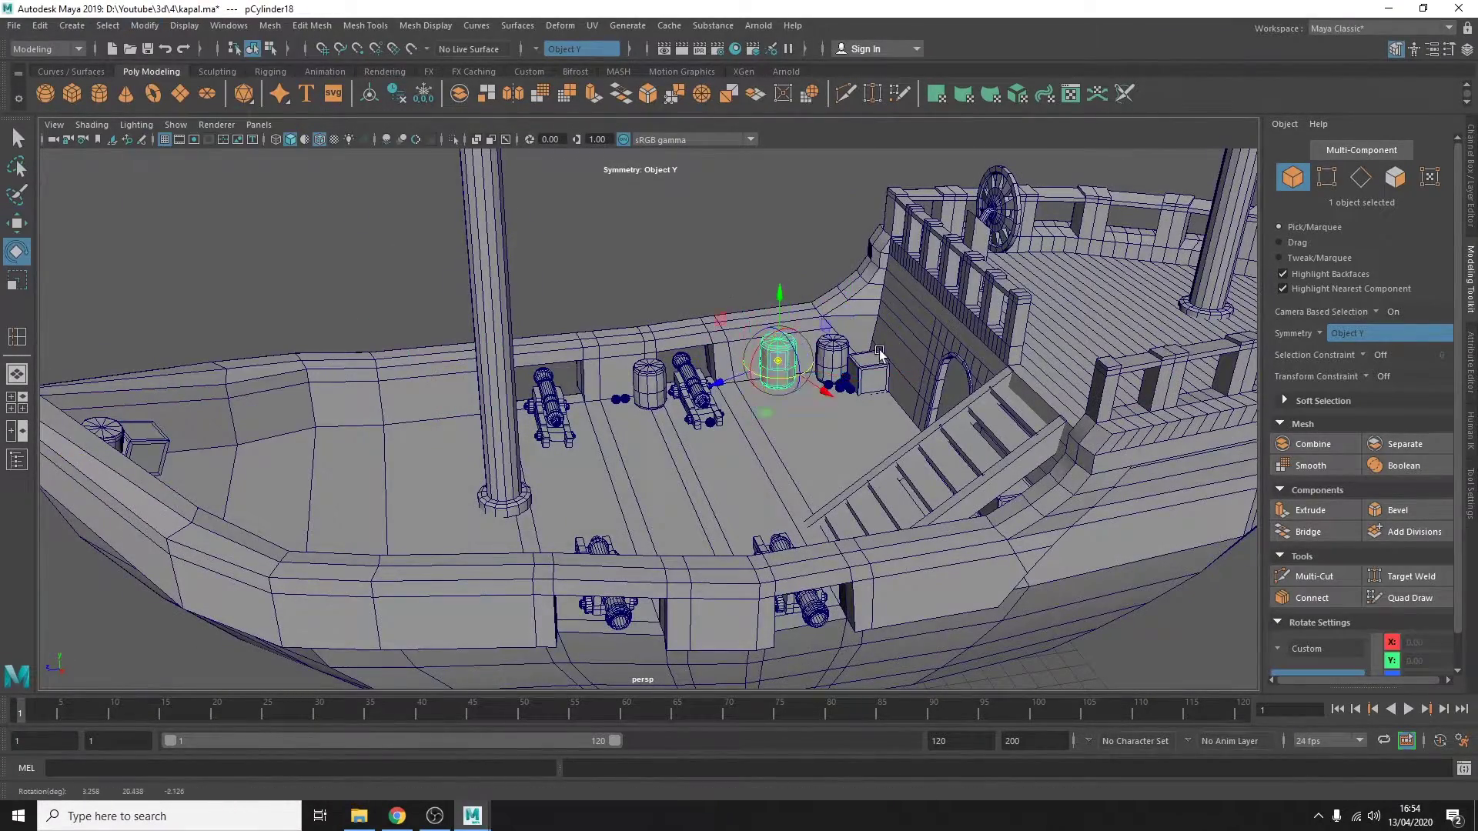
mouse_move(879, 355)
left_mouse_down("alt")
mouse_move(770, 370)
mouse_move(1055, 370)
left_mouse_up("alt")
key("f")
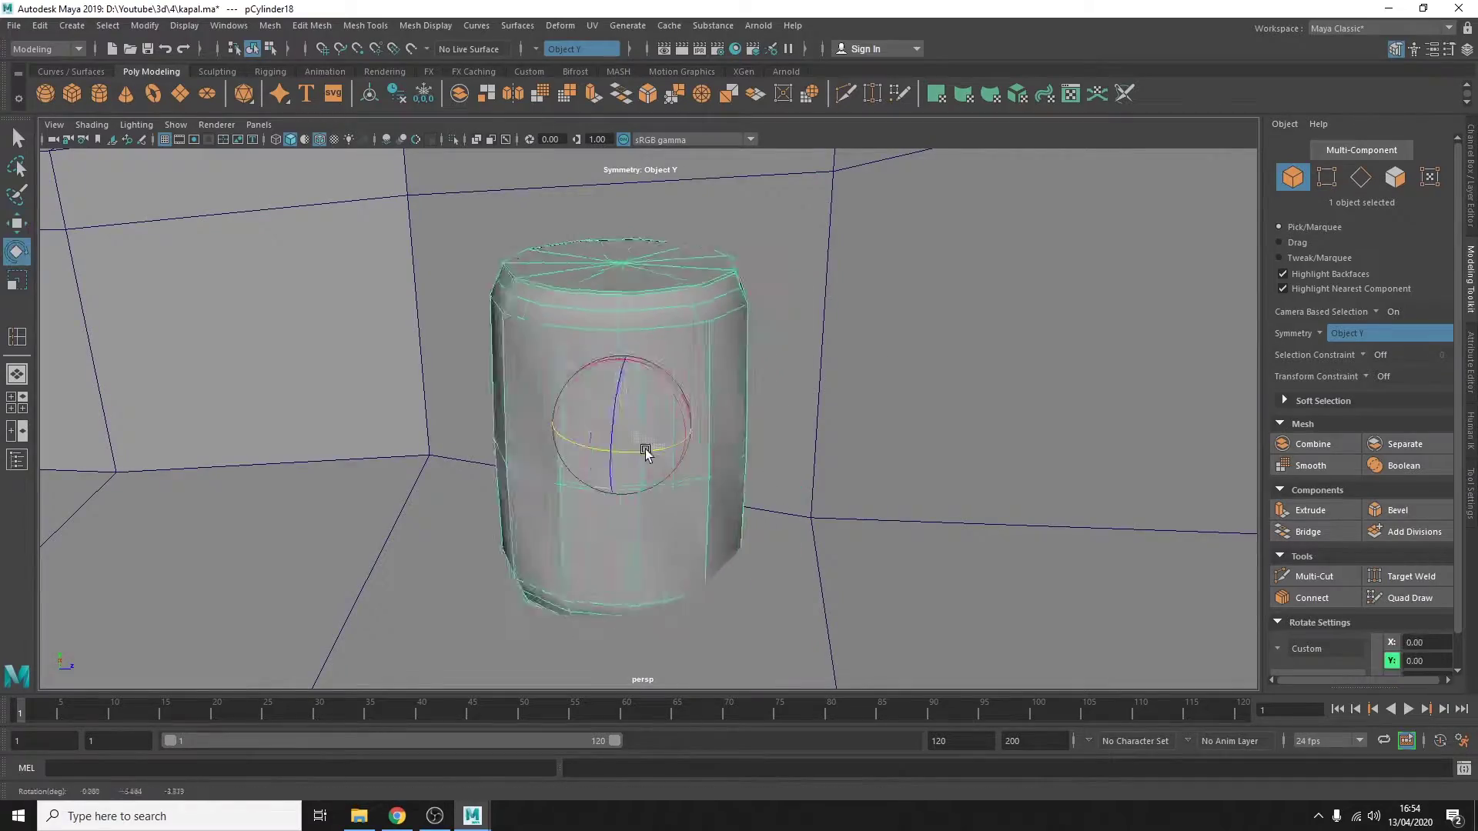
key("space")
left_click_drag(395, 313, 429, 326, "alt")
key("space")
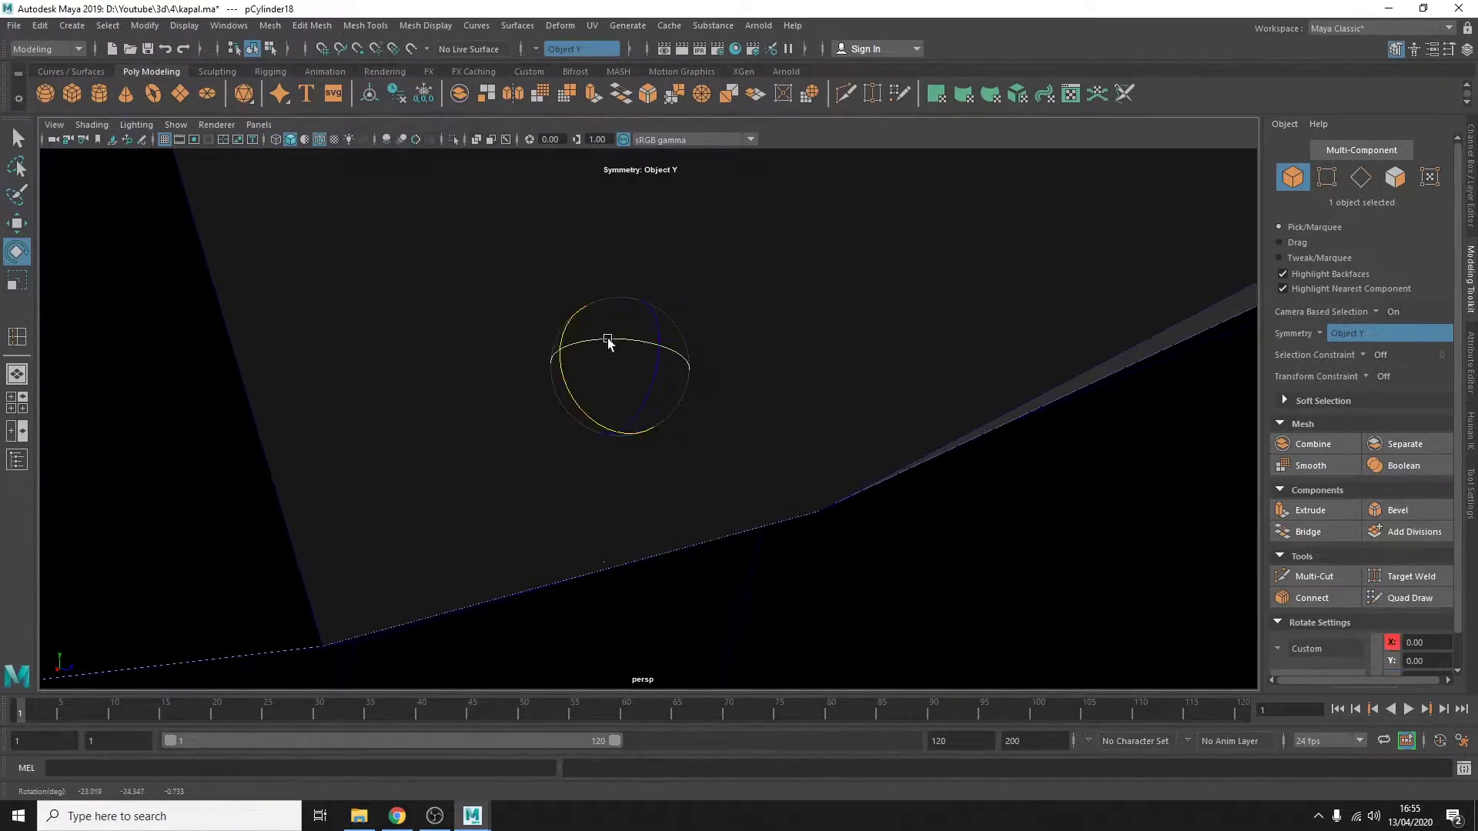
mouse_move(608, 343)
left_mouse_down("alt")
mouse_move(694, 462)
mouse_move(520, 606)
left_mouse_up("alt")
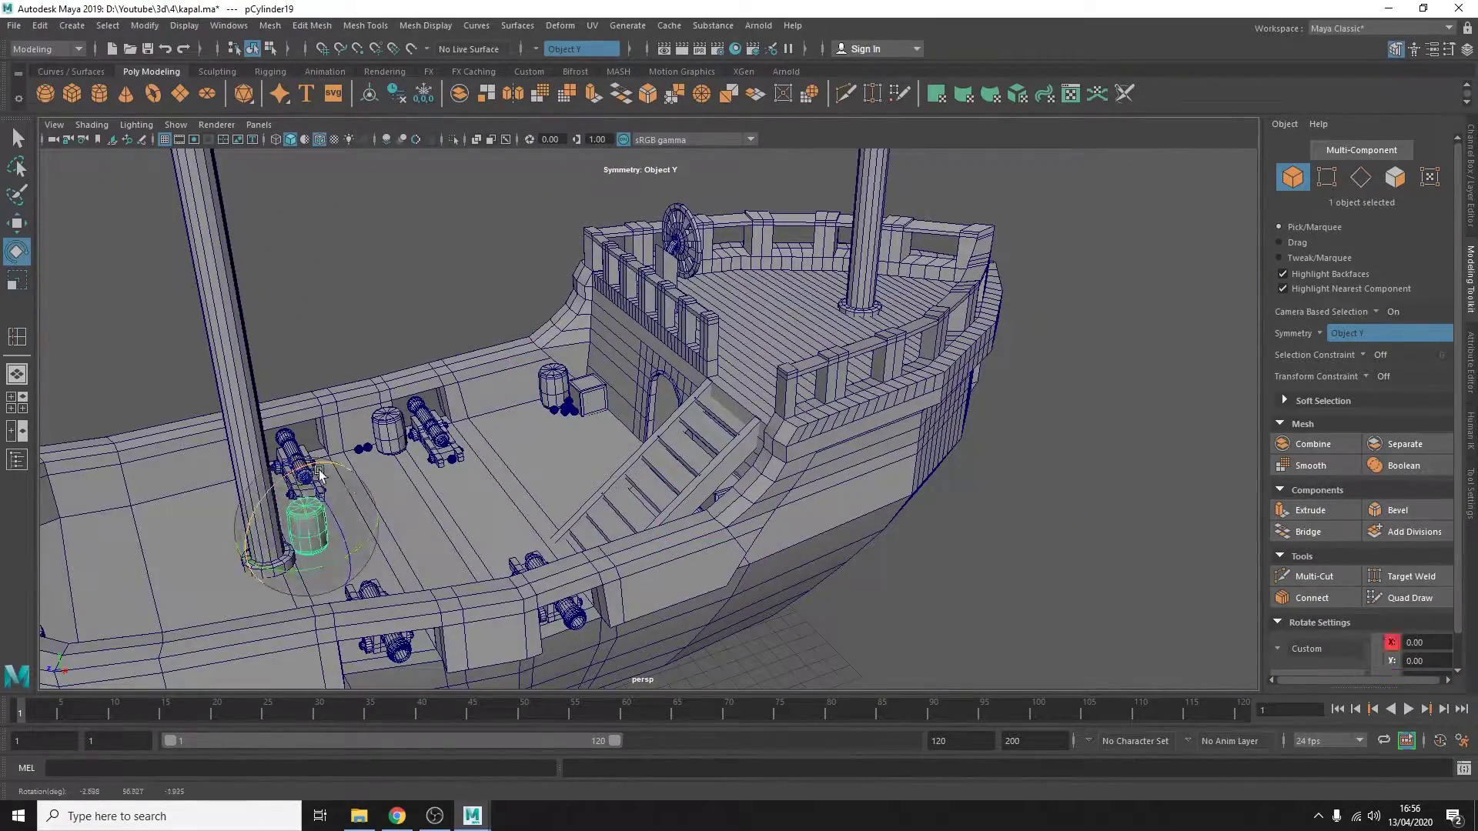
Position the deck crate with Move, then select the barrel by the stern deck.
left_click_drag(320, 473, 748, 500, "alt")
left_click(762, 523)
key("w")
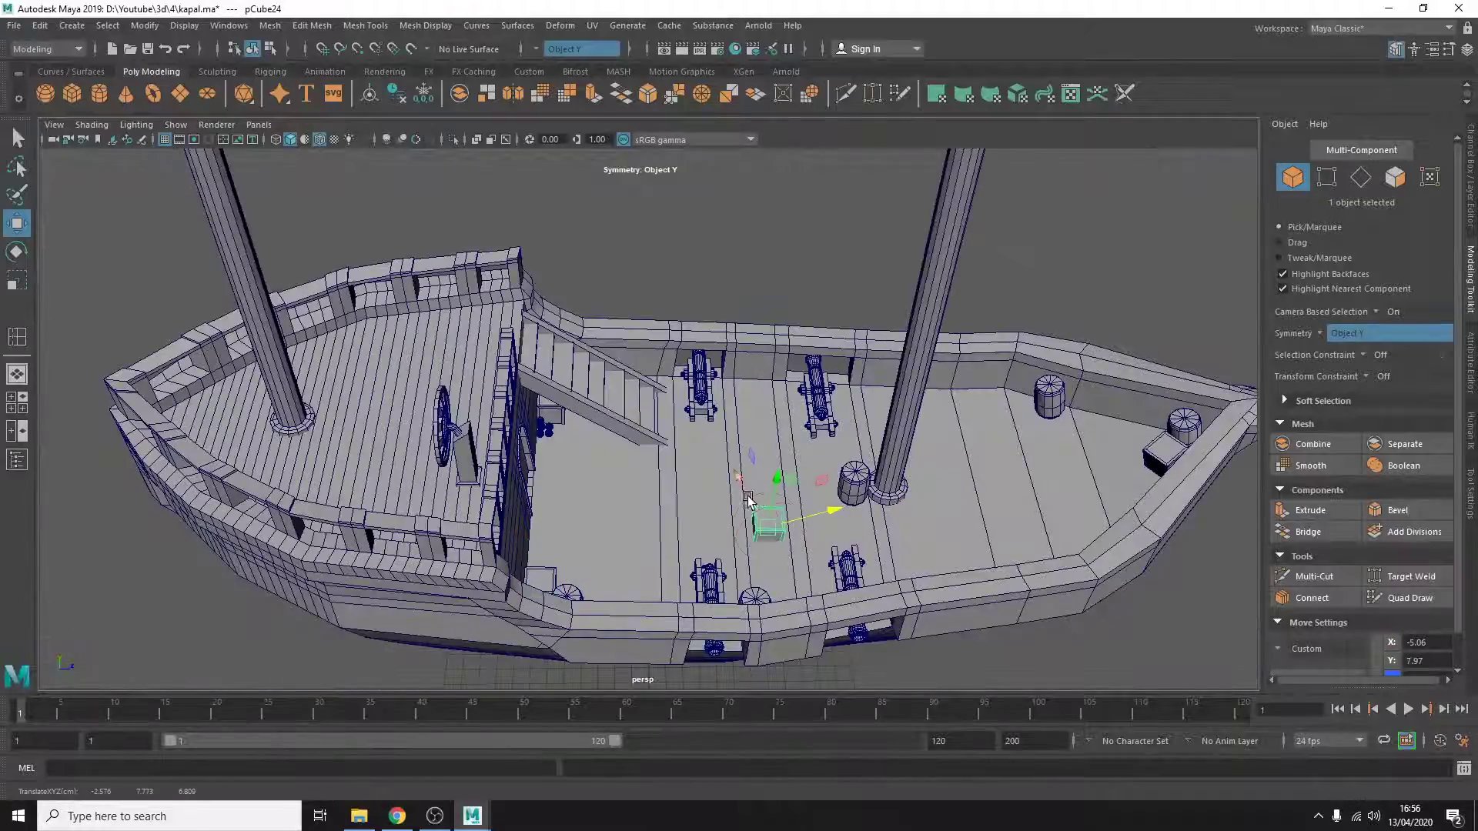
left_click_drag(789, 553, 698, 454, "alt")
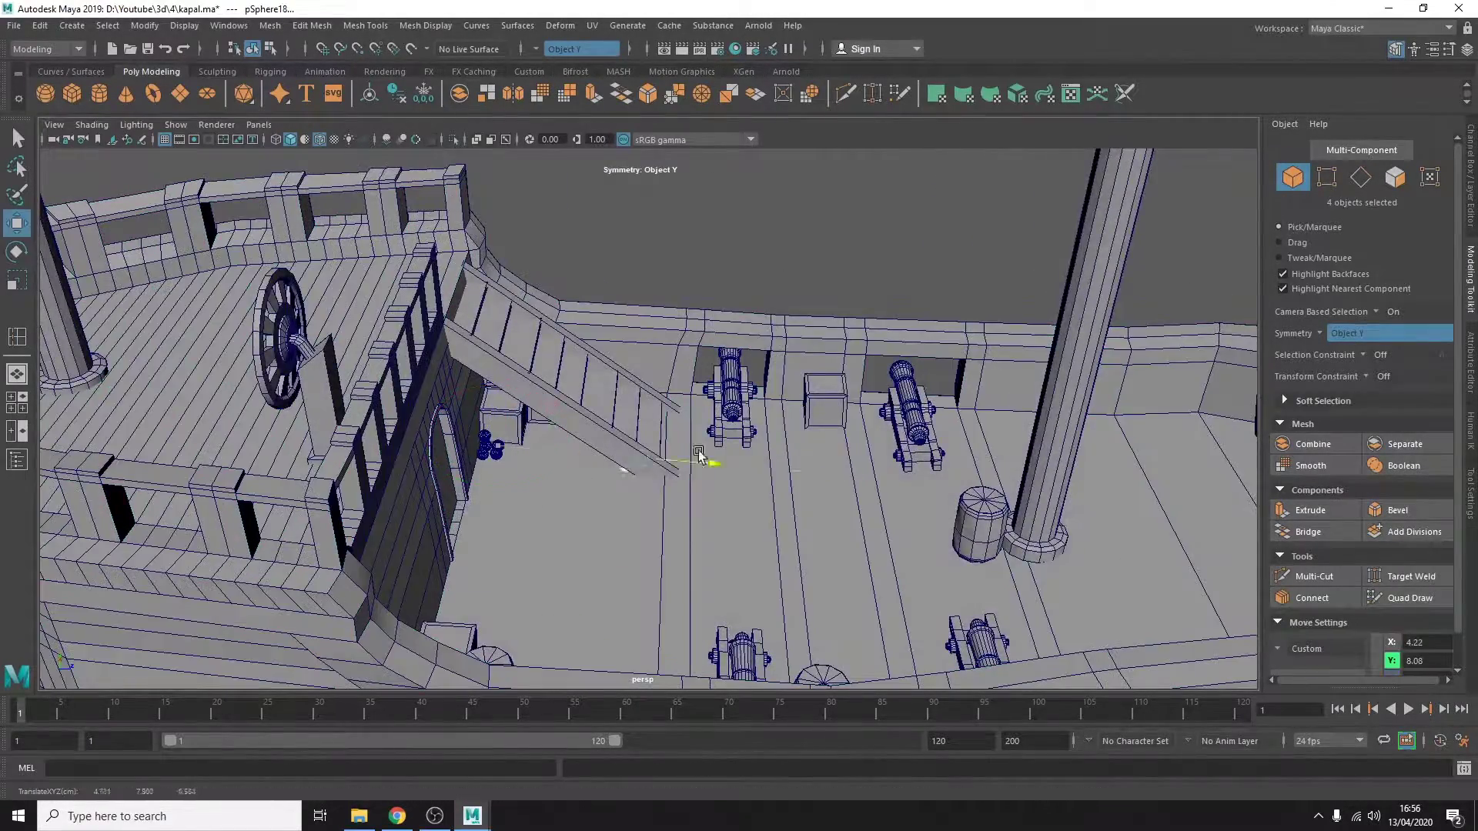
key("f")
scroll(830, 433, "down", 5)
left_click_drag(829, 433, 538, 346, "alt")
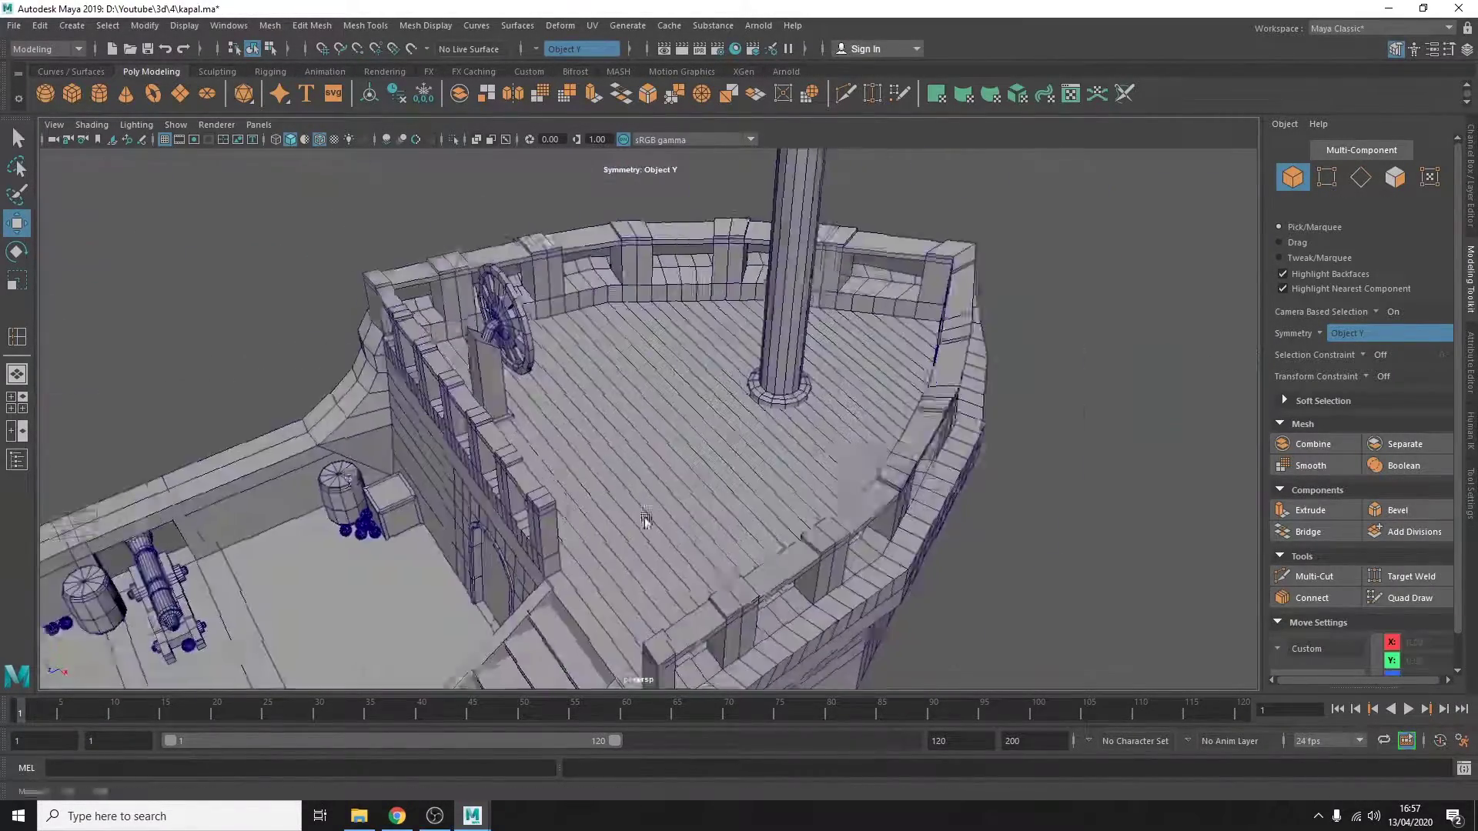
left_click(566, 288)
mouse_move(513, 298)
left_mouse_down("alt")
mouse_move(416, 462)
mouse_move(370, 346)
left_mouse_up("alt")
Delete the stray floating crate and zoom out to show the whole ship.
left_click(389, 454)
left_click(416, 331)
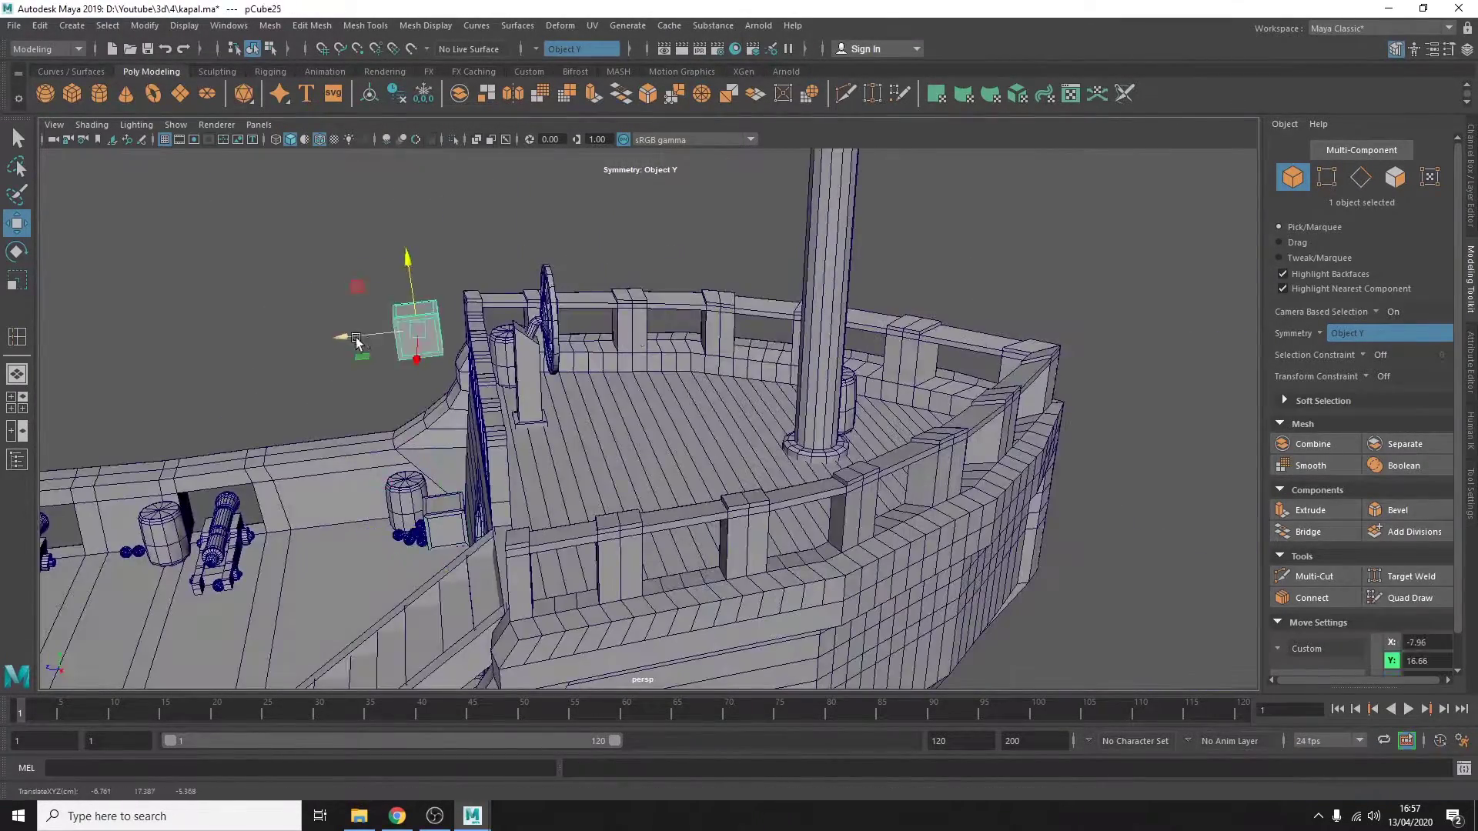
key("Delete")
left_click_drag(783, 417, 831, 277, "alt")
Discard a flattened test cube and attach a Nonlinear Bend deformer to the tall upright plane.
scroll(878, 348, "down", 4)
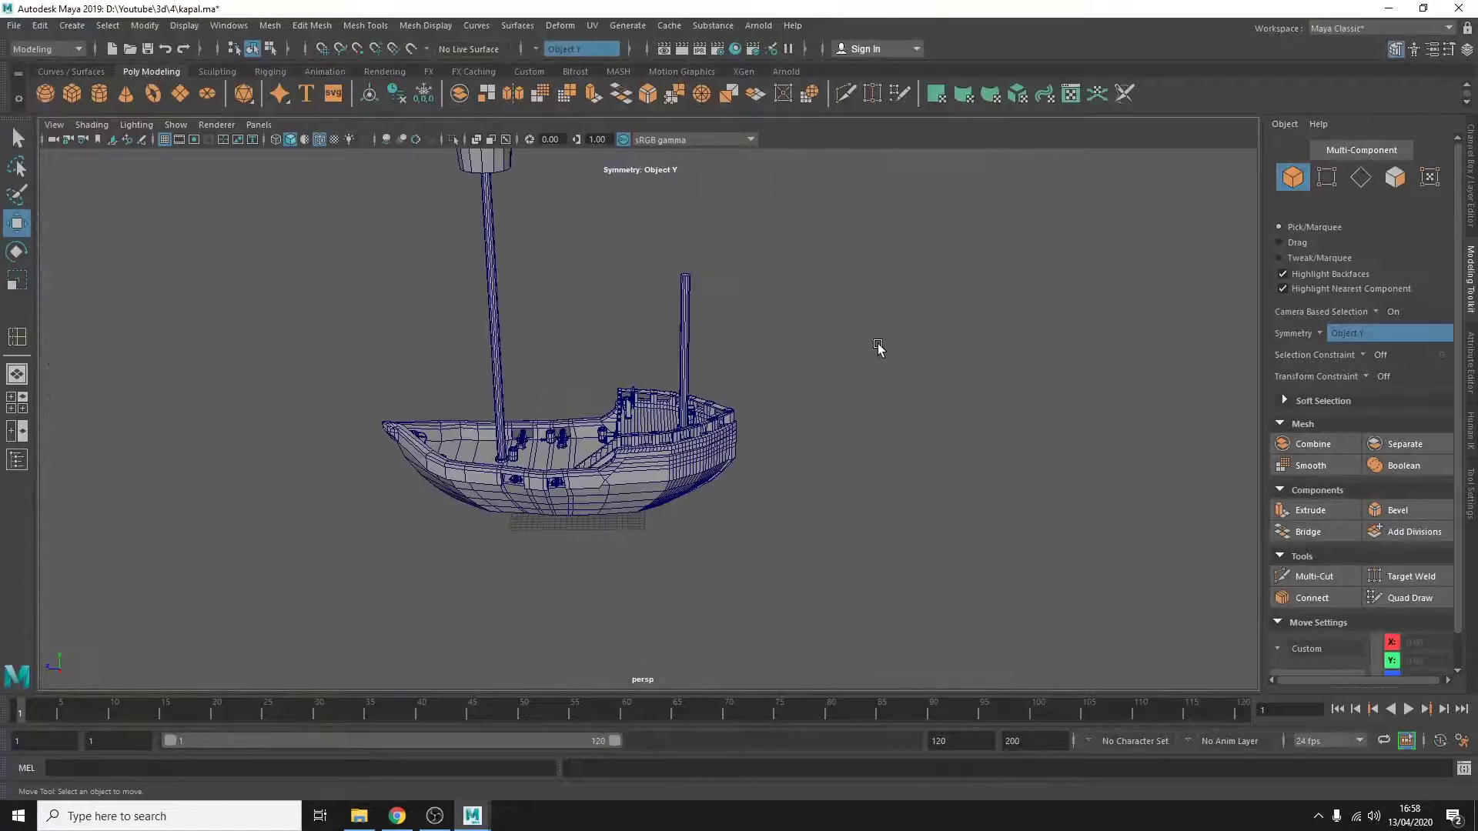
left_click(80, 106)
key("f")
key("r")
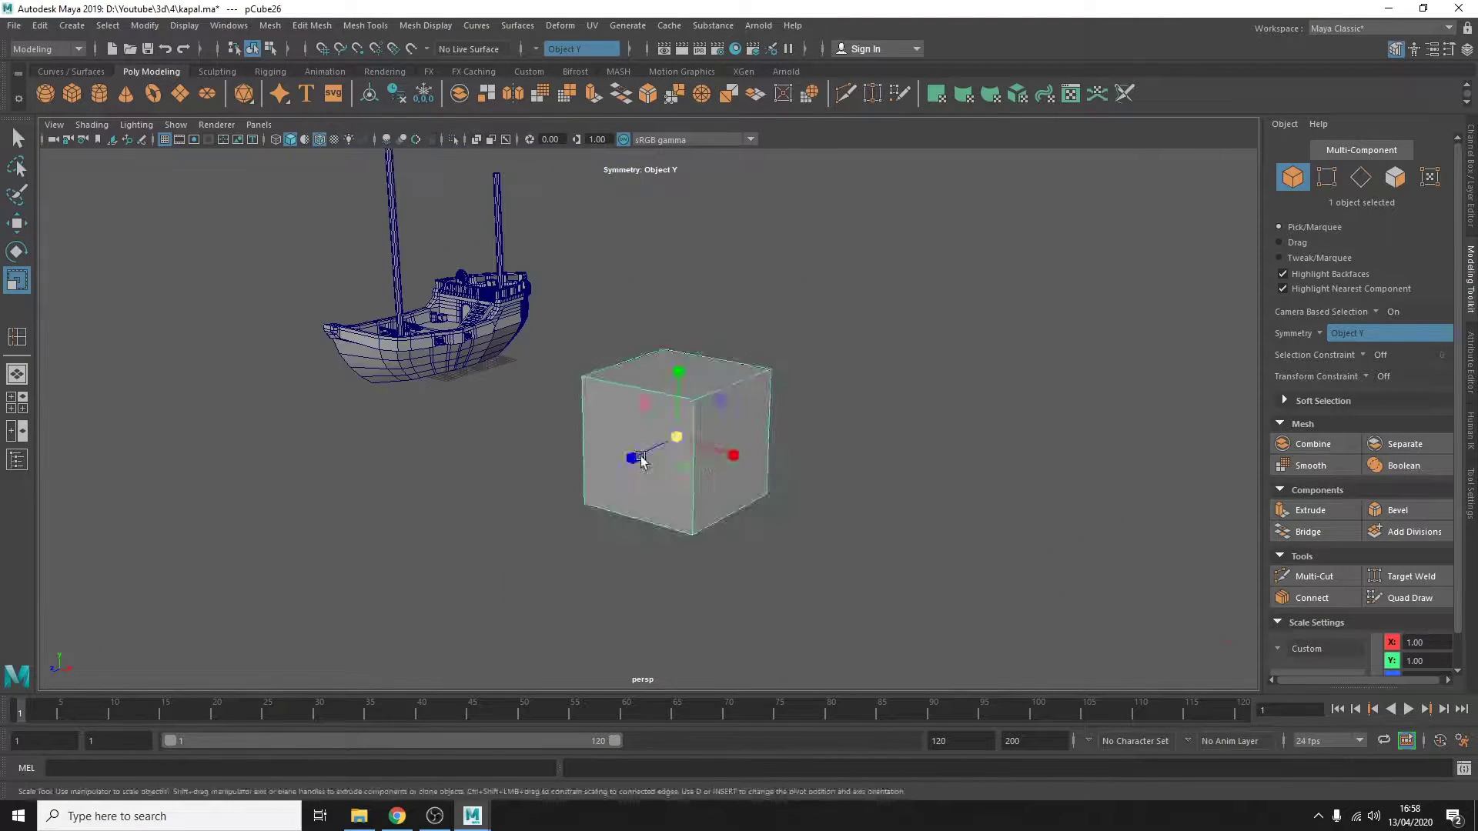
left_click_drag(632, 465, 808, 403)
key("Delete")
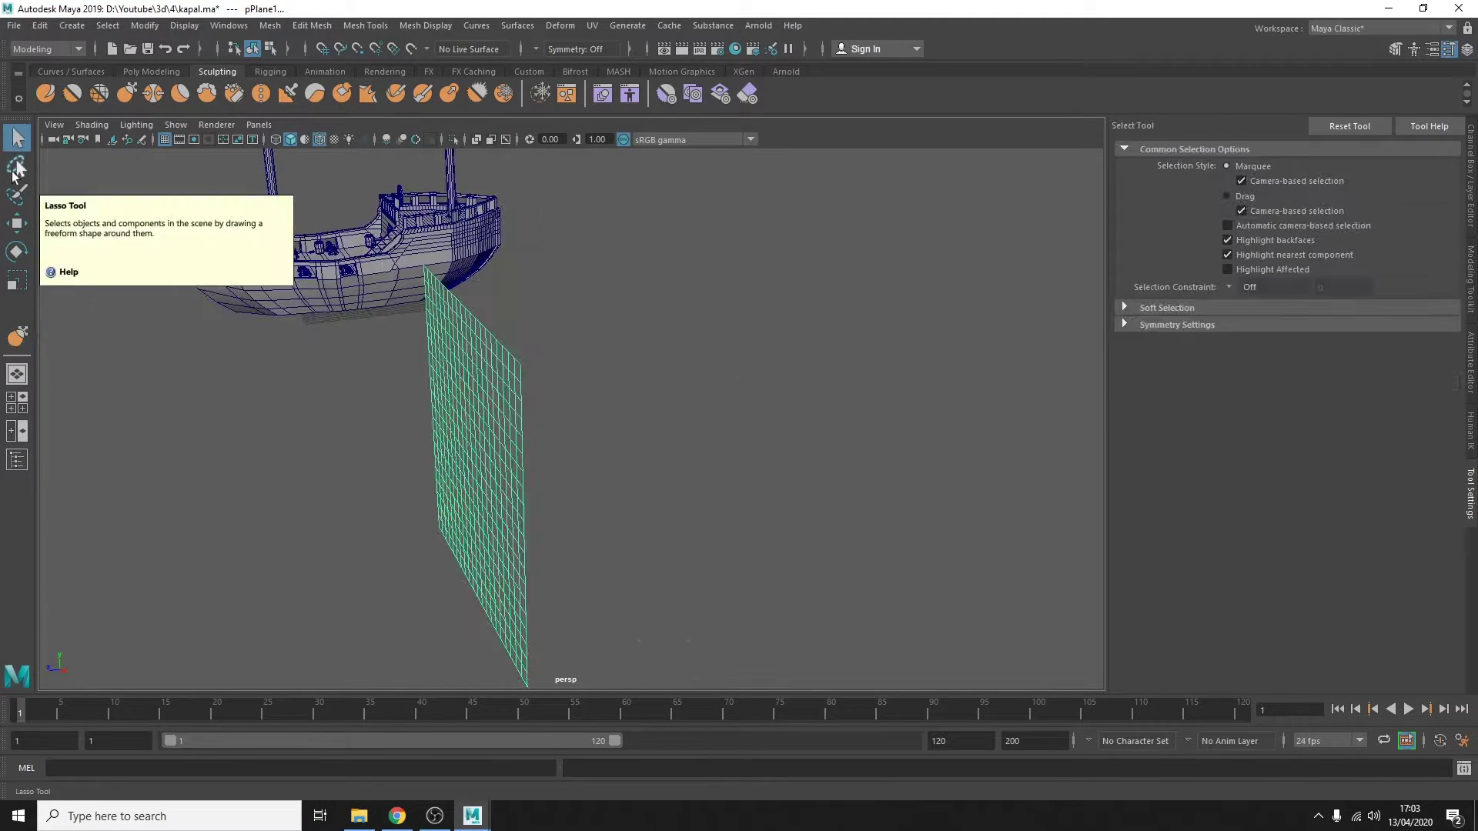
left_click(762, 270)
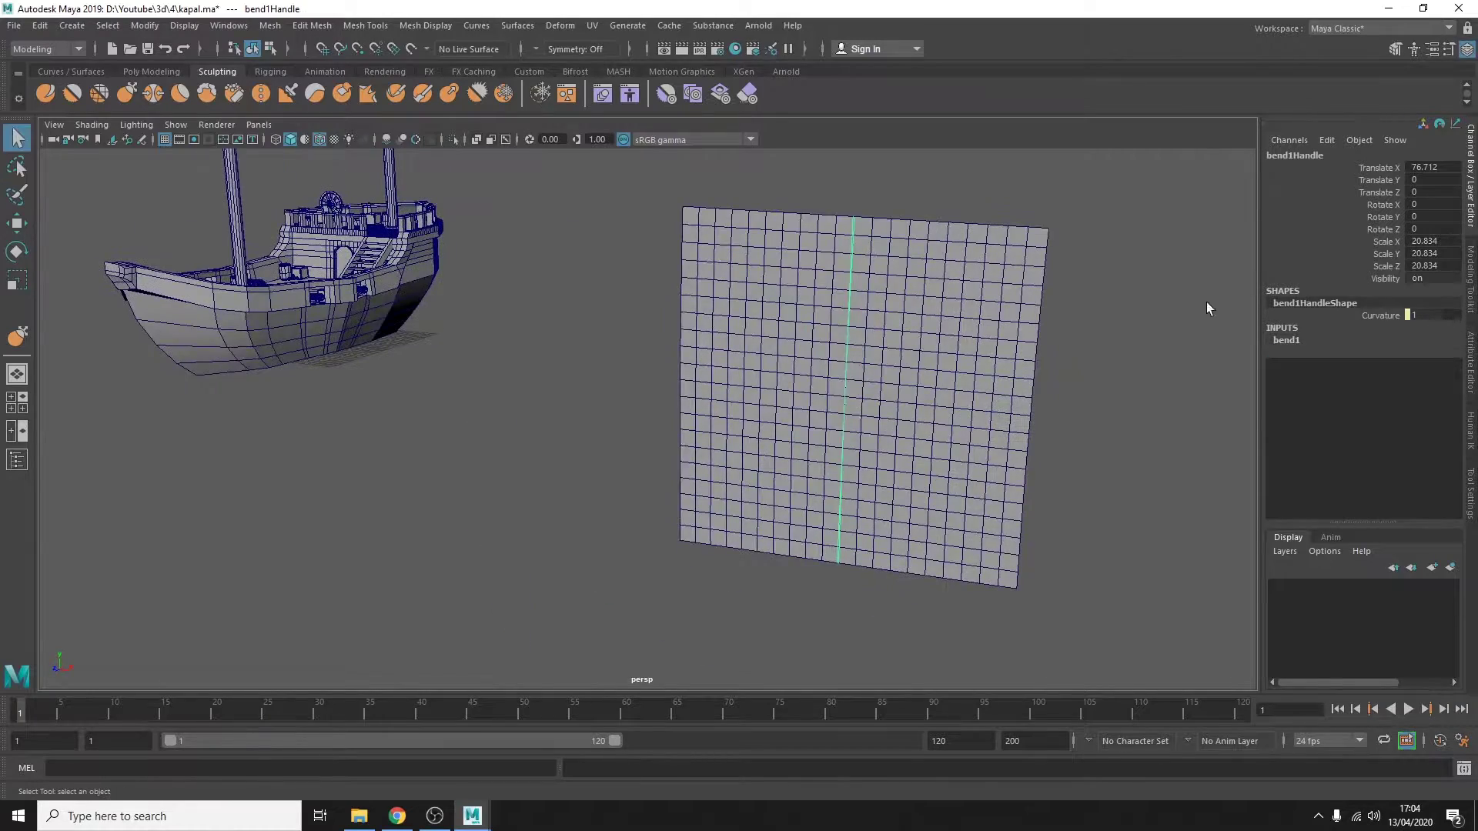
Set the bend deformer's curvature to 50 to curve the plane.
key("ctrl+z")
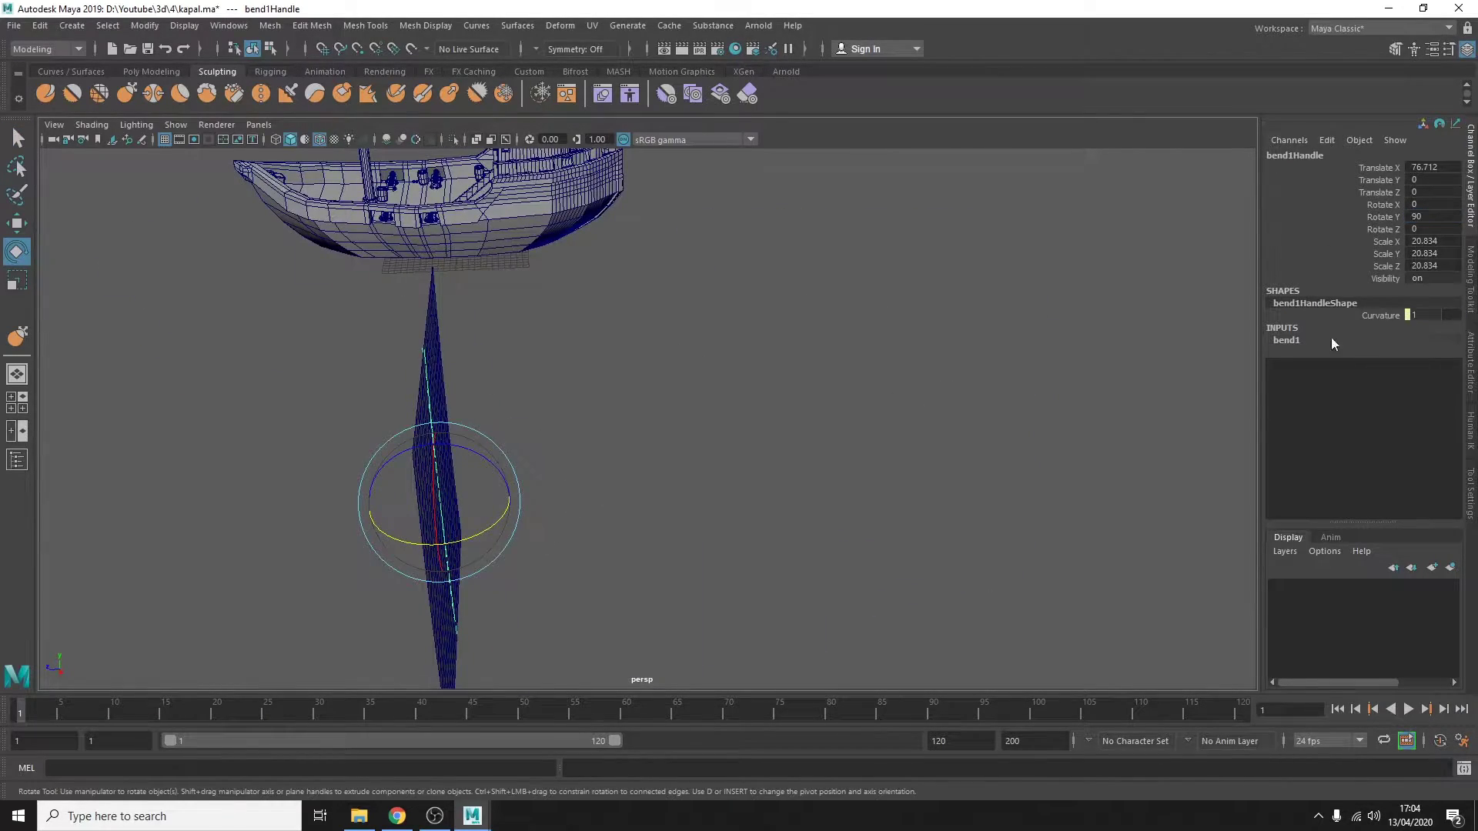
type("20")
key("Return")
mouse_move(909, 347)
left_mouse_down("alt")
mouse_move(692, 327)
mouse_move(921, 359)
left_mouse_up("alt")
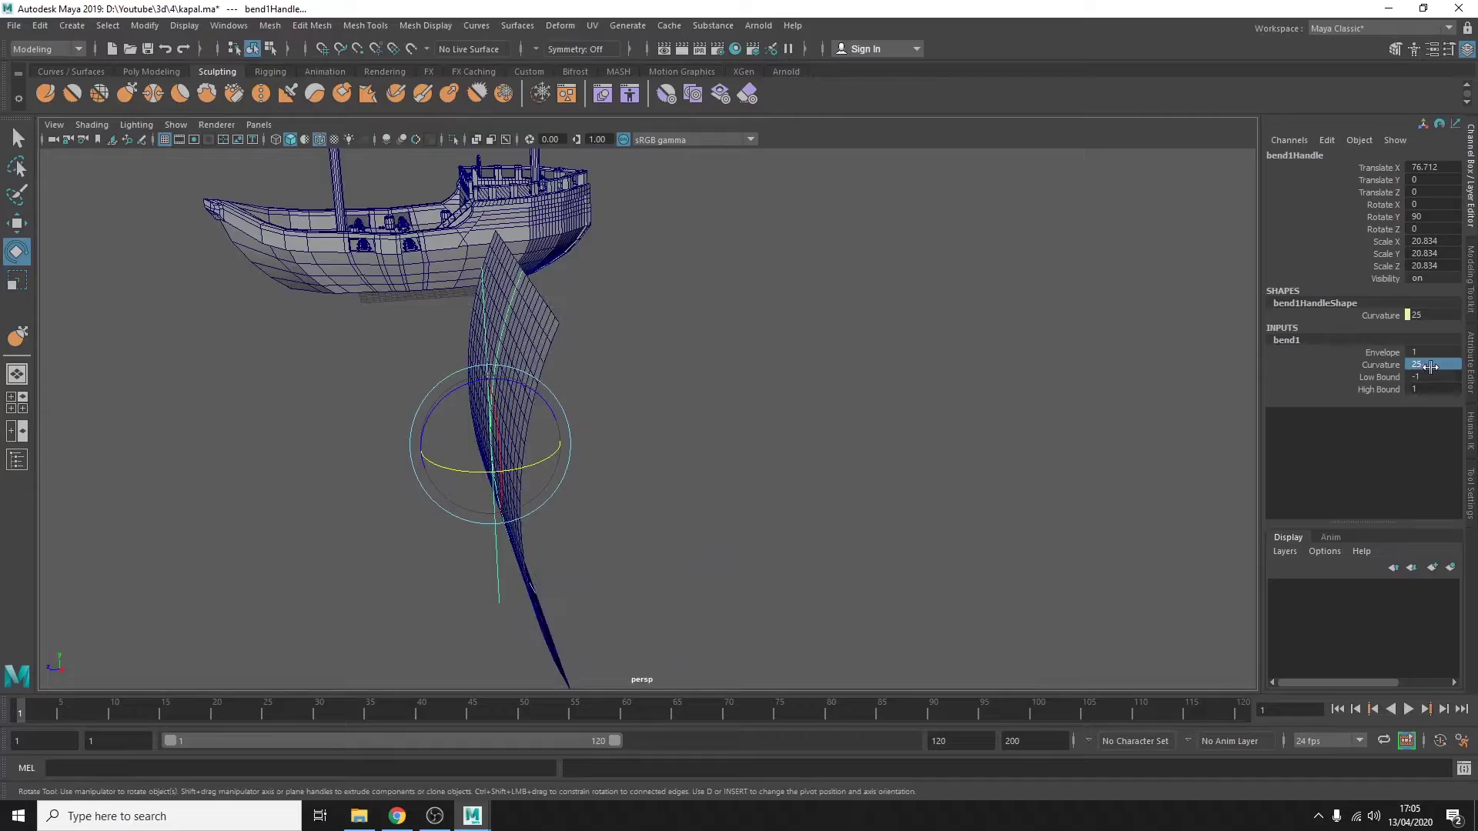
type("50")
key("Return")
mouse_move(775, 357)
left_mouse_down("alt")
mouse_move(764, 383)
mouse_move(949, 389)
mouse_move(882, 385)
left_mouse_up("alt")
Lift the curved Sail up onto the main mast.
key("w")
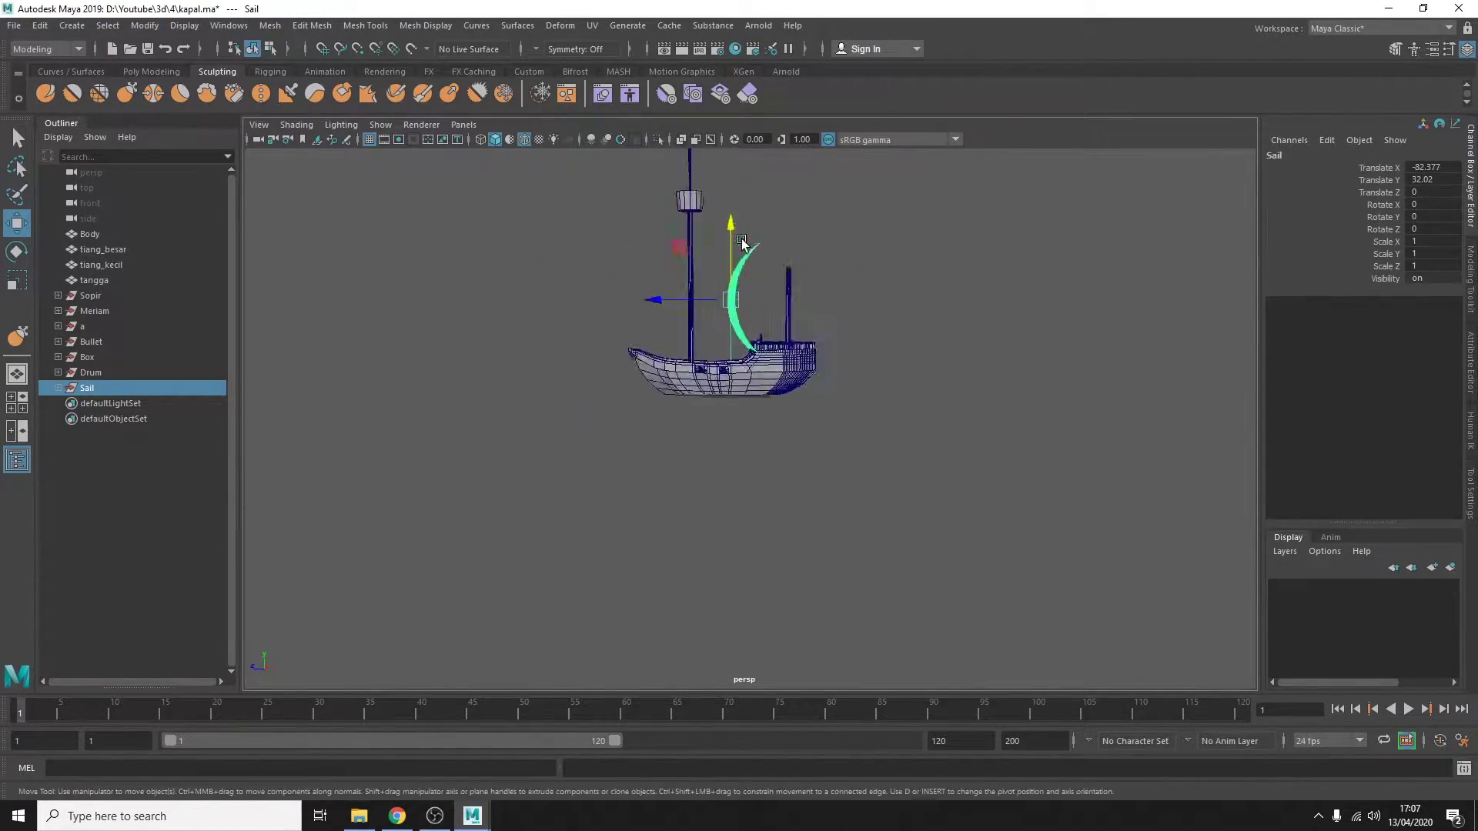
scroll(713, 429, "down", 5)
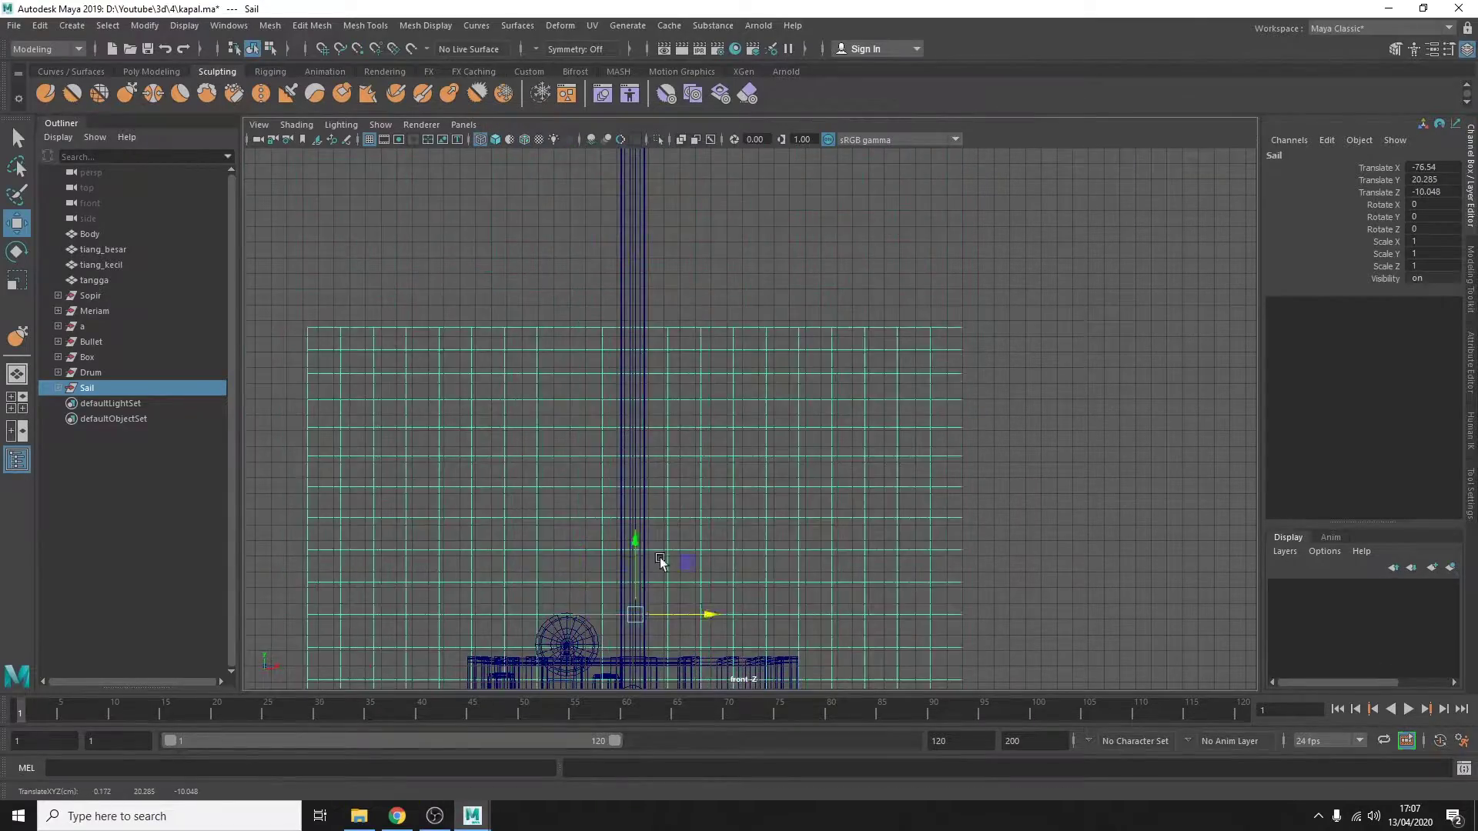
left_click_drag(770, 385, 861, 308, "alt")
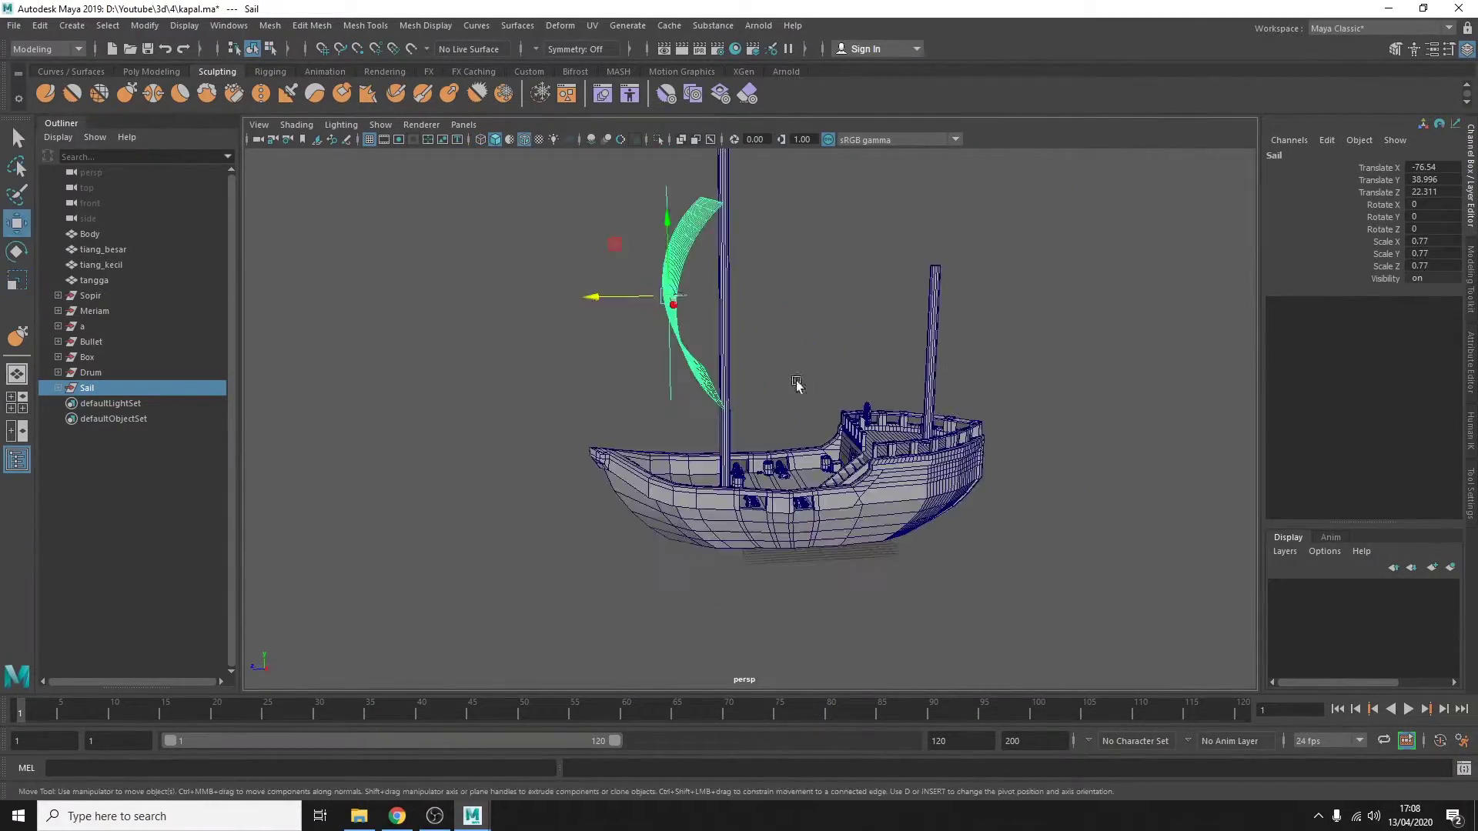
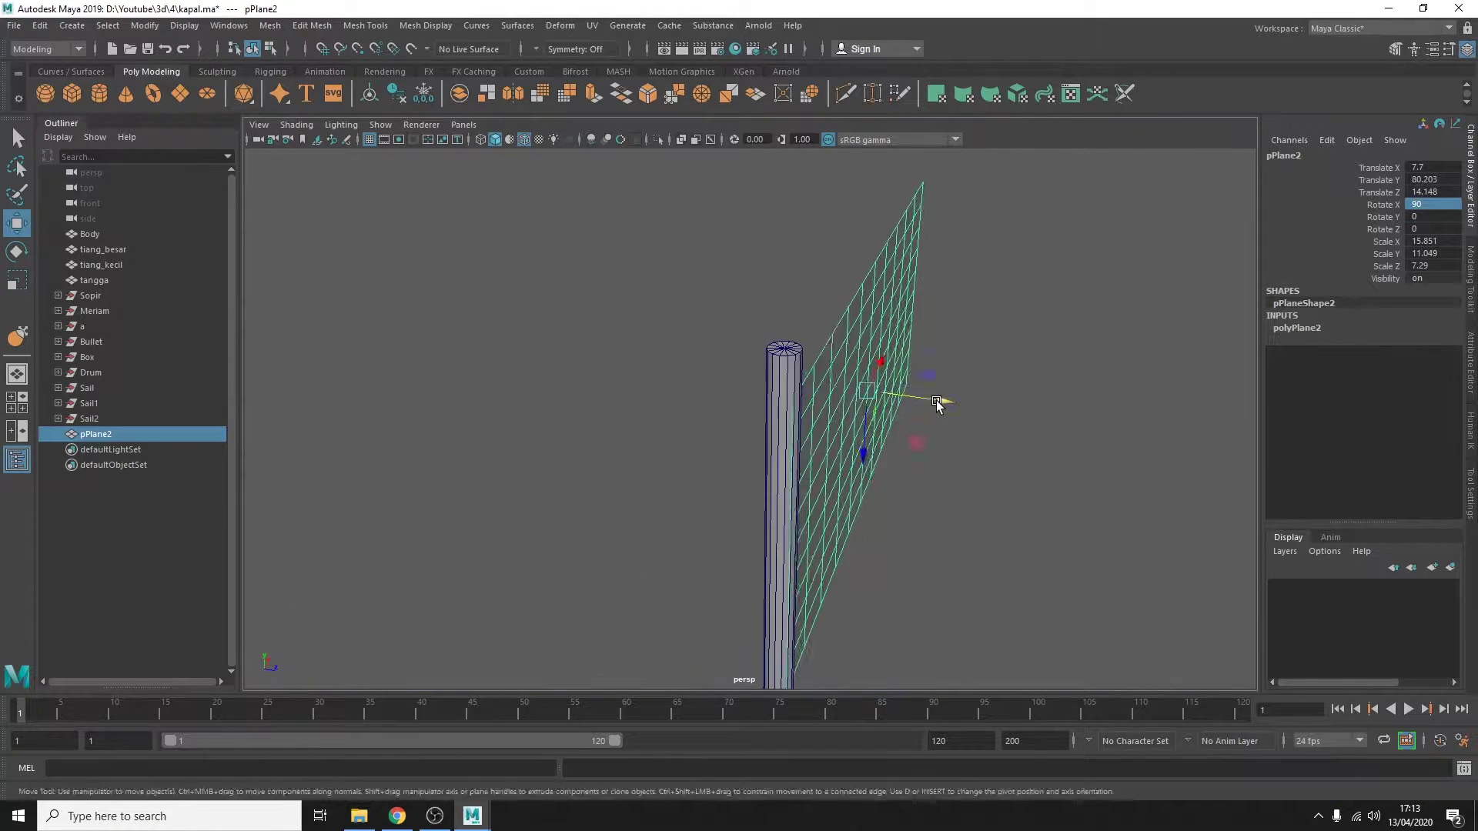
Try a Wave nonlinear deformer on the flag plane, then undo it.
left_click(560, 26)
mouse_move(589, 256)
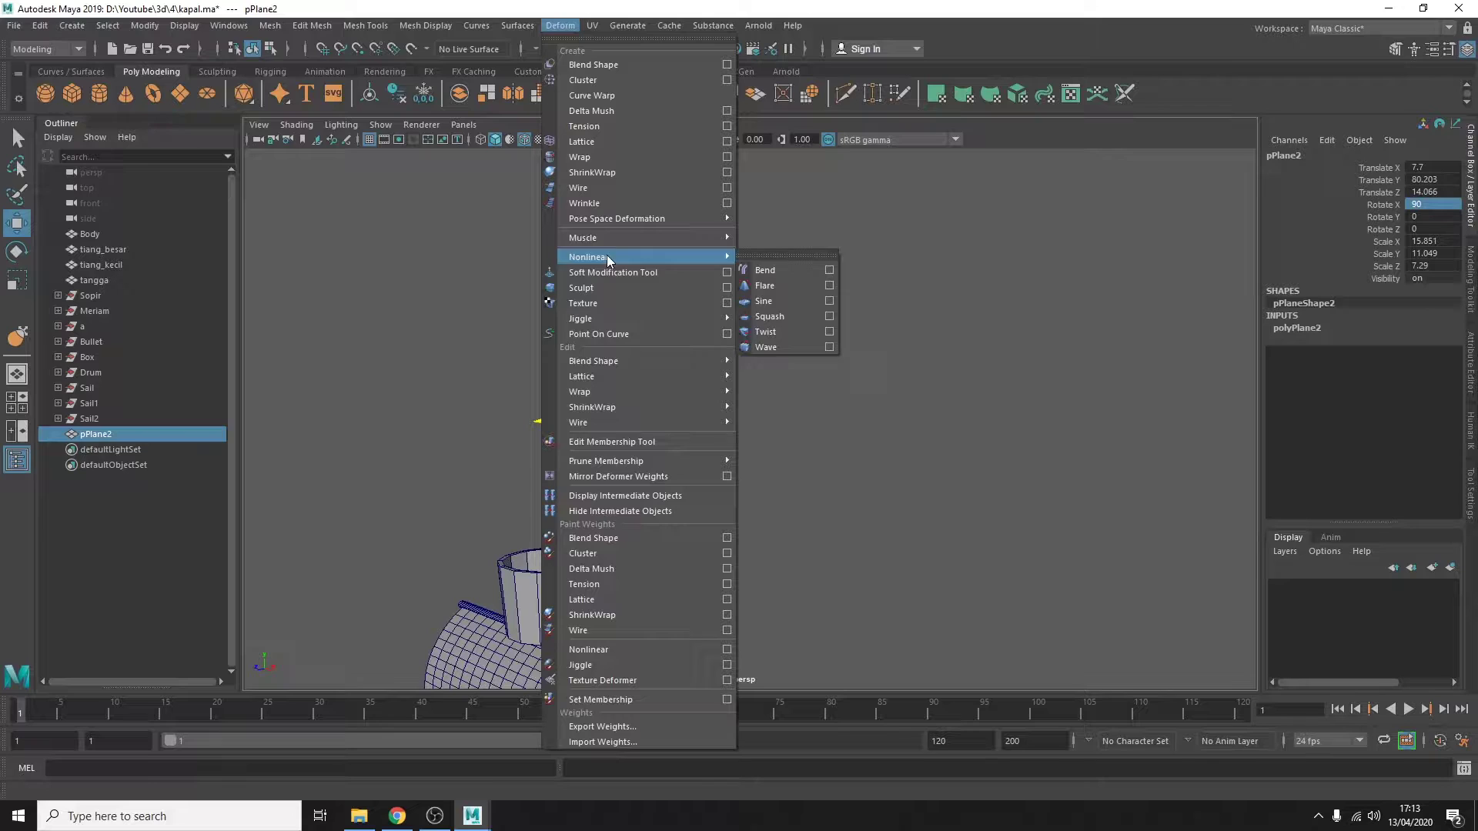
left_click(760, 346)
key("ctrl+z")
key("ctrl+z")
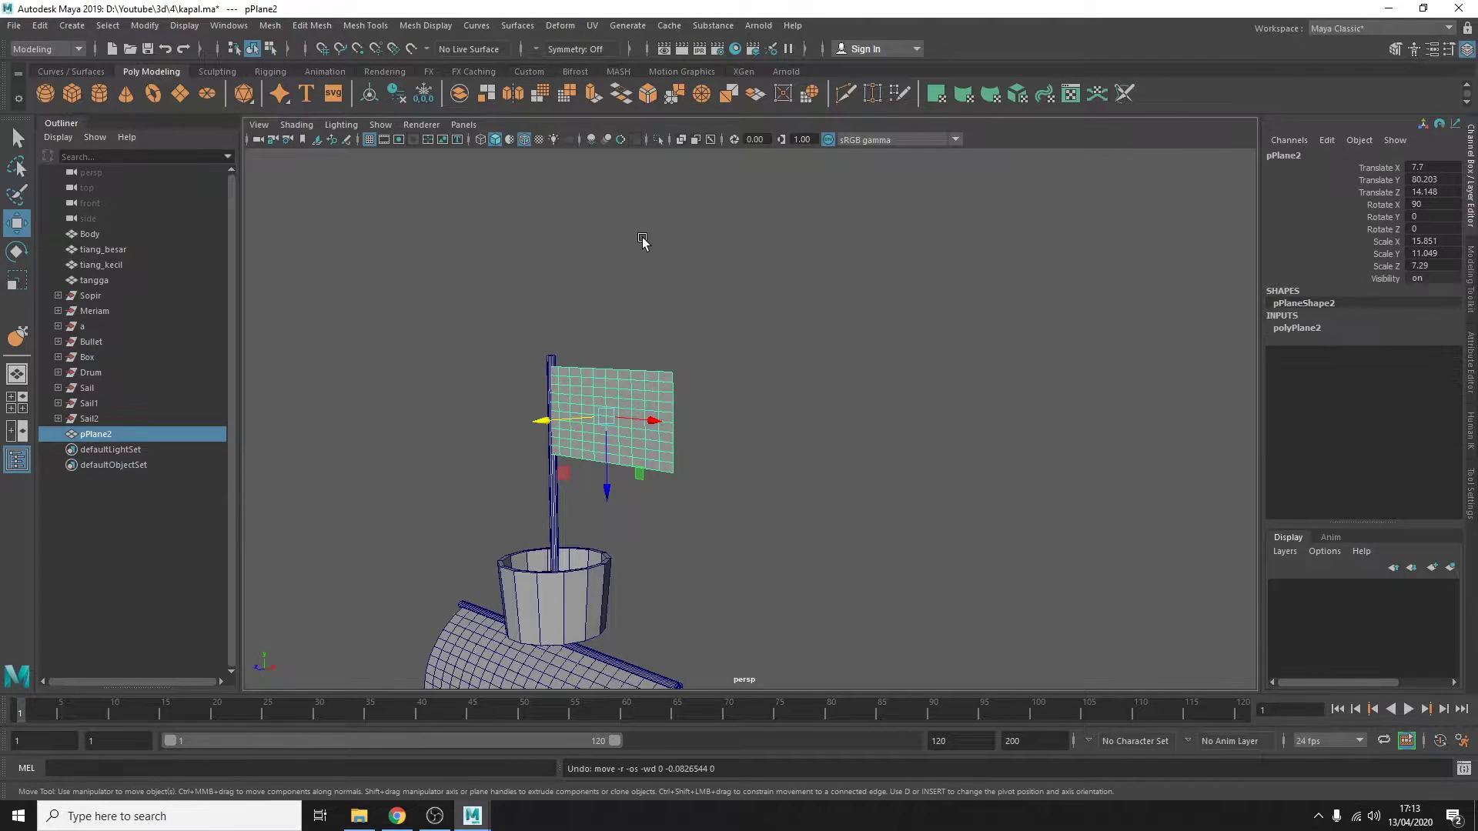
Add a Bend deformer to the flag with envelope 1 and curvature 23.
left_click(561, 25)
left_click(760, 265)
key("Return")
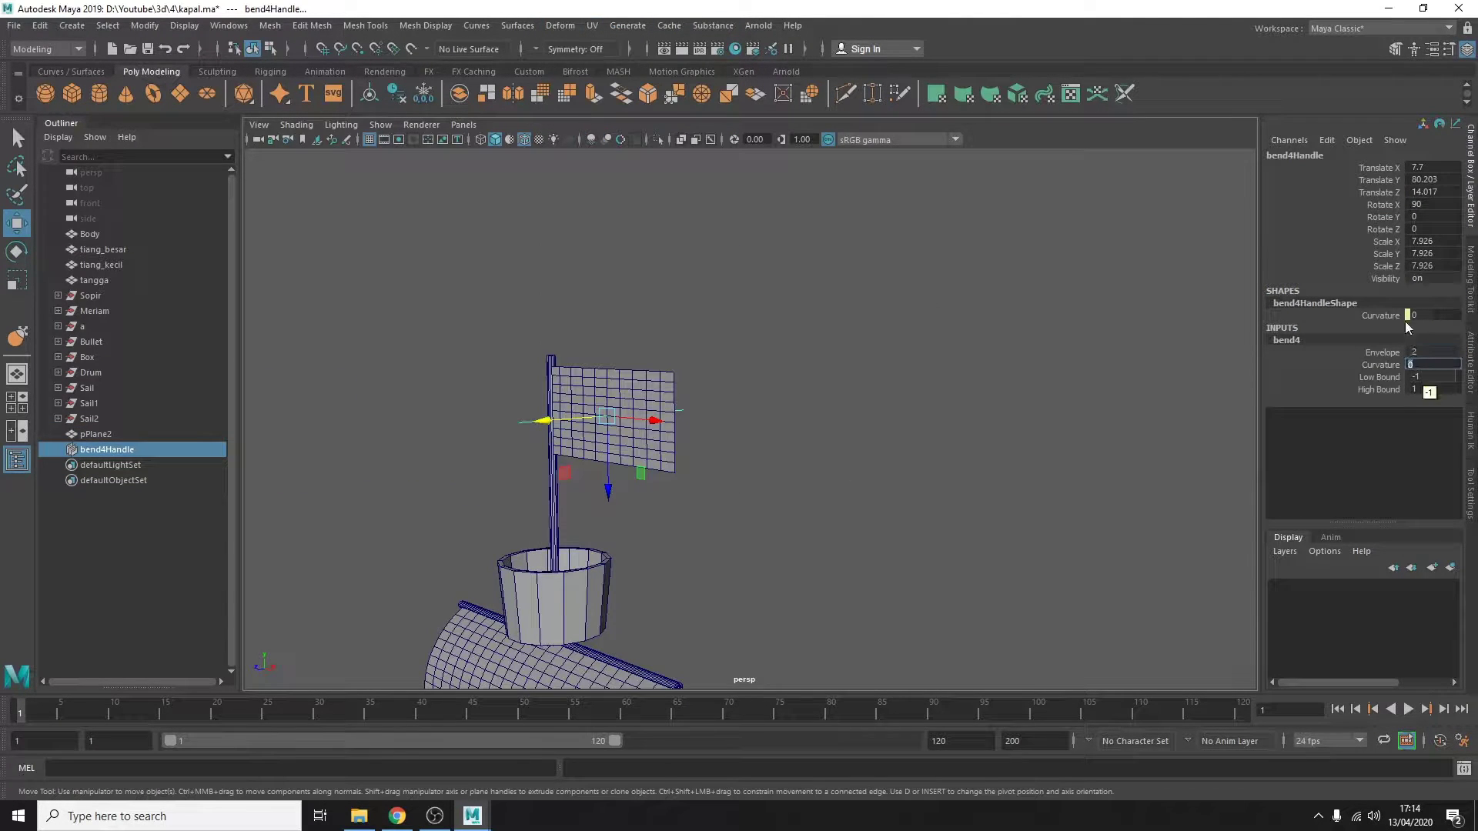
left_click(1432, 364)
type("10")
key("Return")
middle_click_drag(1424, 378, 1421, 386)
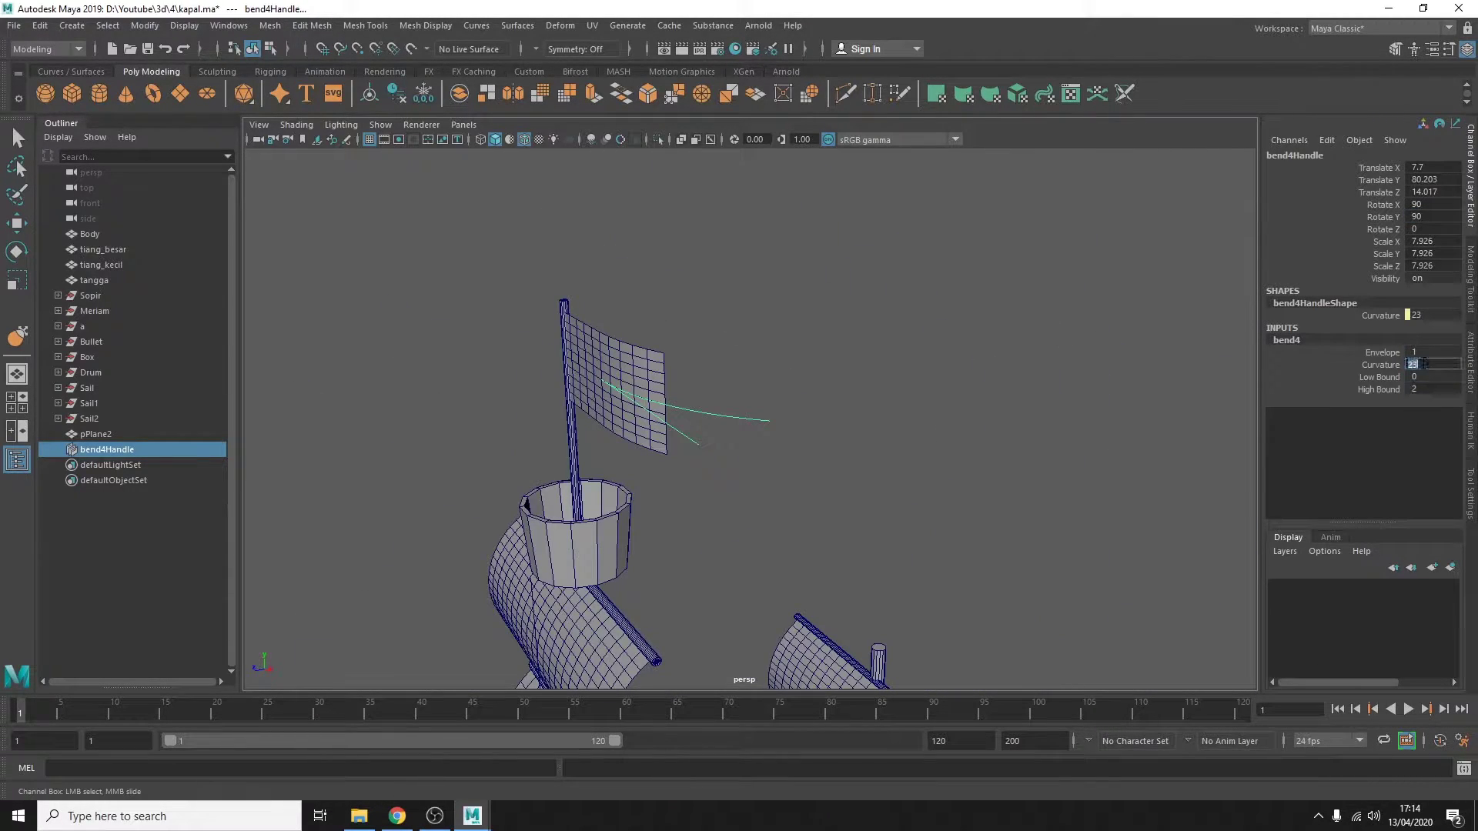
scroll(953, 356, "down", 5)
scroll(785, 406, "down", 3)
left_click(96, 434)
key("w")
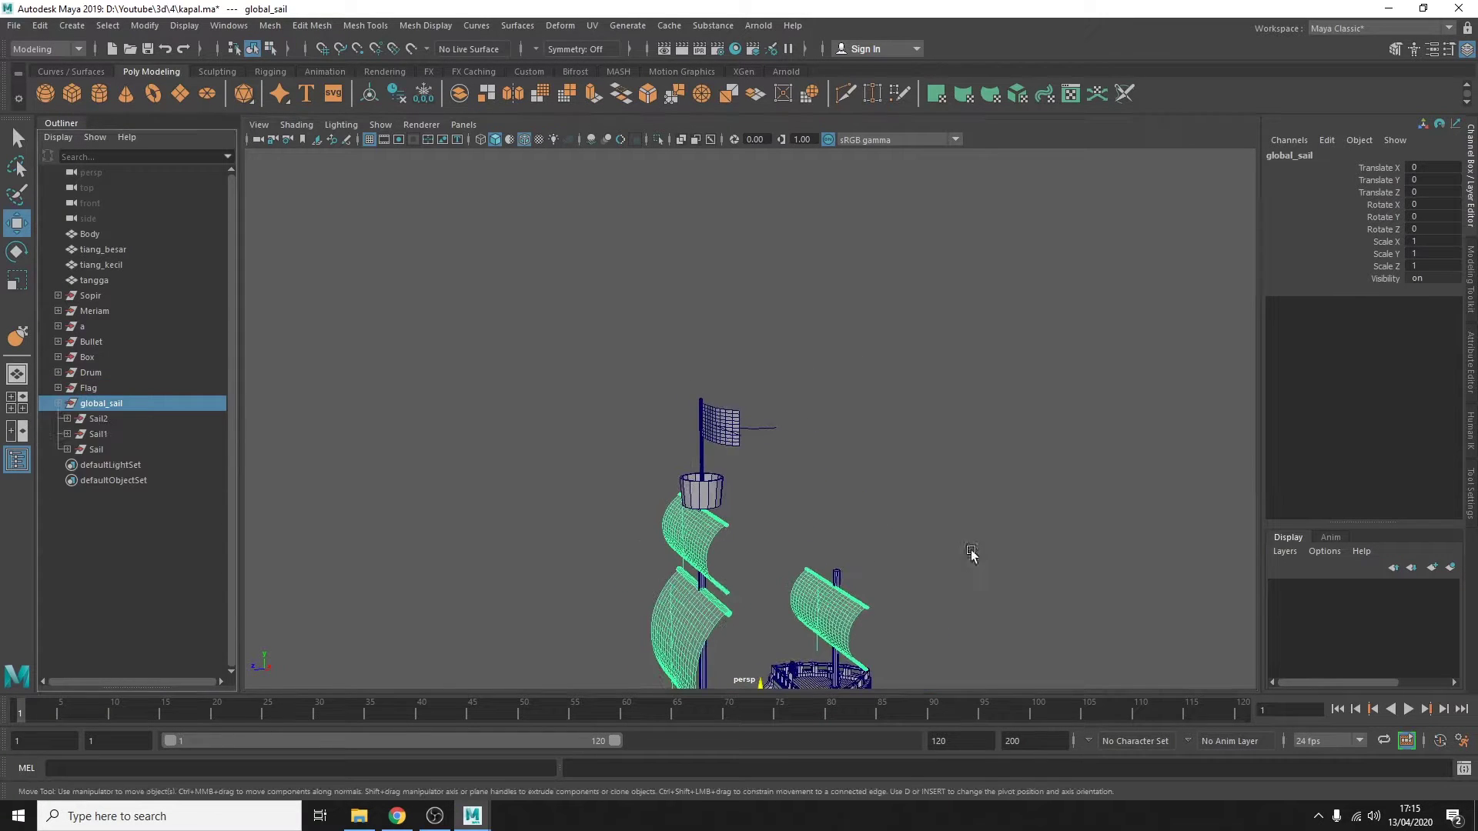
Group the flag plane as Flag1.
key("ctrl+g")
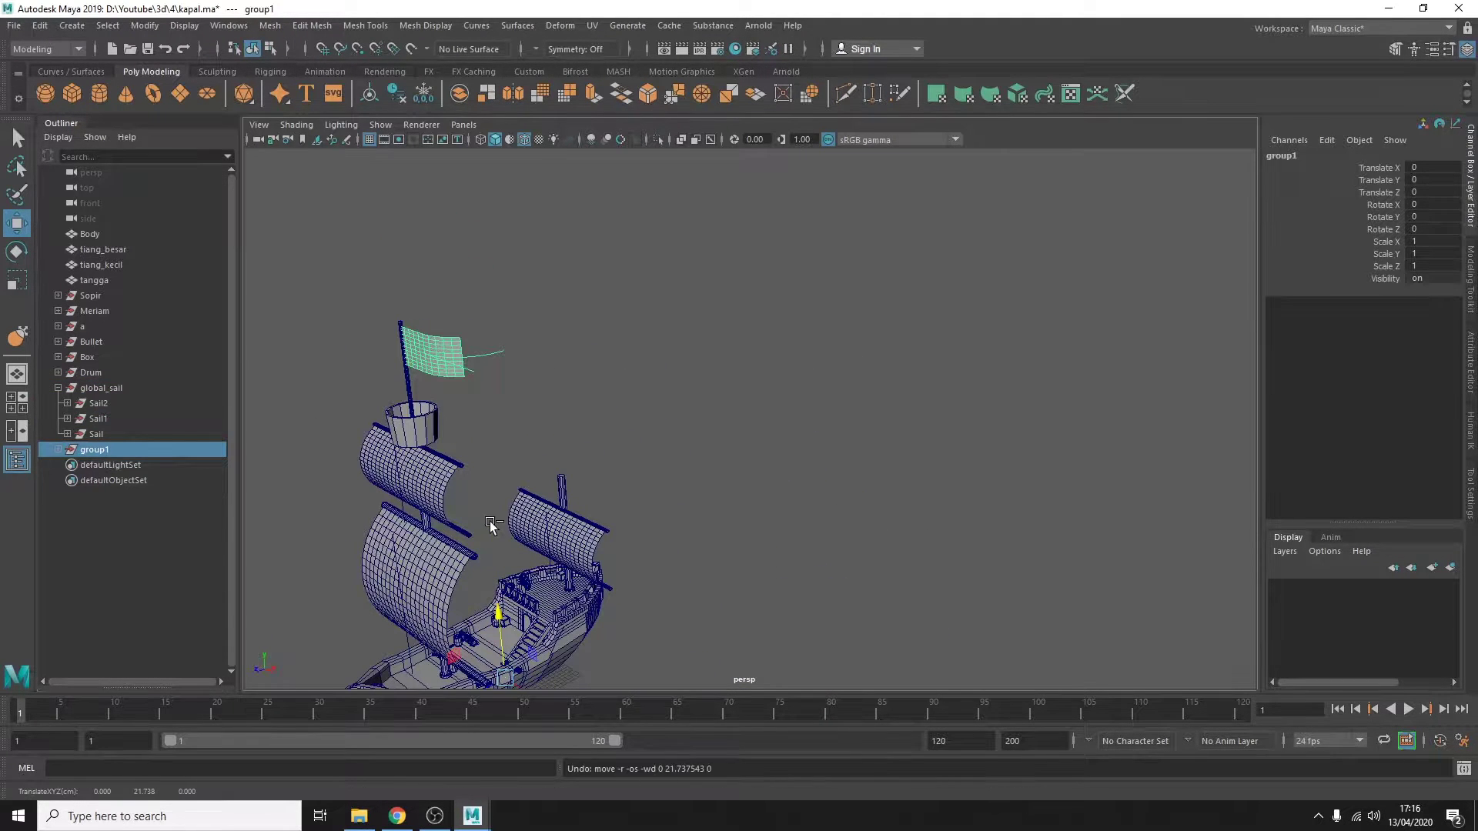
scroll(519, 541, "up", 3)
scroll(548, 501, "up", 3)
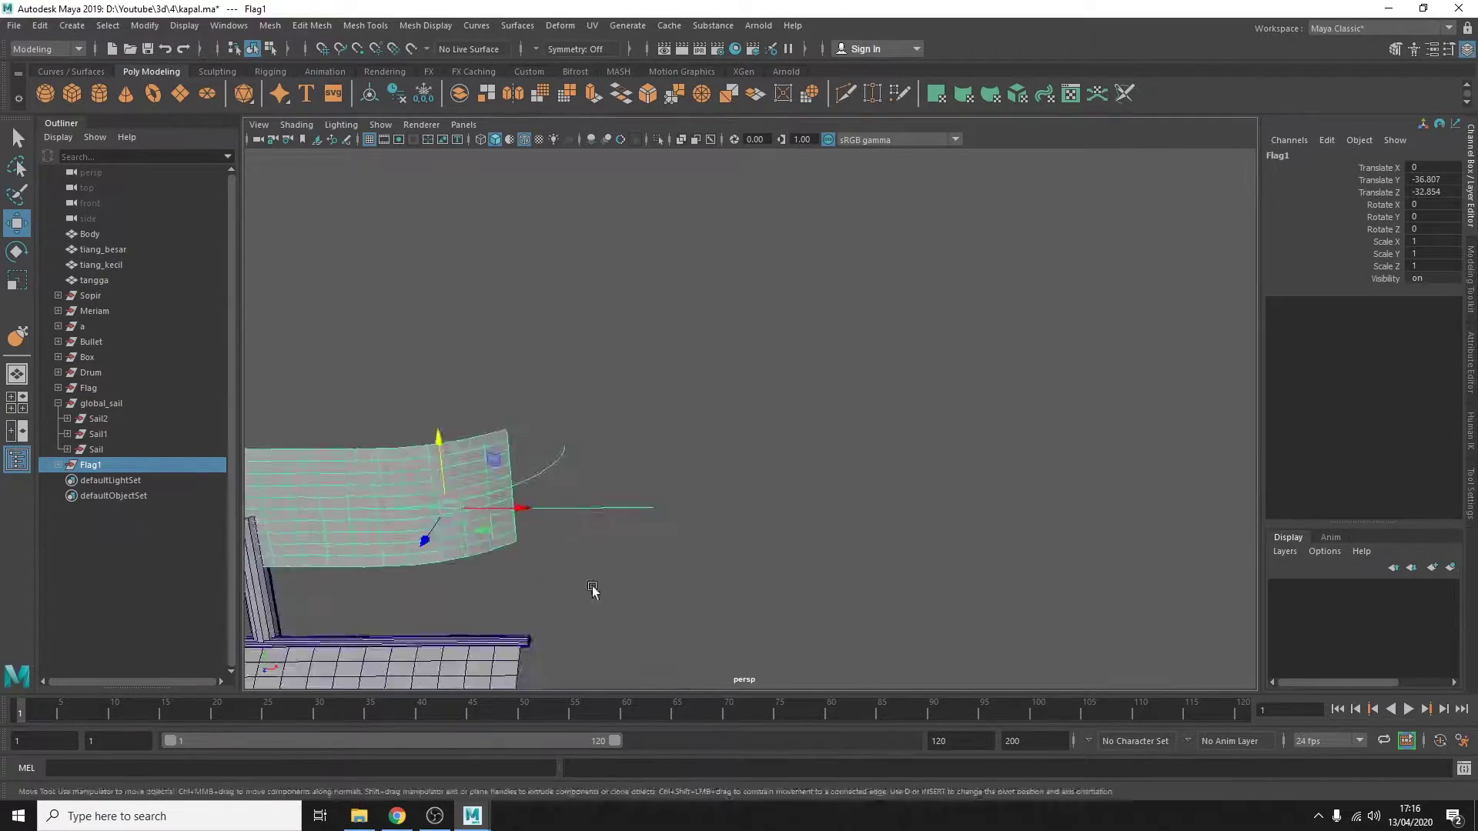
Extrude the top faces of the main and small masts into caps.
left_click(594, 594)
left_click_drag(594, 594, 612, 301, "alt")
key("ctrl+e")
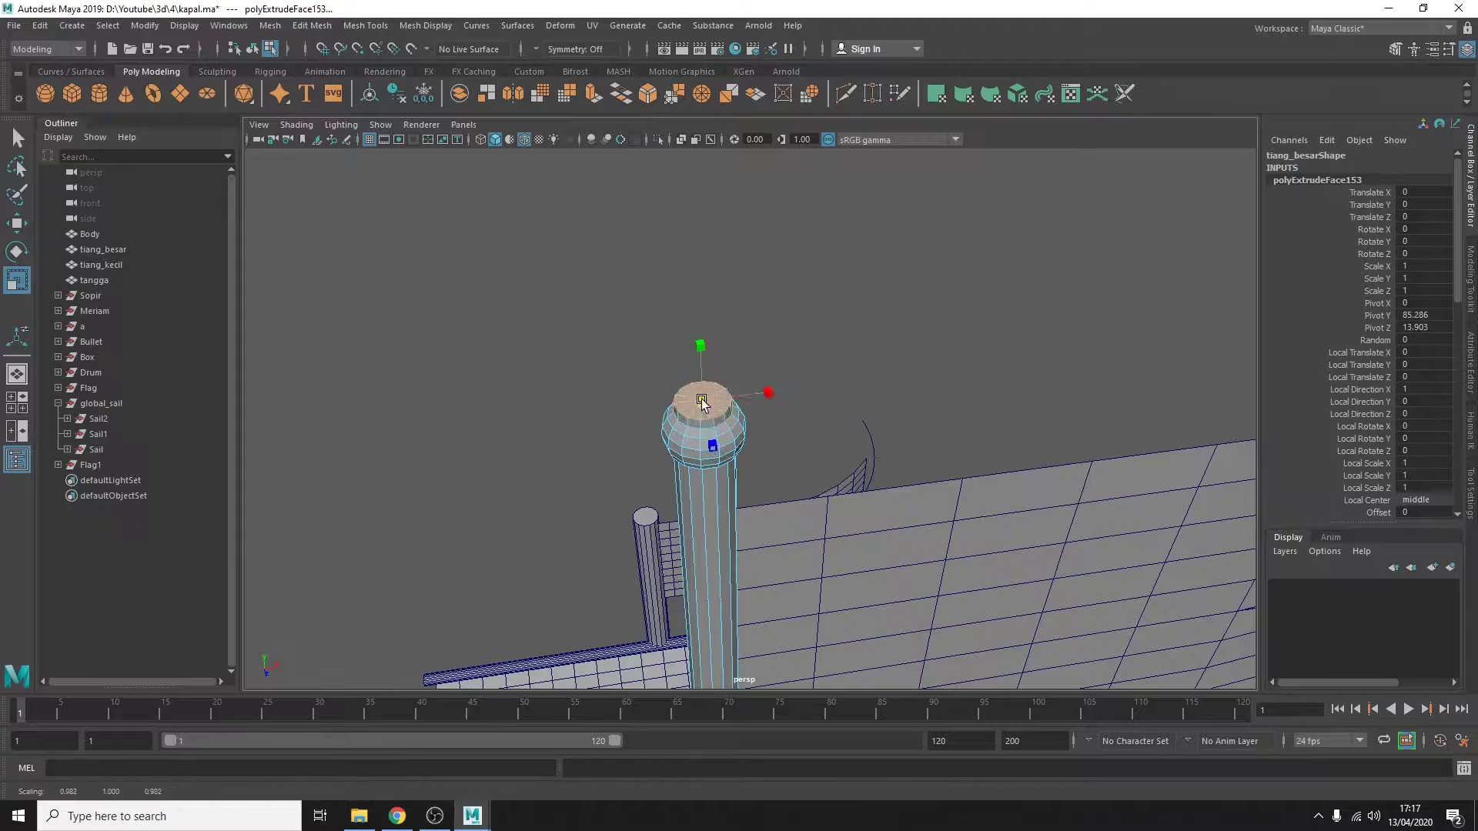
scroll(726, 362, "down", 5)
scroll(752, 528, "up", 5)
left_click(752, 528)
key("ctrl+e")
key("w")
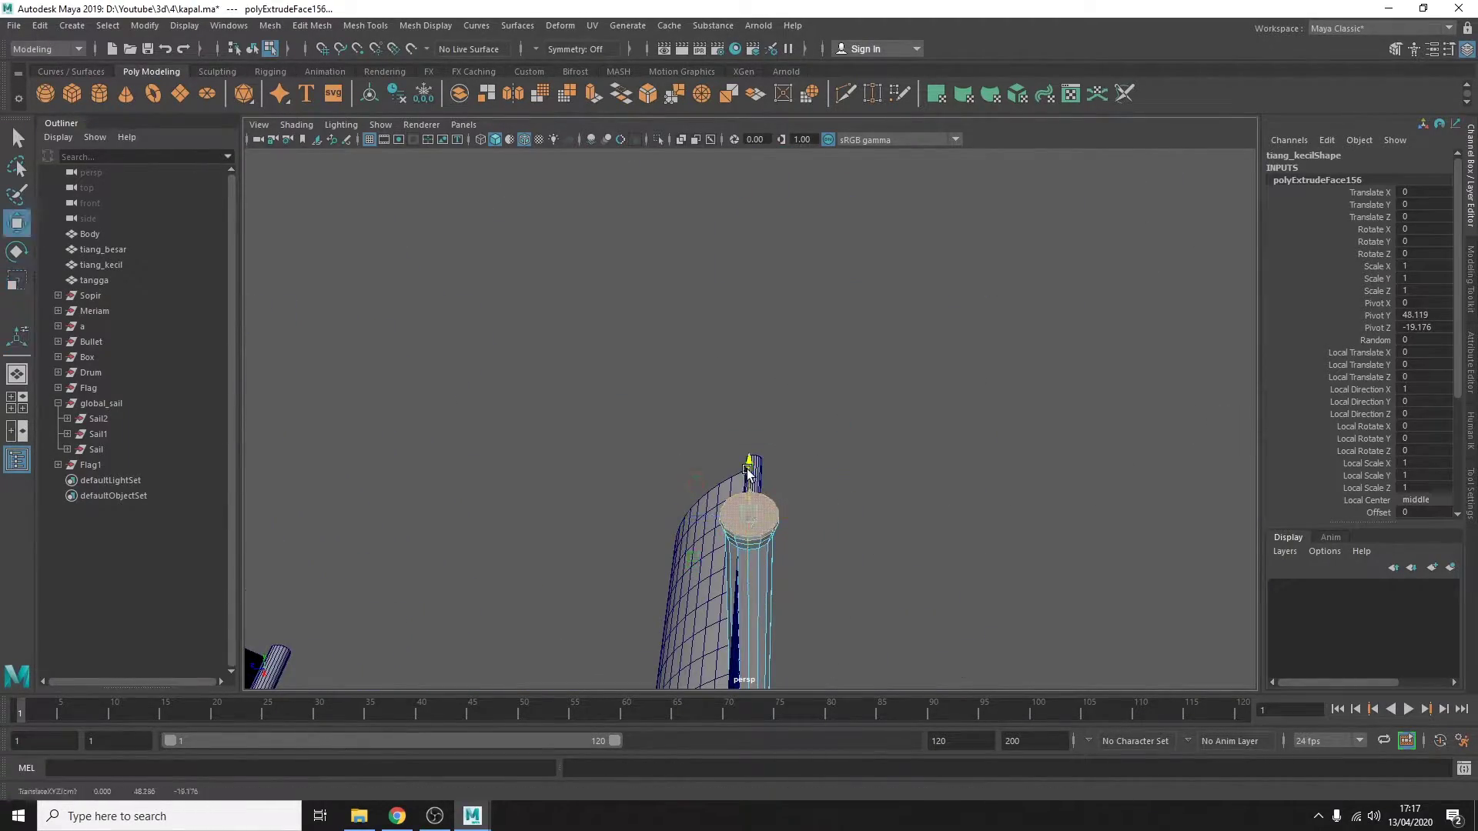
Place the new cube beside the ship's hull.
scroll(762, 469, "down", 5)
left_click(791, 462)
mouse_move(790, 462)
left_mouse_down("alt")
mouse_move(649, 495)
mouse_move(620, 527)
left_mouse_up("alt")
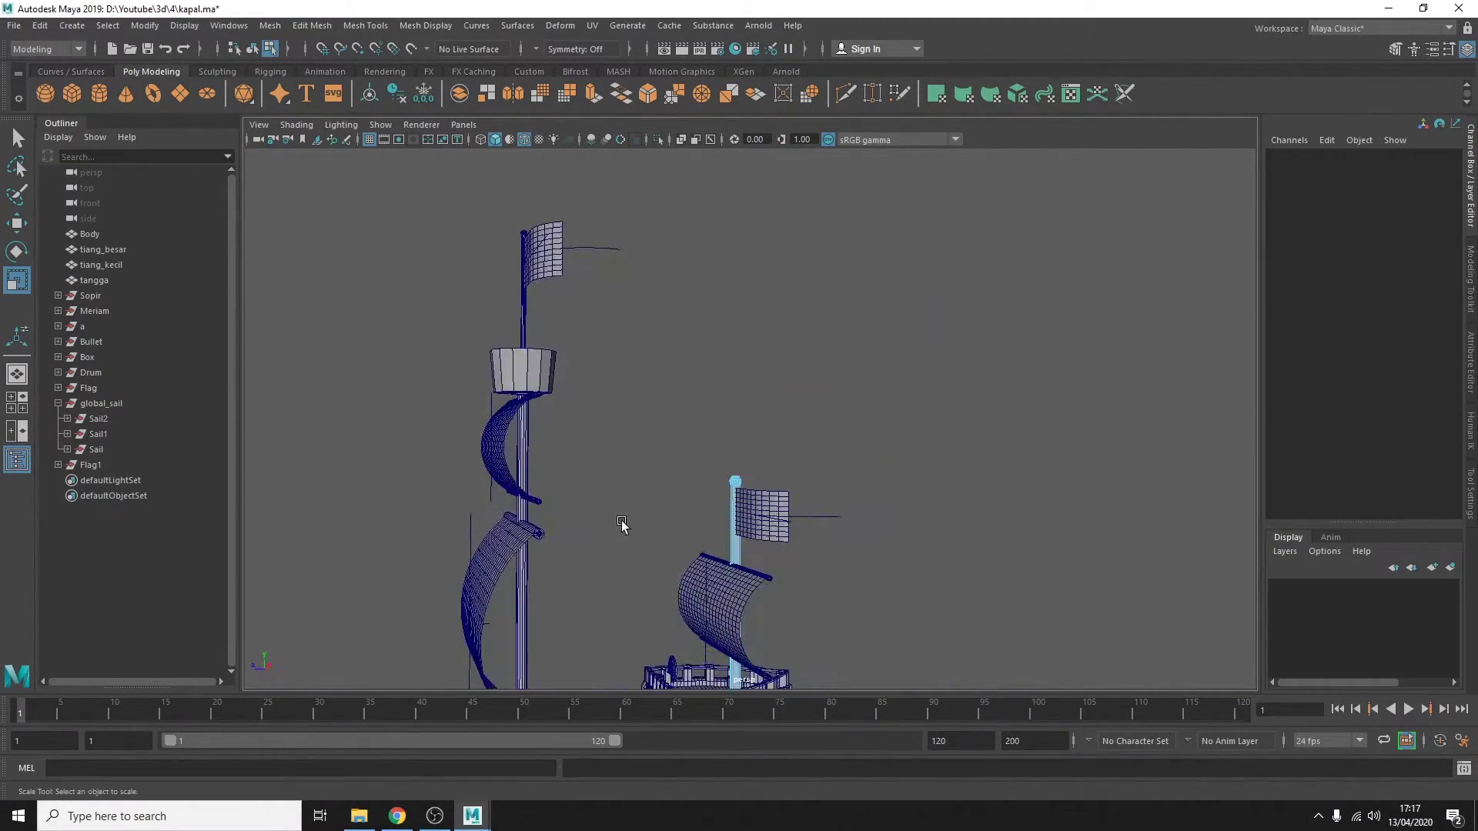
scroll(779, 481, "up", 5)
scroll(749, 512, "down", 5)
right_click_drag(749, 511, 660, 501, "shift")
Scale the cube into a tall flat slab and extrude its top face upward twice.
key("r")
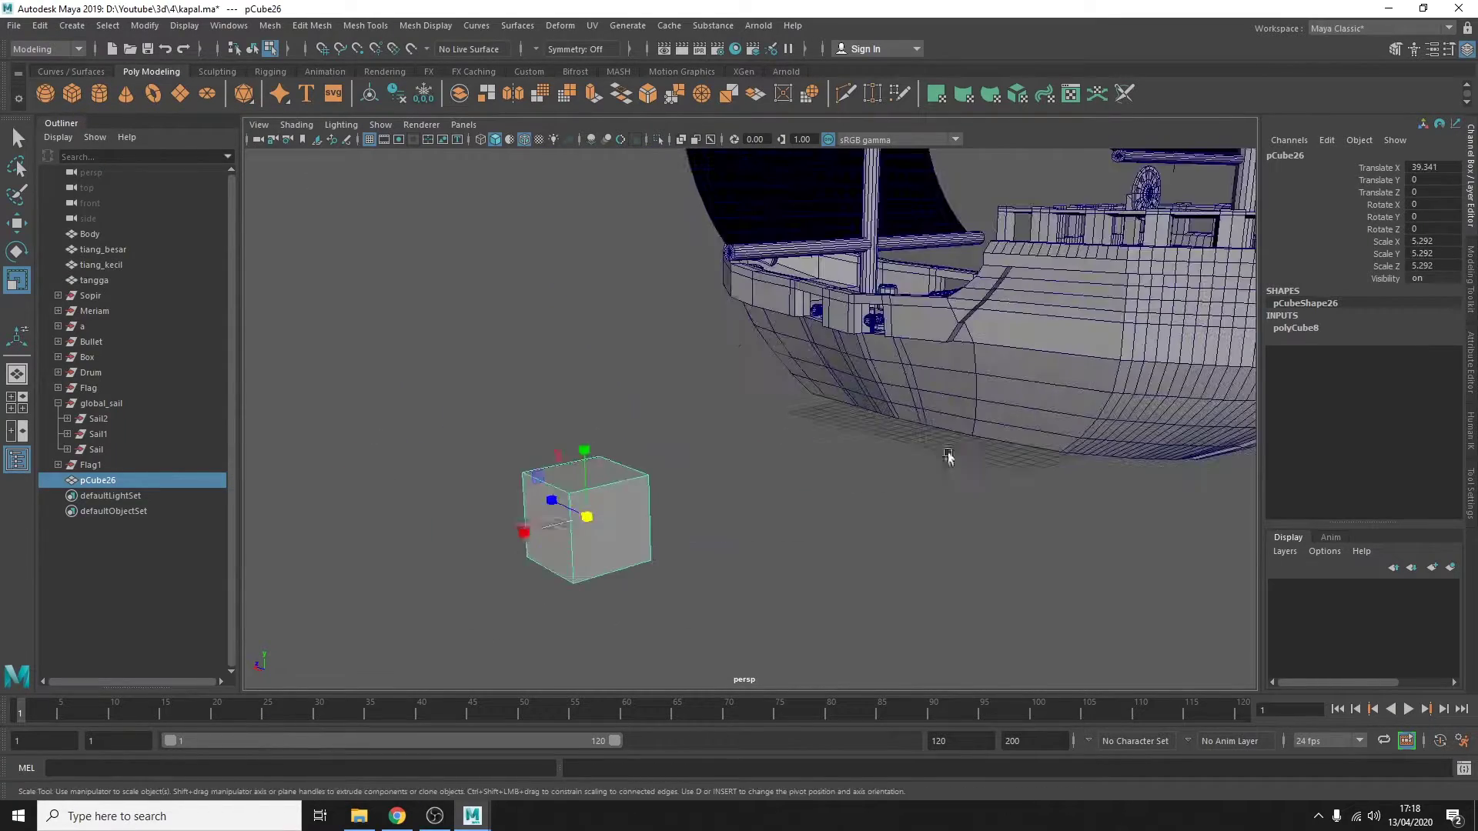
mouse_move(779, 496)
left_mouse_down()
mouse_move(818, 590)
mouse_move(772, 545)
left_mouse_up()
key("F11")
left_click(755, 531)
key("ctrl+e")
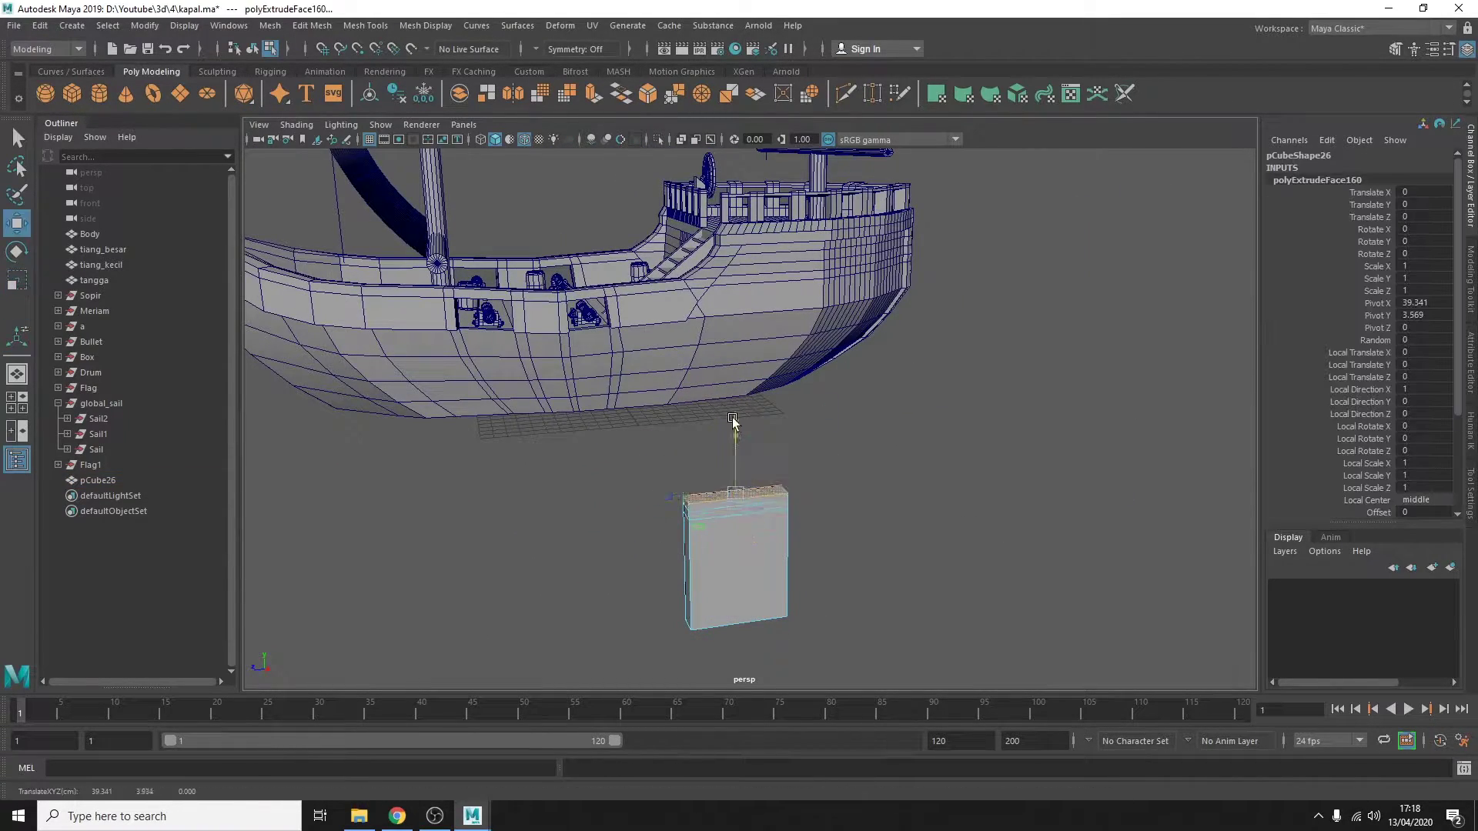
key("w")
key("ctrl+z")
left_click_drag(732, 483, 1029, 521, "alt")
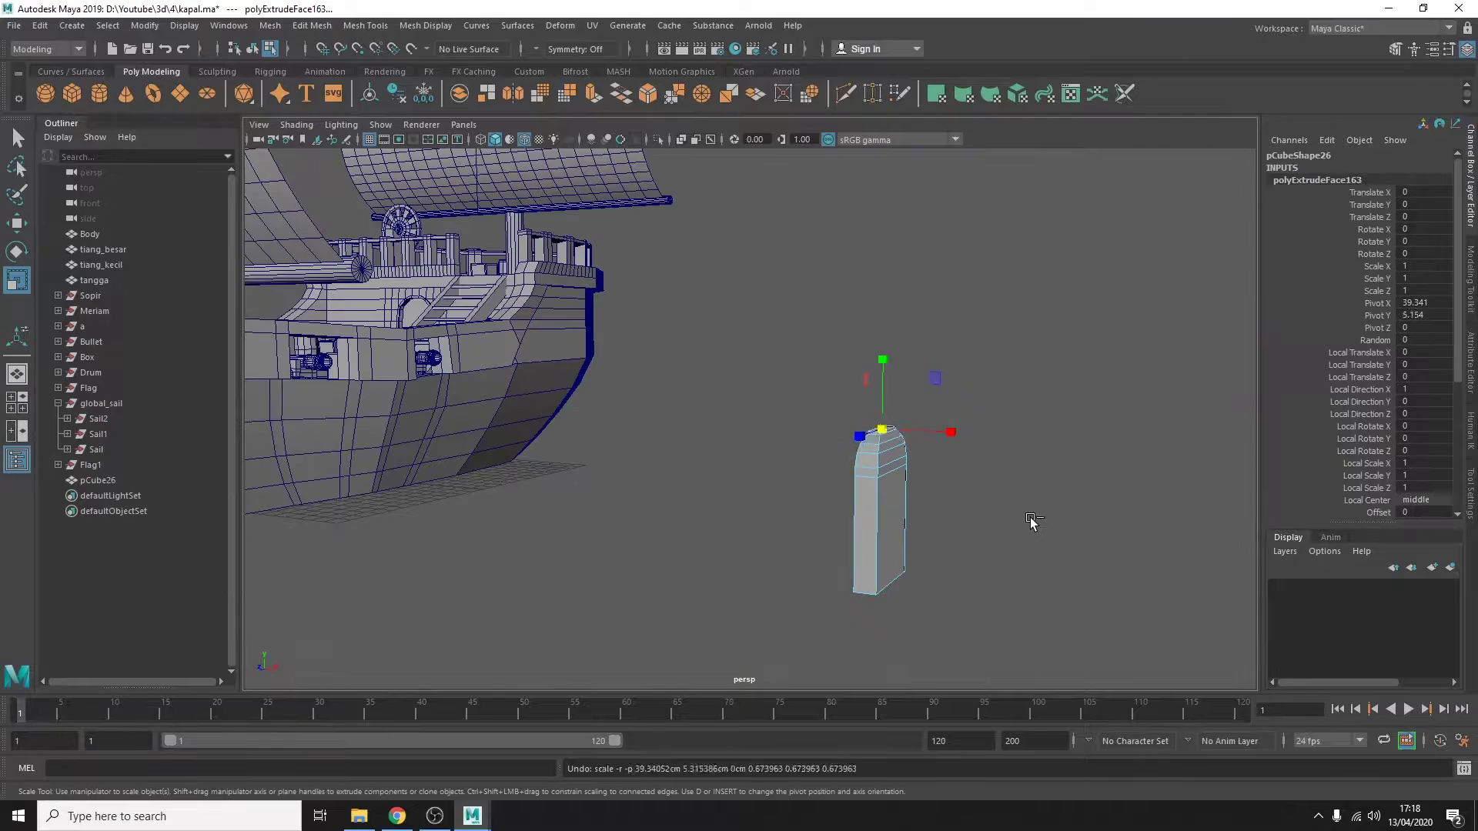
mouse_move(901, 471)
left_mouse_down("alt")
mouse_move(678, 492)
mouse_move(660, 460)
left_mouse_up("alt")
key("ctrl+e")
left_click_drag(597, 511, 1010, 554, "alt")
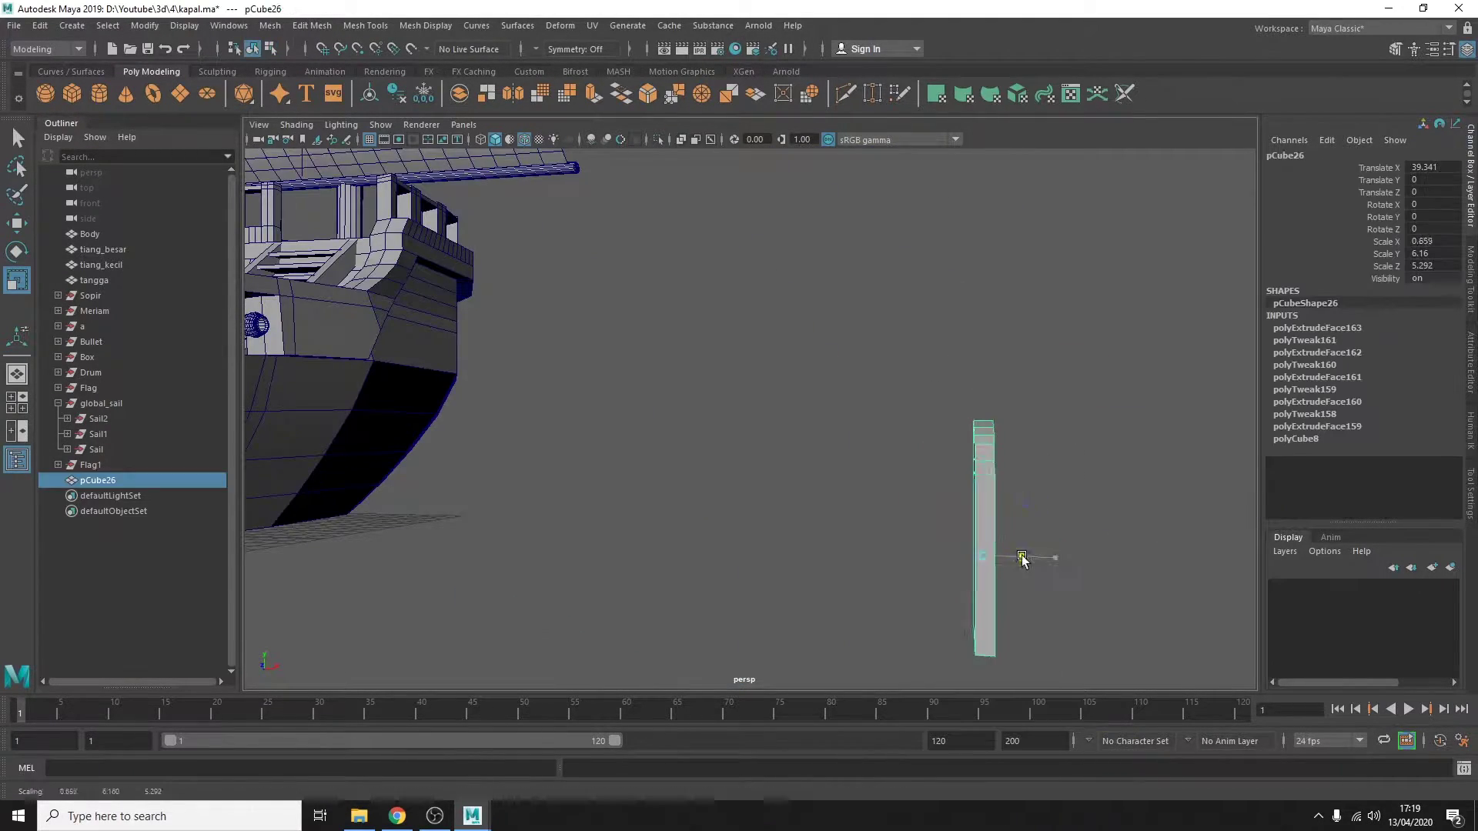
Insert a vertical edge loop across the door slab.
left_click(426, 25)
left_click(385, 124)
left_click_drag(693, 501, 781, 577, "alt")
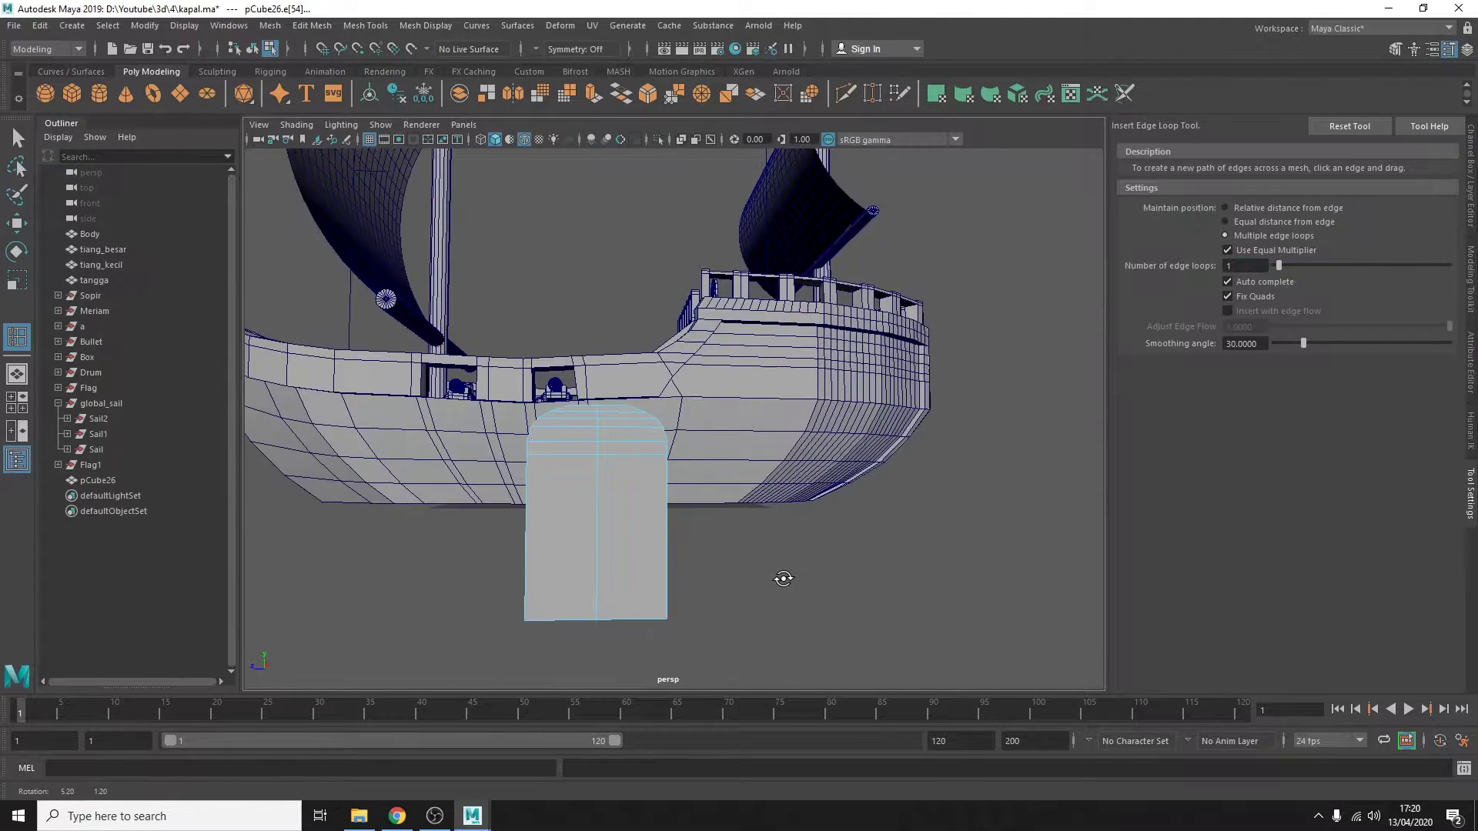
scroll(593, 650, "up", 2)
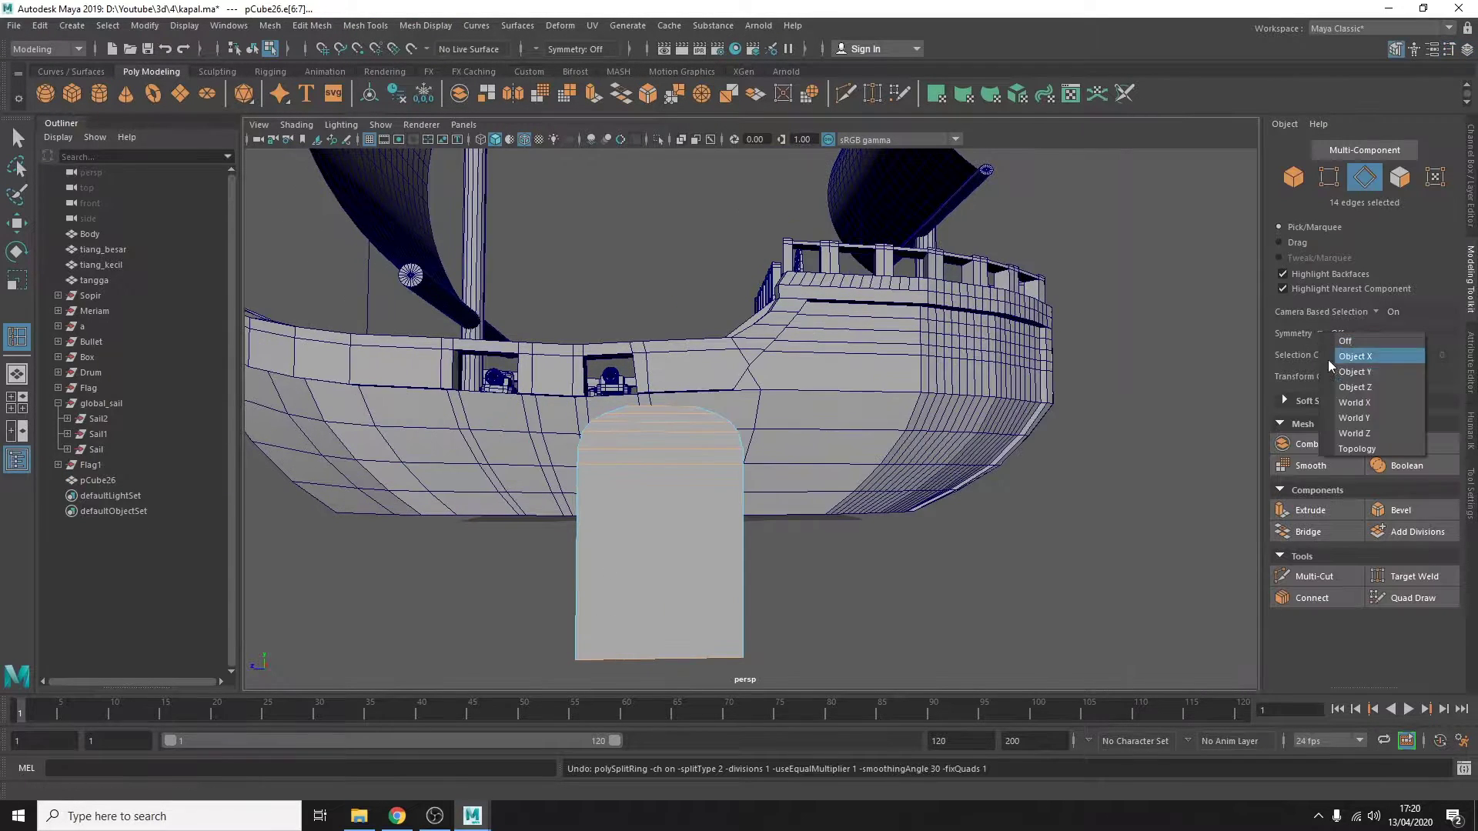
left_click(590, 660)
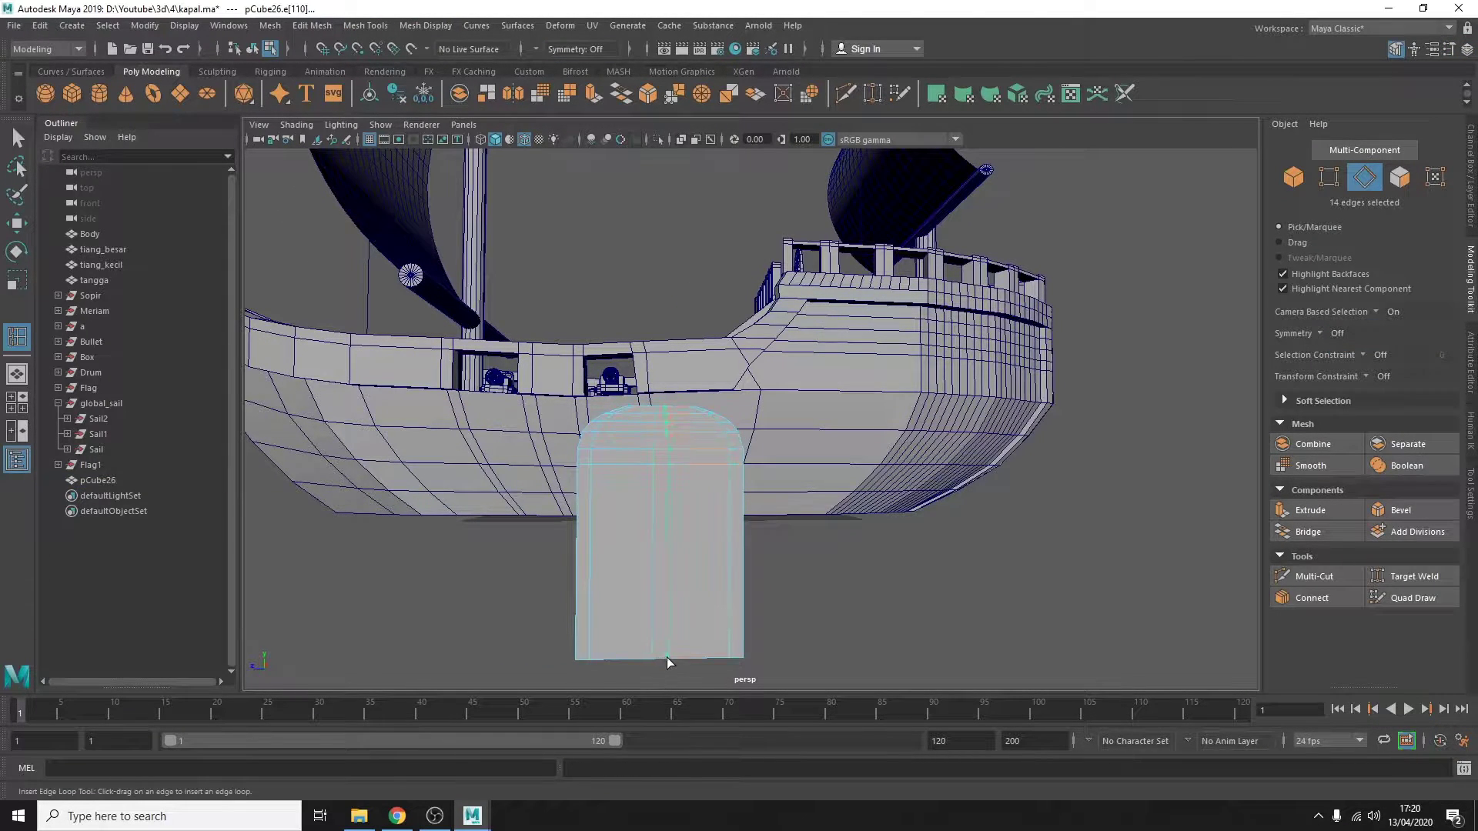
Move the door in Object Mode against the ship's hull.
right_click_drag(608, 462, 644, 419)
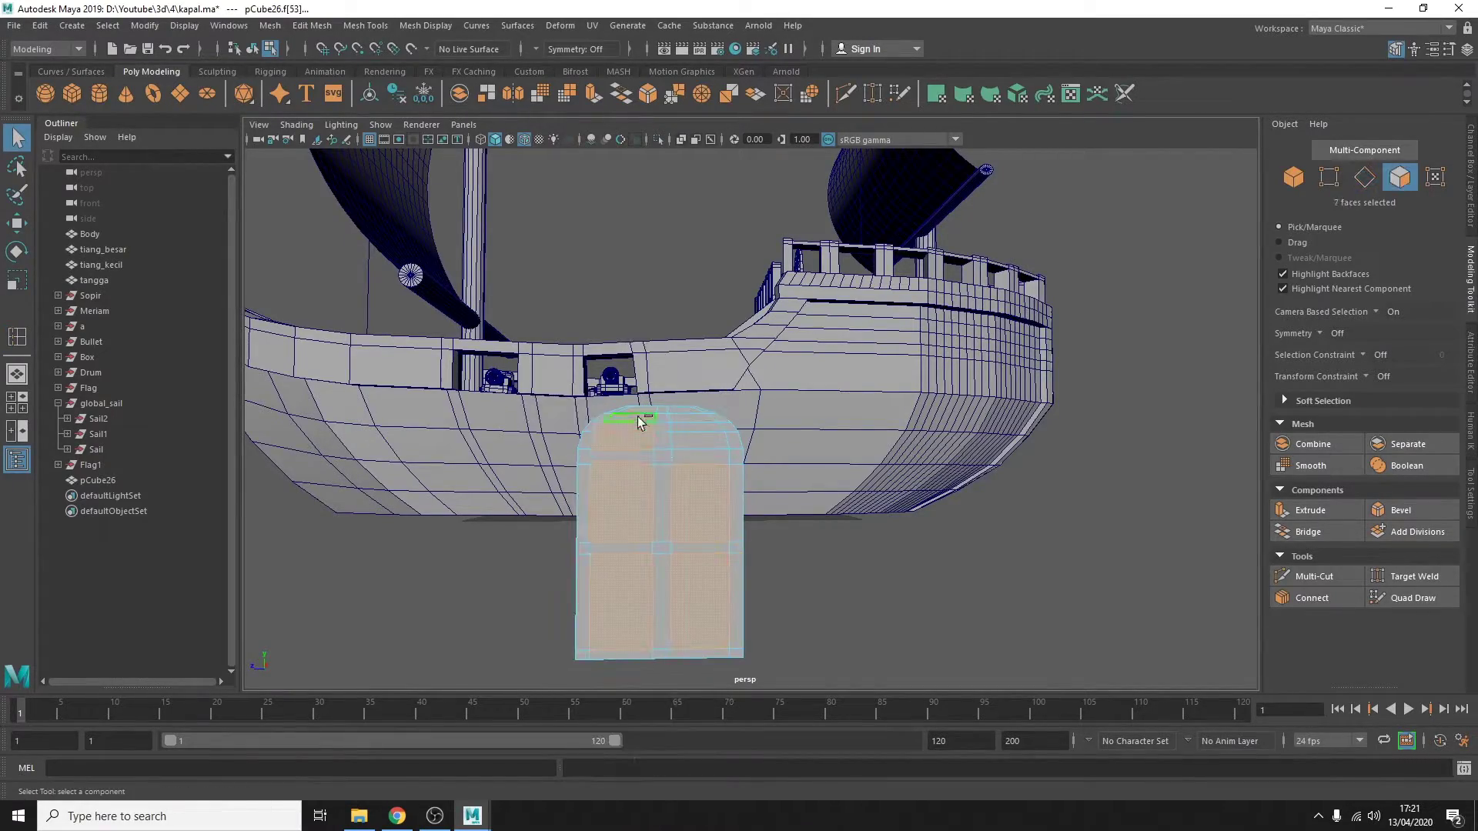
key("w")
mouse_move(644, 419)
left_mouse_down("alt")
mouse_move(479, 555)
mouse_move(972, 530)
mouse_move(280, 316)
left_mouse_up("alt")
Adjust the door's rotation and scale, duplicate it, and slide the copy along the hull.
key("space")
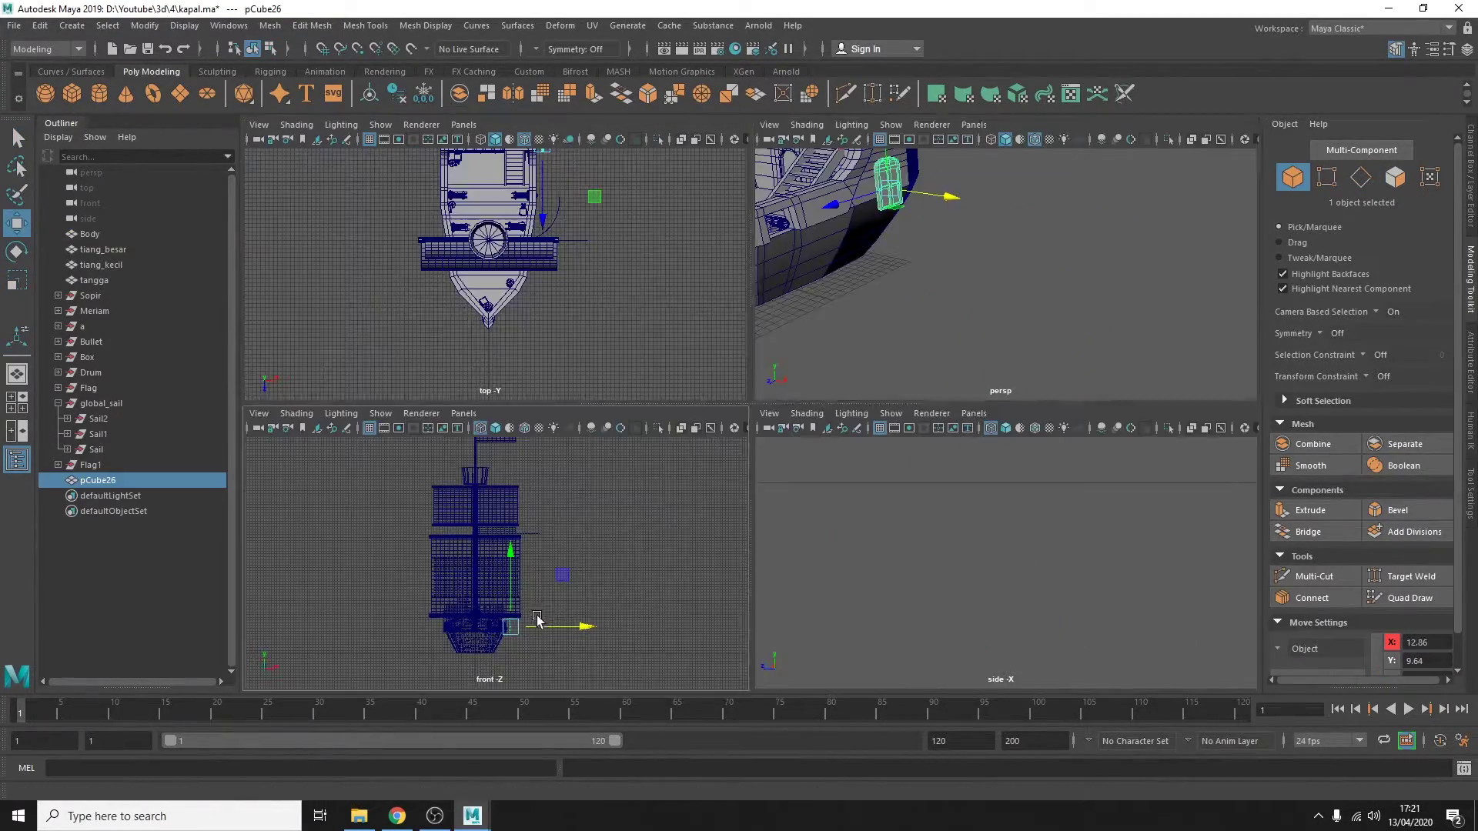
key("space")
key("space")
scroll(1065, 614, "up", 5)
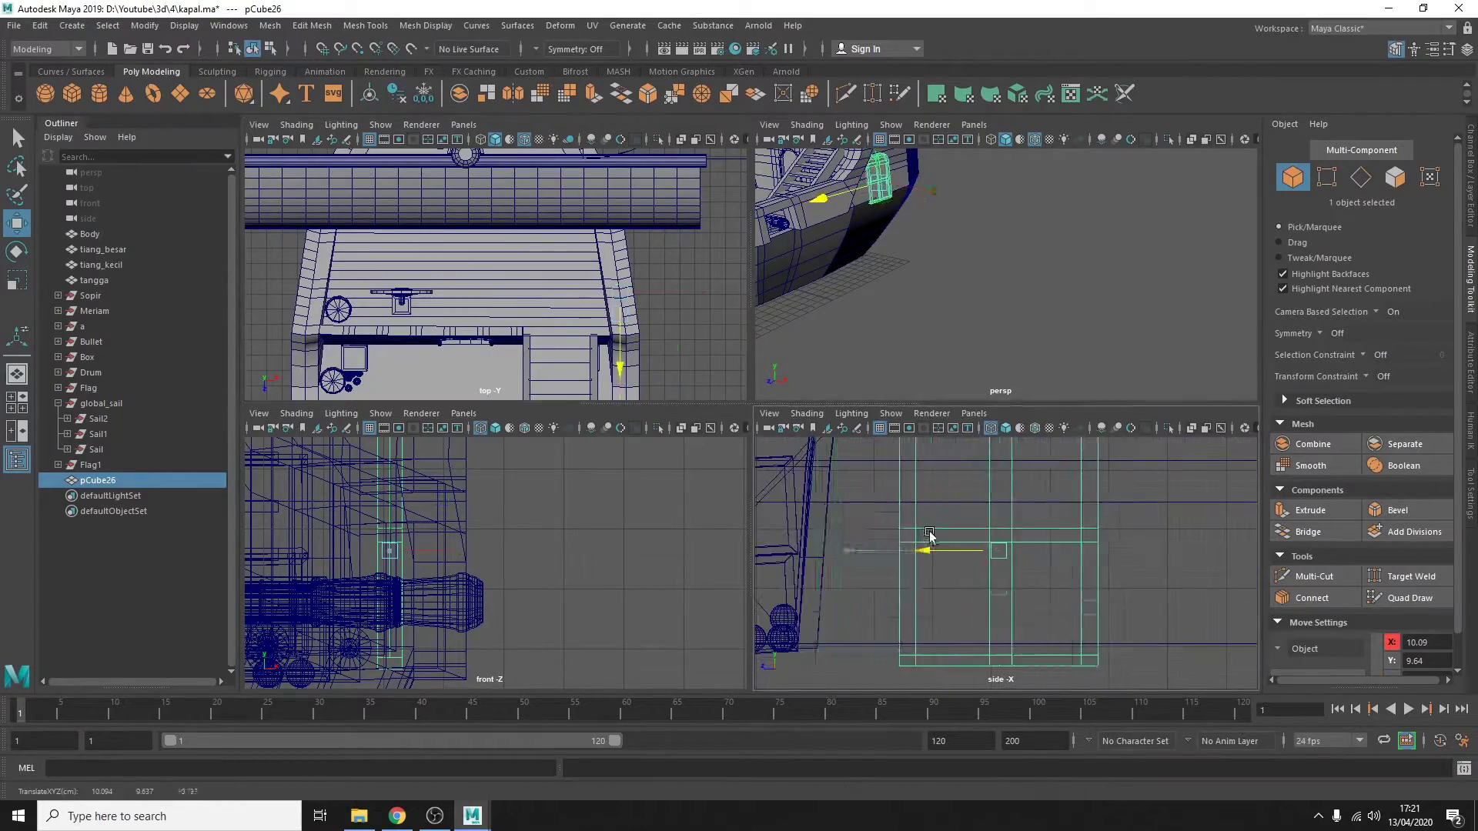
scroll(991, 300, "up", 5)
mouse_move(992, 301)
left_mouse_down("alt")
mouse_move(1017, 330)
mouse_move(1014, 271)
mouse_move(1341, 250)
left_mouse_up("alt")
key("e")
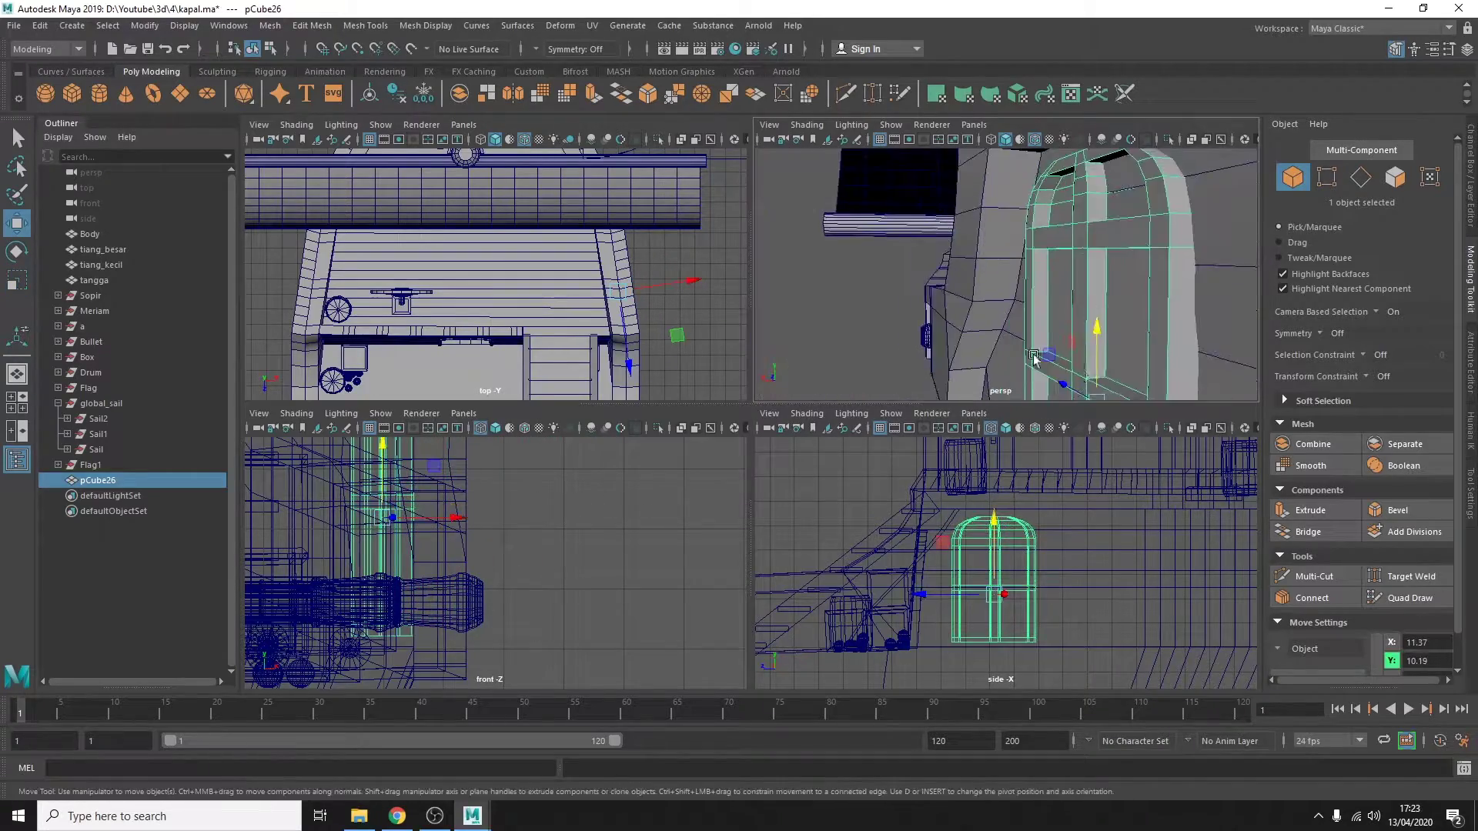
key("r")
key("ctrl+d")
key("w")
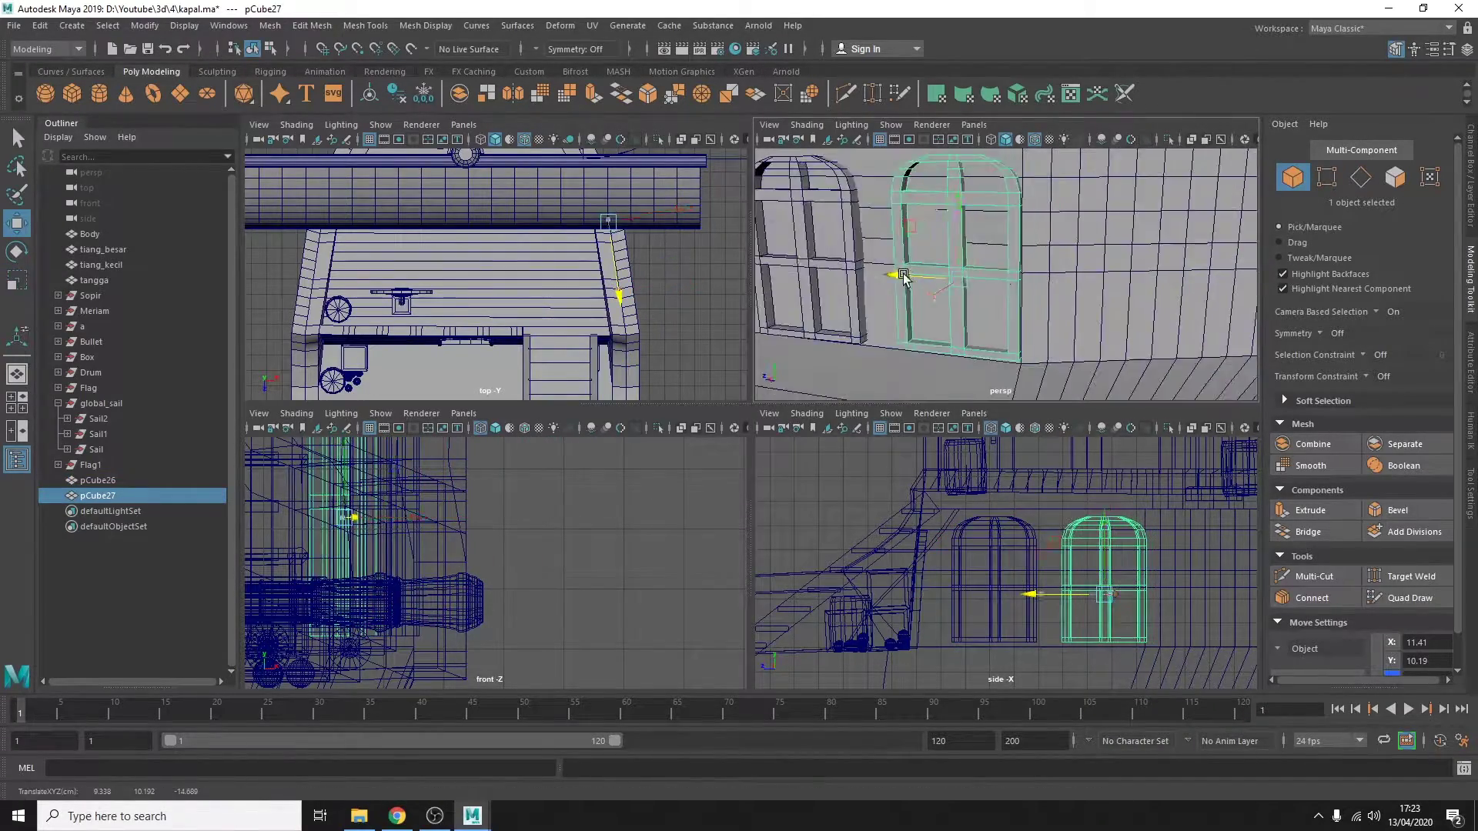
mouse_move(1083, 289)
left_mouse_down("alt")
mouse_move(808, 322)
mouse_move(762, 281)
mouse_move(1120, 325)
left_mouse_up("alt")
Duplicate both doors, turn the copies 180° around Y, and move them to the far side.
left_click(809, 322, "shift")
key("ctrl+d")
key("f")
key("ctrl+a")
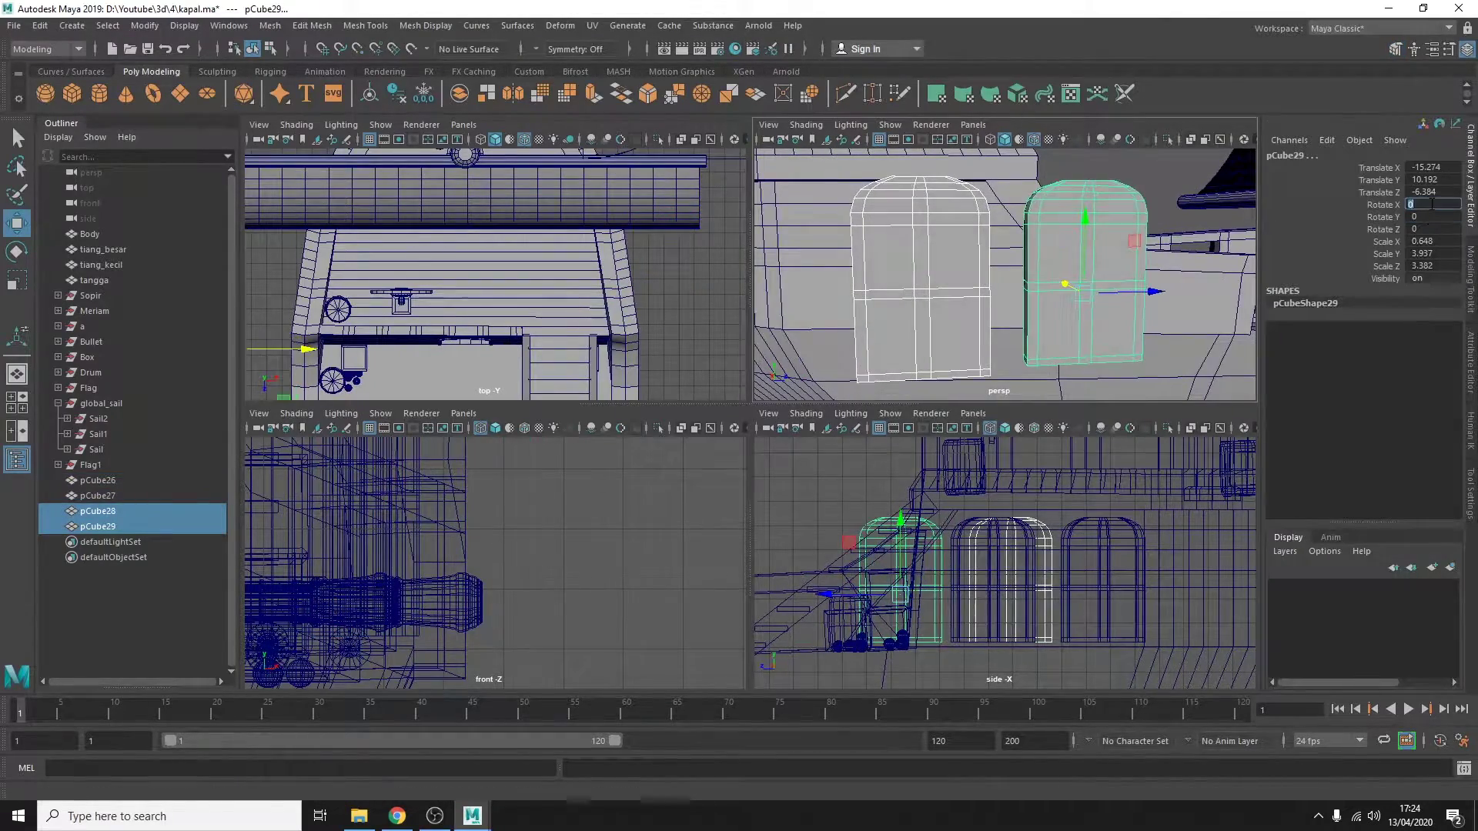
key("Return")
scroll(897, 593, "up", 5)
left_click_drag(993, 590, 1035, 595)
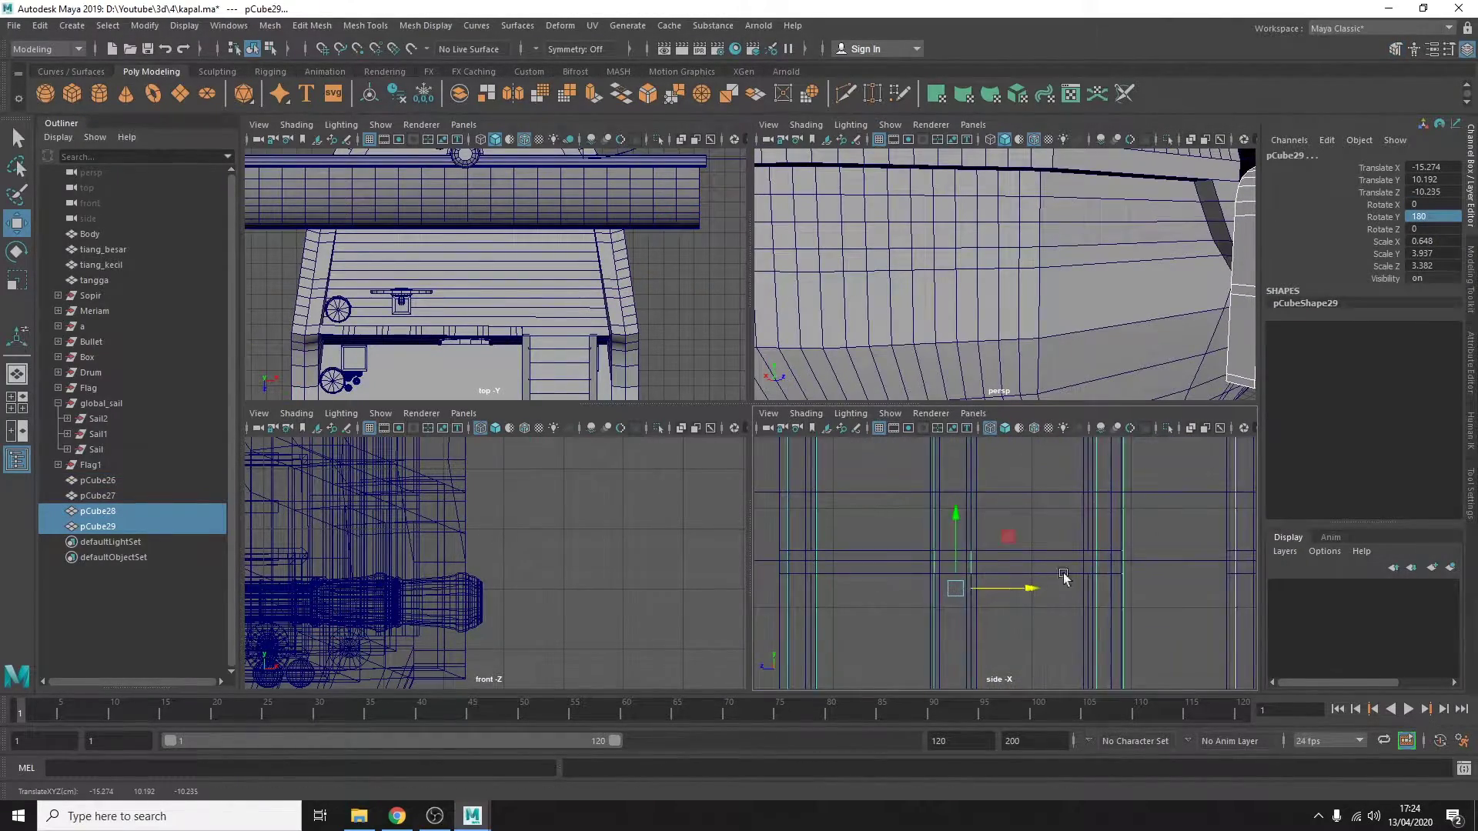
key("f")
left_click_drag(441, 562, 423, 568)
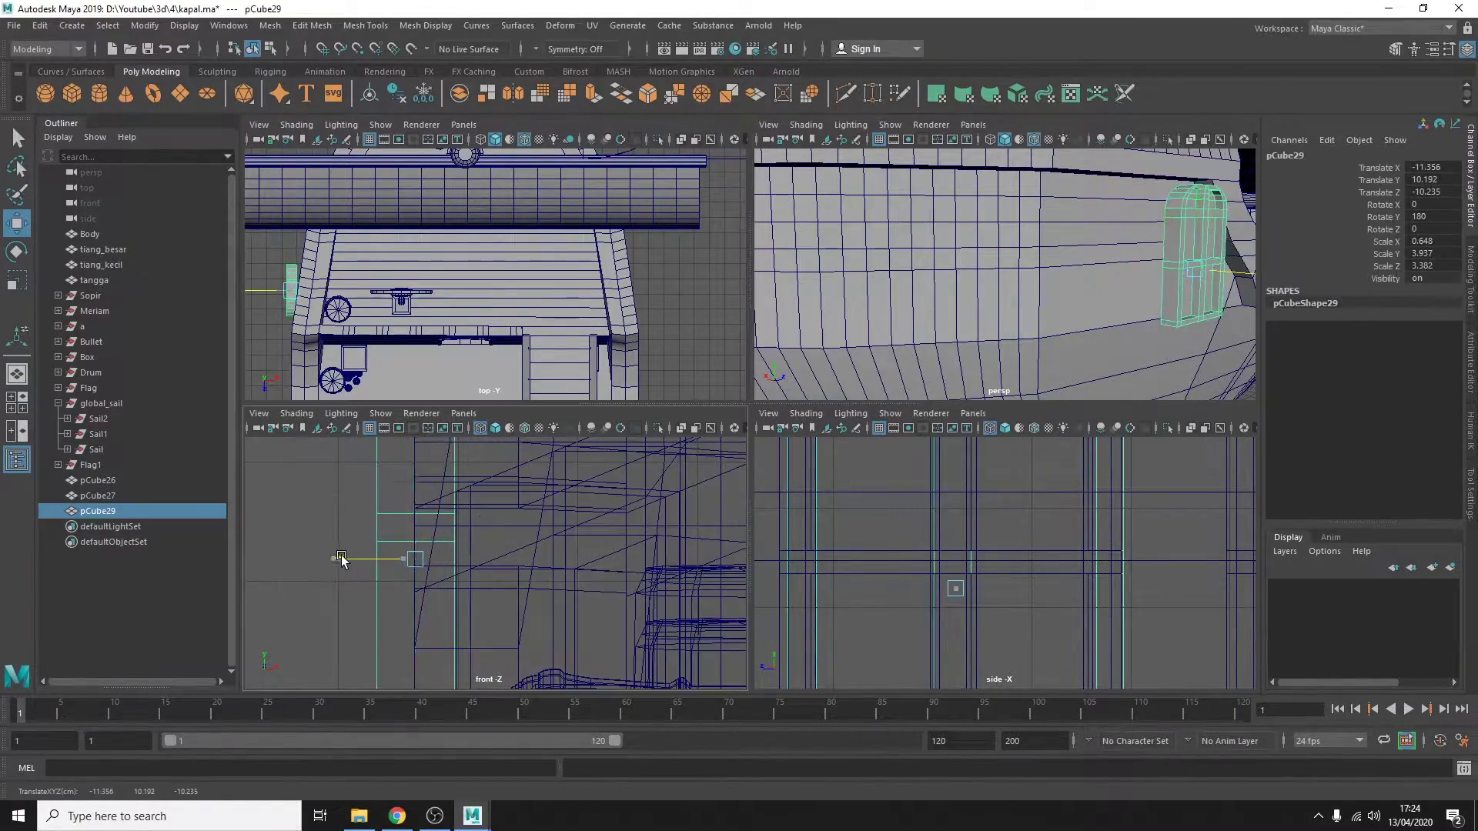
Delete the extra door copy and nudge the remaining door along the hull.
key("space")
key("f")
left_click_drag(720, 469, 747, 478)
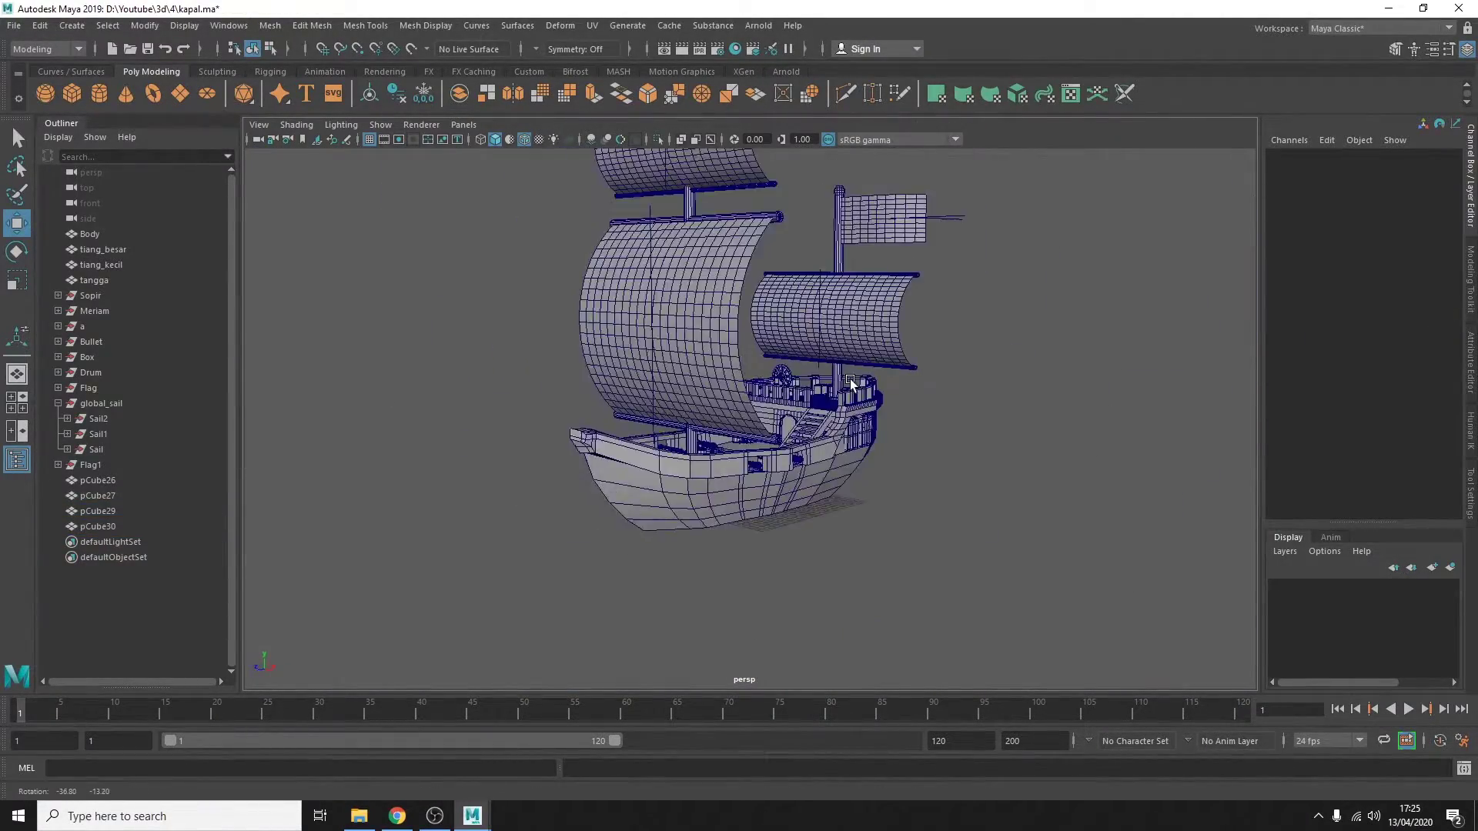
left_click_drag(851, 383, 677, 428, "alt")
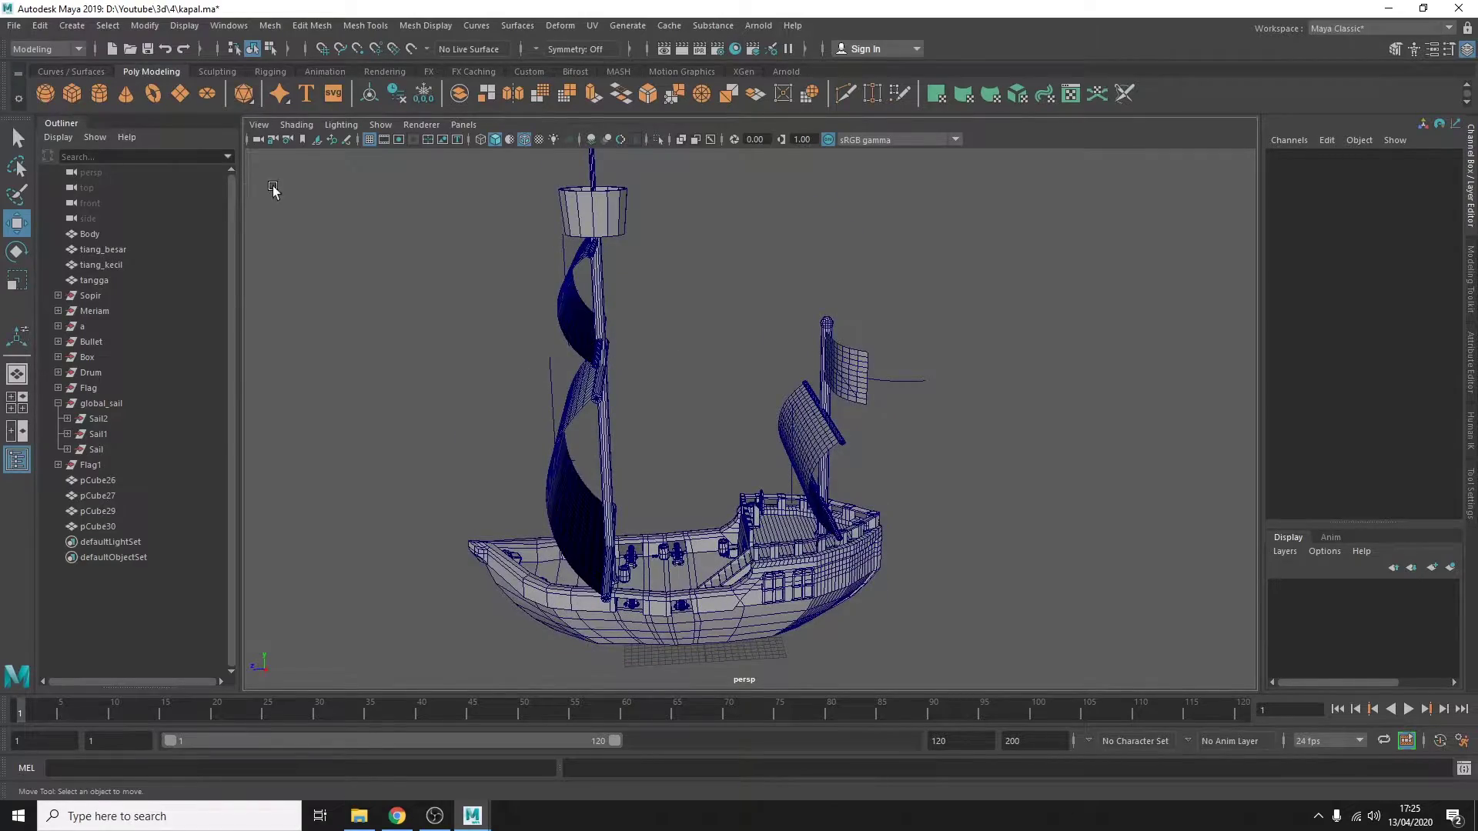
key("space")
Hide the Flag group and global_sail.
left_click_drag(97, 480, 108, 529)
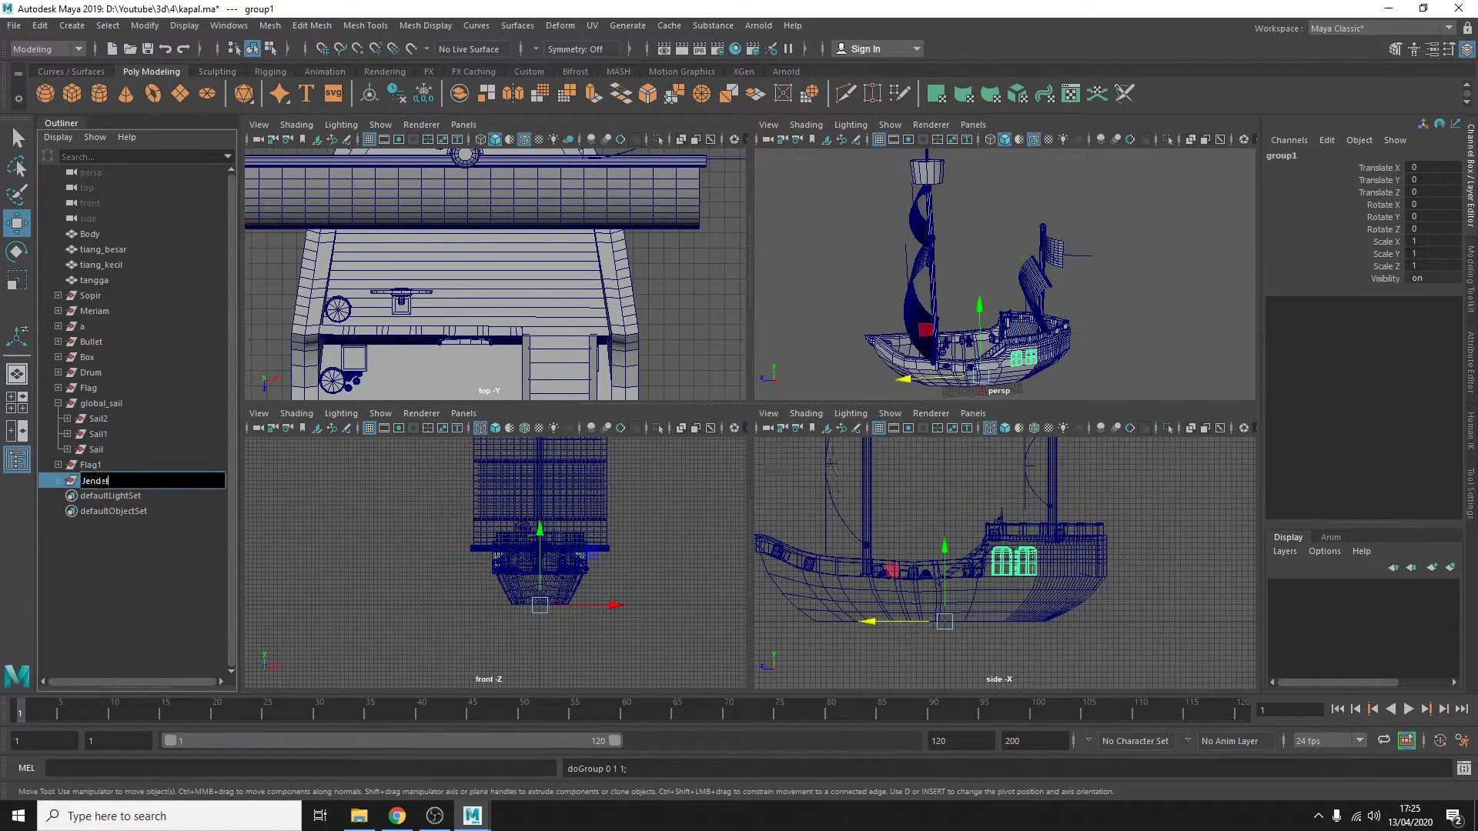
left_click(88, 388)
left_click(100, 403, "ctrl")
key("ctrl+h")
Group Flag1 into a group named global_flag and hide it.
scroll(789, 512, "up", 5)
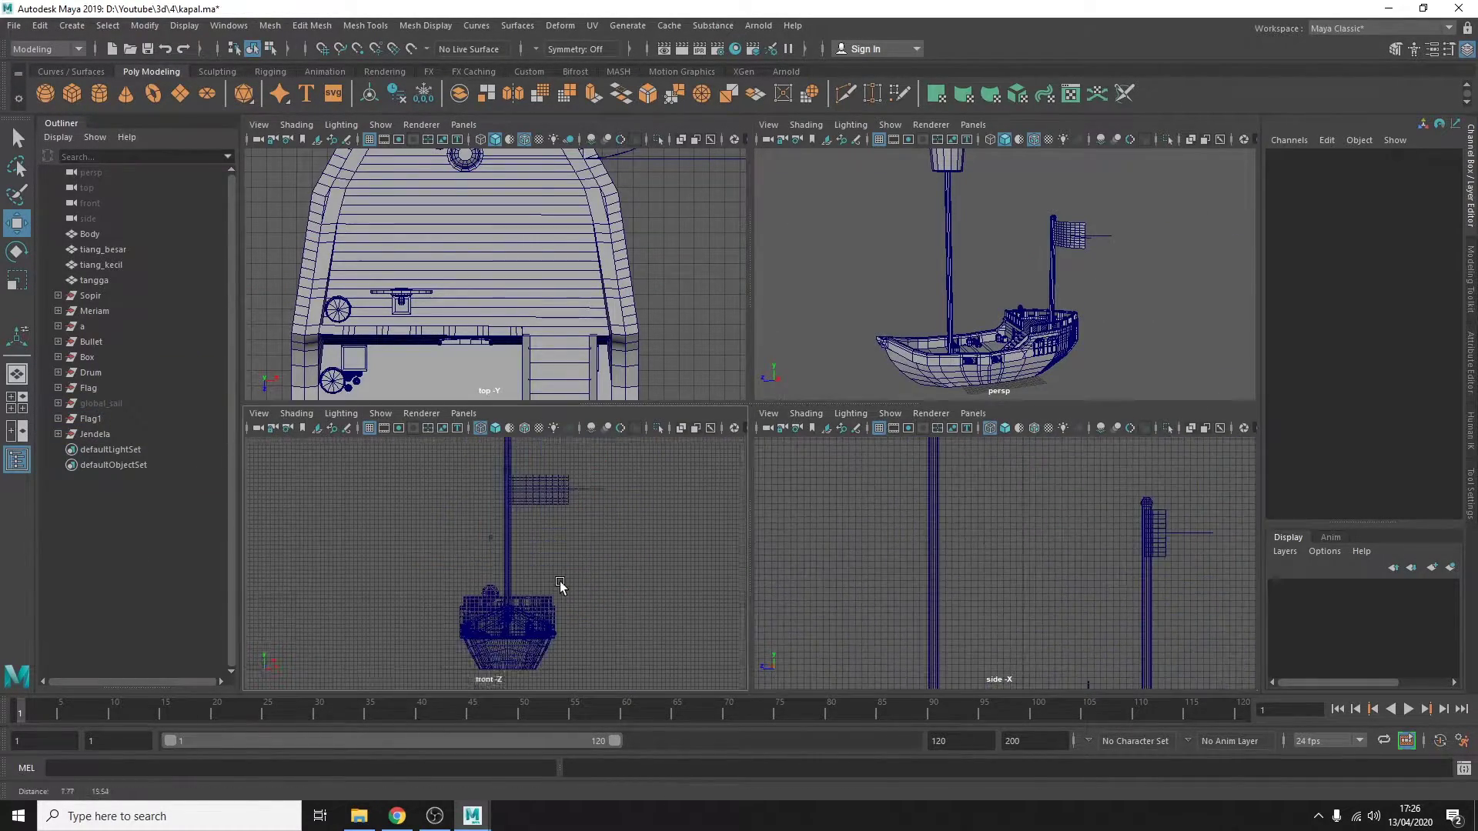
left_click(93, 419)
key("ctrl+g")
type("global_flag")
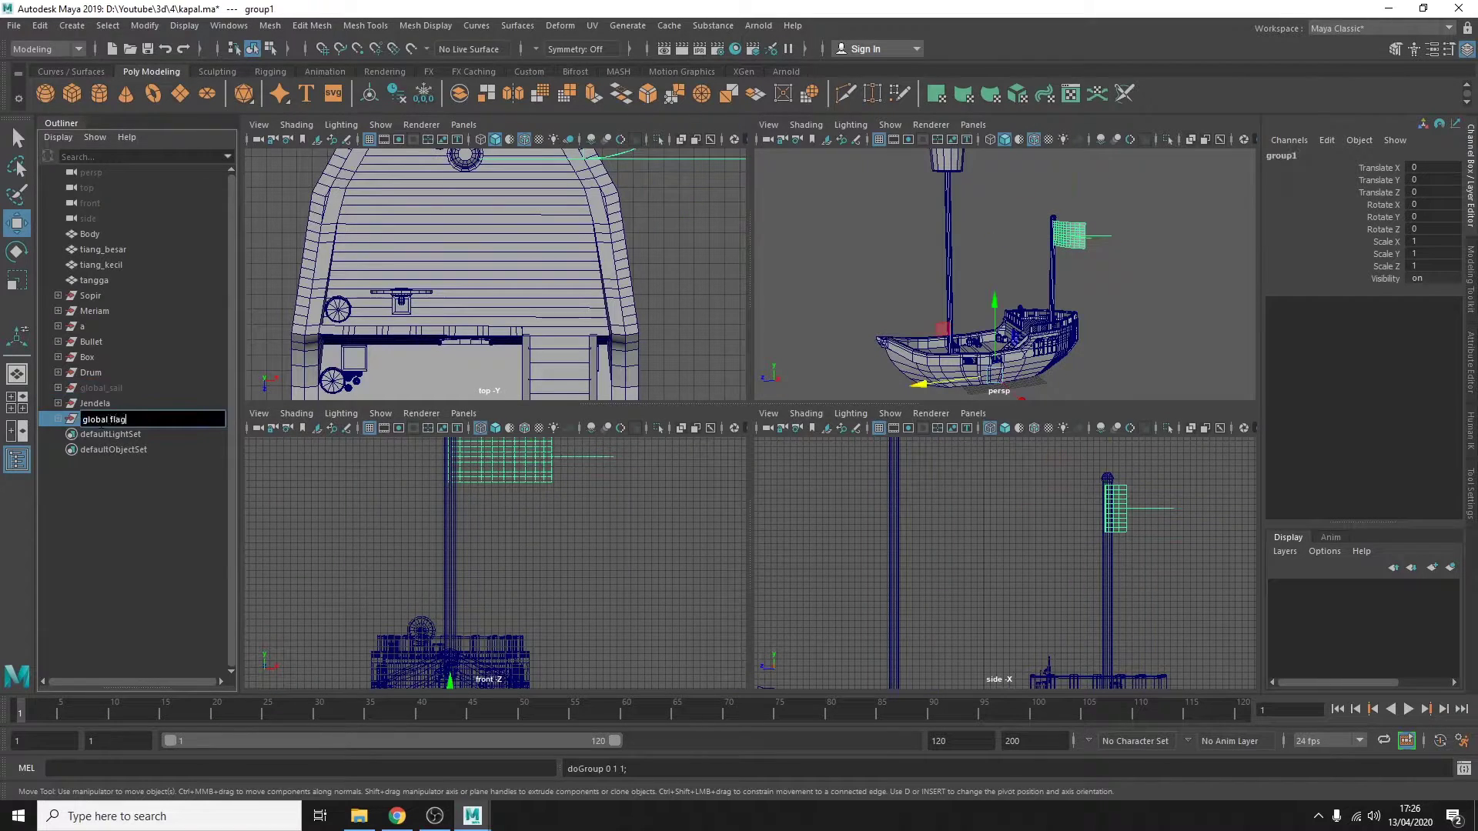
key("Return")
key("ctrl+h")
left_click_drag(963, 307, 995, 308, "alt")
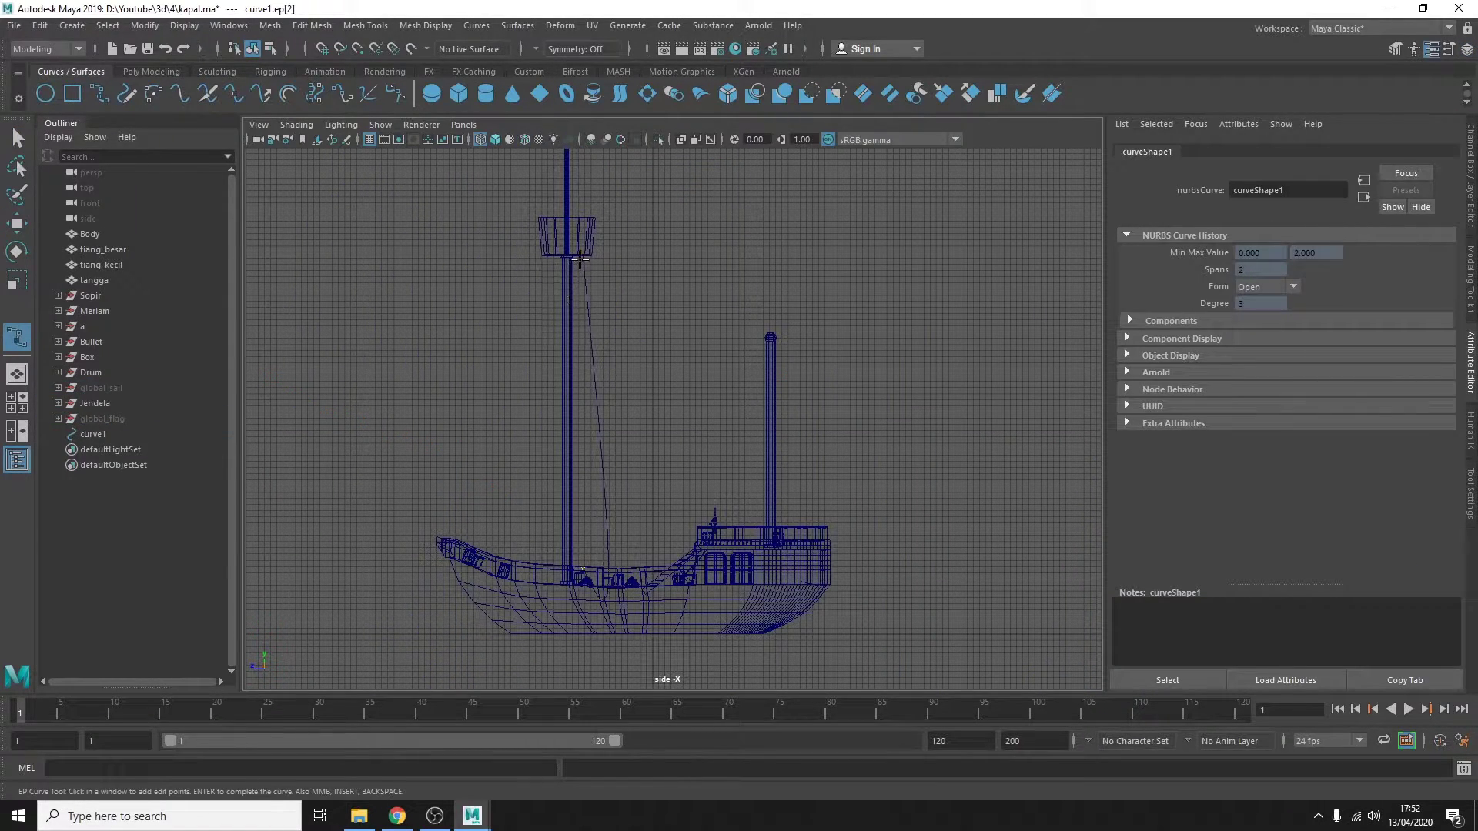
Draw four rope curves from the main mast top down to the deck.
left_click(72, 25)
left_click(305, 154)
left_click(584, 258)
left_click(601, 570)
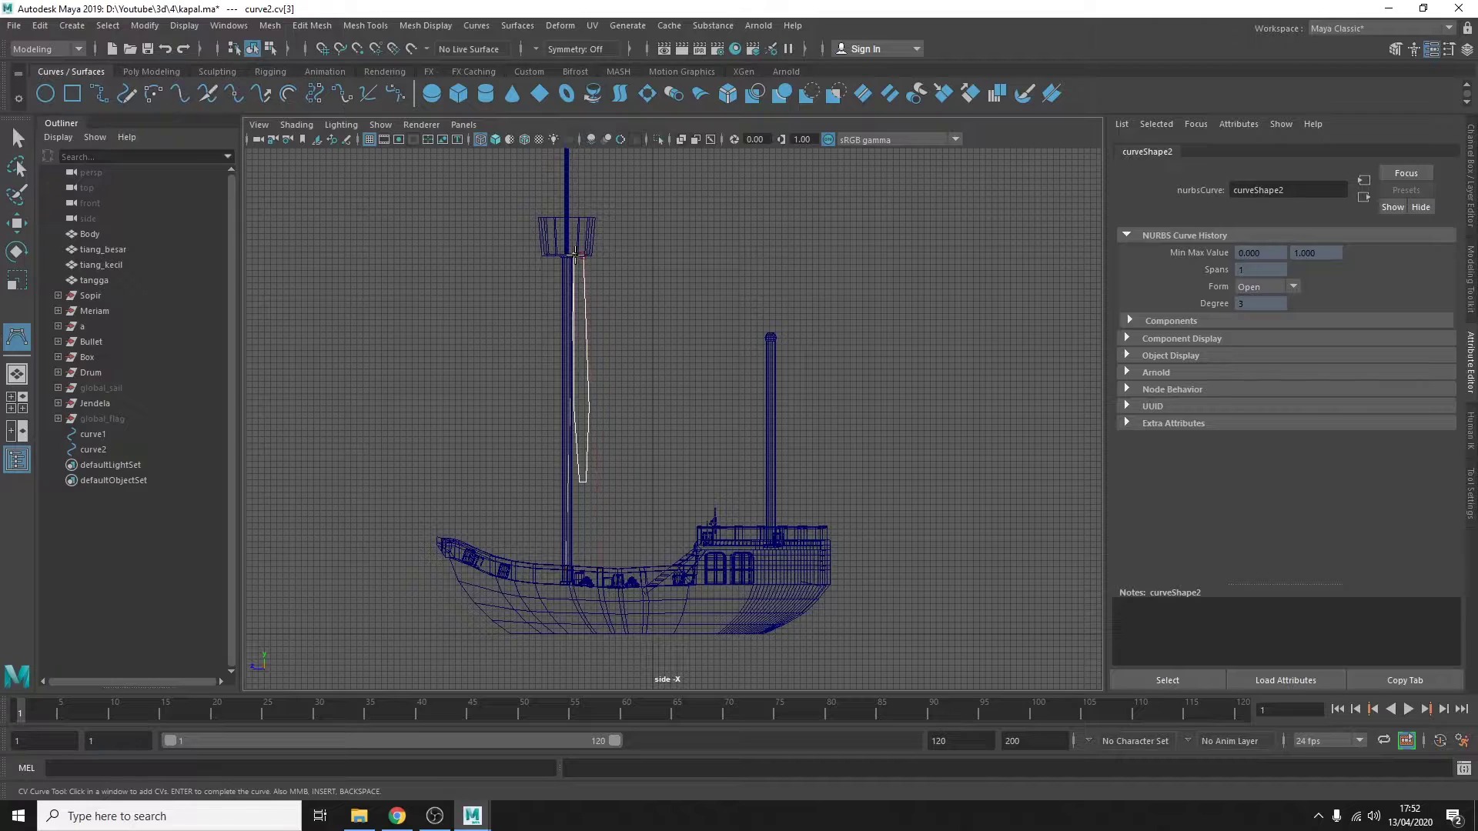
left_click(314, 94)
left_click(562, 251)
left_click(604, 569)
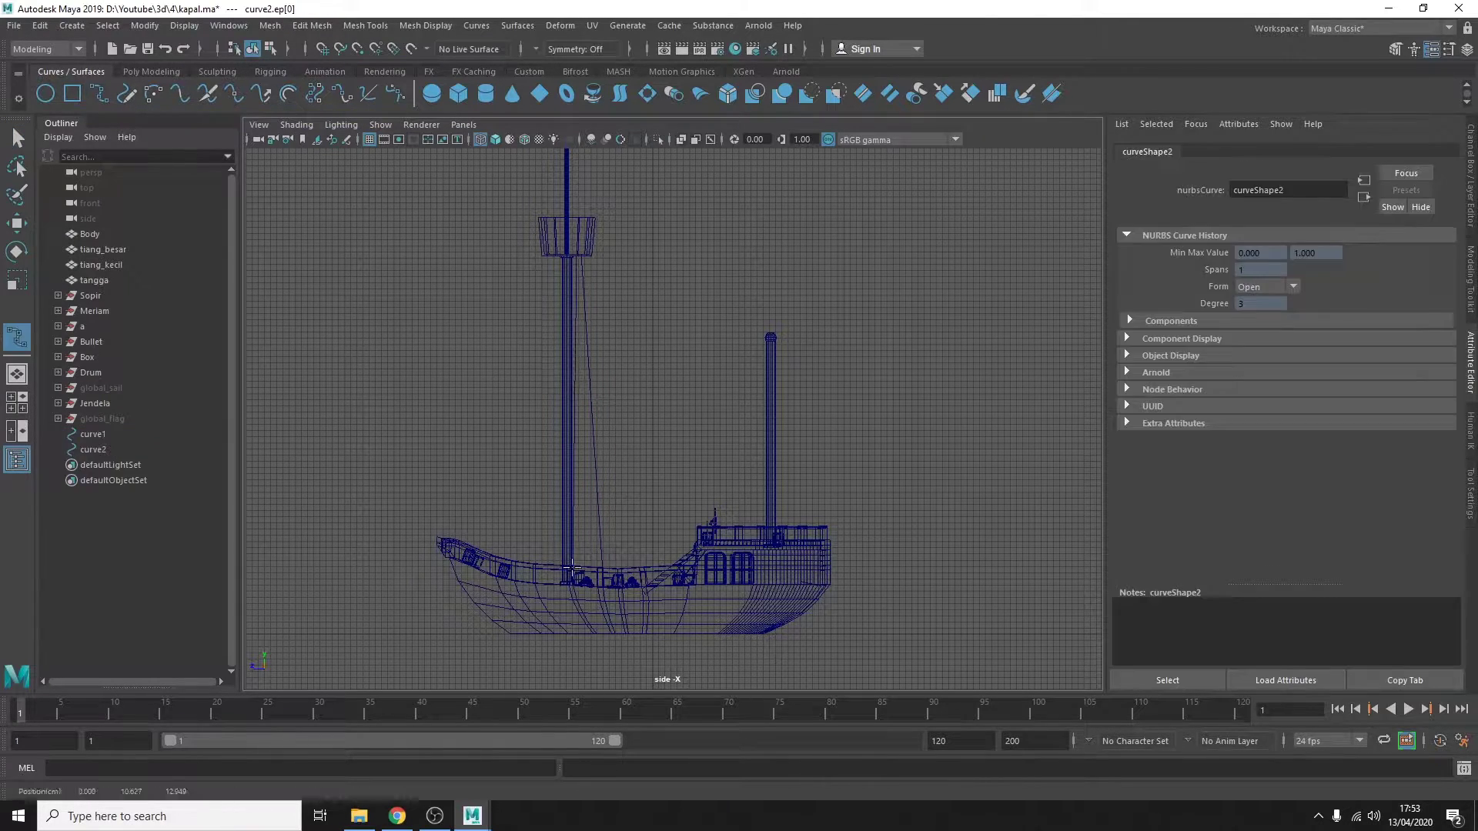
left_click(497, 472)
key("space")
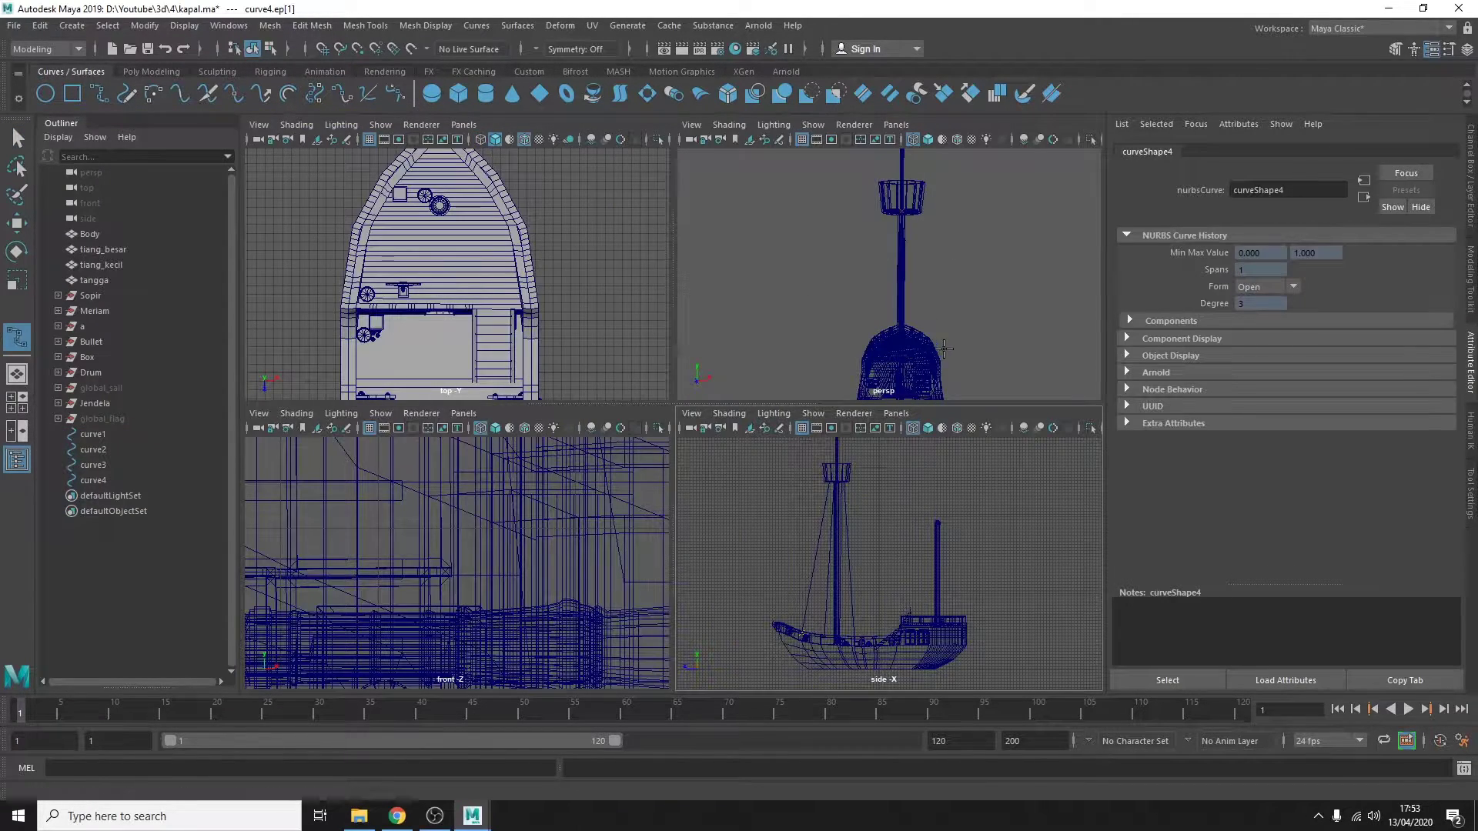
Group the four rope curves together and frame them.
key("space")
left_click_drag(93, 434, 93, 480)
key("ctrl+g")
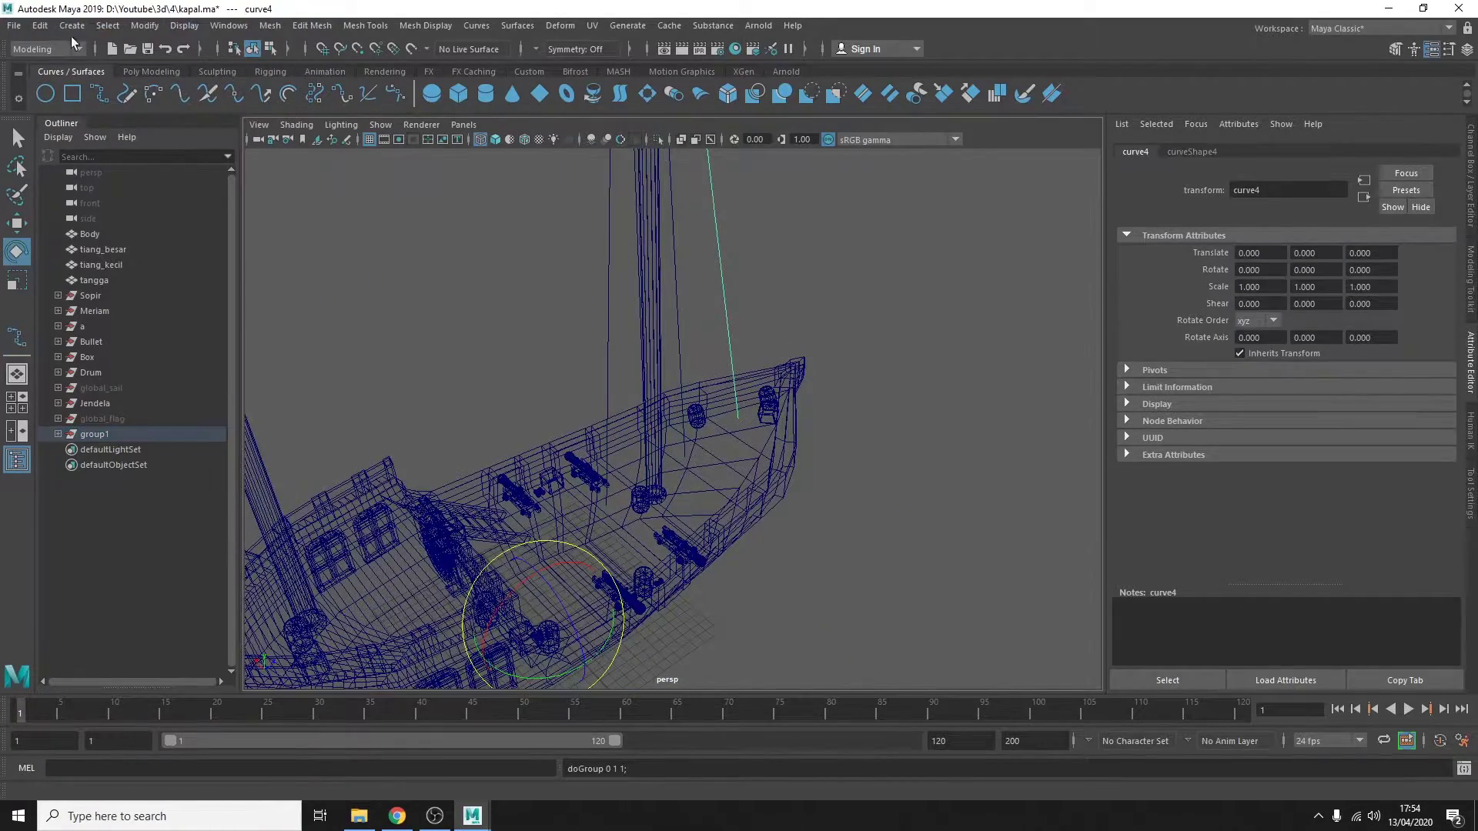
left_click(71, 25)
key("f")
mouse_move(846, 296)
left_mouse_down("alt")
mouse_move(729, 274)
mouse_move(314, 485)
left_mouse_up("alt")
key("Up")
Tilt, shift and stretch the rope group to follow the mast.
left_click(108, 25)
left_click_drag(461, 385, 850, 284, "alt")
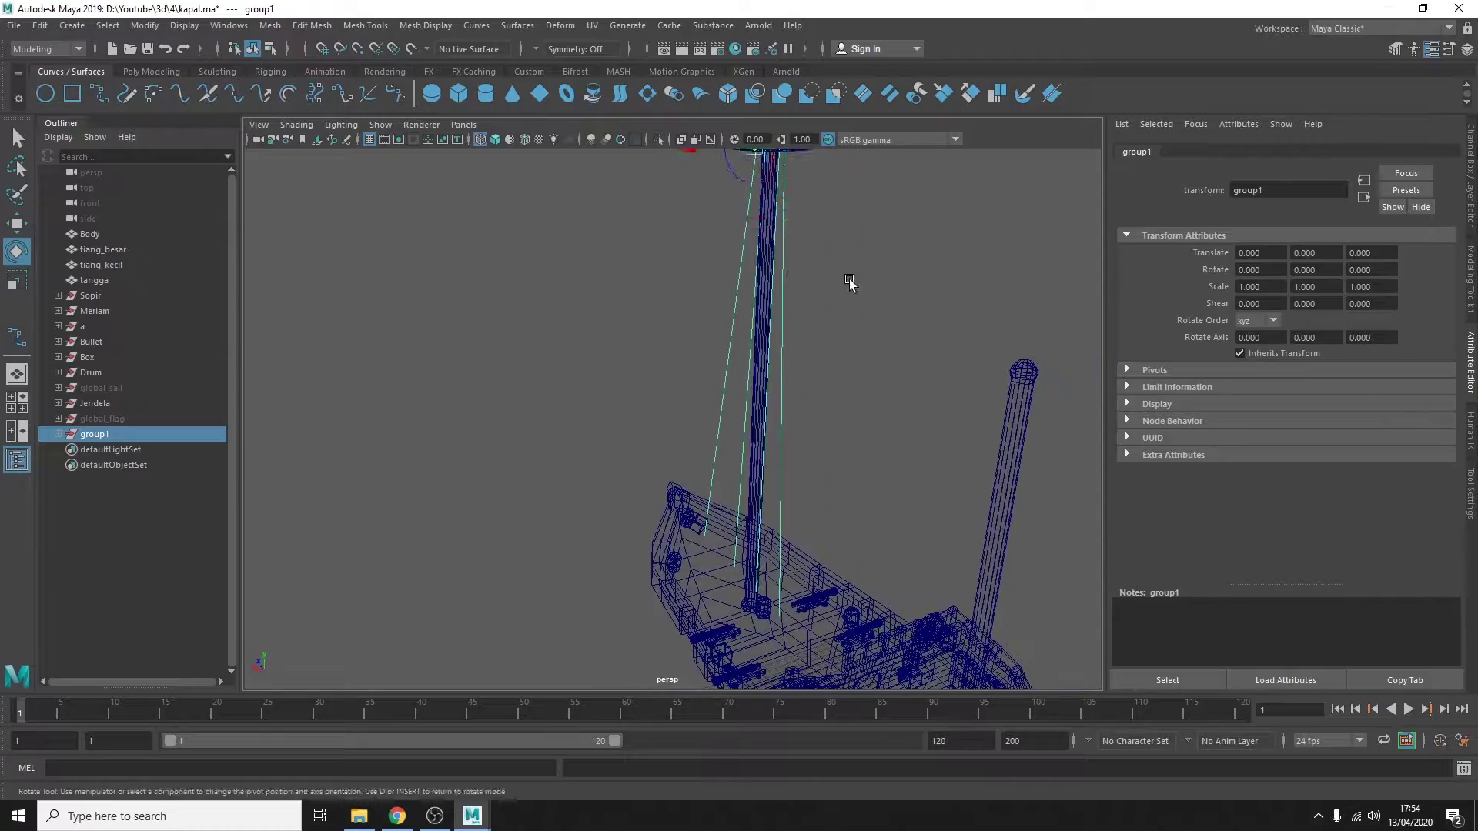
scroll(713, 202, "up", 5)
mouse_move(518, 369)
left_mouse_down("alt")
mouse_move(926, 482)
mouse_move(713, 343)
left_mouse_up("alt")
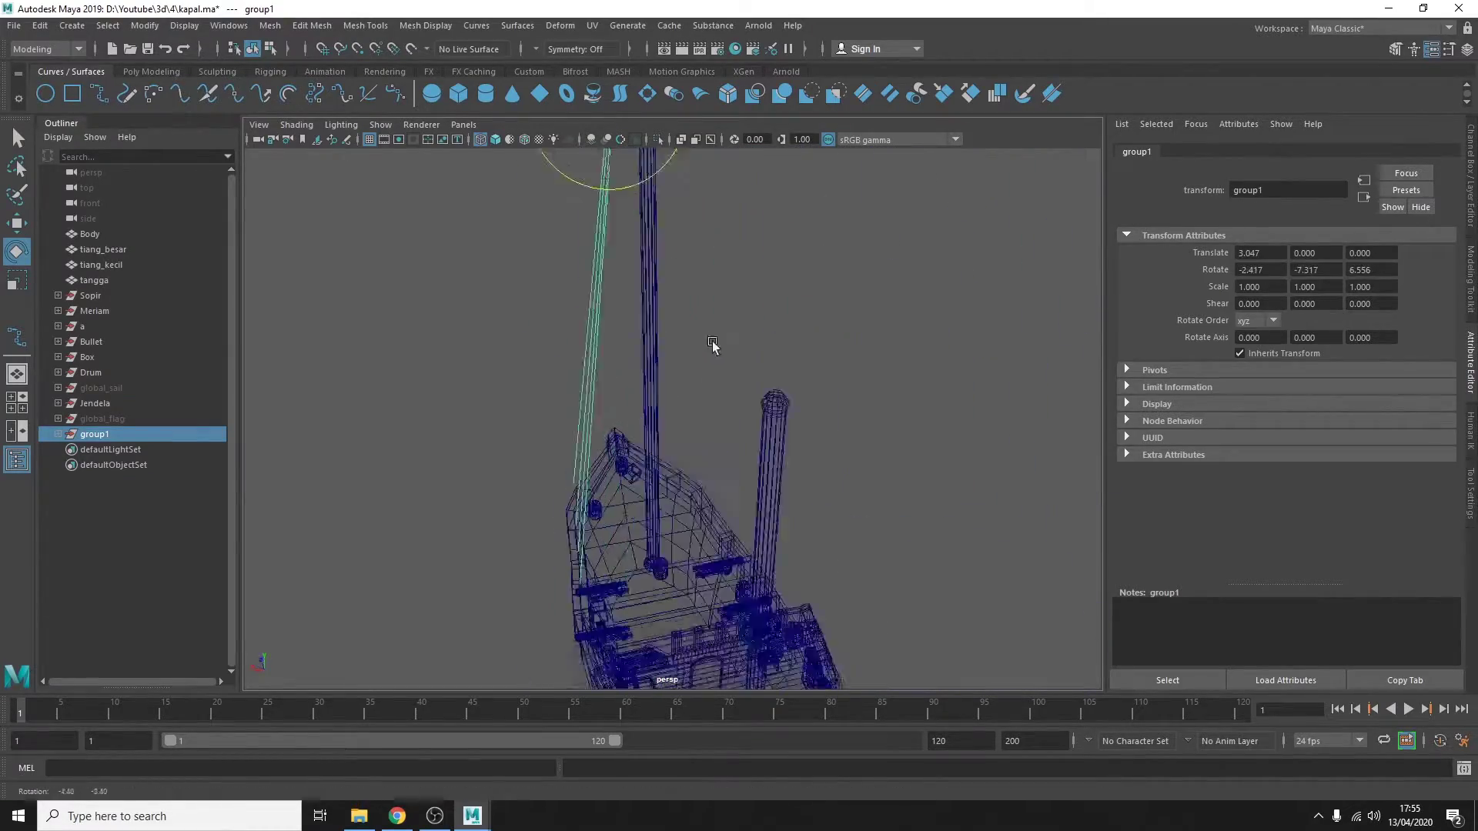
left_click_drag(885, 254, 901, 284)
scroll(900, 283, "down", 3)
scroll(770, 246, "down", 3)
key("r")
left_click_drag(628, 199, 627, 185)
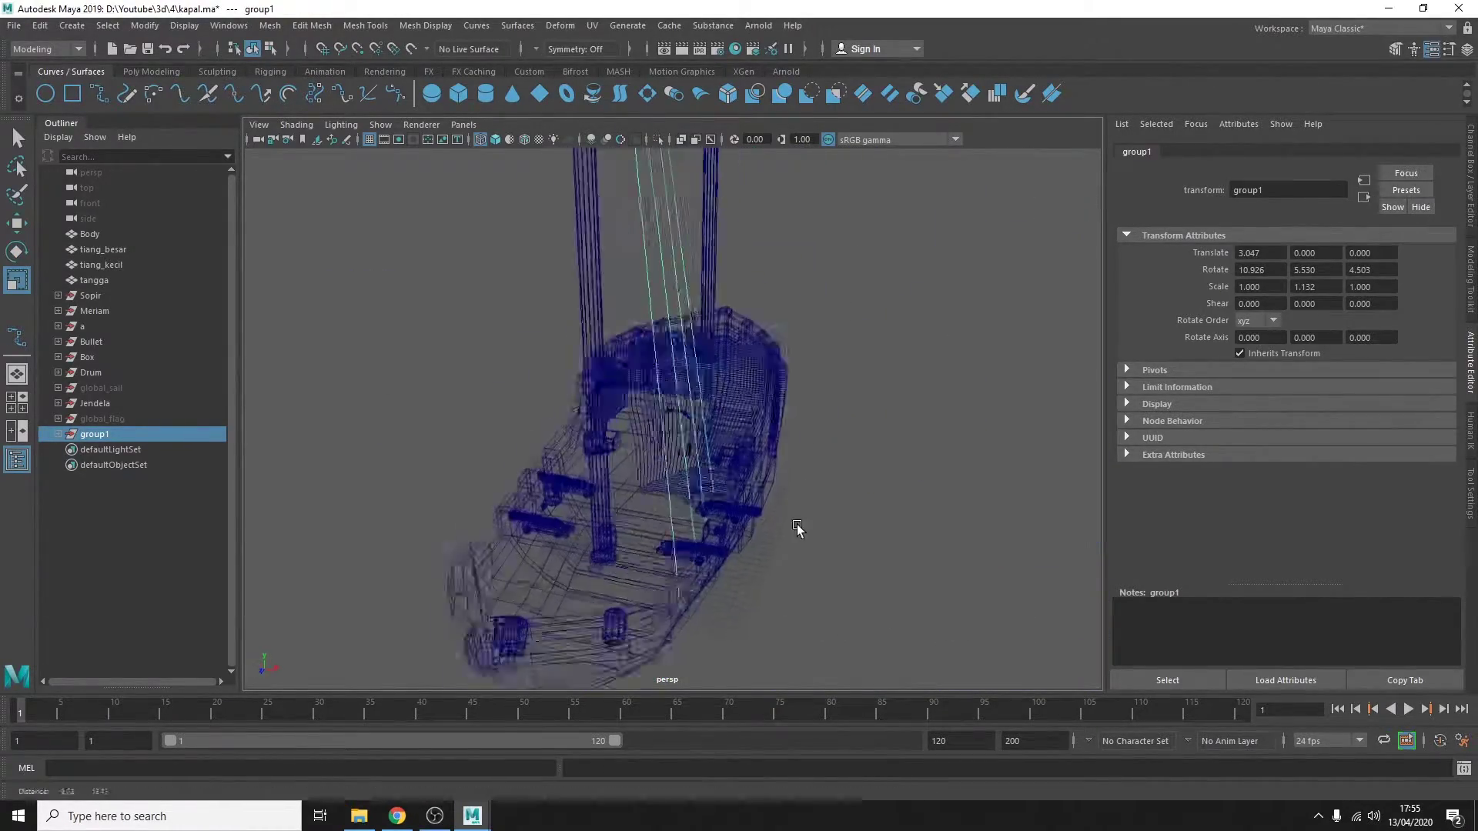
Rotate and shorten the first rope so it meets the mast top.
left_click_drag(671, 514, 689, 277, "alt")
key("e")
left_click_drag(689, 277, 692, 273)
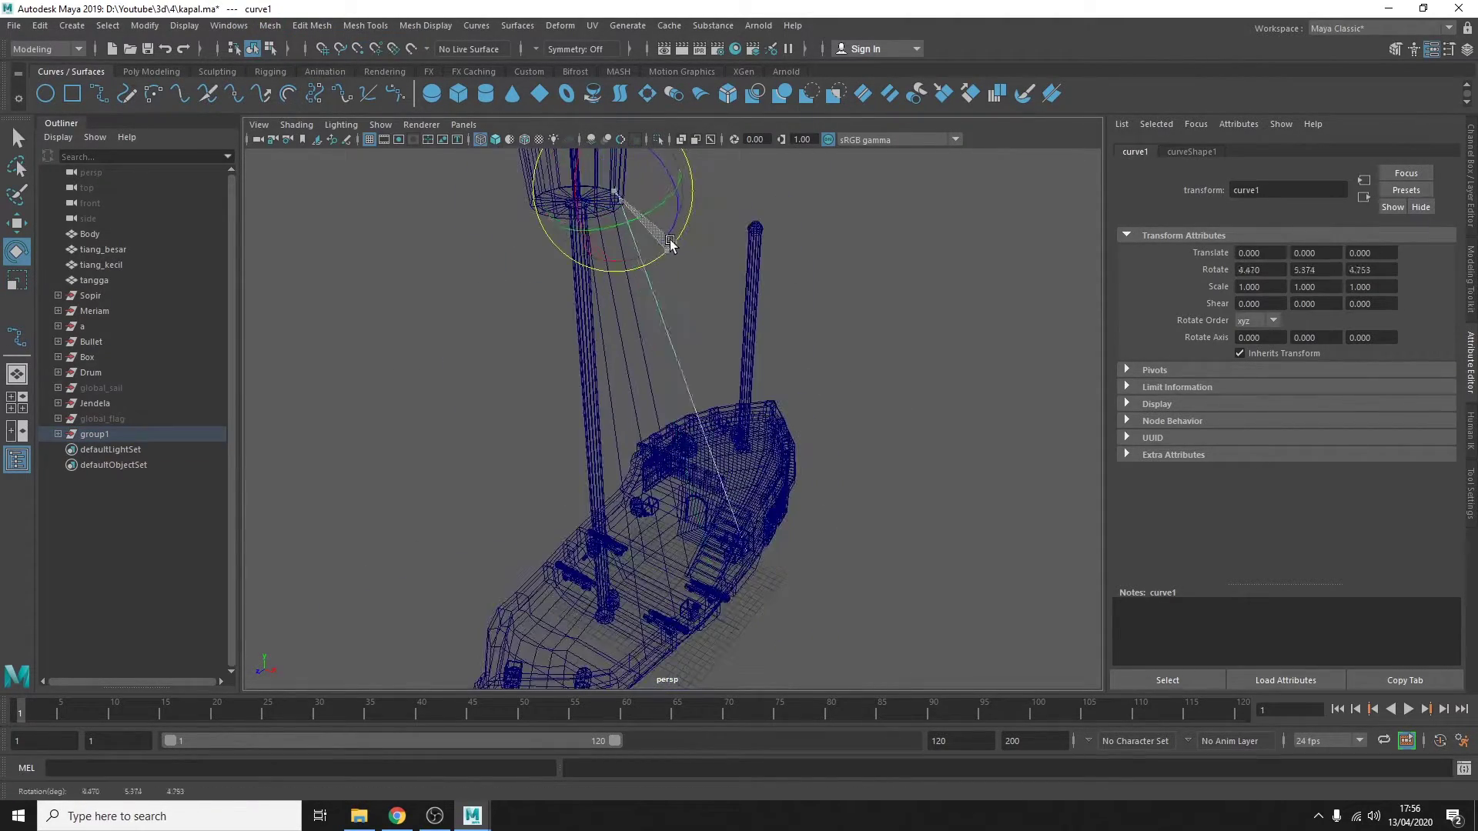
left_click_drag(671, 245, 661, 207)
left_click_drag(736, 436, 647, 239, "alt")
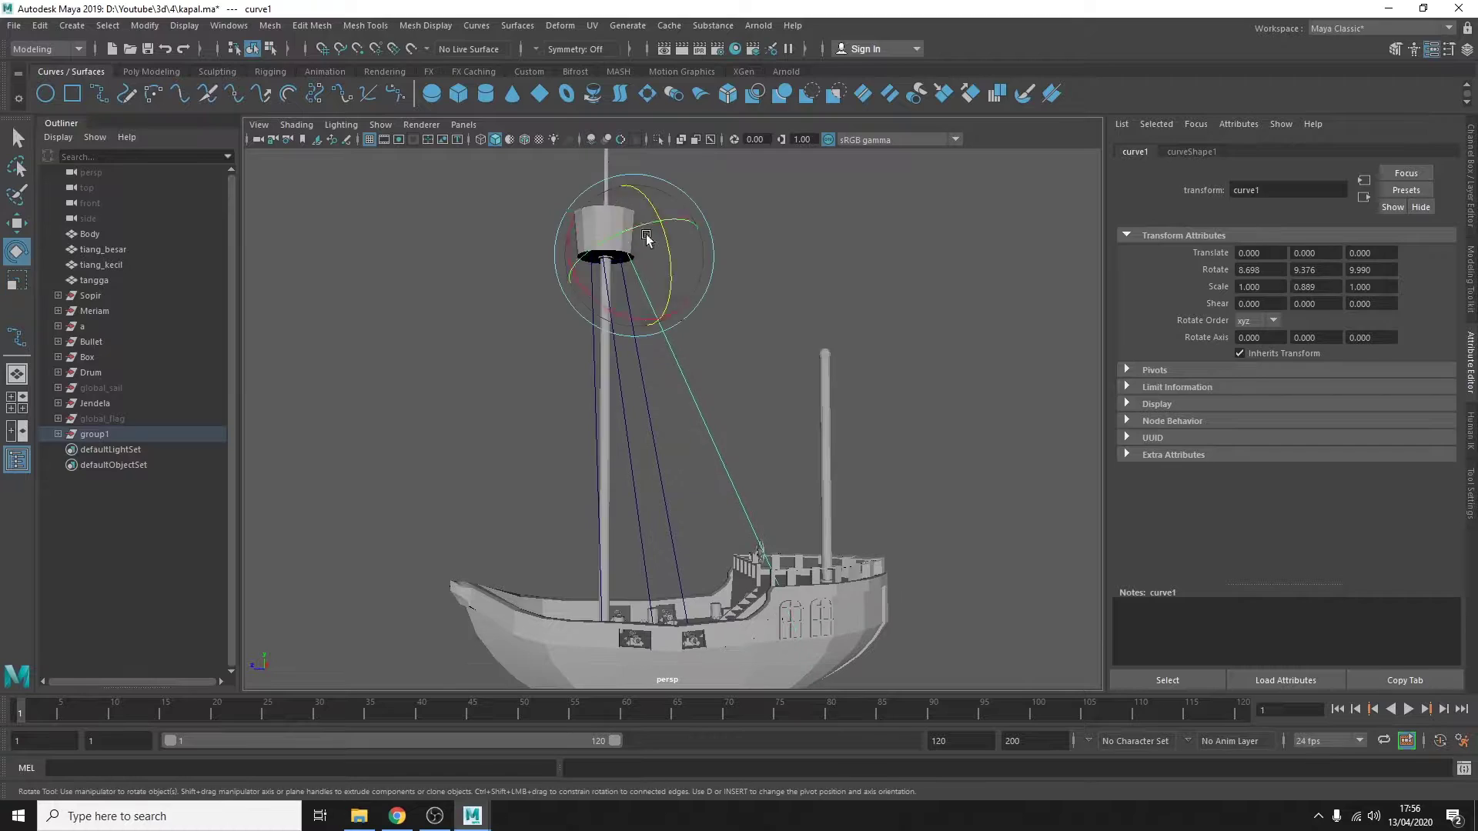
right_click_drag(635, 265, 779, 568, "alt")
mouse_move(779, 567)
left_mouse_down("alt")
mouse_move(675, 199)
mouse_move(686, 319)
left_mouse_up("alt")
key("e")
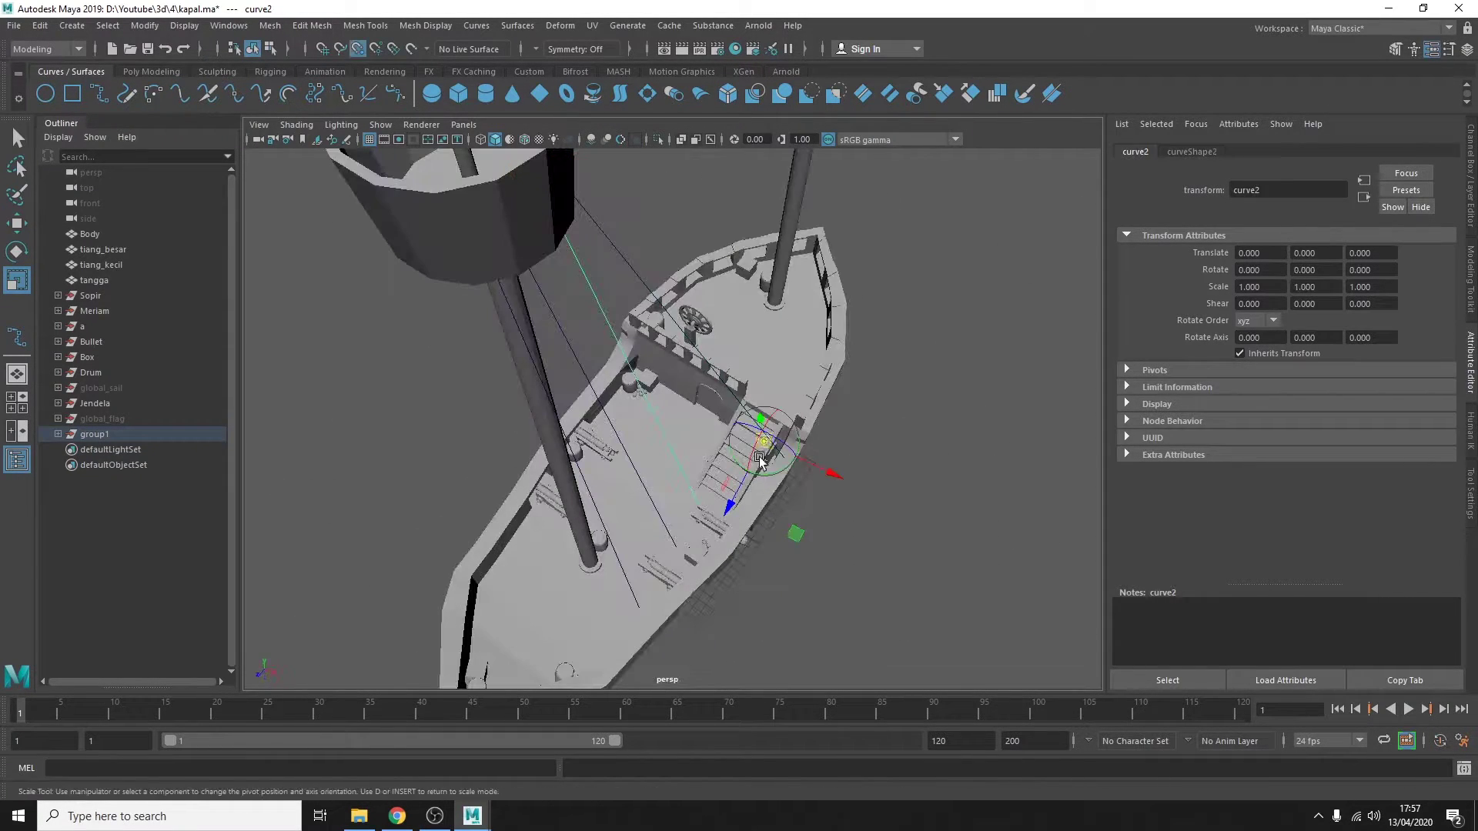
Adjust the length and angle of the remaining ropes at the mast top.
left_click_drag(590, 216, 899, 561, "alt")
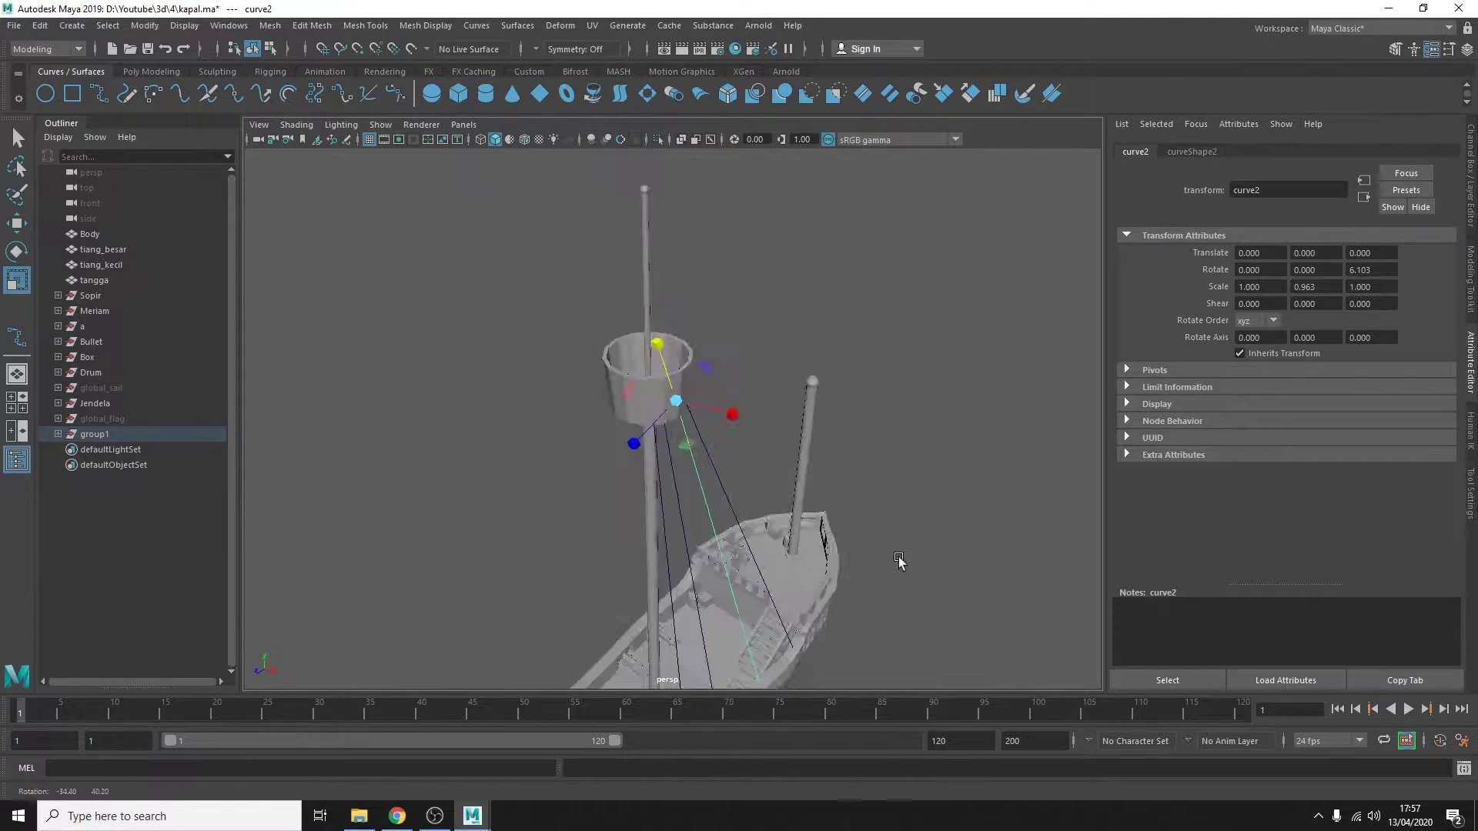
left_click_drag(592, 173, 652, 344, "alt")
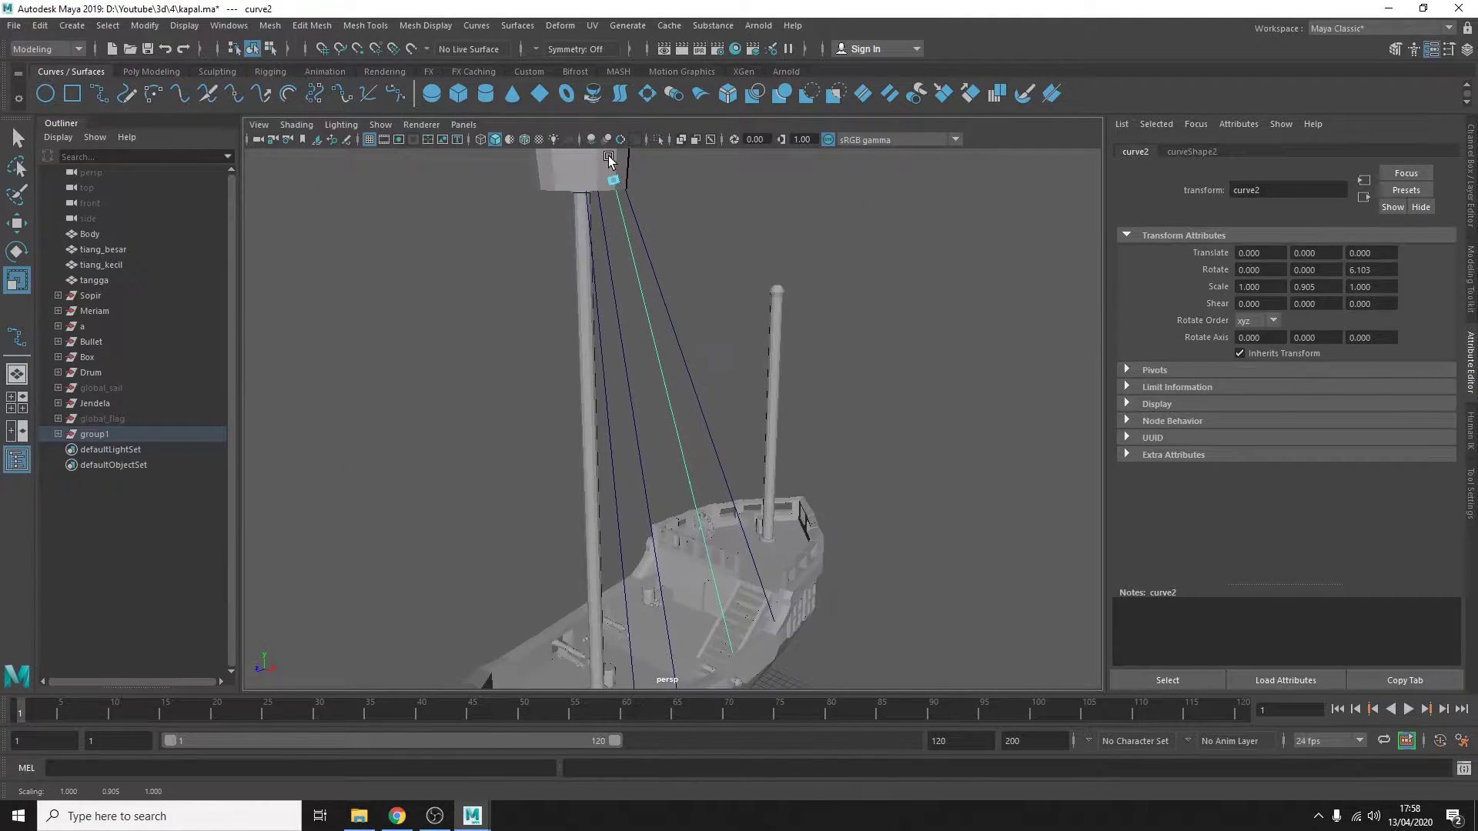
mouse_move(608, 160)
left_mouse_down("alt")
mouse_move(667, 560)
mouse_move(611, 449)
left_mouse_up("alt")
left_click(610, 449)
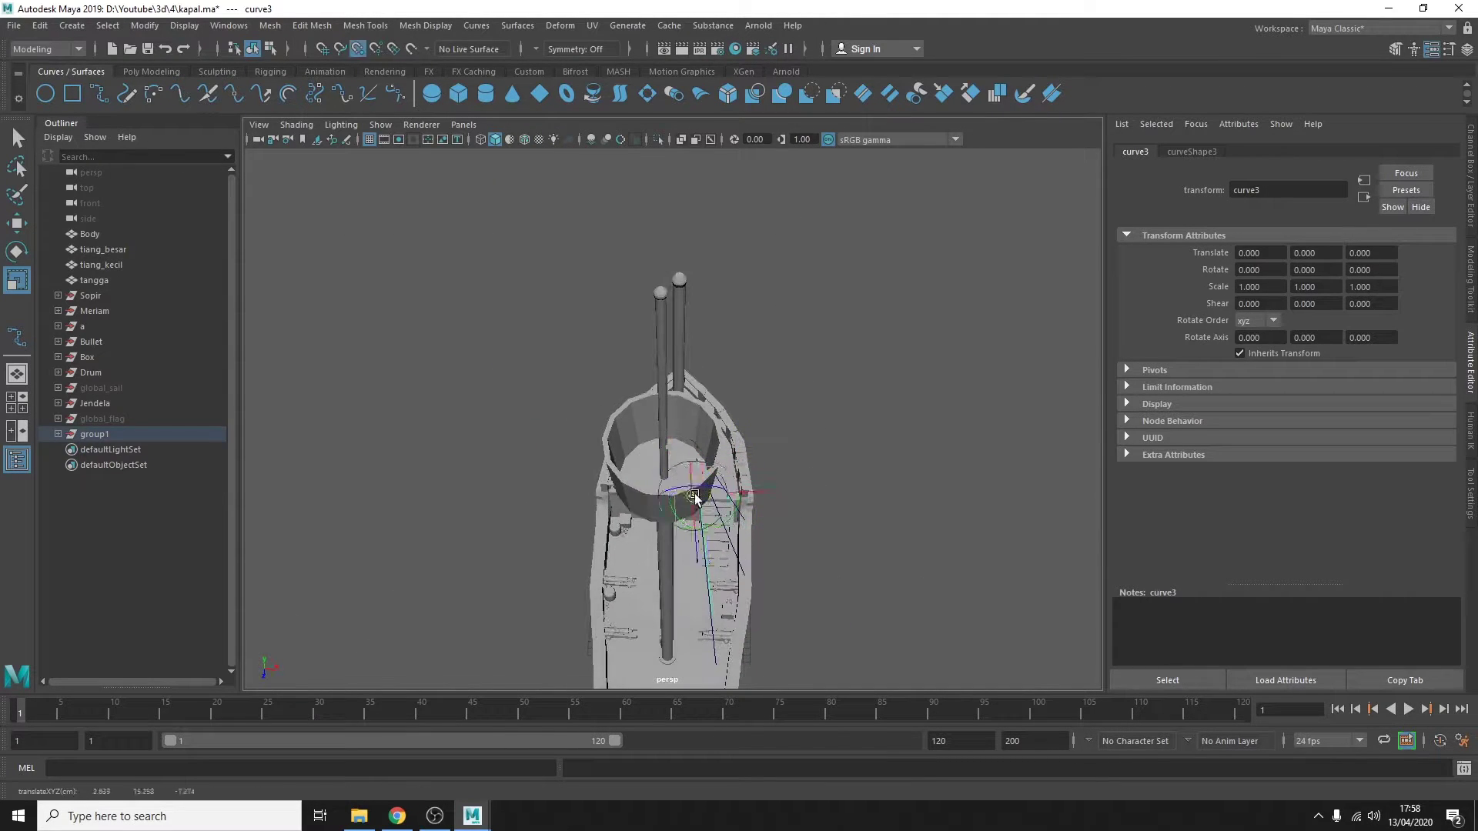
left_click_drag(907, 419, 862, 416, "alt")
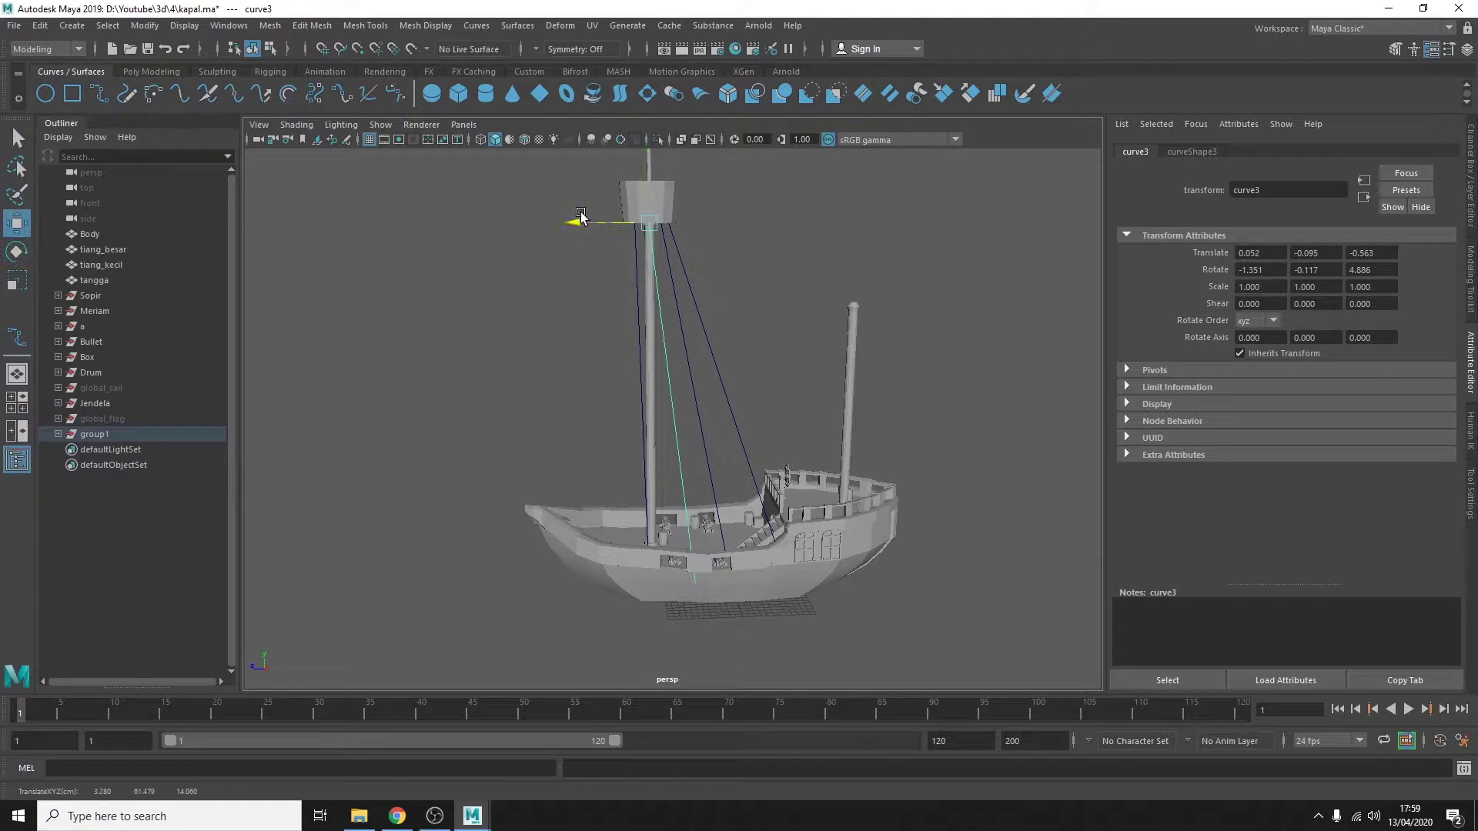
key("r")
left_click(766, 462)
left_click_drag(766, 462, 590, 289, "alt")
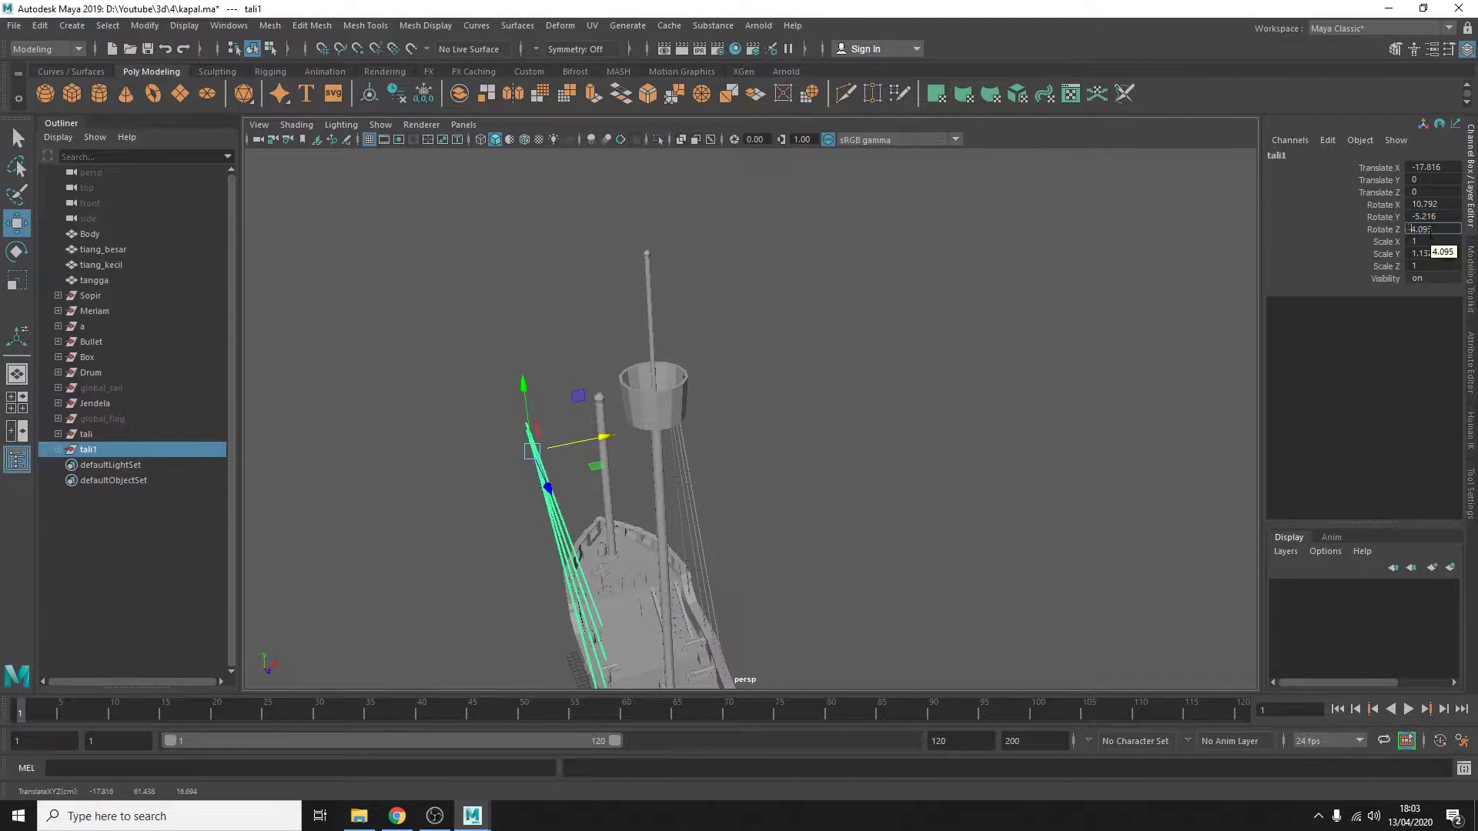
Rotate the copied rope group so the ropes angle up to the mast top.
mouse_move(770, 385)
left_mouse_down("alt")
mouse_move(891, 313)
mouse_move(1046, 578)
left_mouse_up("alt")
key("e")
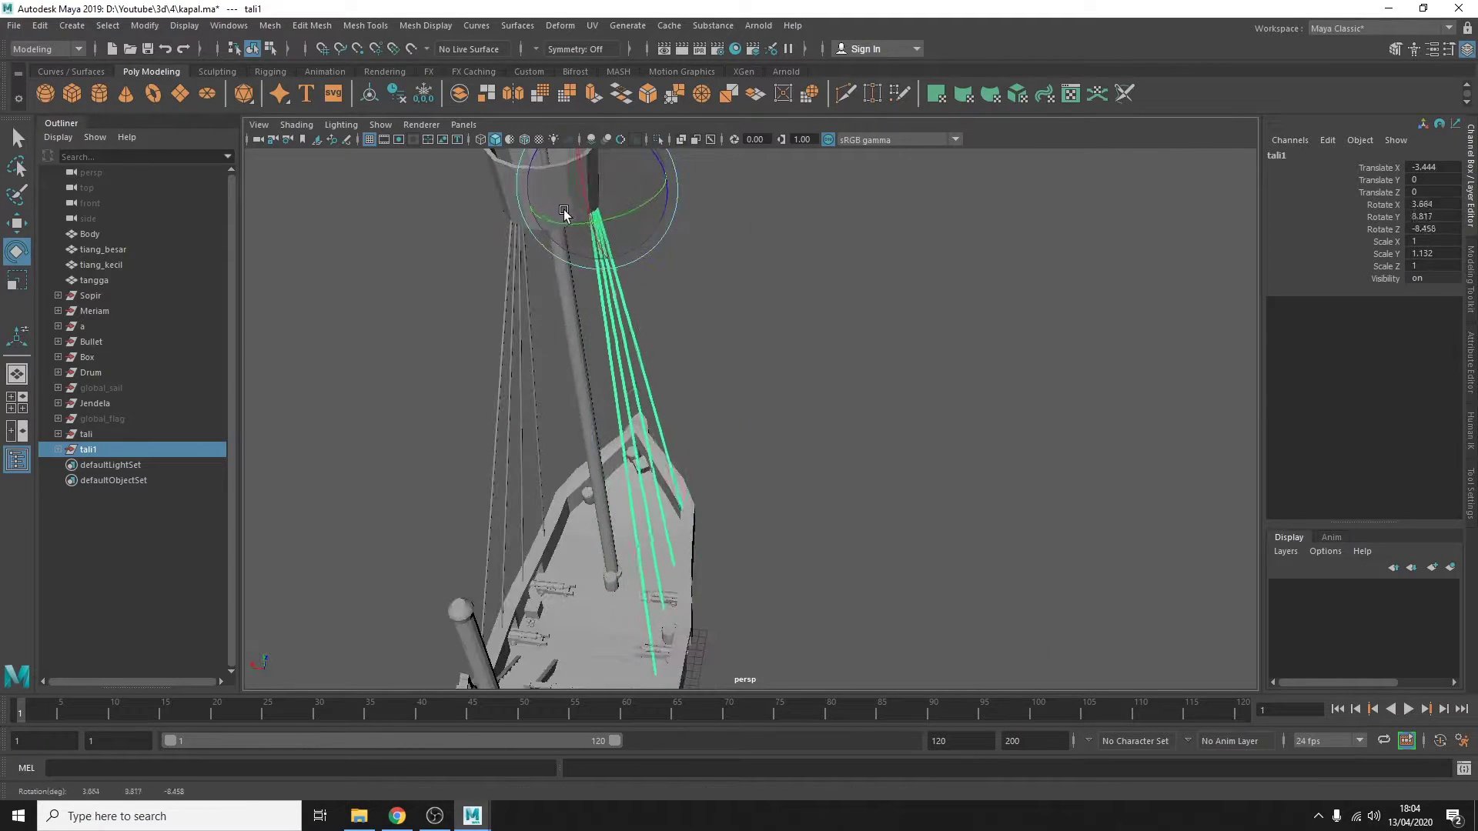
left_click_drag(792, 369, 850, 335, "alt")
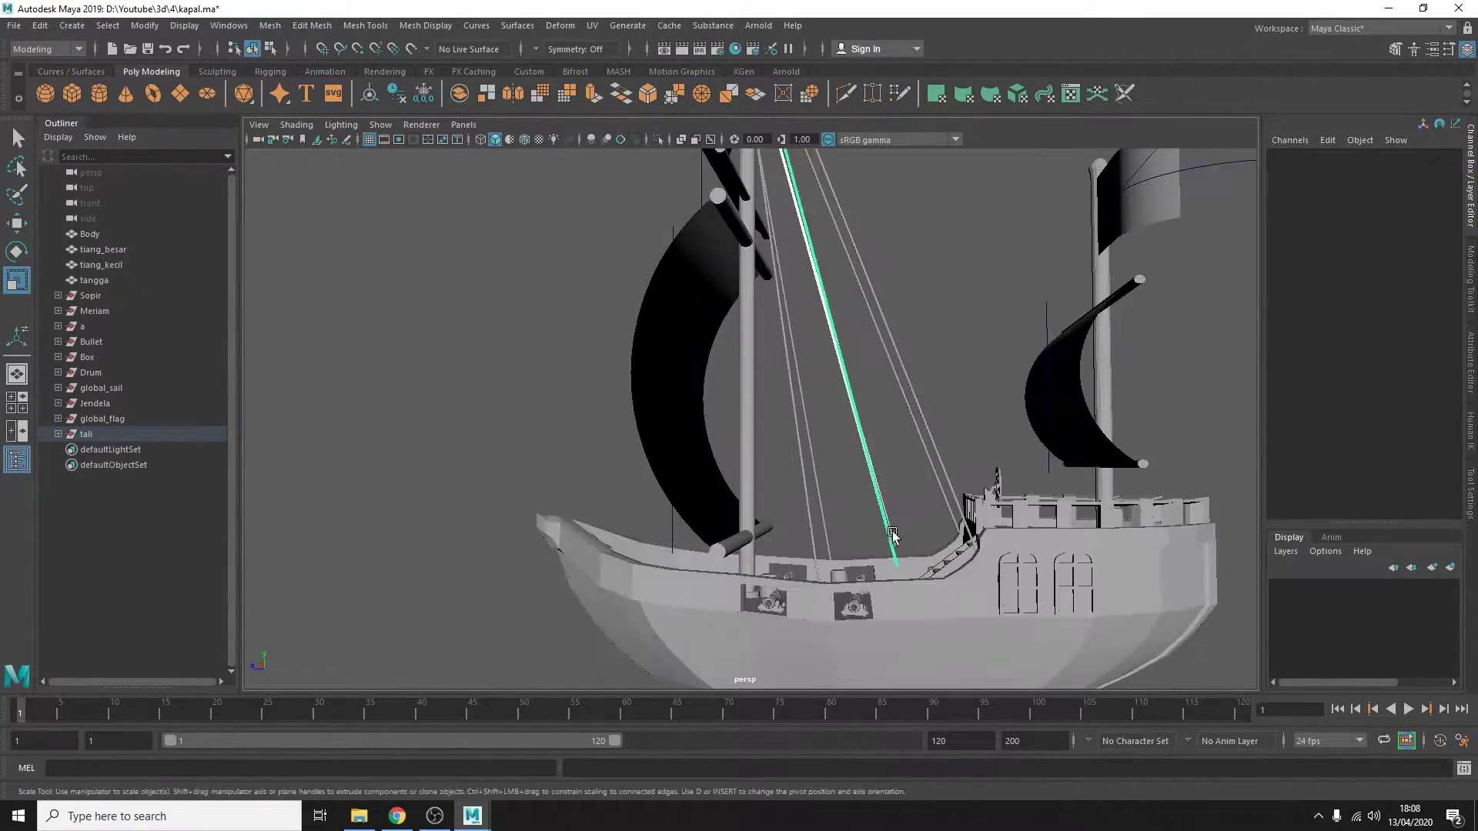
Tilt a rope tube slightly, then undo the change.
left_click_drag(893, 534, 709, 522, "alt")
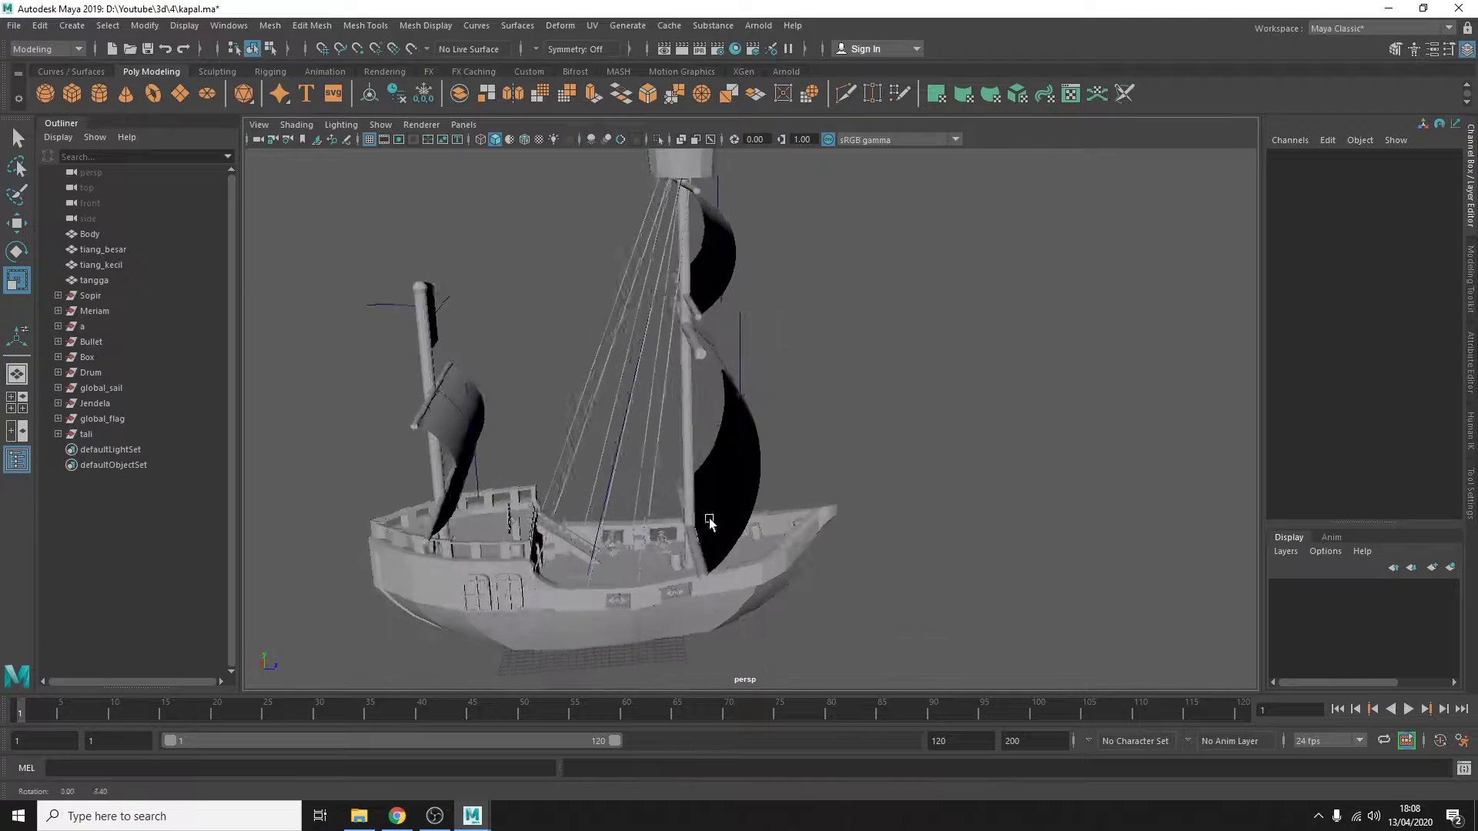
left_click_drag(1011, 558, 755, 492, "alt")
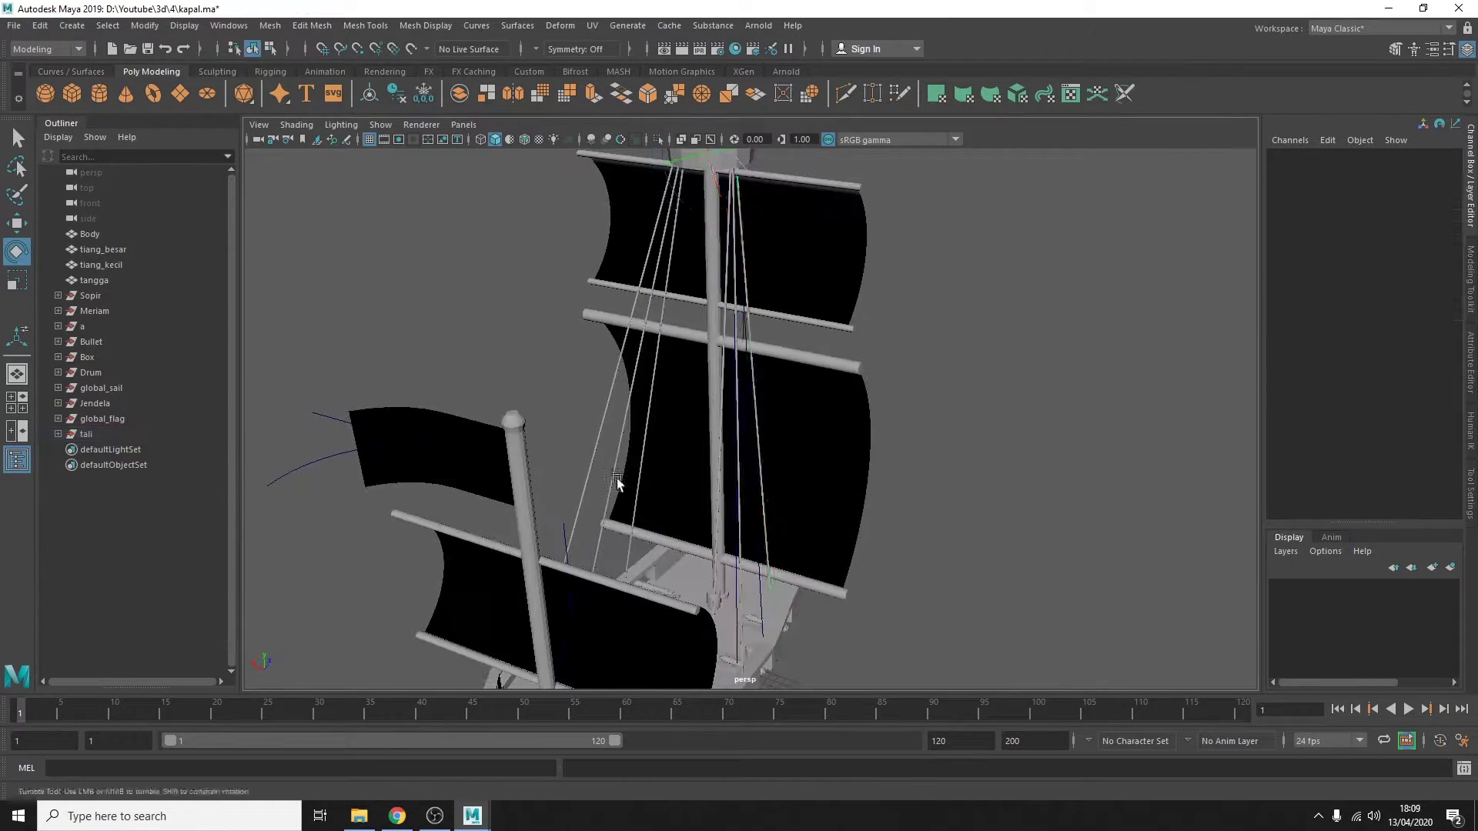
left_click_drag(1131, 454, 1138, 432)
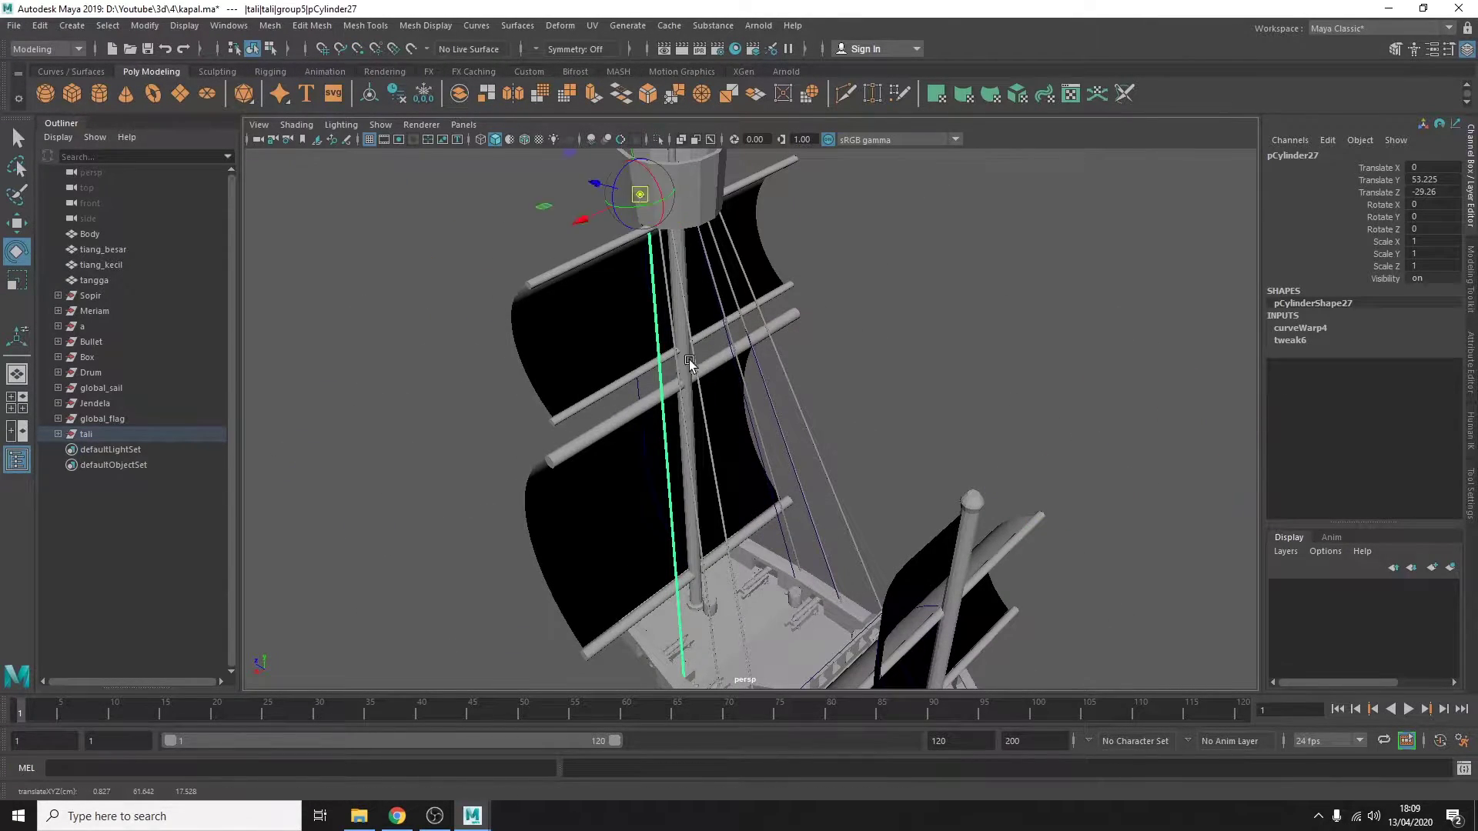
key("ctrl+z")
key("ctrl+z")
key("ctrl+z")
Expand the tali group in the Outliner and hide NURBS curves in the viewport.
left_click(58, 433)
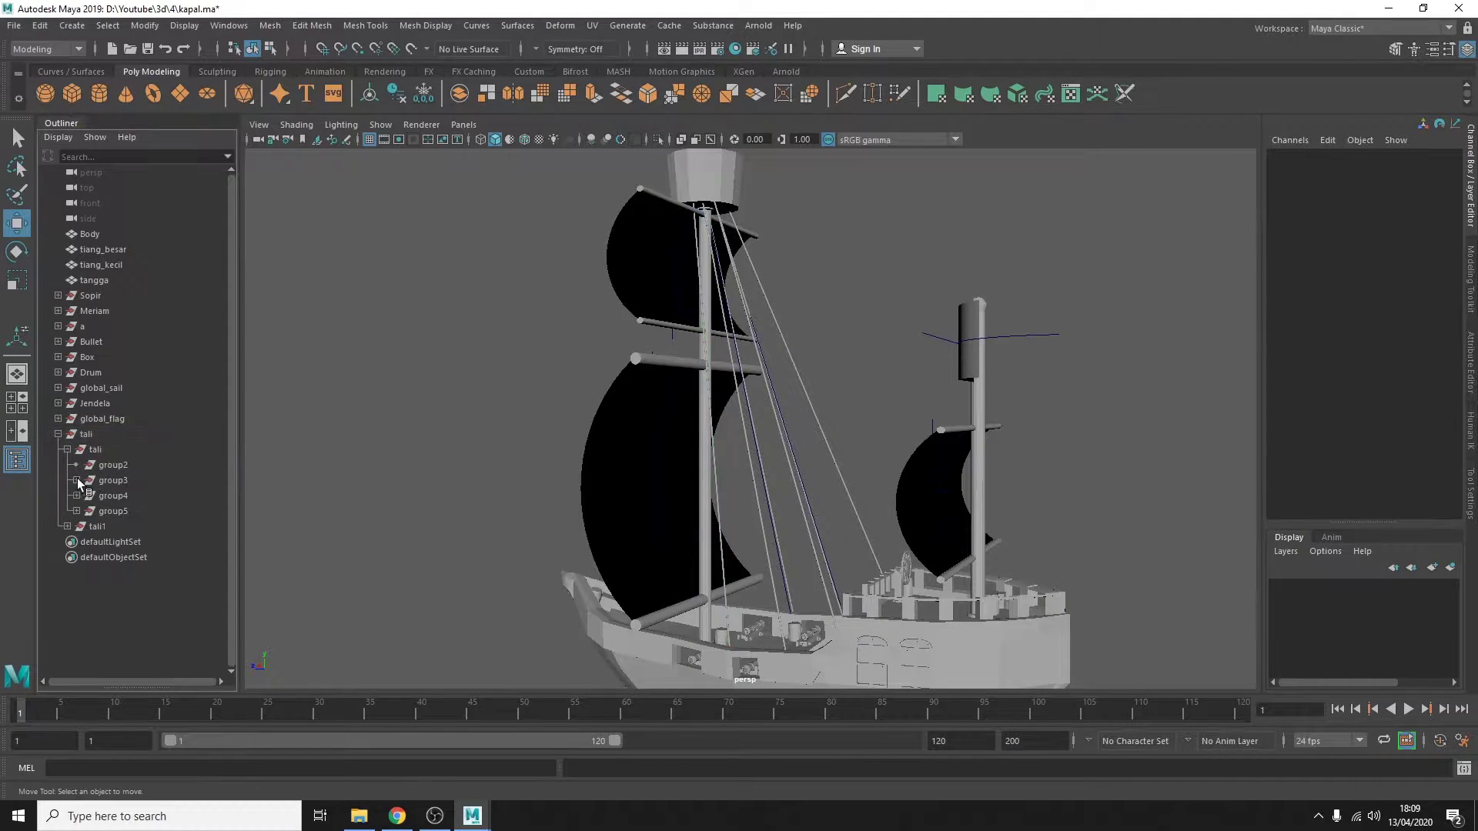
left_click(77, 481)
left_click(120, 495)
left_click_drag(751, 452, 650, 422, "alt")
left_click(380, 123)
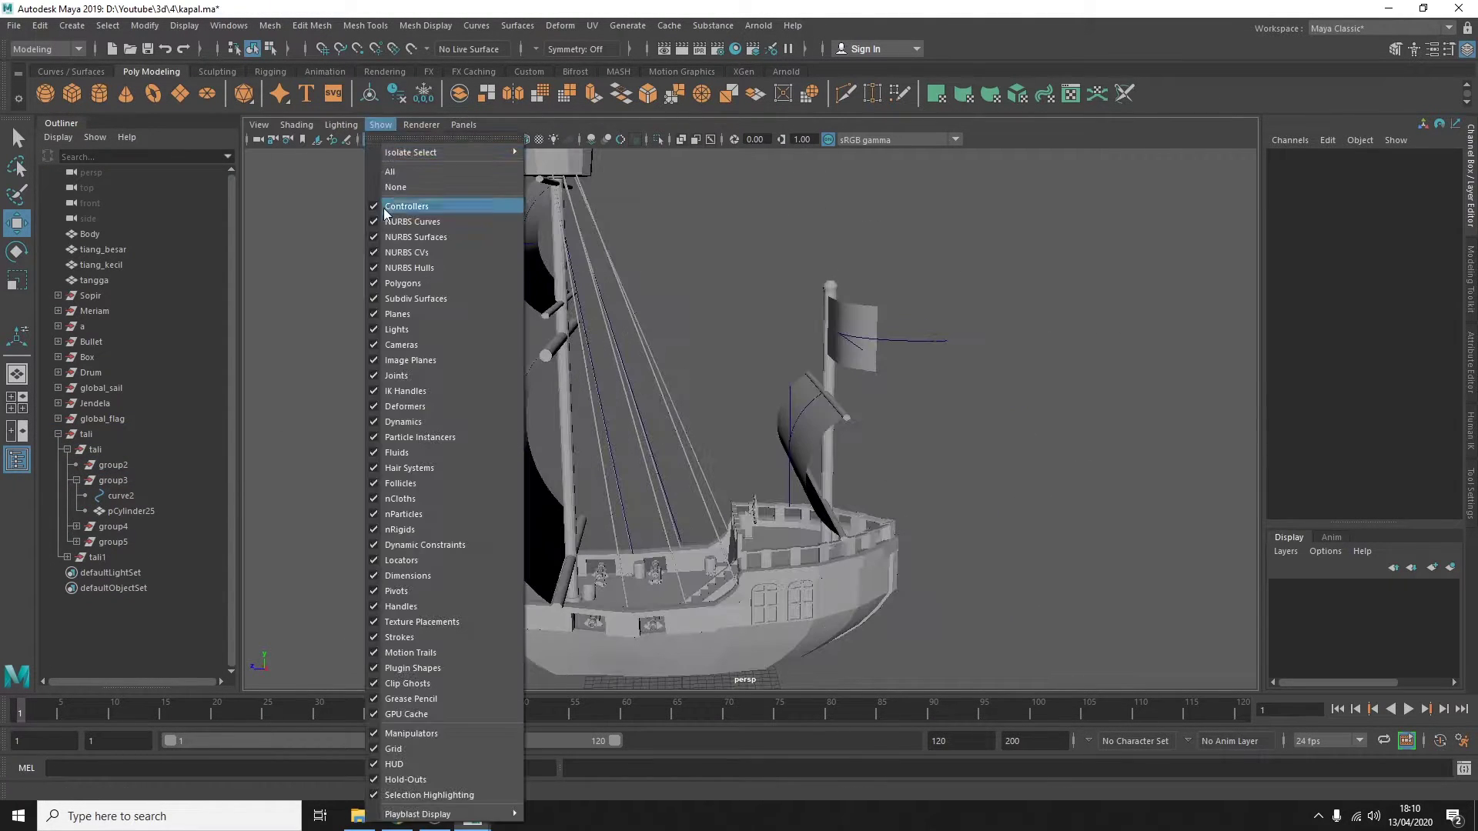
left_click(411, 221)
mouse_move(432, 308)
left_mouse_down("alt")
mouse_move(1043, 488)
mouse_move(1171, 455)
mouse_move(941, 517)
mouse_move(585, 431)
left_mouse_up("alt")
Create a new cylinder and orient and size it as a ladder rung.
left_click(99, 93)
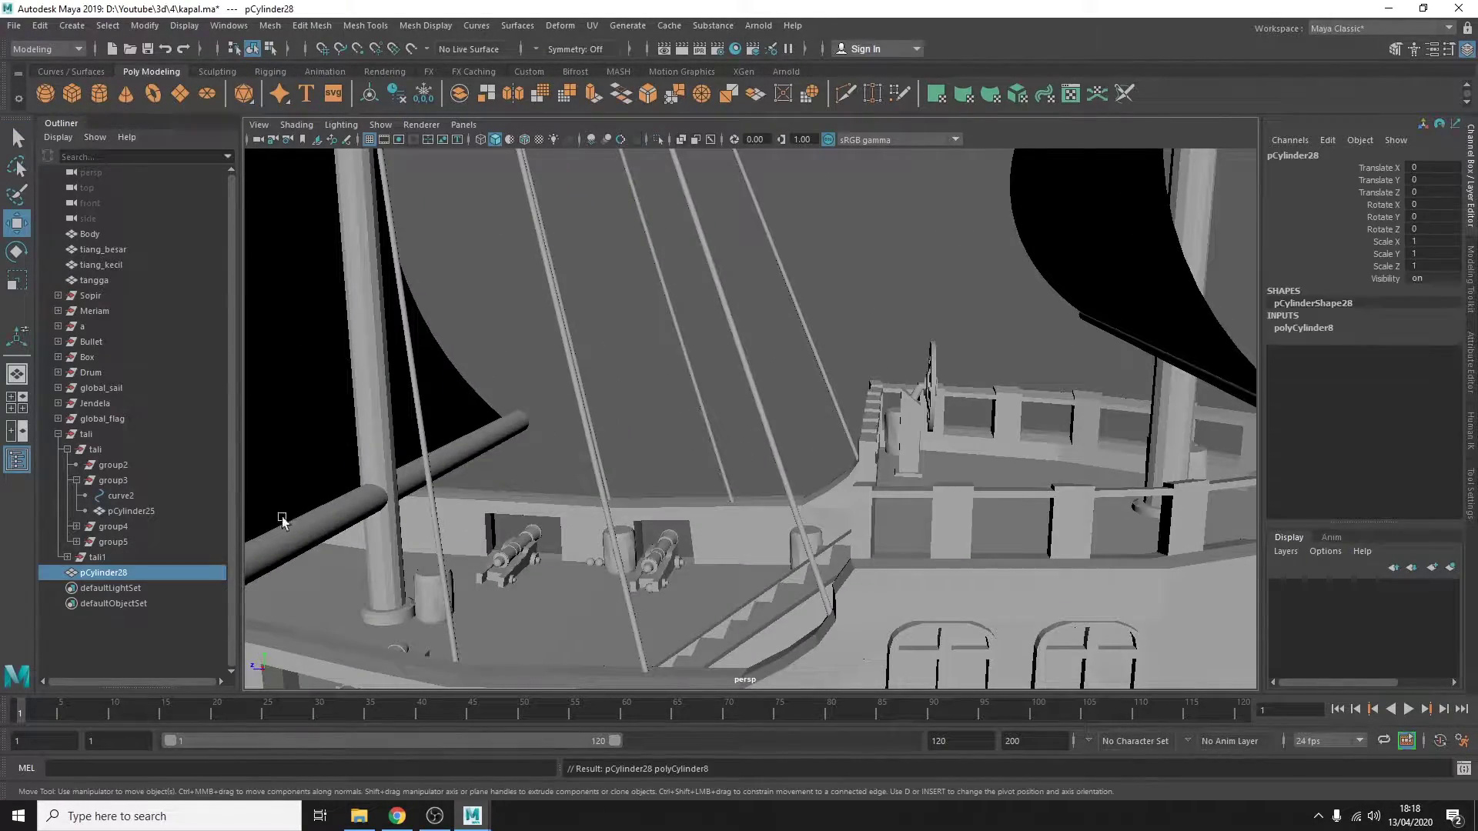
mouse_move(282, 516)
left_mouse_down("alt")
mouse_move(699, 424)
mouse_move(1019, 439)
mouse_move(690, 378)
left_mouse_up("alt")
key("t")
key("e")
mouse_move(732, 288)
left_mouse_down("alt")
mouse_move(832, 329)
mouse_move(646, 297)
mouse_move(719, 379)
mouse_move(628, 416)
mouse_move(769, 370)
mouse_move(853, 390)
left_mouse_up("alt")
key("r")
Duplicate the rung and raise the copy up the ladder, lining it up across the ropes.
key("ctrl+d")
key("w")
left_click_drag(735, 331, 713, 281)
left_click_drag(588, 440, 716, 254, "alt")
middle_click_drag(716, 254, 725, 245)
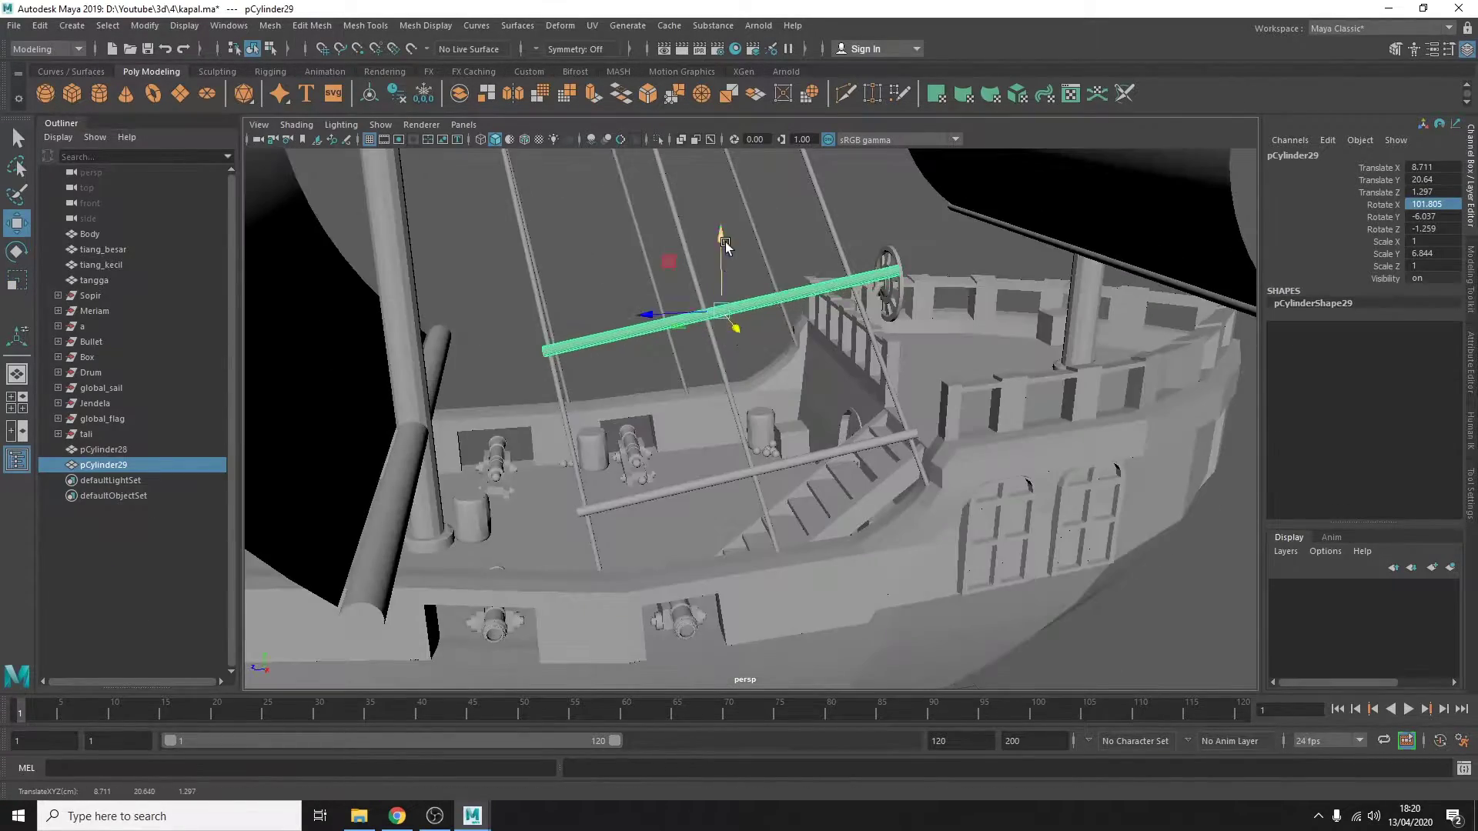
mouse_move(795, 411)
left_mouse_down("alt")
mouse_move(770, 370)
mouse_move(800, 412)
mouse_move(816, 528)
mouse_move(769, 462)
mouse_move(600, 400)
mouse_move(612, 397)
left_mouse_up("alt")
key("r")
Settle the new rung on the ladder and tilt it to match the ropes.
left_click_drag(576, 257, 566, 260)
mouse_move(566, 261)
left_mouse_down("alt")
mouse_move(935, 386)
mouse_move(911, 419)
left_mouse_up("alt")
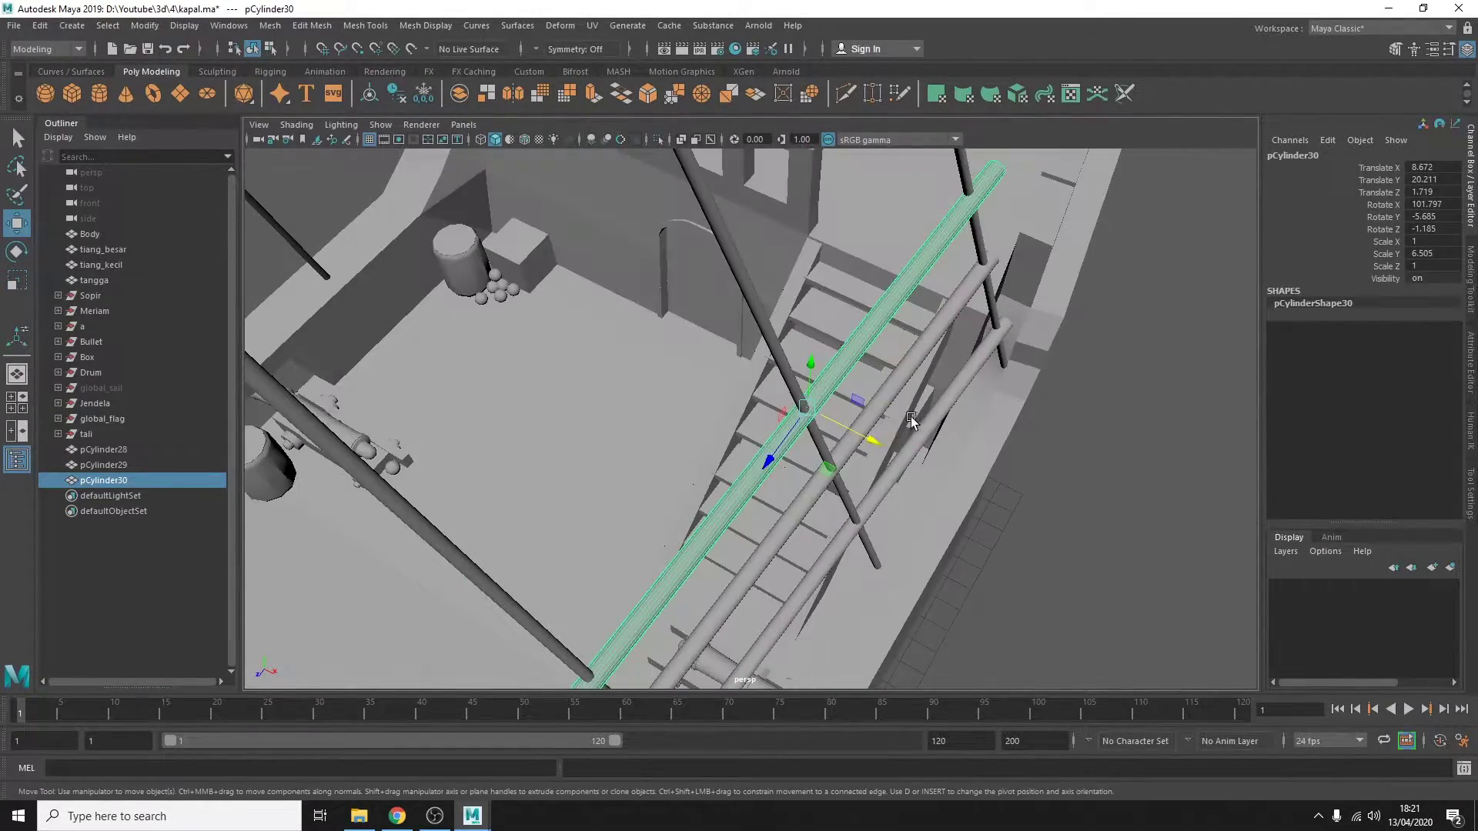
key("r")
mouse_move(772, 471)
left_mouse_down("alt")
mouse_move(635, 454)
mouse_move(842, 602)
left_mouse_up("alt")
Make two more rung copies with Shift+D and move one onto the ropes.
key("e")
key("w")
key("shift+d")
key("shift+d")
key("shift+d")
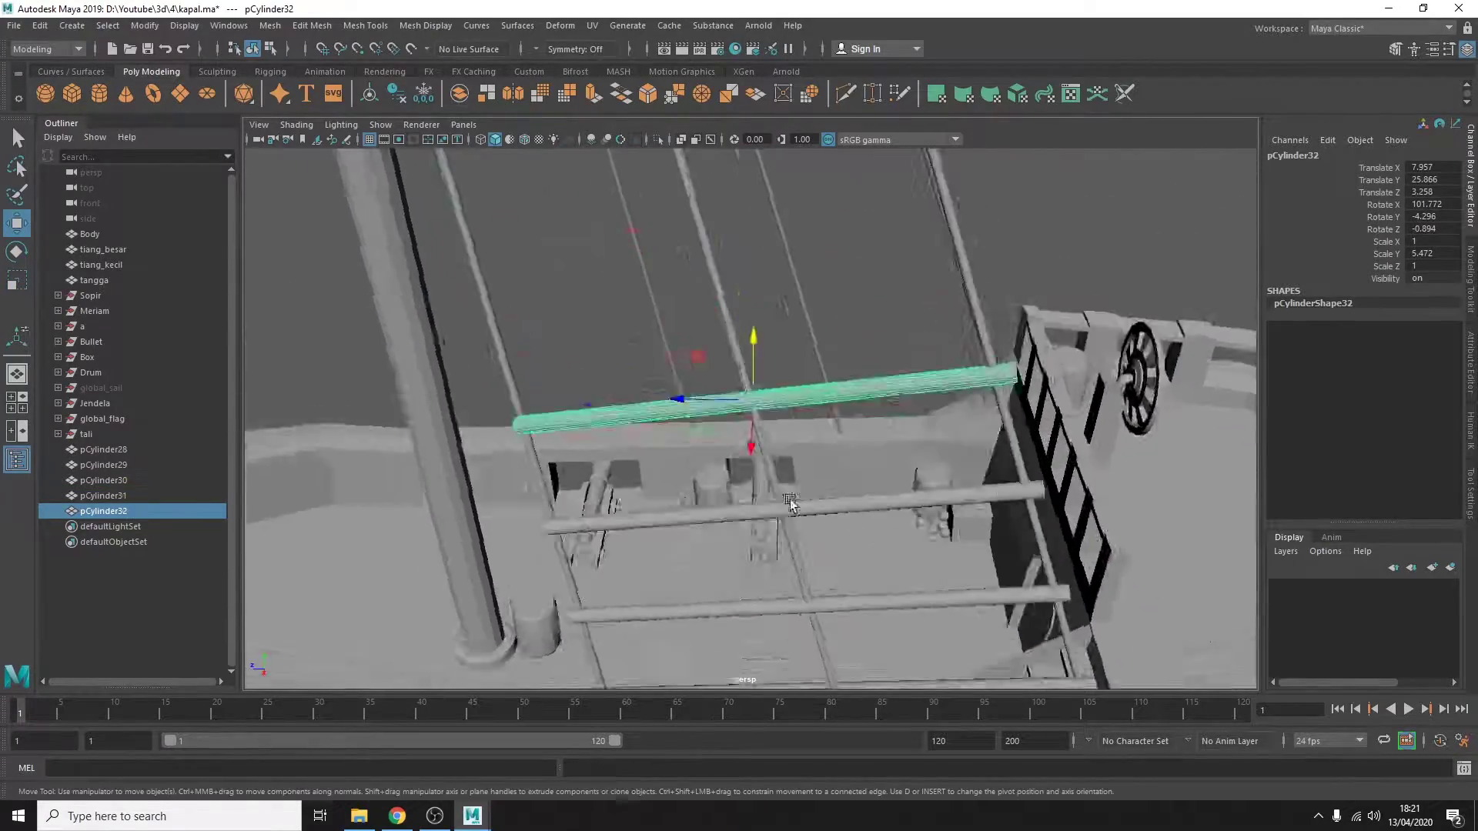
key("shift+d")
key("shift+d")
key("shift+d")
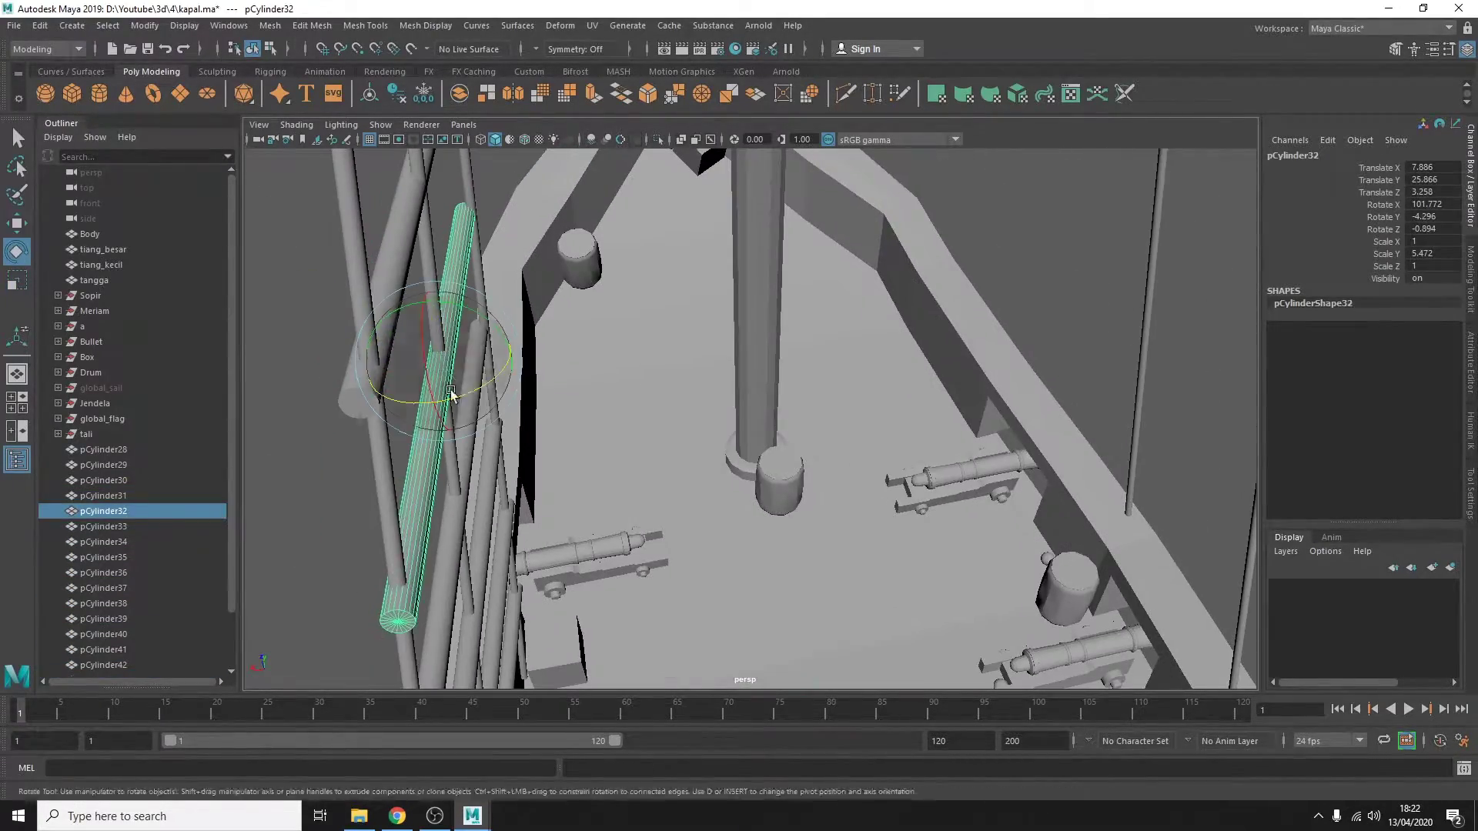
mouse_move(444, 339)
left_mouse_down("alt")
mouse_move(703, 379)
mouse_move(428, 372)
mouse_move(452, 377)
mouse_move(544, 313)
mouse_move(855, 346)
mouse_move(601, 254)
mouse_move(585, 308)
left_mouse_up("alt")
Place rungs pCylinder34 to pCylinder36 on the ladder, angling them to match the ropes.
left_click(703, 380)
left_click(855, 347)
left_click(600, 254)
mouse_move(585, 308)
left_mouse_down()
mouse_move(752, 358)
mouse_move(916, 344)
mouse_move(890, 280)
left_mouse_up()
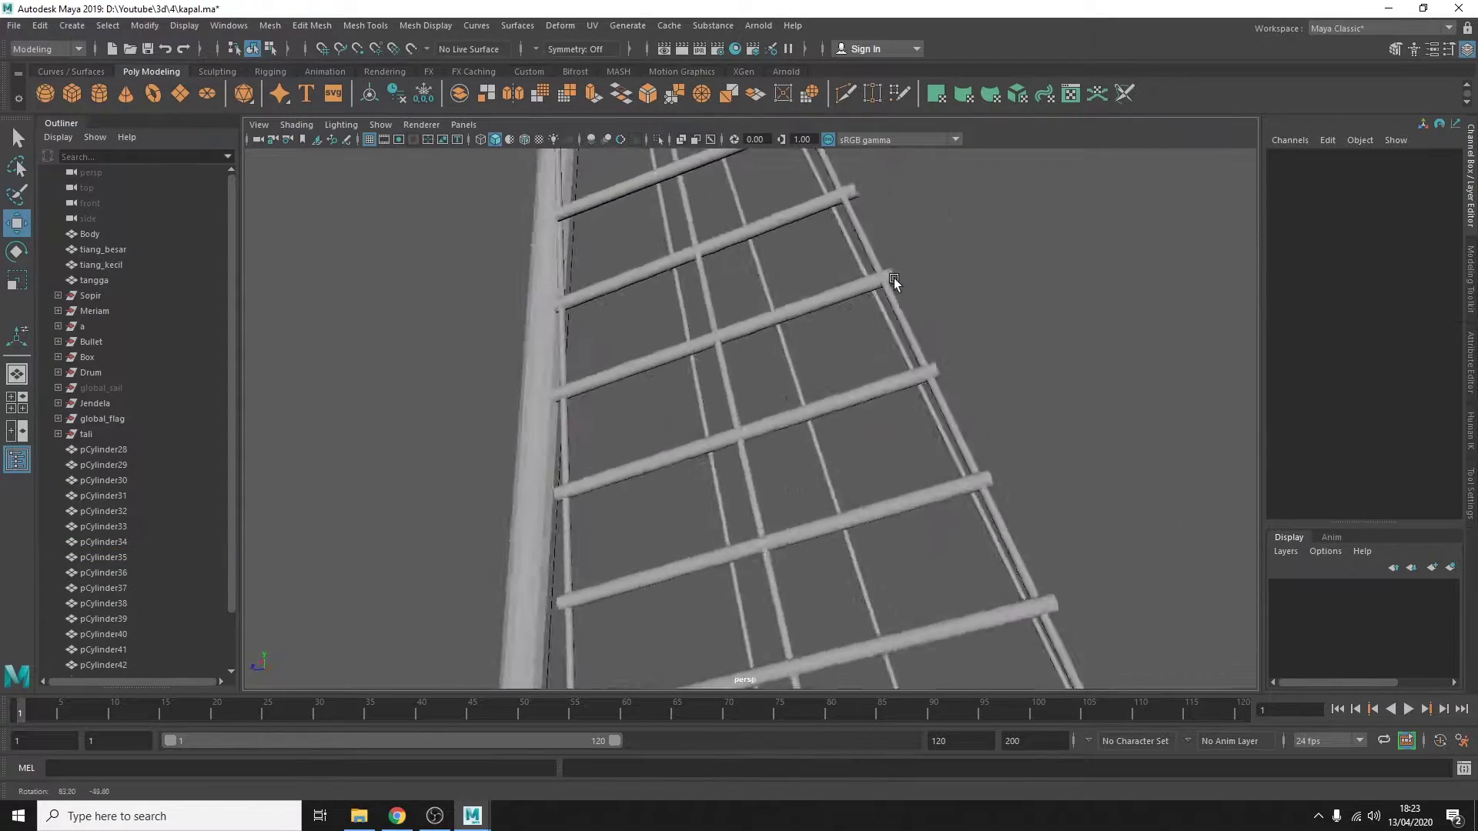
left_click(847, 283)
key("e")
mouse_move(846, 339)
left_mouse_down()
mouse_move(875, 338)
mouse_move(886, 304)
mouse_move(654, 246)
mouse_move(753, 286)
mouse_move(759, 501)
mouse_move(1014, 502)
left_mouse_up()
Rotate rung pCylinder38 to match the ladder's angle.
left_click(650, 244)
left_click(759, 502)
left_click(1083, 442)
left_click_drag(1083, 441, 703, 485, "alt")
left_click(703, 485)
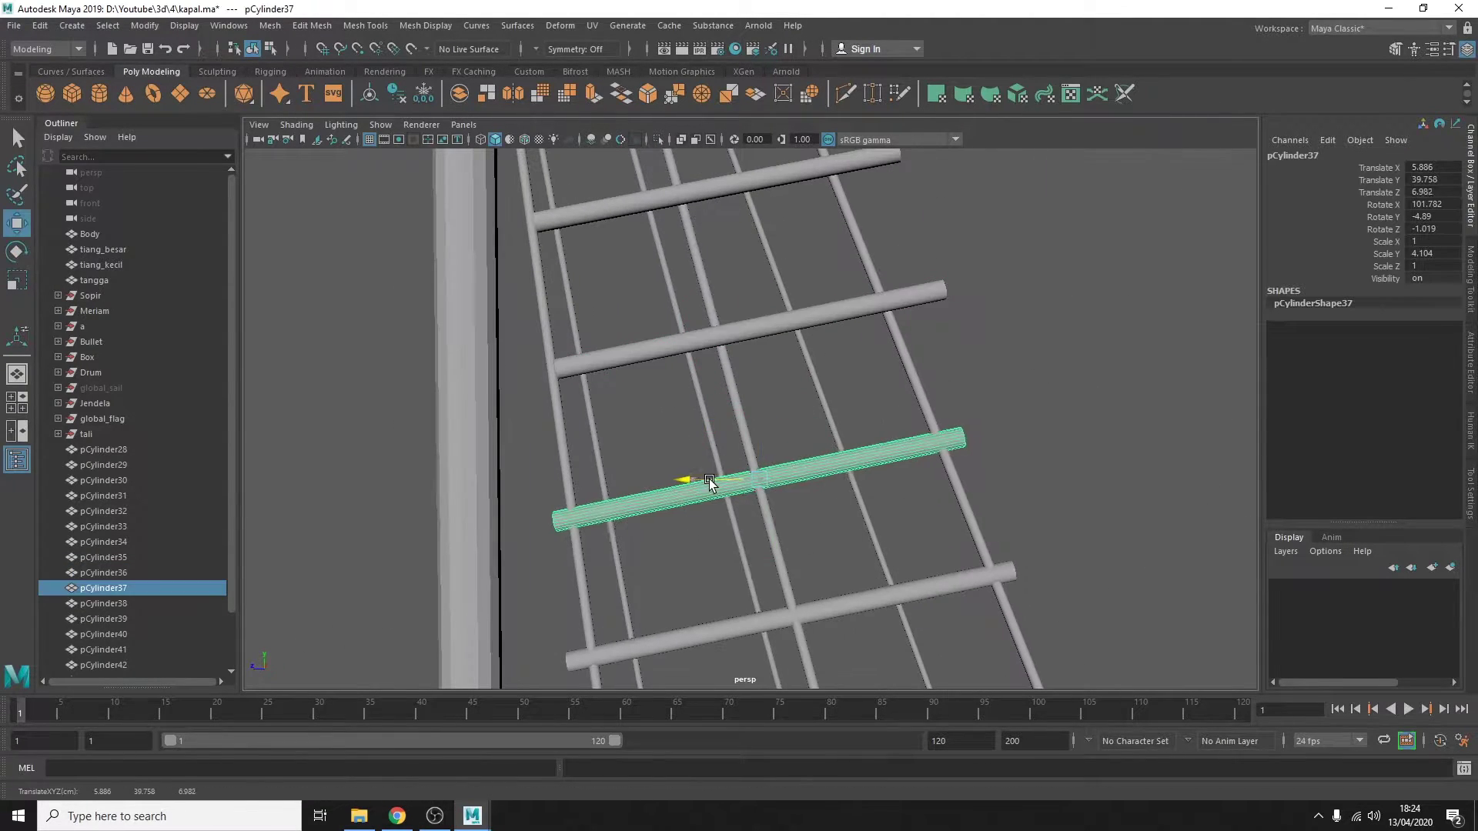
right_click(743, 315)
left_click_drag(742, 316, 857, 472, "alt")
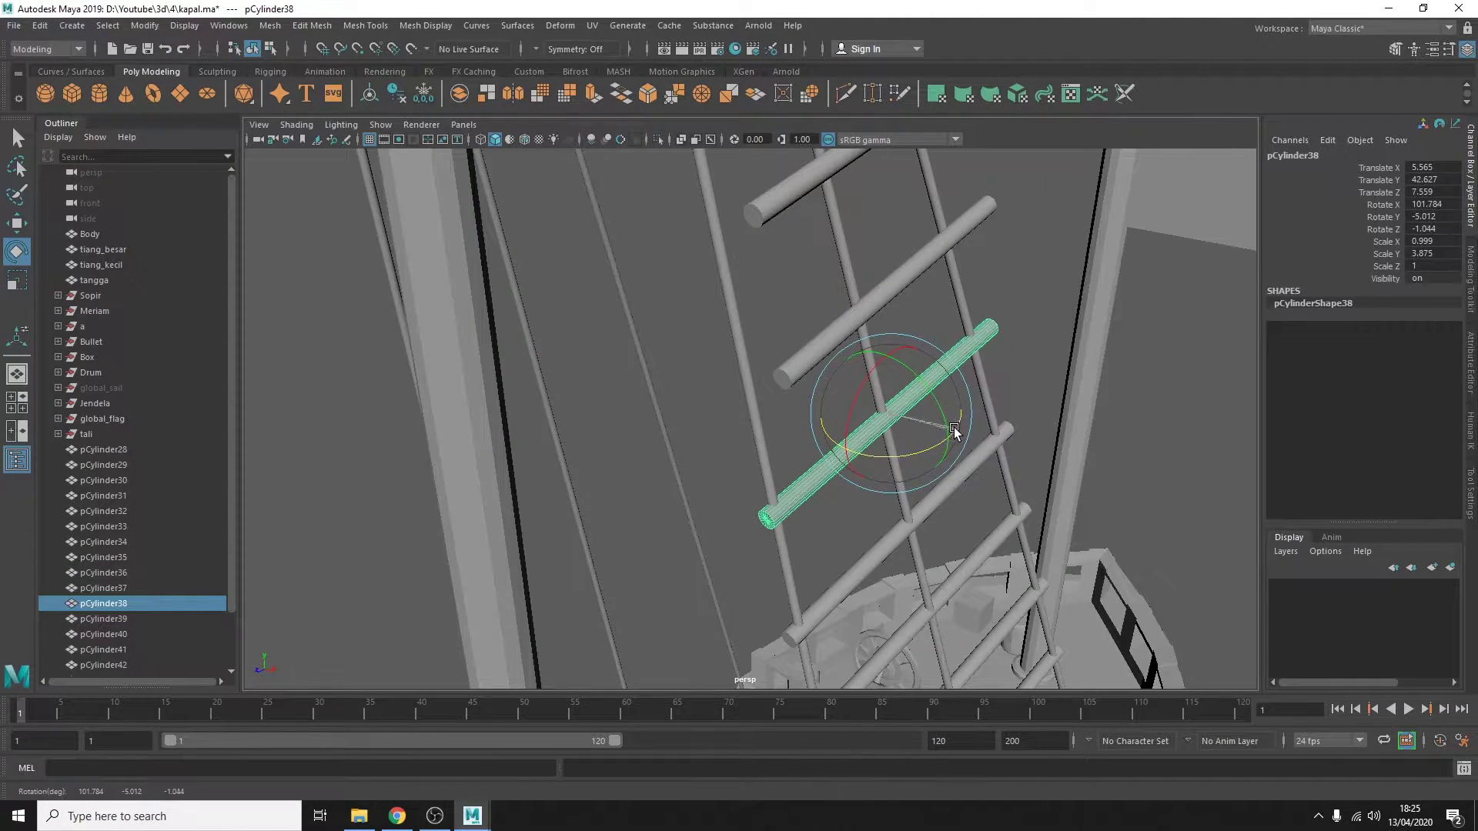
Move rung pCylinder41 onto the ropes.
key("w")
left_click_drag(933, 319, 947, 324, "alt")
right_click_drag(946, 324, 857, 445, "alt")
left_click(857, 445)
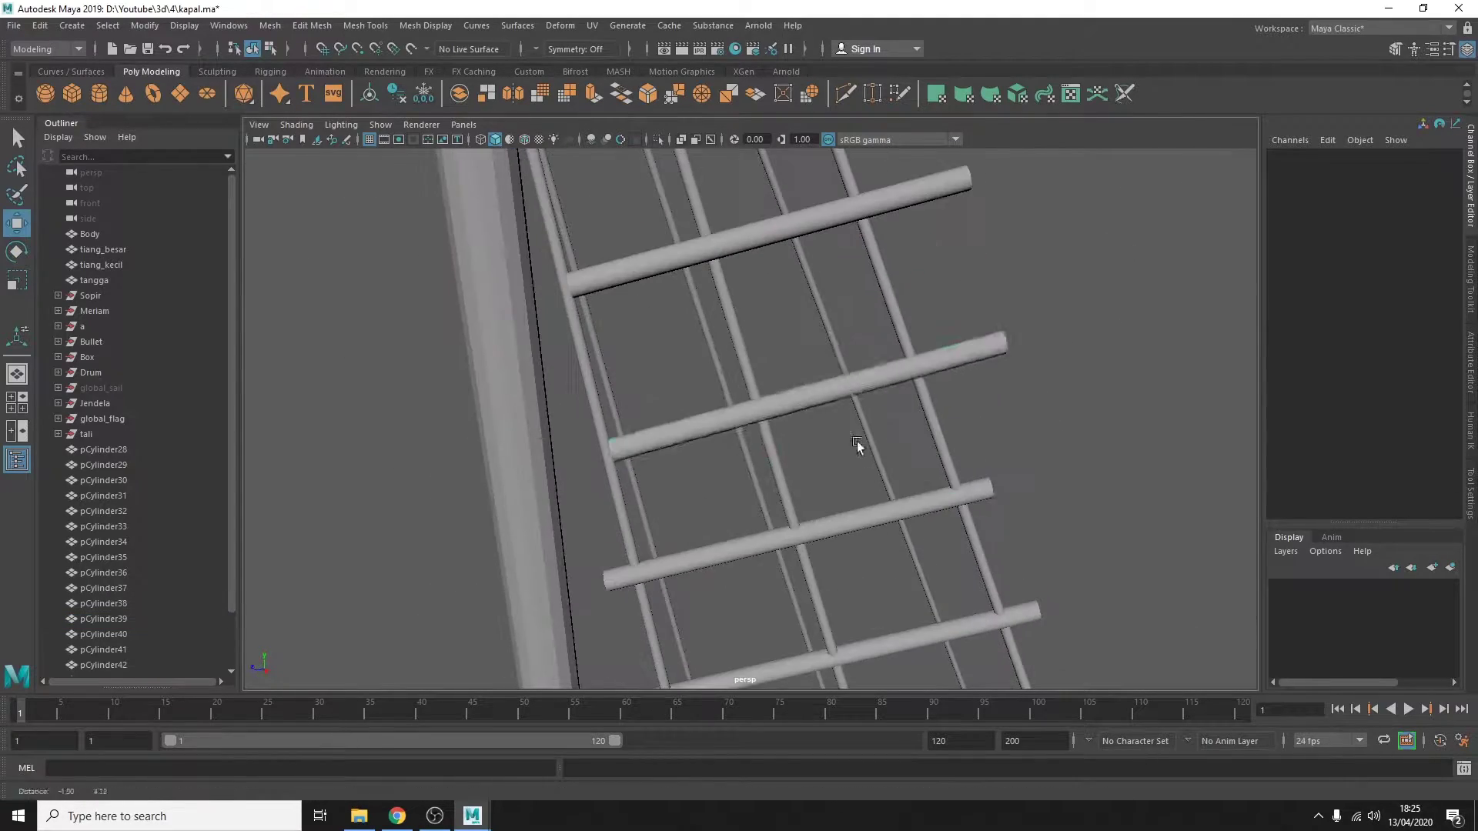
scroll(857, 445, "down", 5)
scroll(770, 462, "up", 8)
mouse_move(770, 462)
left_mouse_down("alt")
mouse_move(590, 382)
mouse_move(753, 495)
mouse_move(840, 345)
left_mouse_up("alt")
left_click(847, 508)
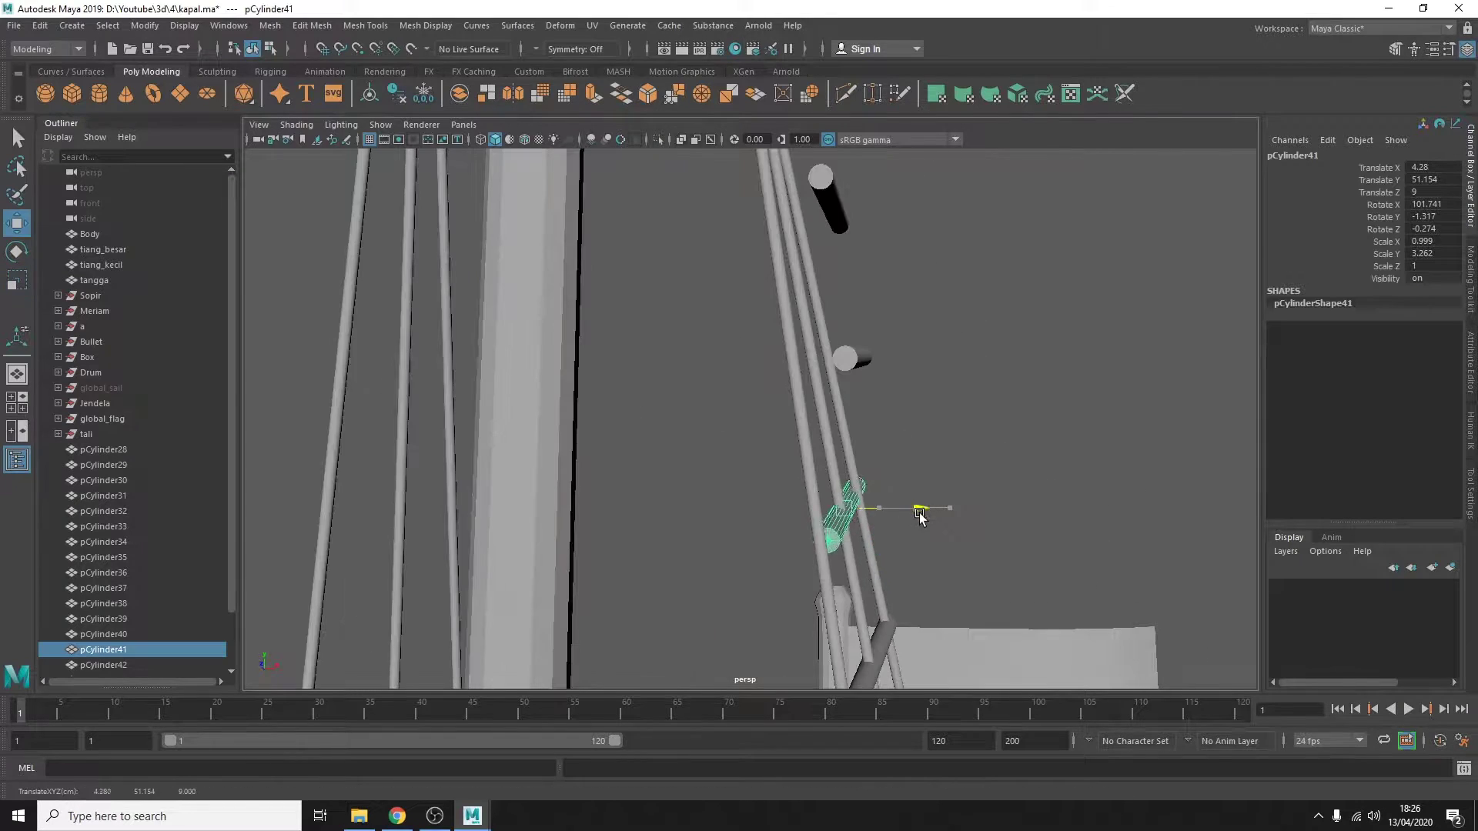
left_click_drag(920, 516, 693, 561, "alt")
Scale and position rungs pCylinder42 and pCylinder44, sliding the top rung toward the mast top.
left_click(693, 561)
key("r")
scroll(629, 466, "up", 3)
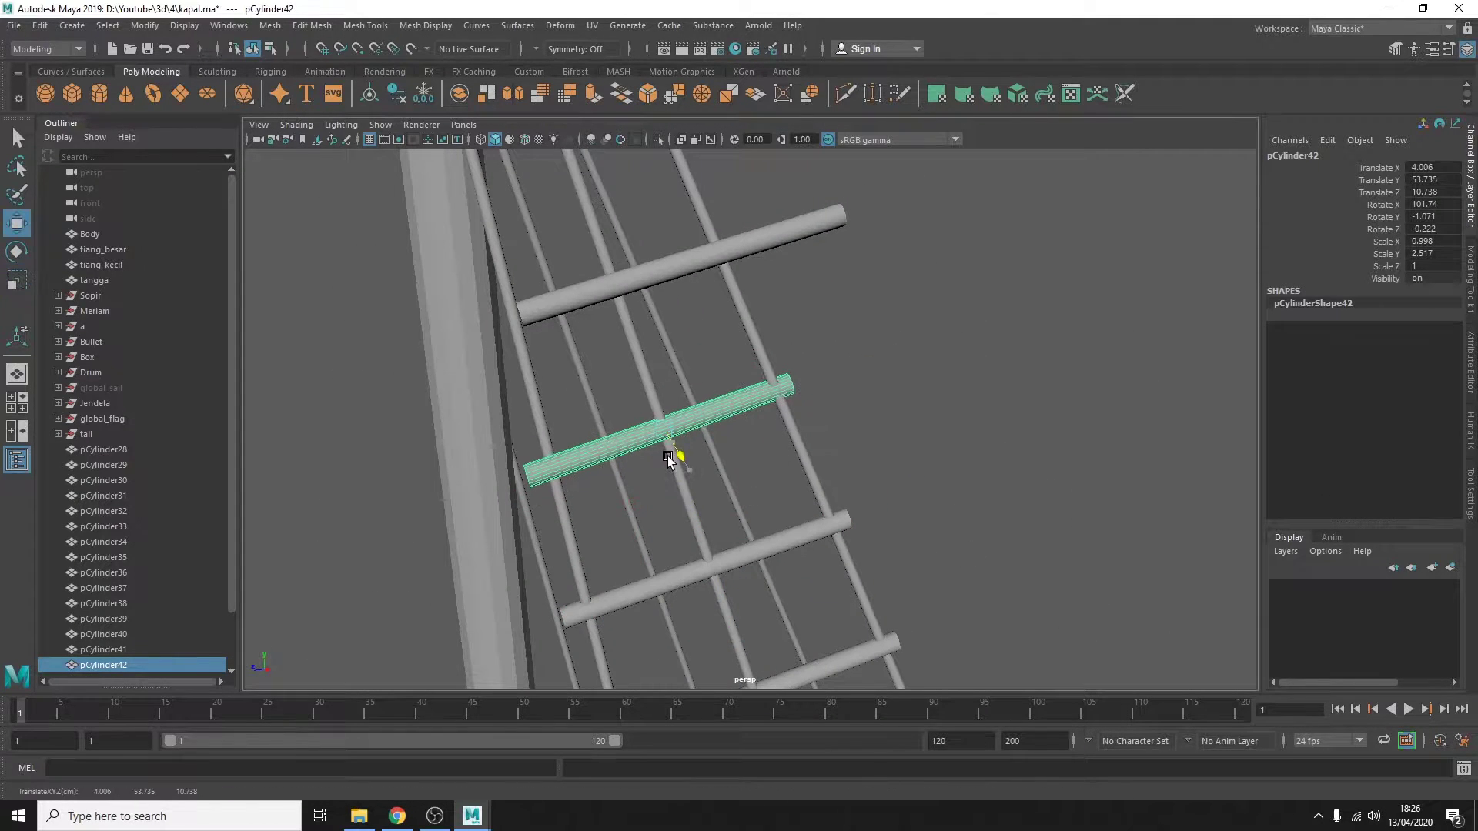
key("w")
left_click_drag(631, 299, 726, 347, "alt")
left_click(726, 346)
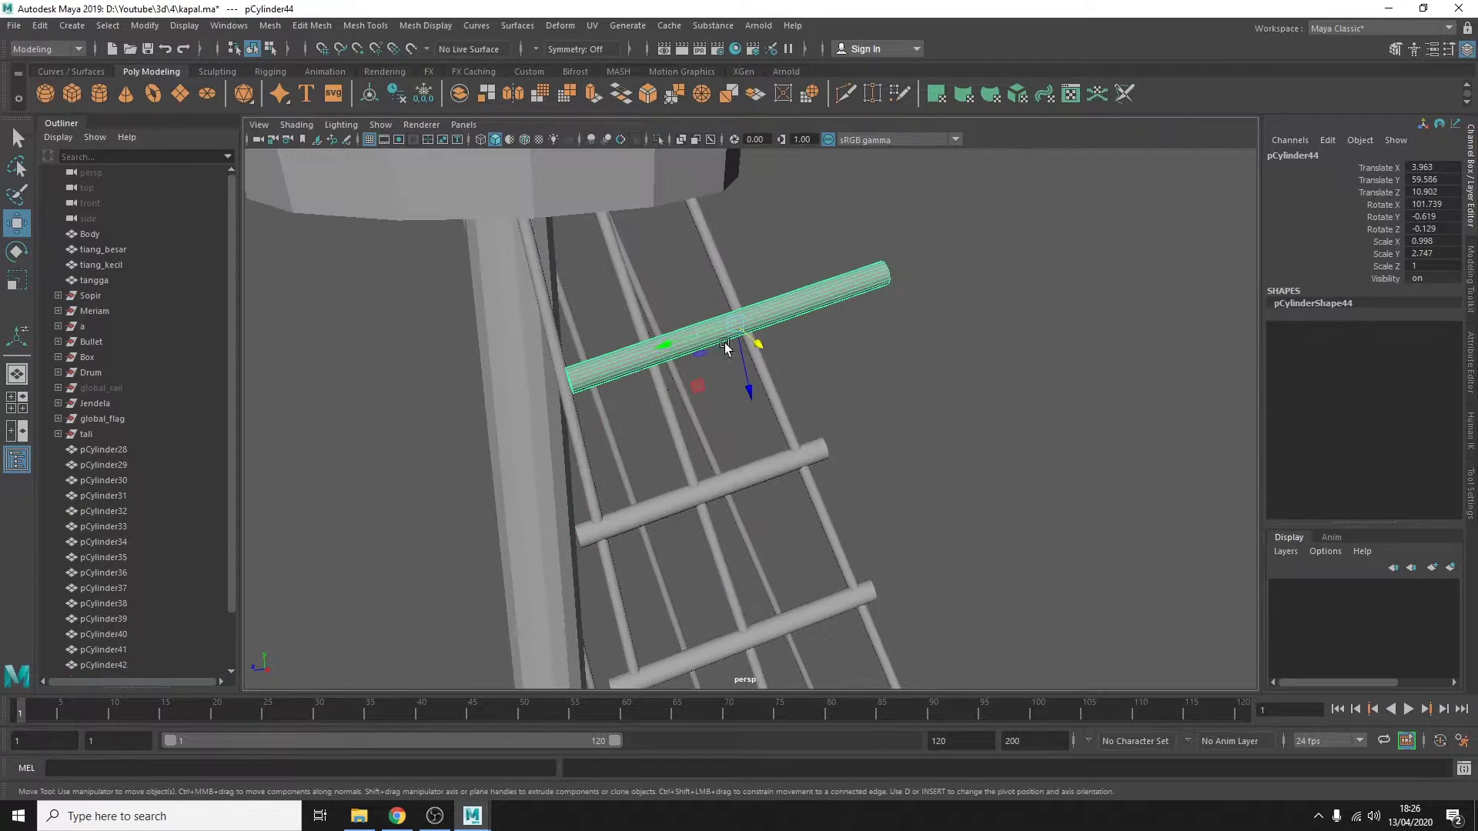
key("w")
left_click_drag(614, 362, 940, 389)
scroll(935, 505, "down", 5)
scroll(702, 371, "up", 4)
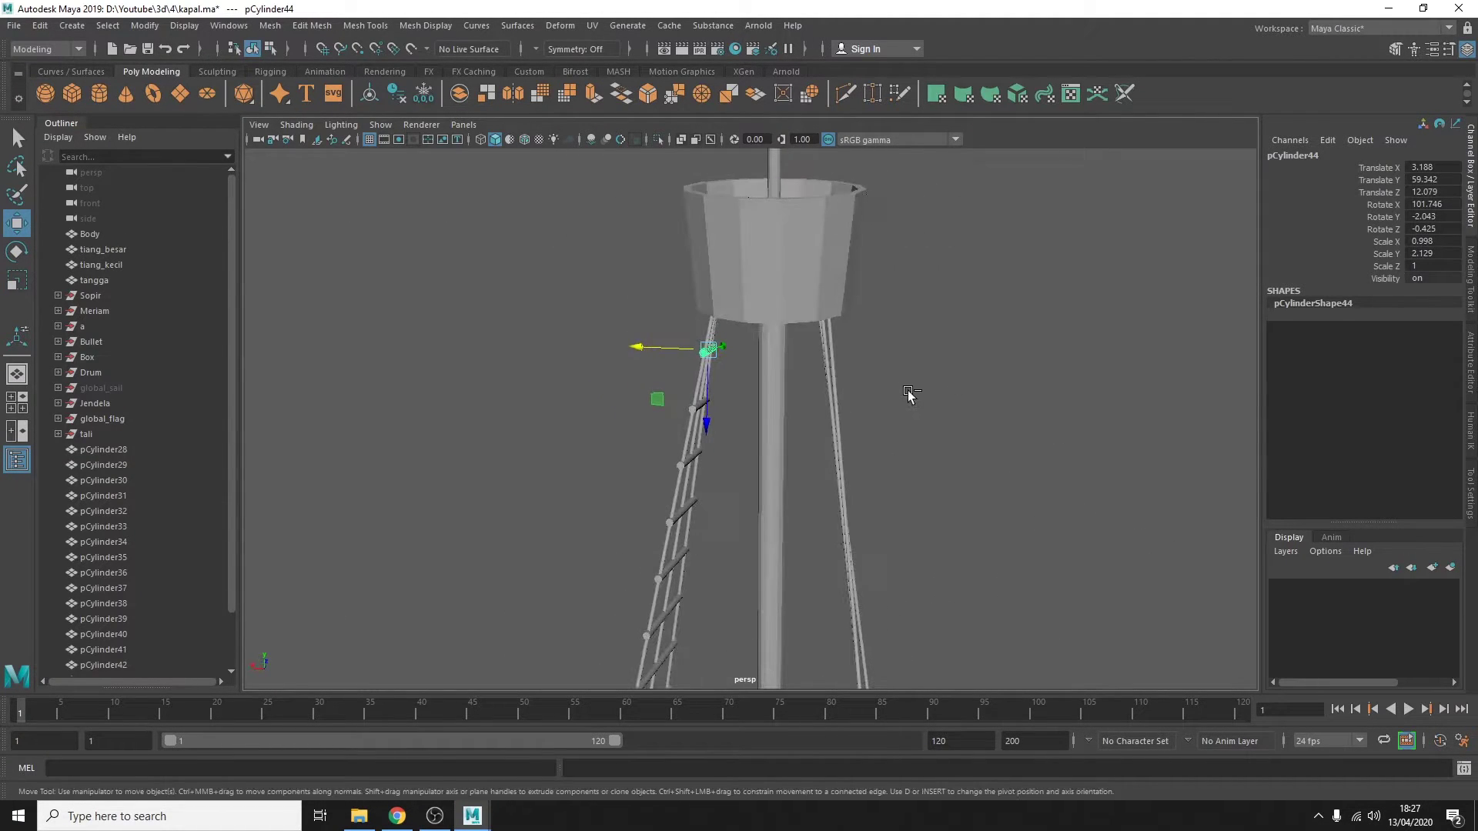
Select the long cylinder pCylinder45 and bring the mast and second ladder into view.
scroll(907, 395, "down", 5)
left_click(693, 501)
scroll(698, 618, "up", 4)
scroll(698, 618, "down", 5)
key("e")
left_click_drag(699, 618, 874, 413, "alt")
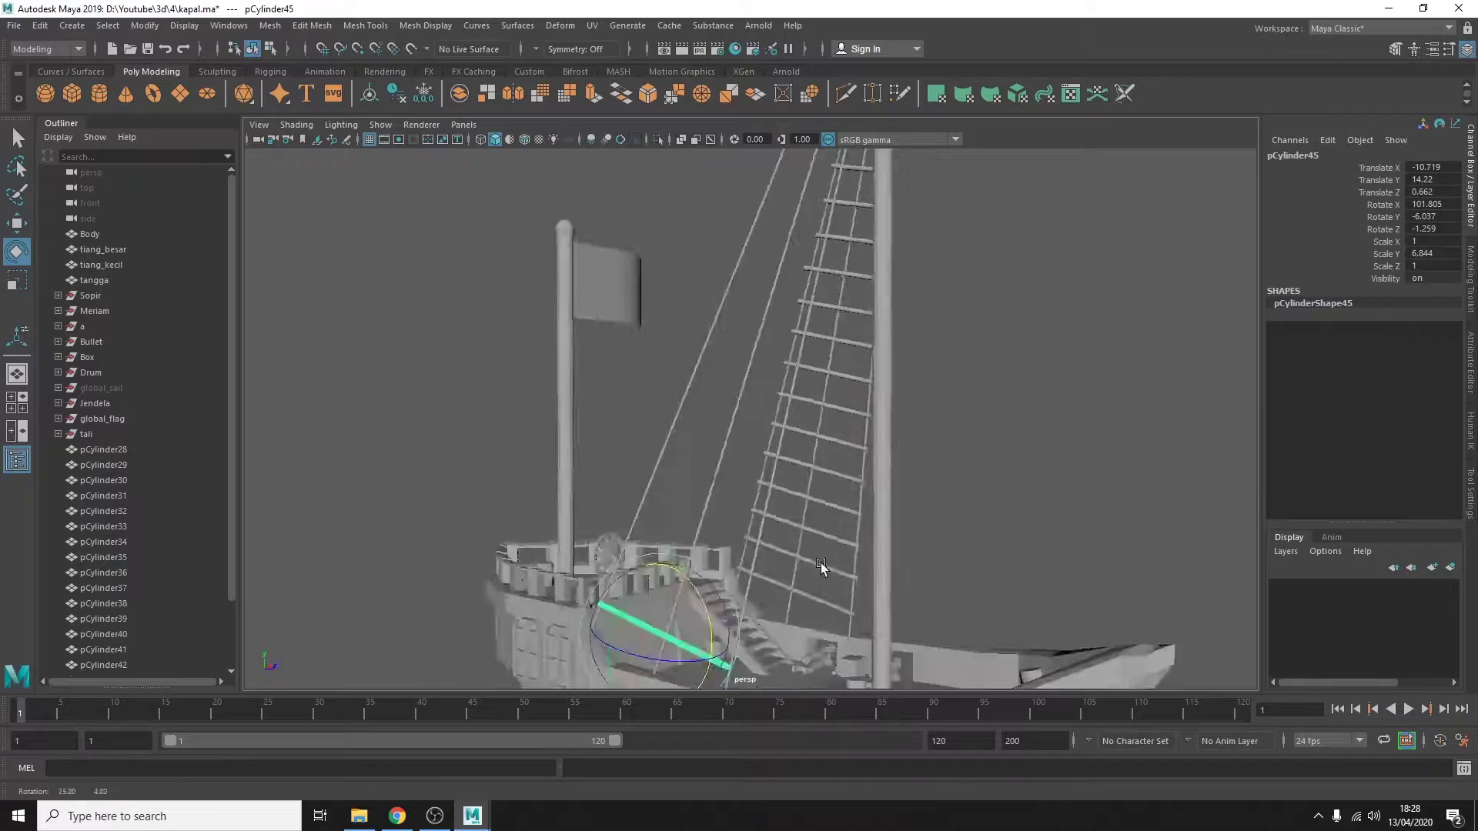
scroll(873, 413, "up", 6)
left_click_drag(1117, 461, 873, 429, "alt")
Check the second ladder's ropes, selecting a tali rope and pCylinder26.
left_click(522, 390)
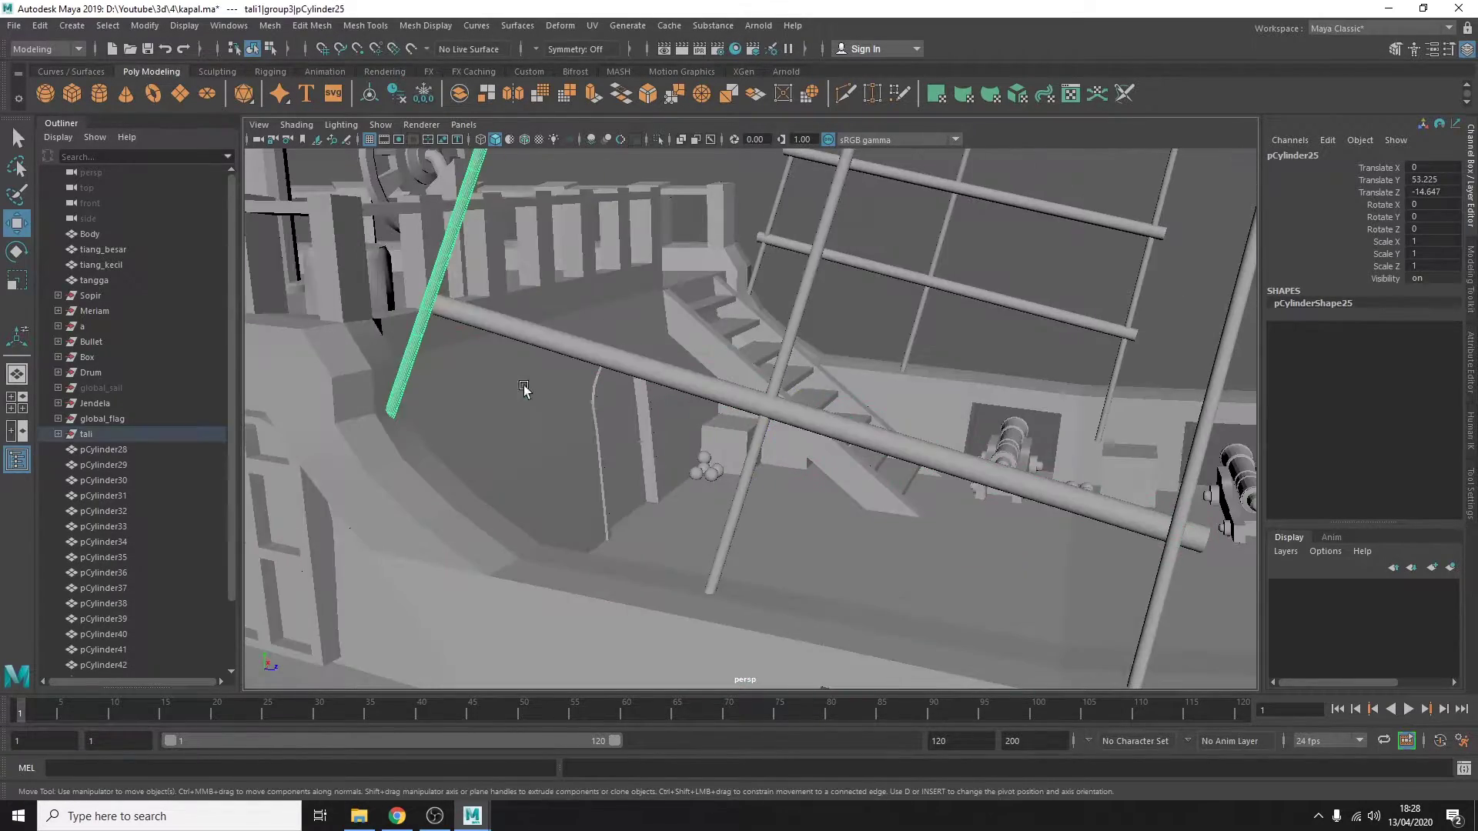
scroll(587, 429, "down", 5)
key("w")
scroll(620, 618, "up", 4)
left_click_drag(620, 618, 481, 344, "alt")
left_click(539, 462)
scroll(482, 344, "down", 5)
scroll(481, 345, "up", 6)
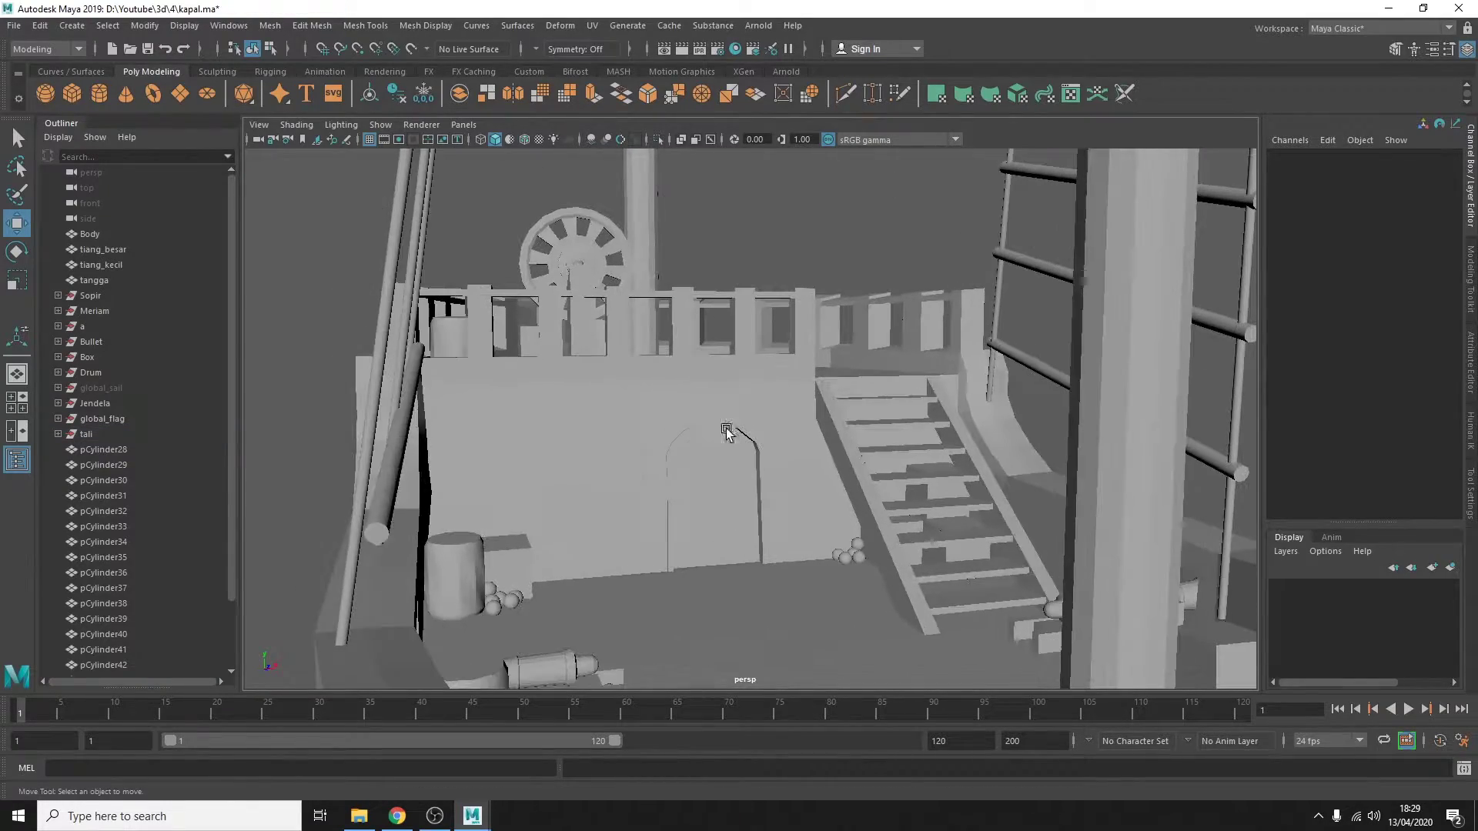
Rotate pCylinder45 so it lies across the ladder ropes.
left_click(396, 428)
key("e")
mouse_move(439, 429)
left_mouse_down()
mouse_move(453, 494)
mouse_move(692, 489)
left_mouse_up()
key("w")
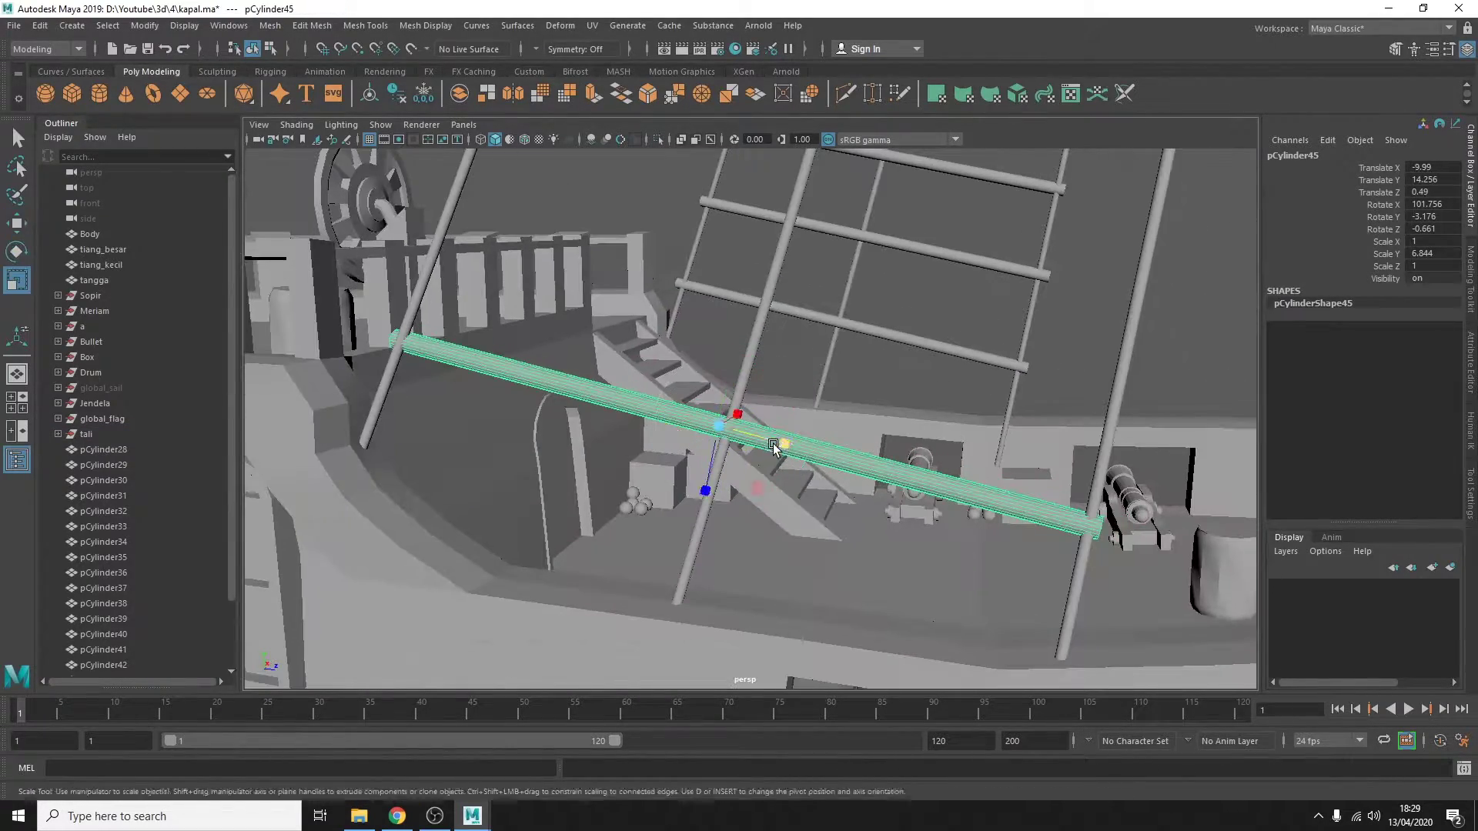
mouse_move(753, 429)
left_mouse_down("alt")
mouse_move(759, 462)
mouse_move(733, 504)
mouse_move(1029, 370)
mouse_move(728, 400)
left_mouse_up("alt")
Resize rungs pCylinder46, pCylinder48 and pCylinder49 to fit between the ropes.
left_click(1005, 410)
mouse_move(950, 389)
left_mouse_down("alt")
mouse_move(957, 608)
mouse_move(1122, 403)
mouse_move(824, 365)
mouse_move(670, 471)
mouse_move(722, 539)
mouse_move(770, 423)
mouse_move(745, 419)
mouse_move(844, 411)
left_mouse_up("alt")
left_click(600, 499)
key("r")
left_click(746, 419)
left_click(784, 404)
key("r")
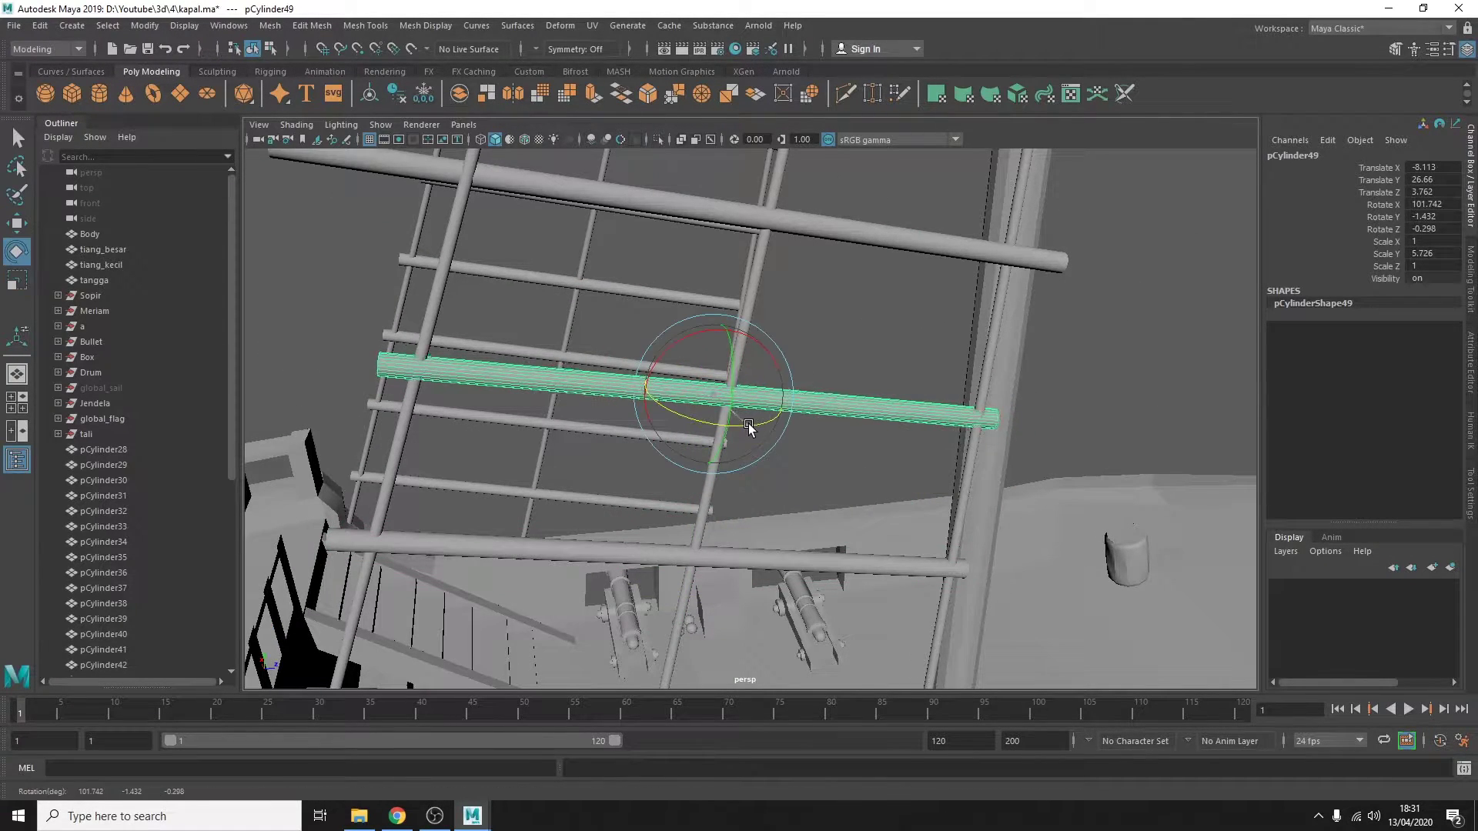
left_click_drag(748, 425, 814, 446, "alt")
key("w")
Duplicate pCylinder50 twice, moving each copy up and shortening it to the ladder's width.
left_click(726, 409)
key("ctrl+d")
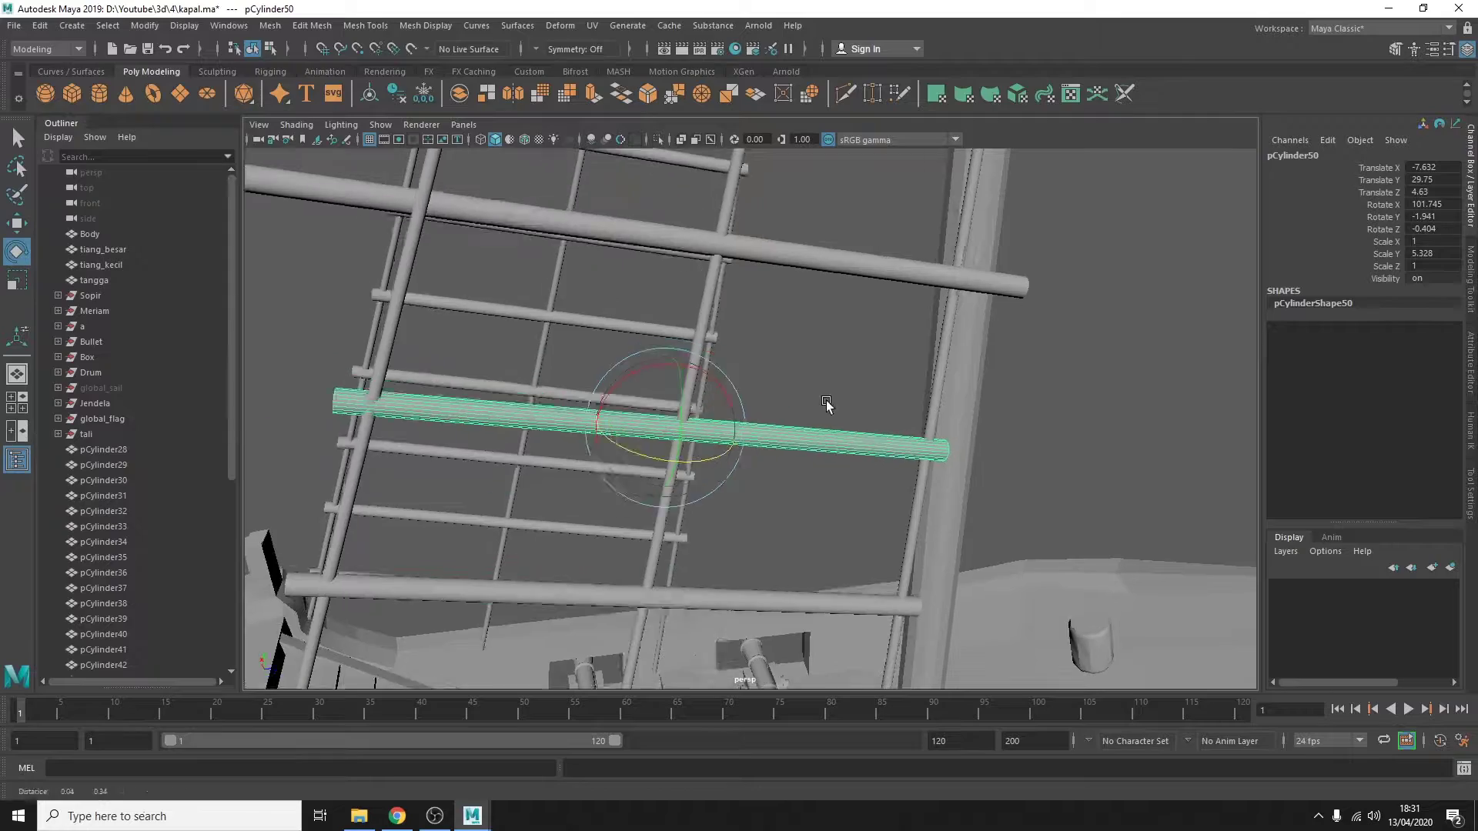
mouse_move(663, 385)
left_mouse_down("alt")
mouse_move(651, 429)
mouse_move(603, 429)
left_mouse_up("alt")
key("r")
left_click_drag(677, 458, 511, 447)
key("ctrl+d")
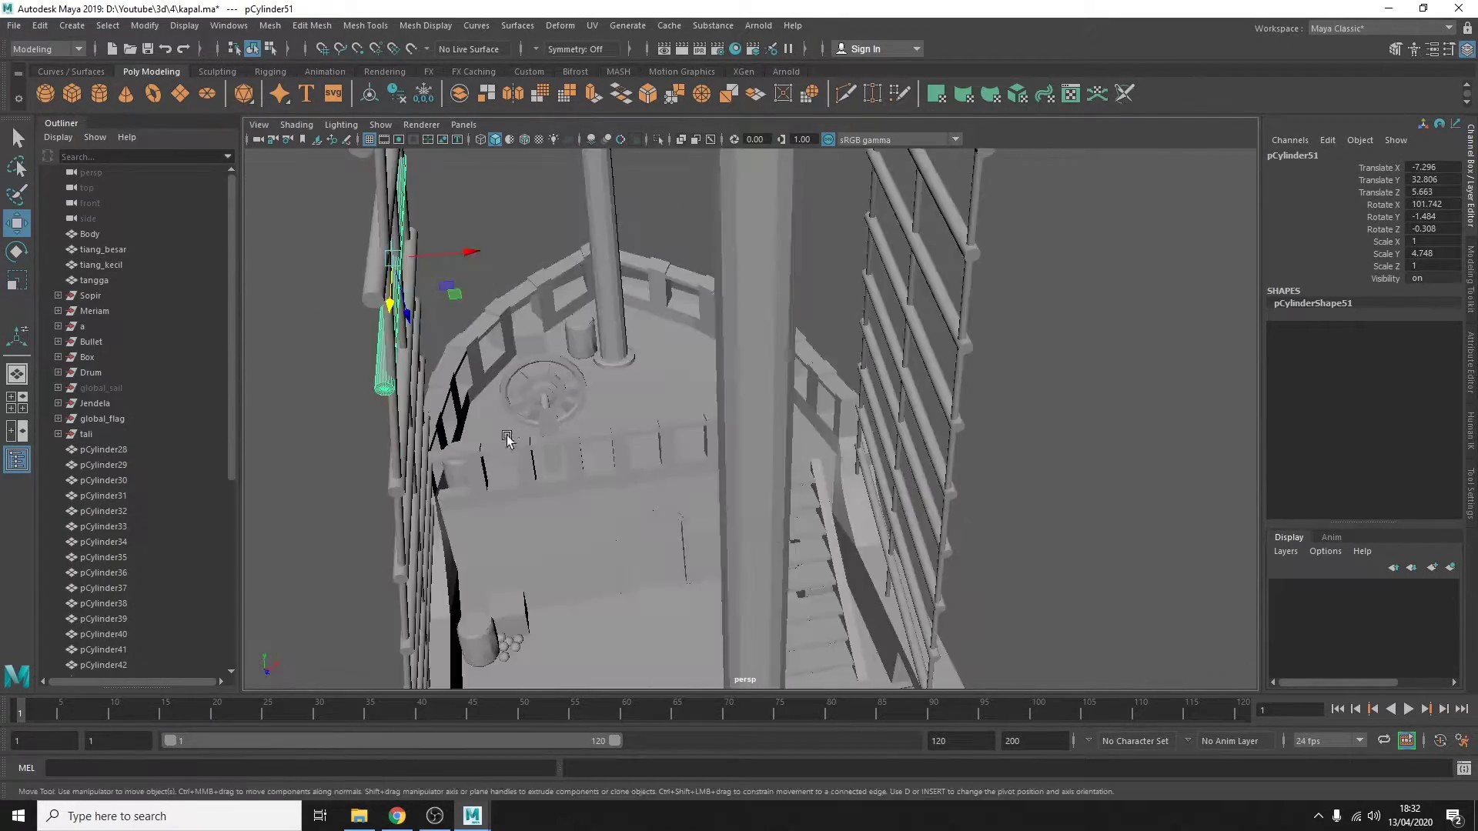
mouse_move(770, 469)
left_mouse_down()
mouse_move(809, 472)
mouse_move(604, 511)
left_mouse_up()
key("w")
mouse_move(547, 408)
left_mouse_down("alt")
mouse_move(561, 492)
mouse_move(578, 439)
left_mouse_up("alt")
Move a rung onto the ropes and place another duplicate on the ladder.
key("r")
key("e")
key("w")
mouse_move(615, 496)
left_mouse_down()
mouse_move(681, 515)
mouse_move(631, 431)
left_mouse_up()
key("ctrl+d")
key("r")
left_click_drag(631, 432, 623, 417)
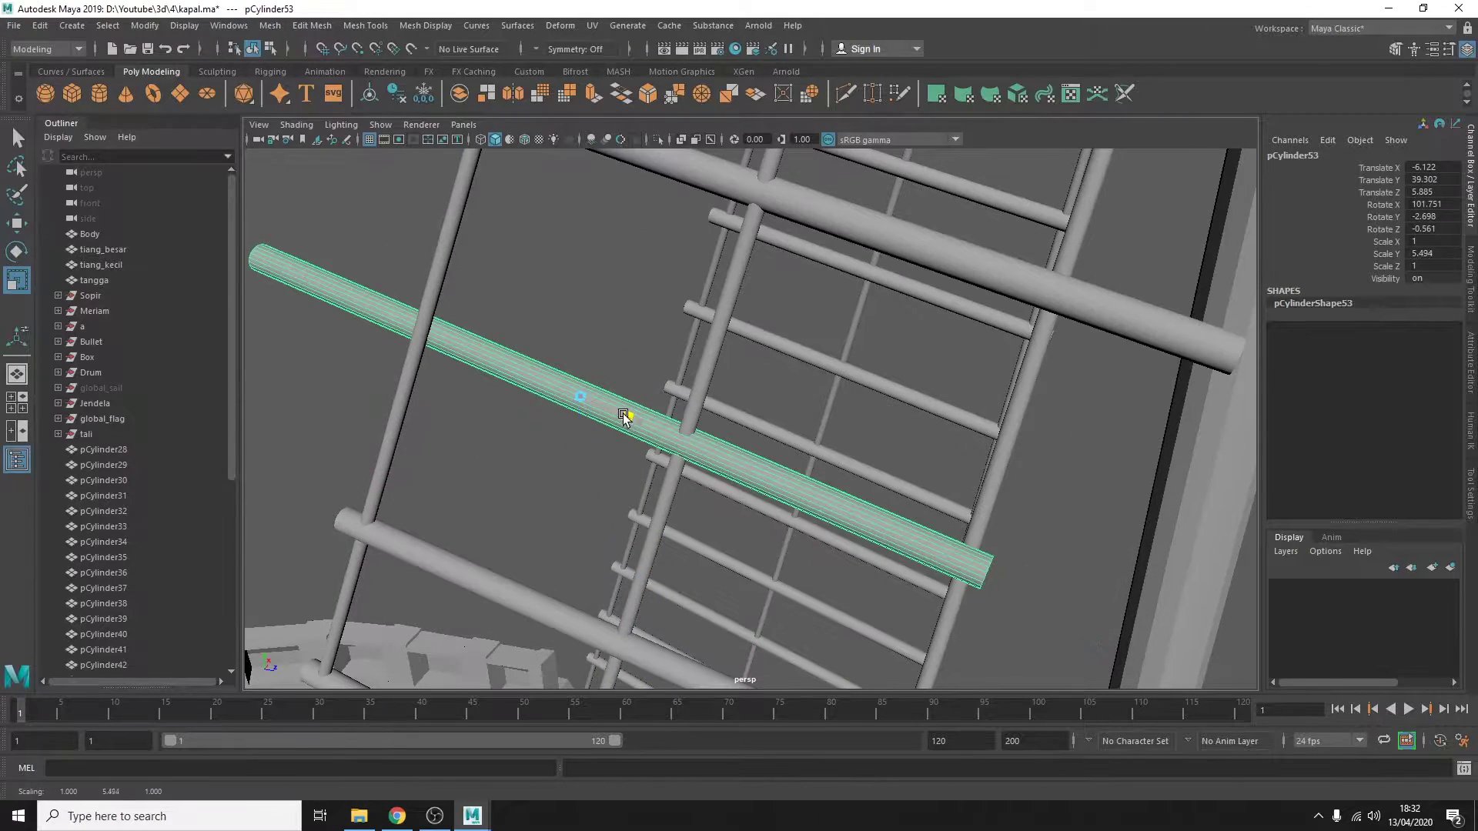
Add further rung copies higher up, resizing each to fit the narrowing ladder.
key("ctrl+d")
key("r")
left_click_drag(692, 454, 639, 431, "alt")
left_click_drag(639, 431, 613, 414)
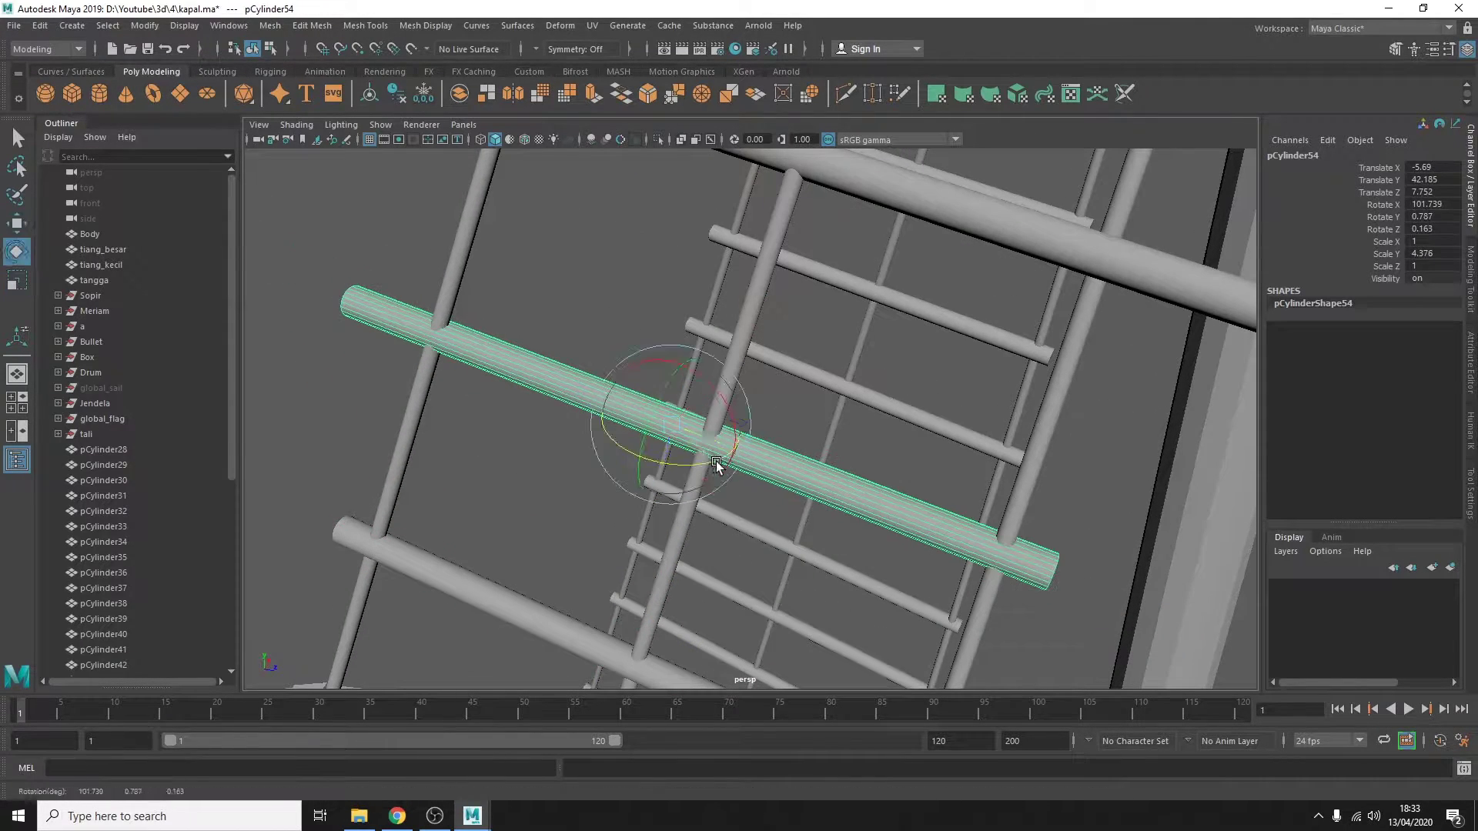
key("ctrl+d")
mouse_move(805, 412)
left_mouse_down("alt")
mouse_move(759, 370)
mouse_move(739, 514)
mouse_move(493, 362)
mouse_move(709, 446)
mouse_move(676, 406)
mouse_move(681, 453)
mouse_move(478, 290)
left_mouse_up("alt")
key("r")
scroll(785, 396, "down", 5)
scroll(900, 403, "up", 5)
Duplicate the long cylinder and adjust the copy's position, scale and rotation as a rung.
key("ctrl+d")
scroll(759, 538, "up", 3)
key("w")
left_click(739, 514)
key("ctrl+d")
key("e")
key("w")
key("r")
key("e")
Tilt a new rung to match the ropes and place another copy near the mast top.
key("ctrl+d")
key("w")
key("e")
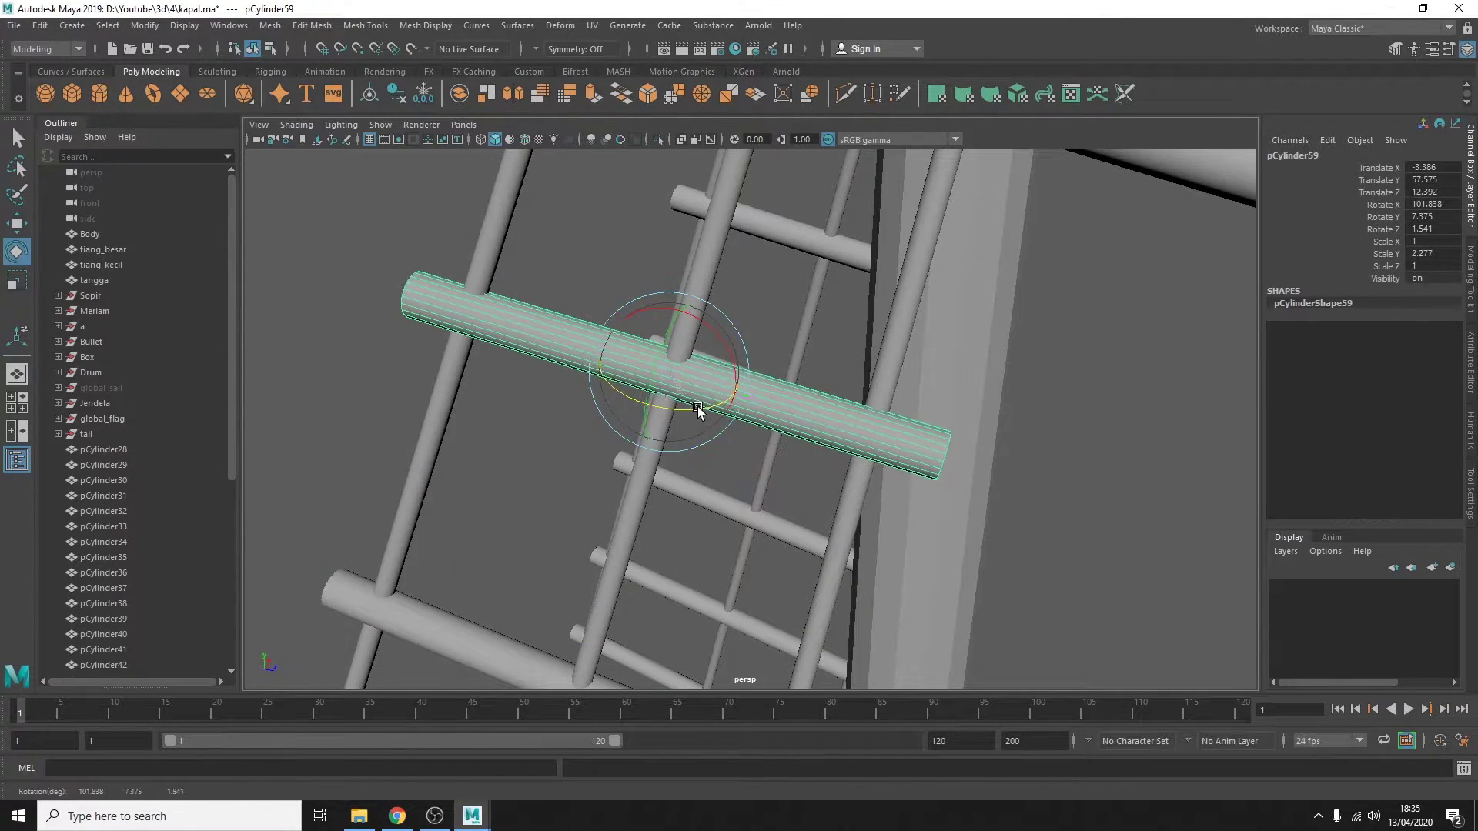
mouse_move(693, 396)
left_mouse_down()
mouse_move(719, 406)
mouse_move(808, 584)
left_mouse_up()
left_click(753, 462)
key("ctrl+d")
key("w")
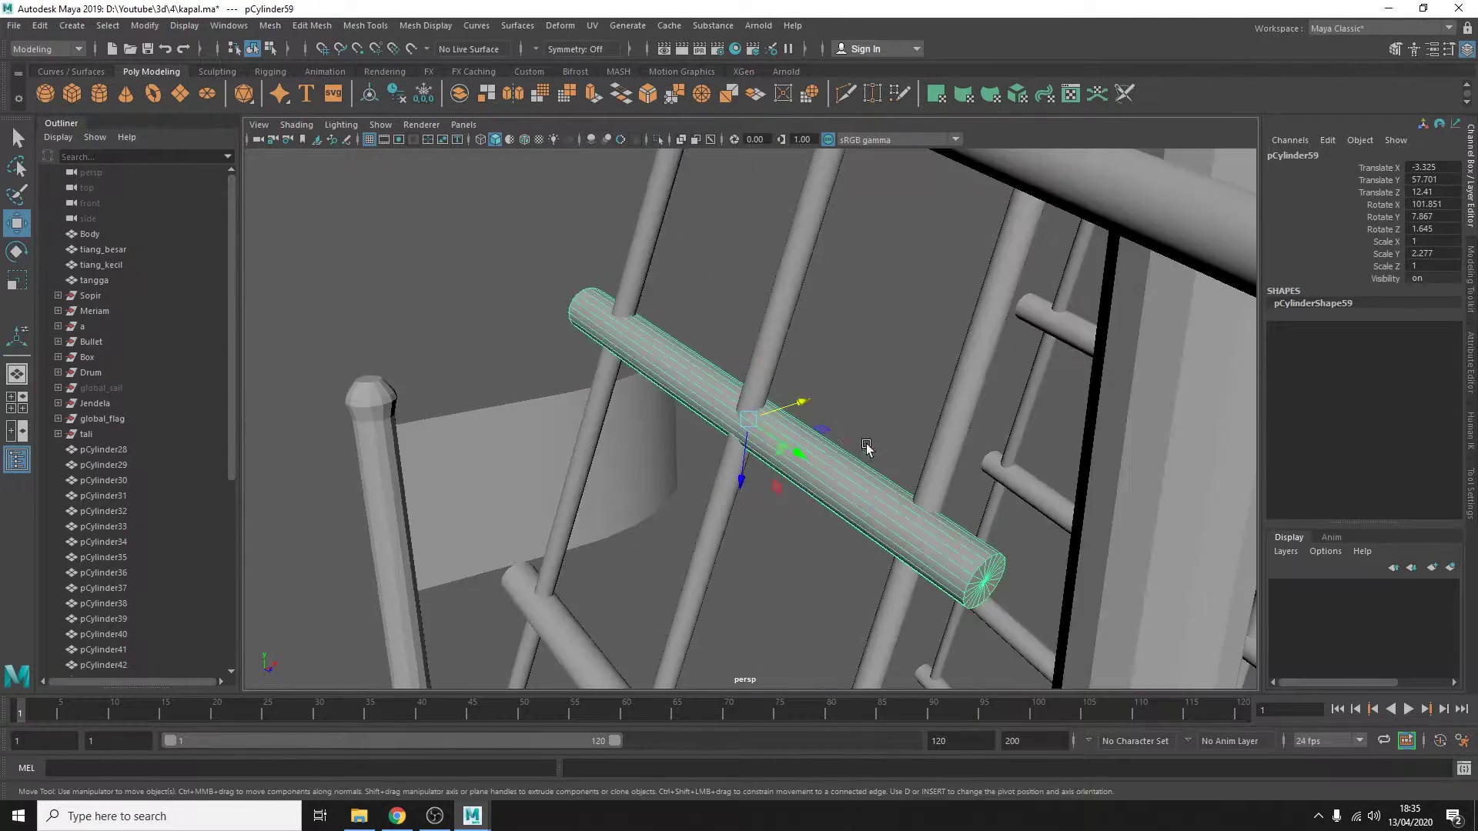
mouse_move(864, 449)
left_mouse_down("alt")
mouse_move(979, 506)
mouse_move(862, 485)
mouse_move(823, 499)
left_mouse_up("alt")
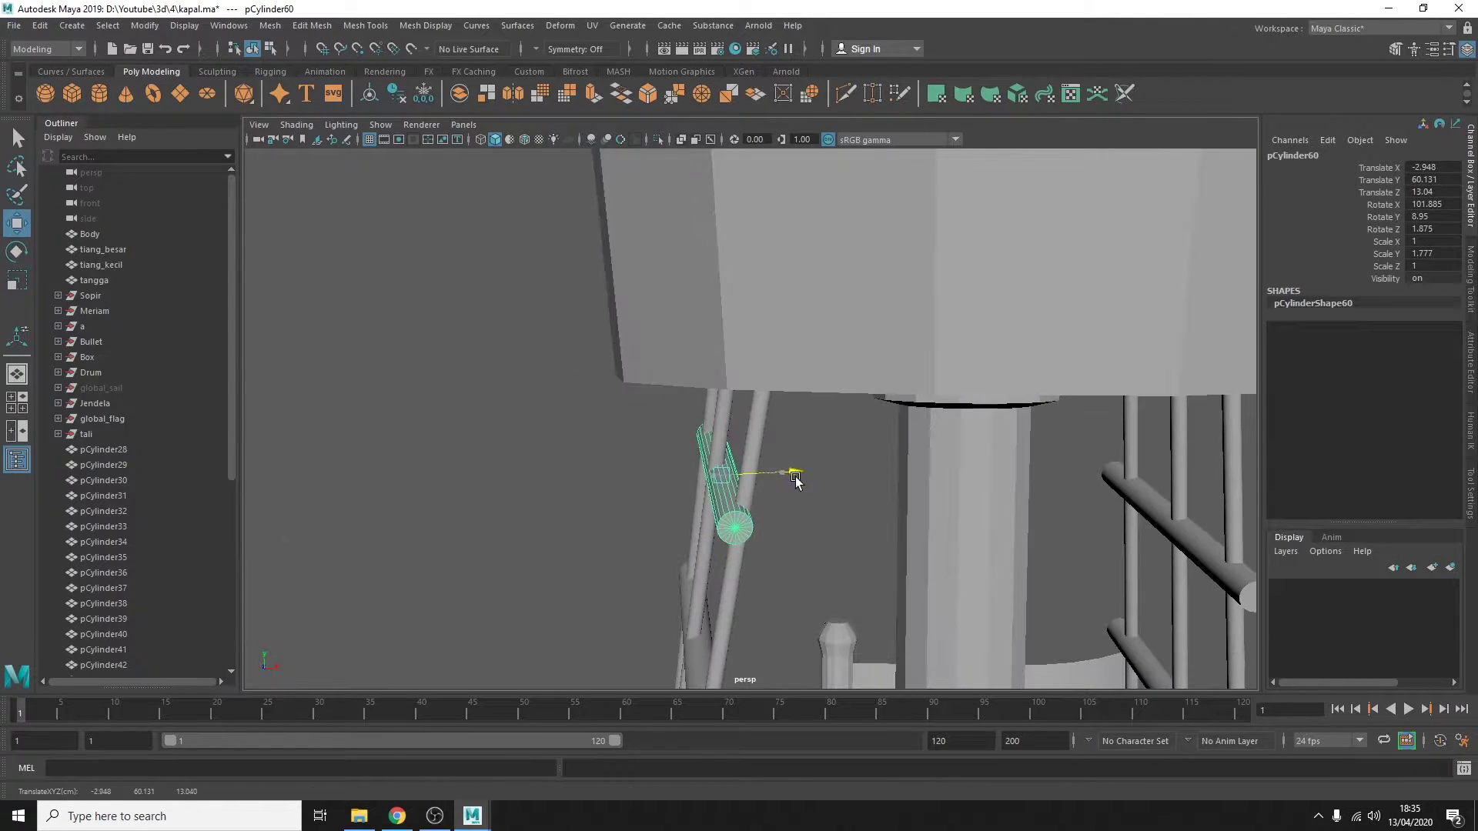
Frame the whole ship in view and clear the selection.
key("w")
key("a")
left_click(885, 557)
scroll(885, 557, "up", 3)
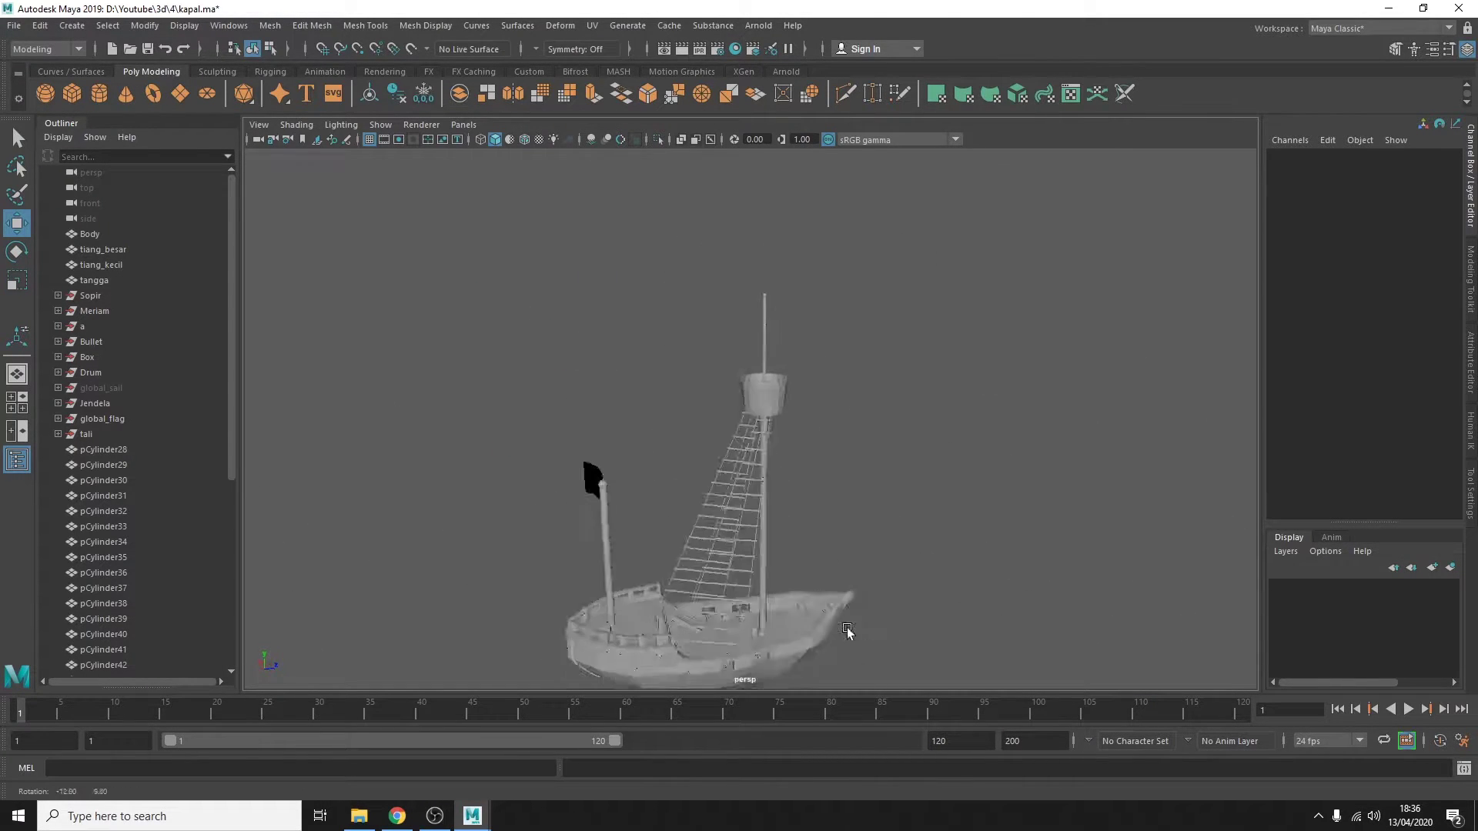
Group the loose rung cylinders into one group named Kayu.
left_click_drag(103, 450, 103, 665)
key("ctrl+g")
double_click(90, 450)
type("Kayu")
Unhide the global_sail group so the black sails and flag reappear on the ship.
left_click_drag(900, 543, 692, 539, "alt")
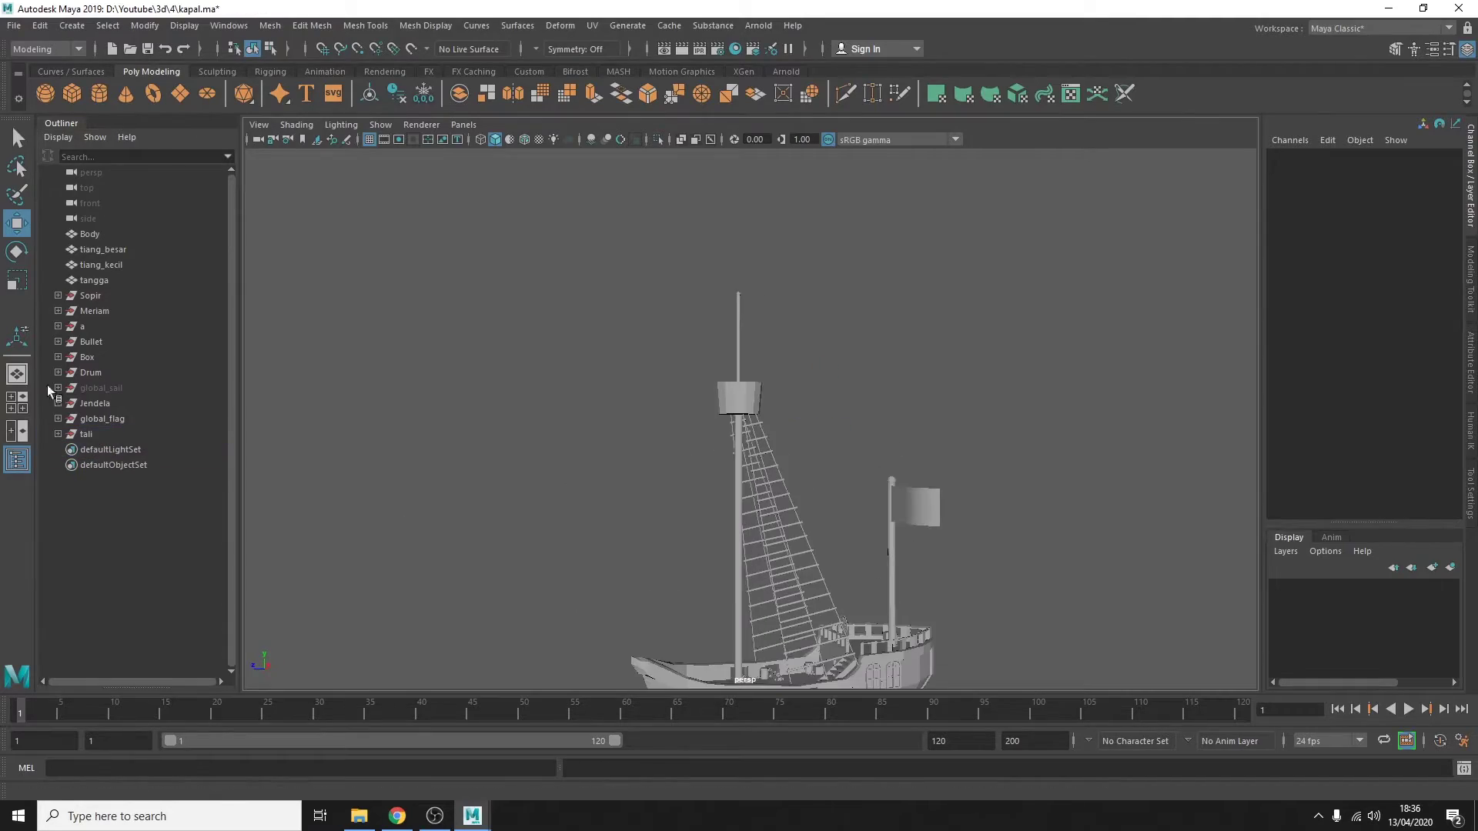
left_click(101, 387)
left_click(102, 418)
left_click(917, 429)
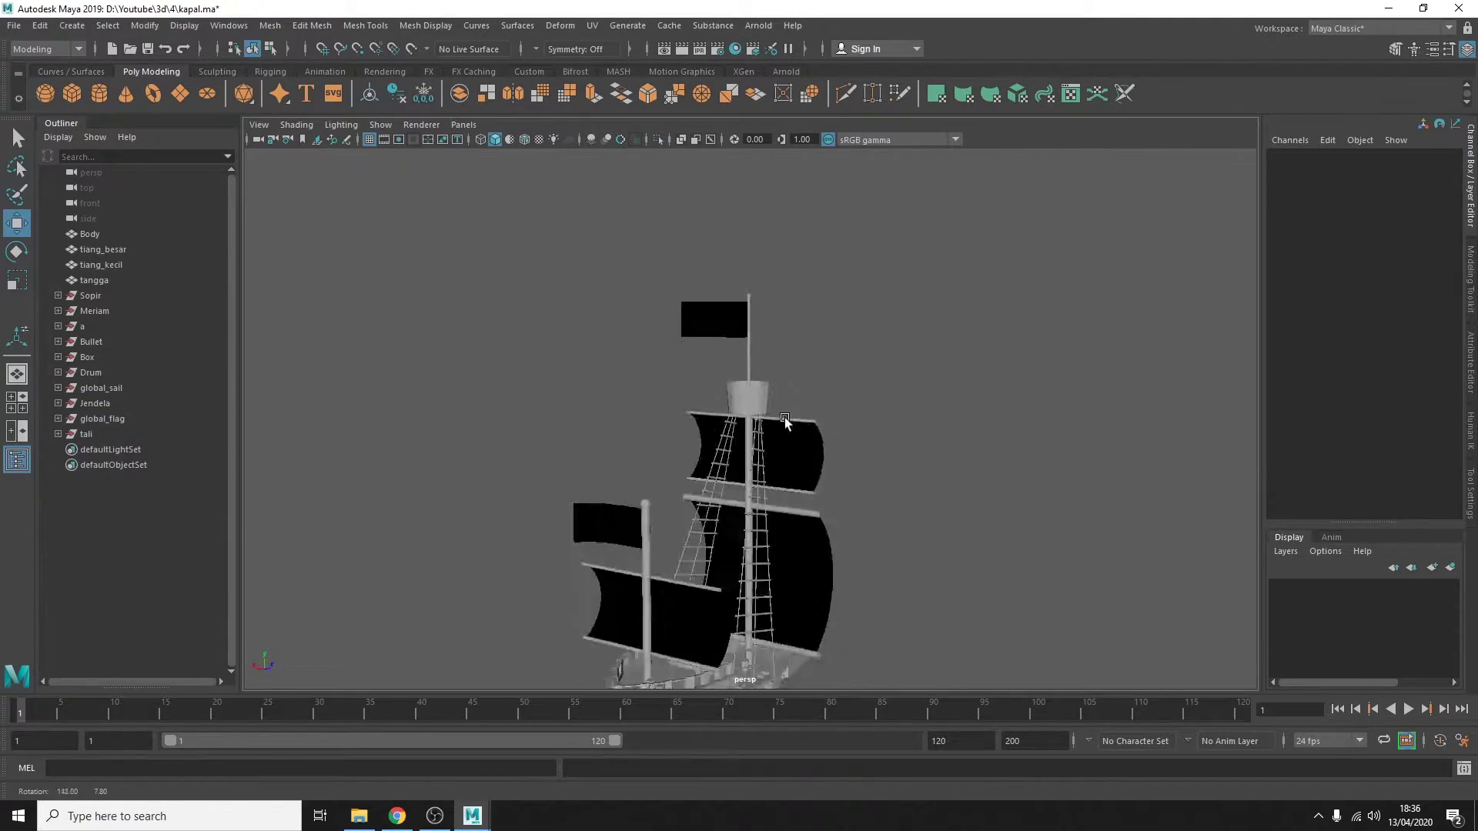
Enable Wireframe on Shaded and maximize the viewport to inspect the finished ship.
left_click(524, 139)
left_click_drag(980, 445, 657, 453, "alt")
key("ctrl+space")
mouse_move(1033, 254)
left_mouse_down("alt")
mouse_move(613, 264)
mouse_move(478, 303)
mouse_move(569, 571)
mouse_move(871, 425)
left_mouse_up("alt")
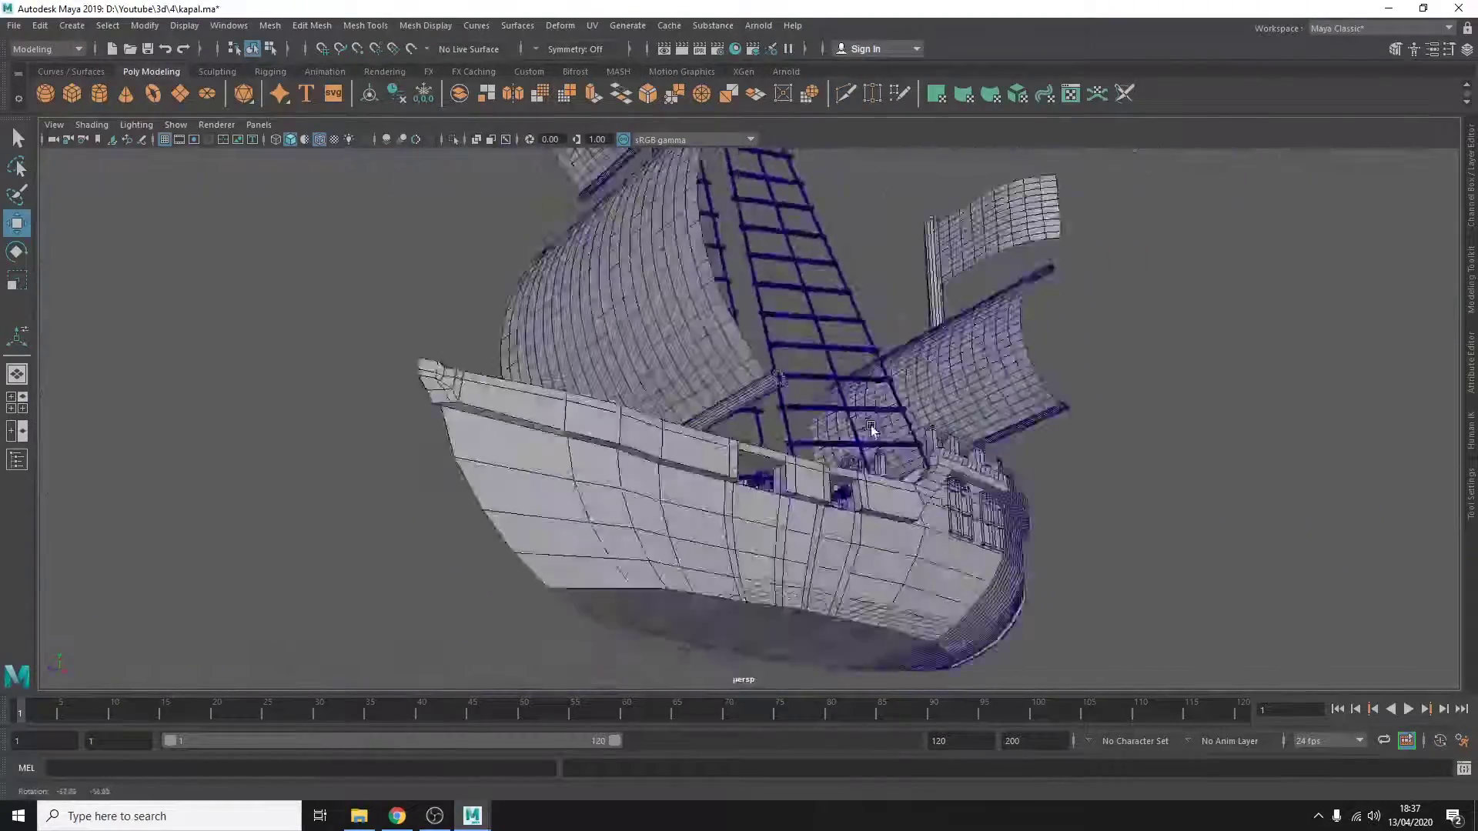
scroll(871, 425, "down", 5)
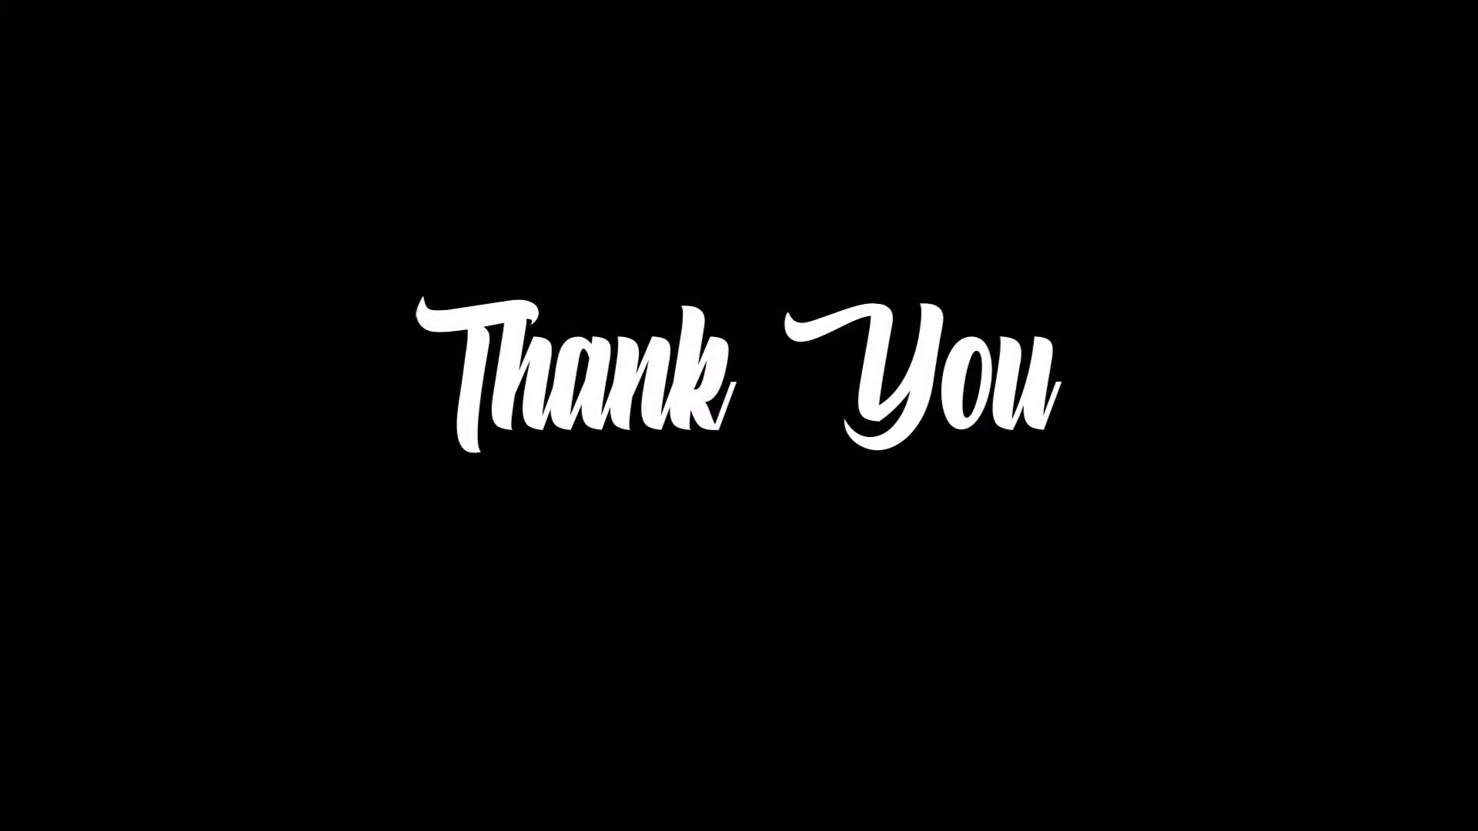